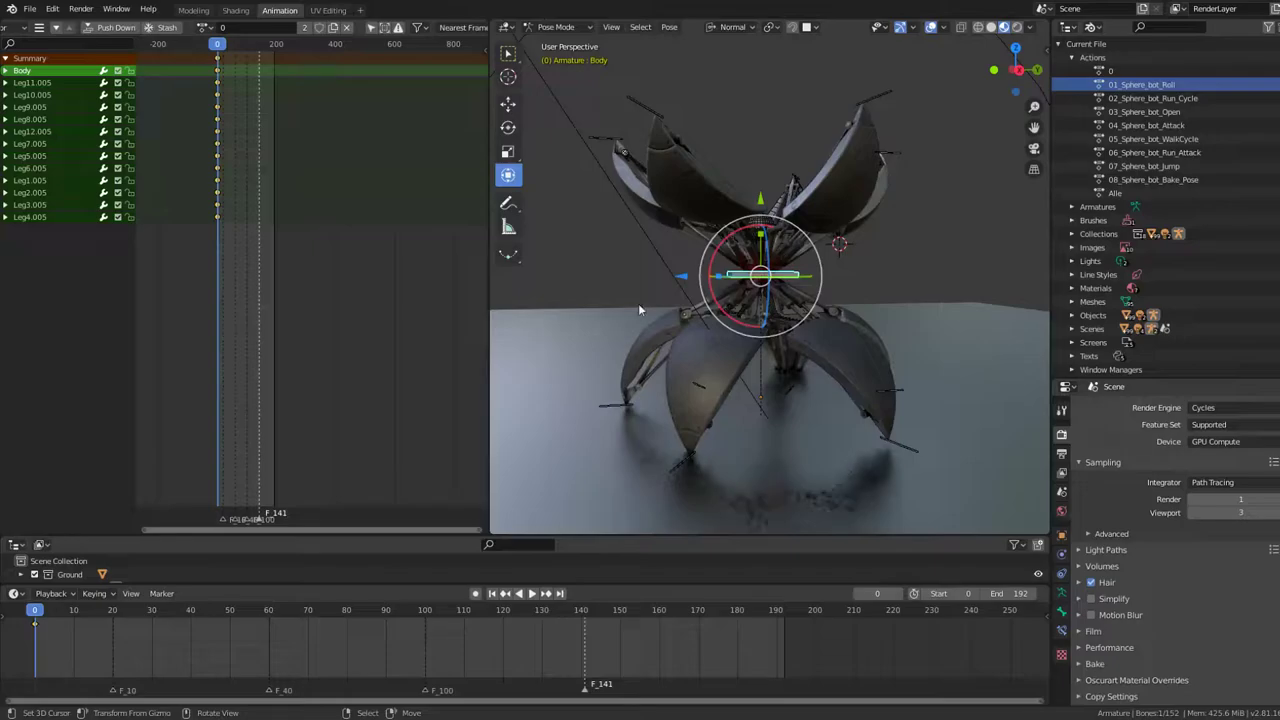
- Load the 01_Sphere_bot_Roll action onto the armature and play the roll, stopping at frame 81
middle_click_drag(639, 309, 778, 270)
scroll(700, 295, "up", 5)
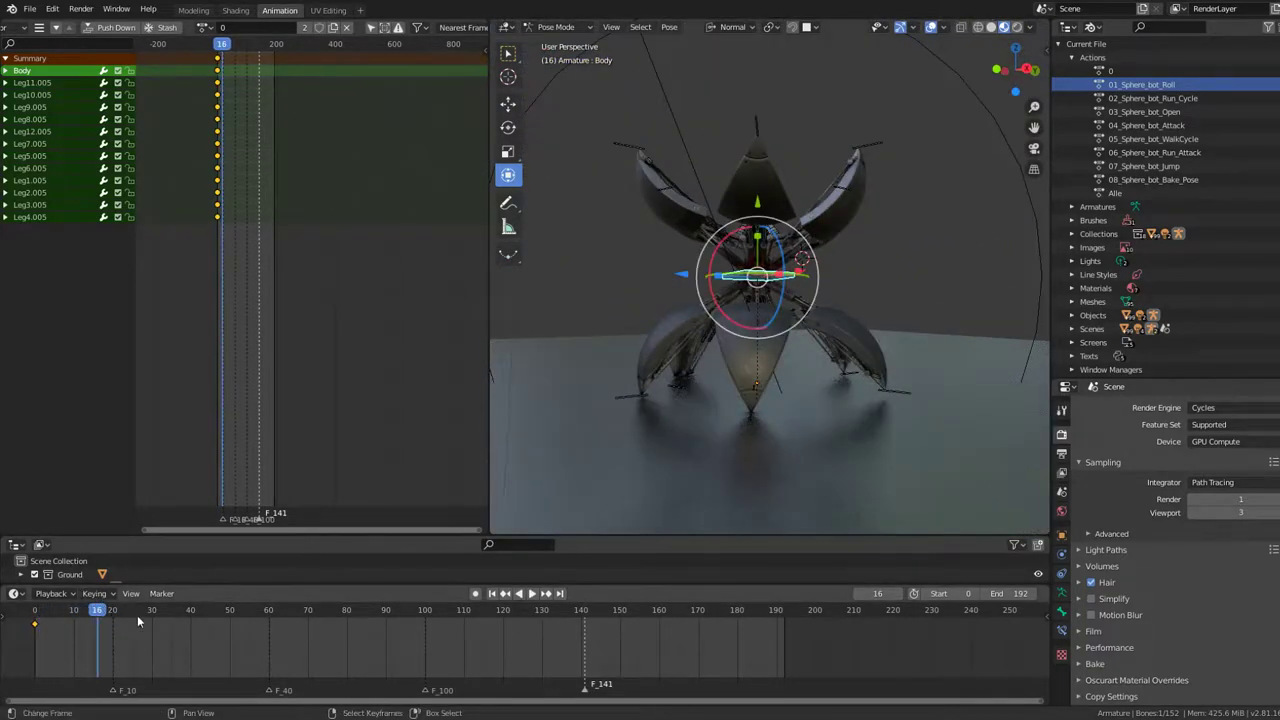
key("Escape")
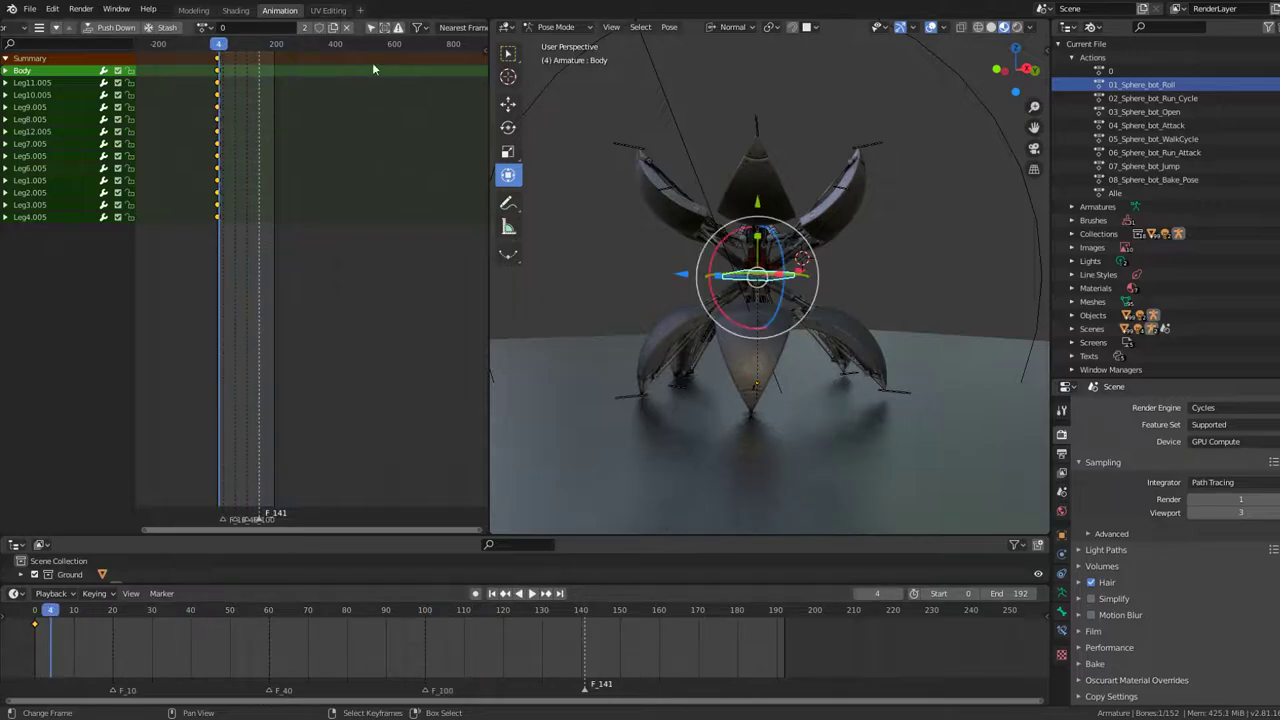
left_click(204, 27)
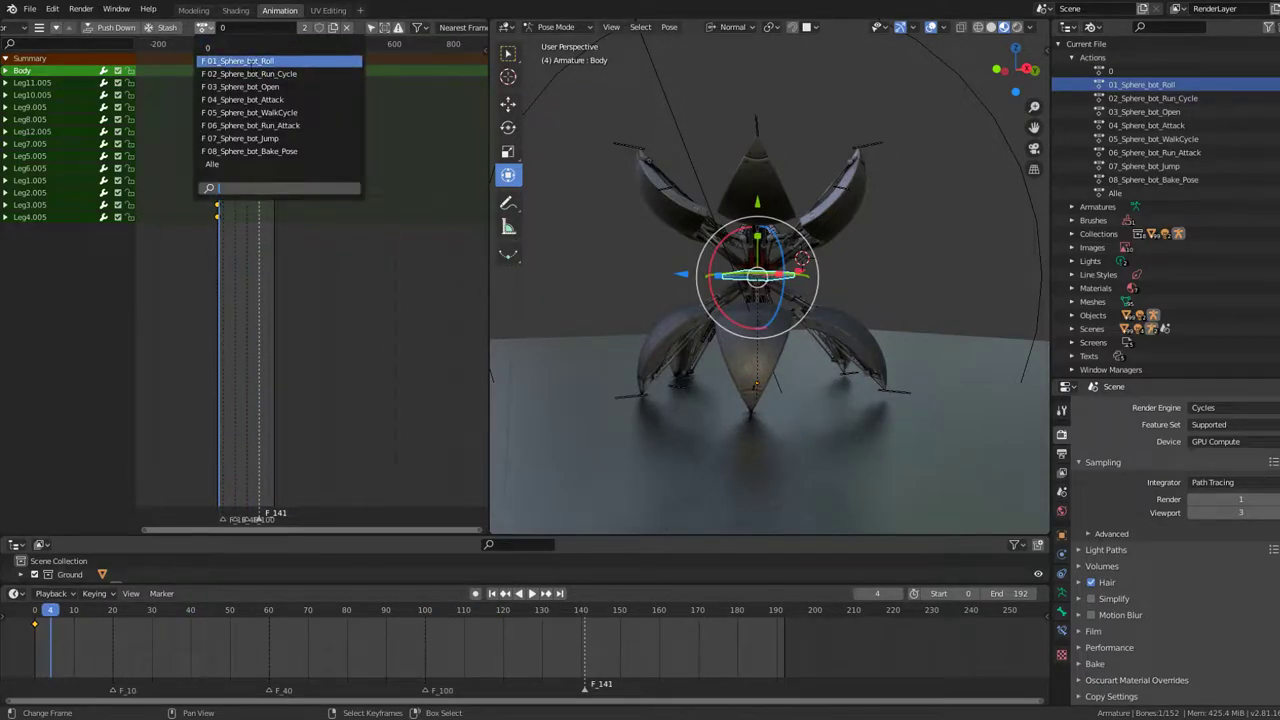
left_click(245, 65)
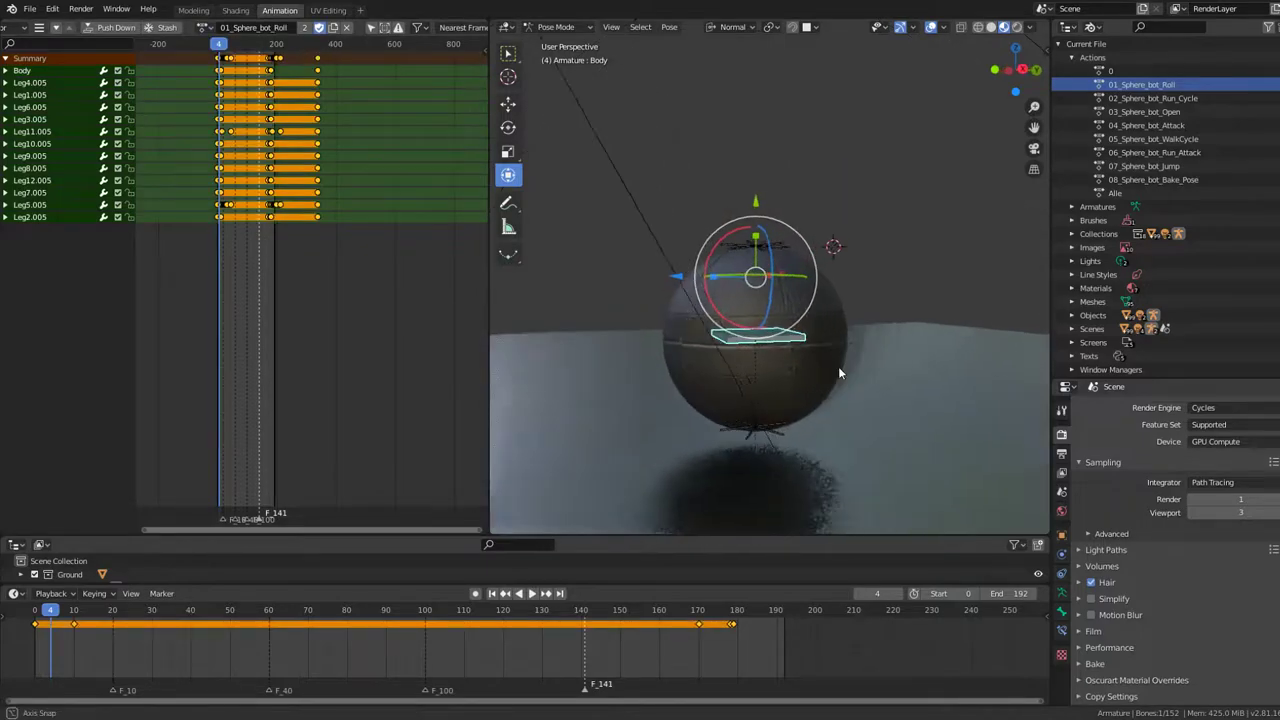
key("space")
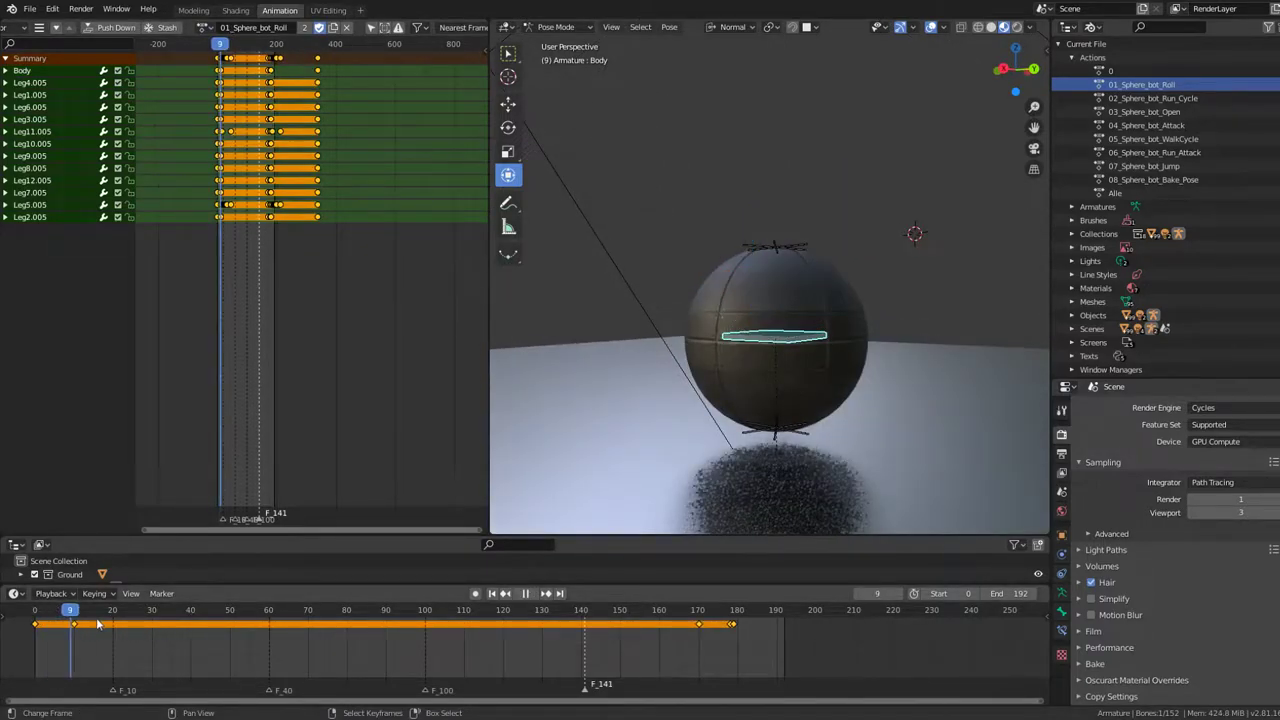
left_click(352, 632)
- Inspect the rolled-up sphere from above and from the right side view, then stop playback
scroll(704, 280, "up", 3)
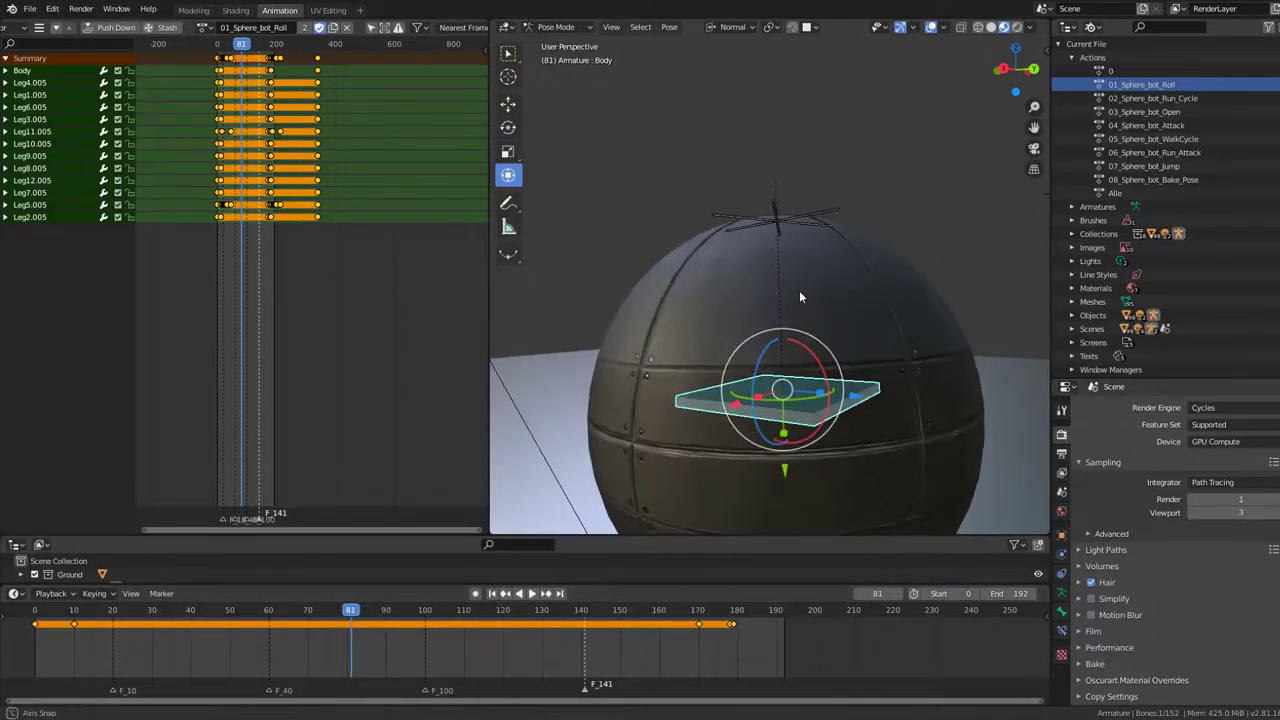
middle_click_drag(799, 290, 762, 362)
key("KP_3")
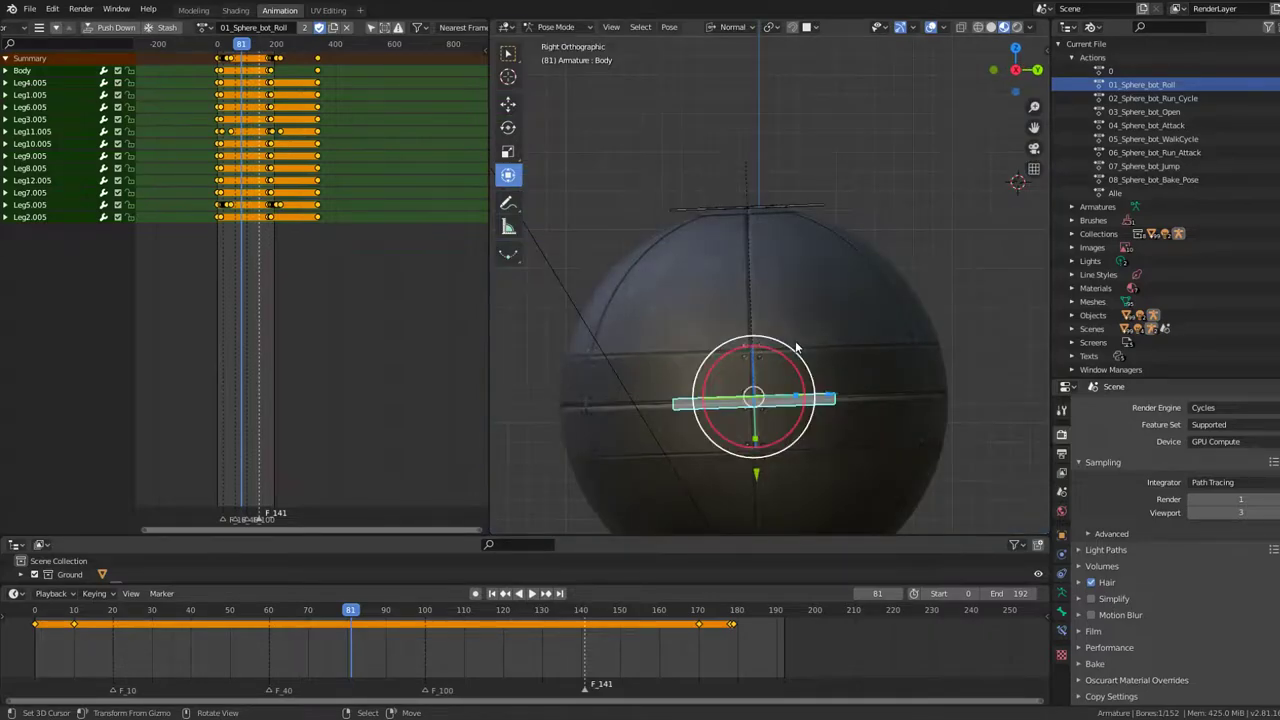
scroll(800, 350, "down", 2)
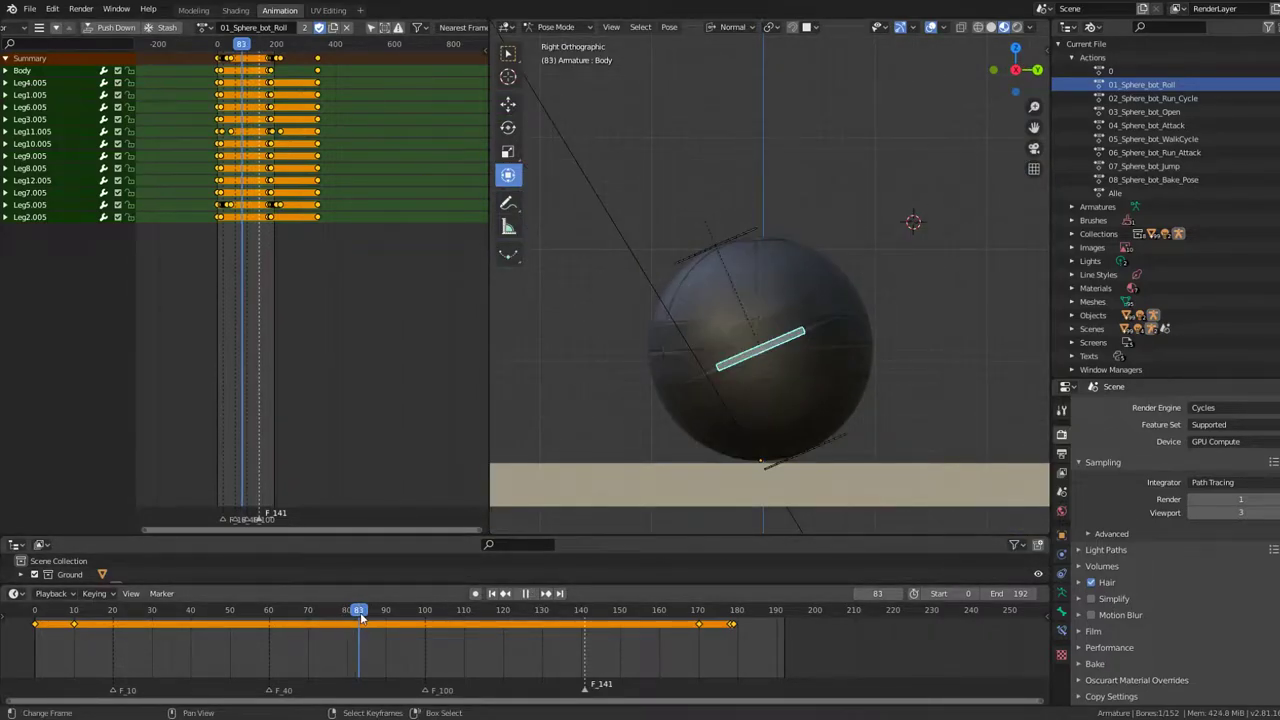
key("space")
left_click(204, 27)
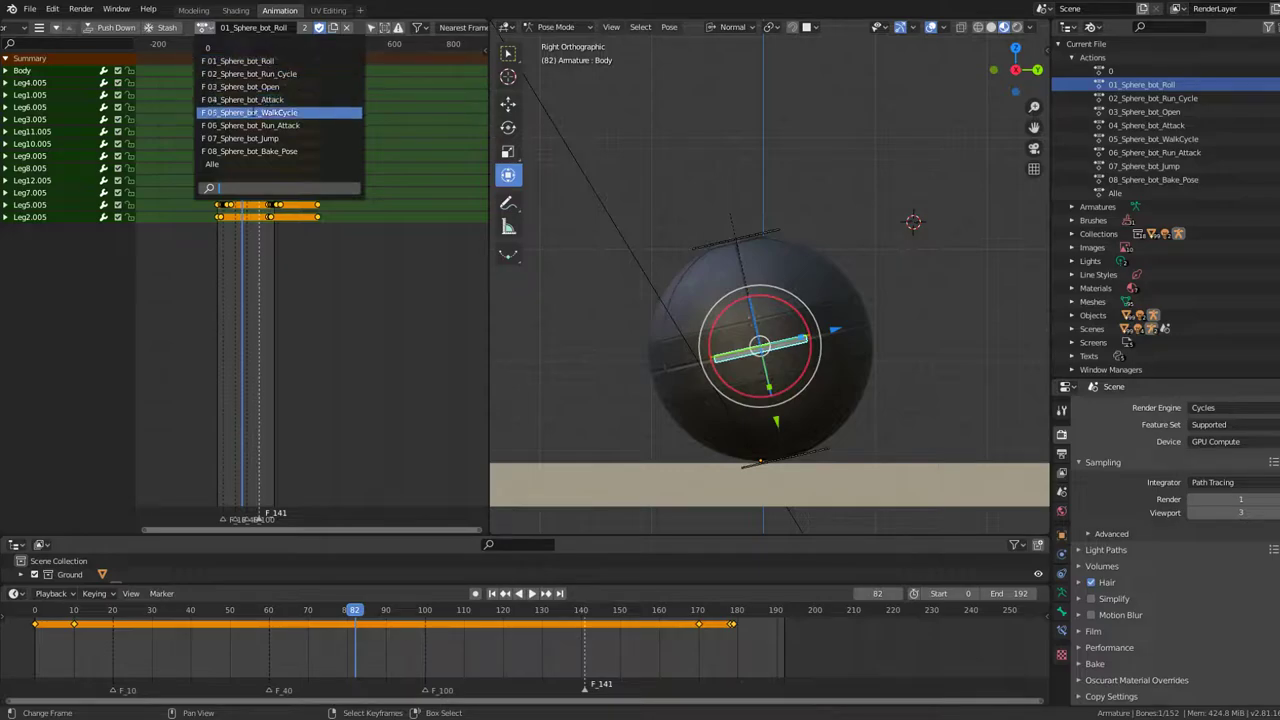
- Switch the armature to 05_Sphere_bot_WalkCycle and preview it in reverse, stopping at frame 0
left_click(252, 112)
key("shift+ctrl+space")
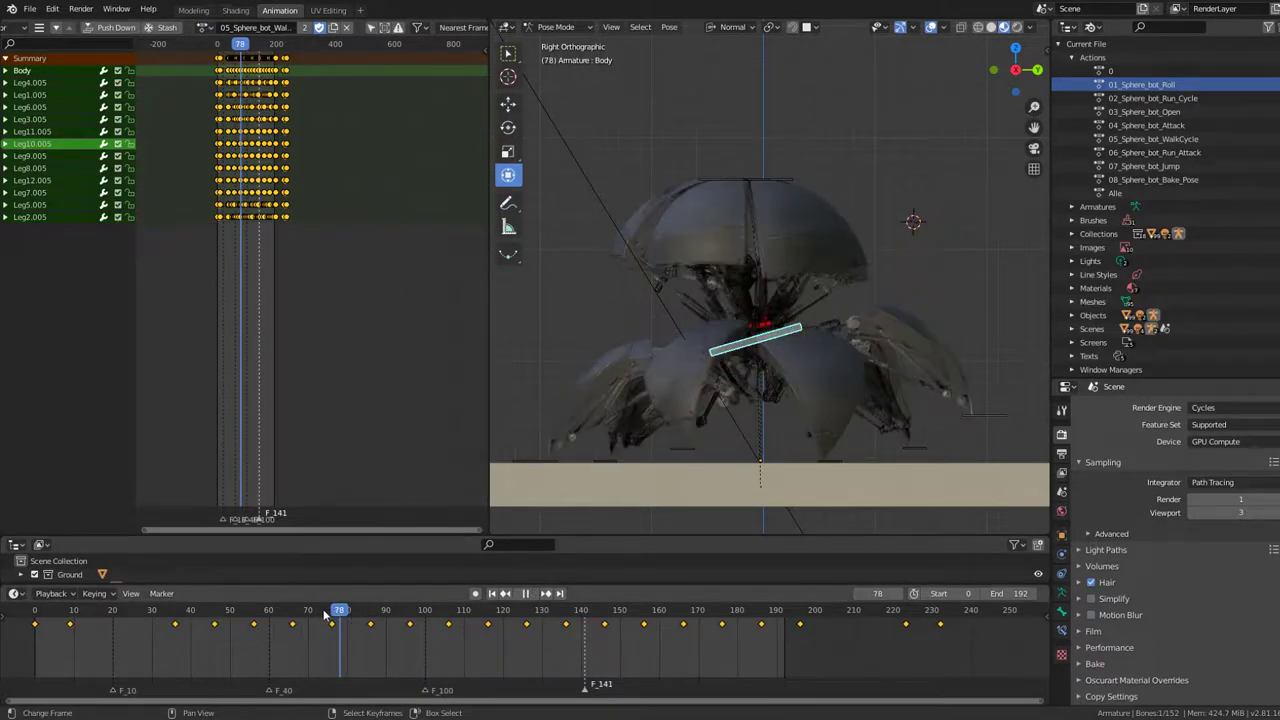
key("space")
scroll(846, 306, "down", 2)
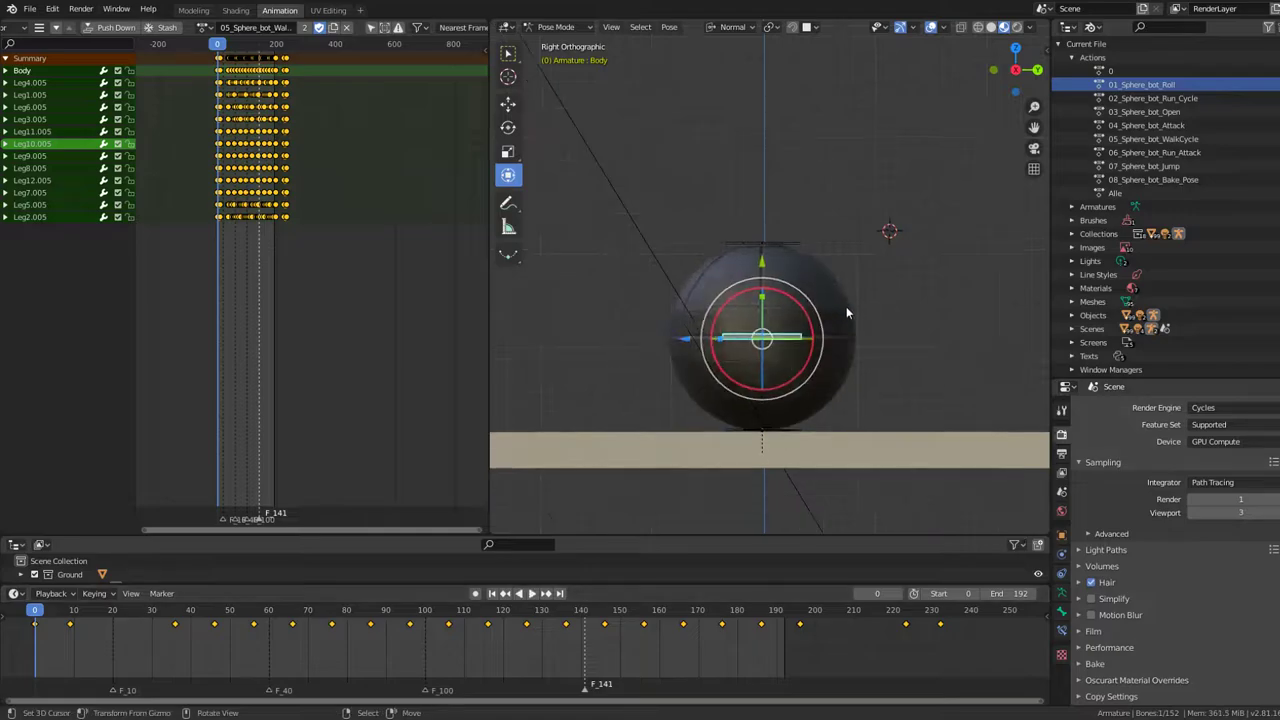
scroll(614, 504, "down", 1)
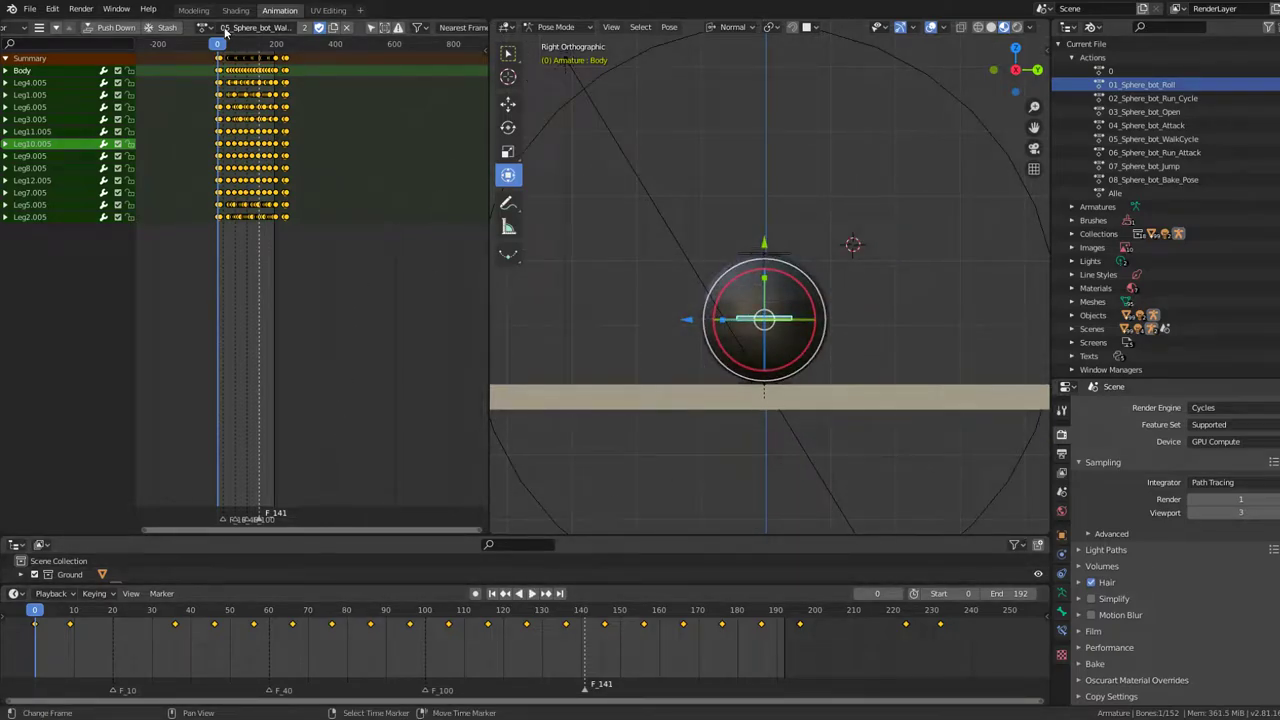
left_click(205, 27)
key("Escape")
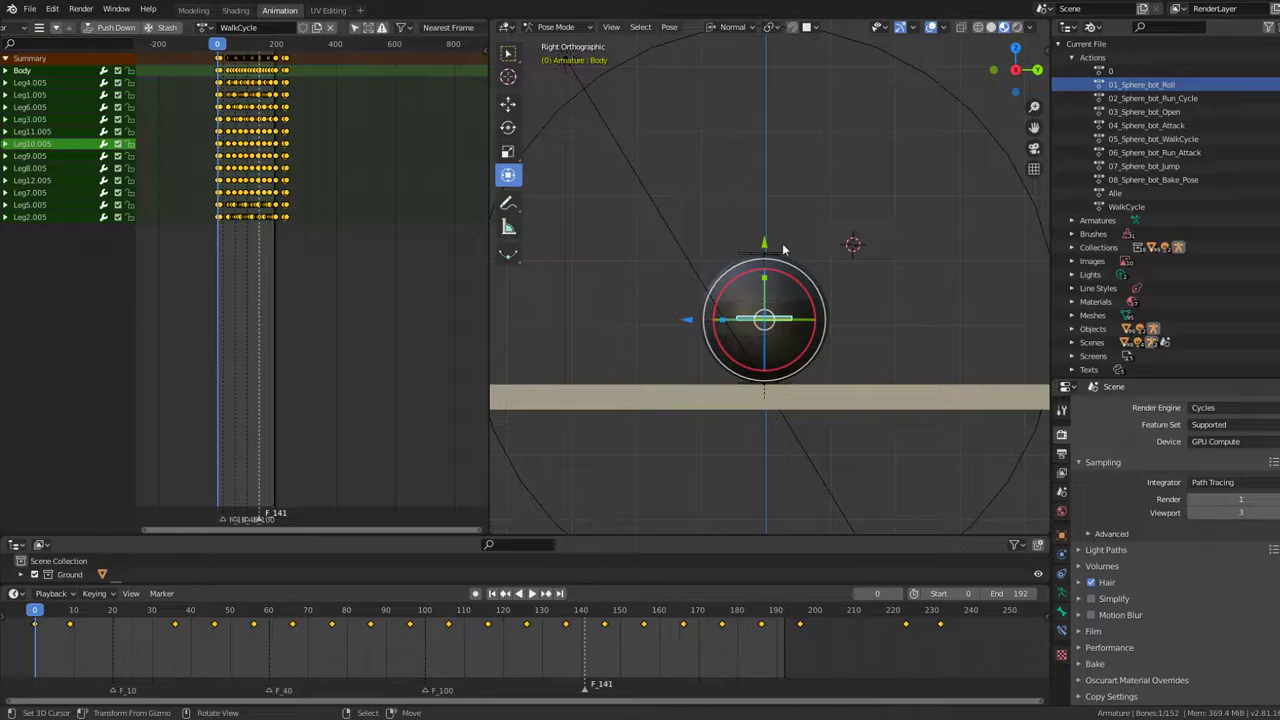
- Zoom the Dope Sheet around frame 0 and move the first keyframe column earlier
scroll(783, 249, "up", 2)
scroll(783, 249, "up", 3)
scroll(195, 247, "up", 2)
scroll(285, 355, "up", 1)
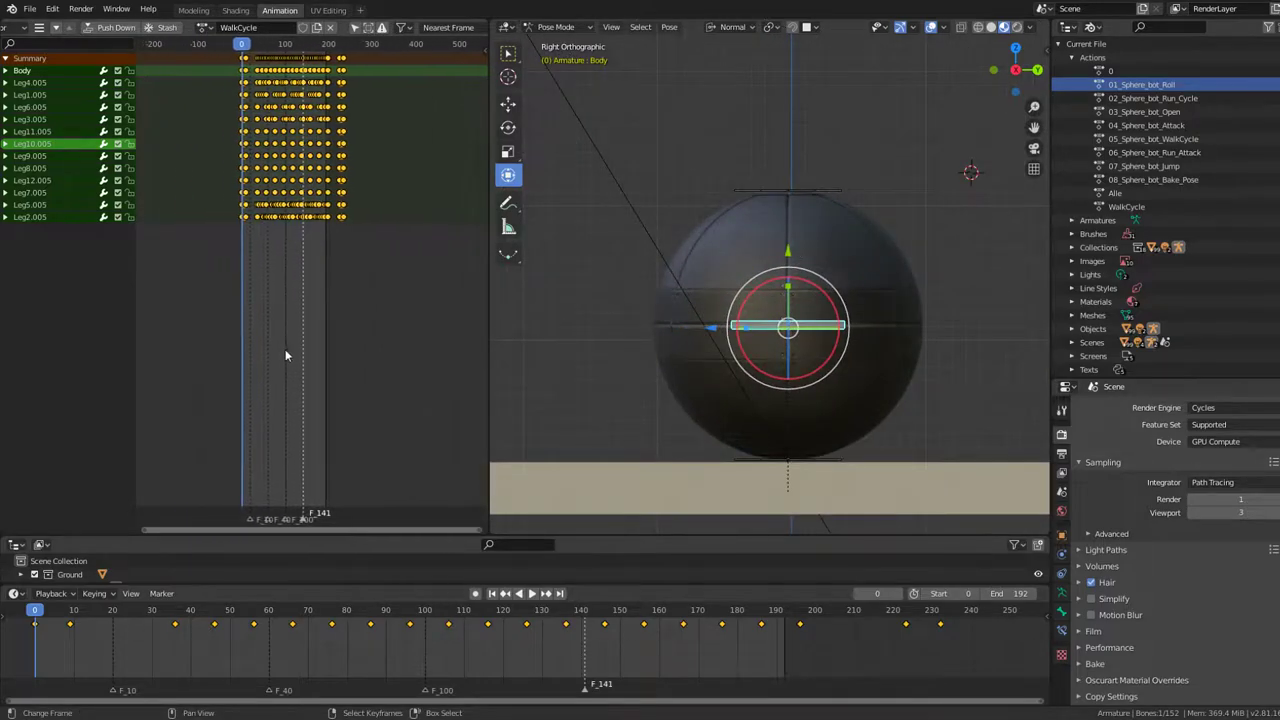
scroll(270, 300, "up", 4)
middle_click_drag(257, 251, 351, 306)
scroll(363, 256, "up", 1)
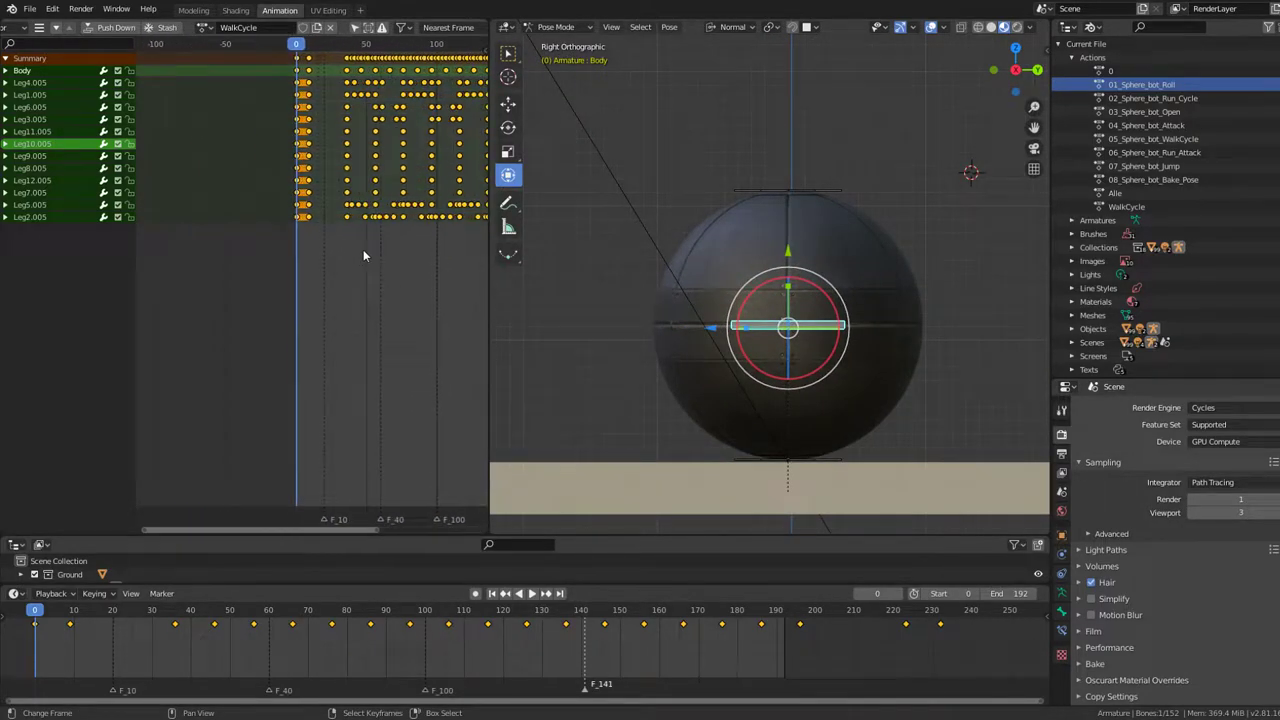
left_click(311, 63)
scroll(311, 63, "down", 2)
key("g")
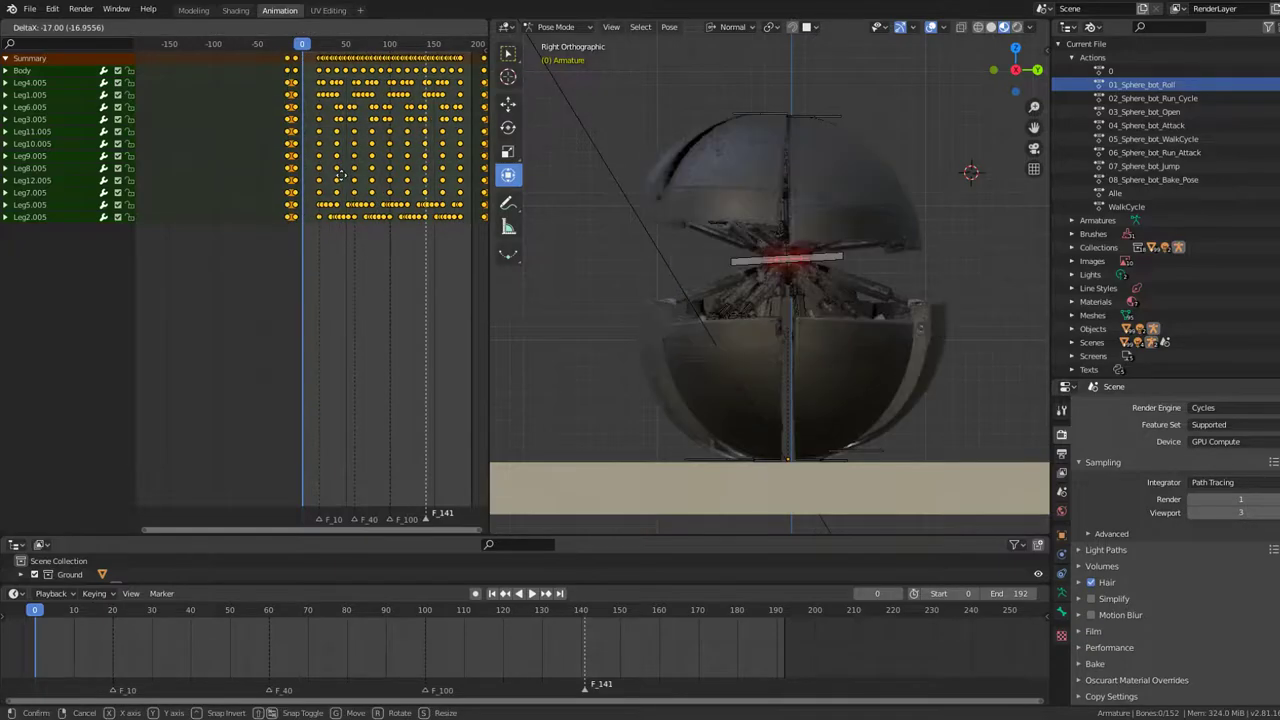
left_click(330, 176)
- Set the playback end to frame 40 and play the shortened walk loop
scroll(321, 172, "up", 2)
scroll(322, 162, "up", 3)
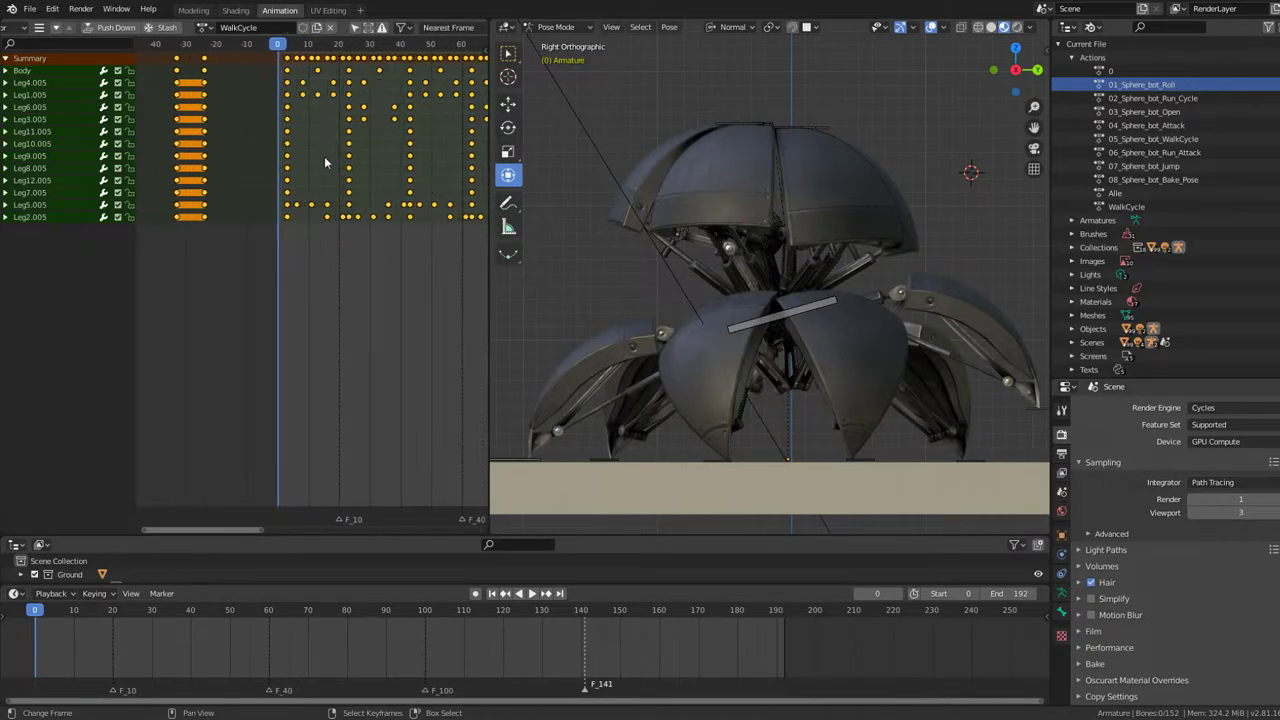
scroll(320, 156, "up", 2)
key("g")
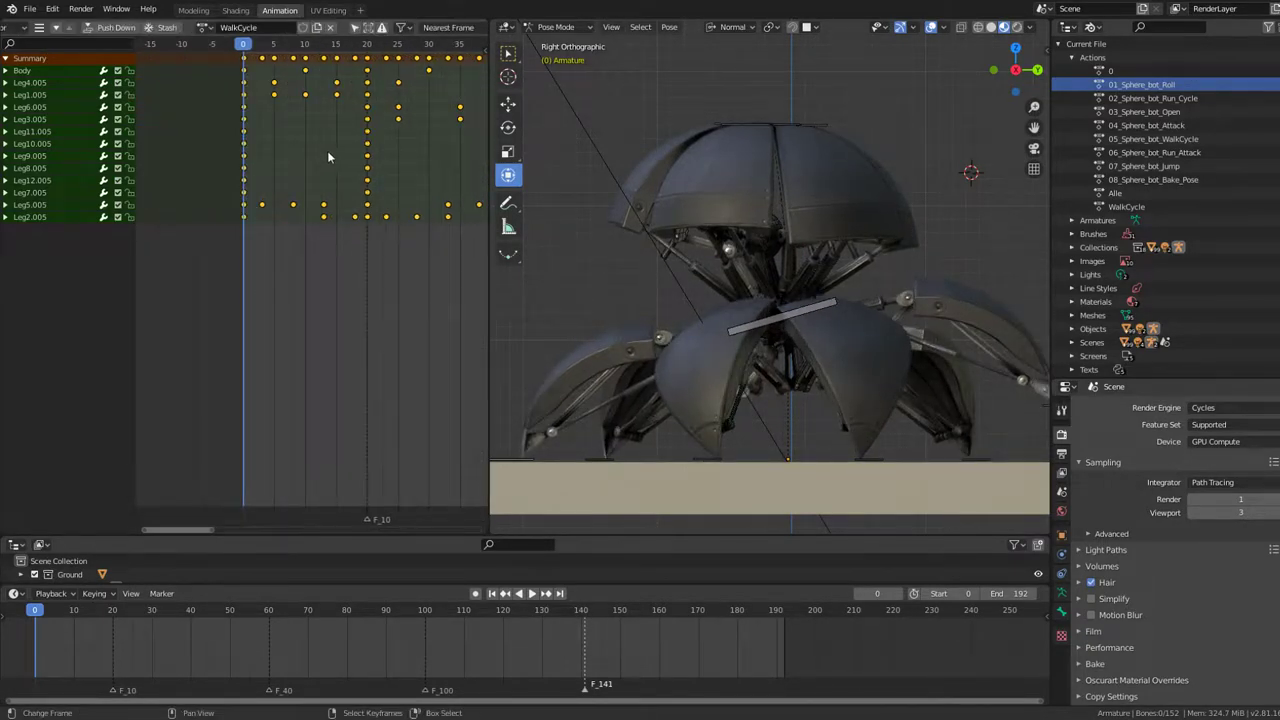
scroll(330, 152, "down", 3)
key("space")
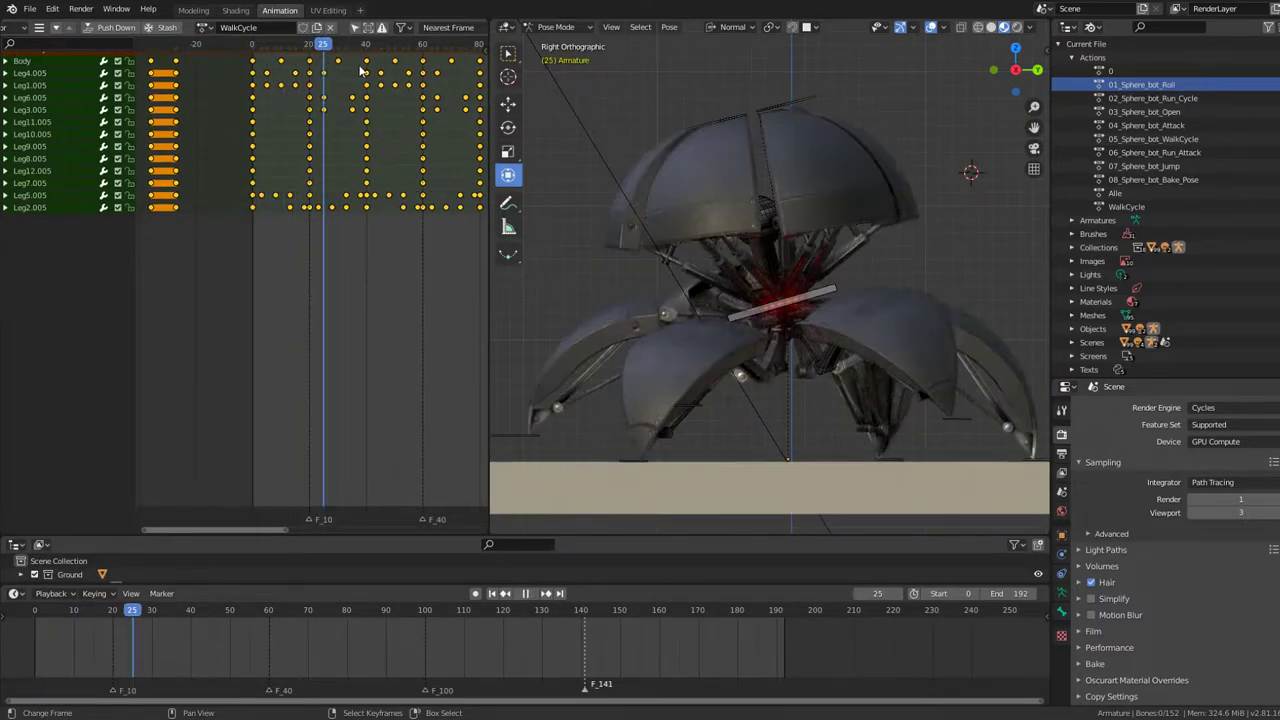
left_click_drag(324, 65, 366, 70)
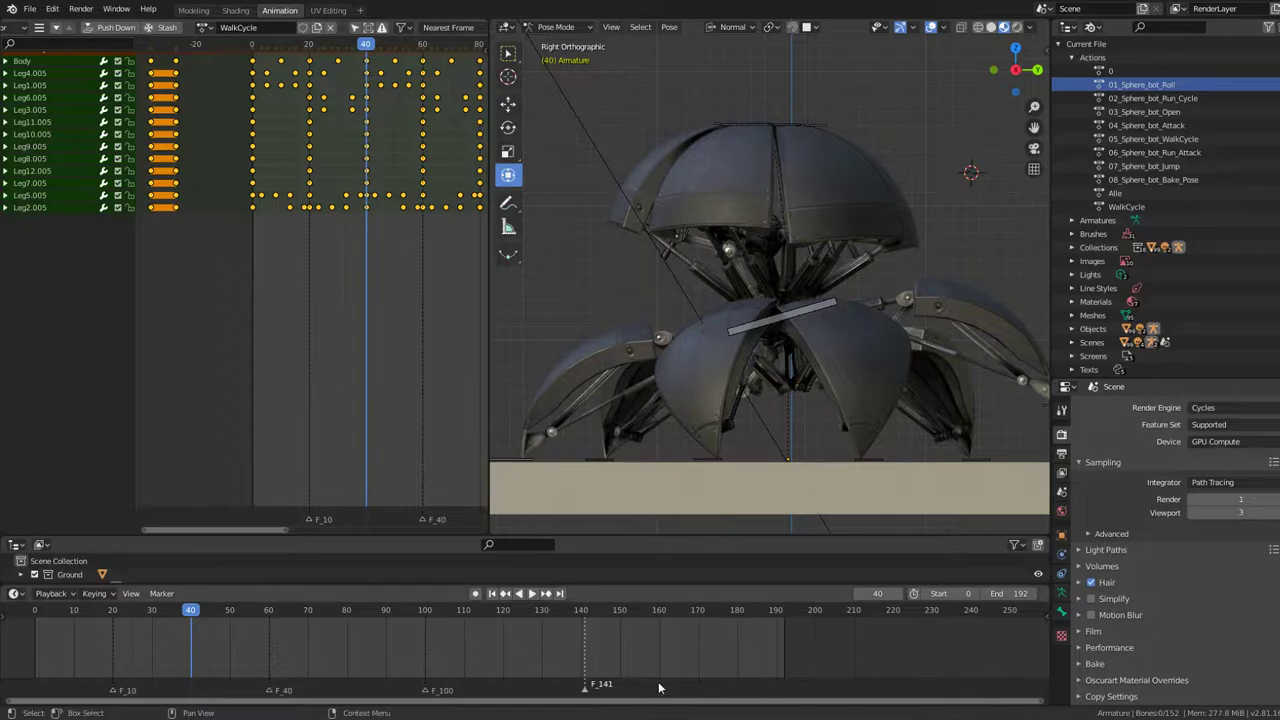
left_click_drag(1010, 593, 960, 593)
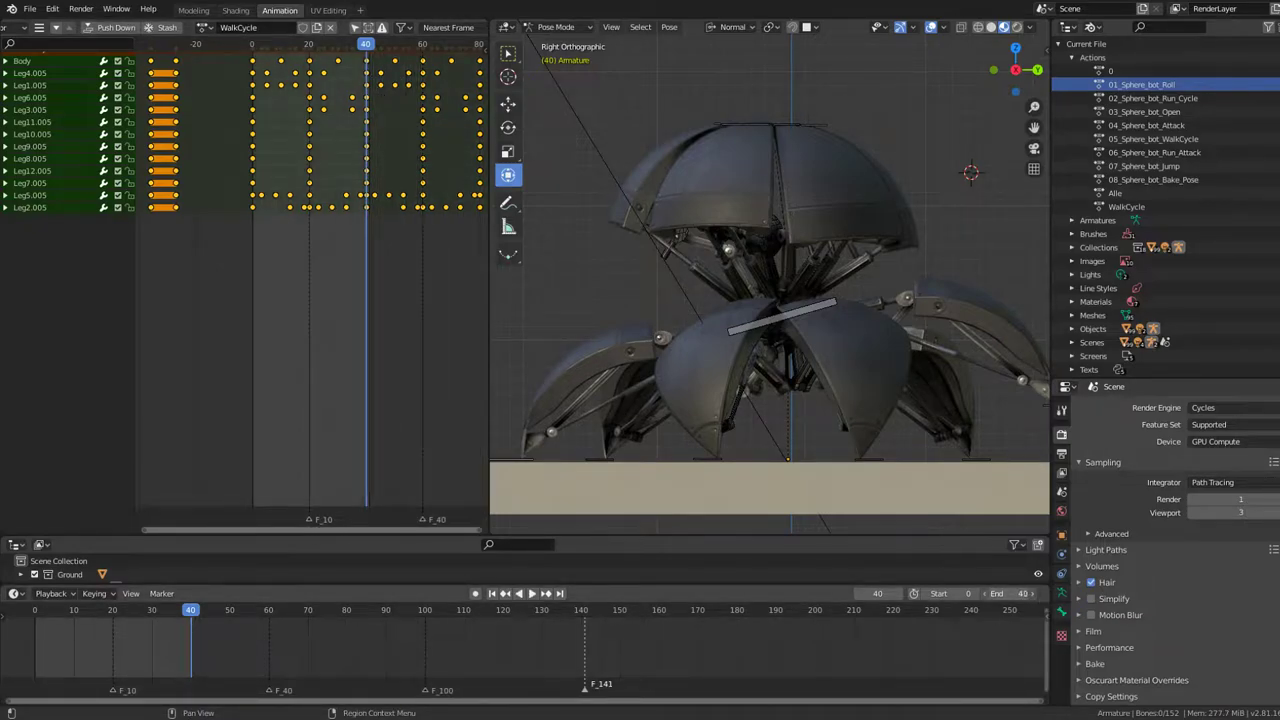
key("space")
middle_click_drag(720, 232, 804, 257)
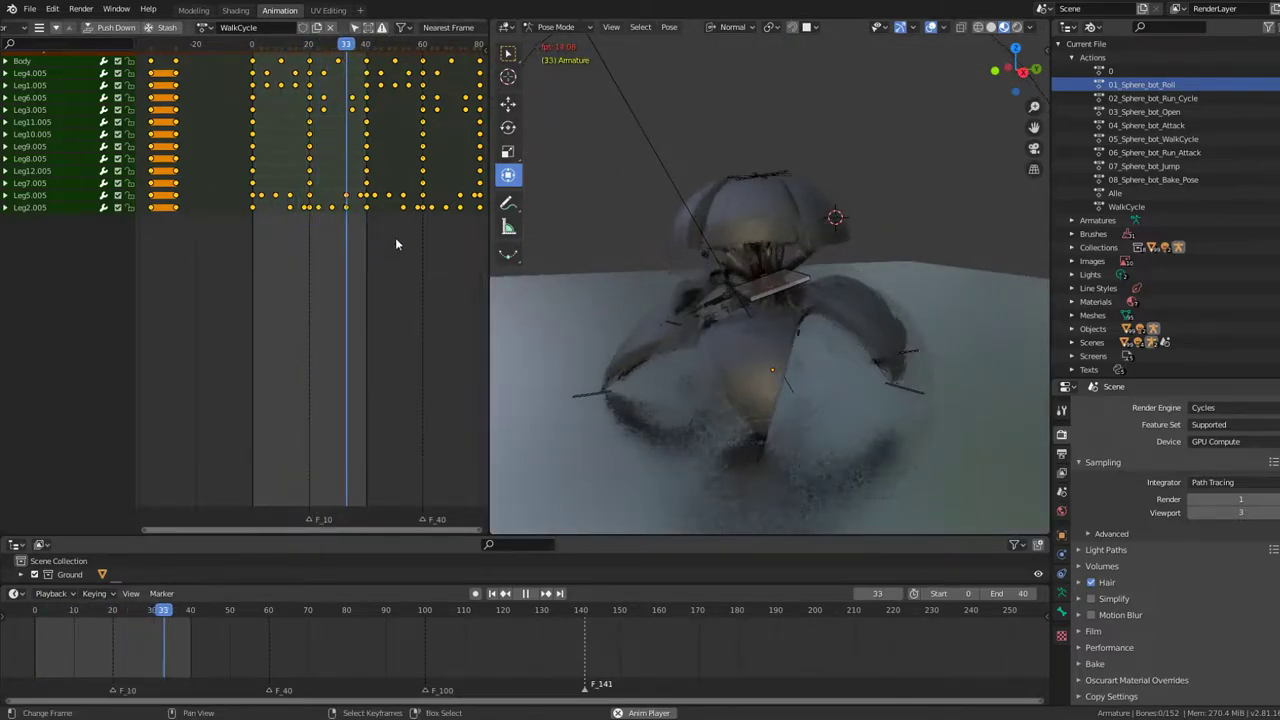
key("space")
- Shift all keyframes 40 frames earlier, then select all bones and reveal the hidden root bones
key("g")
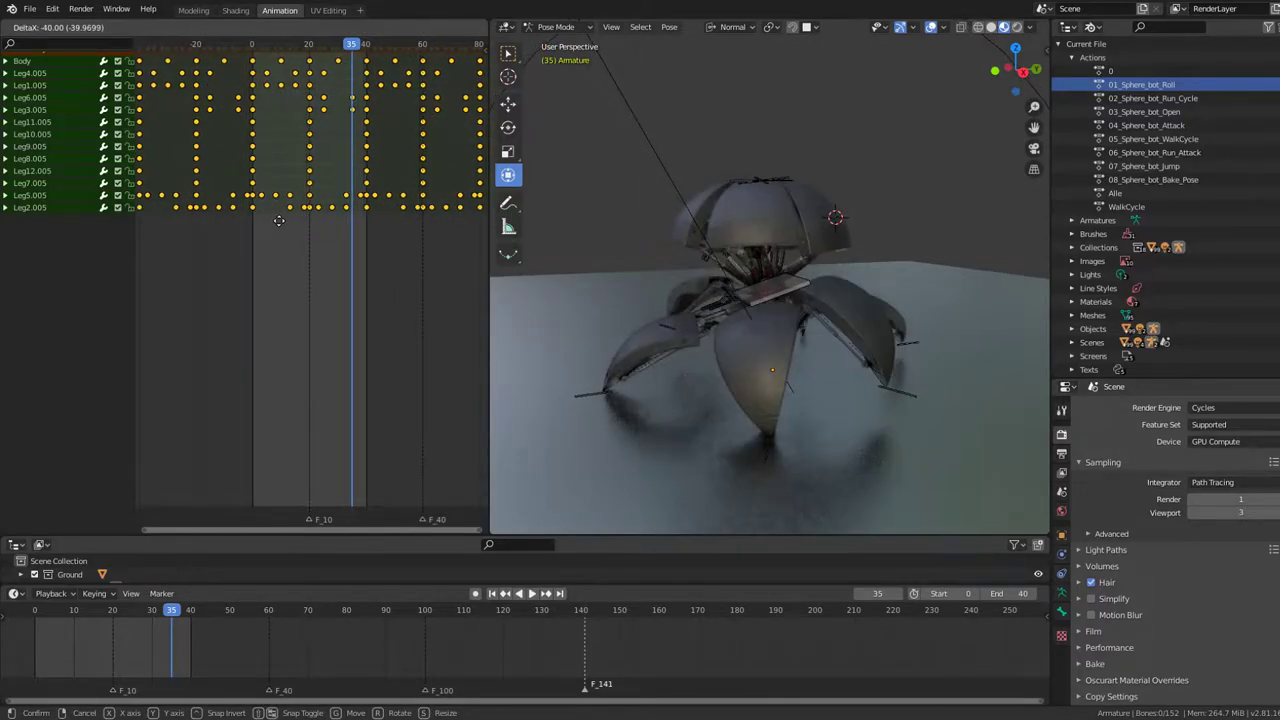
left_click(279, 223)
key("space")
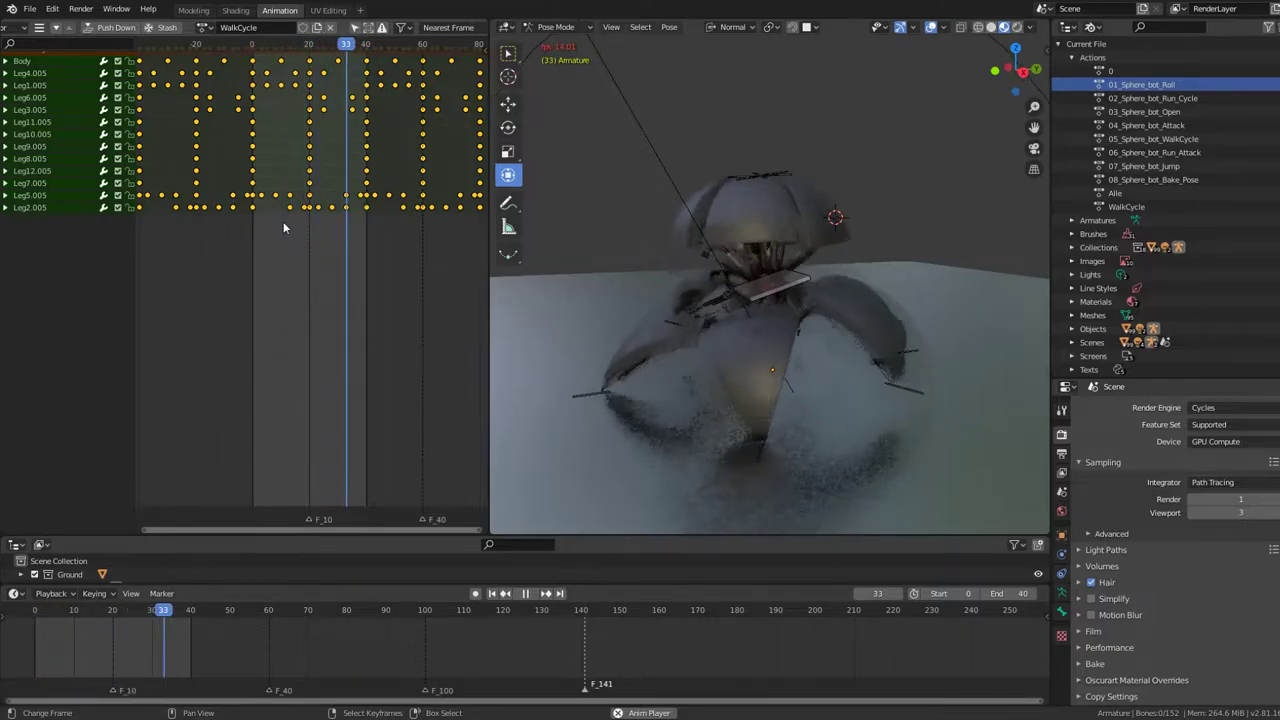
key("a")
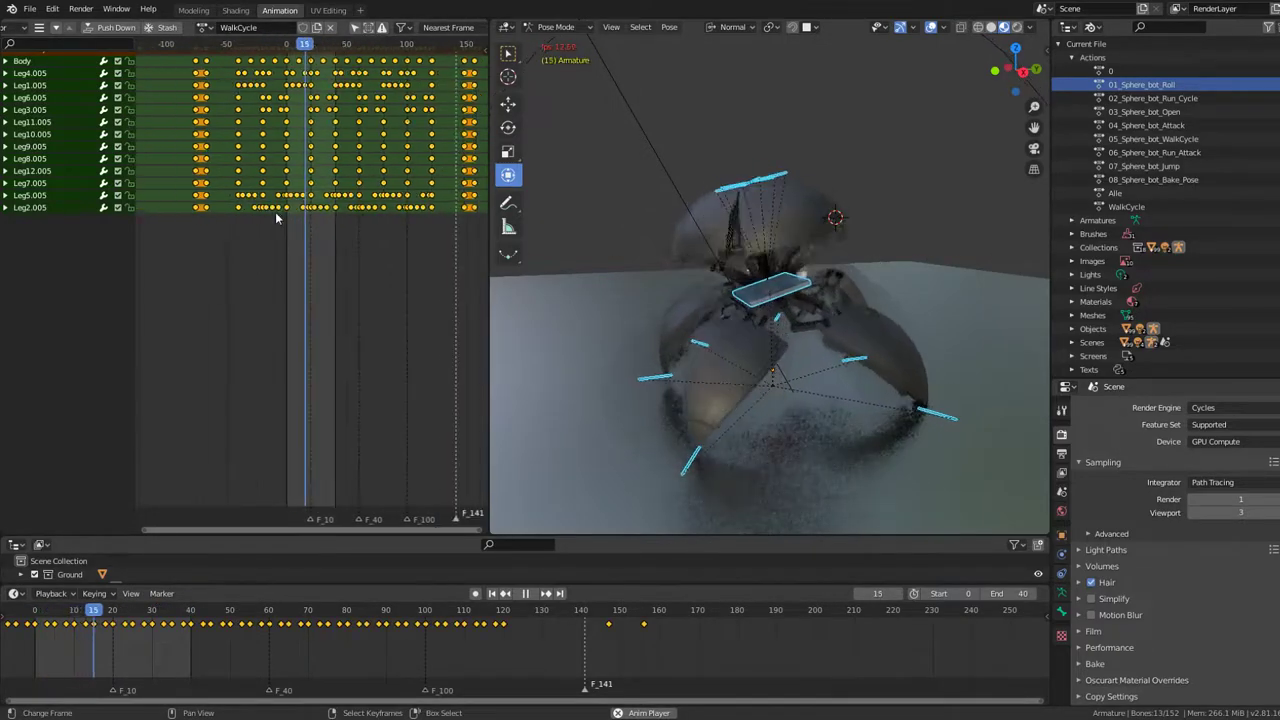
key("alt+h")
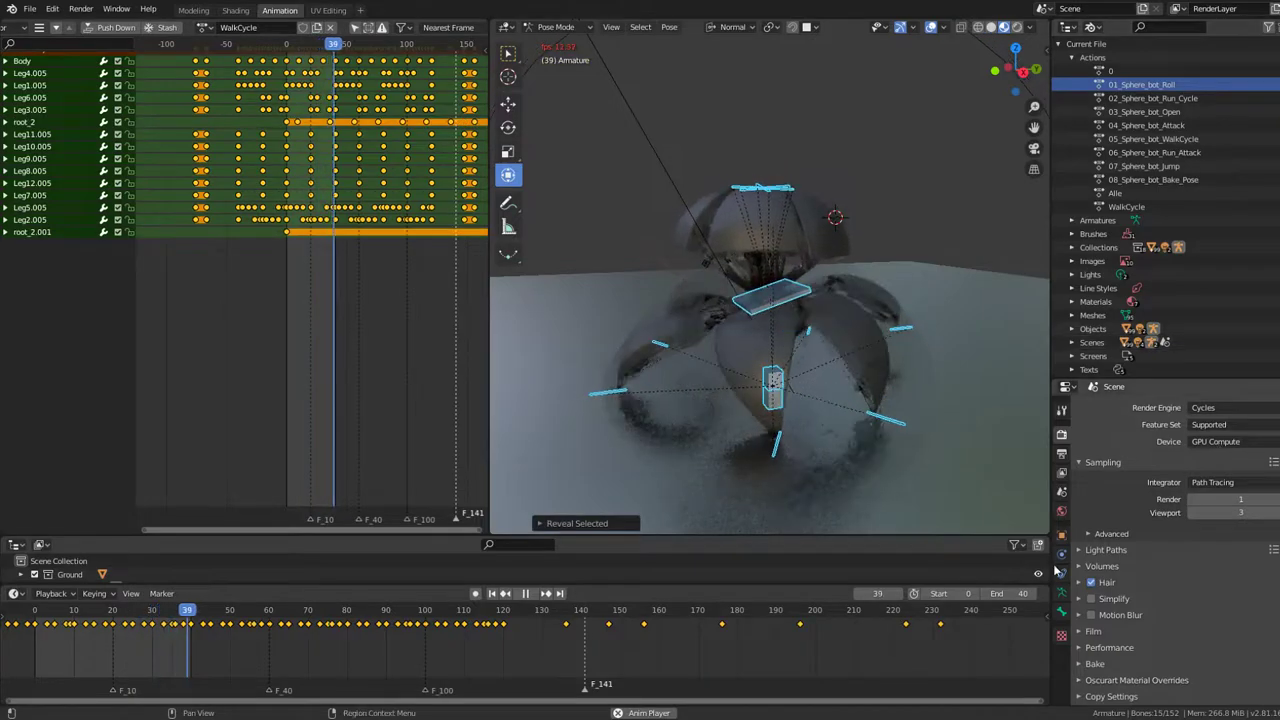
- Toggle the armature between rest and pose position and hide the second bone layer
left_click(1061, 614)
left_click(1235, 448)
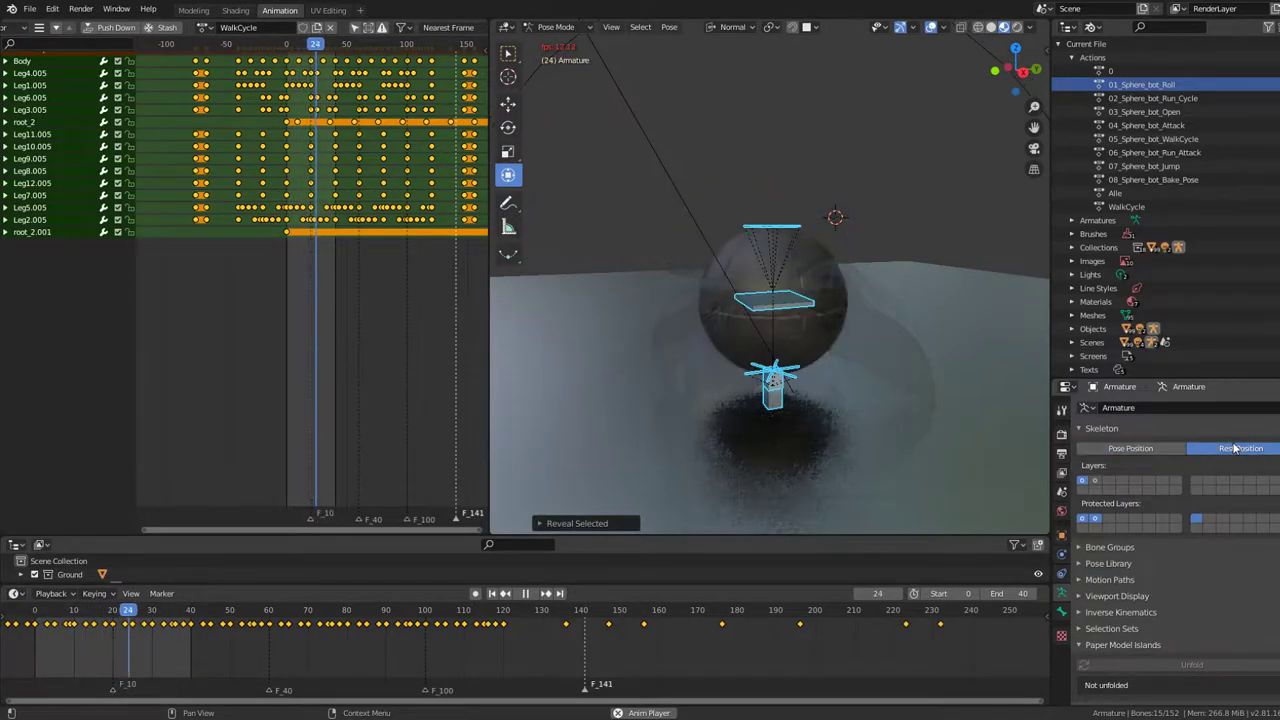
left_click(1164, 447)
key("a")
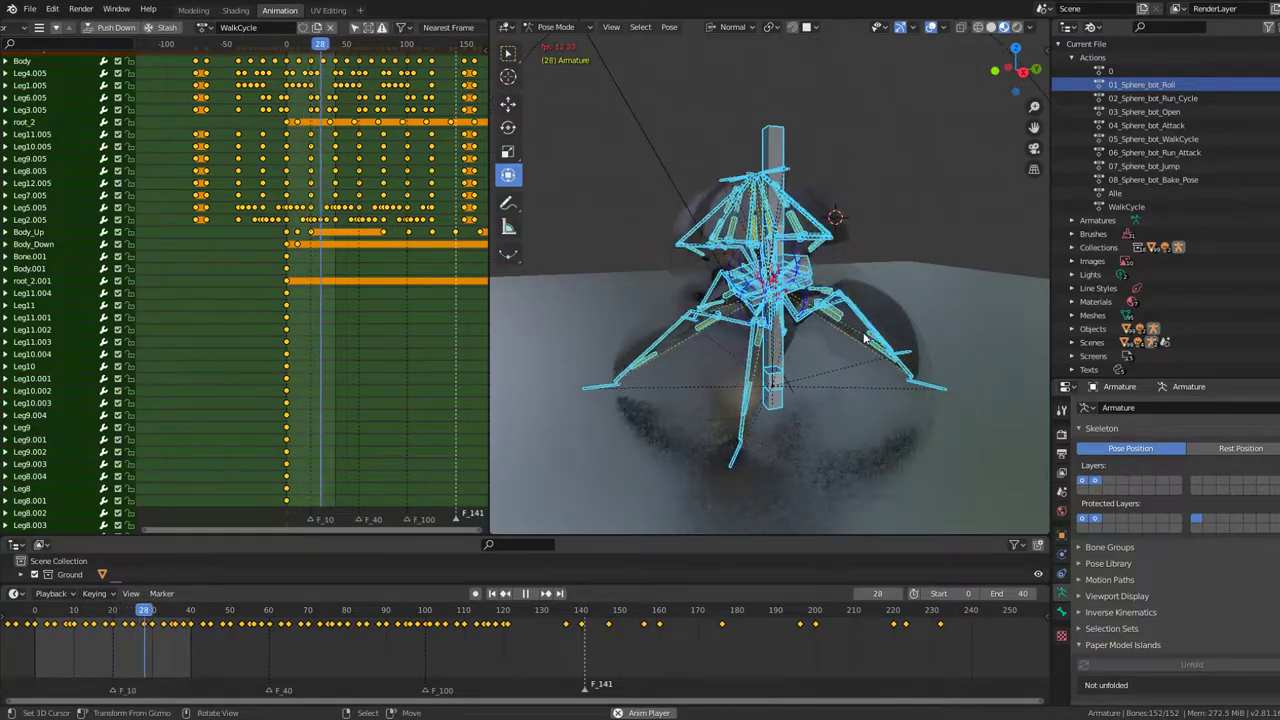
key("space")
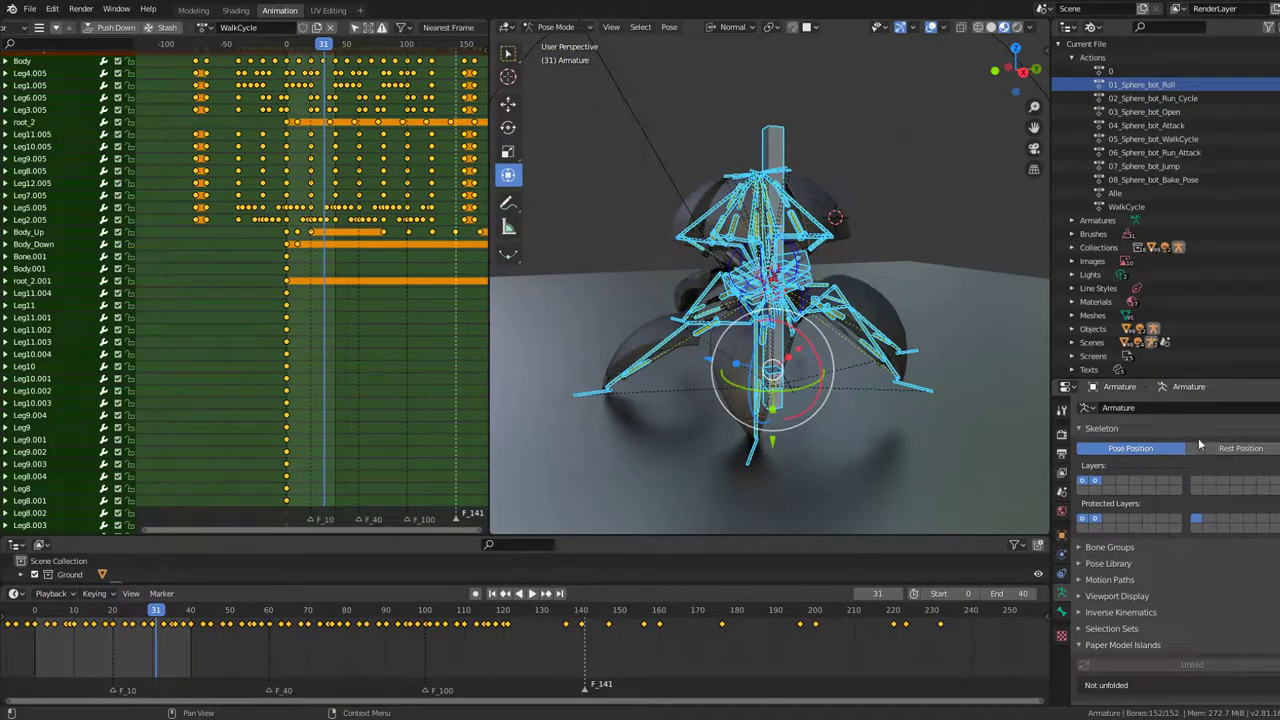
left_click(1082, 481)
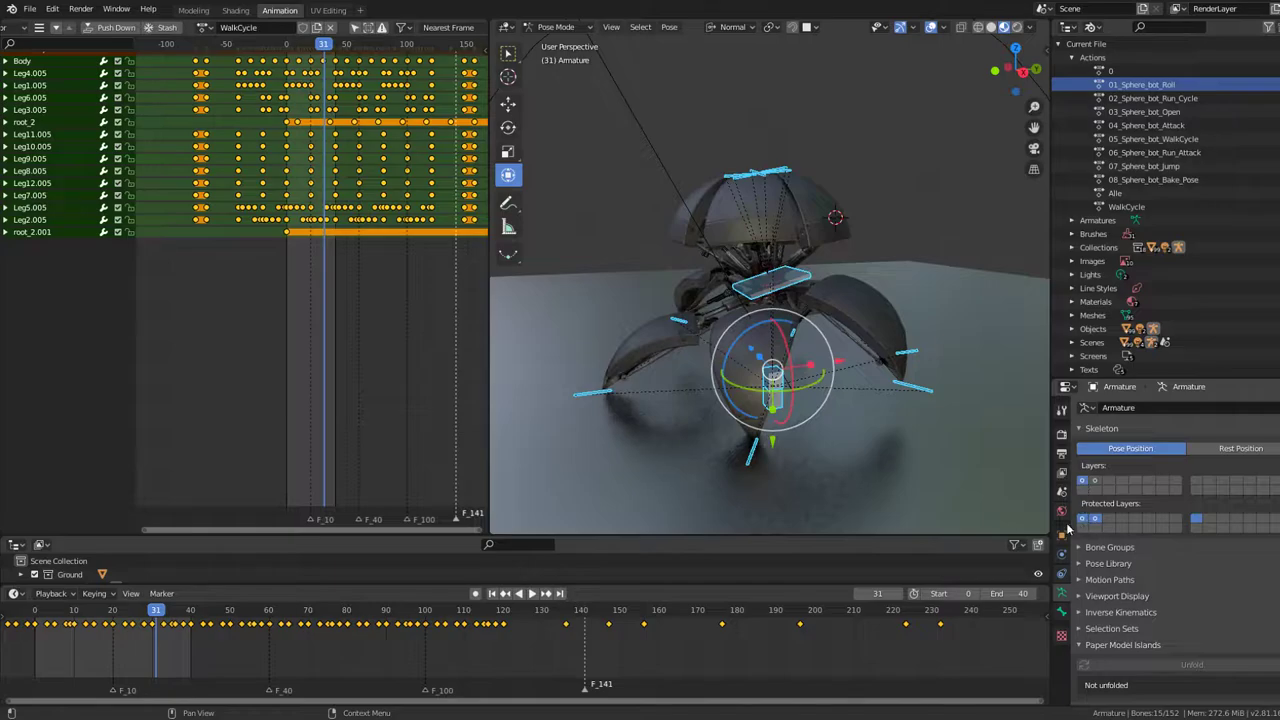
key("space")
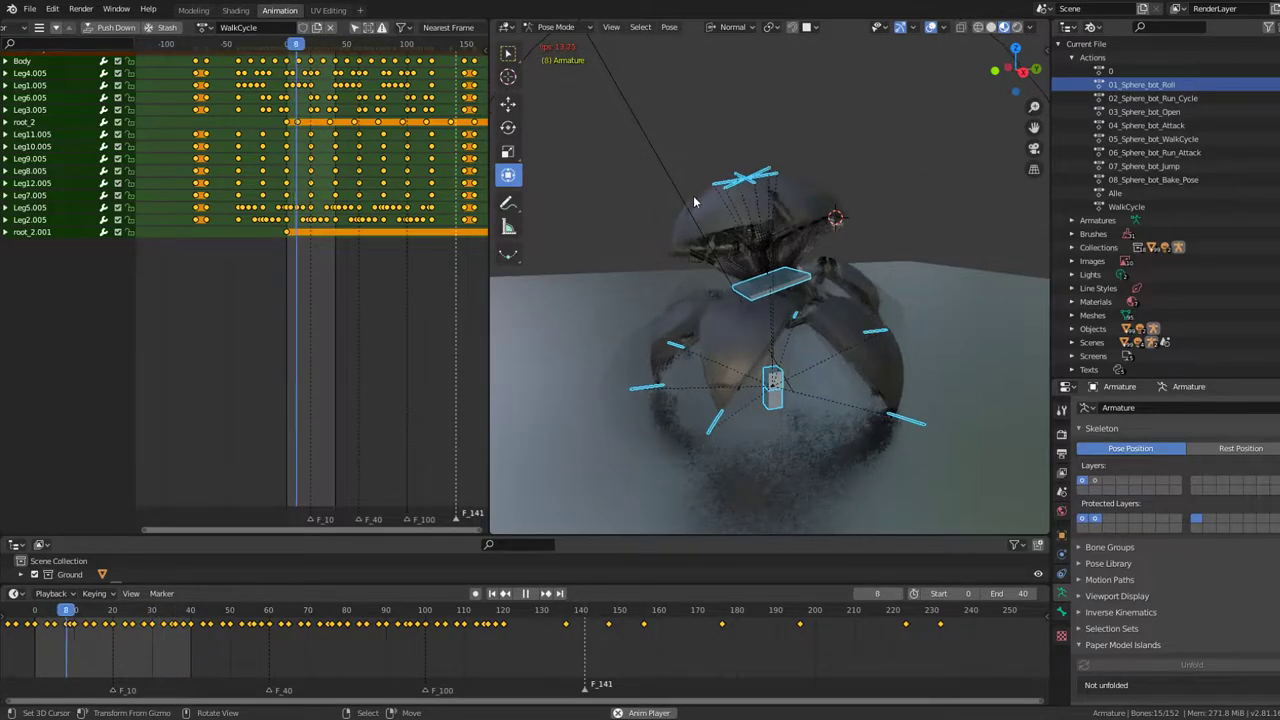
key("space")
- Shift the selected keyframes so a key sits on frame 0, then replay the 0–40 loop
scroll(303, 187, "up", 3)
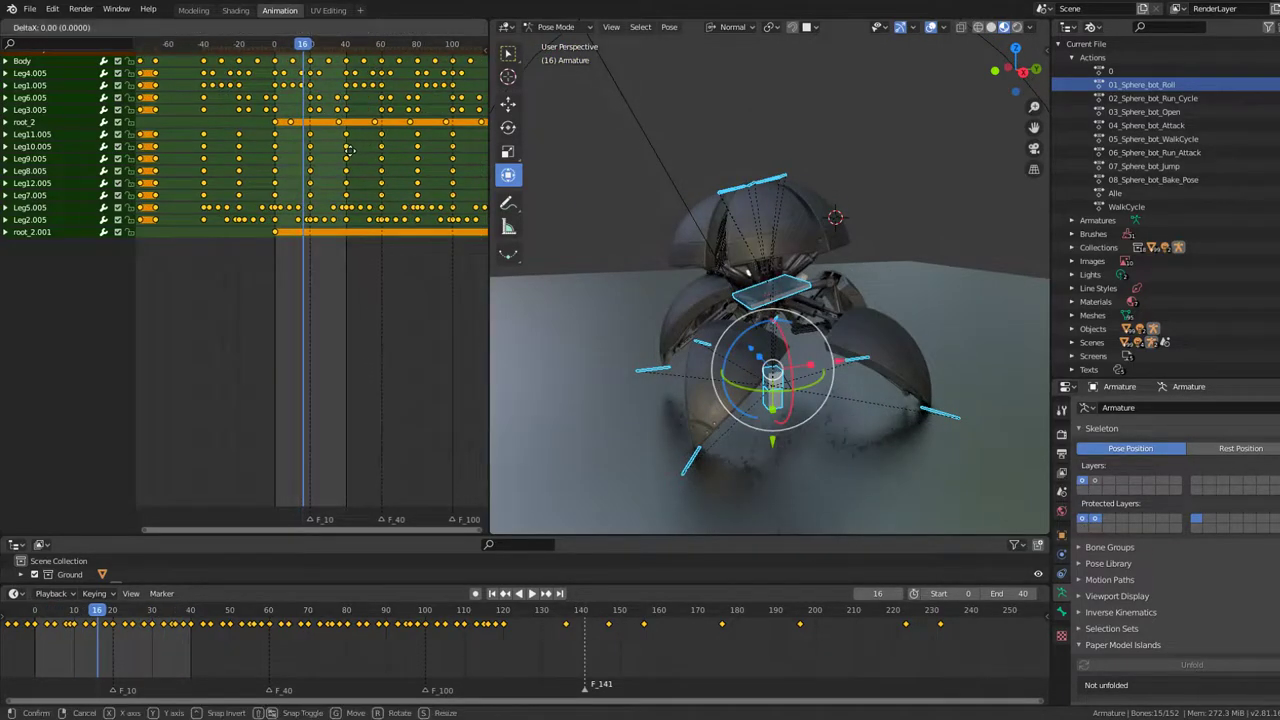
left_click(333, 160)
scroll(333, 160, "up", 2)
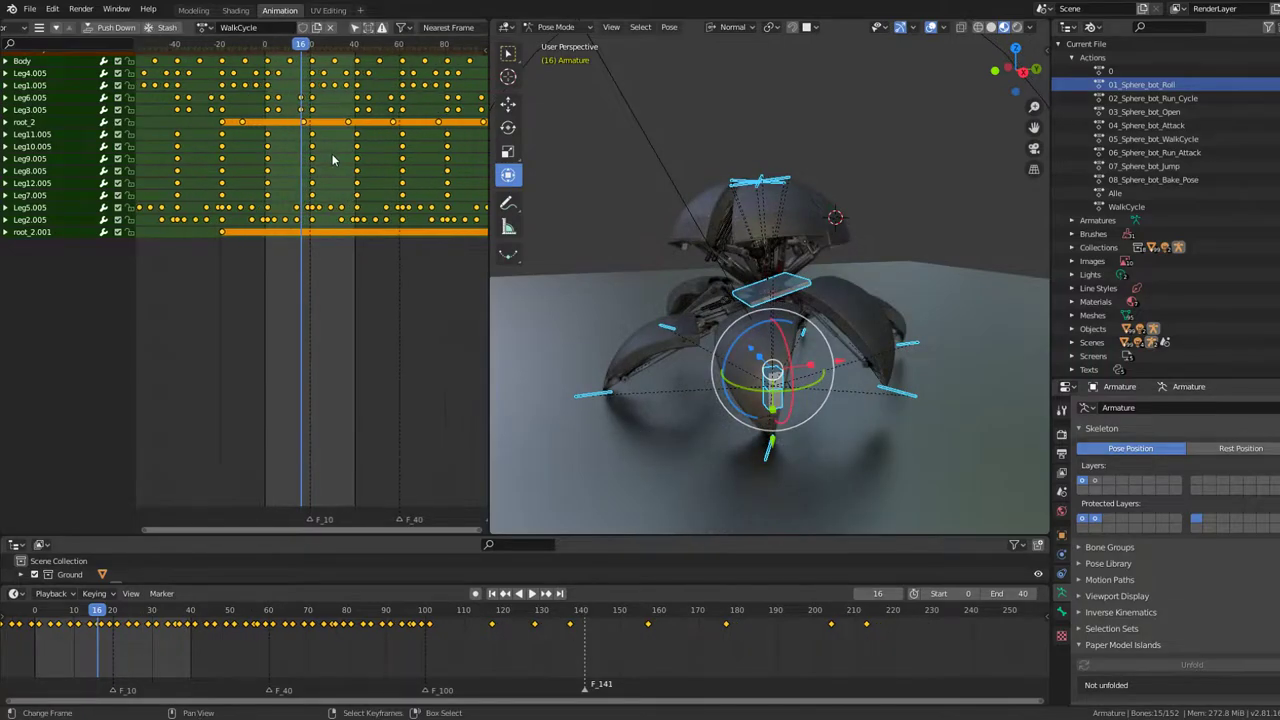
scroll(347, 153, "up", 2)
scroll(347, 153, "up", 2)
key("g")
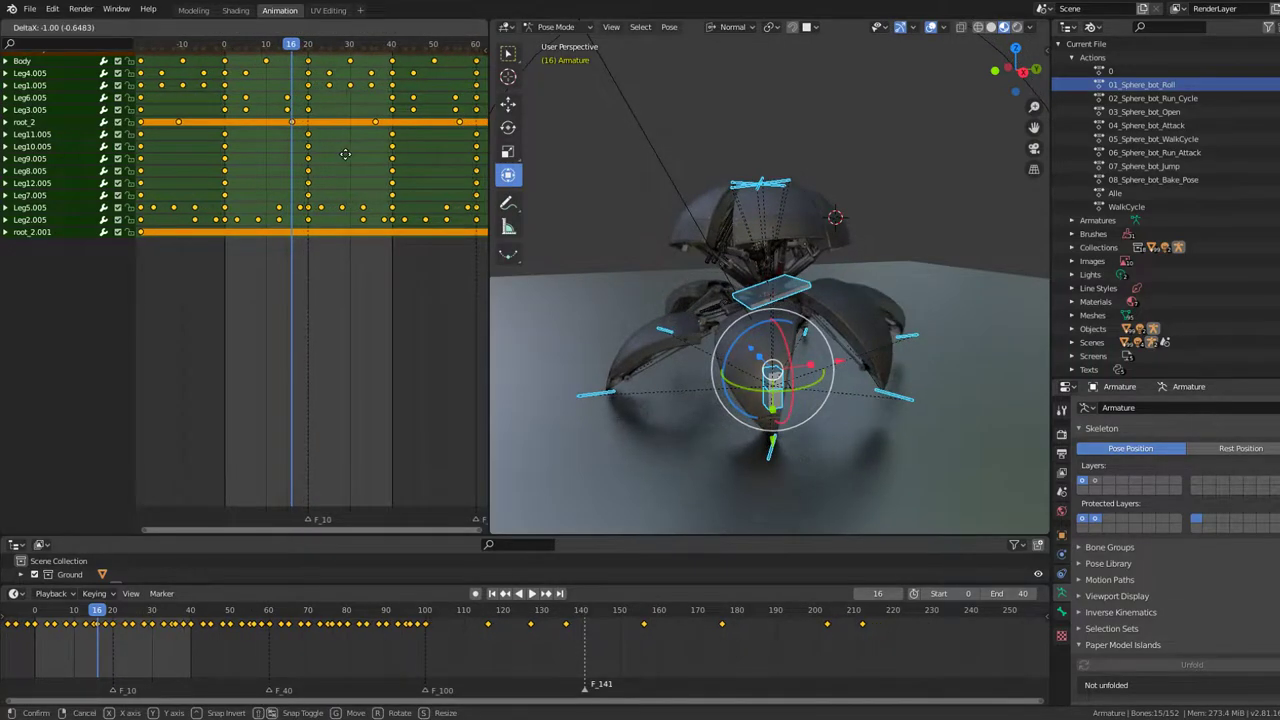
key("space")
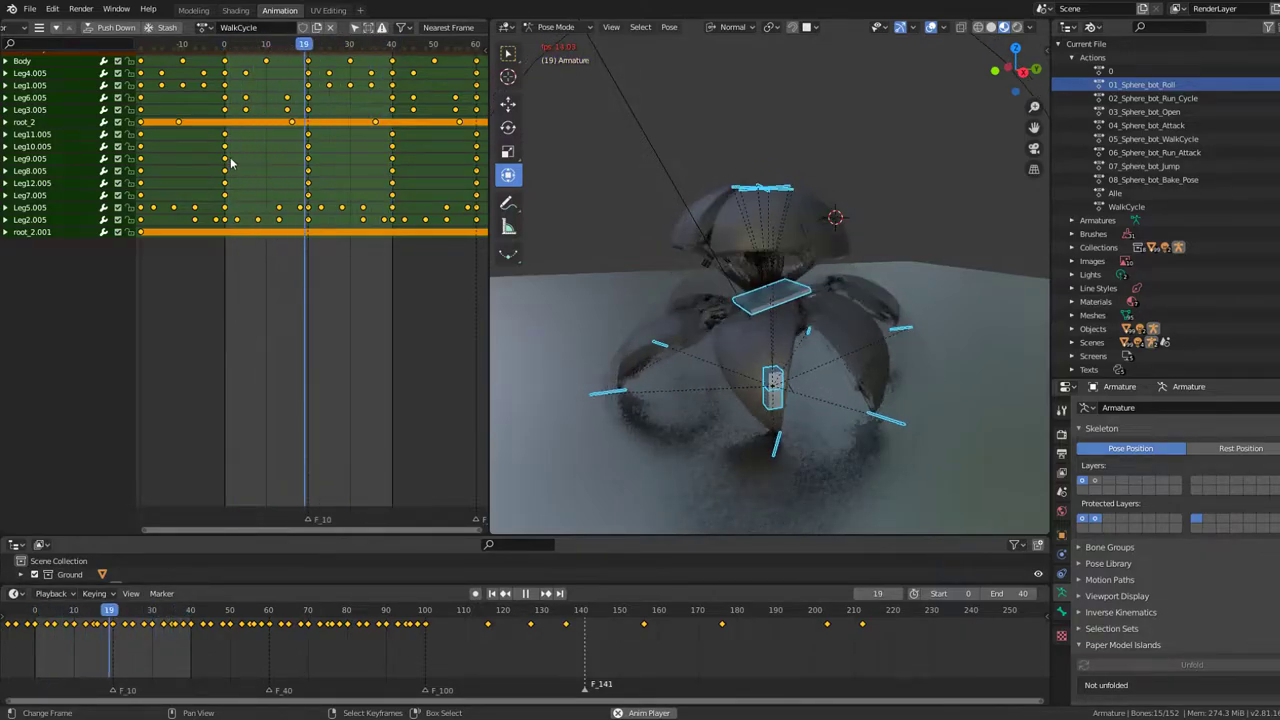
key("space")
key("space")
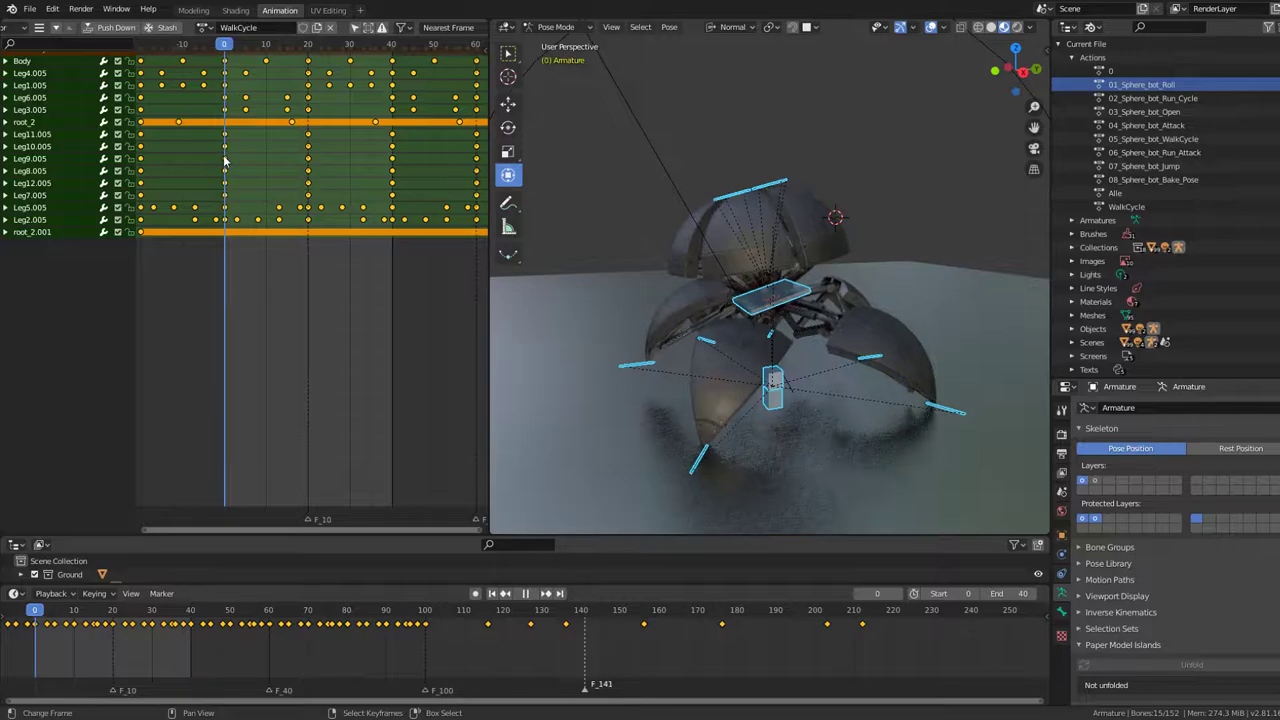
key("space")
- Select the Body bone and test a Y-axis rotation, then cancel it
middle_click_drag(760, 340, 787, 327)
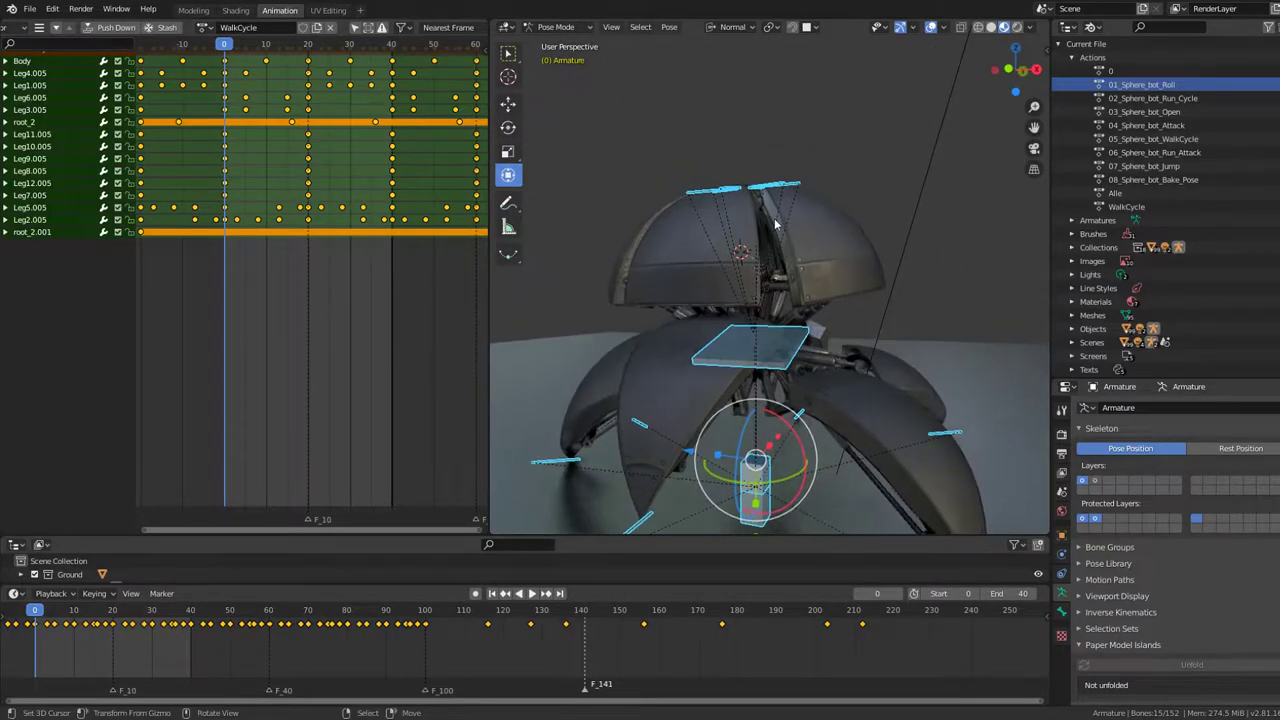
left_click(787, 327)
left_click(770, 345)
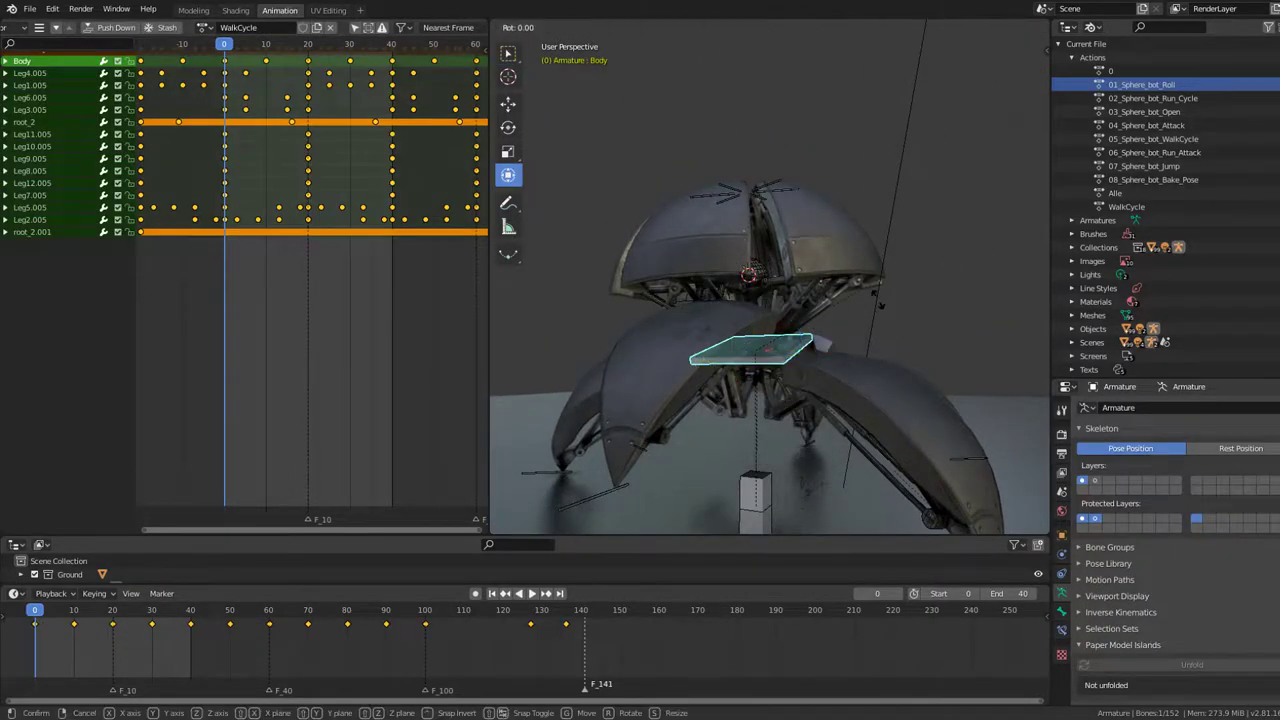
key("r")
key("y")
key("y")
key("Escape")
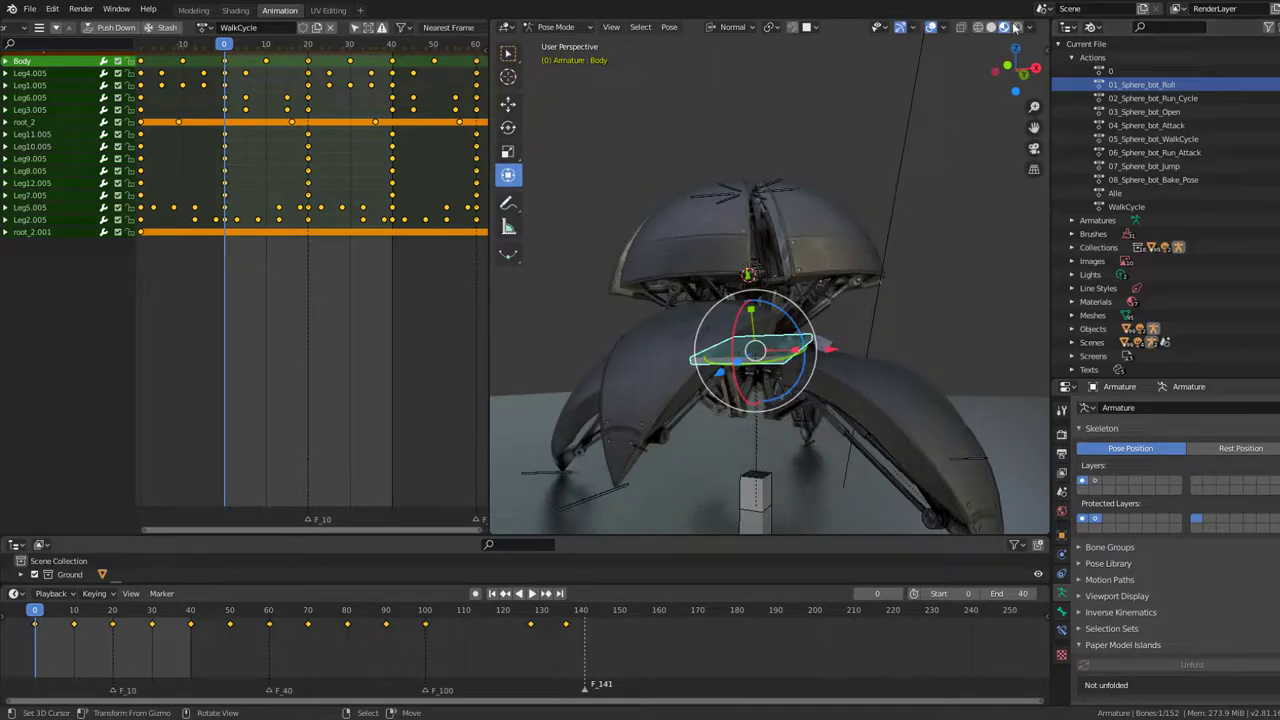
- Switch the viewport to Solid shading and test-move the Body bone without keeping the change
left_click(990, 28)
key("g")
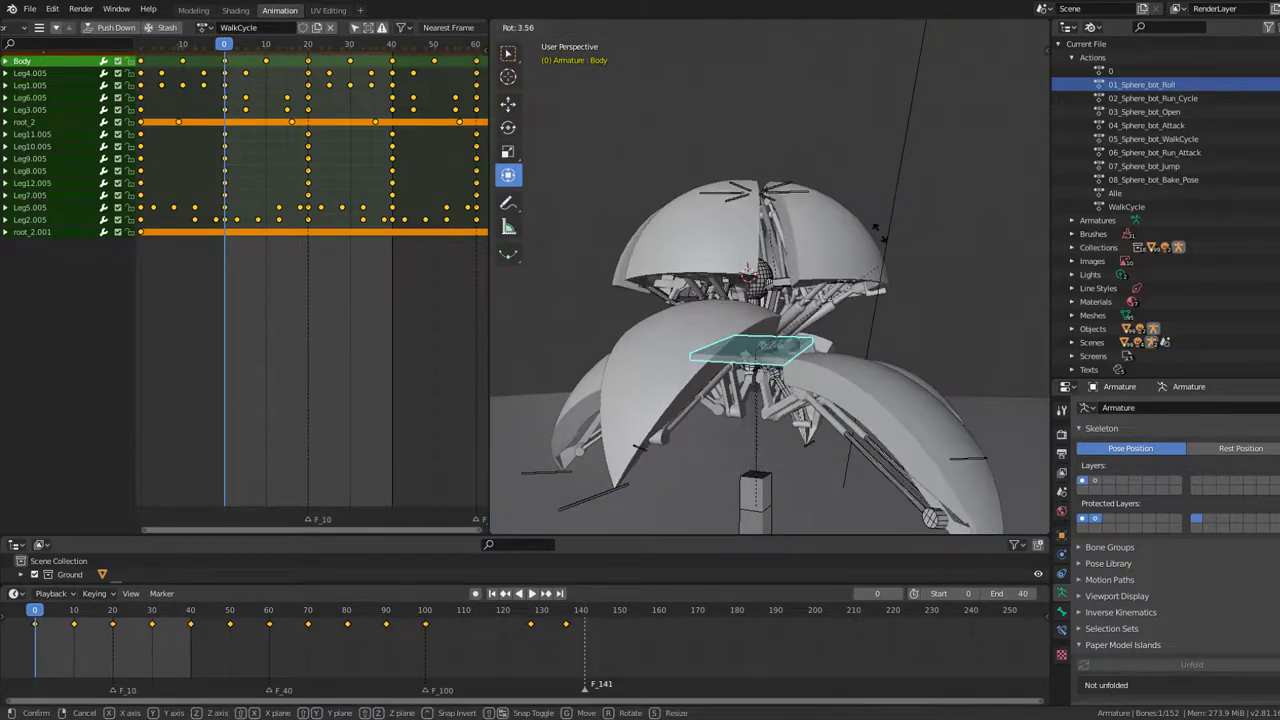
key("Escape")
middle_click_drag(864, 214, 755, 243)
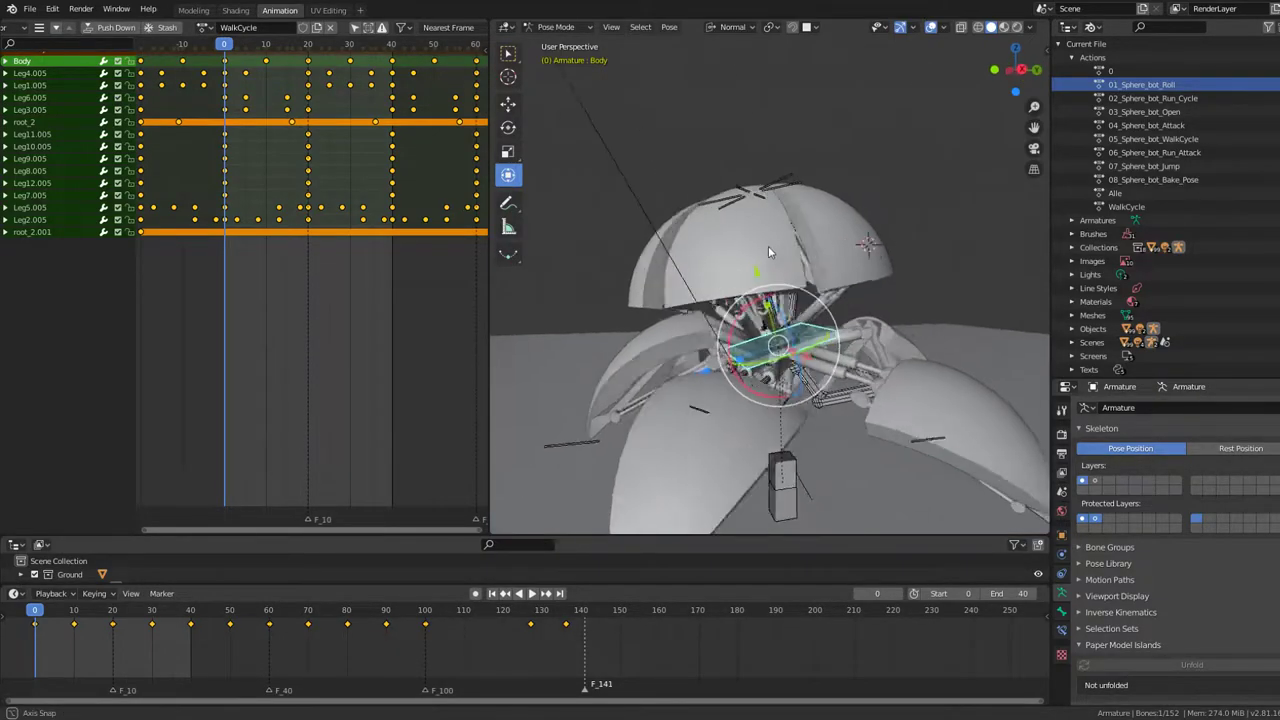
scroll(757, 240, "up", 2)
scroll(765, 230, "up", 3)
scroll(769, 306, "up", 1)
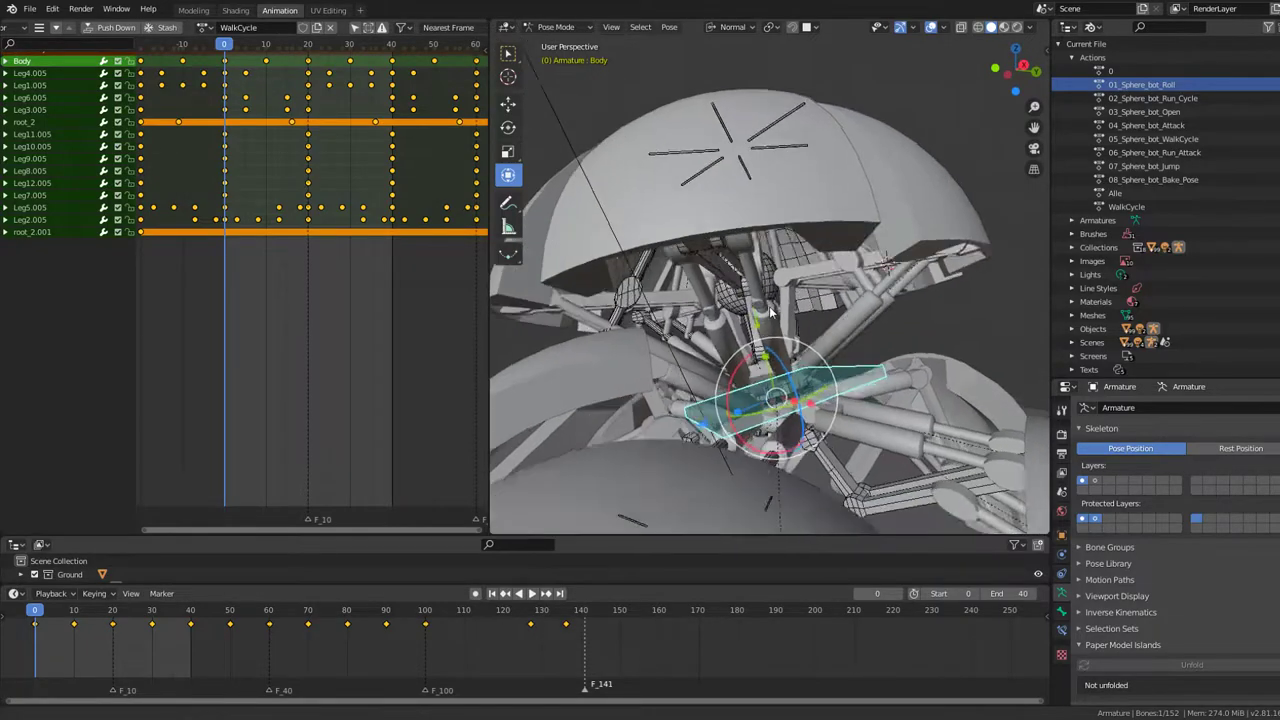
scroll(769, 306, "up", 3)
scroll(727, 200, "down", 2)
scroll(725, 219, "down", 2)
- Show bones from all layers and enable X-ray while the walk plays, stopping at frame 10
scroll(737, 220, "down", 3)
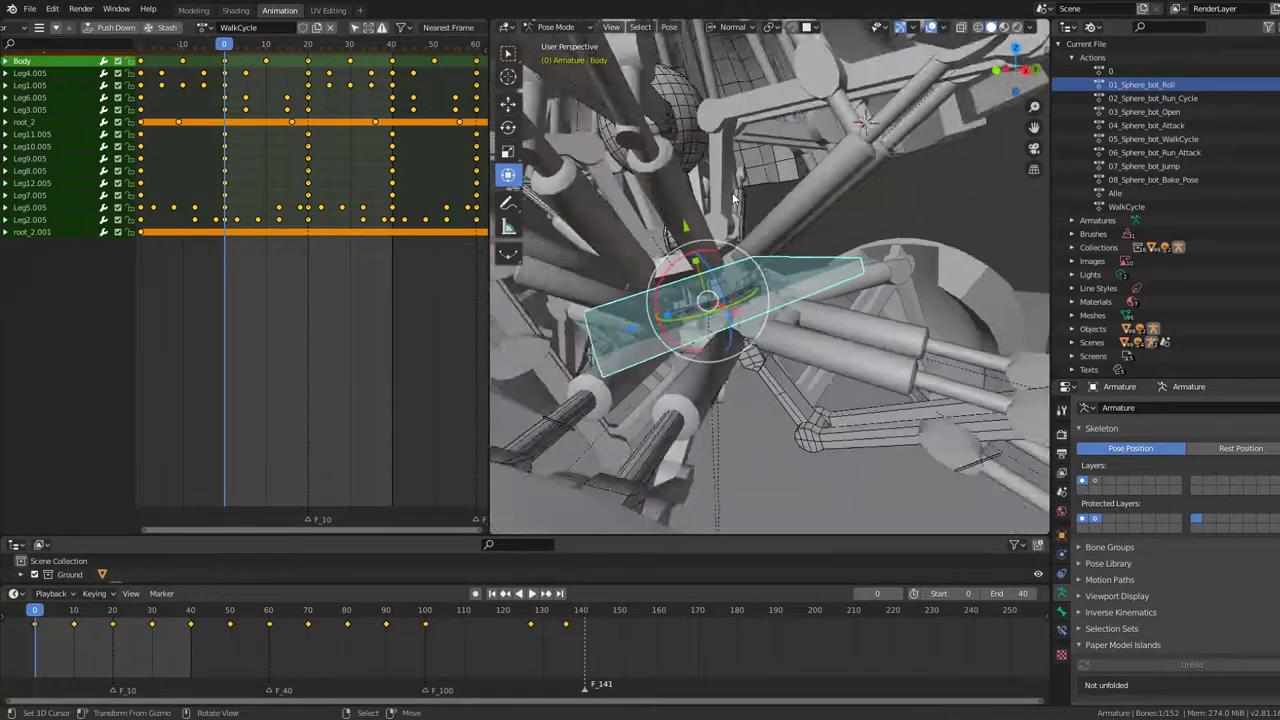
scroll(760, 203, "down", 3)
key("space")
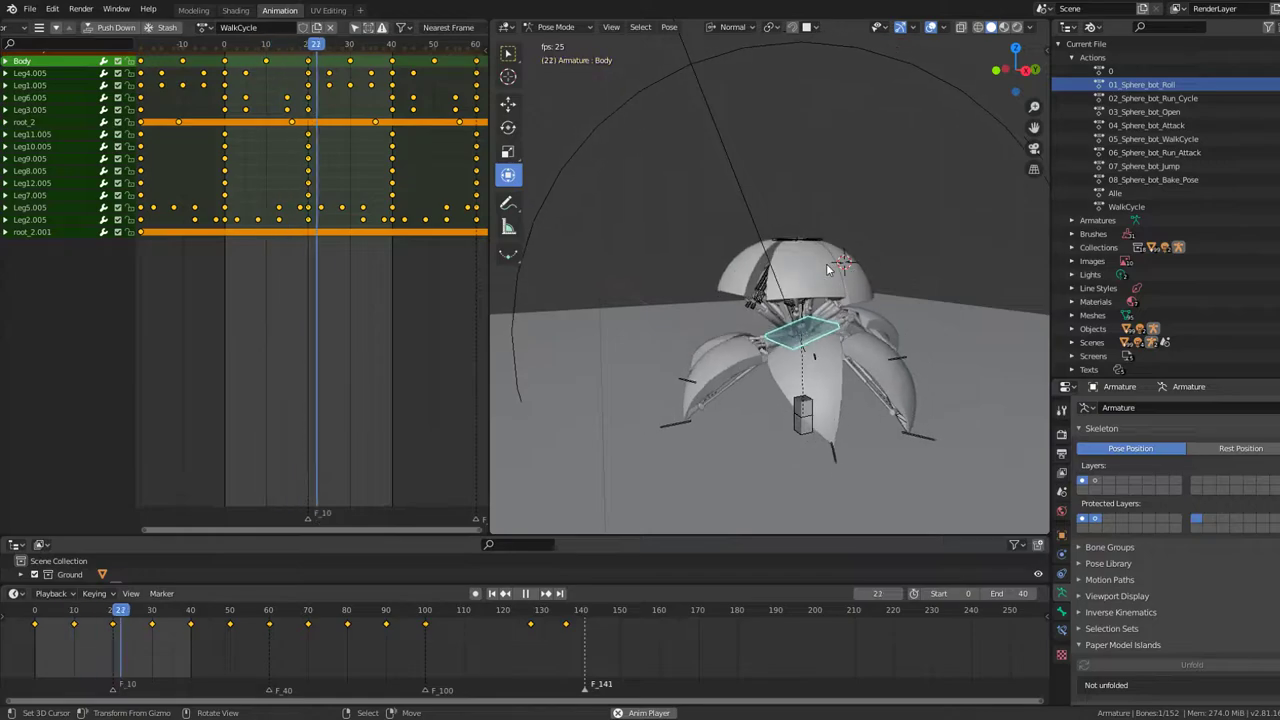
scroll(842, 251, "up", 3)
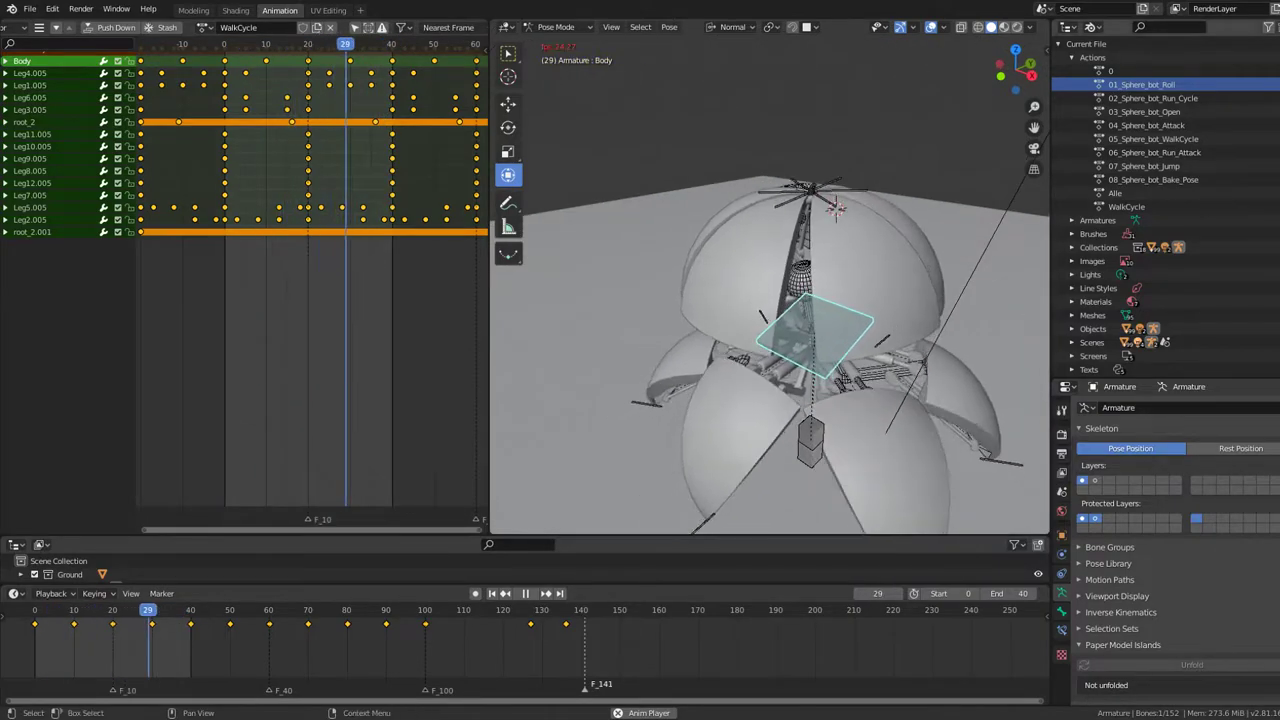
key("a")
key("alt+z")
mouse_move(867, 192)
middle_mouse_down()
mouse_move(872, 258)
mouse_move(872, 129)
middle_mouse_up()
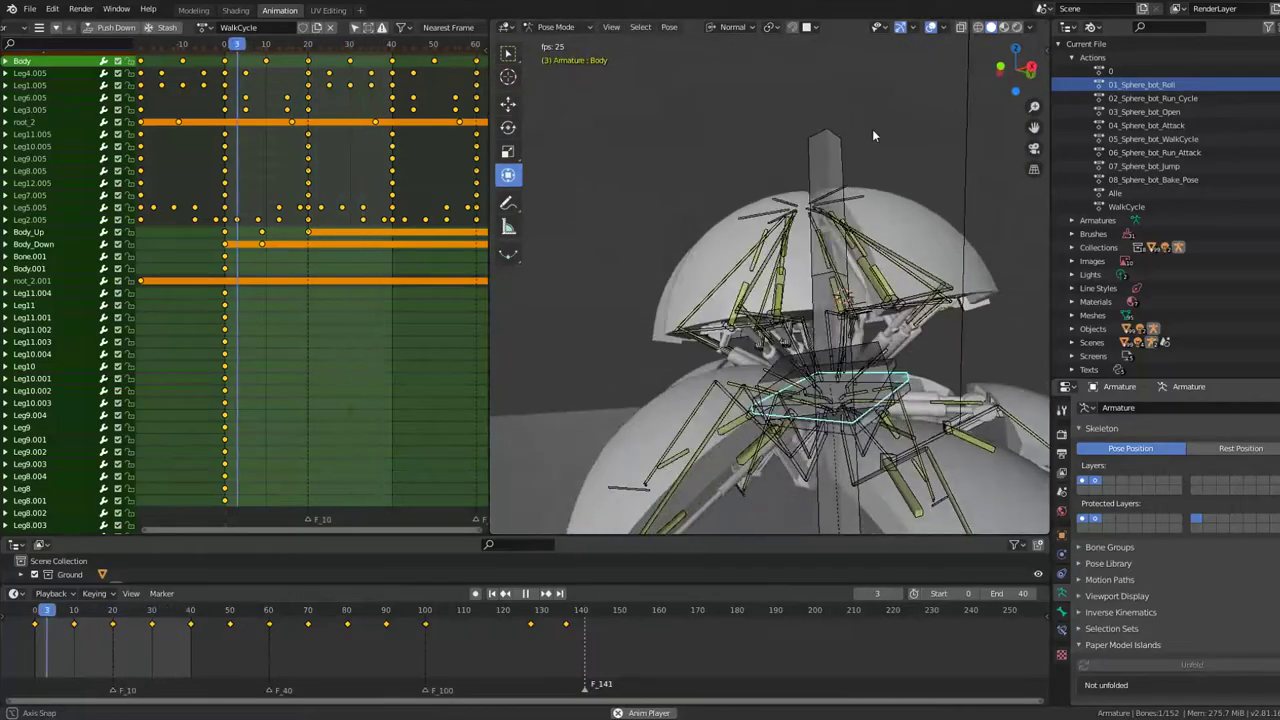
key("space")
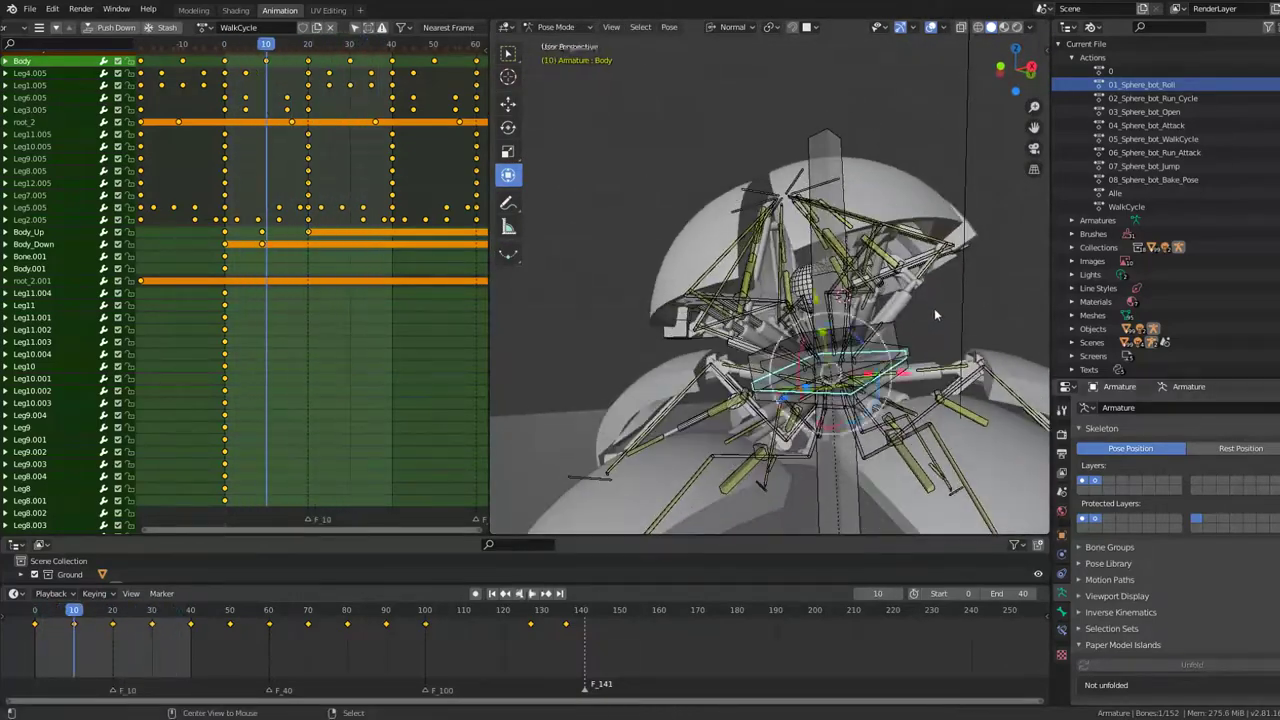
- Select the Body_Up bone and test a Y-axis rotation, then cancel it
left_click(906, 338)
left_click(906, 345)
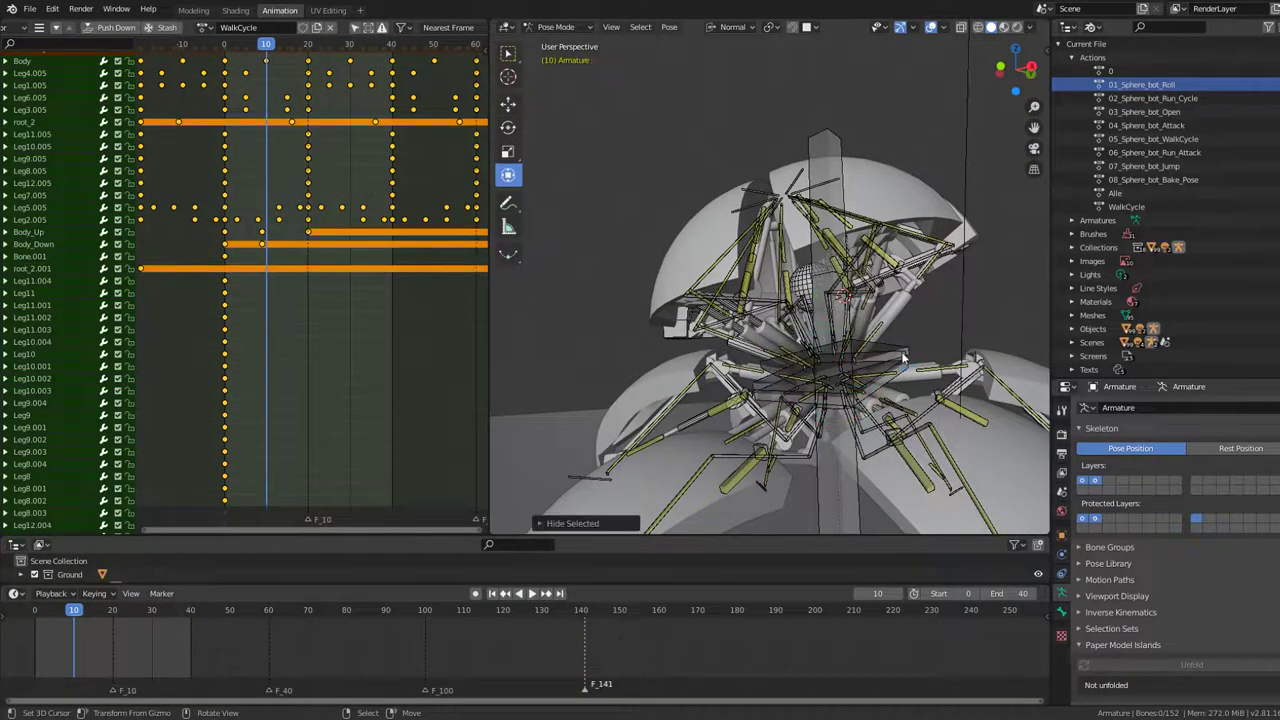
left_click(910, 342)
left_click(910, 350)
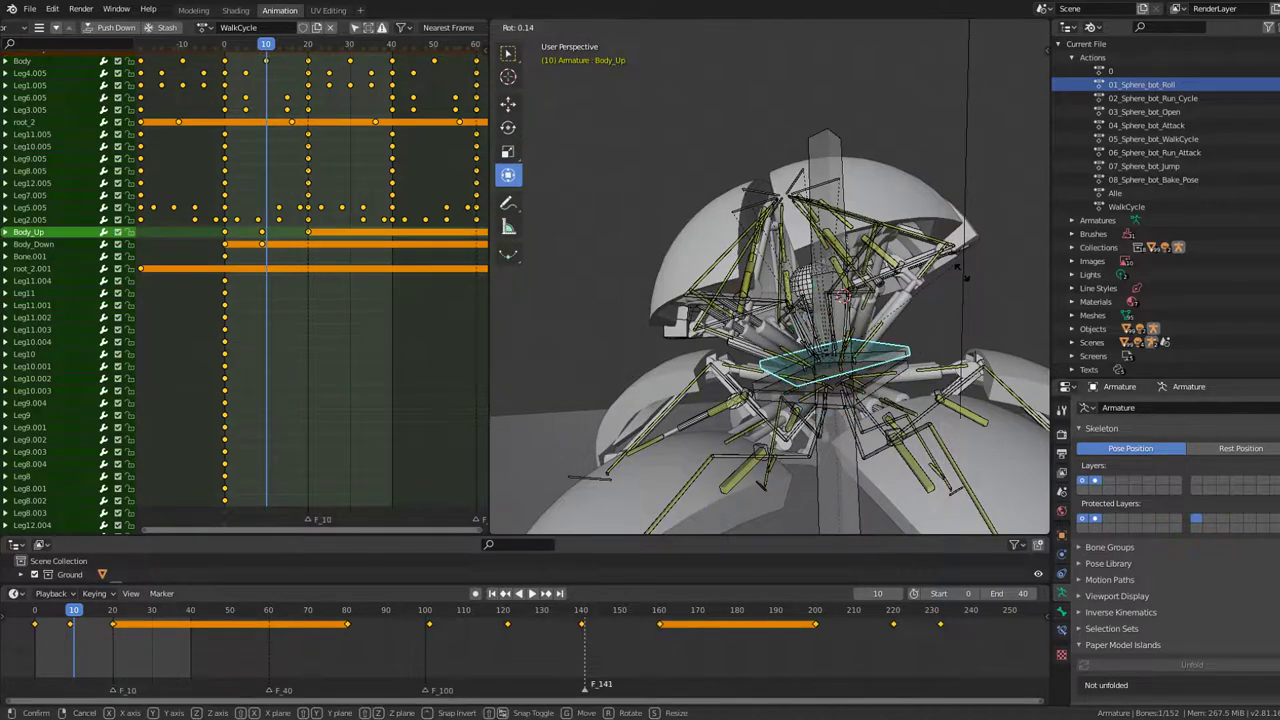
key("r")
key("y")
key("Escape")
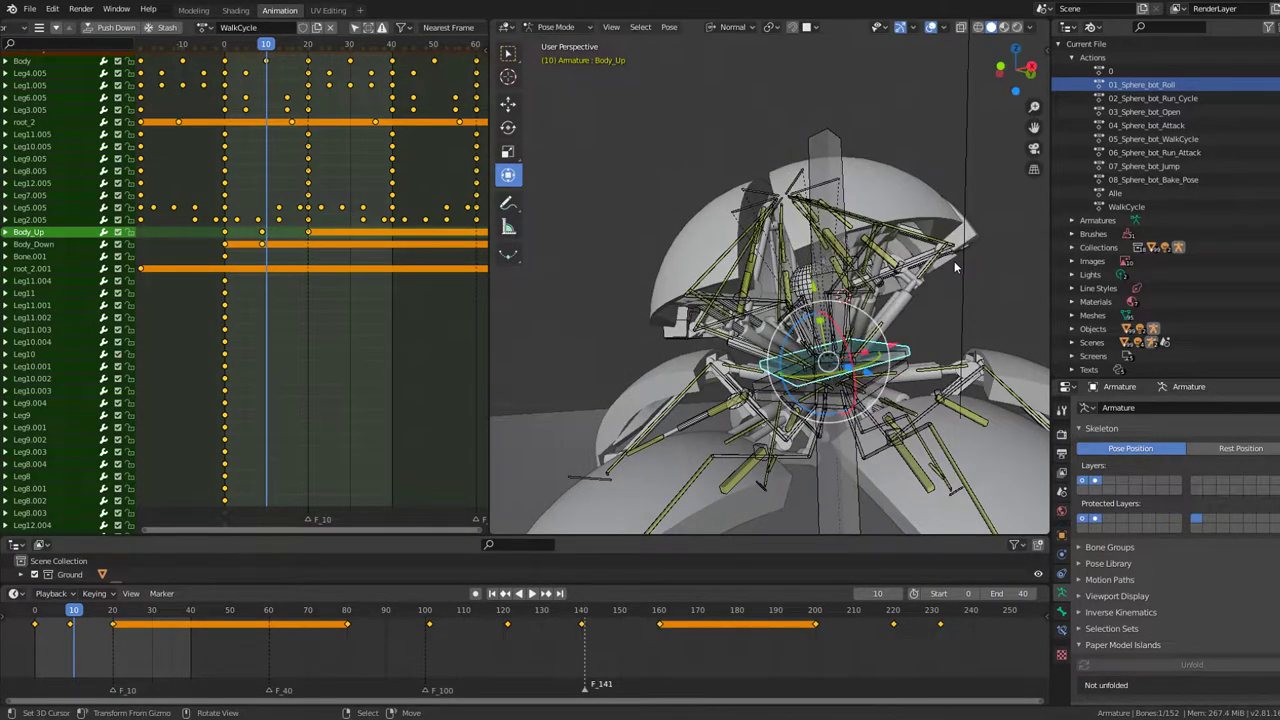
- Untick bone layer 2 for Body_Up via Change Bone Layers and replay the walk to frame 20
key("m")
left_click(1090, 481, "shift")
scroll(894, 332, "down", 3)
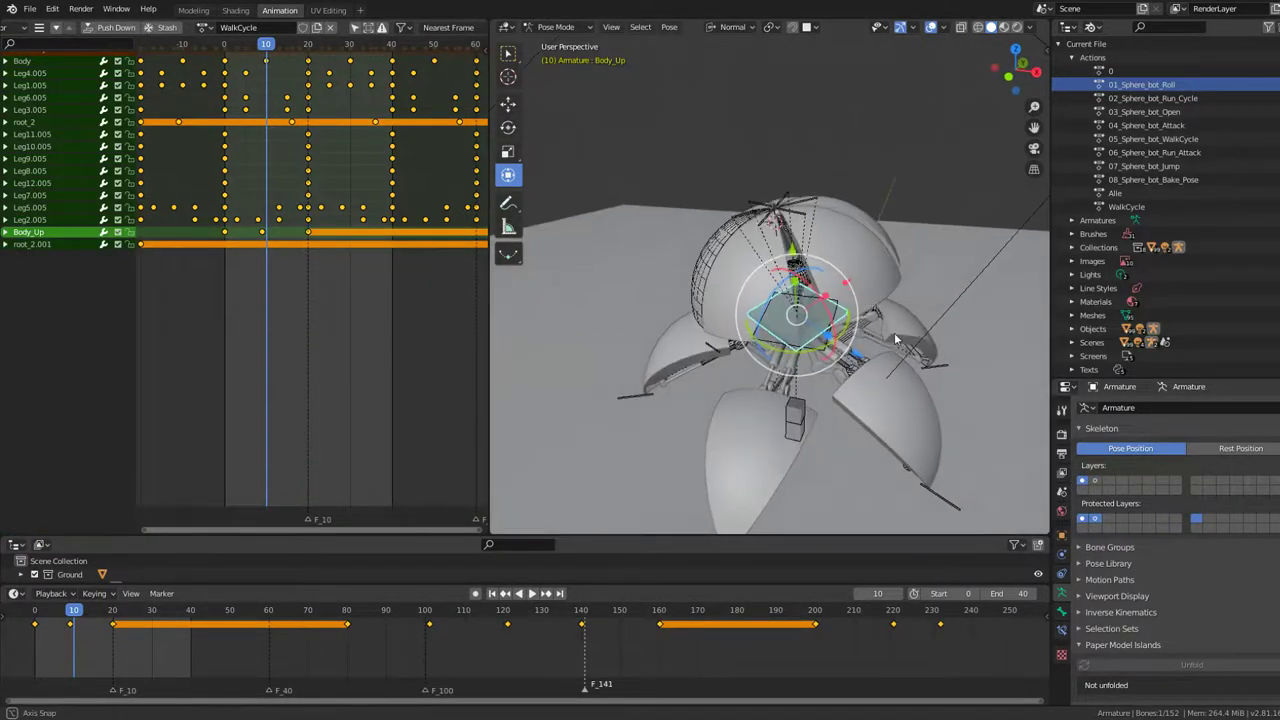
key("space")
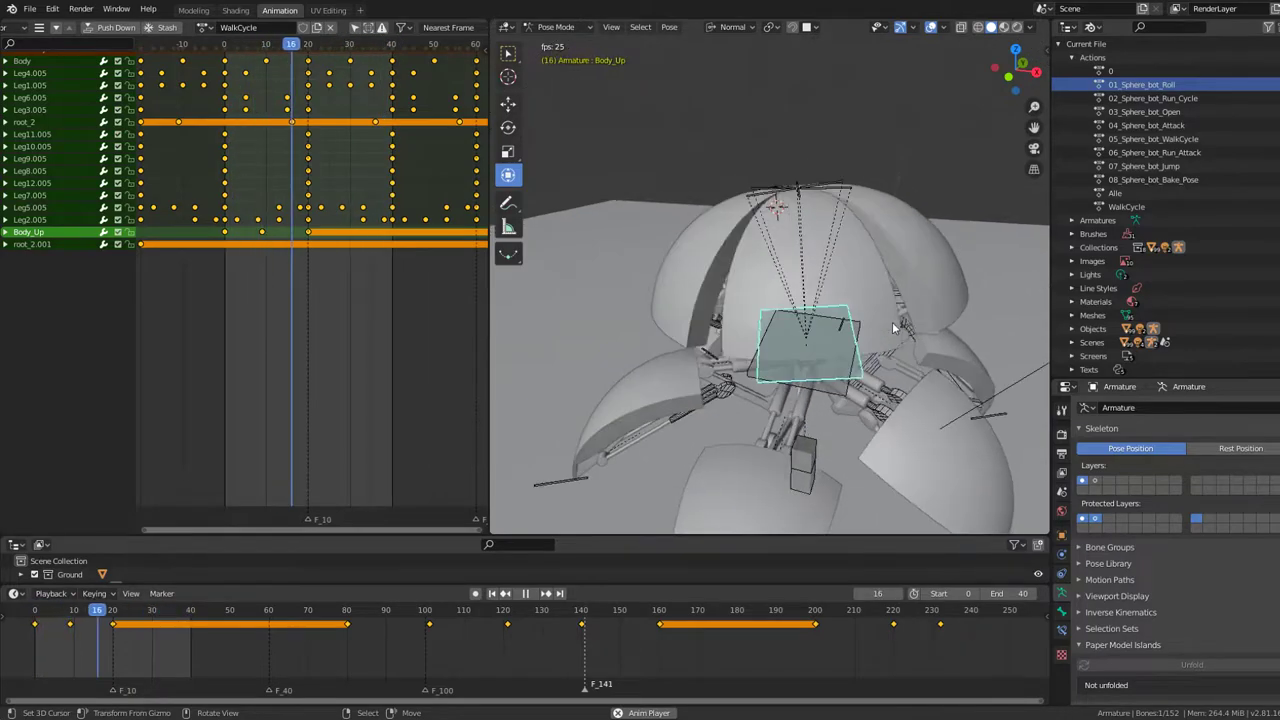
key("space")
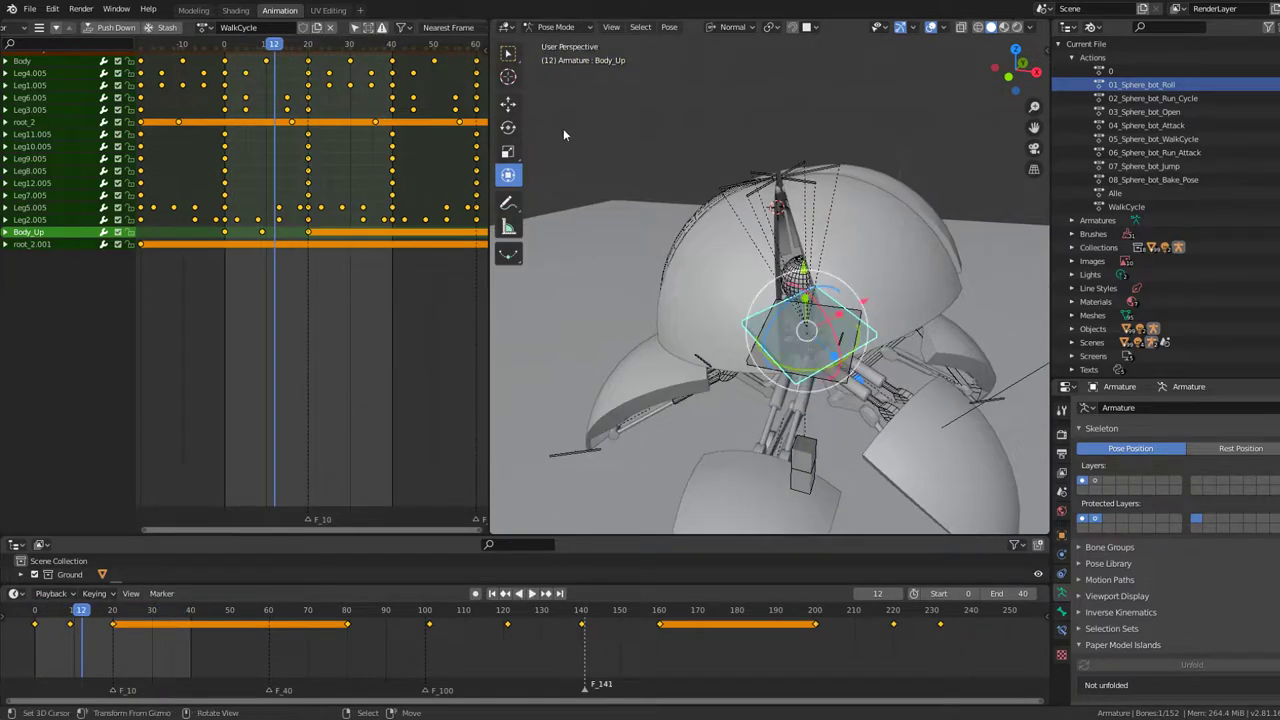
key("space")
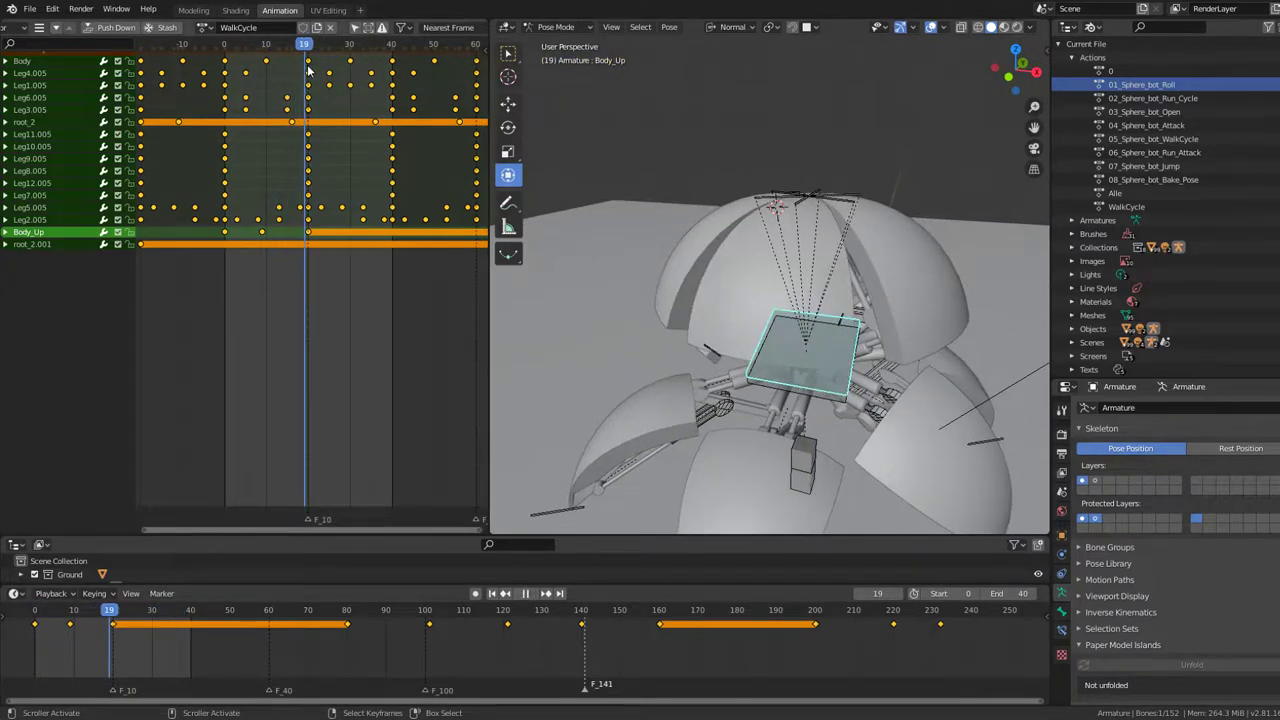
key("space")
- Test-move the Body_Up bone, cancel it, and scrub back through the frames
key("g")
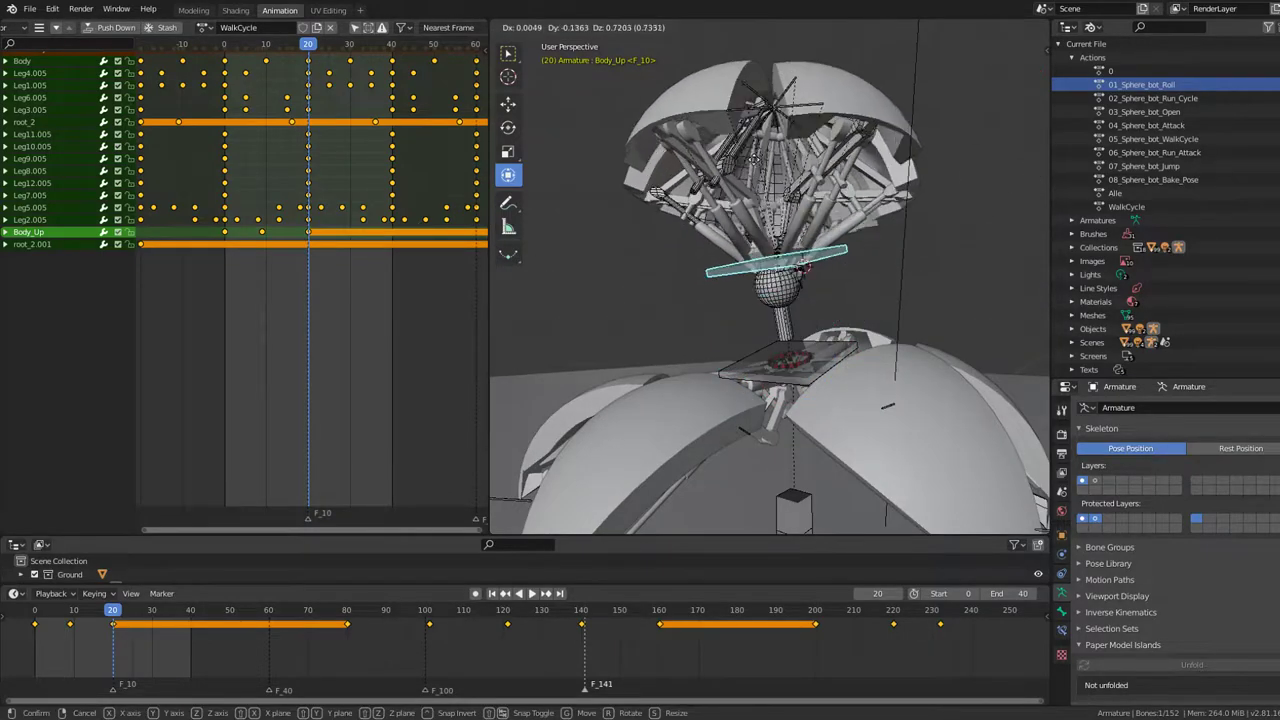
right_click(745, 150)
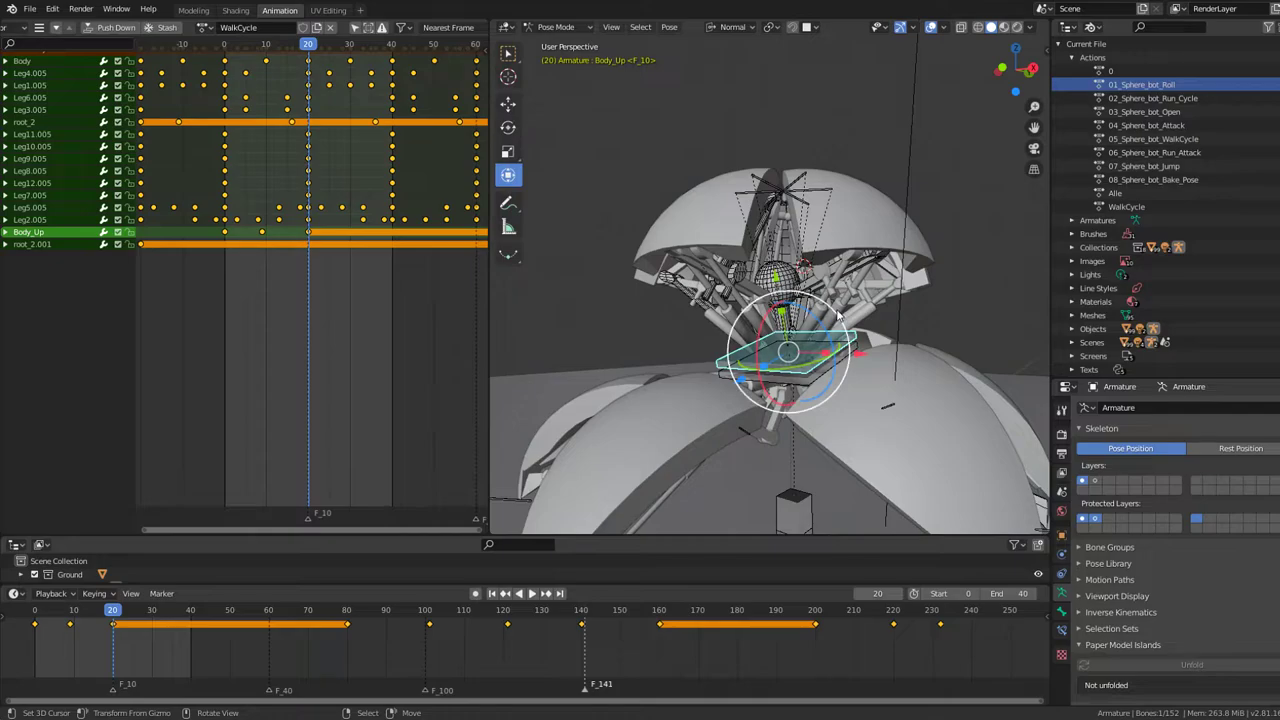
middle_click_drag(687, 247, 939, 334)
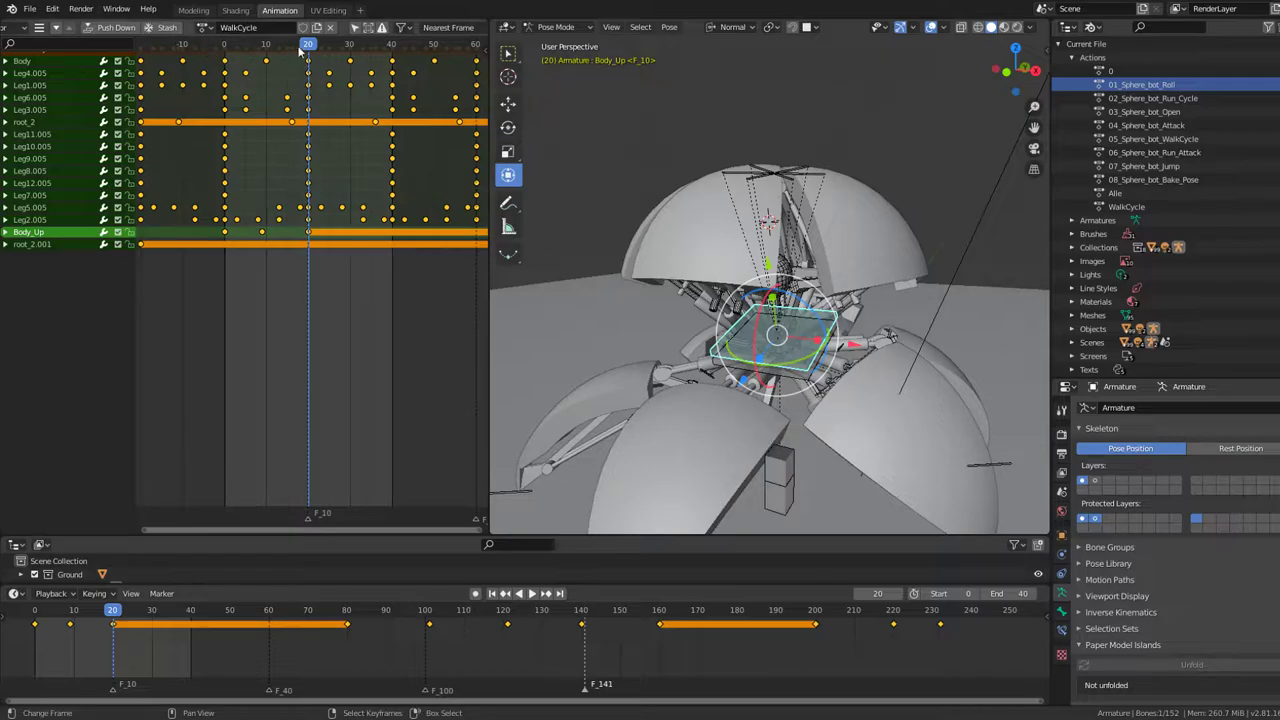
left_click_drag(303, 48, 228, 58)
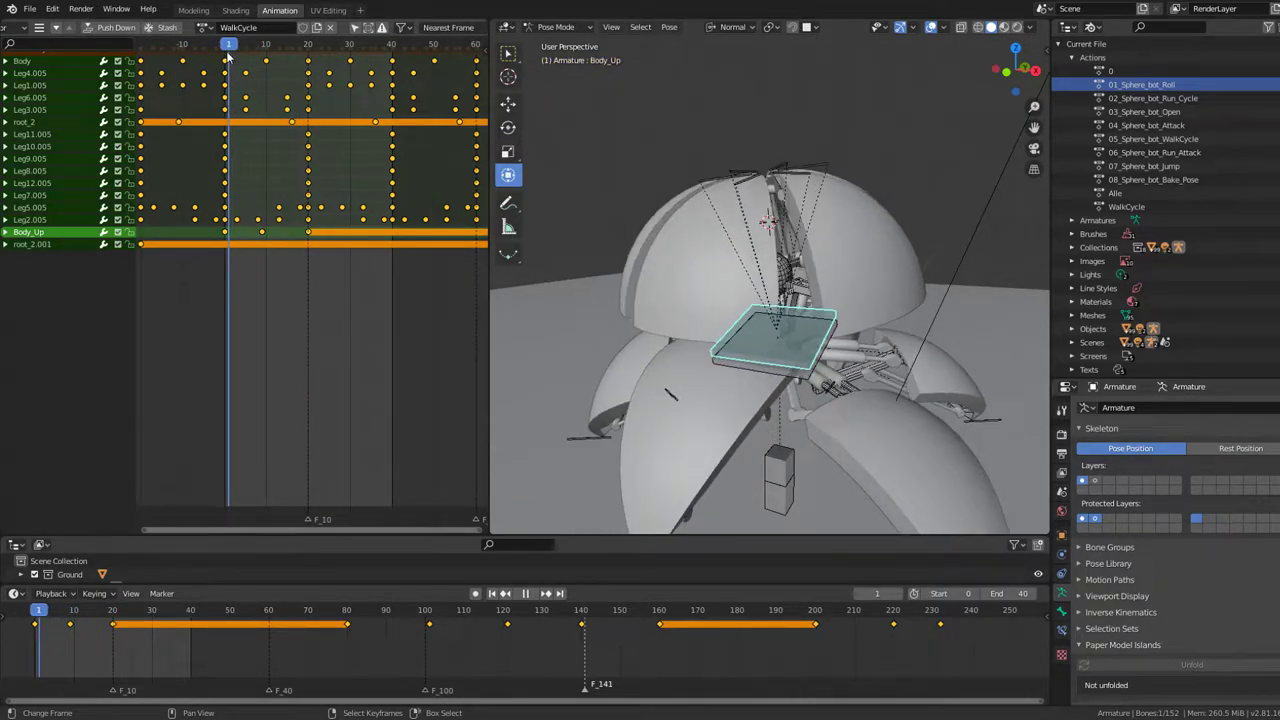
- Show only the selected bone's channels and delete its selected keyframes
left_click(355, 28)
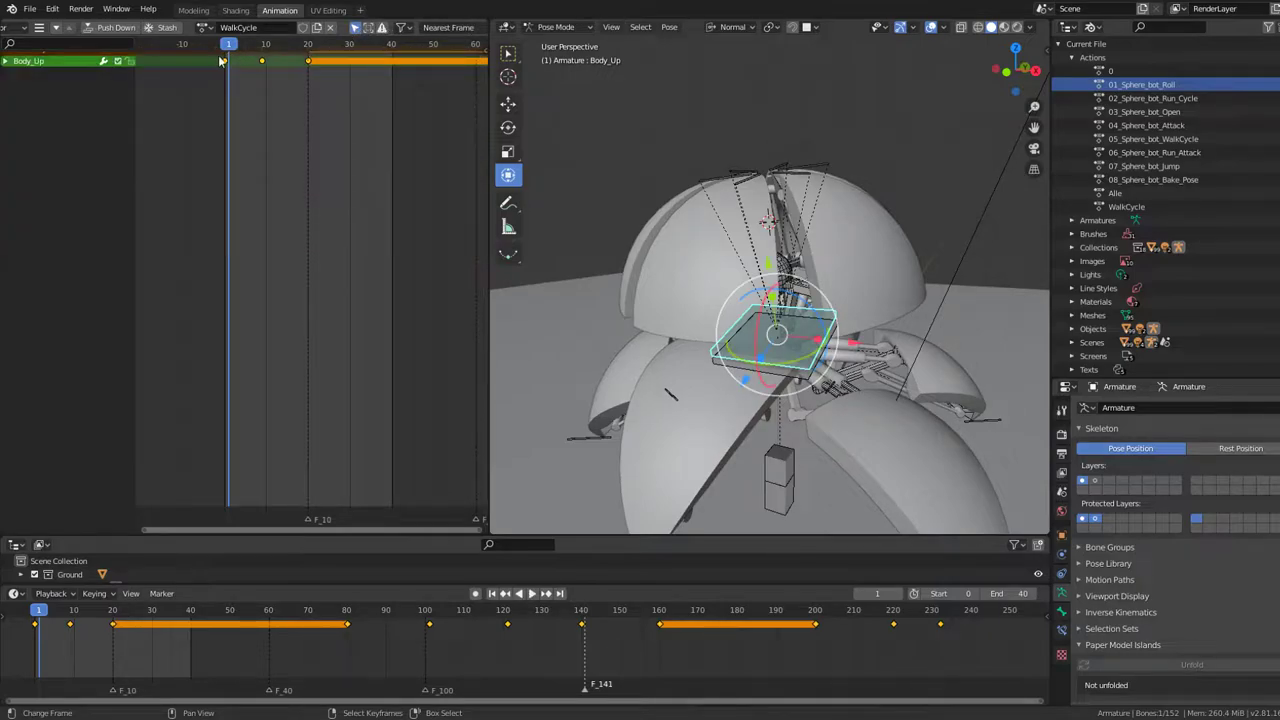
scroll(310, 80, "up", 2)
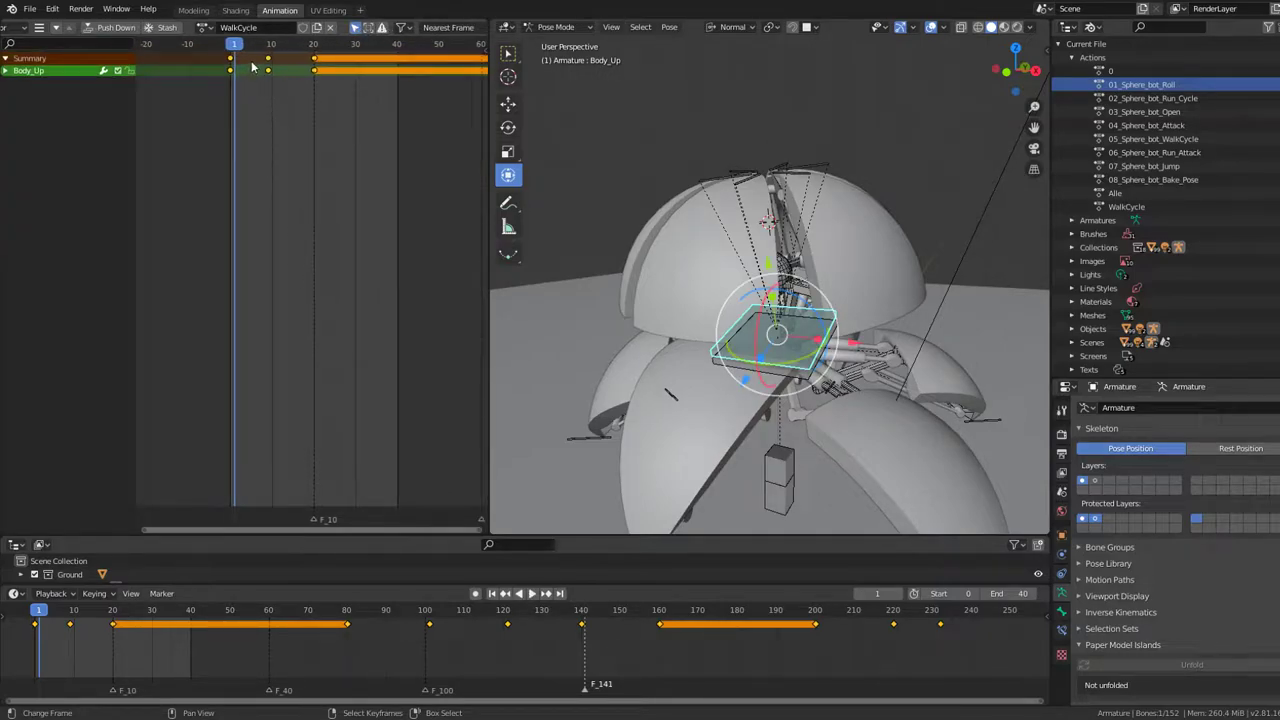
scroll(253, 66, "up", 2)
scroll(271, 104, "up", 2)
scroll(244, 74, "down", 1)
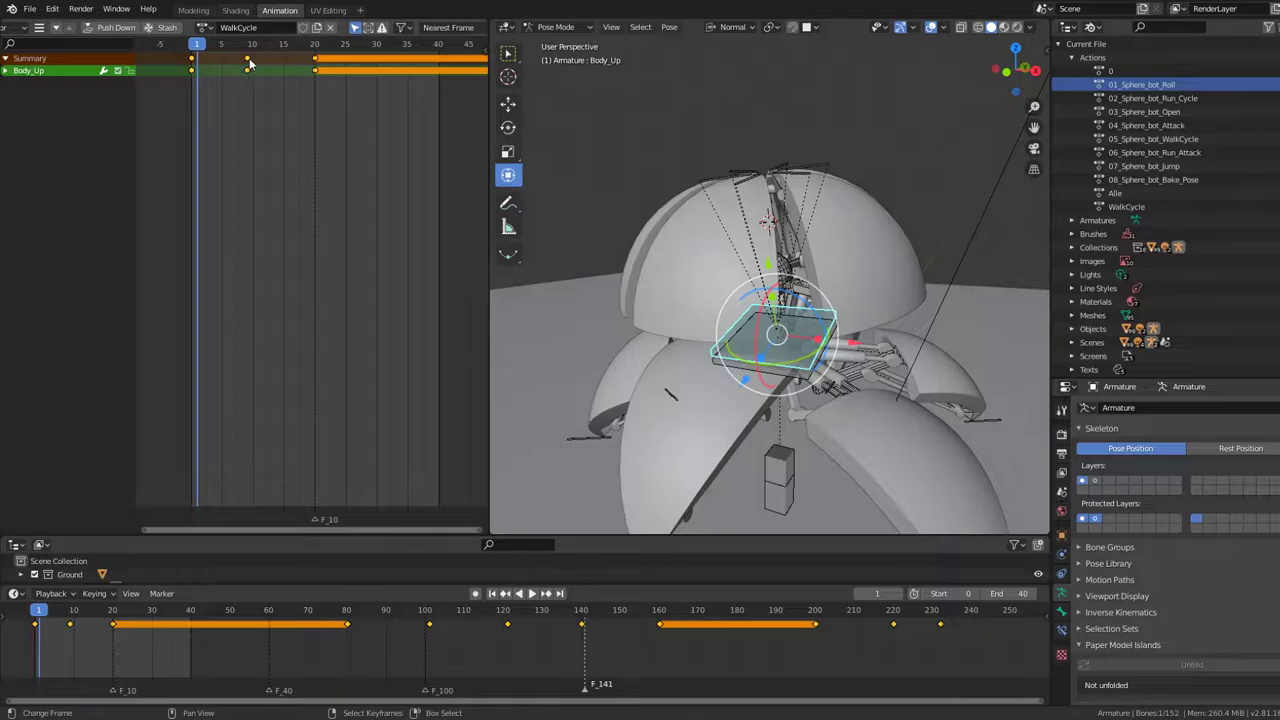
left_click(250, 62)
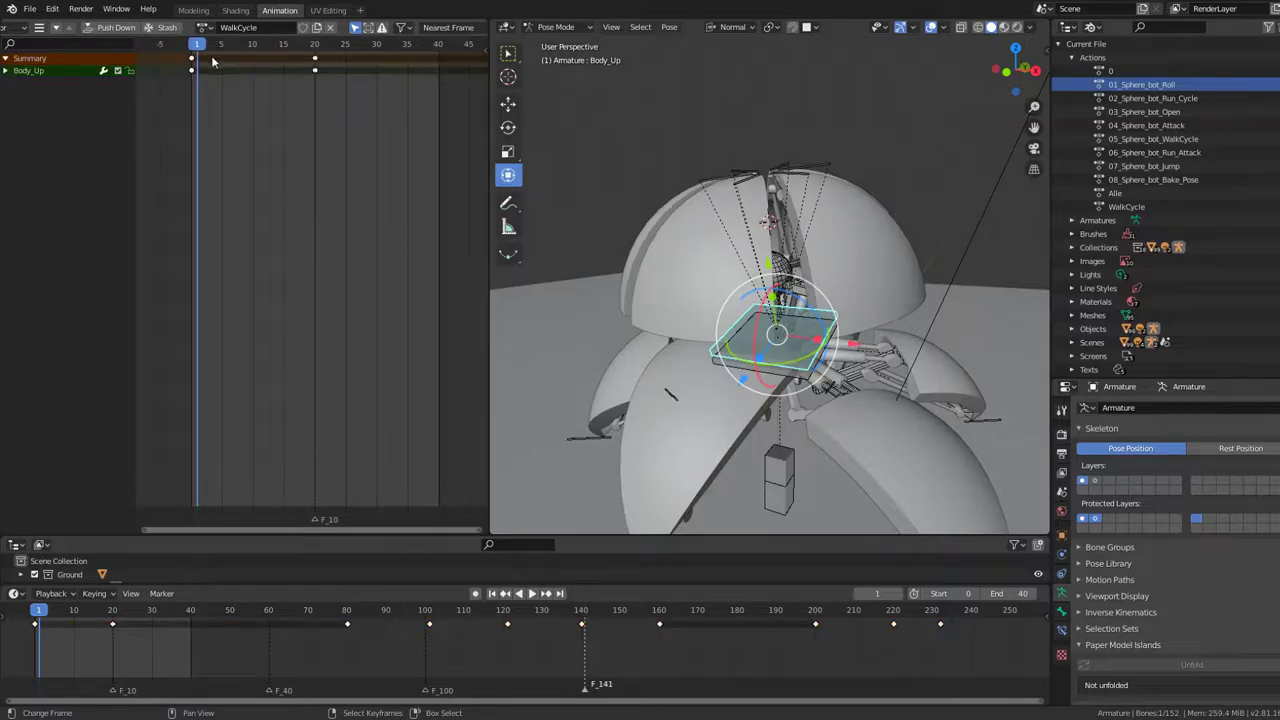
- Play the walk from the right side view and enable the armature's second bone layer
key("KP_3")
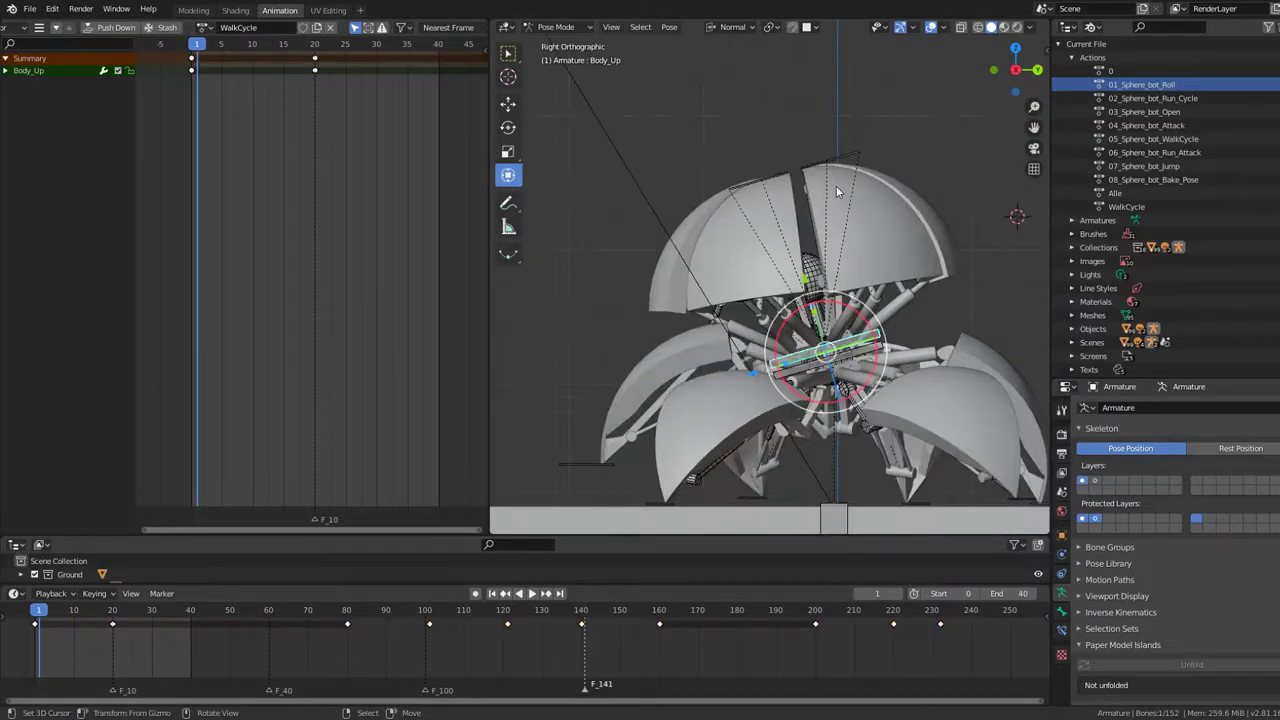
key("space")
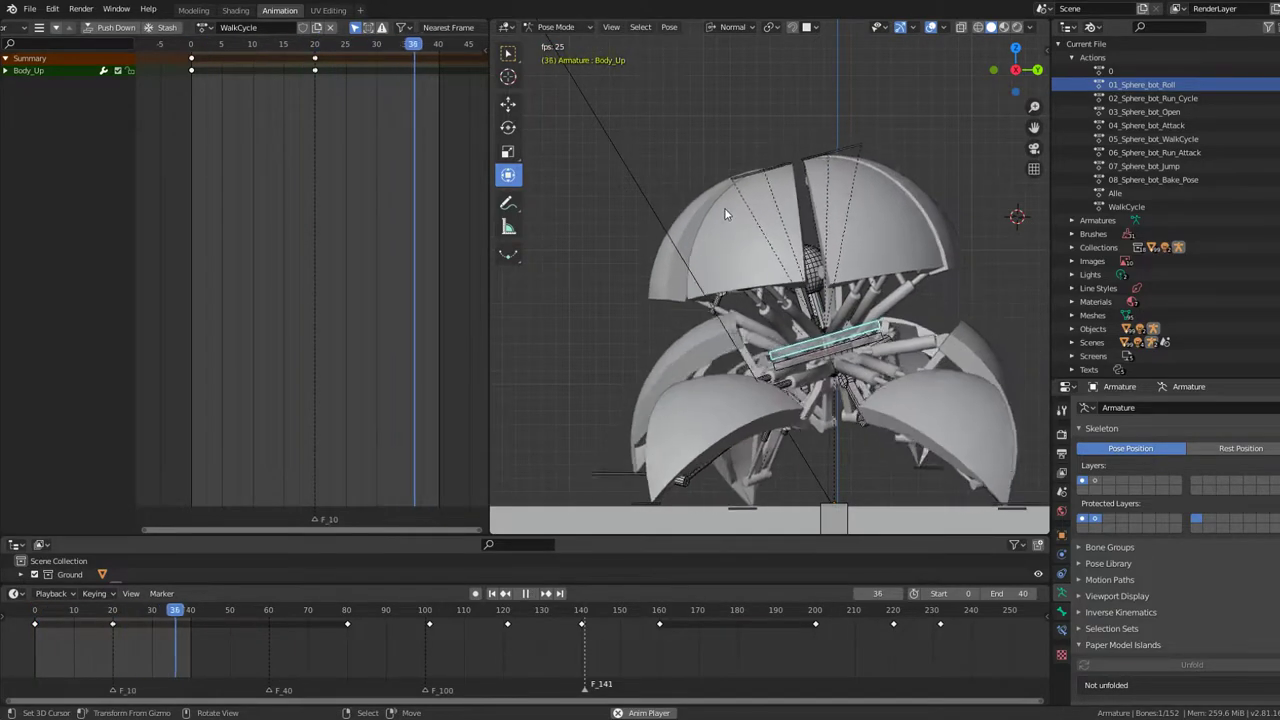
scroll(830, 233, "up", 3)
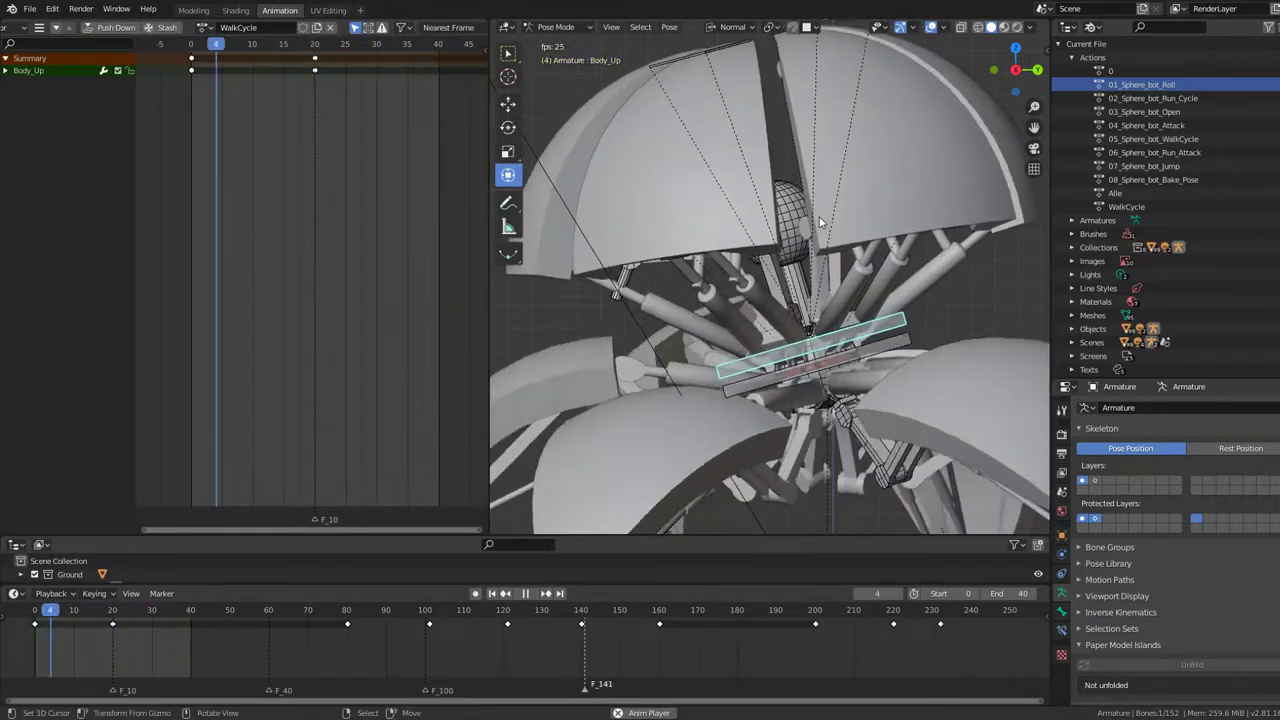
mouse_move(830, 233)
middle_mouse_down()
mouse_move(620, 220)
mouse_move(820, 220)
mouse_move(729, 203)
mouse_move(707, 265)
middle_mouse_up()
scroll(780, 210, "down", 4)
key("Escape")
scroll(729, 203, "up", 3)
key("space")
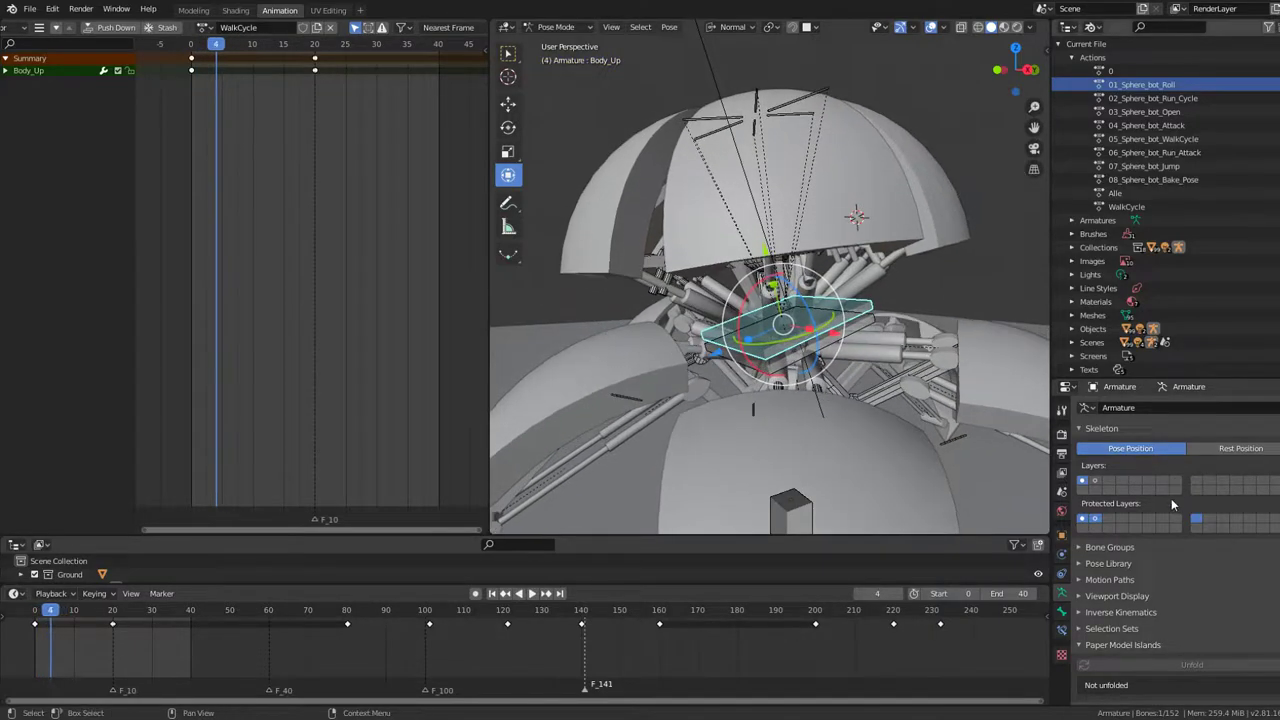
left_click(1095, 481)
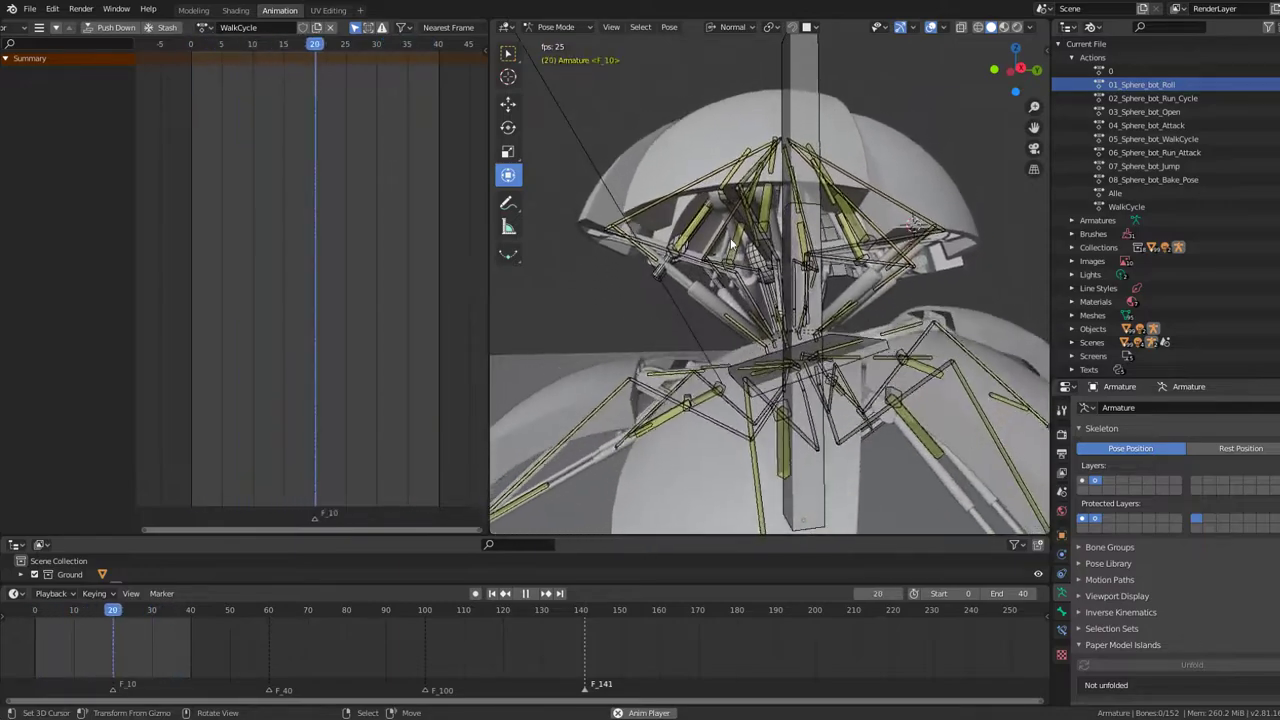
- Orbit closer to the robot, reveal the hidden bones with Alt+H, and stop playback
middle_click_drag(731, 243, 897, 183)
mouse_move(776, 331)
middle_mouse_down()
mouse_move(812, 345)
mouse_move(815, 253)
mouse_move(797, 228)
mouse_move(820, 322)
mouse_move(798, 145)
mouse_move(797, 163)
middle_mouse_up()
key("alt+h")
key("space")
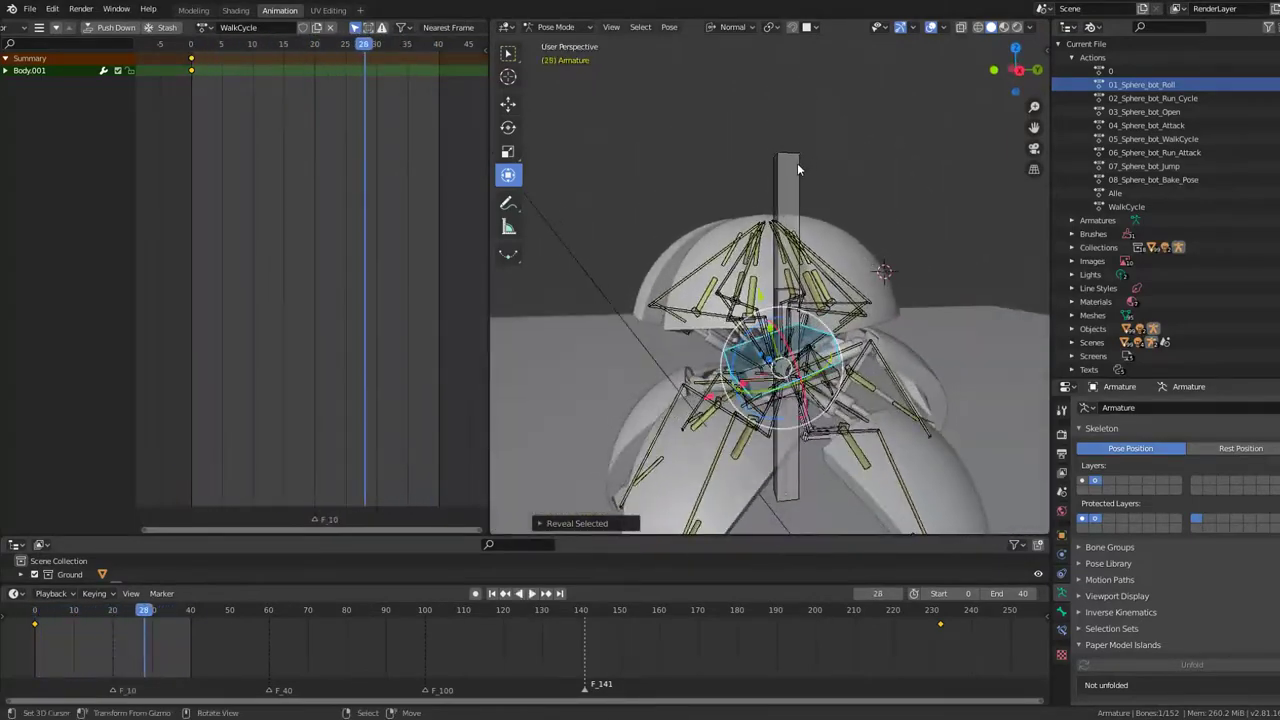
- Test-move and rotate the tall bone, then switch to Object Mode and select Sphere_Leg_2.032
left_click(797, 163)
key("g")
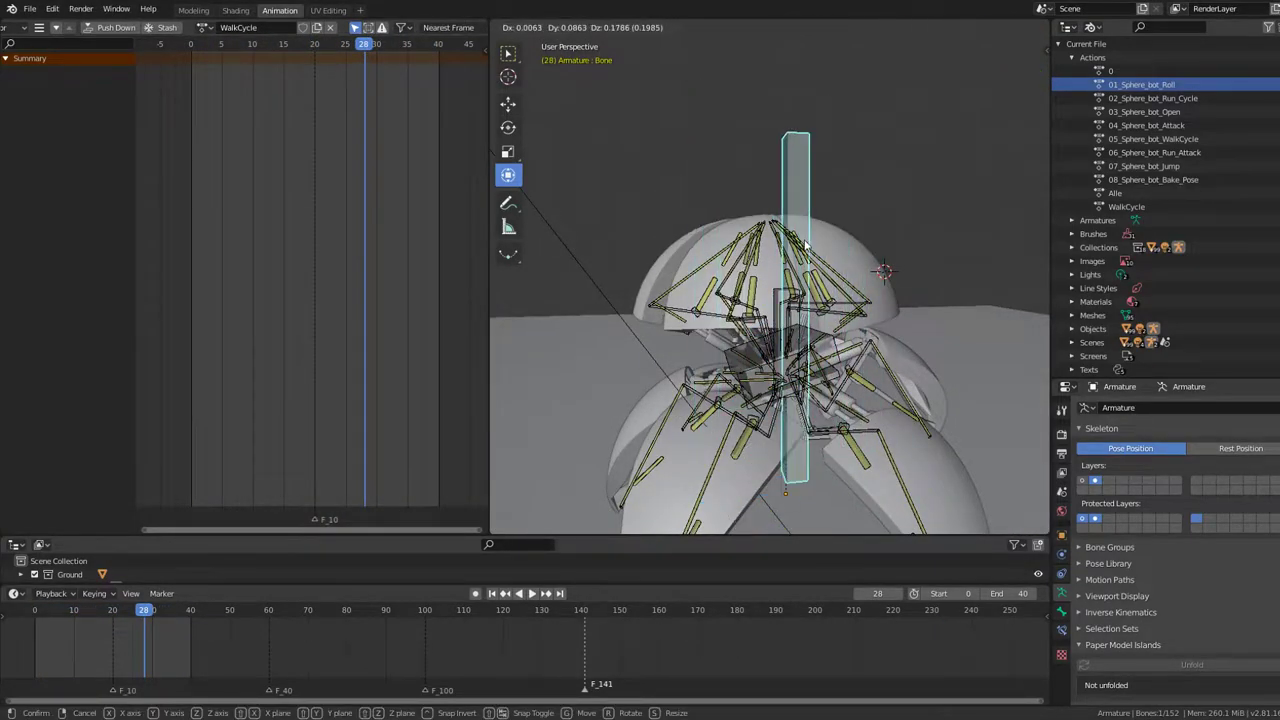
scroll(805, 245, "down", 5)
key("r")
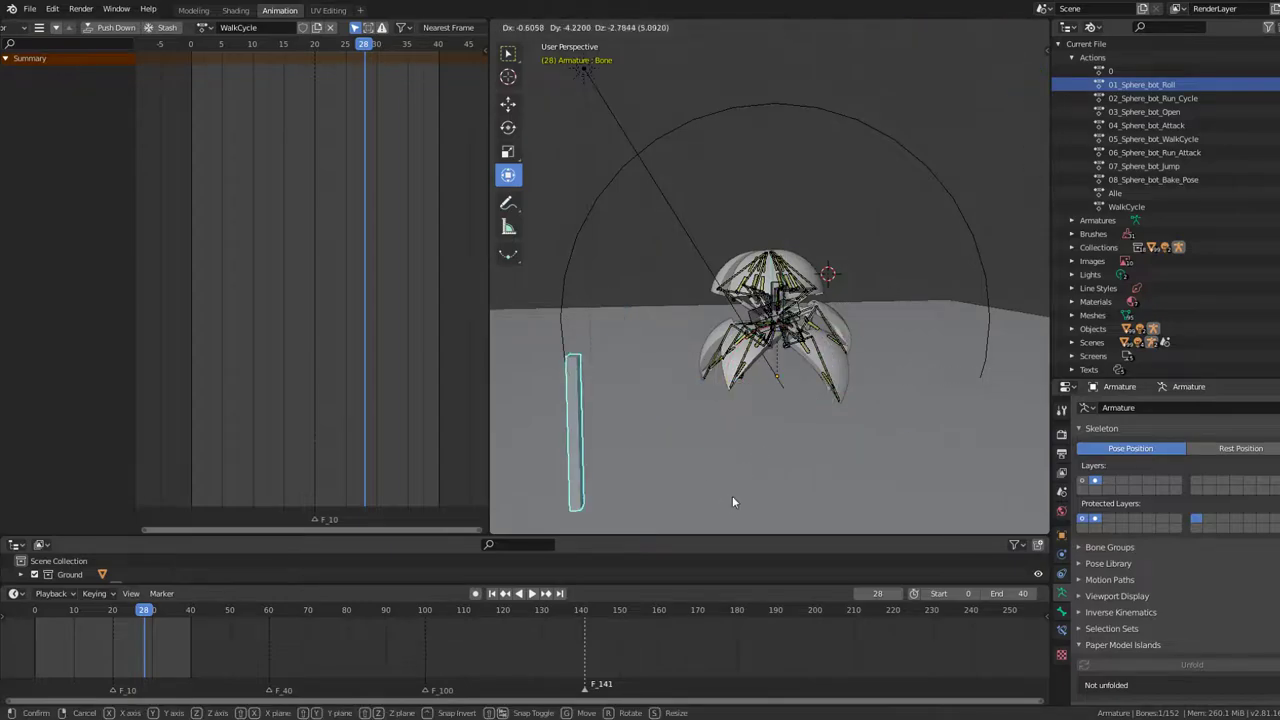
scroll(787, 342, "up", 5)
key("ctrl+Tab")
left_click(785, 300)
- Return to Pose Mode and hide the stray Bone.001 bone
scroll(785, 300, "down", 5)
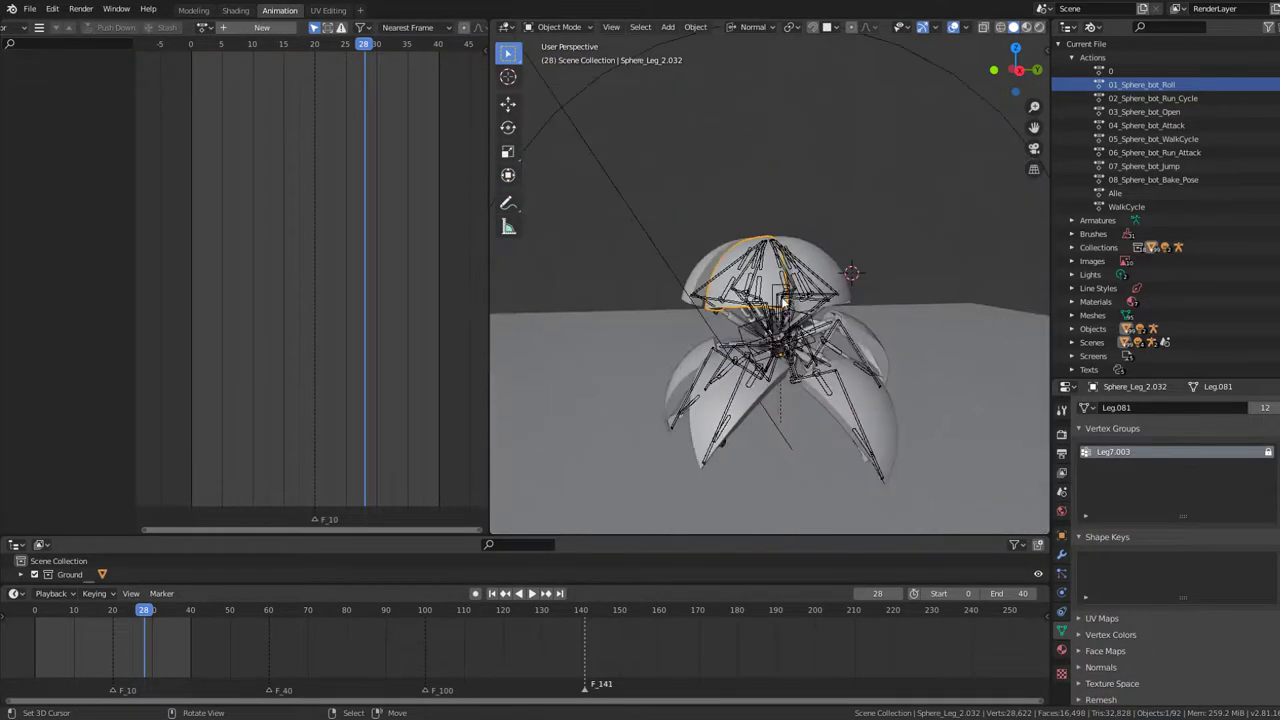
scroll(779, 294, "up", 3)
left_click(783, 352)
key("ctrl+Tab")
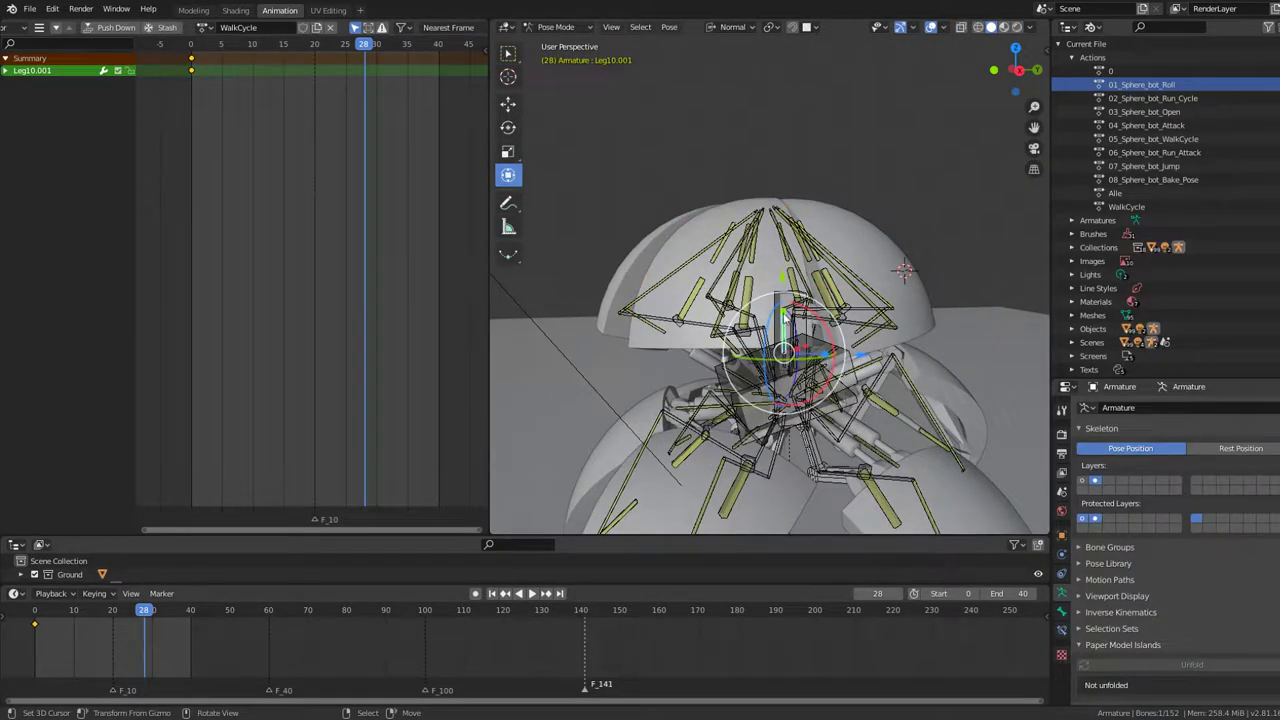
middle_click_drag(785, 365, 810, 328)
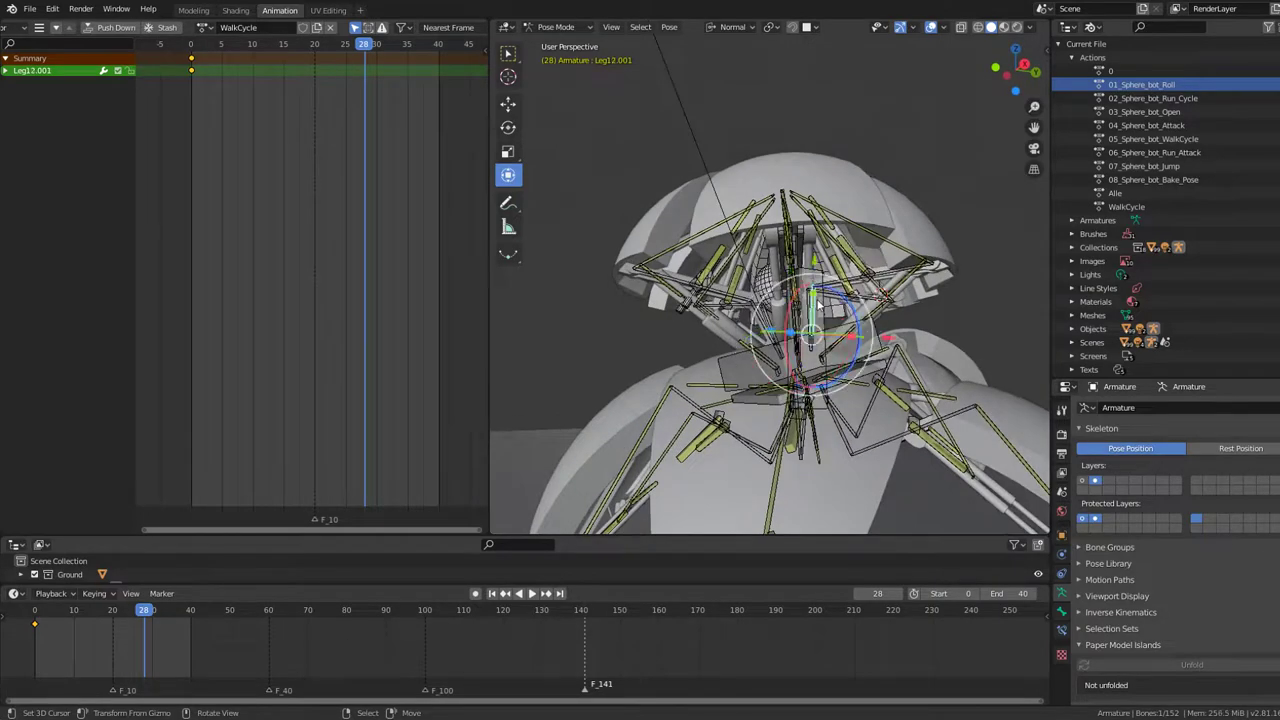
scroll(841, 256, "up", 2)
scroll(840, 270, "down", 3)
scroll(840, 270, "down", 3)
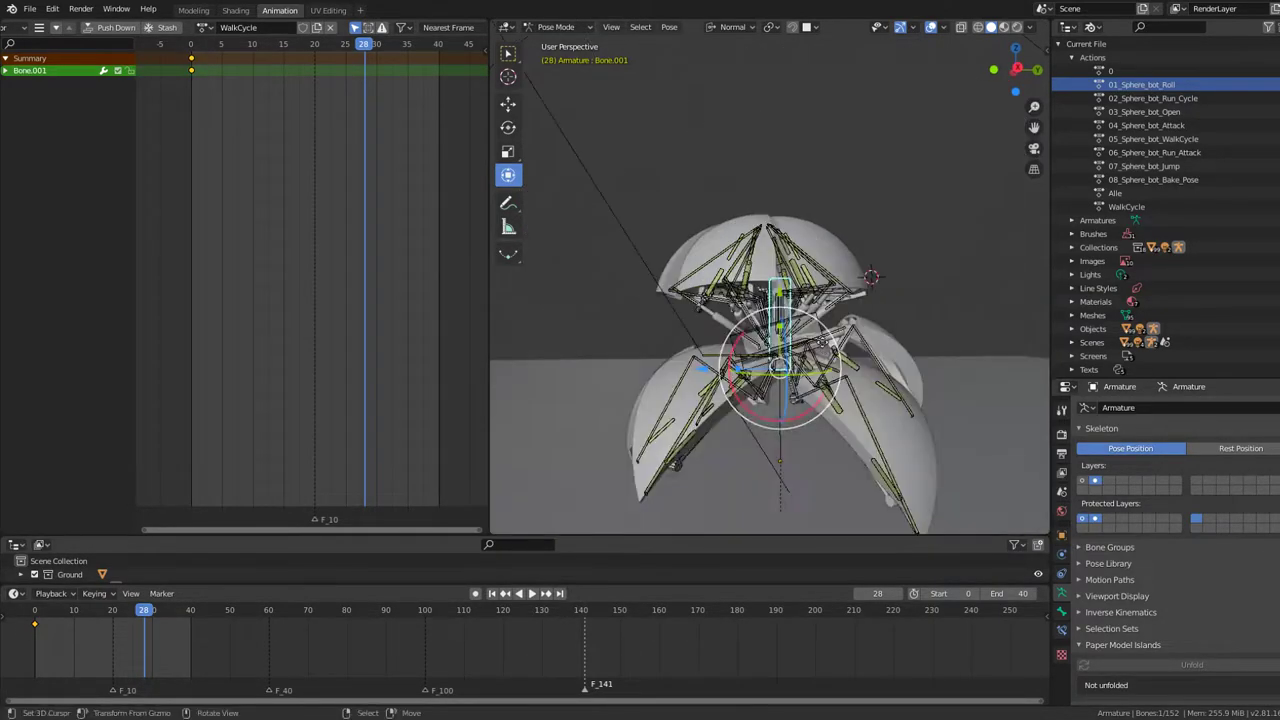
key("g")
key("Escape")
key("h")
- Hide the Body.001 bone and resume WalkCycle playback
scroll(830, 320, "up", 4)
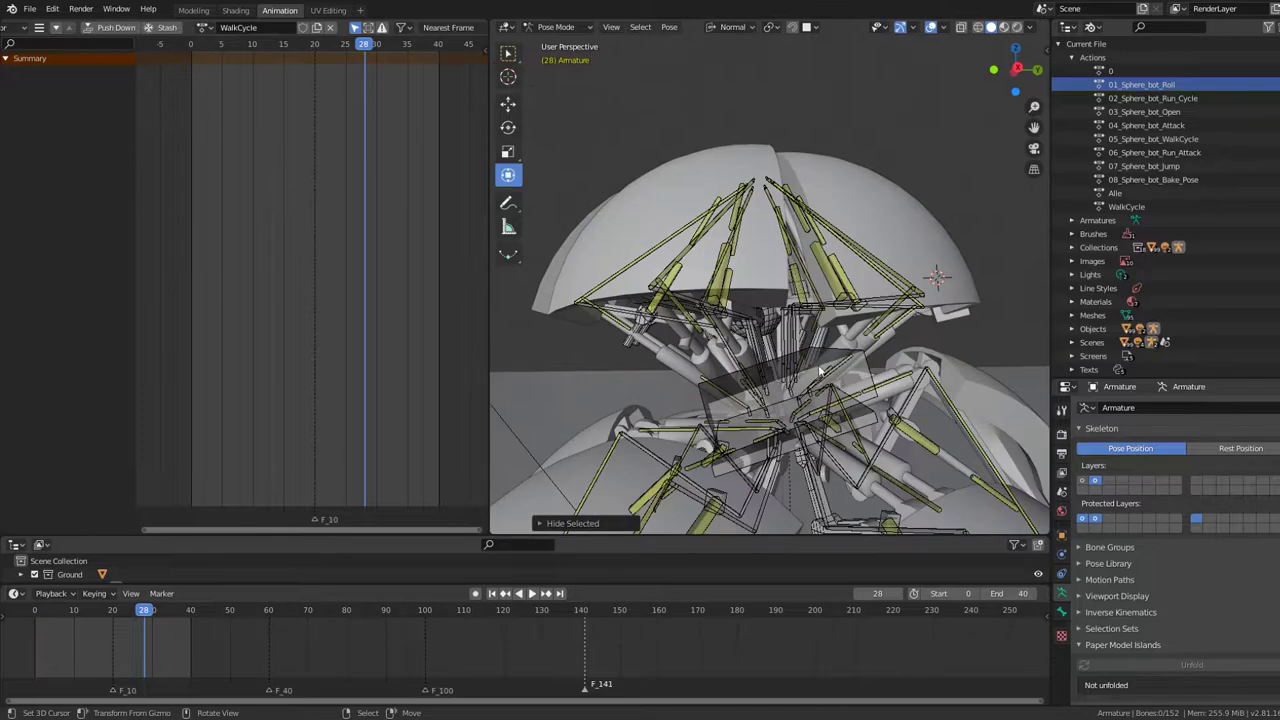
left_click(856, 318)
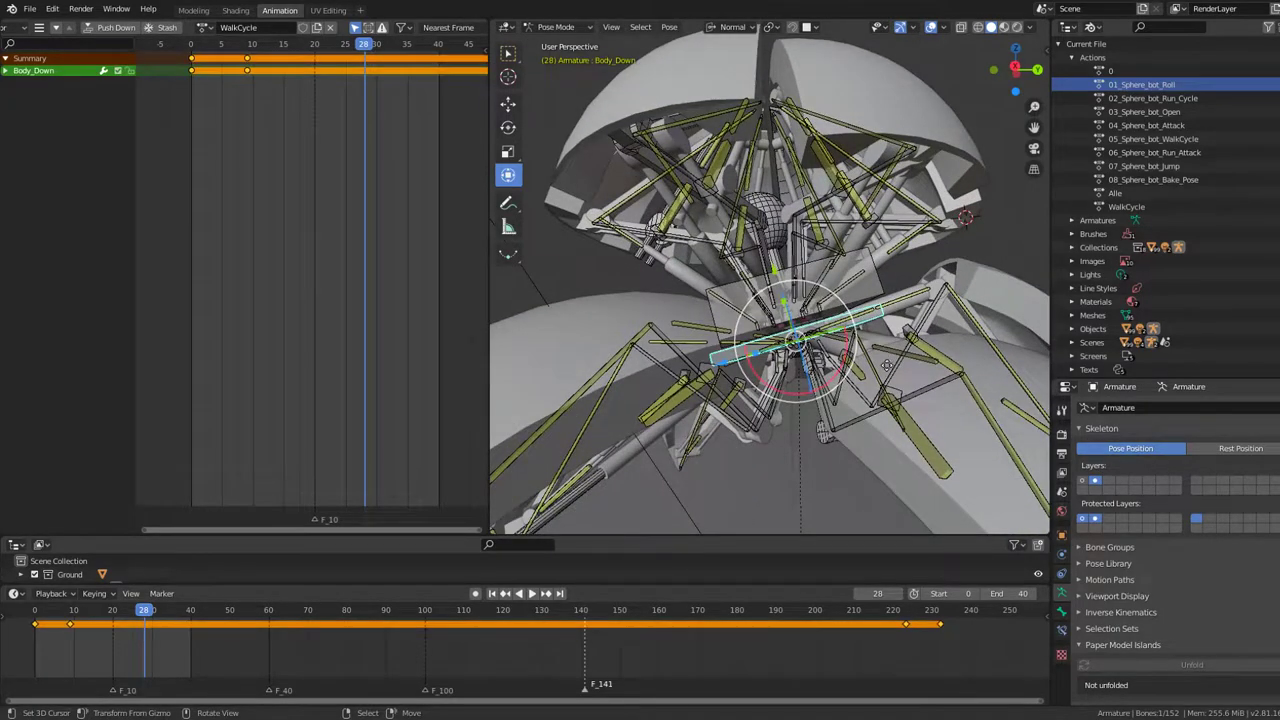
key("ctrl+Tab")
left_click(862, 300)
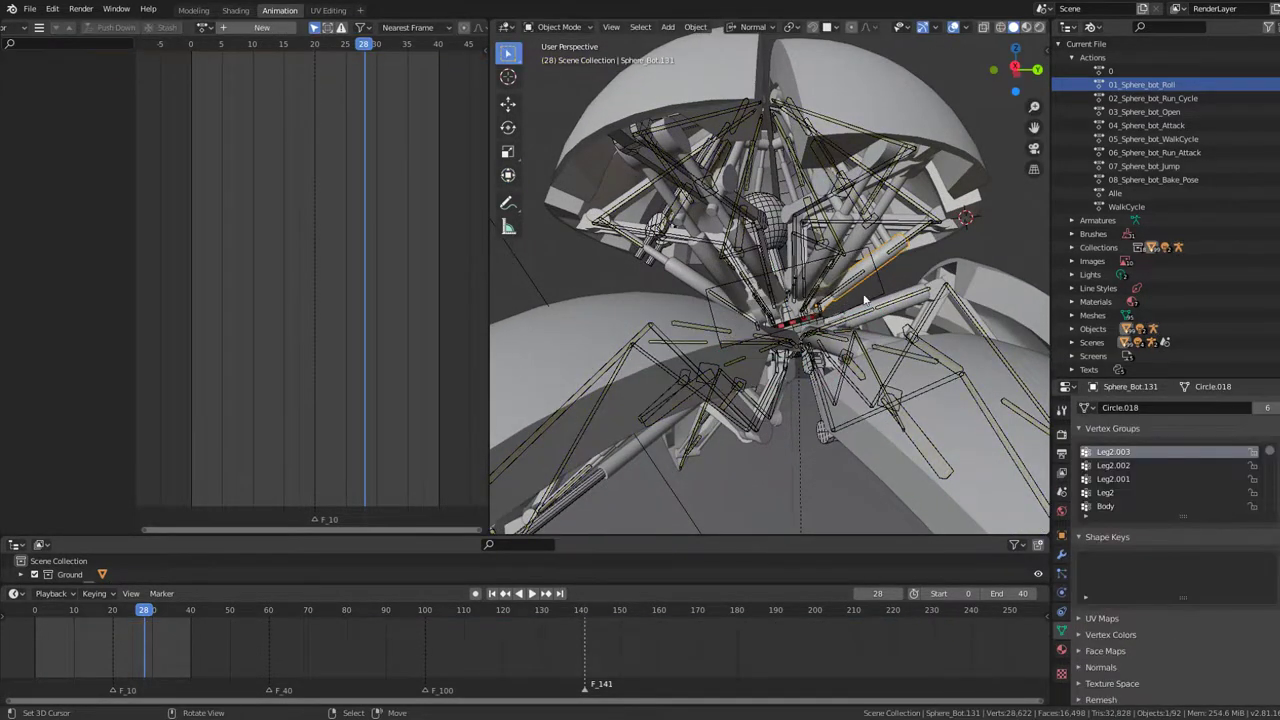
key("ctrl+z")
key("g")
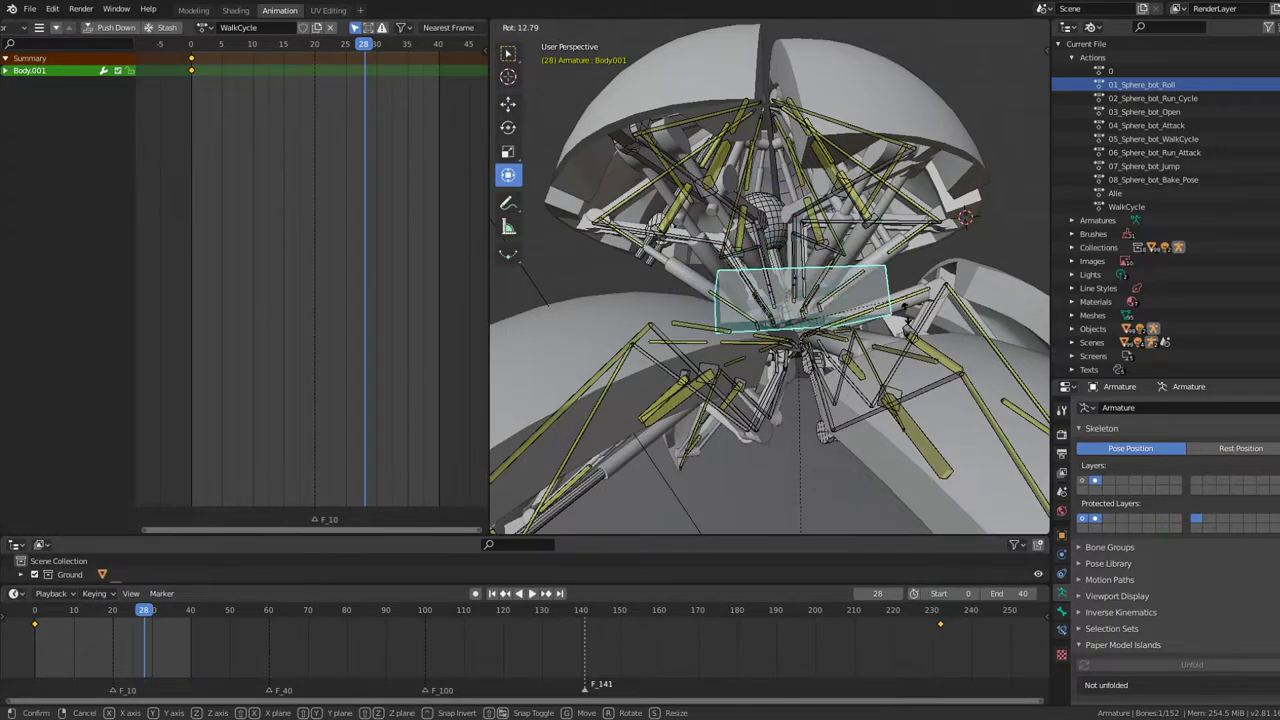
key("Escape")
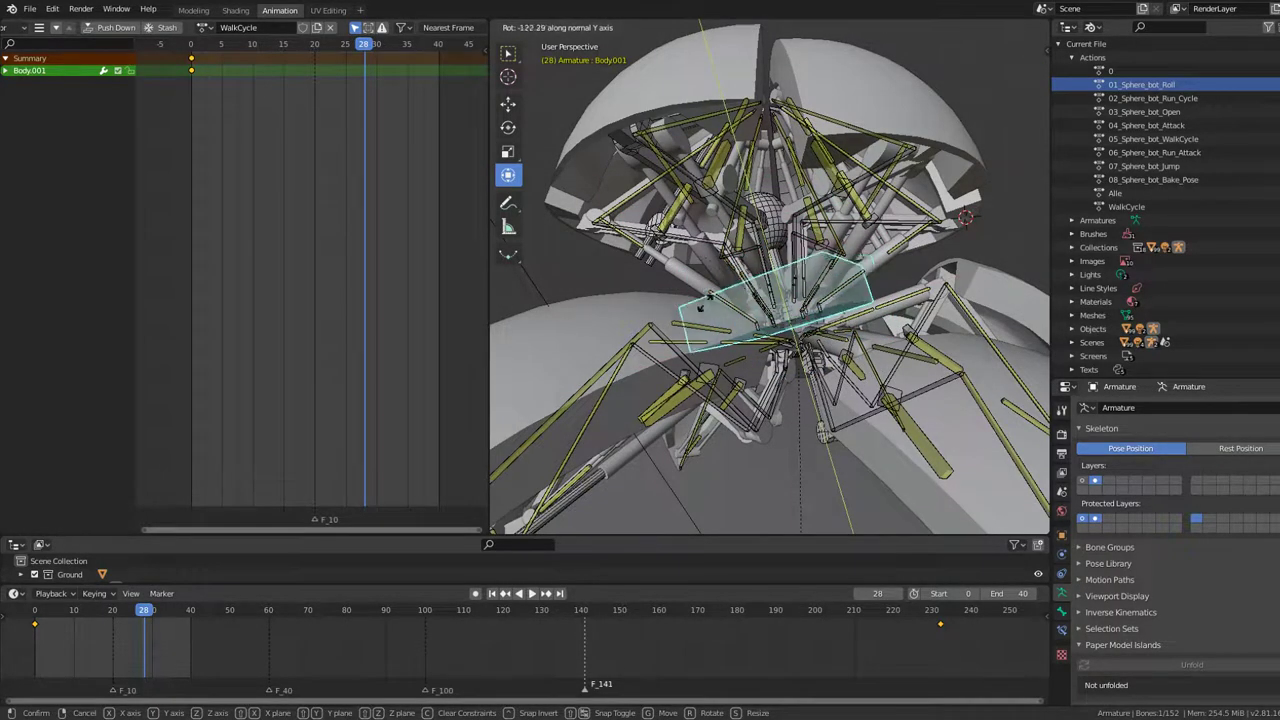
key("Escape")
key("h")
key("space")
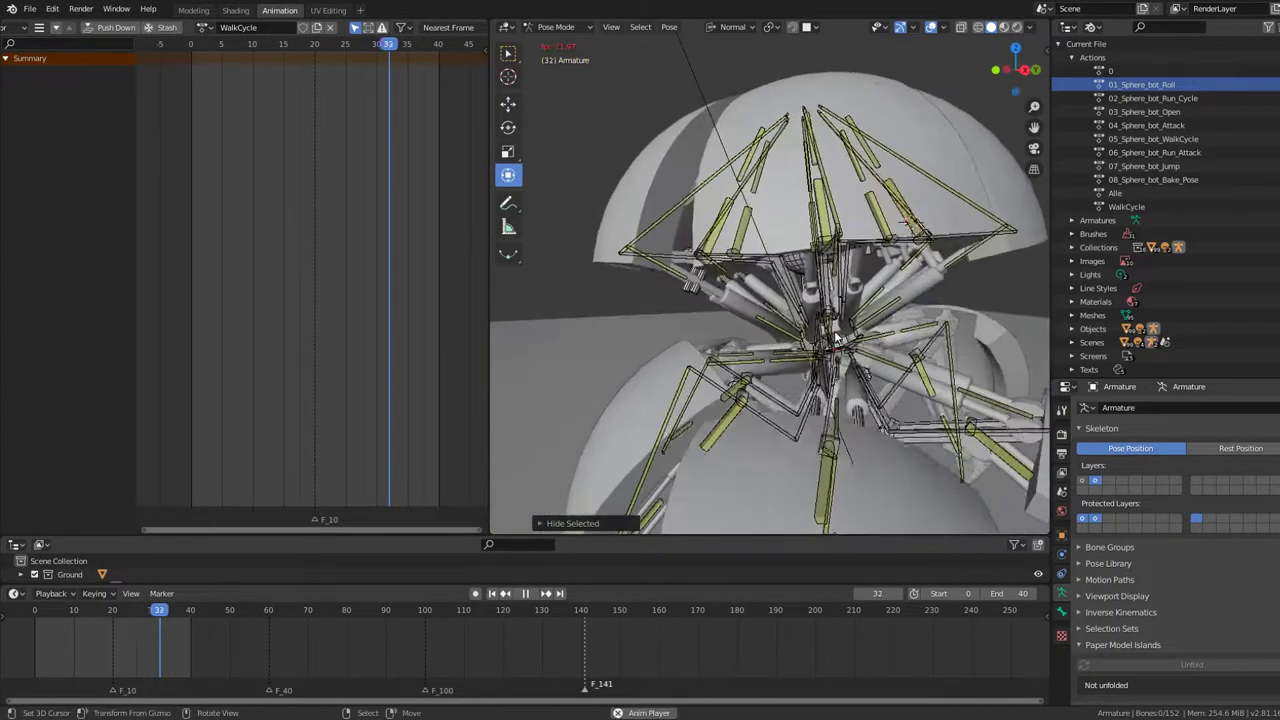
mouse_move(830, 335)
middle_mouse_down()
mouse_move(790, 428)
mouse_move(876, 310)
mouse_move(728, 190)
middle_mouse_up()
key("space")
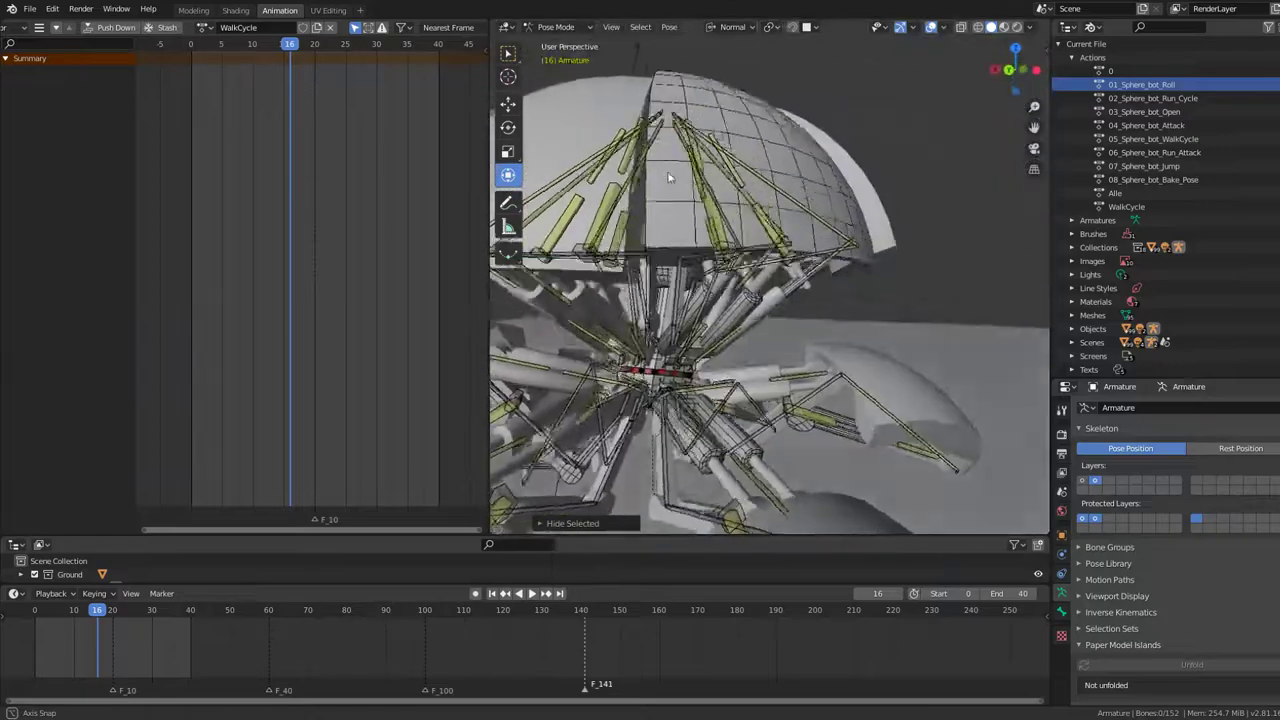
key("space")
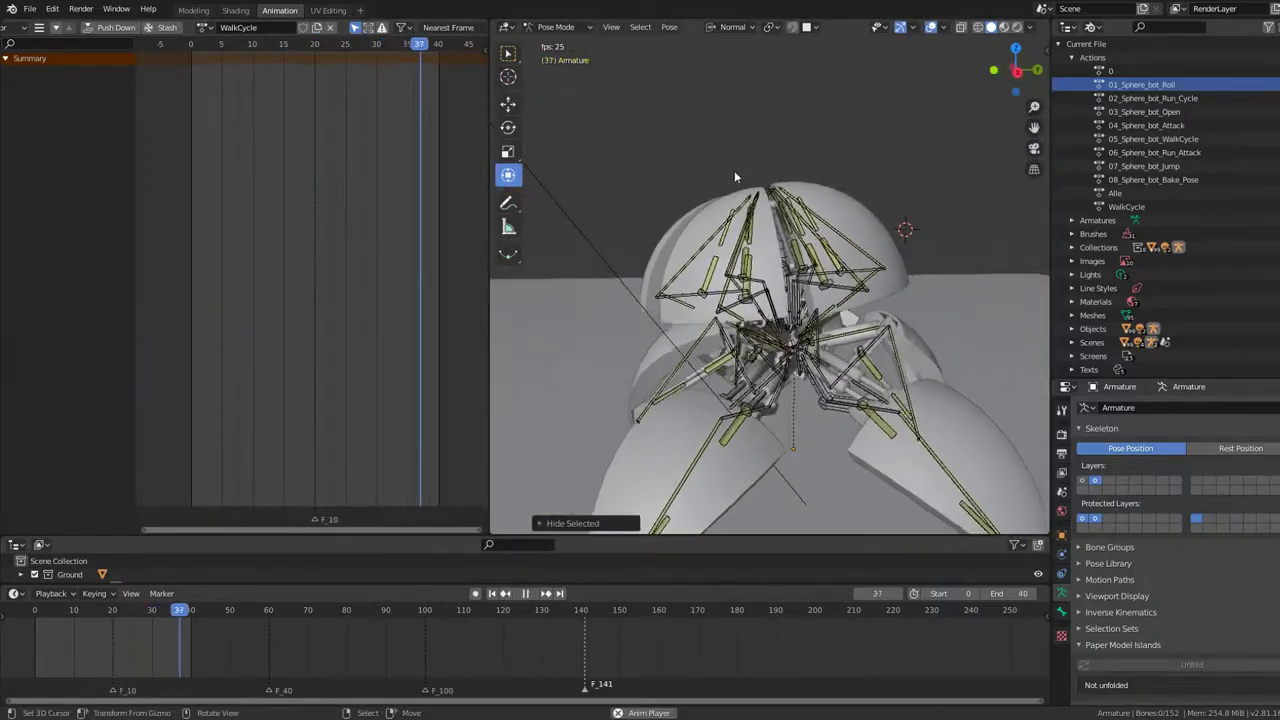
key("shift+Left")
middle_click_drag(728, 170, 840, 187, "shift")
scroll(801, 254, "up", 4)
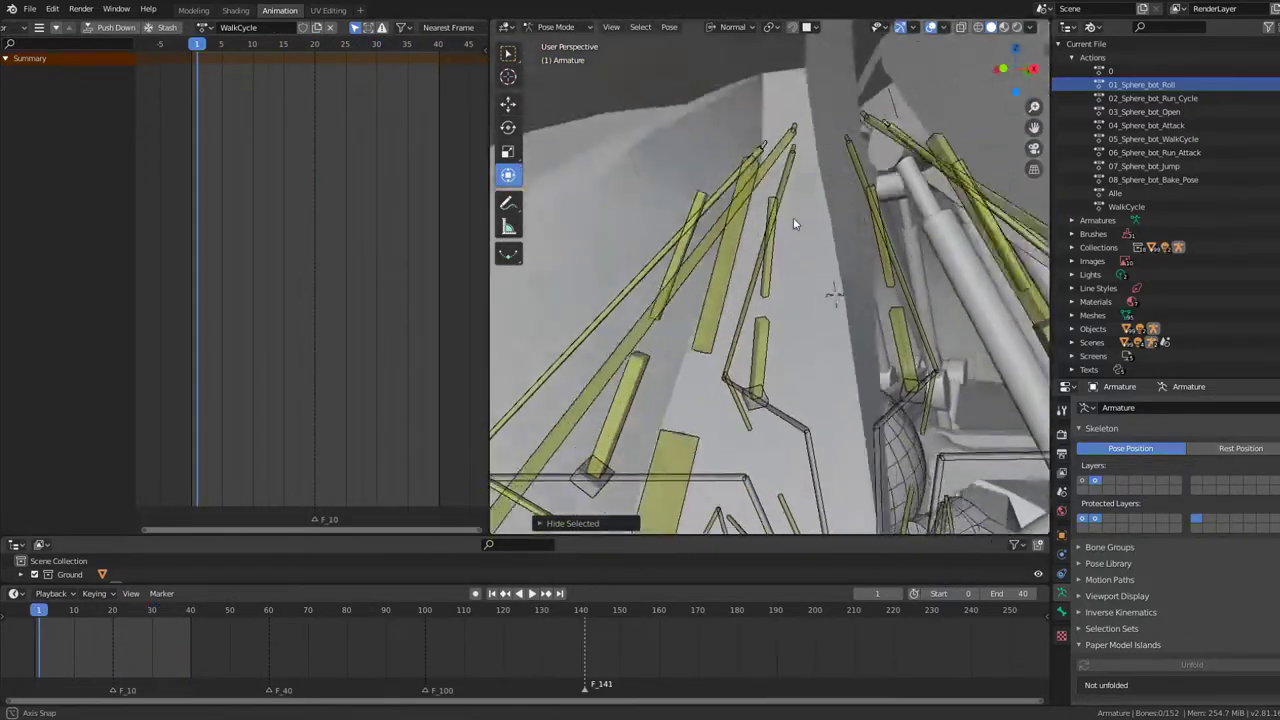
scroll(793, 210, "down", 5)
key("KP_1")
key("space")
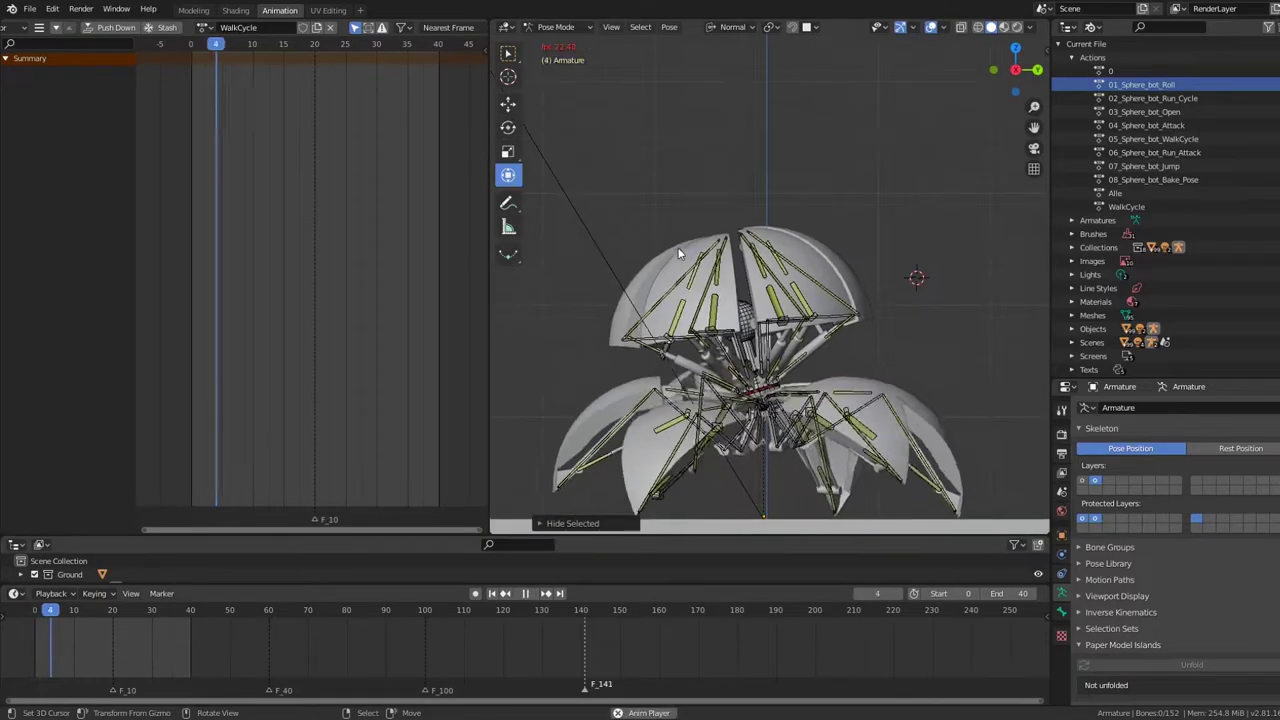
key("Escape")
key("KP_3")
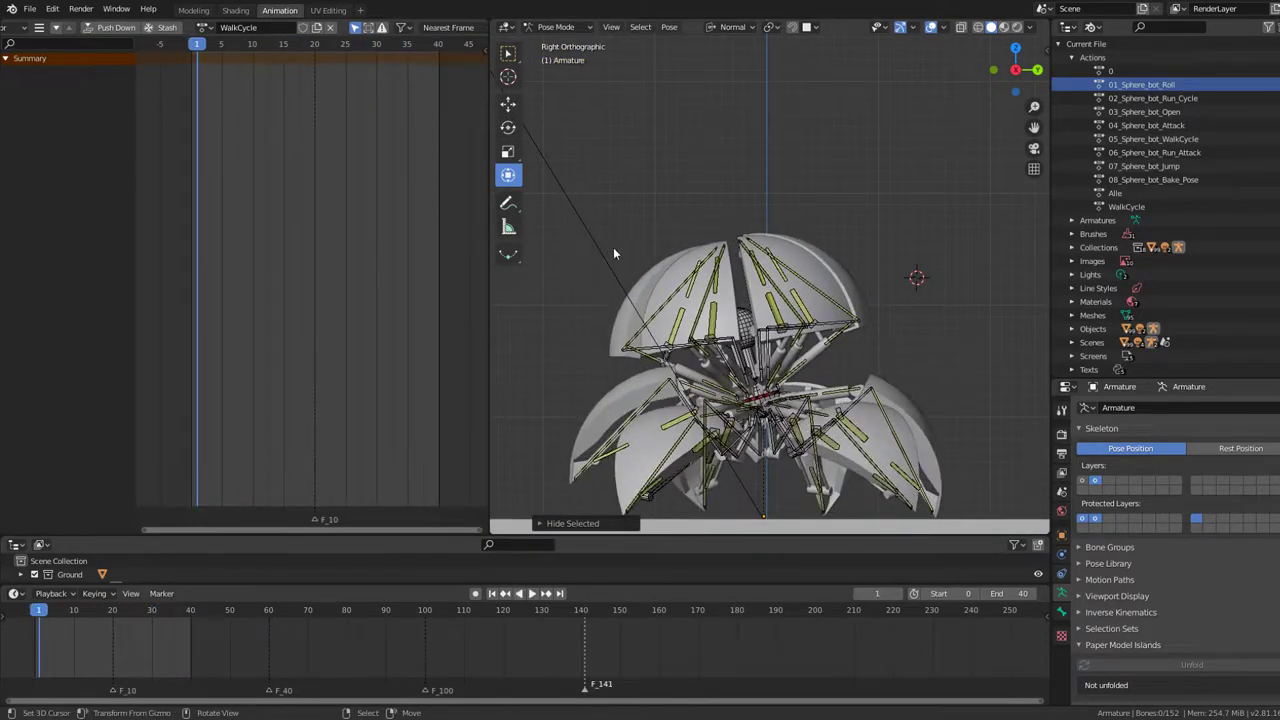
scroll(613, 247, "up", 4)
scroll(772, 257, "up", 2)
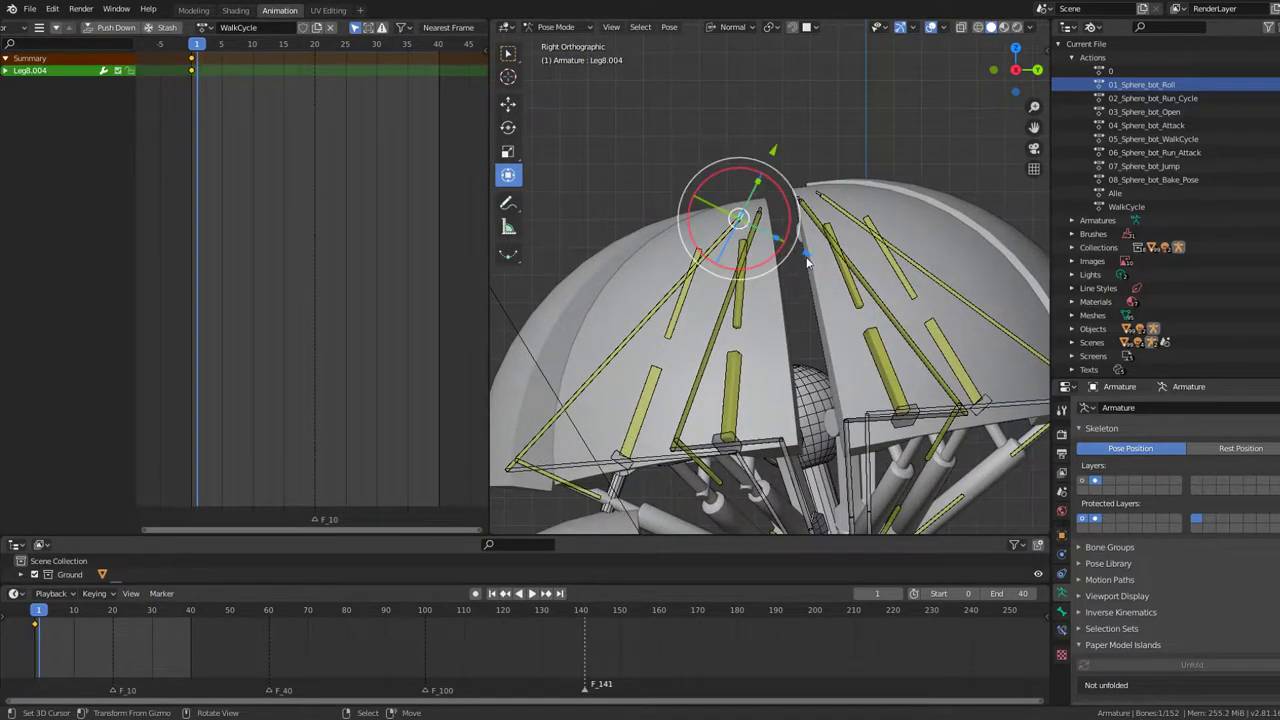
- Select all bones and hide the second armature bone layer
left_click_drag(808, 262, 814, 235)
scroll(308, 142, "down", 1)
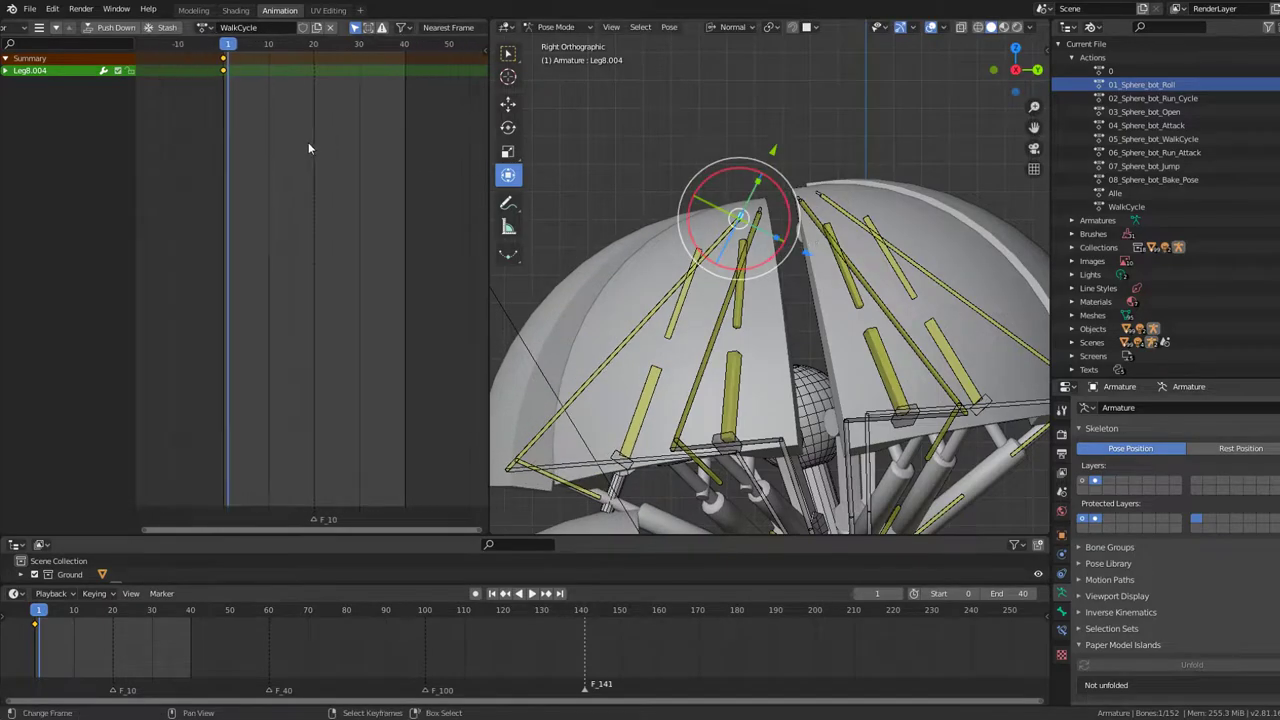
middle_click_drag(308, 144, 361, 313)
middle_click_drag(800, 210, 815, 250)
key("a")
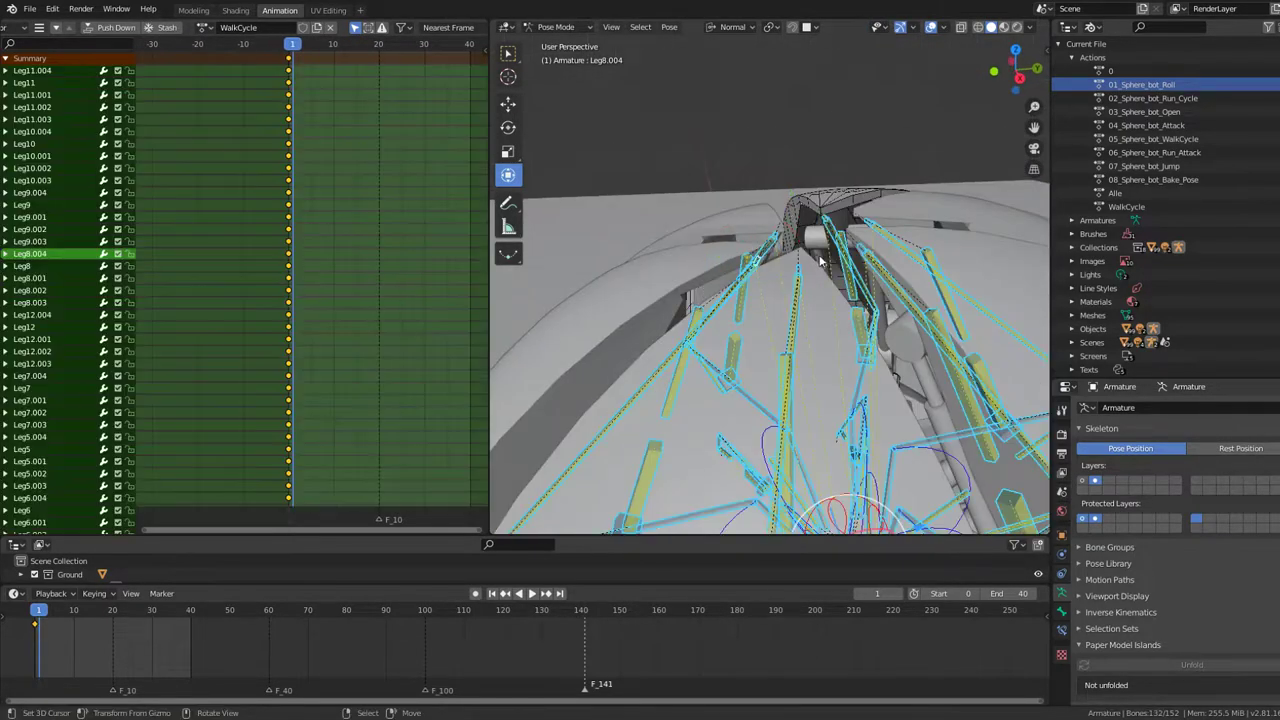
left_click(1094, 483)
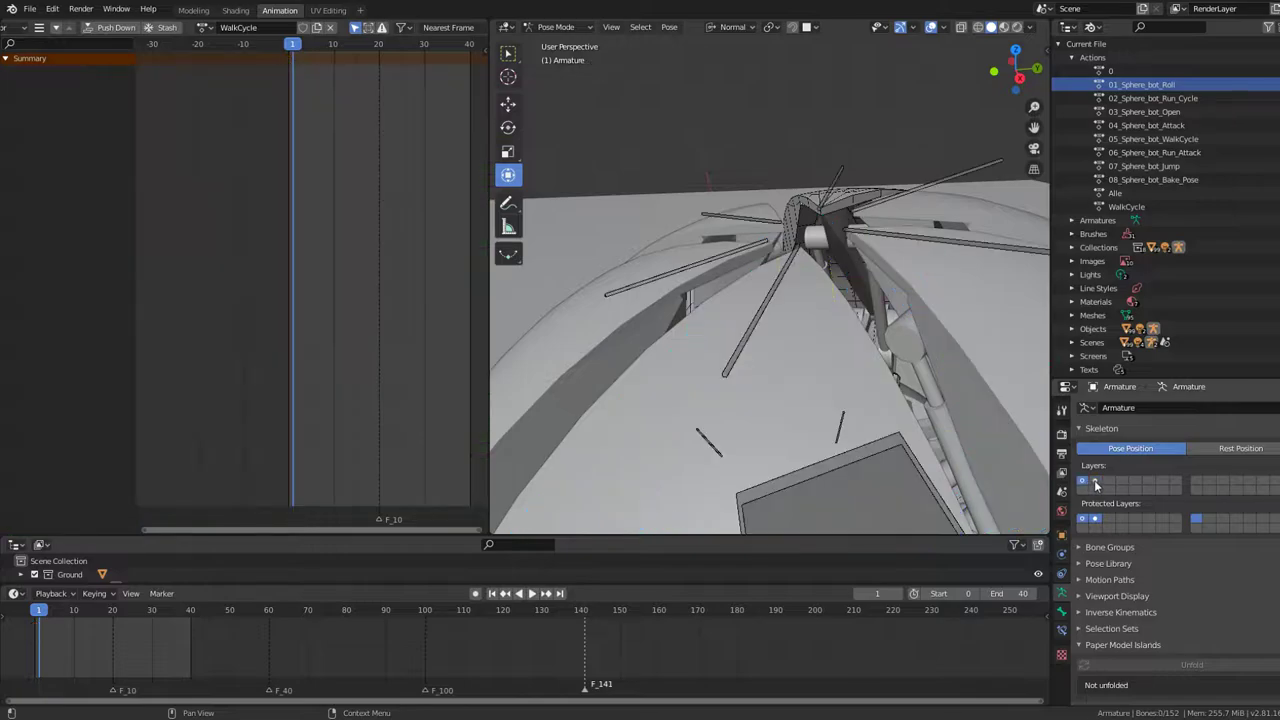
- Box-select the Leg7.005–Leg12.005 top shell bones and set them in their closed pose
scroll(813, 246, "down", 2)
scroll(813, 246, "down", 2)
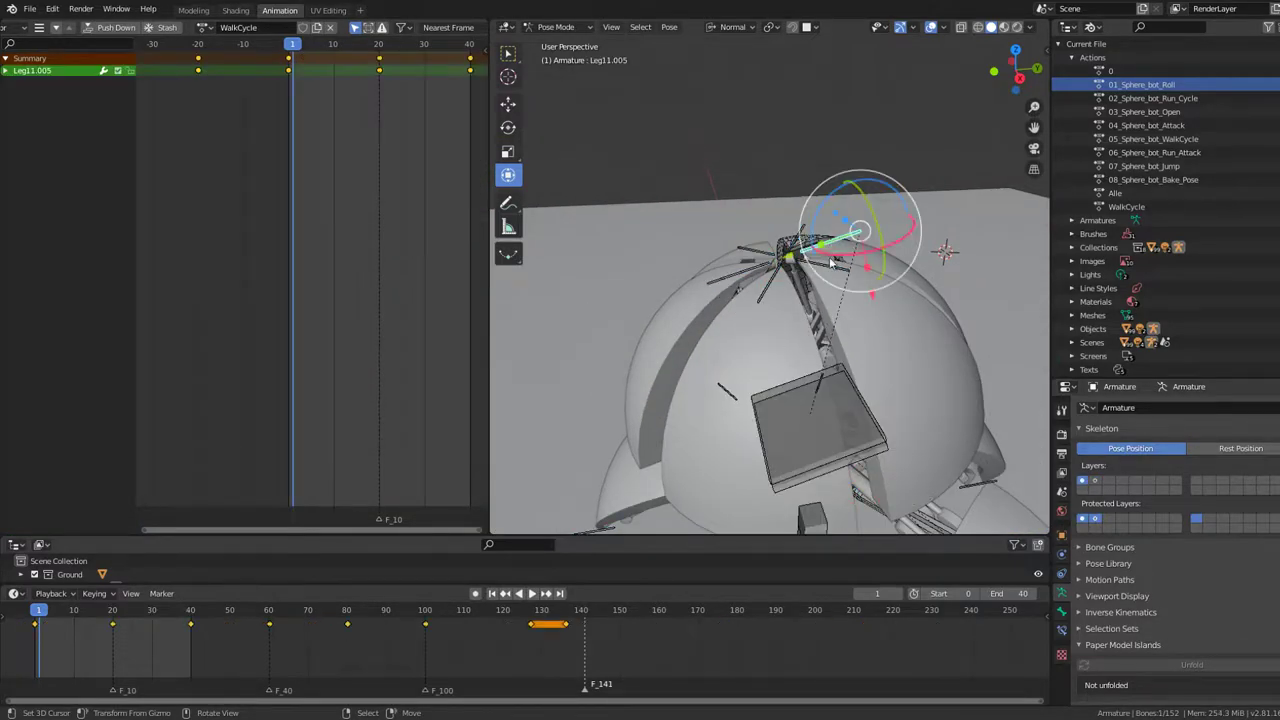
left_click_drag(746, 236, 770, 233)
key("KP_3")
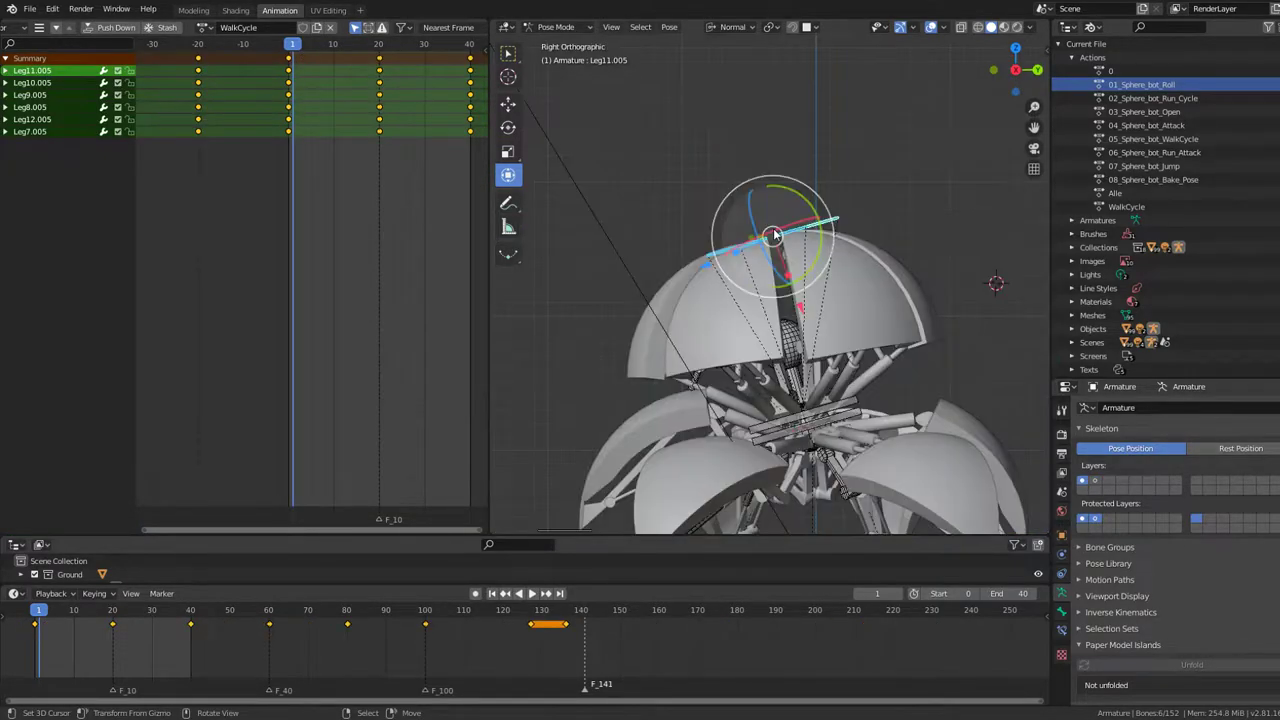
key("g")
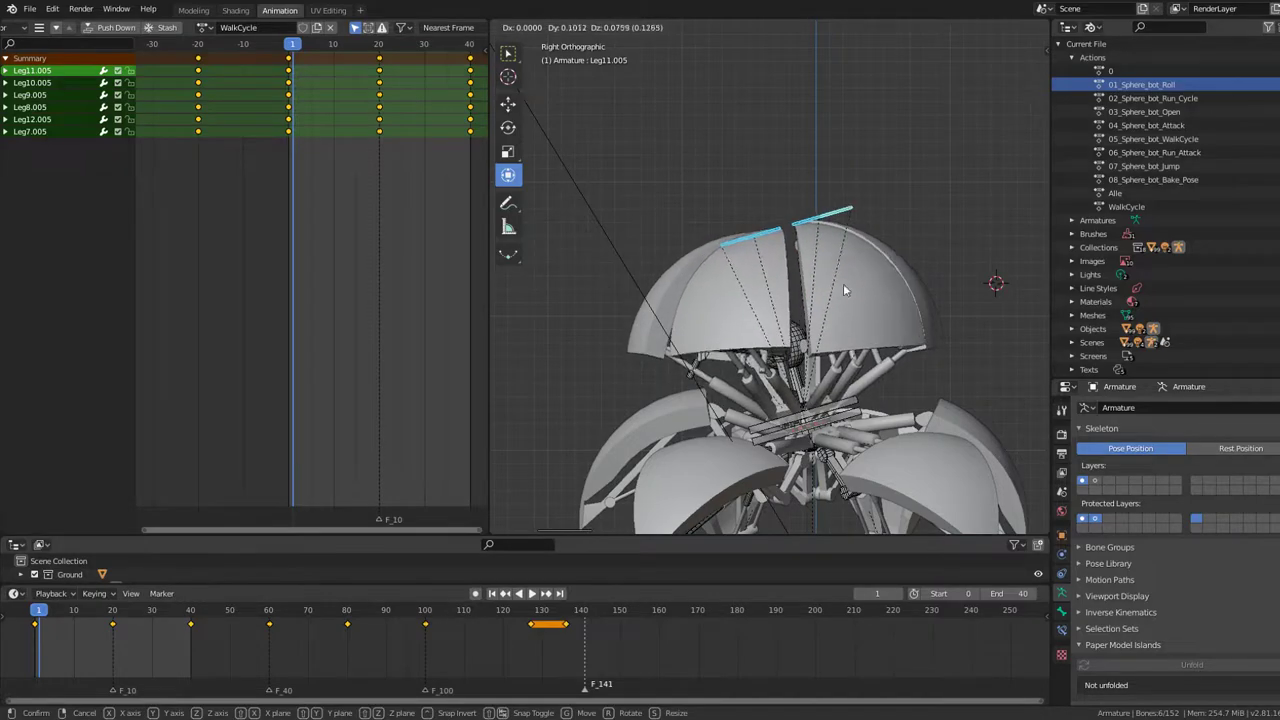
key("r")
key("g")
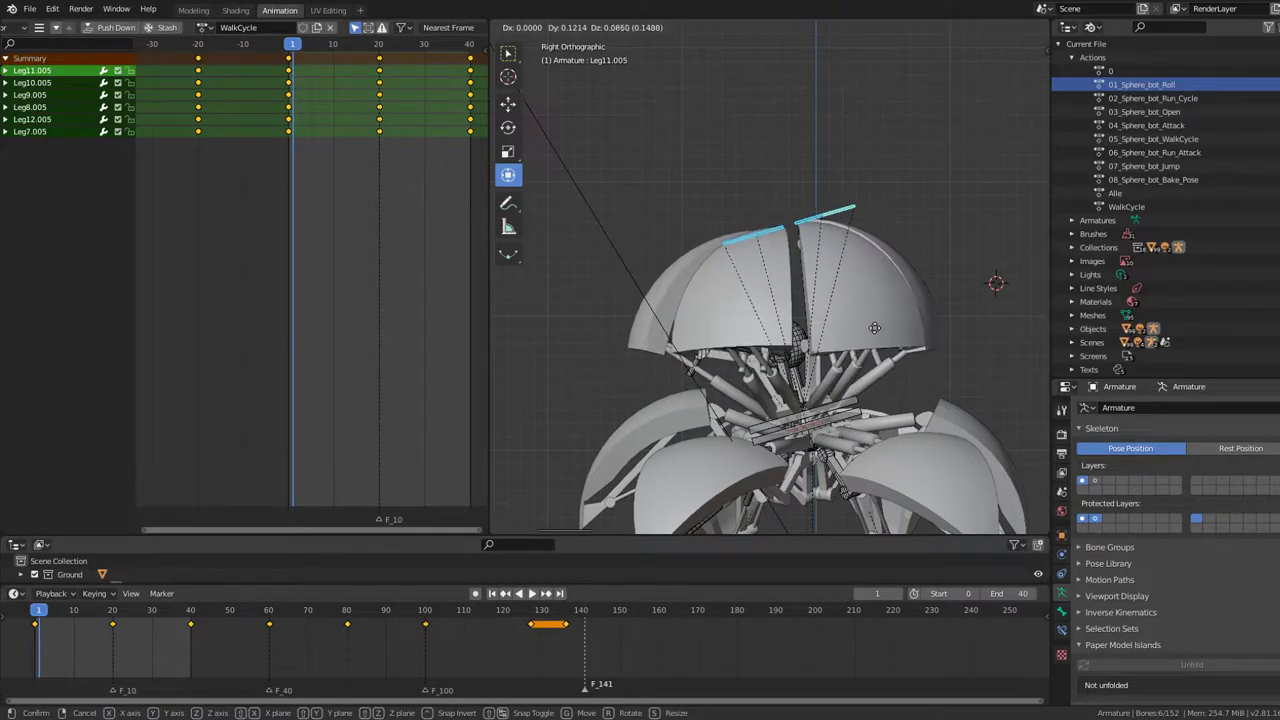
left_click(876, 302)
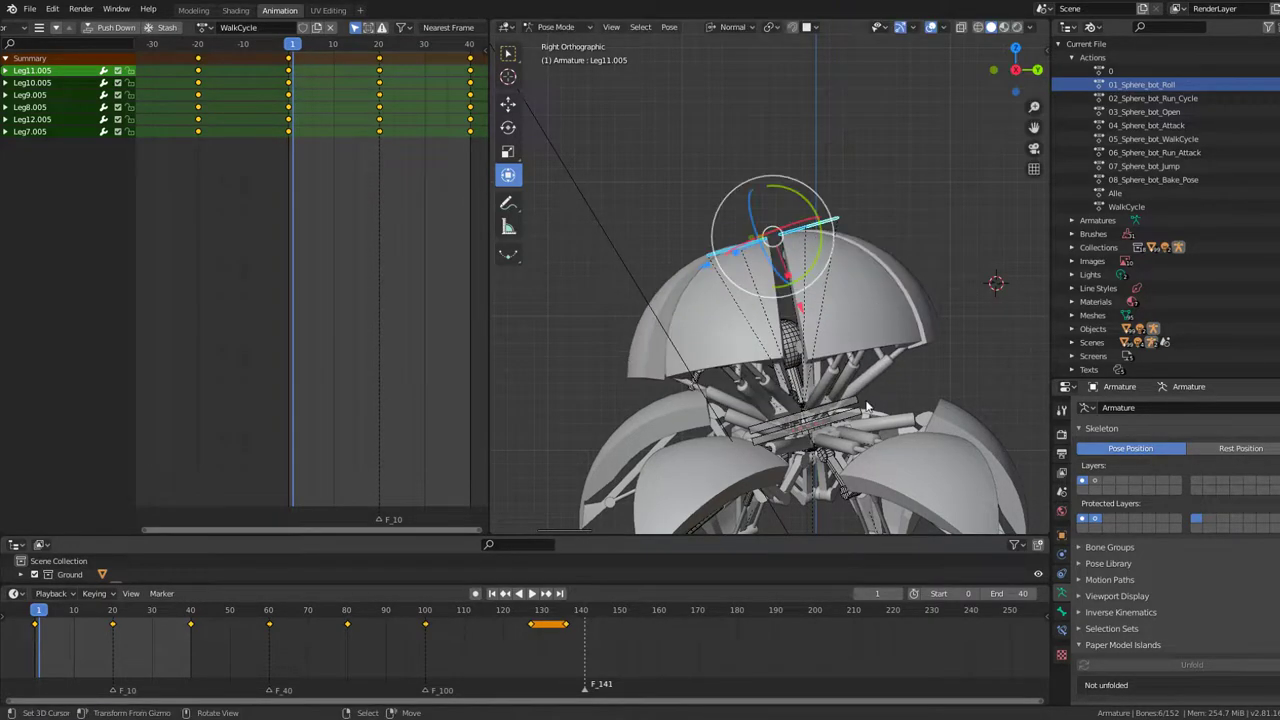
- Cancel the trial rotation of Body_Up and play WalkCycle from frame 0
scroll(869, 313, "up", 2)
left_click(867, 368)
key("r")
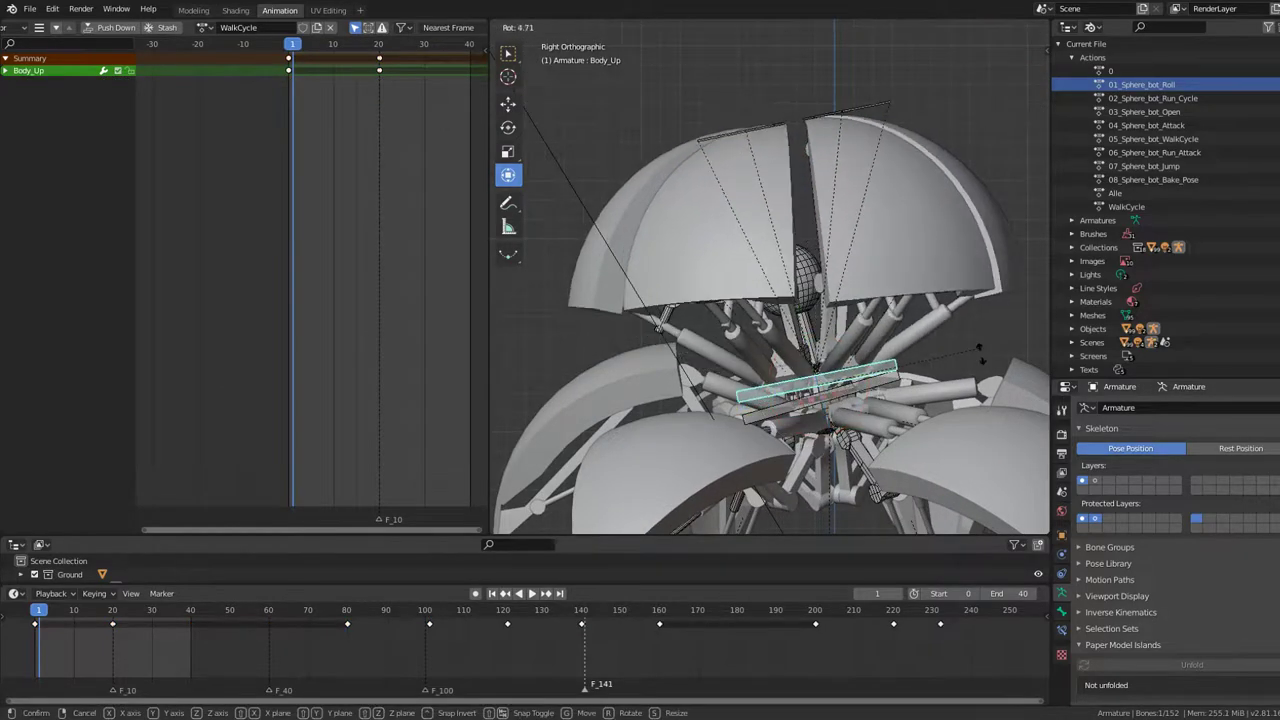
left_click(878, 392)
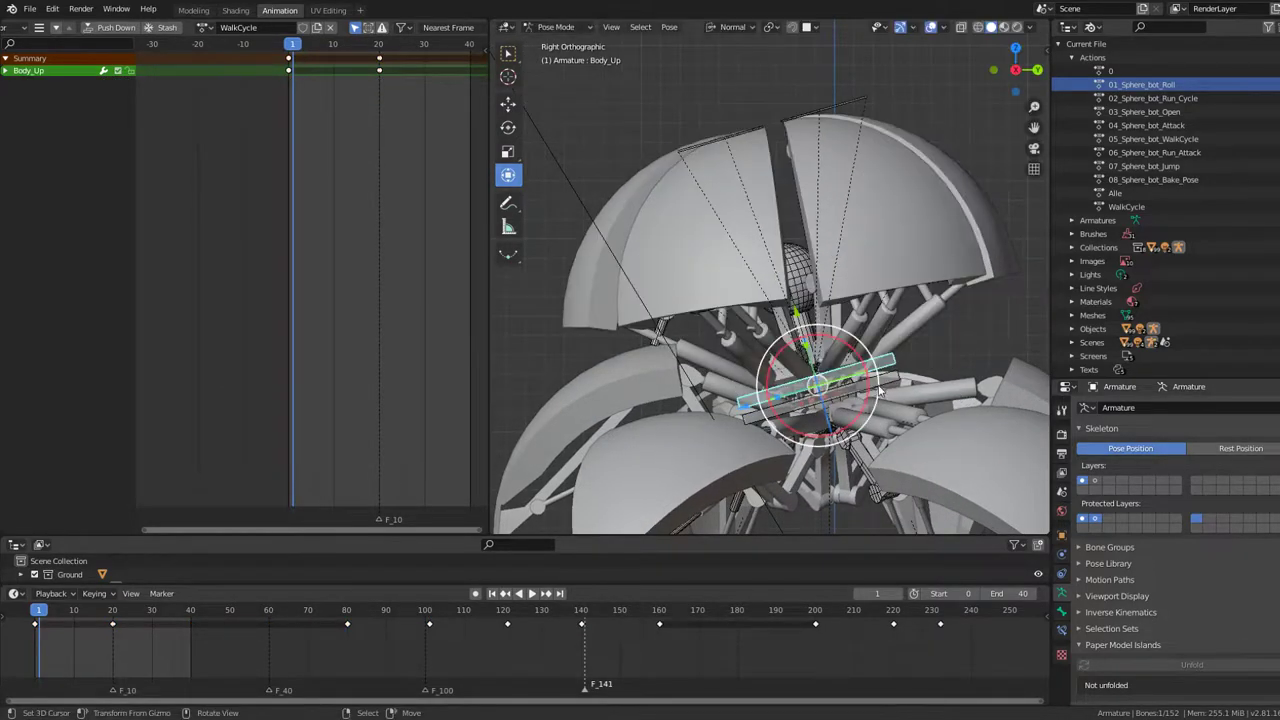
key("r")
key("Escape")
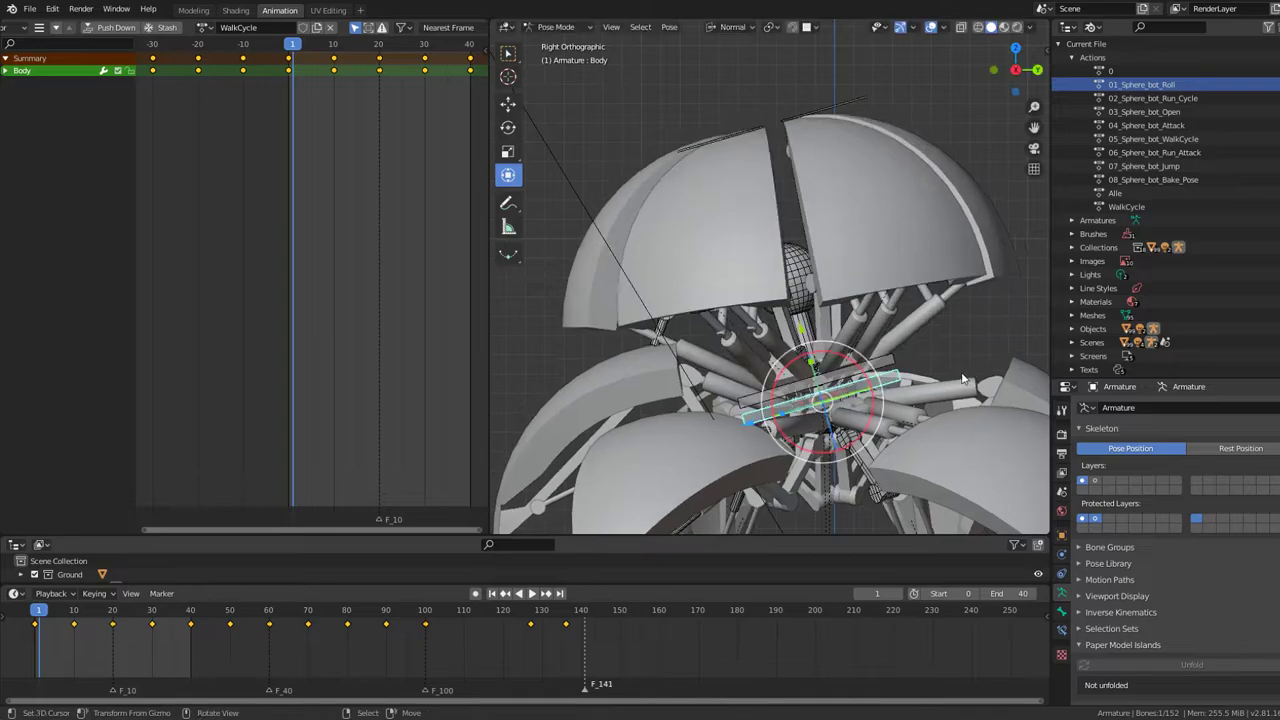
left_click(289, 77)
key("space")
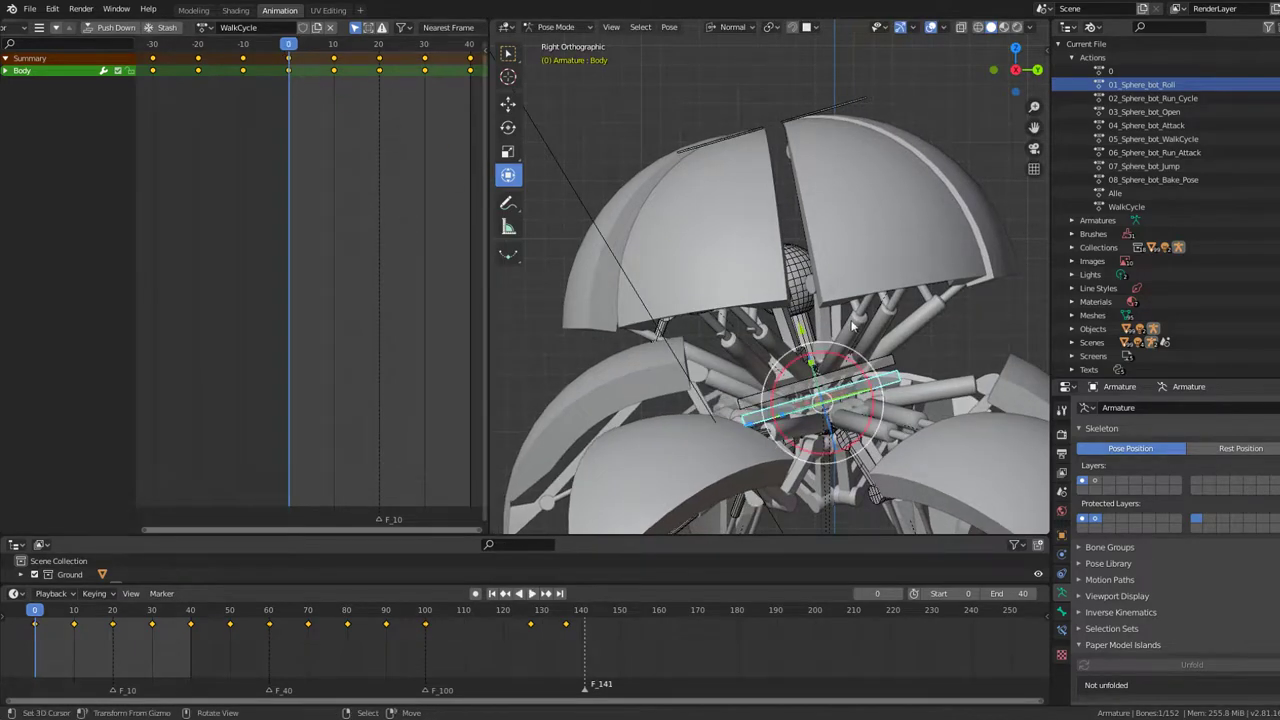
- Try rotating and moving the shell bones, then watch the walk cycle from the right side
key("r")
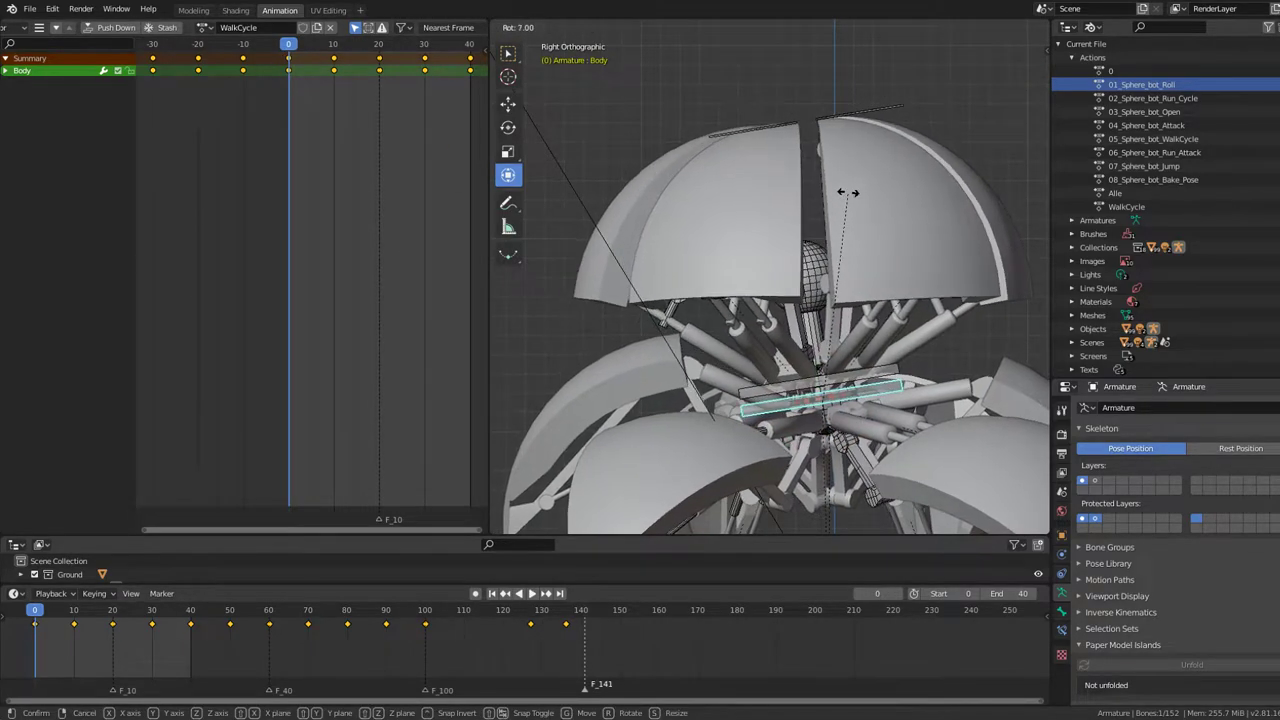
left_click(858, 188)
key("g")
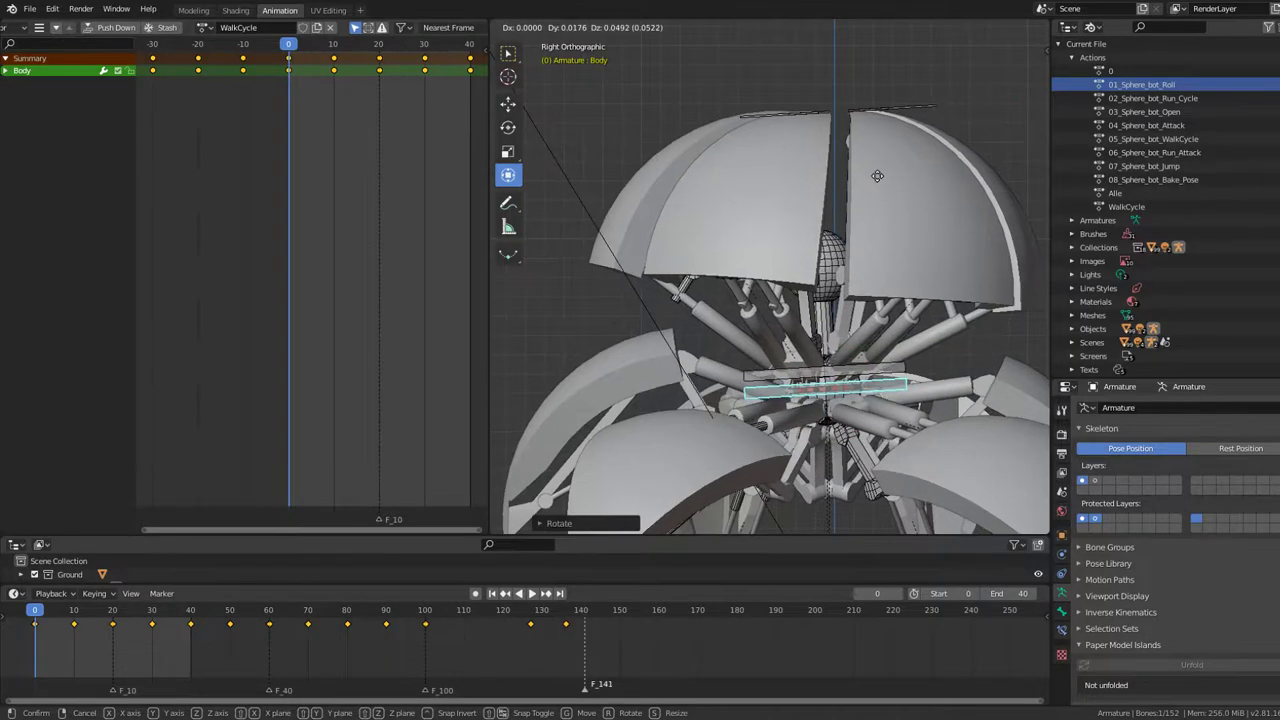
key("Escape")
scroll(883, 190, "down", 2)
scroll(839, 166, "up", 1)
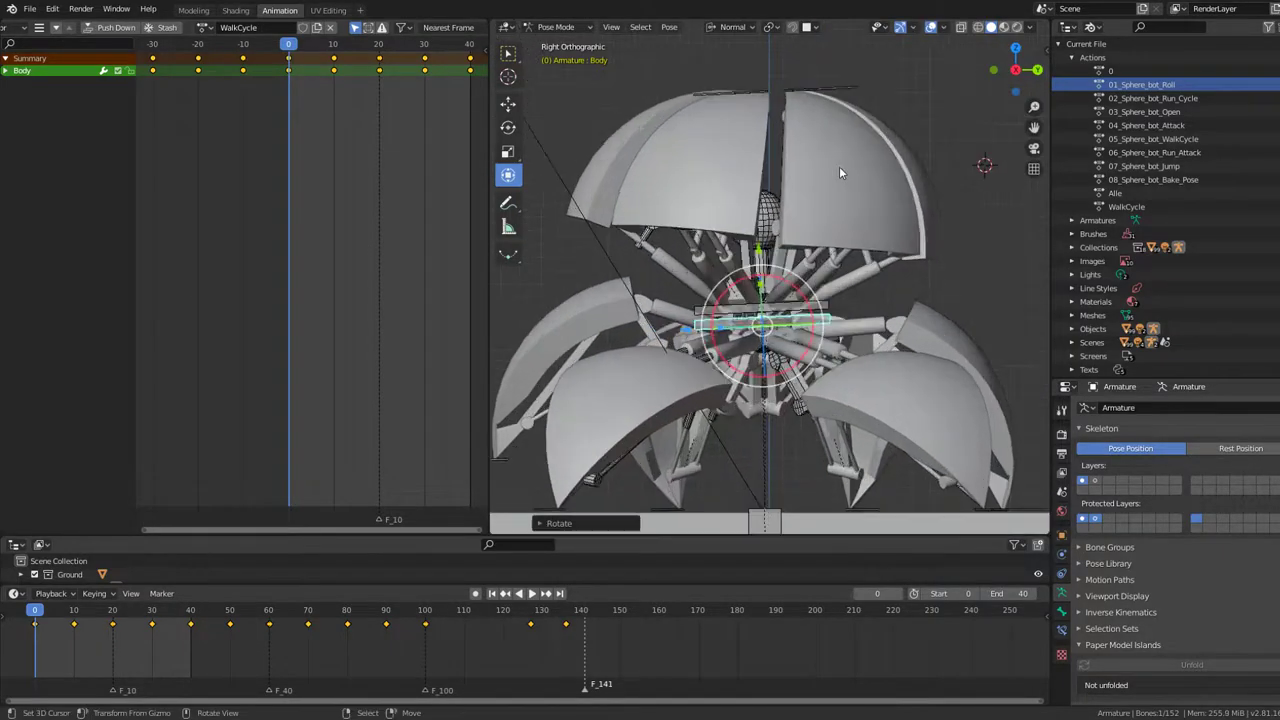
key("r")
middle_click_drag(844, 178, 645, 237)
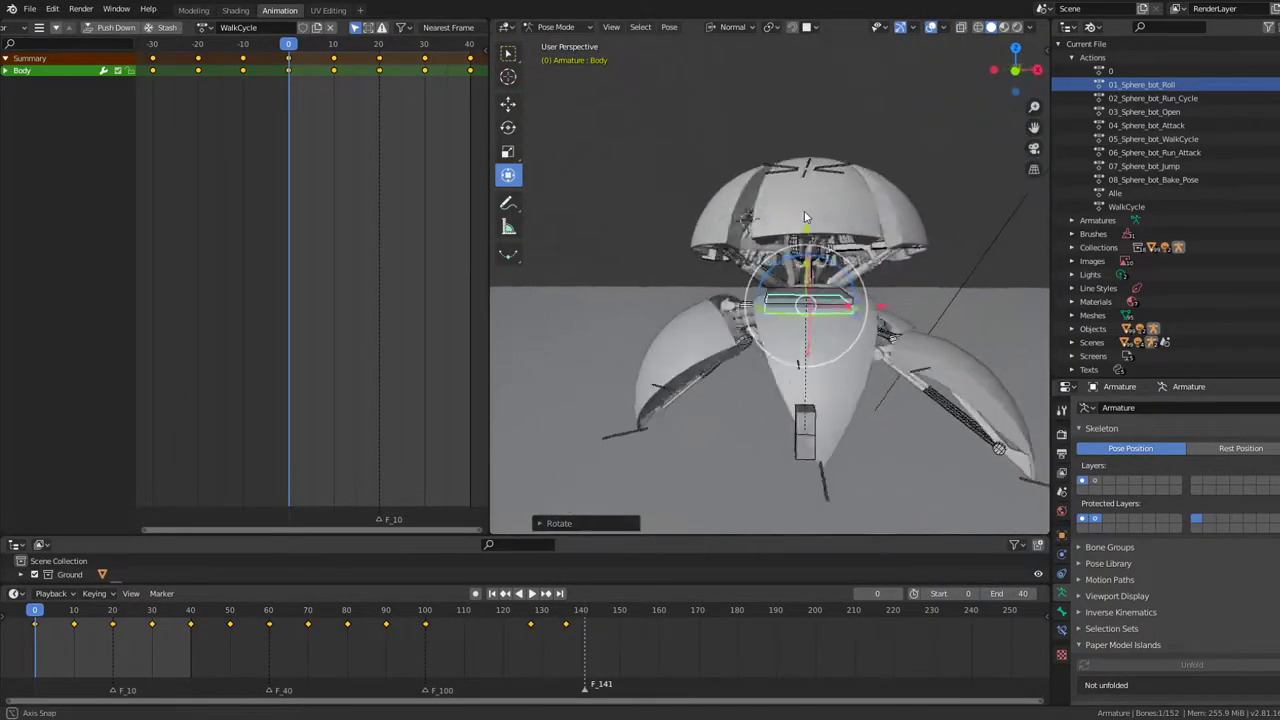
key("KP_3")
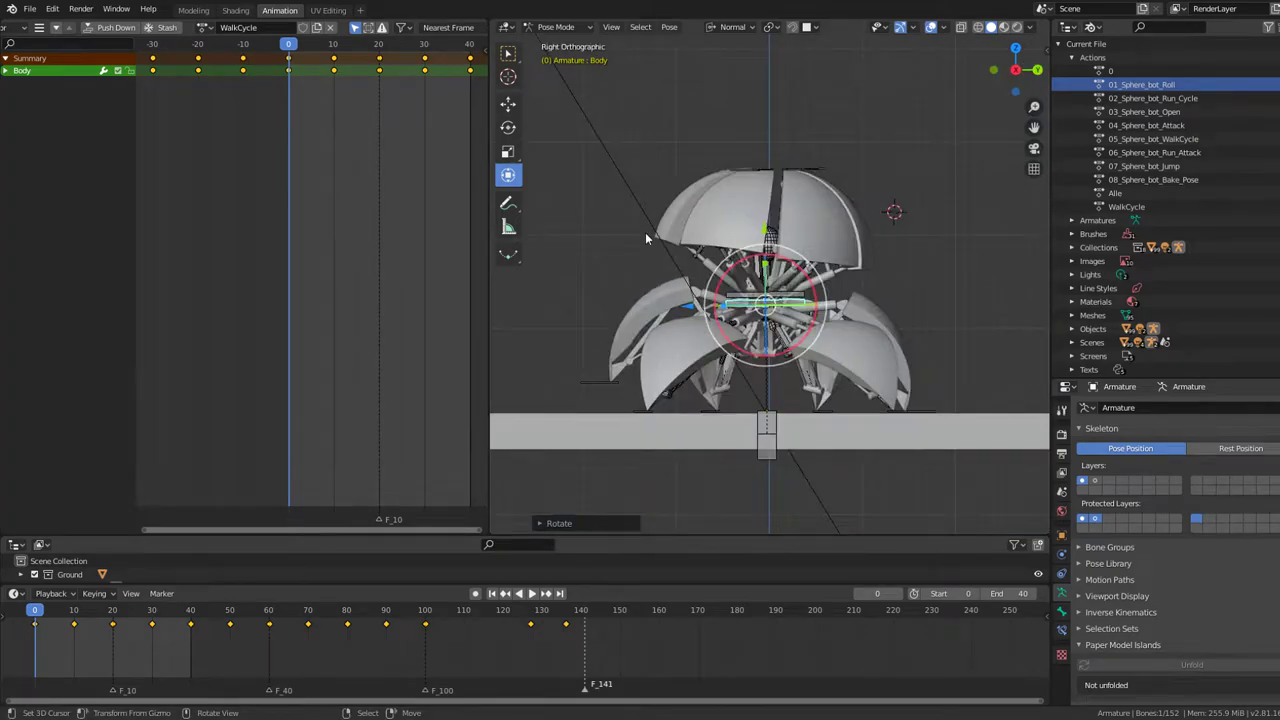
scroll(645, 232, "up", 3)
scroll(645, 232, "up", 2)
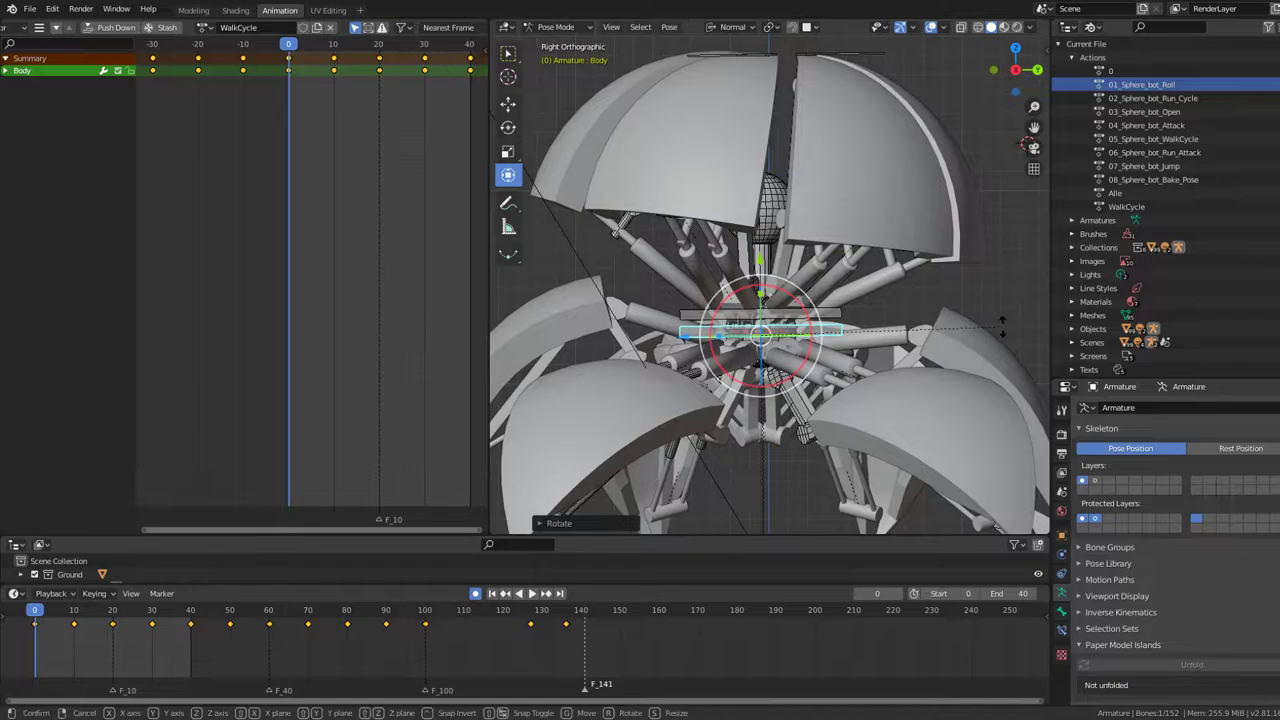
scroll(296, 142, "down", 1, "ctrl")
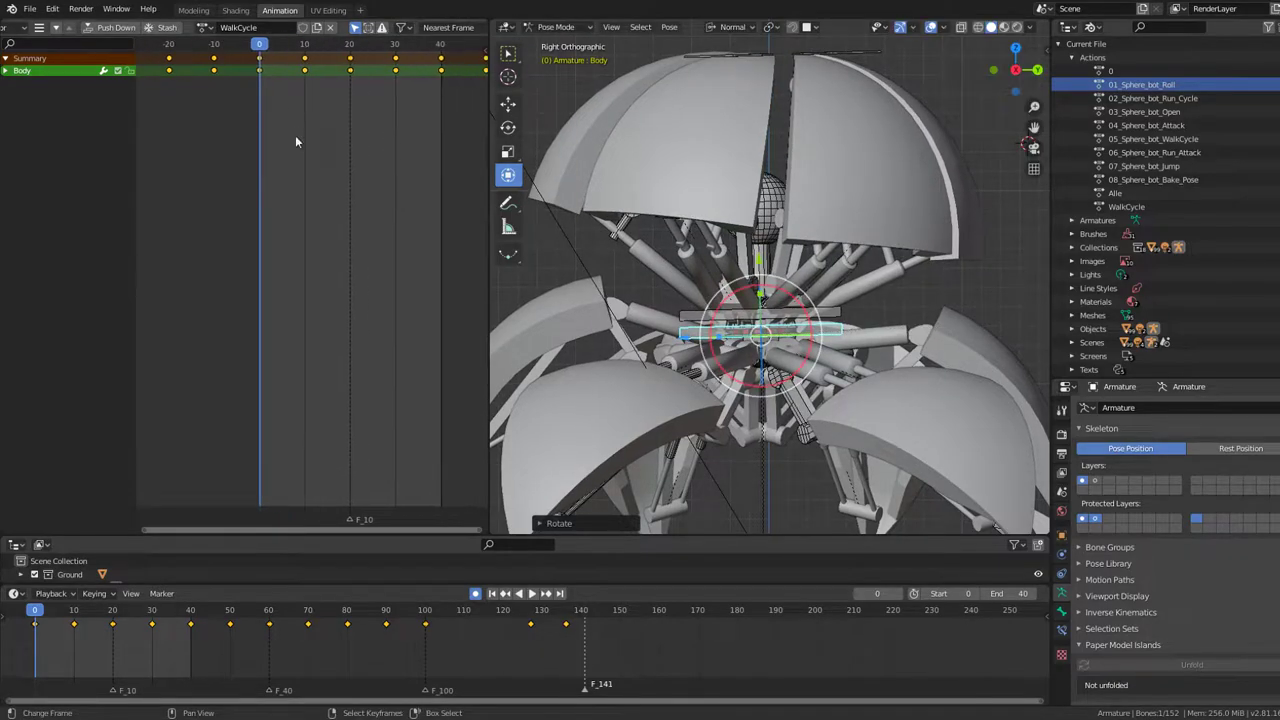
key("space")
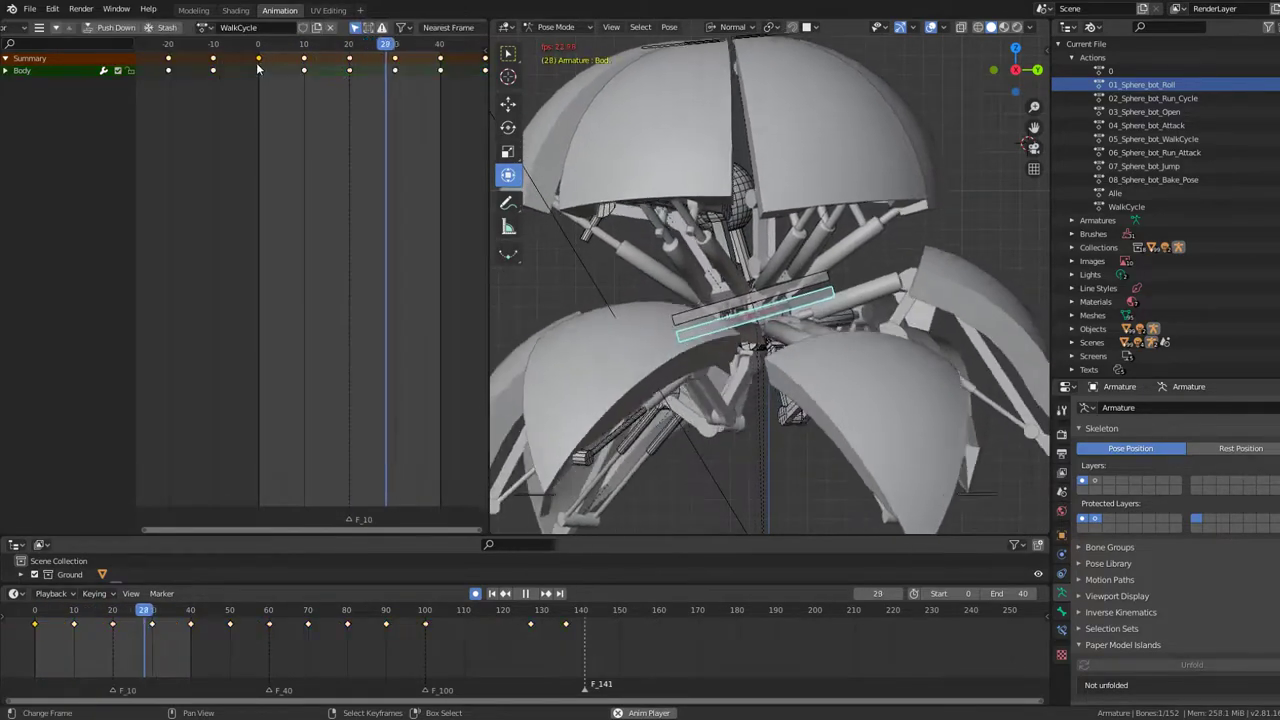
- Shift the frame-0 keyframe later along the timeline
left_click(258, 70)
left_click_drag(258, 78, 415, 96)
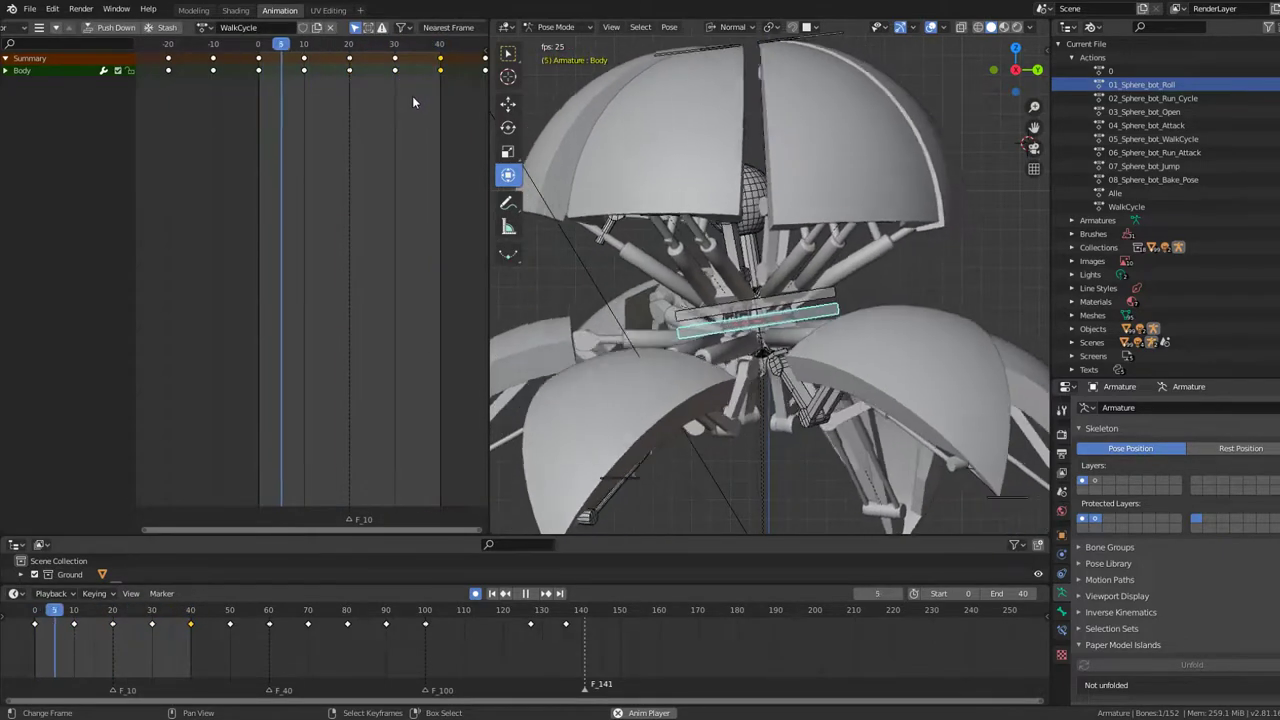
middle_click_drag(600, 115, 831, 136)
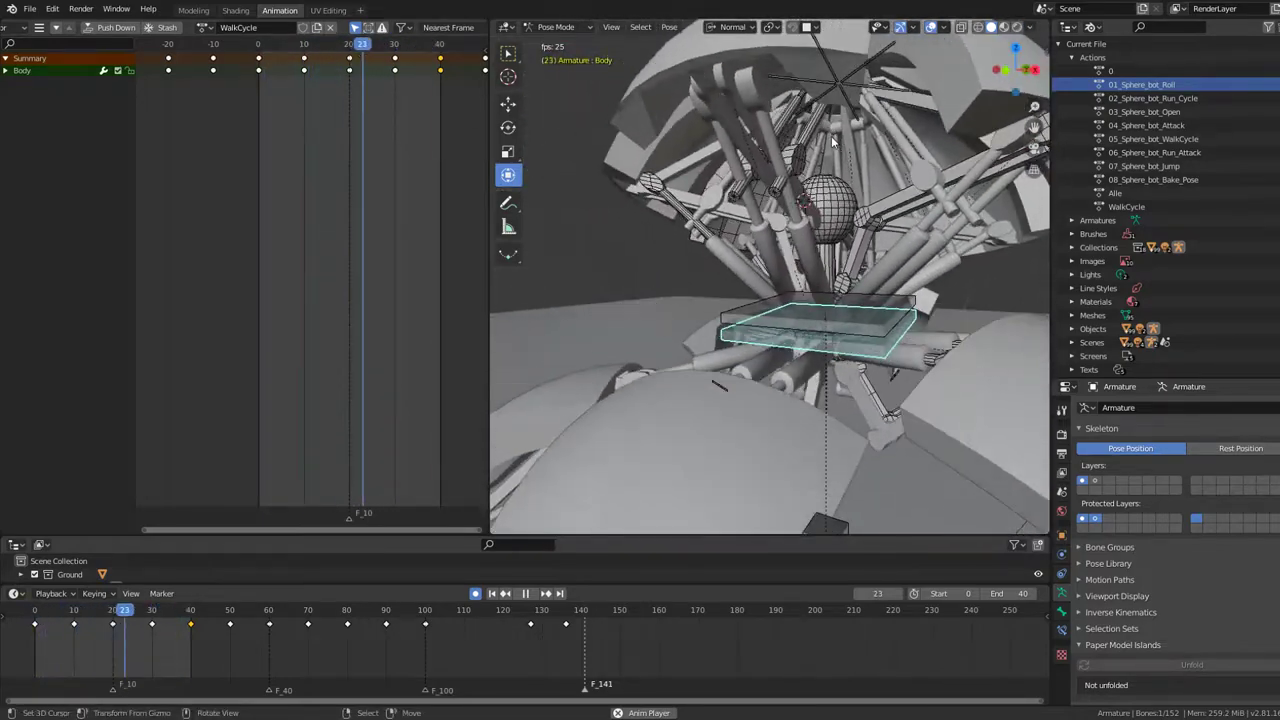
scroll(831, 136, "down", 3)
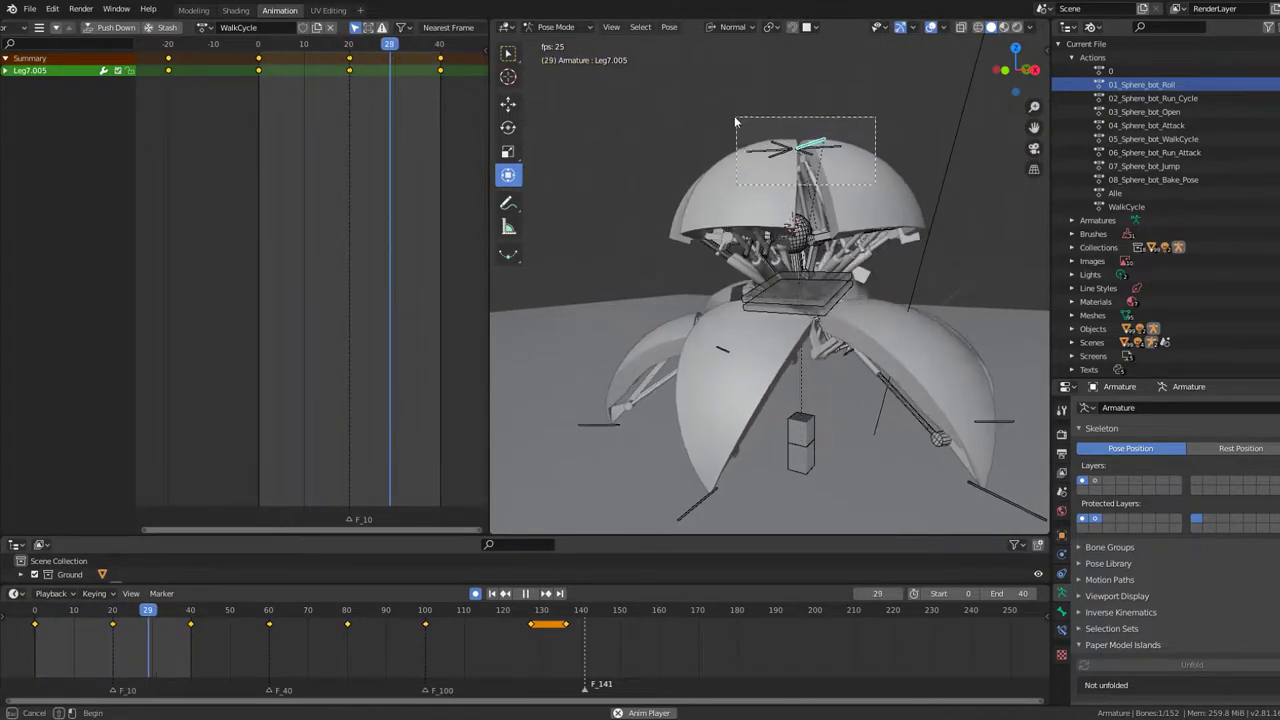
- Clear the six top leg bones' location and set transform orientation to Global
left_click_drag(870, 145, 734, 115)
key("Escape")
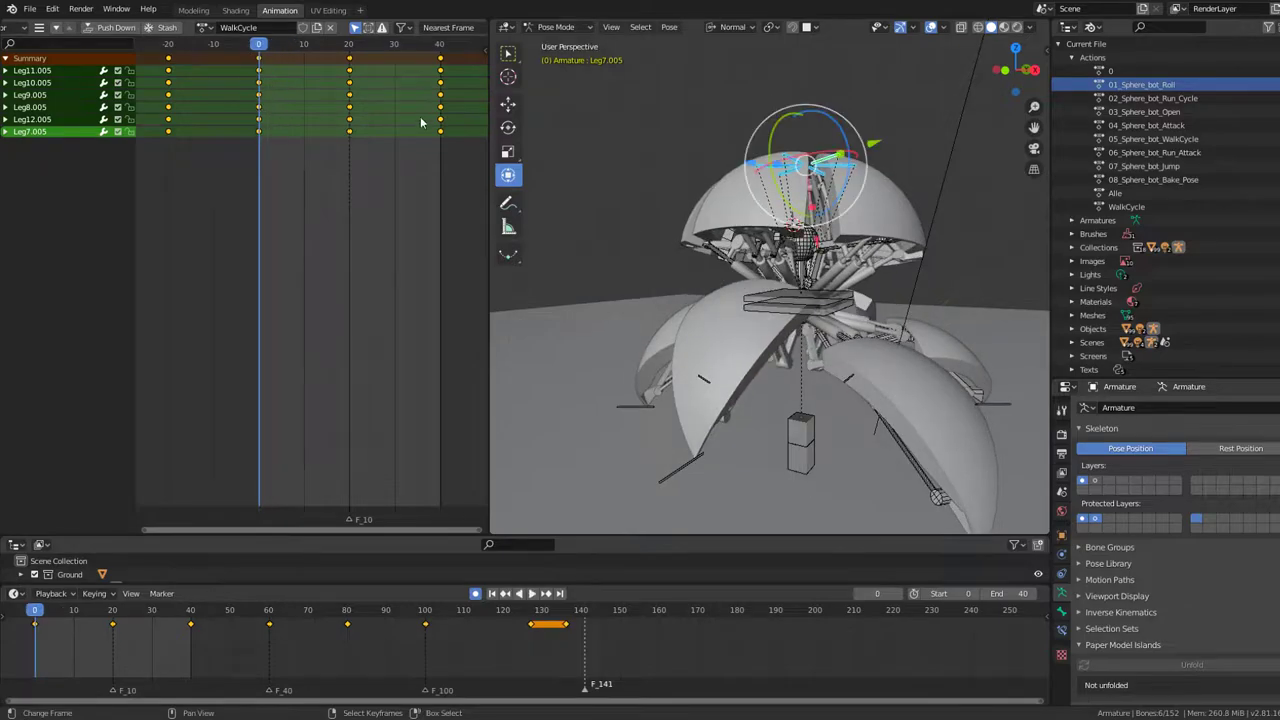
key("alt+g")
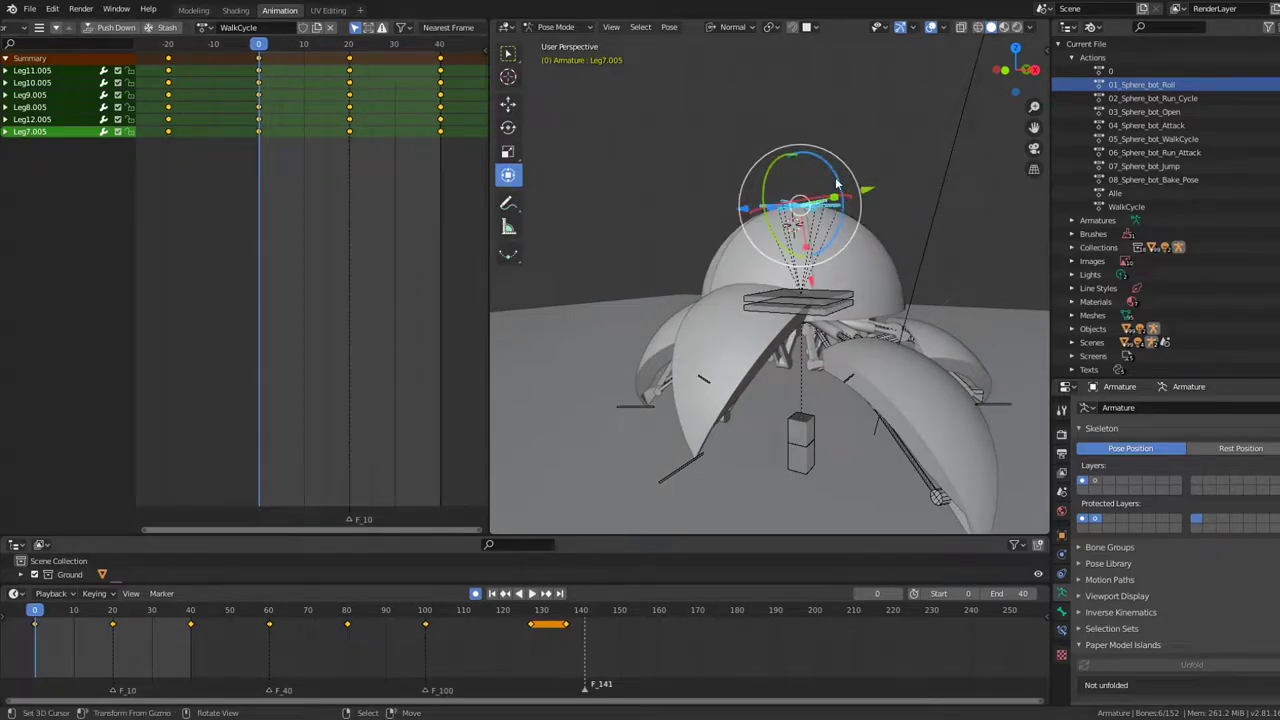
key("KP_3")
scroll(827, 177, "up", 3)
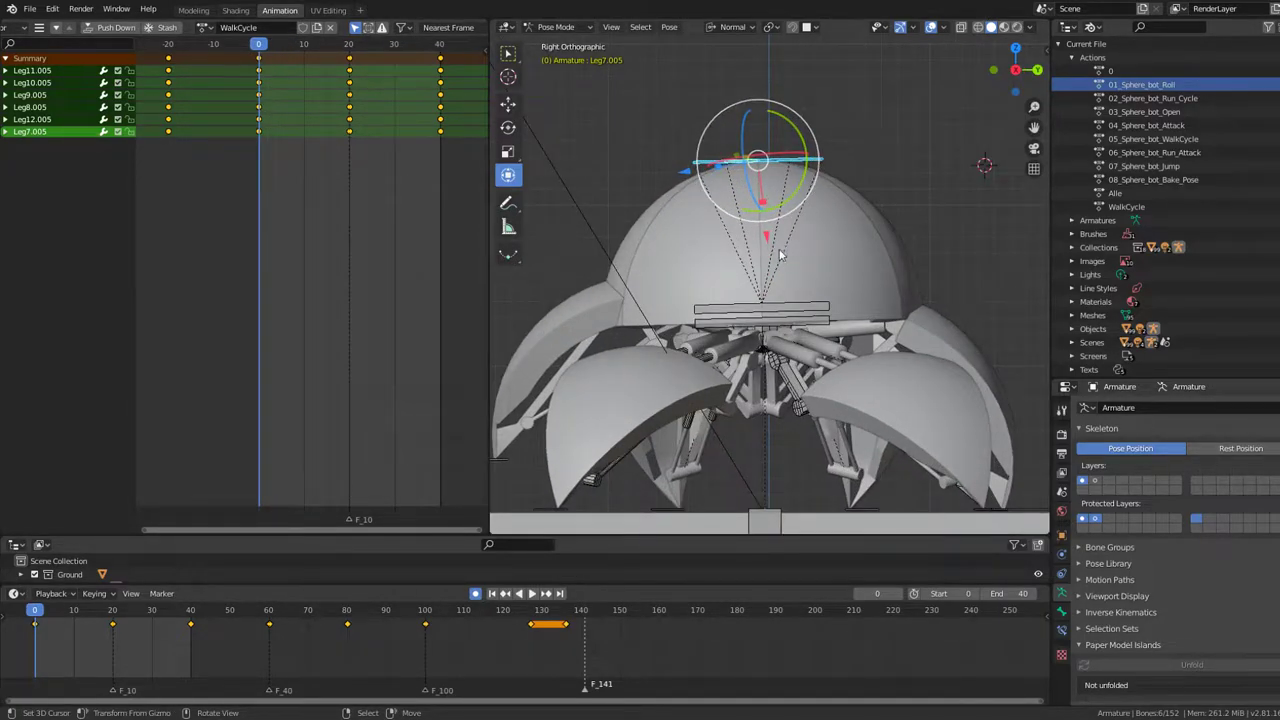
left_click(735, 27)
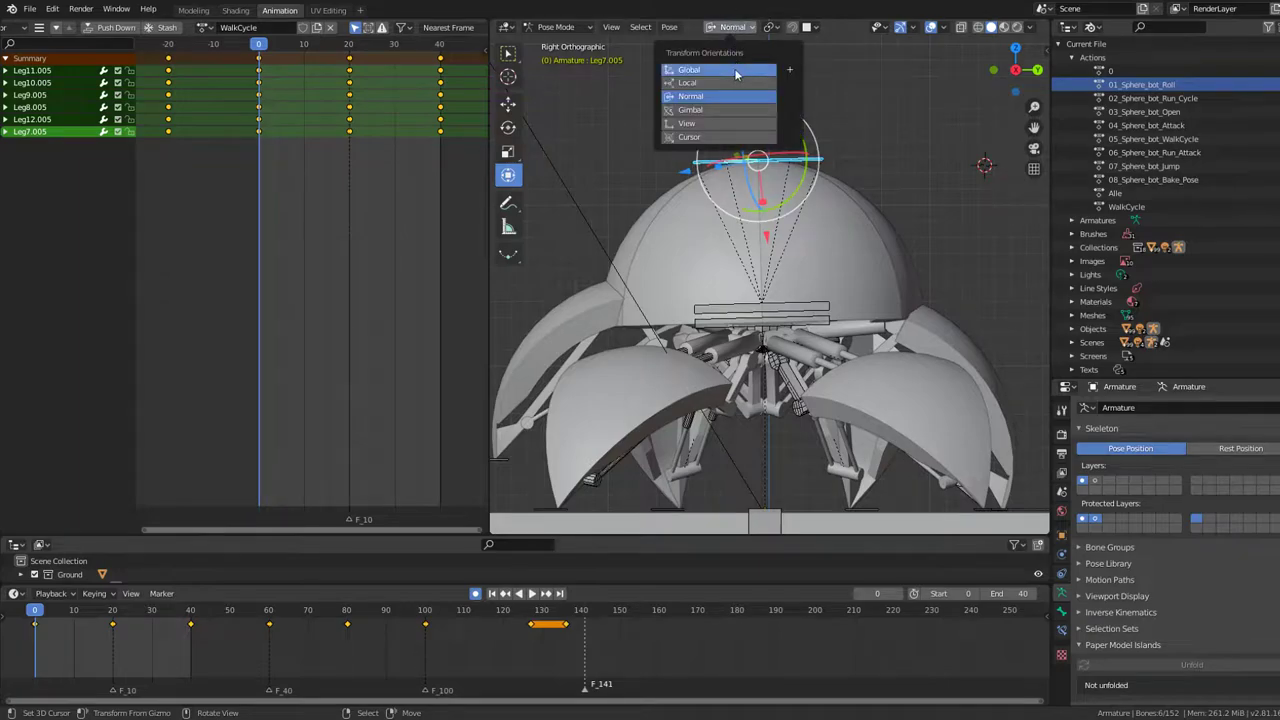
left_click(736, 70)
- Raise the top shell bones along global Z, cancelling a trial scale afterward
left_click_drag(760, 73, 775, 23)
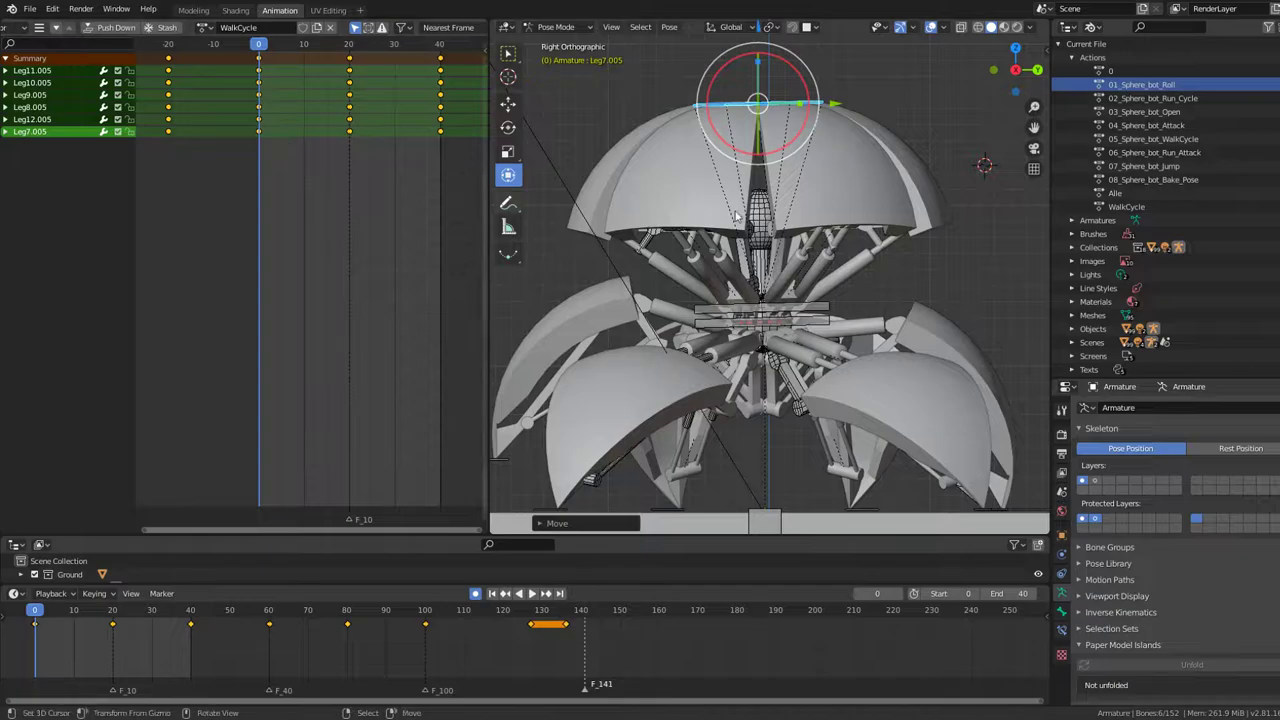
scroll(770, 57, "down", 3)
mouse_move(765, 100)
left_mouse_down()
mouse_move(767, 42)
mouse_move(767, 66)
left_mouse_up()
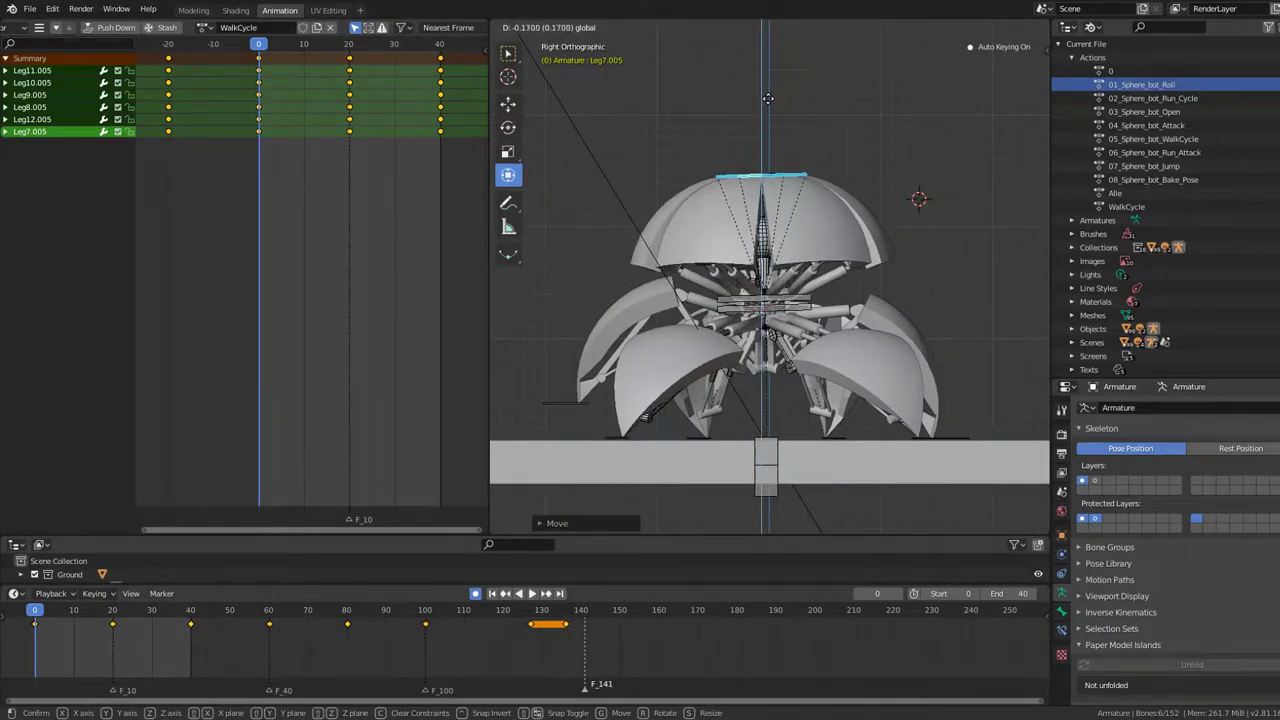
left_click(768, 97)
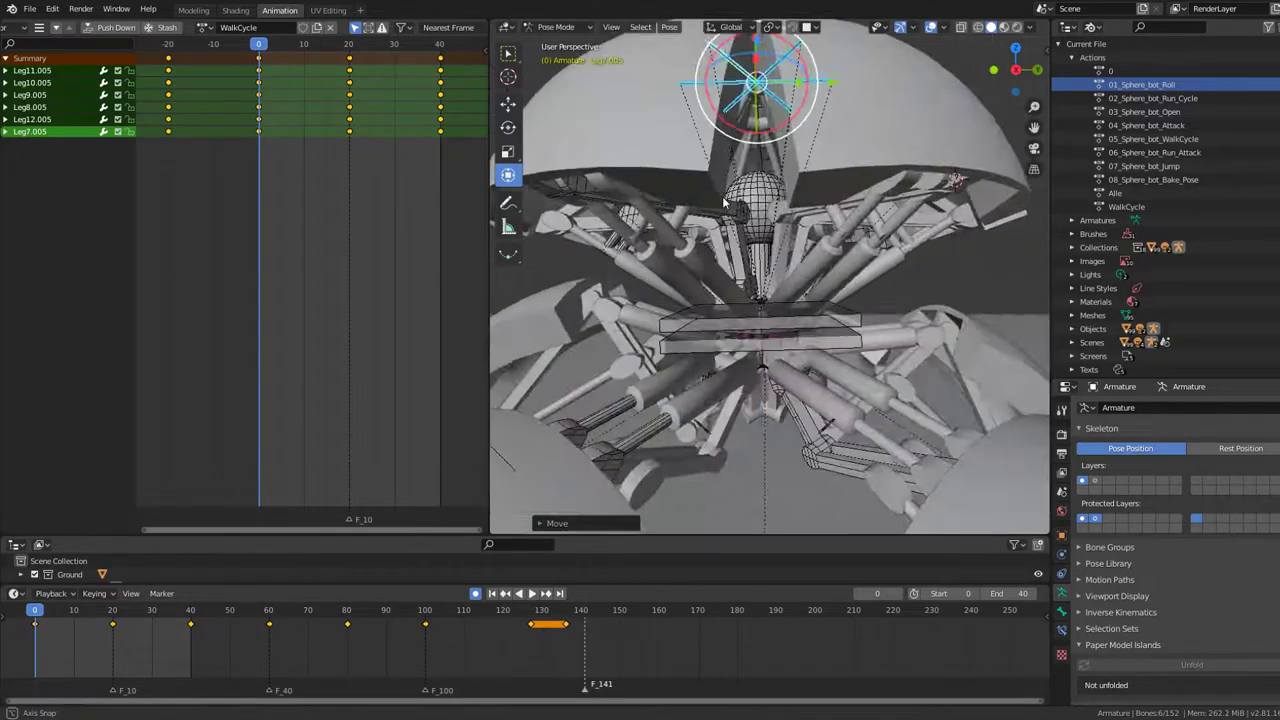
middle_click_drag(768, 97, 813, 227)
key("s")
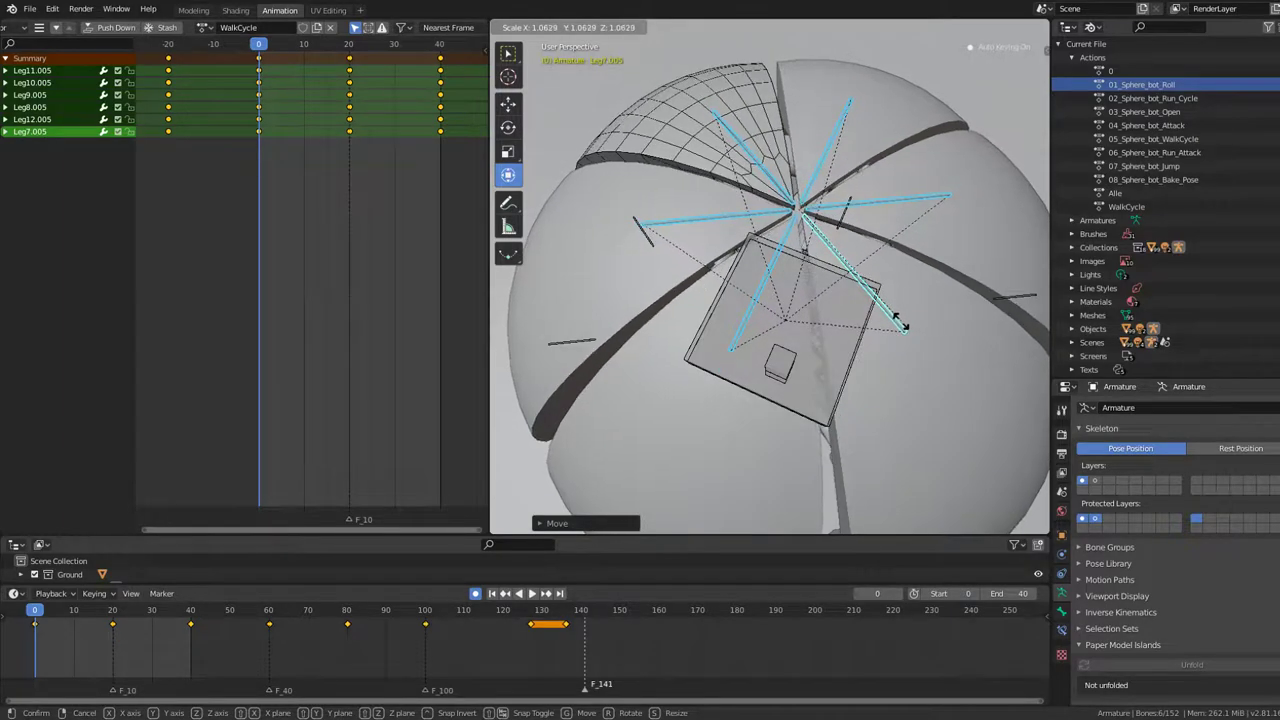
right_click(898, 325)
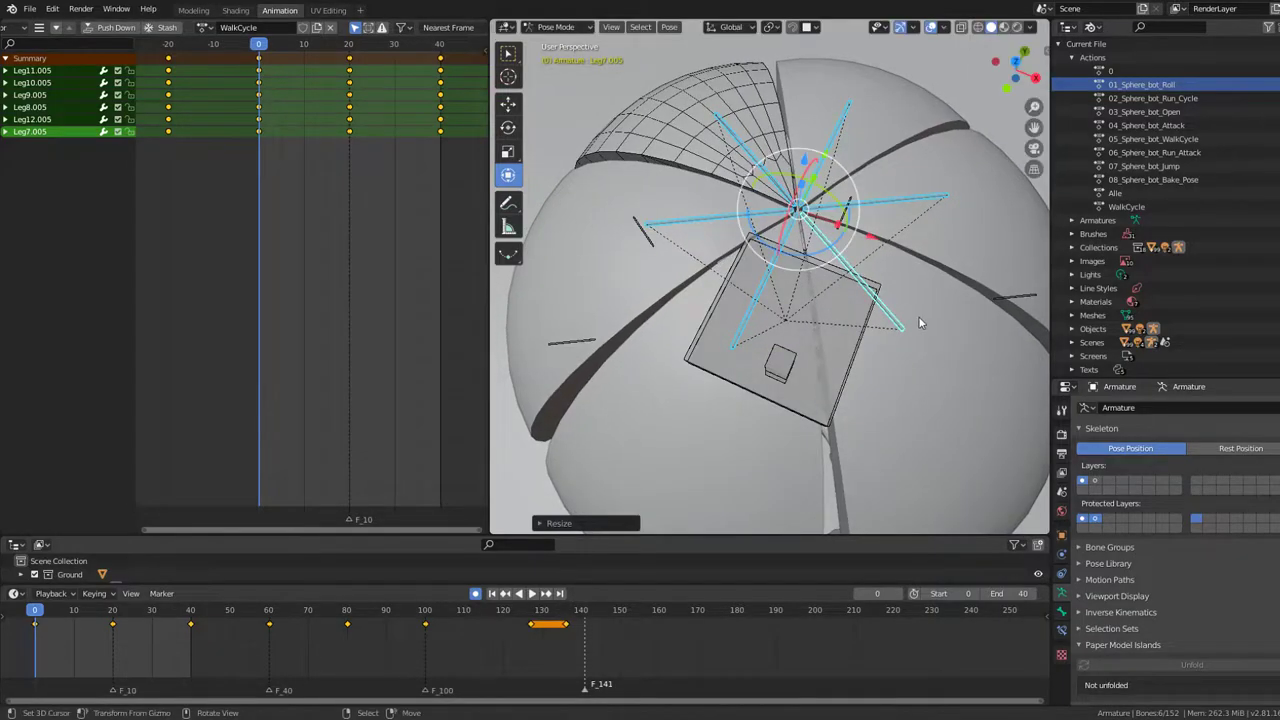
middle_click_drag(920, 322, 848, 245)
scroll(352, 79, "down", 2)
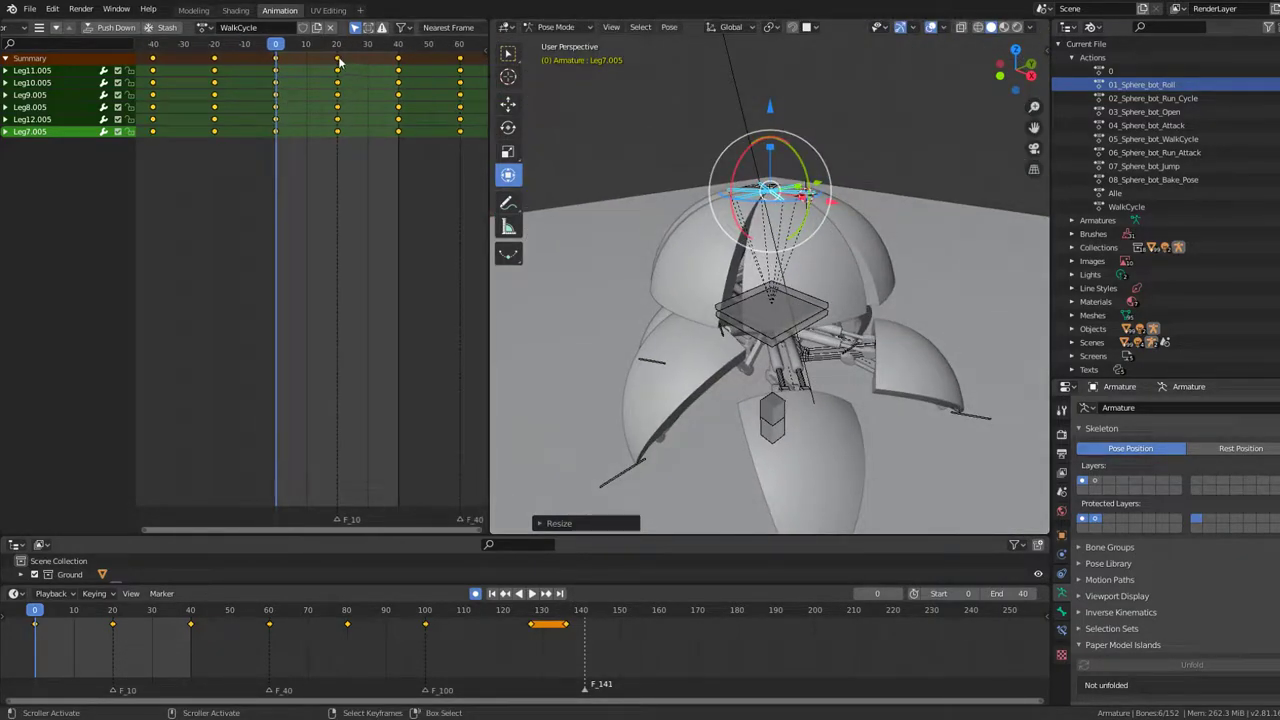
- Delete the leg keyframes outside the 0–40 loop range and check playback
left_click(338, 59)
scroll(415, 159, "down", 5)
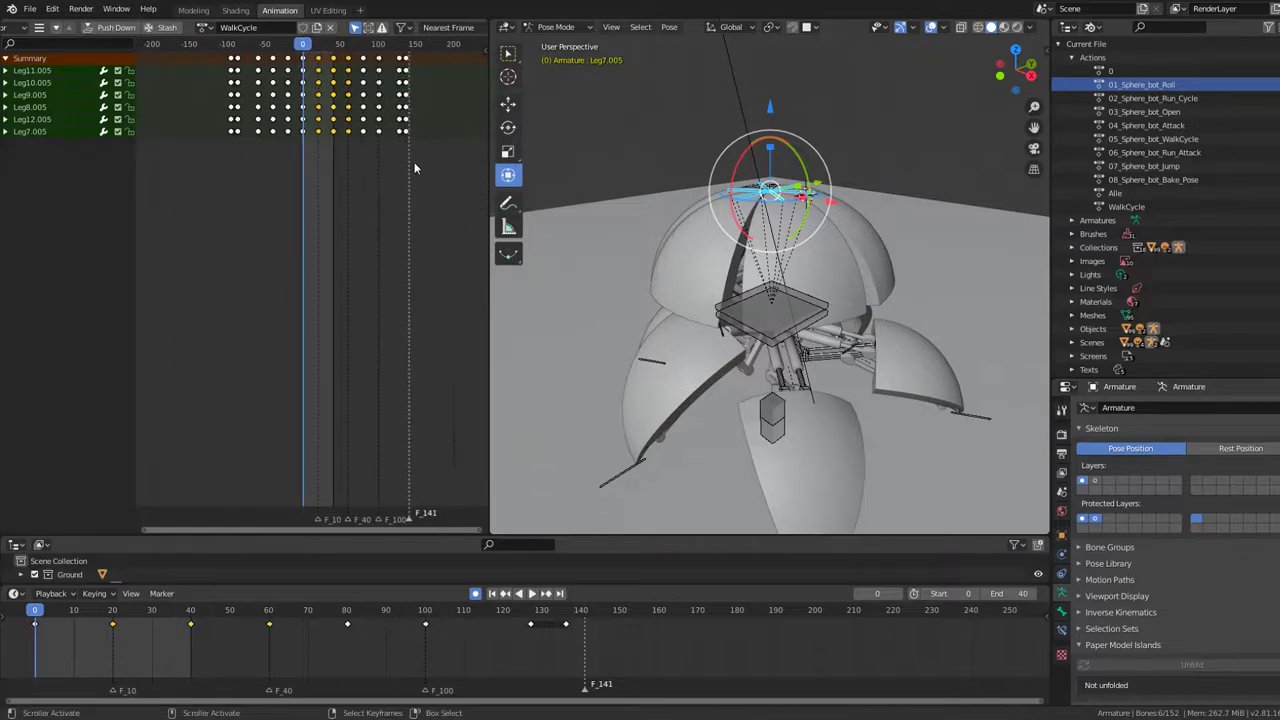
left_click_drag(435, 165, 367, 79)
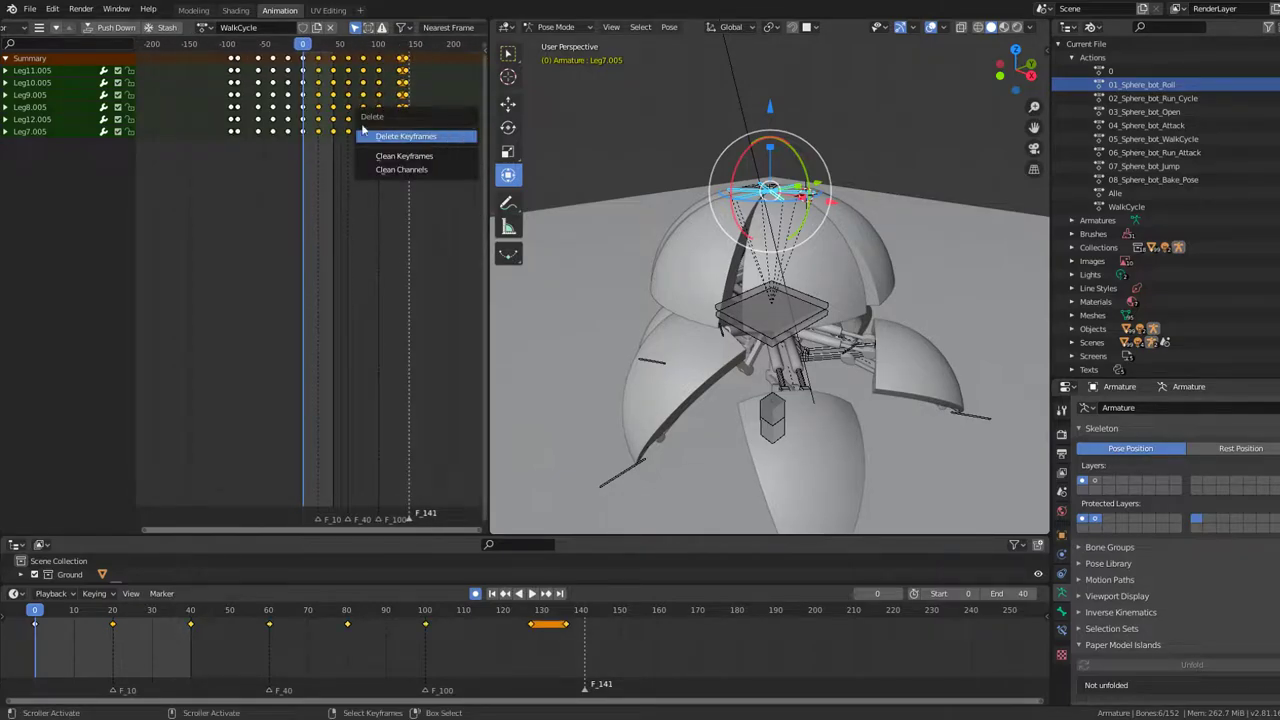
left_click(454, 135)
key("b")
left_click(411, 138)
key("space")
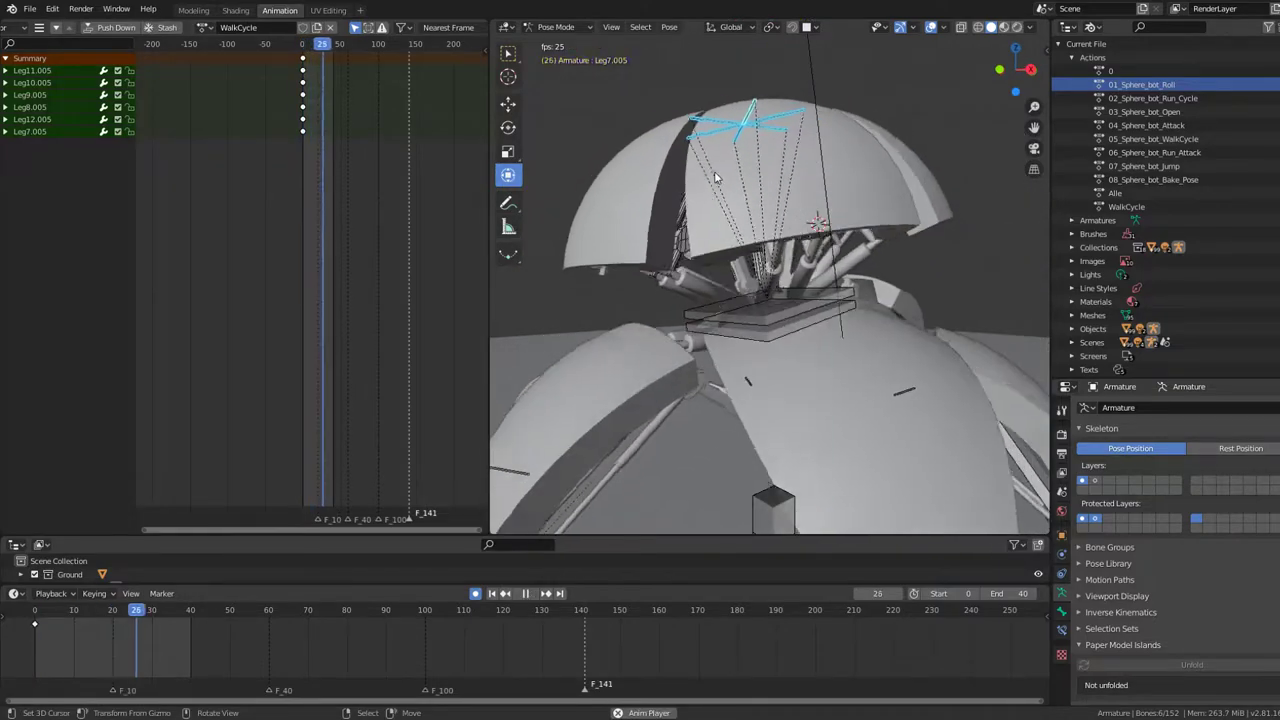
key("KP_1")
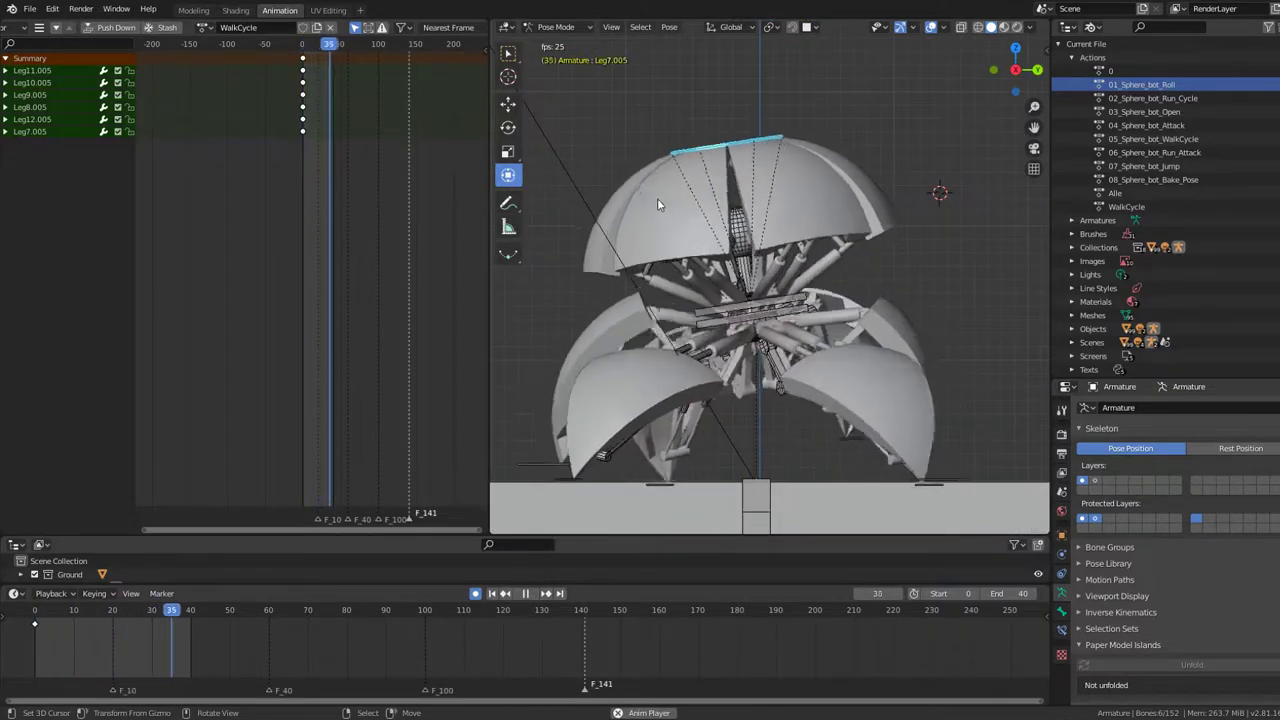
- Delete the Body bone keyframes beyond frame 40 and before frame 0
left_click(740, 306)
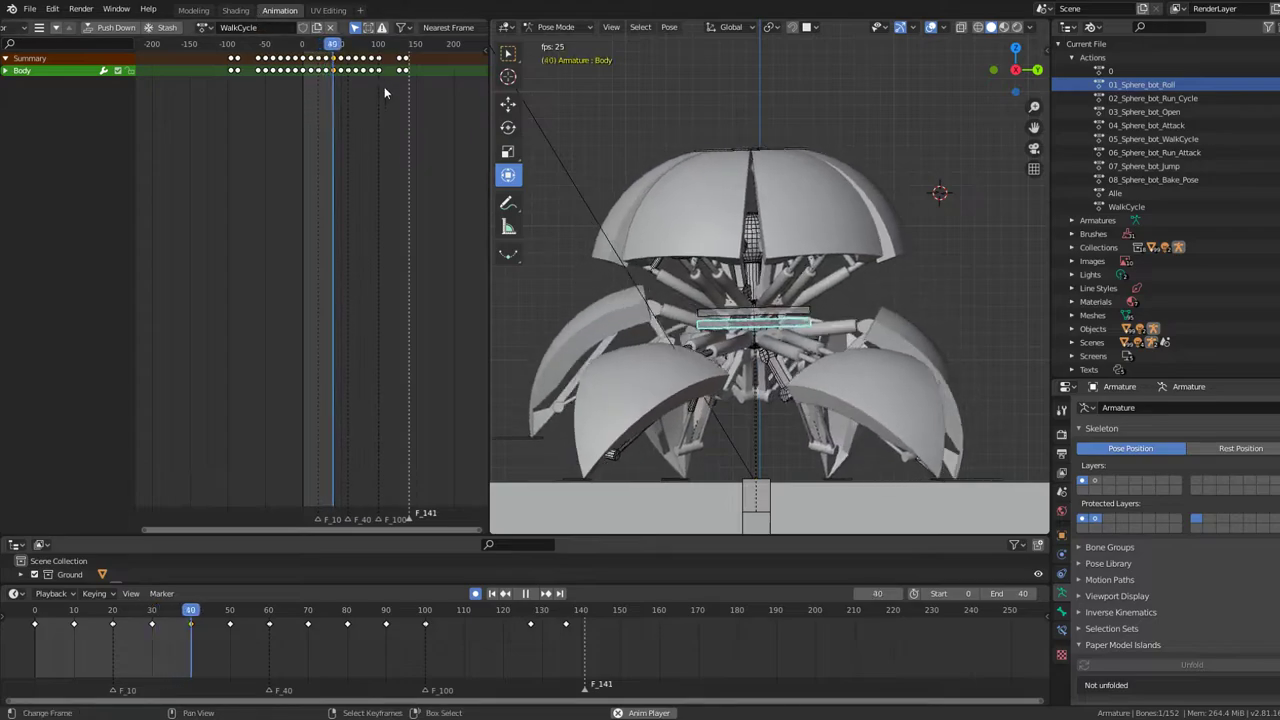
scroll(380, 80, "up", 2)
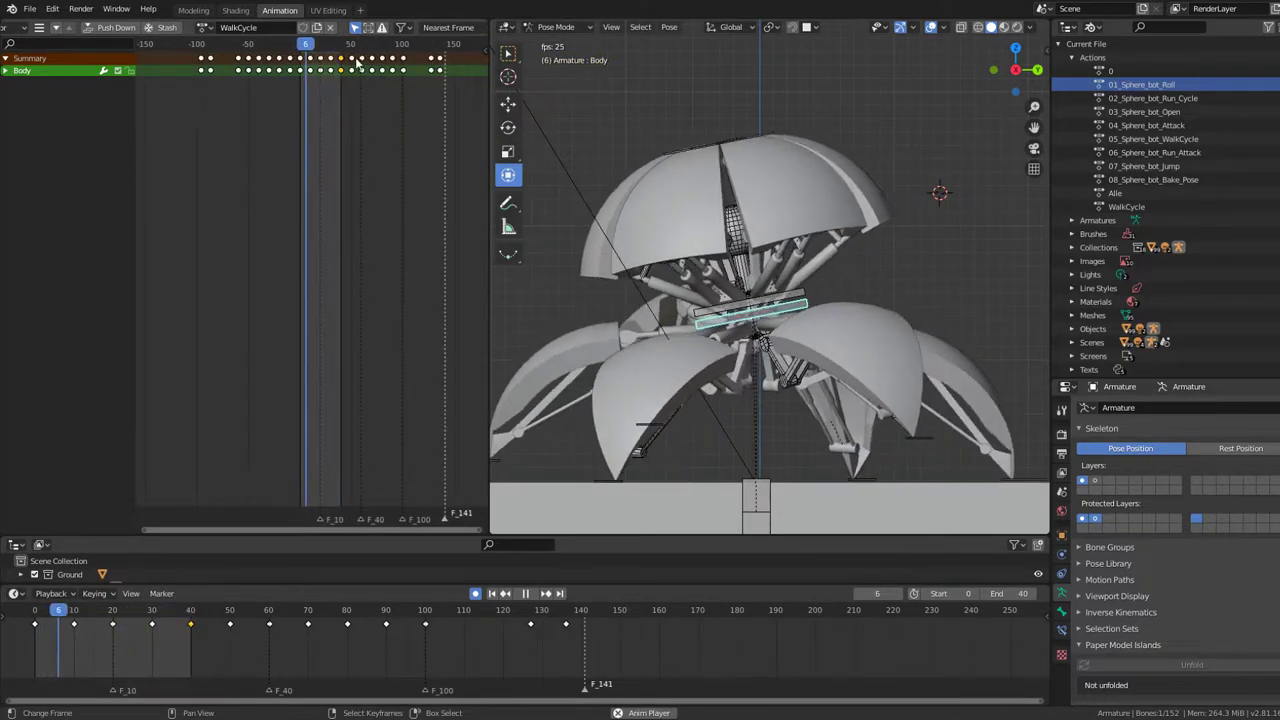
left_click_drag(350, 56, 485, 92)
key("x")
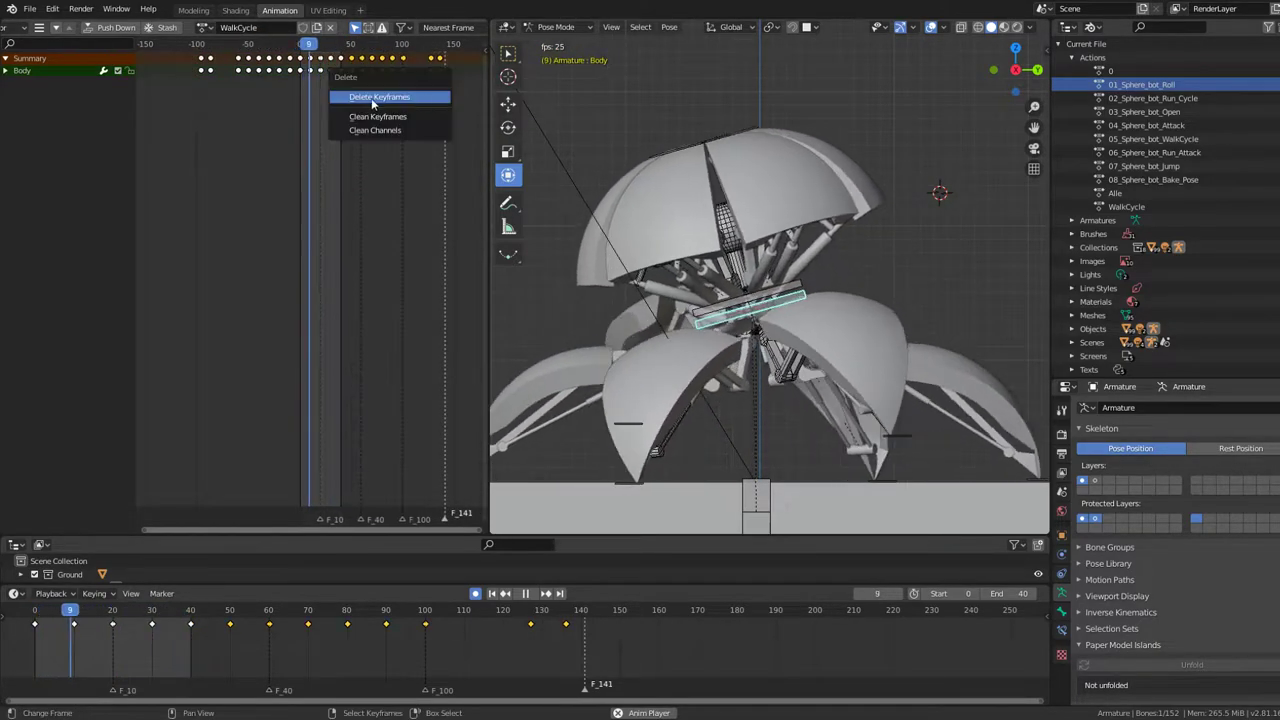
left_click(370, 96)
key("x")
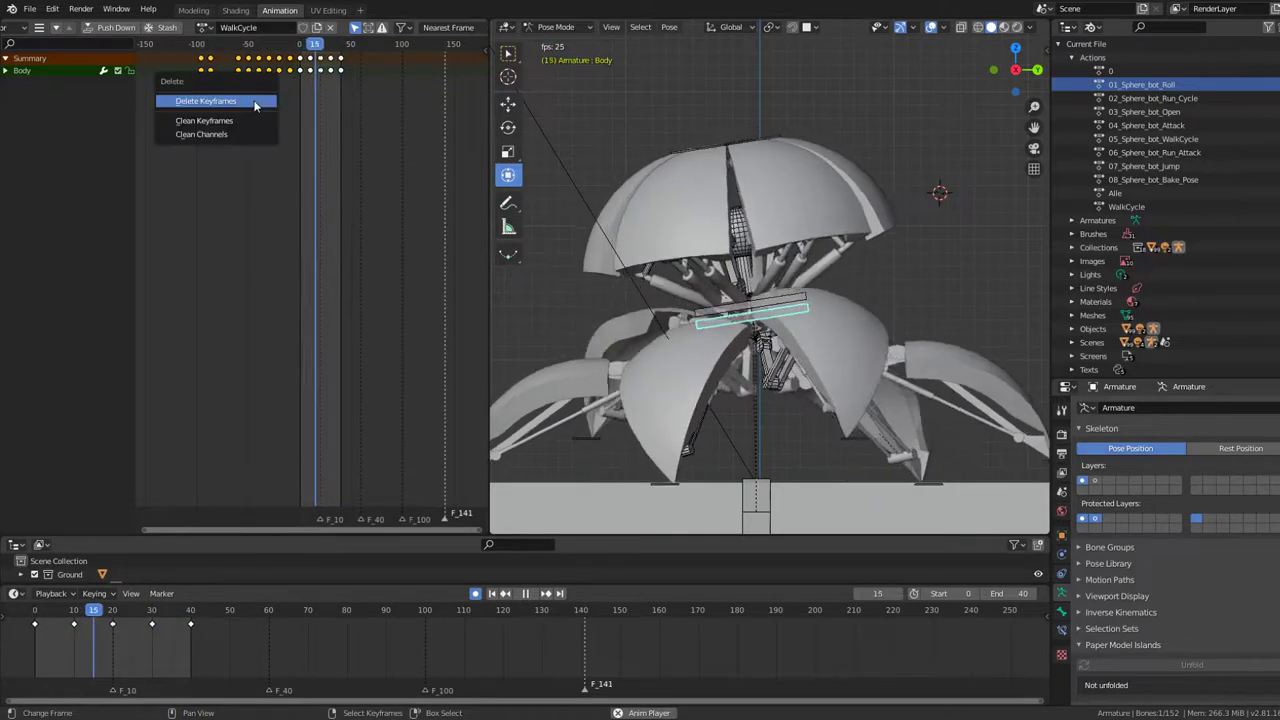
left_click(252, 95)
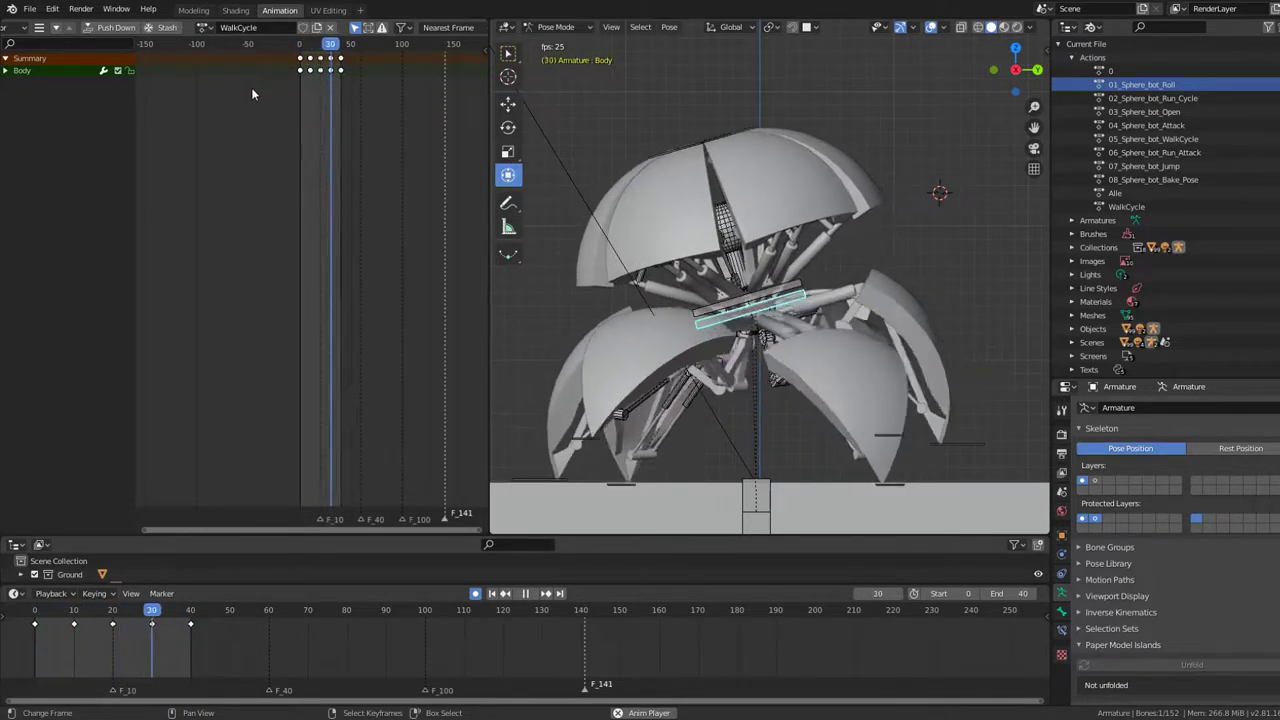
scroll(300, 68, "up", 2)
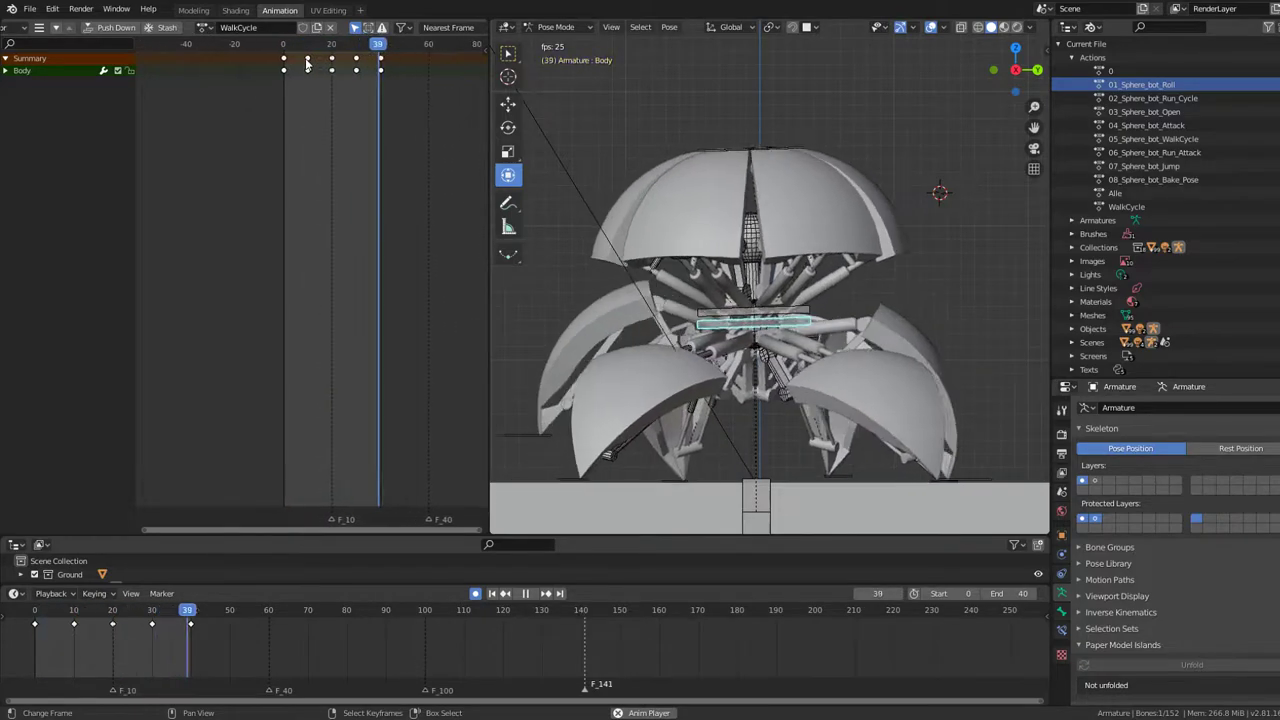
- Move the action's keyframes and replay the cycle from frame 0
scroll(273, 91, "up", 3)
left_click(273, 91)
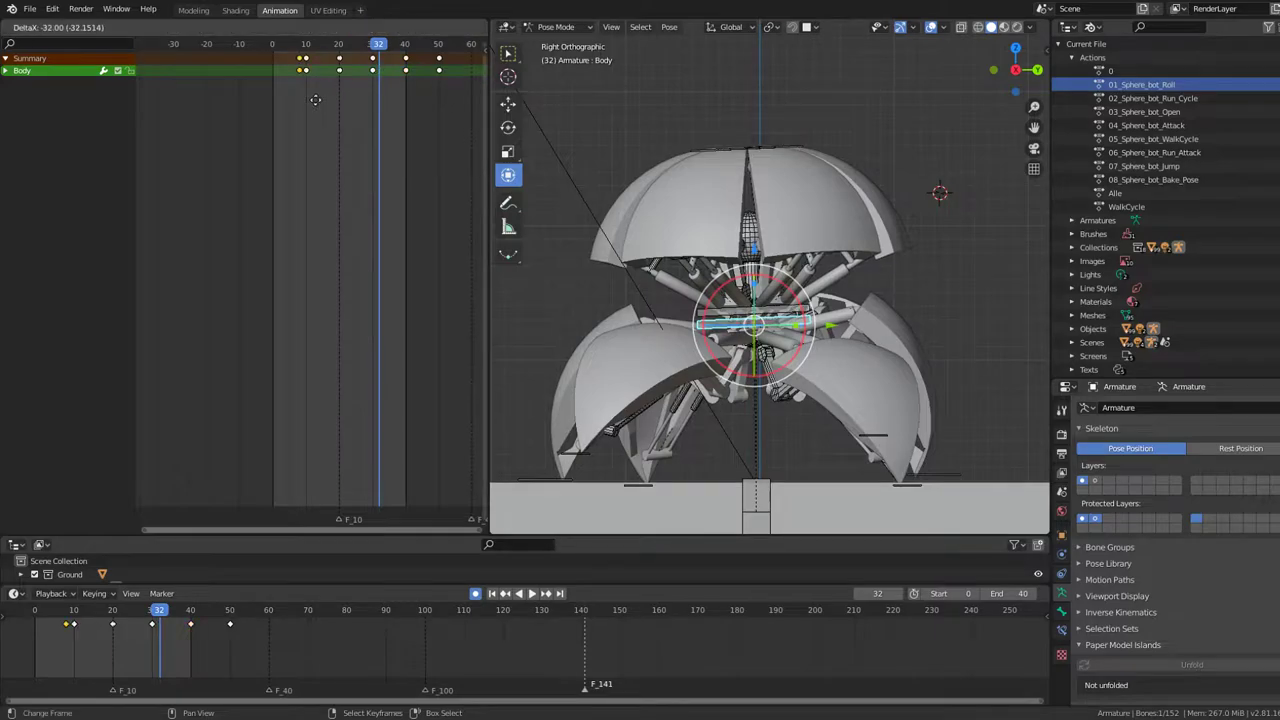
key("Return")
key("space")
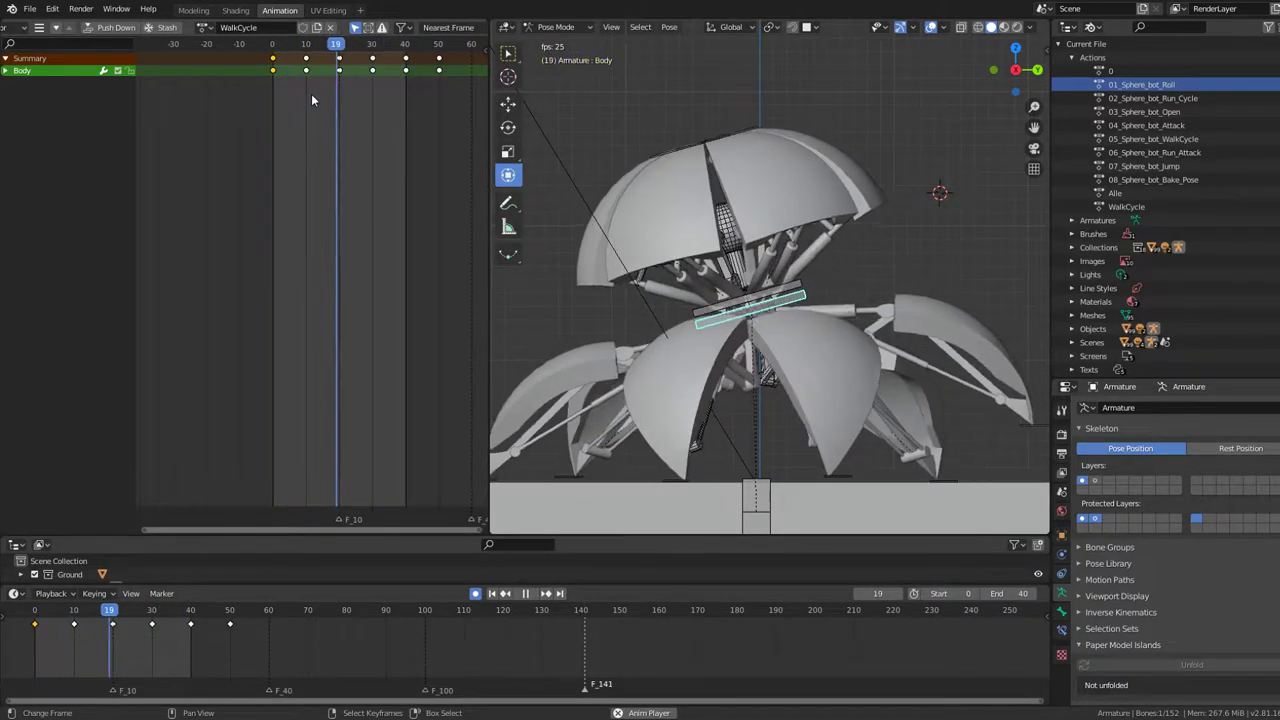
key("space")
left_click_drag(303, 87, 273, 89)
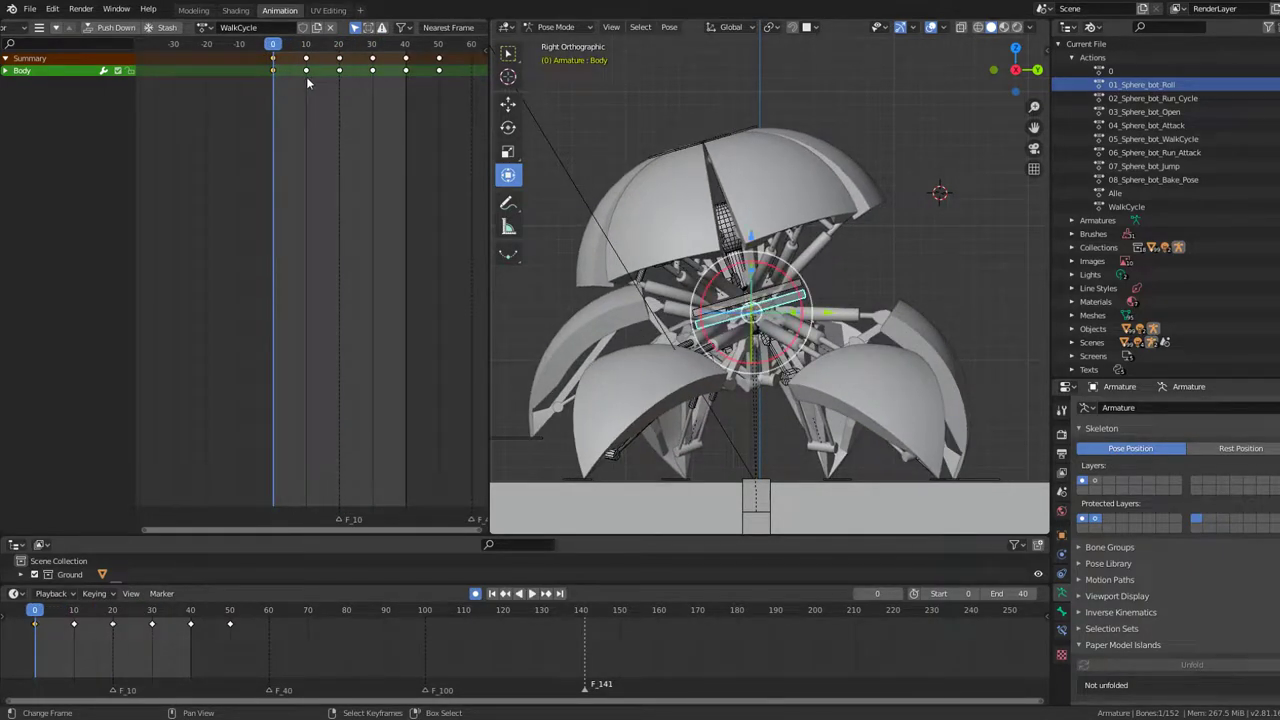
left_click(308, 83)
left_click(274, 84)
key("space")
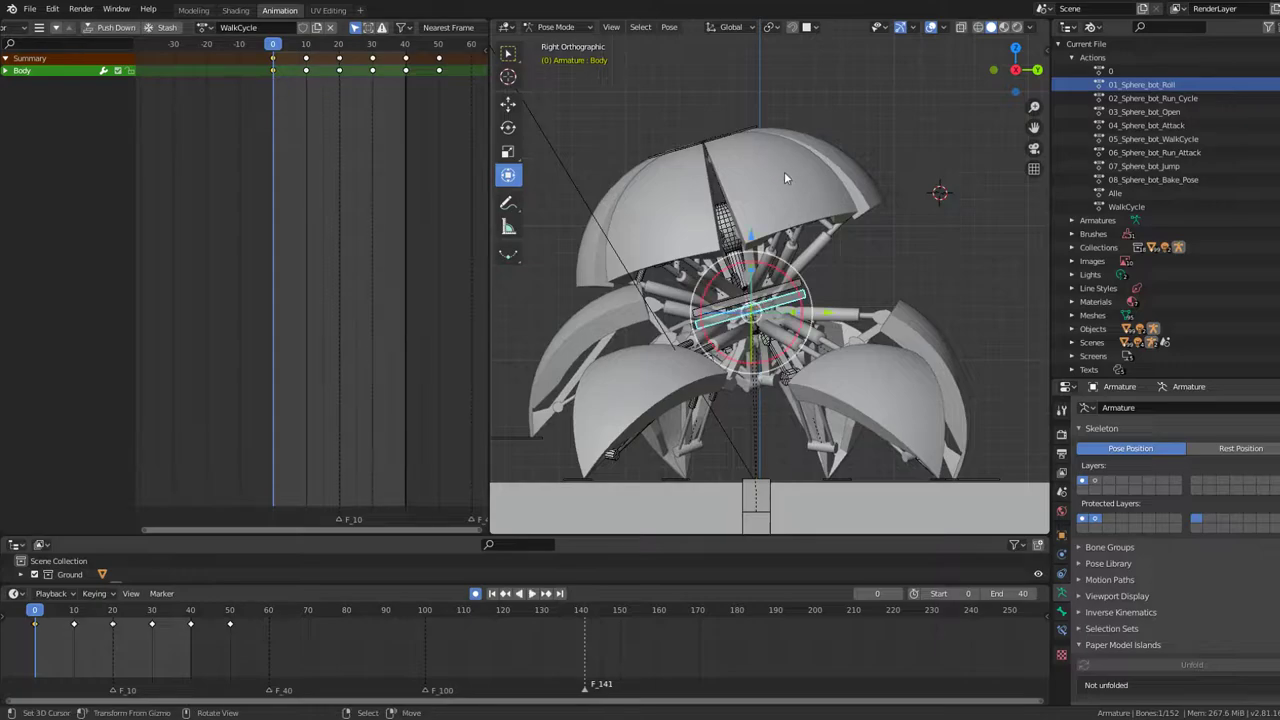
- Rotate the body bone at frame 0 and delete the Body keys from frame 20 onward
key("r")
left_click(886, 200)
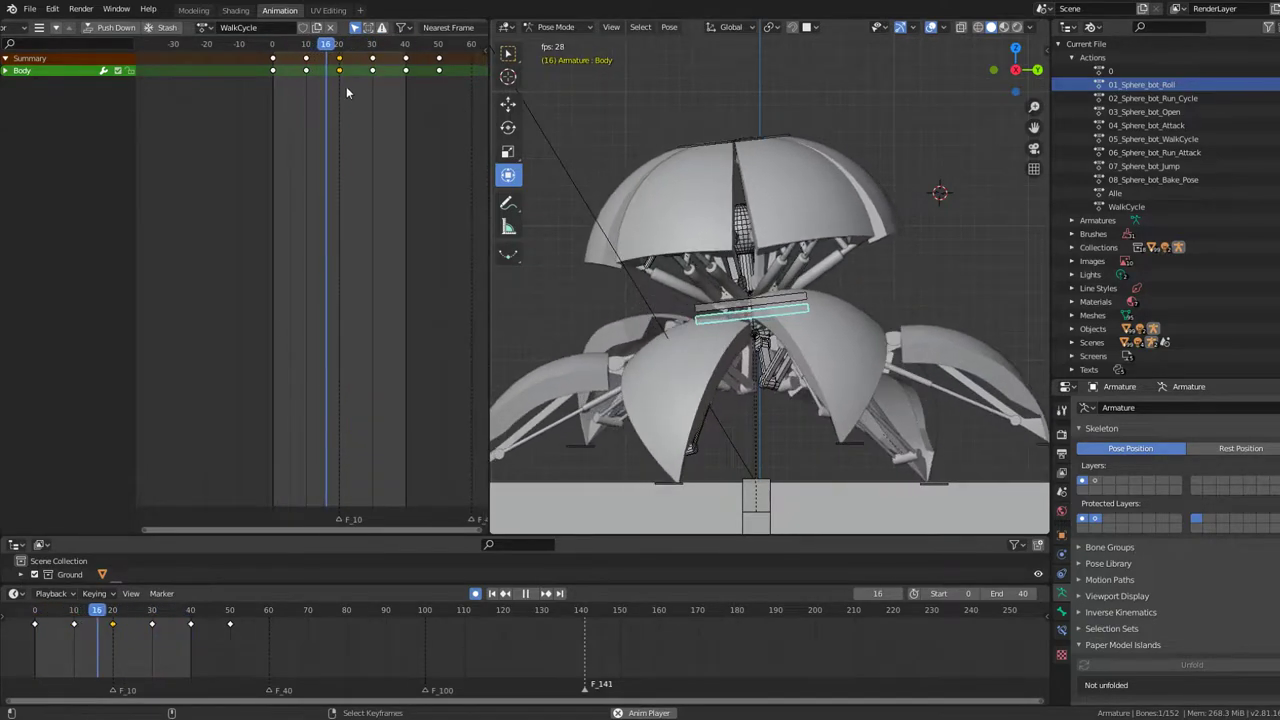
left_click_drag(435, 101, 433, 102)
key("Delete")
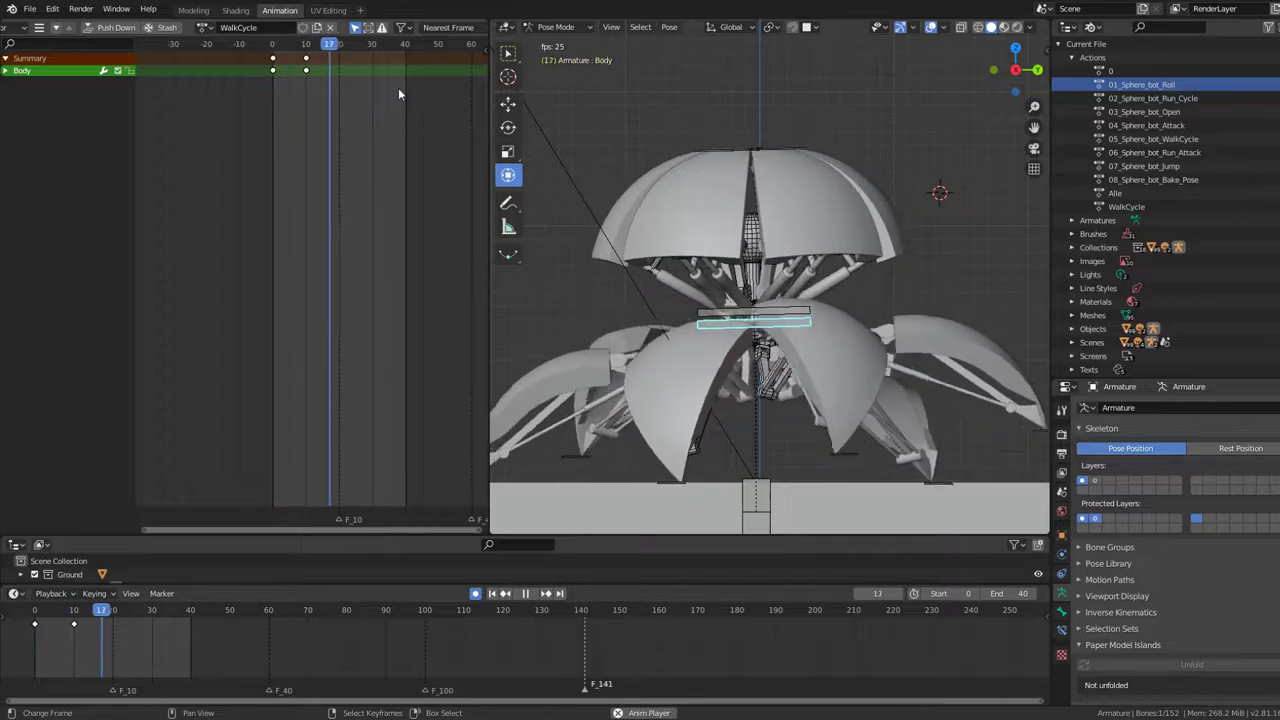
- Delete the Body keyframe at frame 10 and return to frame 0
left_click(306, 60)
key("x")
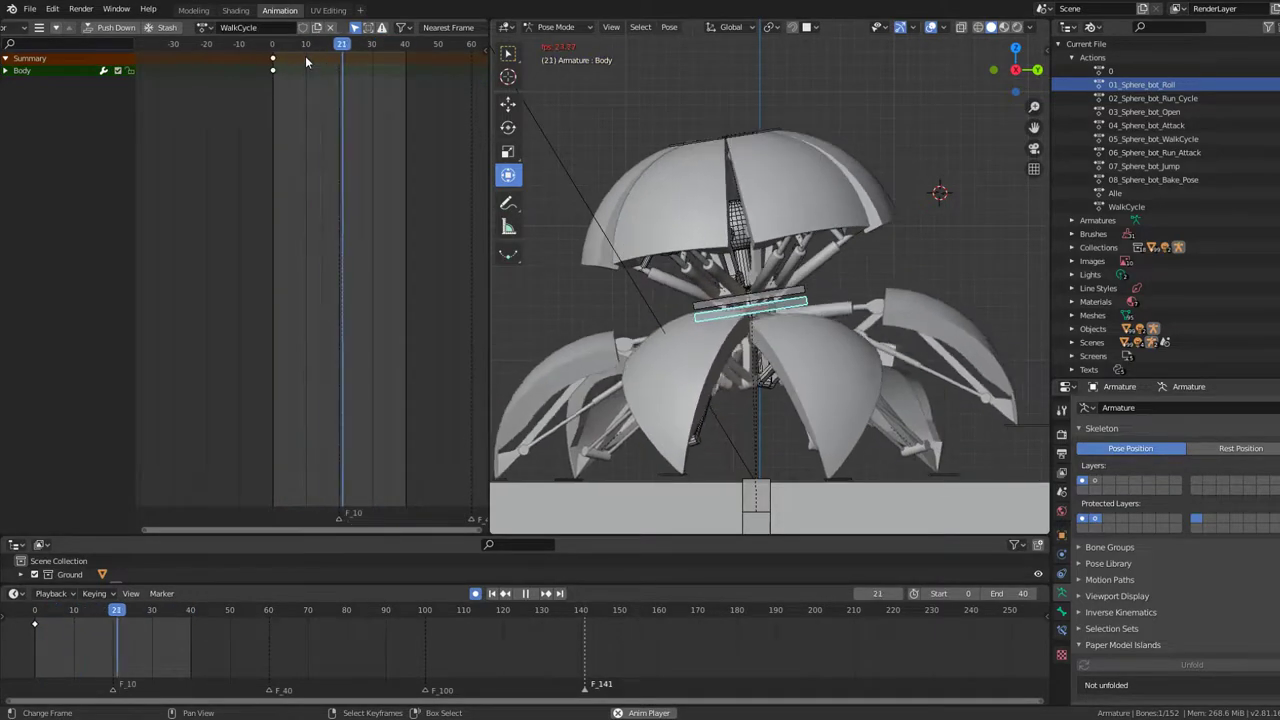
left_click(306, 57)
key("space")
left_click(271, 70)
- Re-rotate the body bone at frame 0 and switch the armature to Object Mode
key("space")
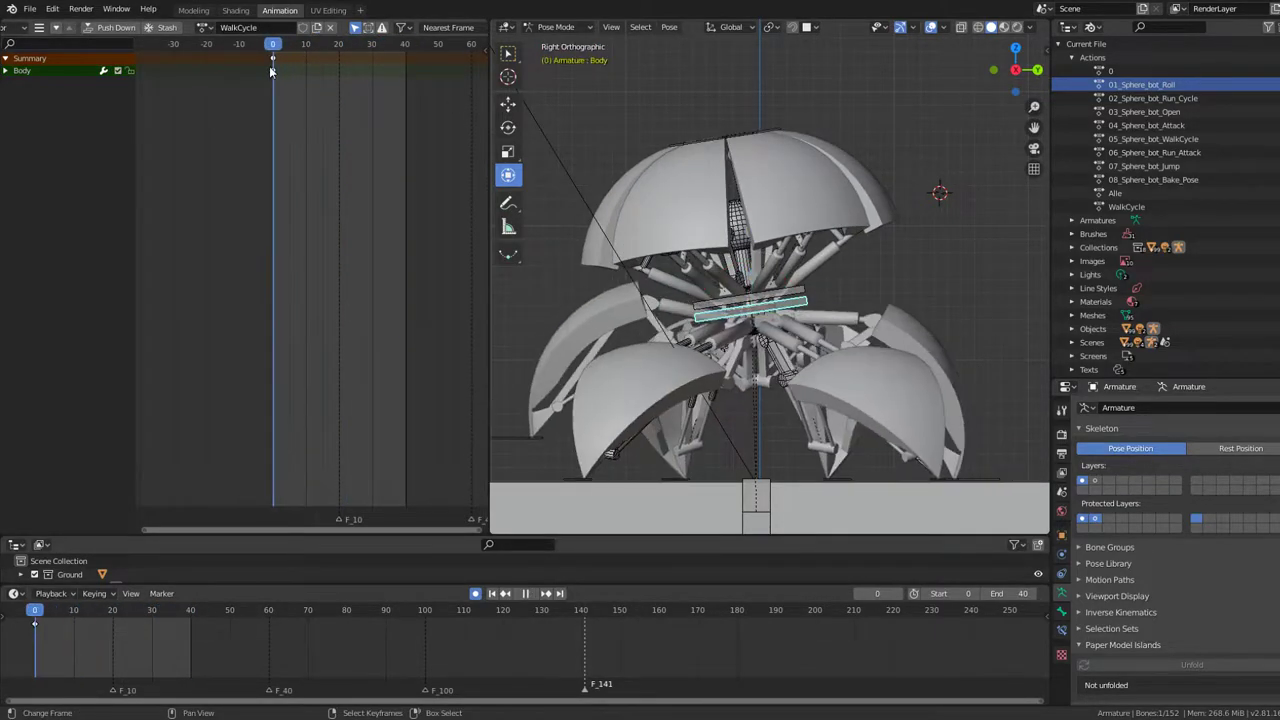
left_click(946, 233)
scroll(706, 217, "down", 4)
middle_click_drag(706, 217, 545, 240)
scroll(620, 230, "up", 4)
key("KP_3")
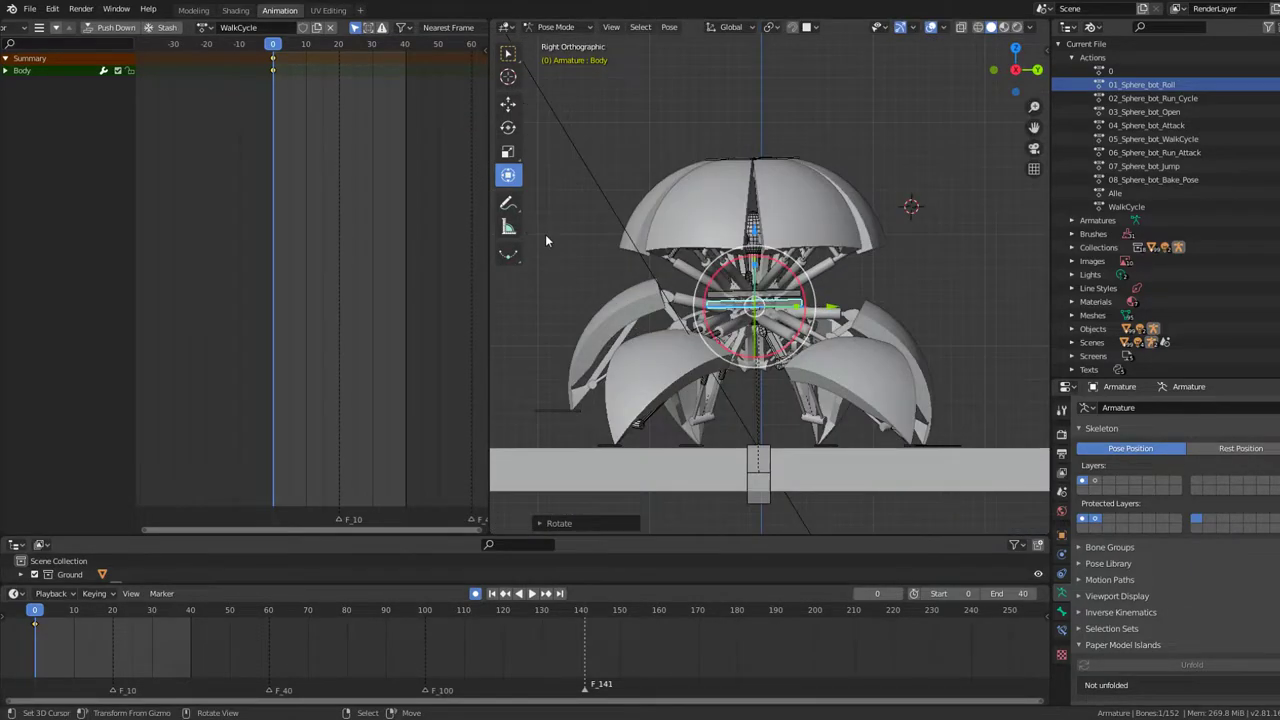
scroll(545, 240, "up", 2)
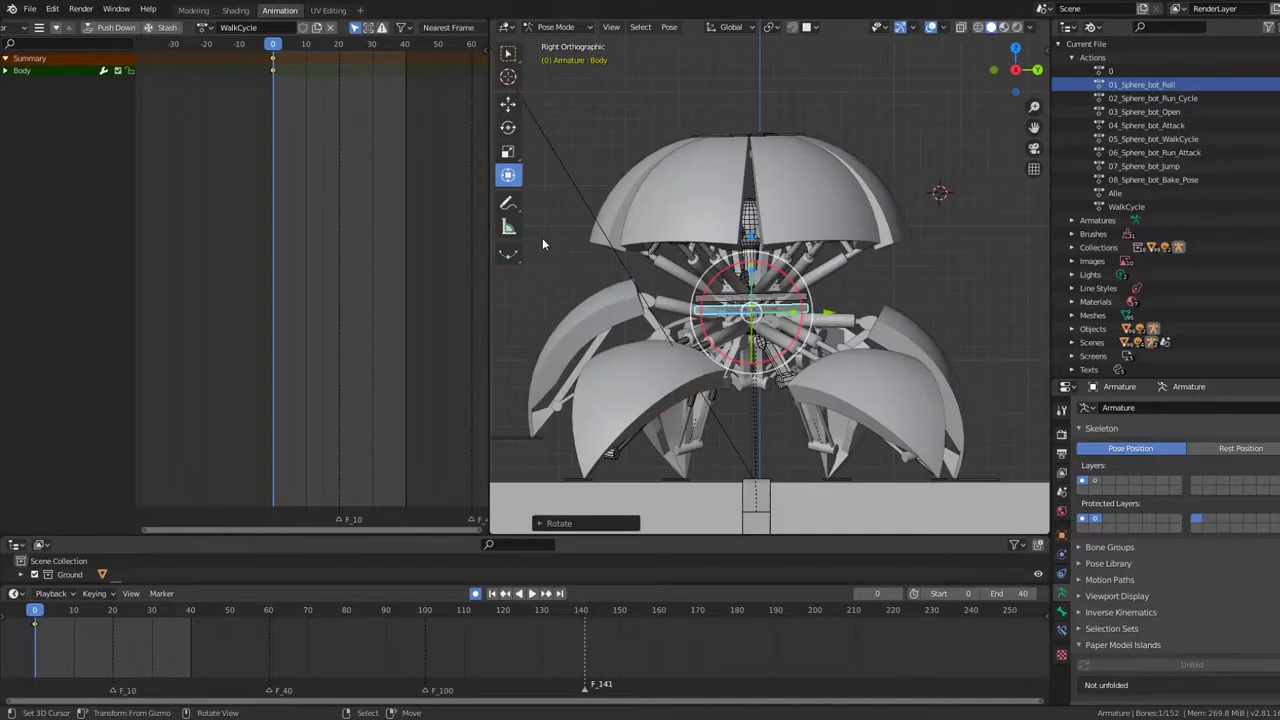
scroll(690, 220, "up", 2)
scroll(790, 191, "down", 1)
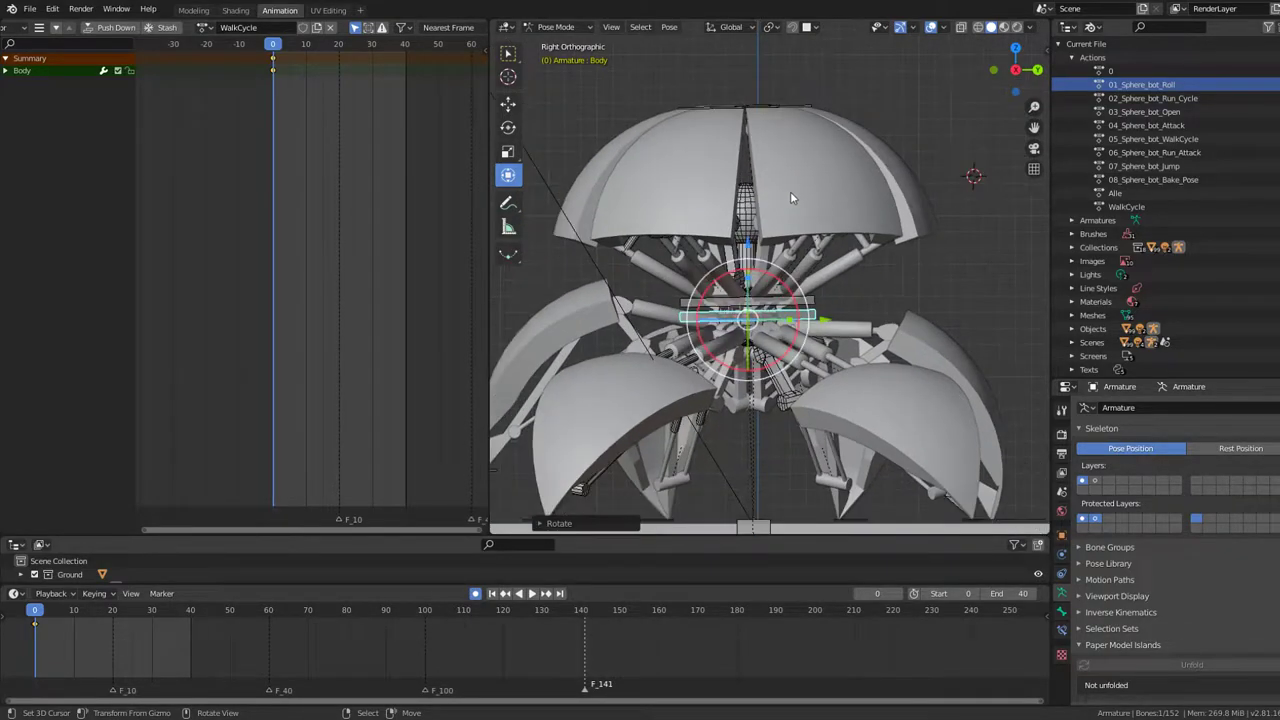
key("r")
left_click(803, 195)
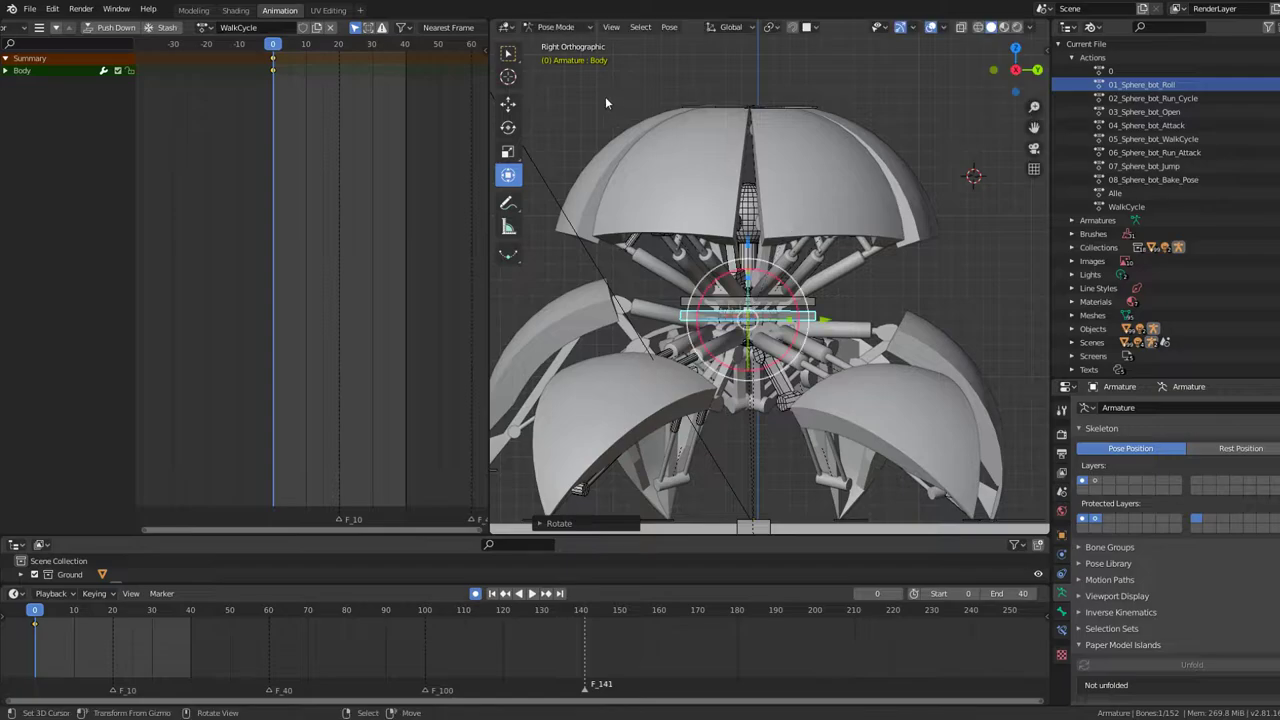
left_click(561, 42)
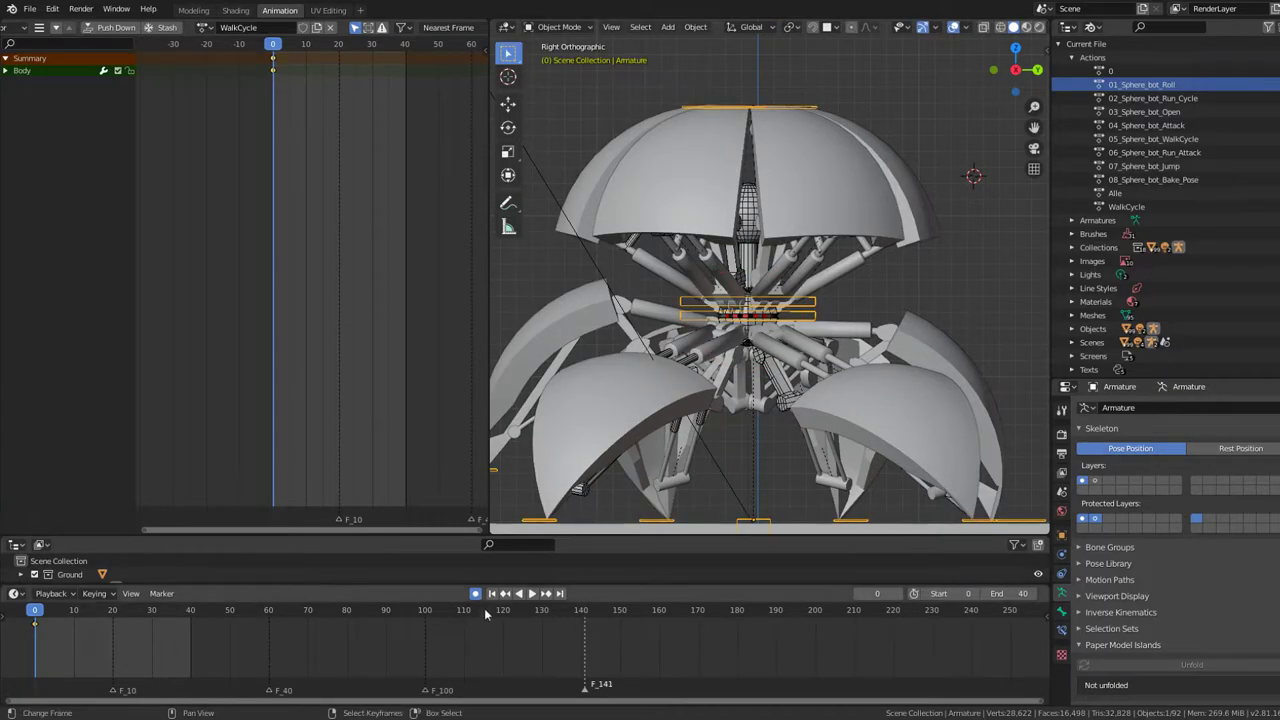
- Clear the armature's location with Alt+G and reselect the armature
key("alt+g")
scroll(790, 435, "down", 3)
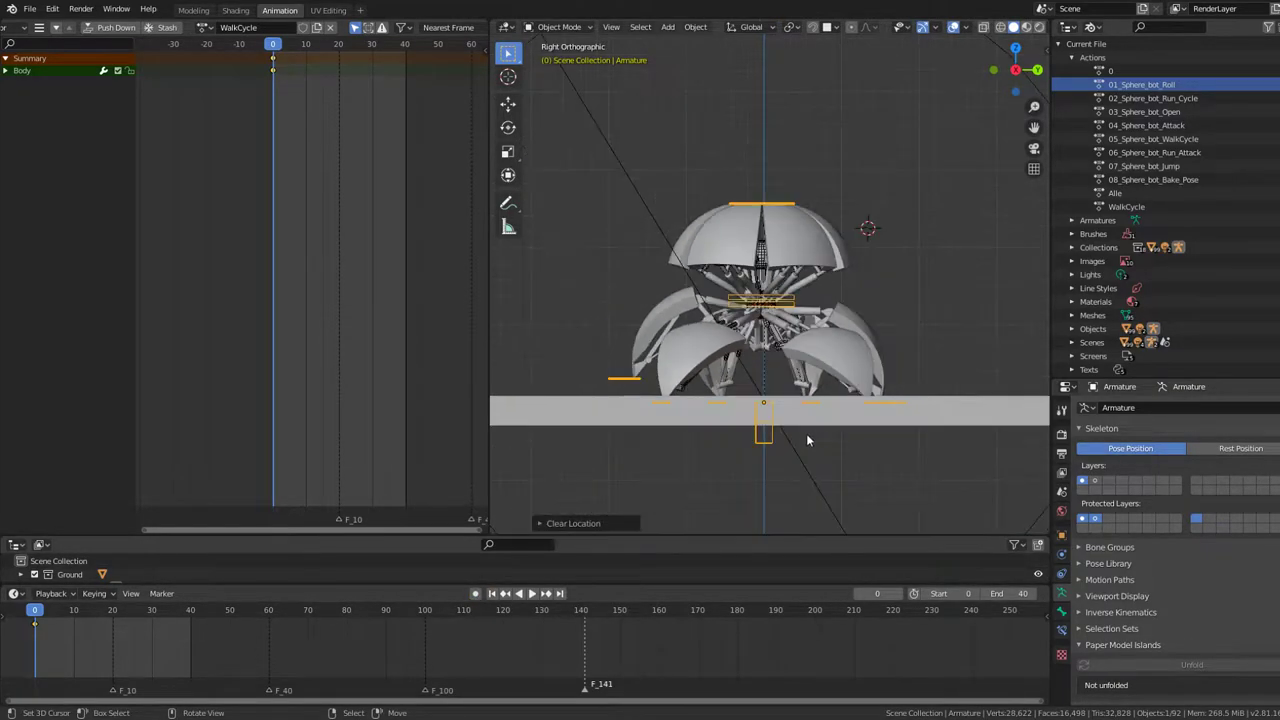
left_click(894, 428)
scroll(875, 399, "up", 2)
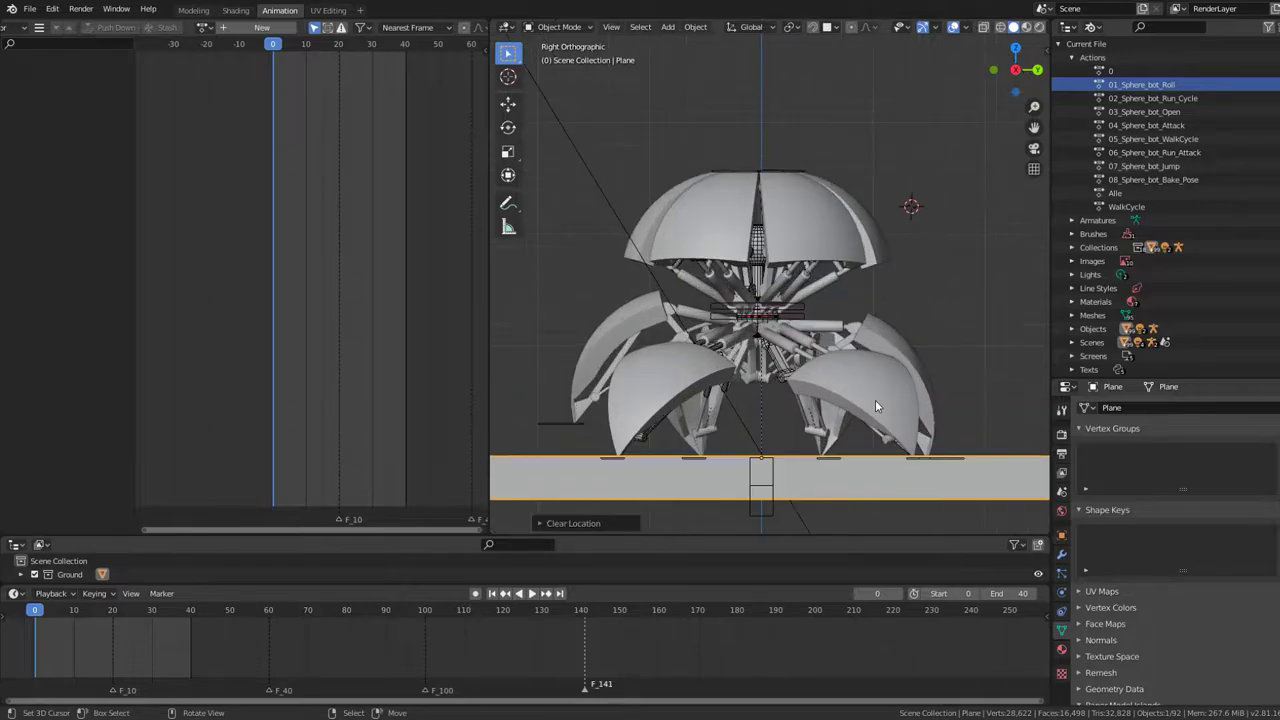
scroll(816, 409, "up", 1)
left_click(736, 457)
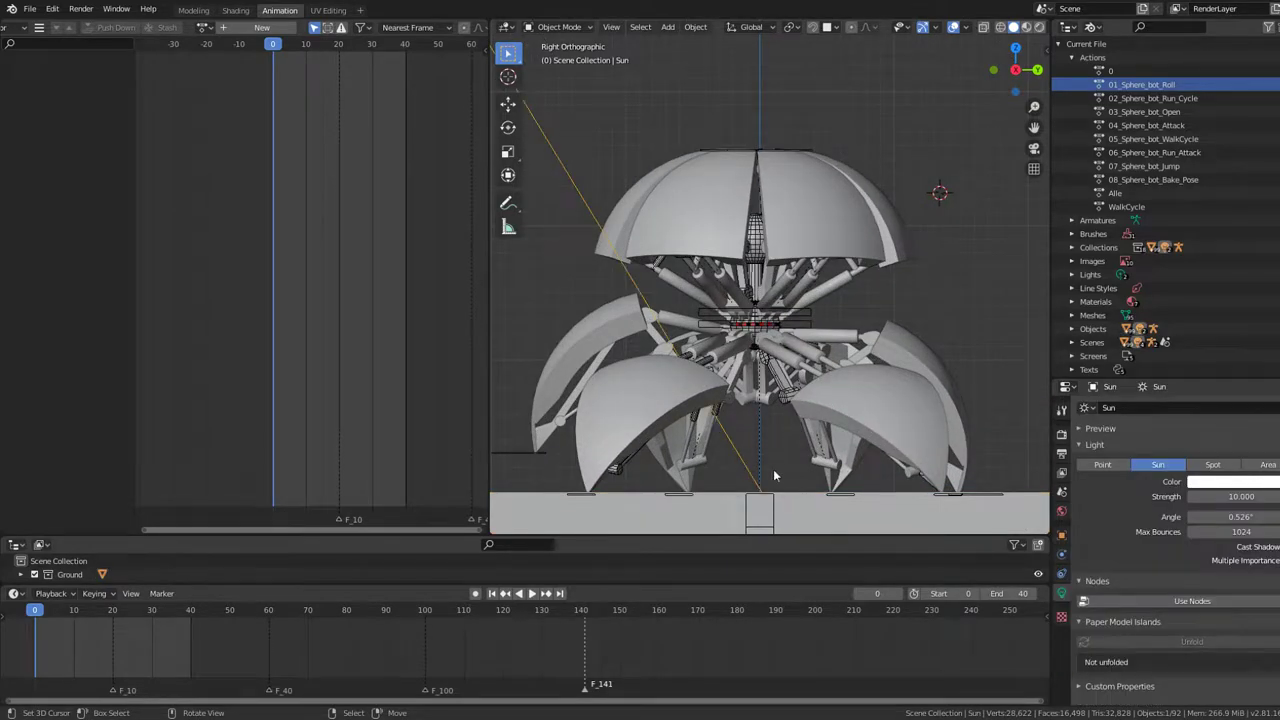
left_click(762, 501)
key("space")
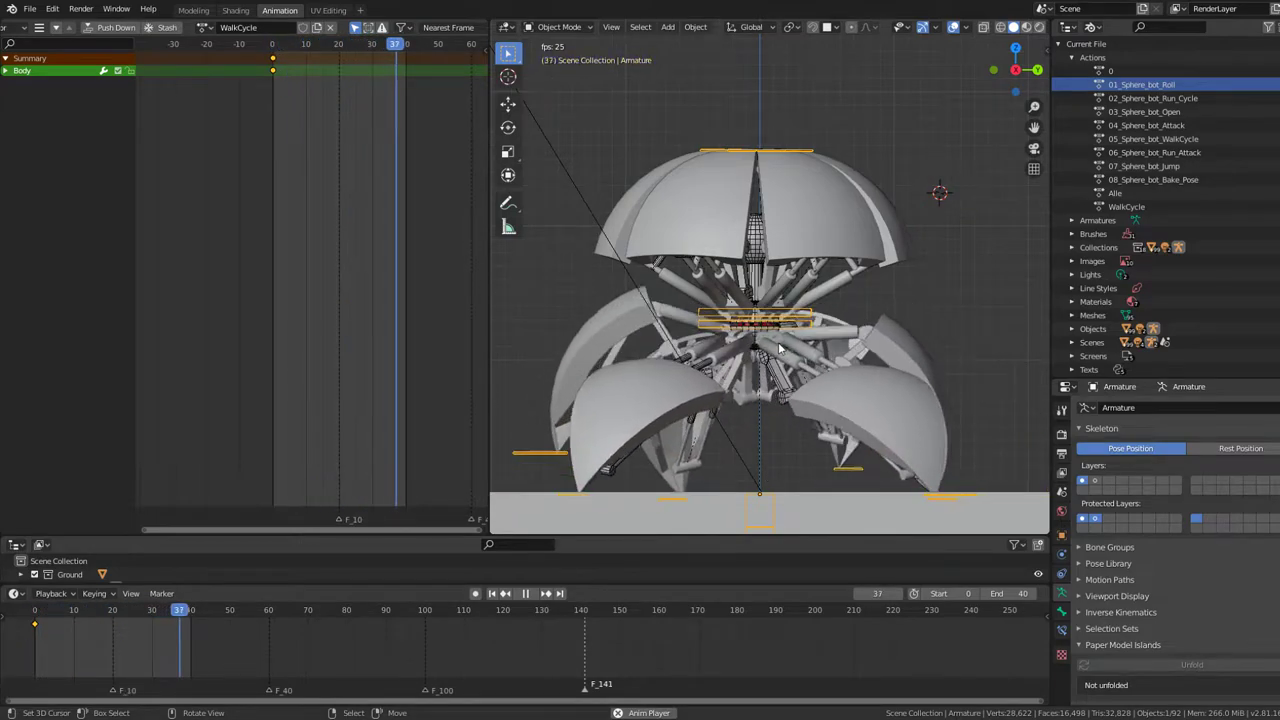
- Duplicate the frame-0 Body keyframe to frames 40 and 20
key("shift+d")
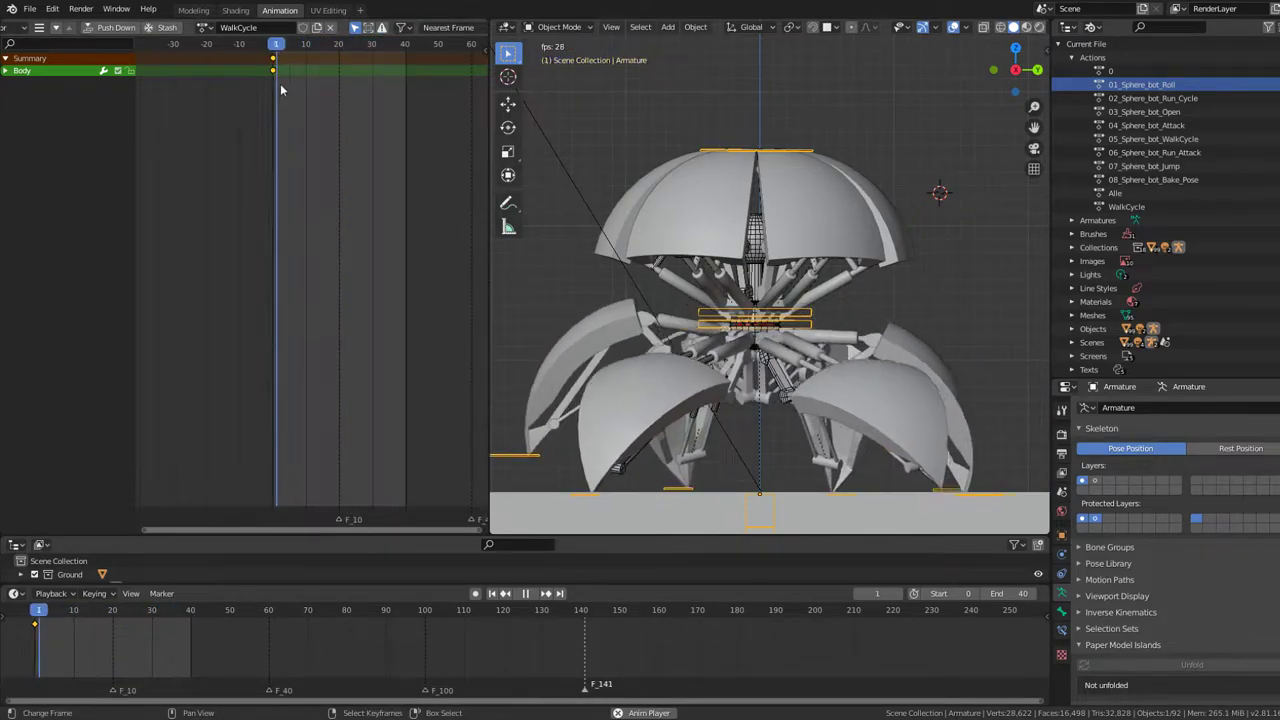
left_click(411, 113)
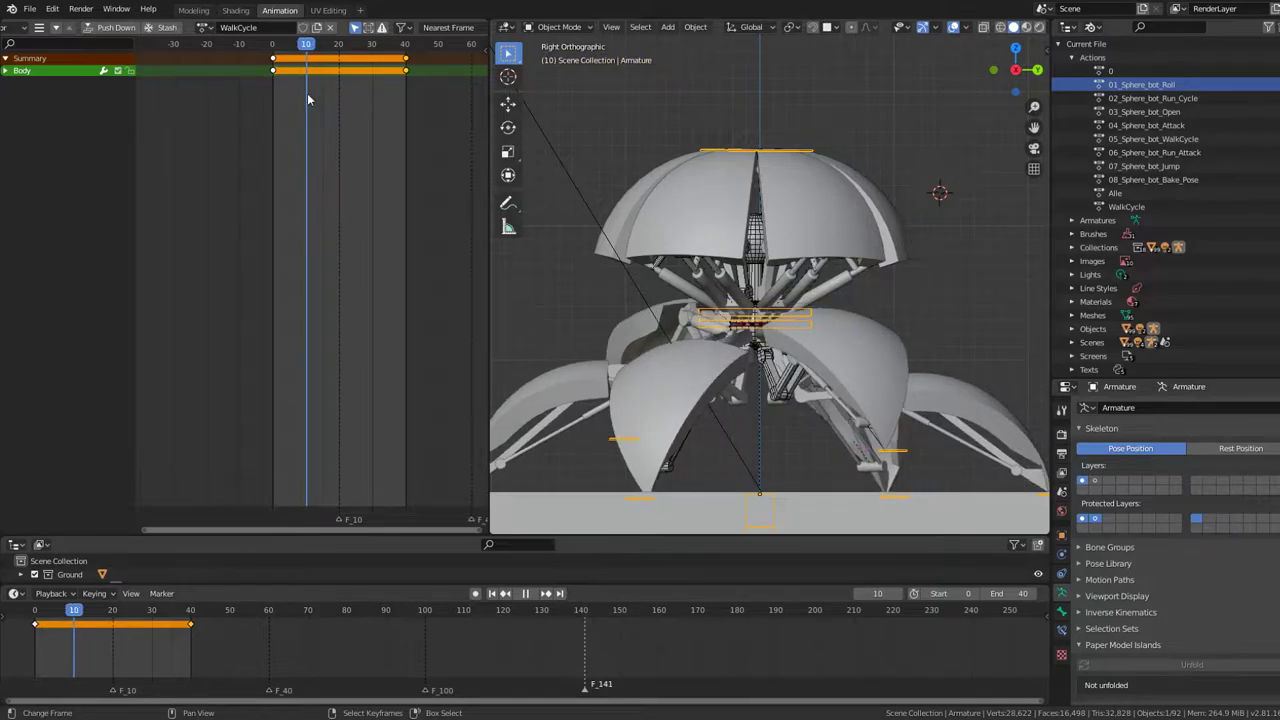
left_click(266, 97)
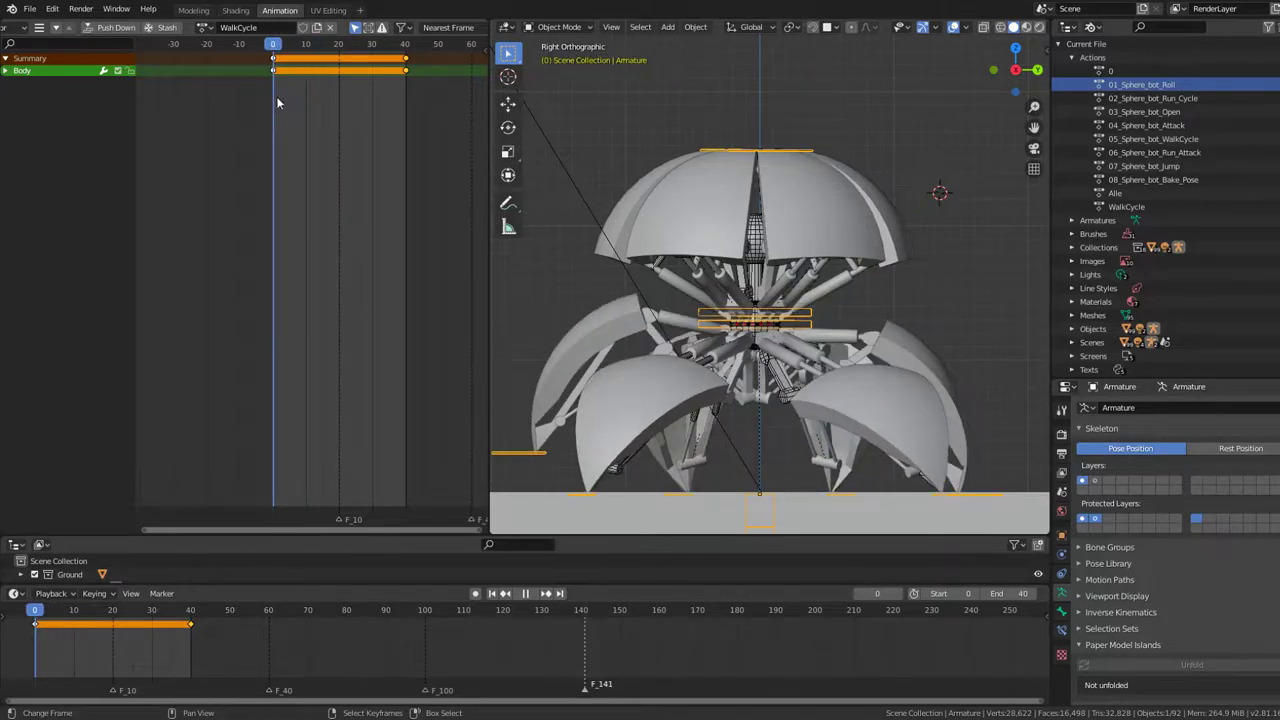
left_click_drag(276, 96, 314, 98)
key("space")
key("g")
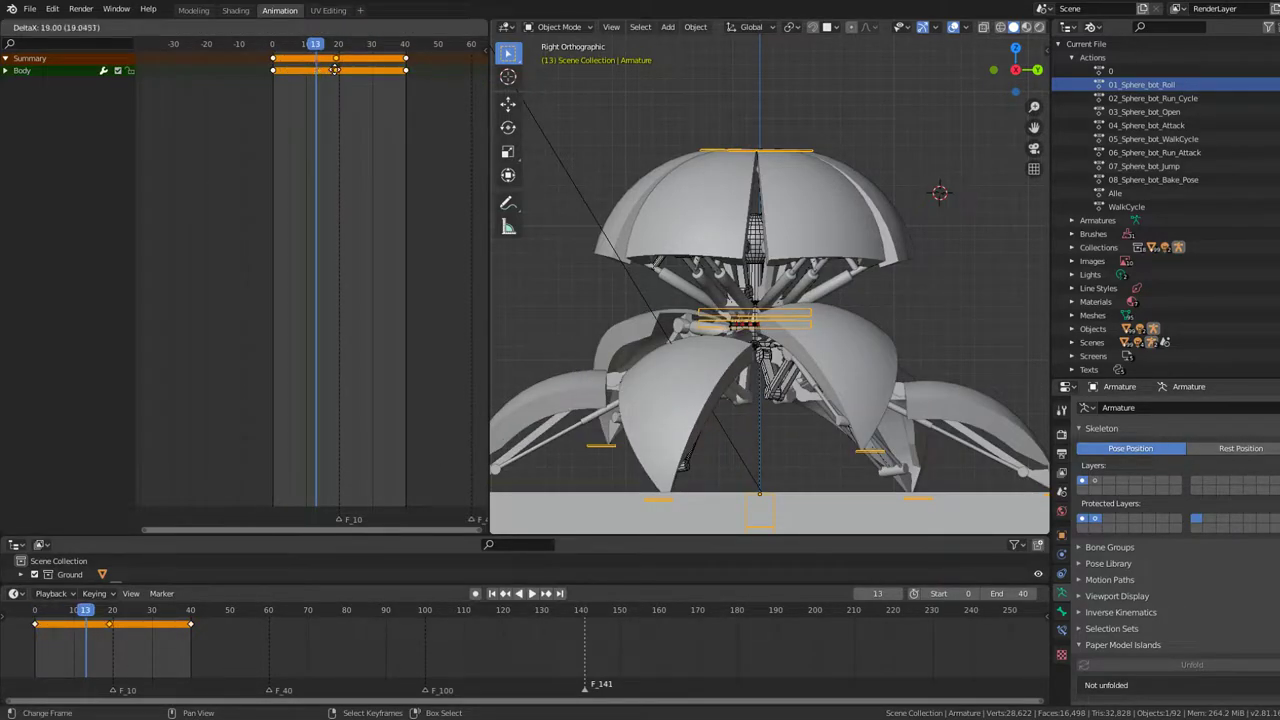
left_click(306, 83)
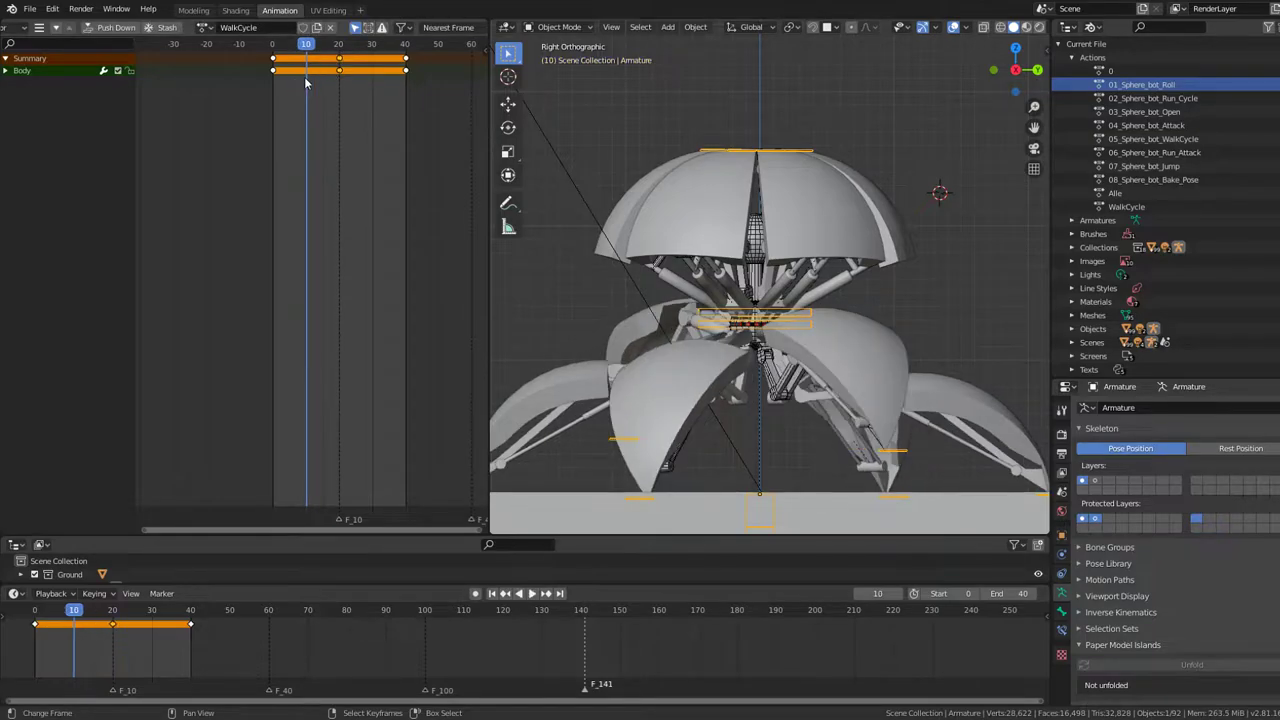
- Reselect the robot's armature and switch it into Pose Mode
left_click(775, 328)
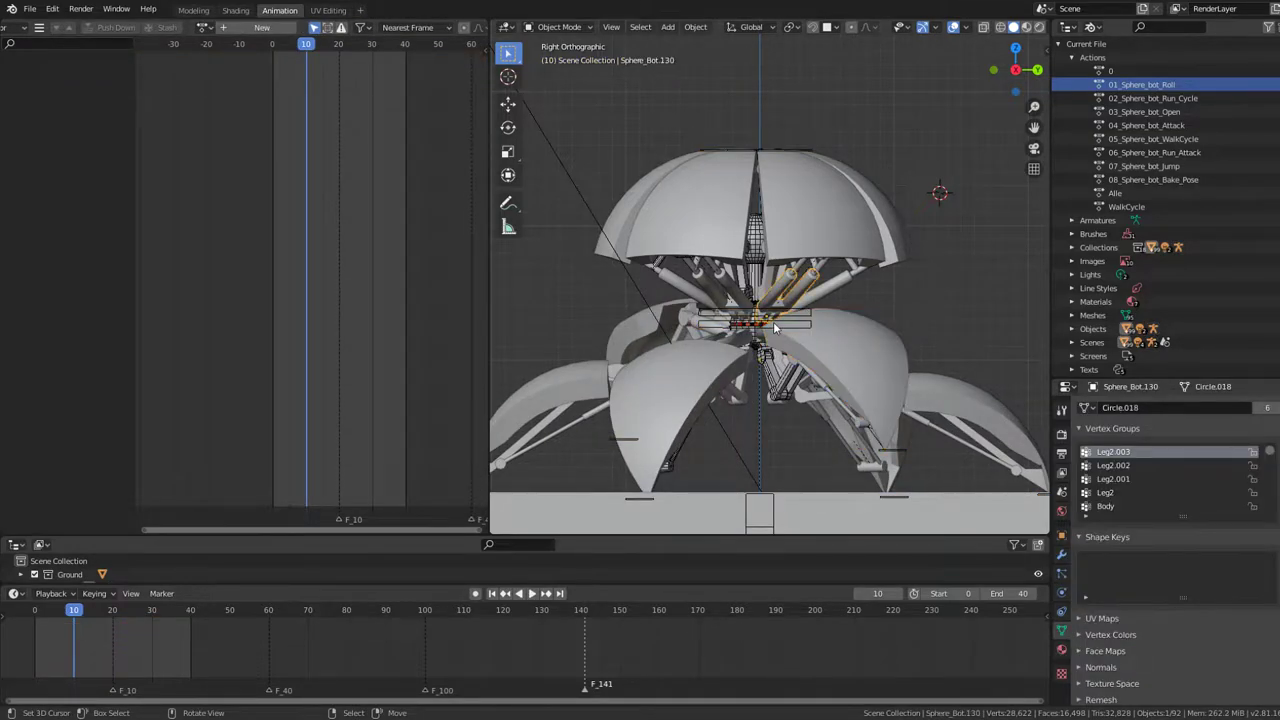
left_click(771, 328)
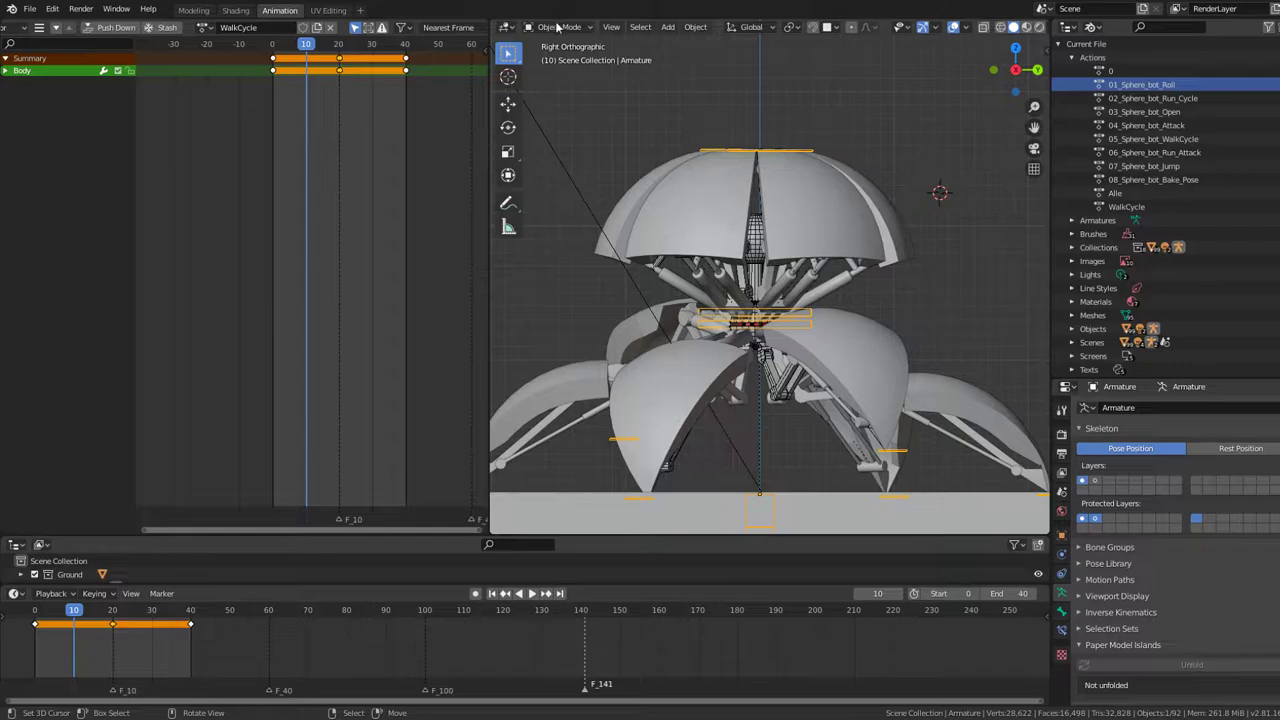
left_click(564, 75)
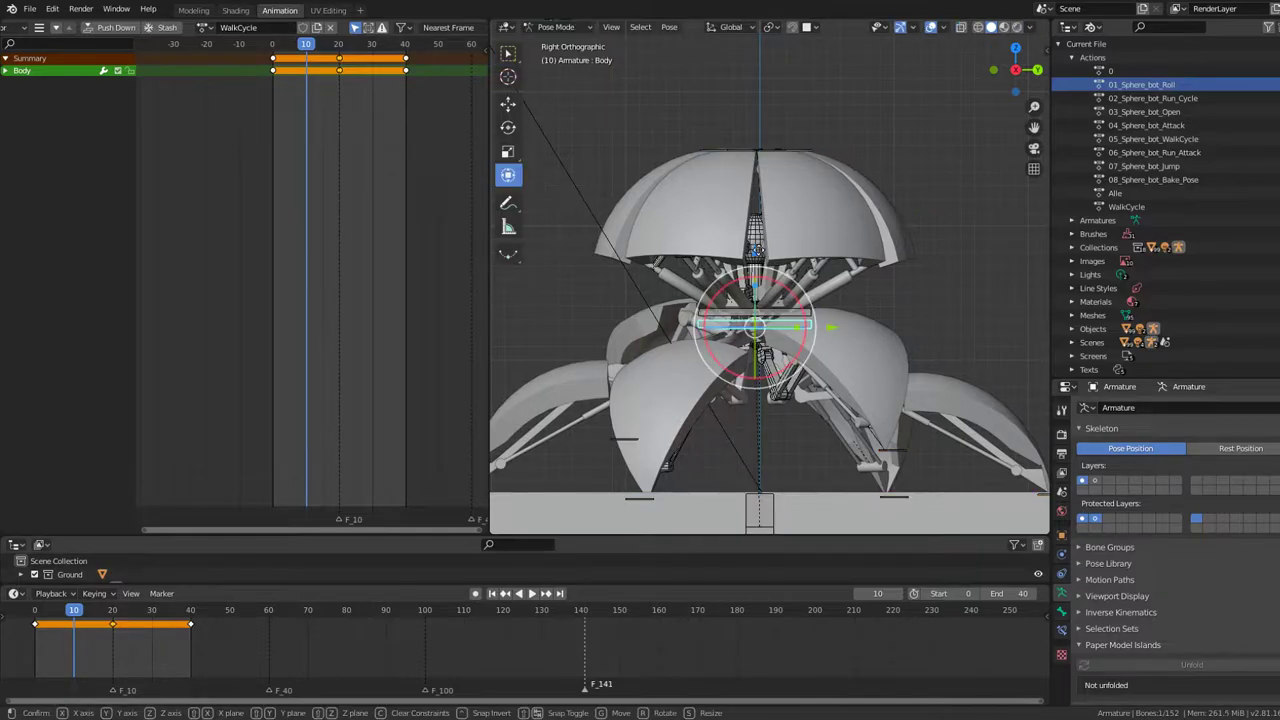
- Nudge the Body bone down, return to Right Ortho view, and test playback from frame 0
left_click_drag(756, 250, 758, 259)
mouse_move(758, 259)
middle_mouse_down()
mouse_move(779, 215)
mouse_move(701, 252)
middle_mouse_up()
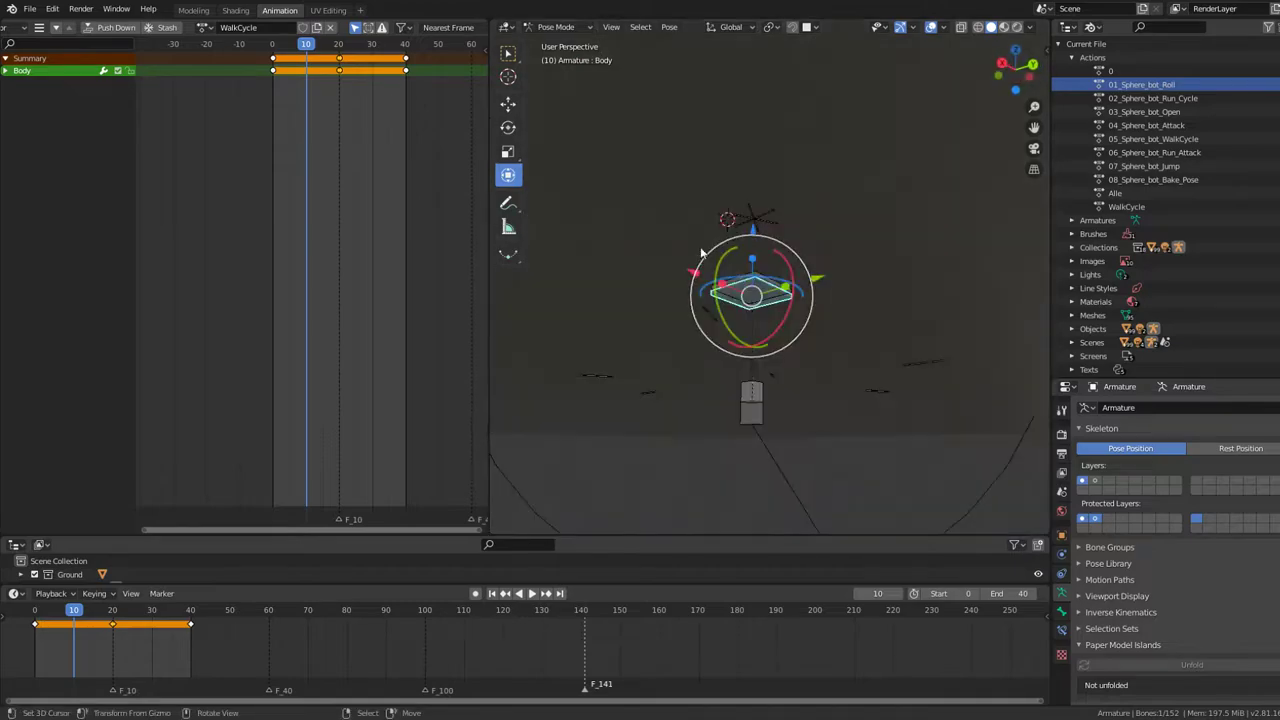
key("KP_3")
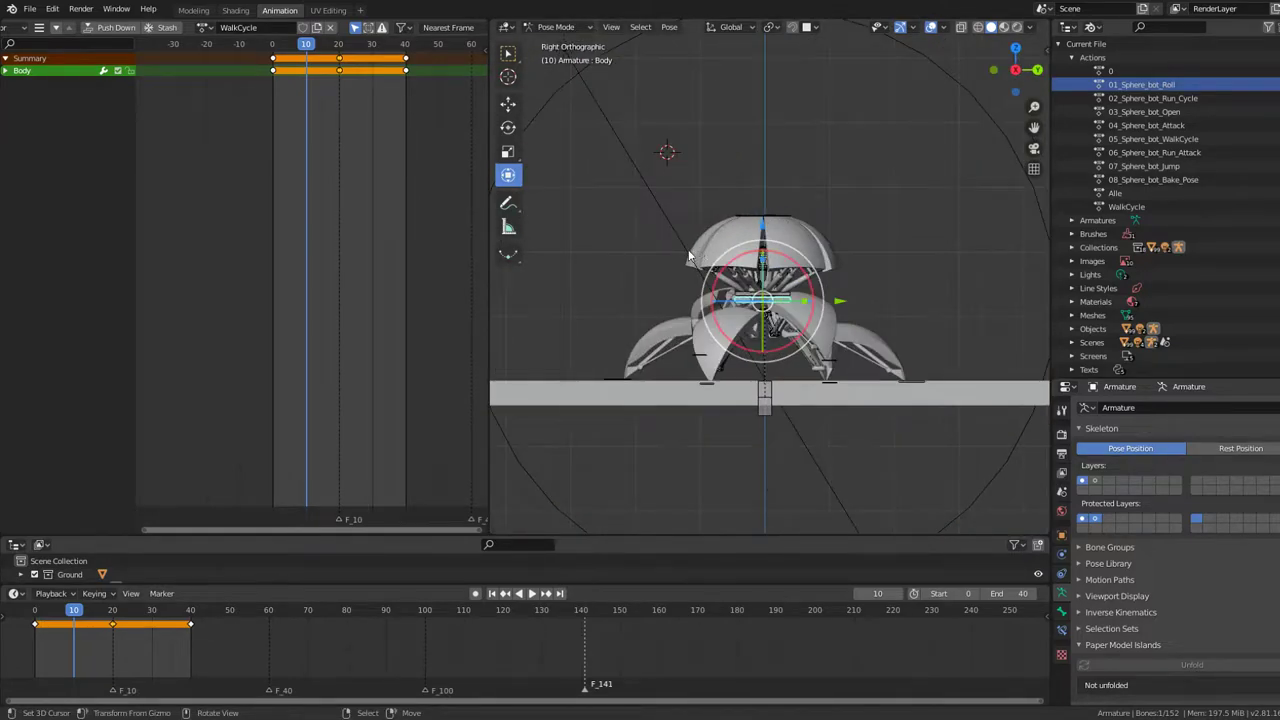
scroll(350, 57, "up", 2)
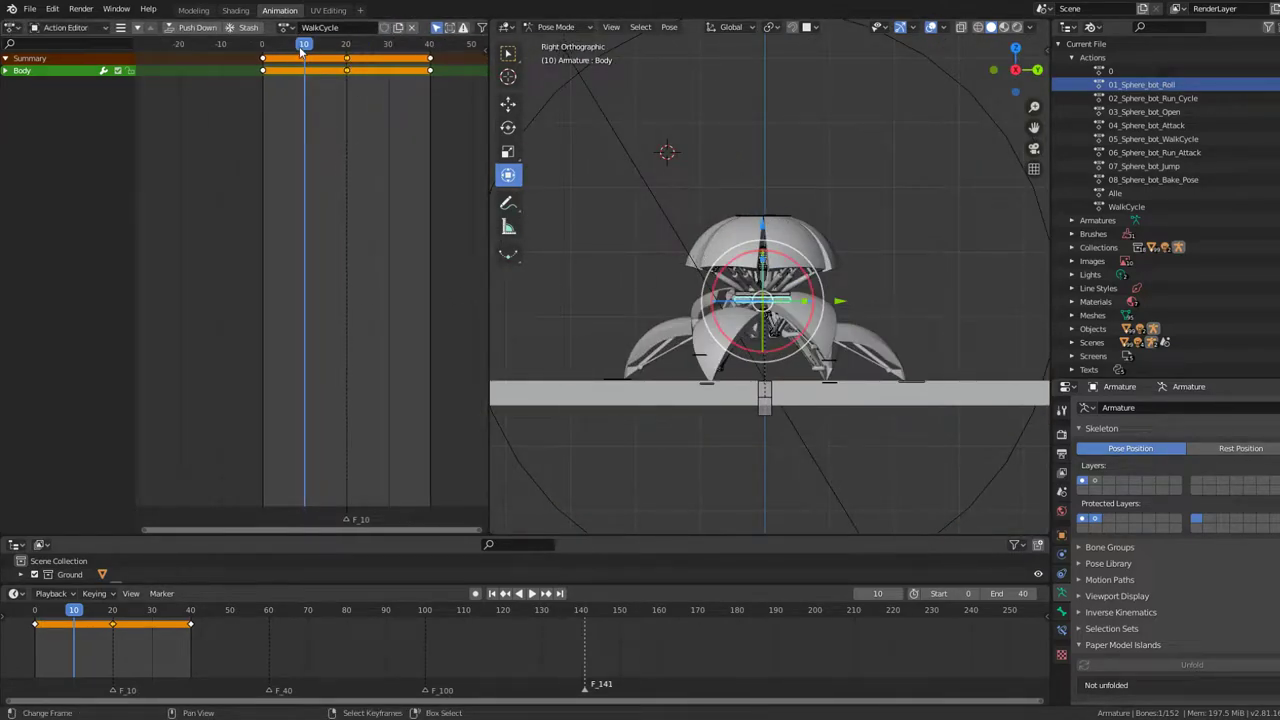
key("space")
mouse_move(302, 52)
left_mouse_down()
mouse_move(255, 62)
mouse_move(275, 68)
left_mouse_up()
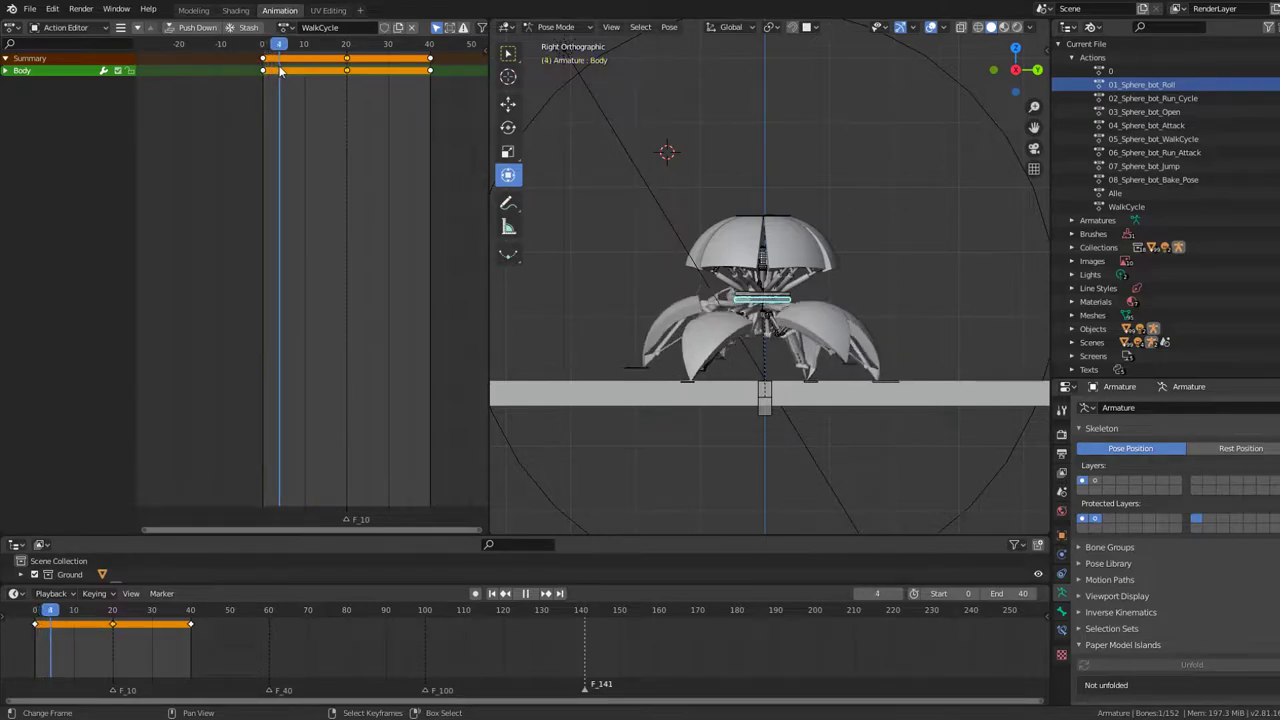
key("space")
scroll(749, 309, "up", 2)
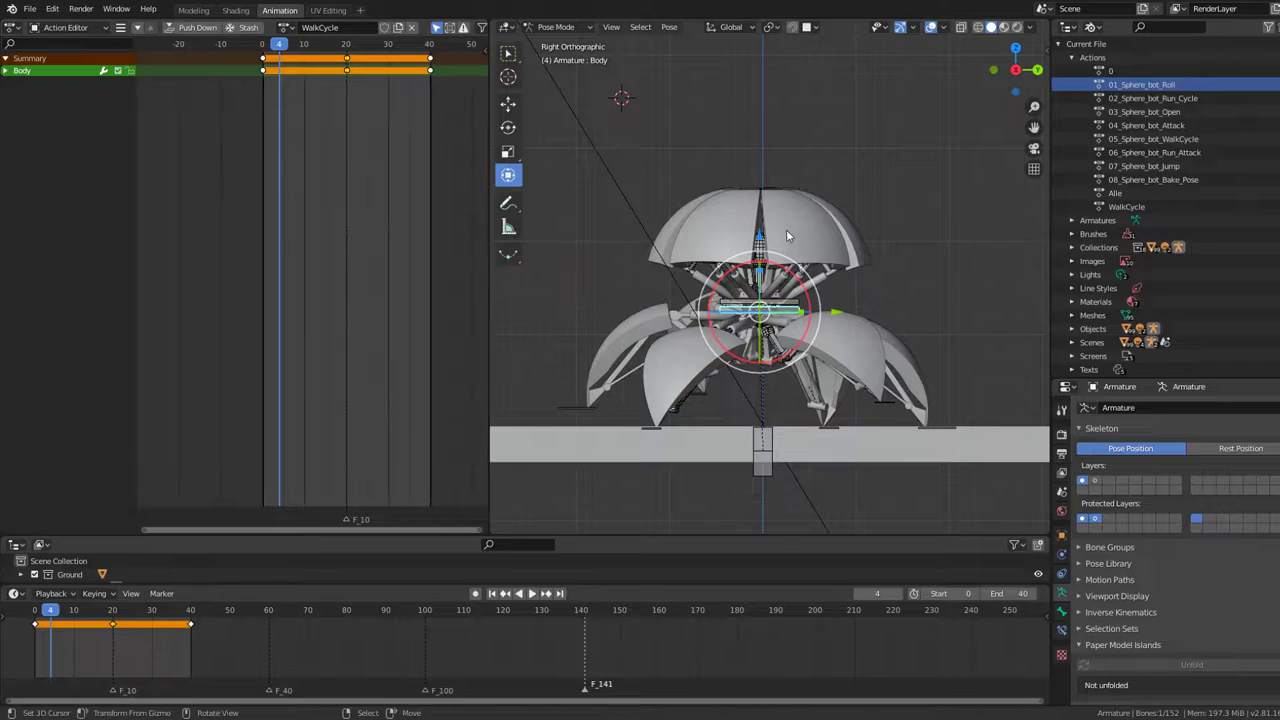
- Lower the Body bone along Z at frame 4 and play the WalkCycle loop
key("g")
key("z")
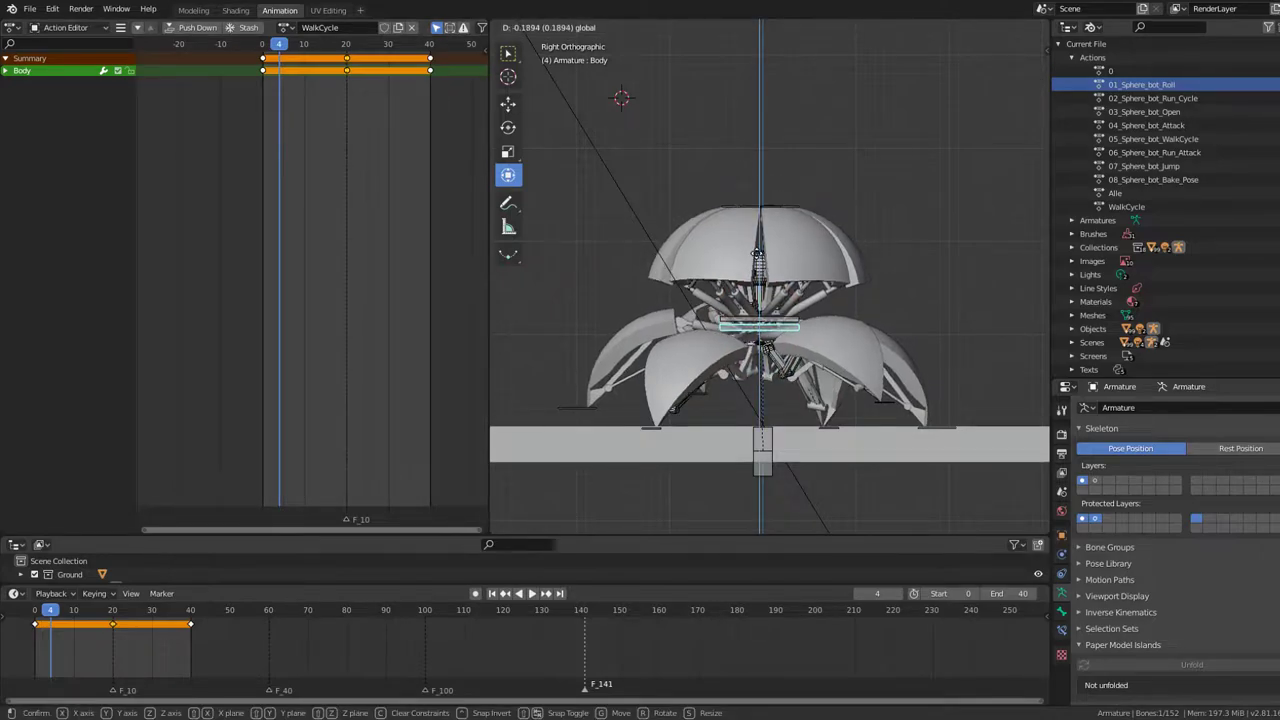
left_click(758, 258)
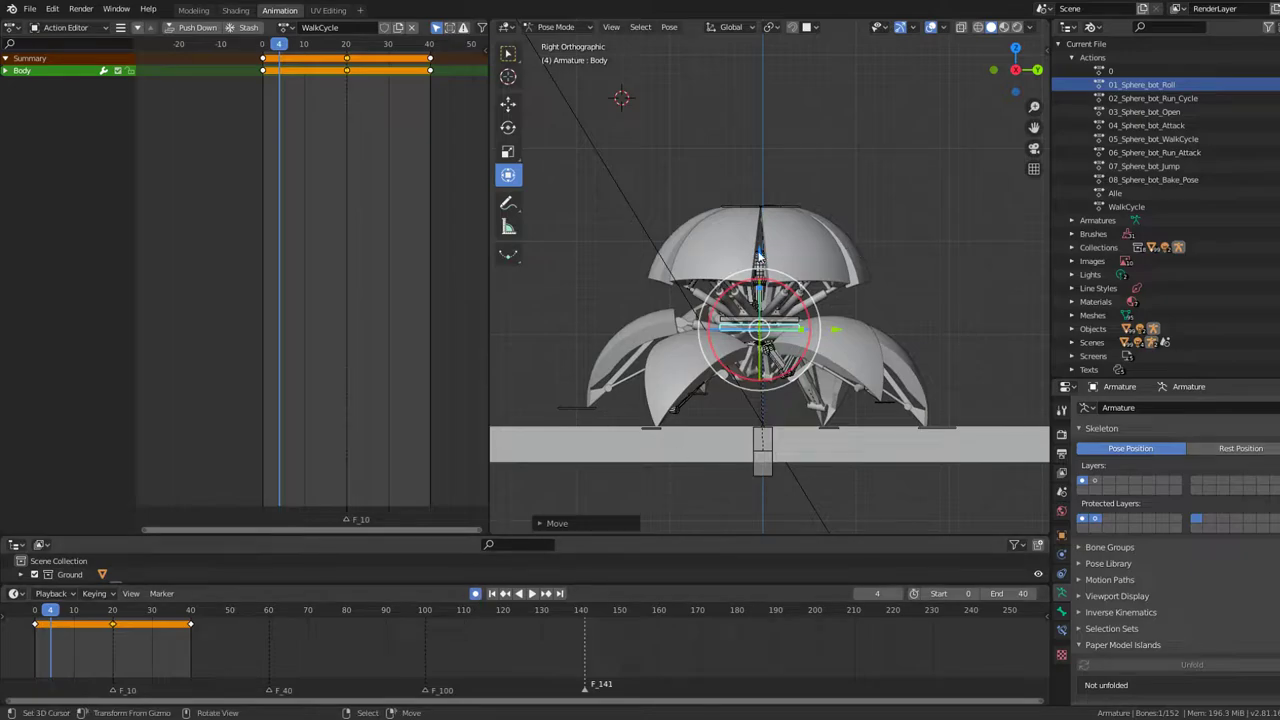
key("space")
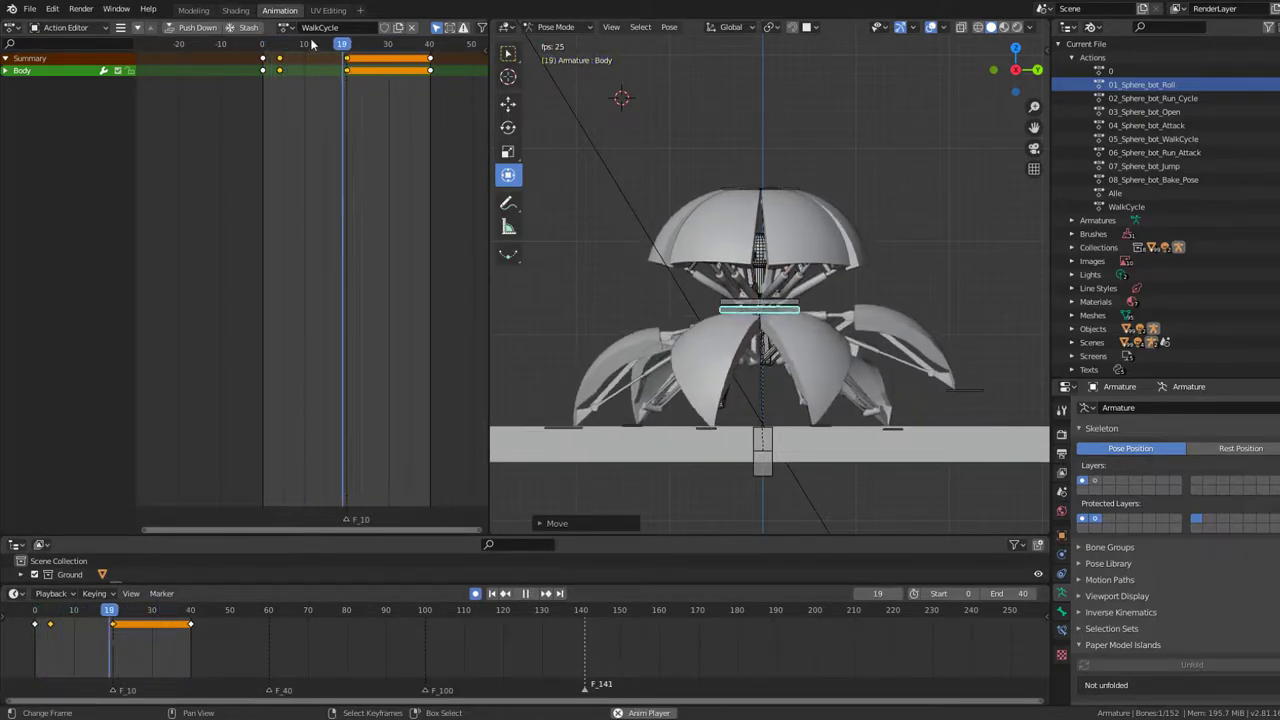
- Shift the selected WalkCycle keyframes later, then earlier, replaying the loop to check timing
left_click_drag(280, 62, 375, 93)
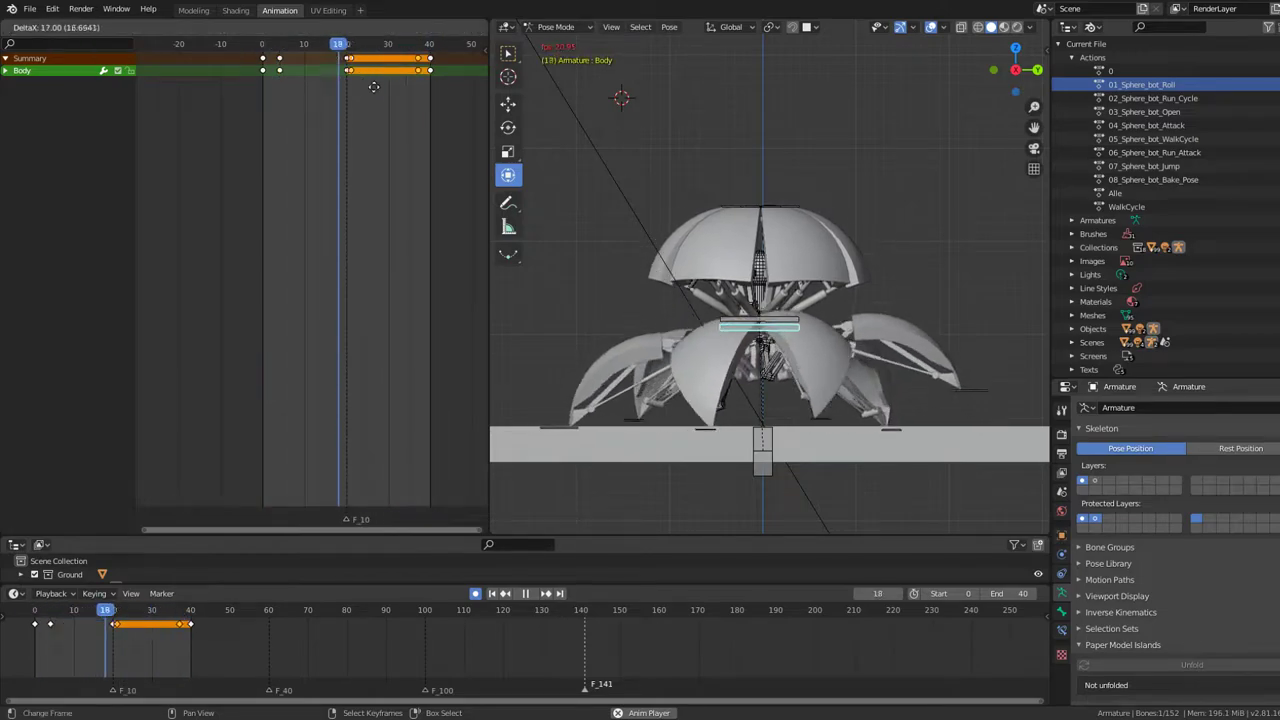
key("Escape")
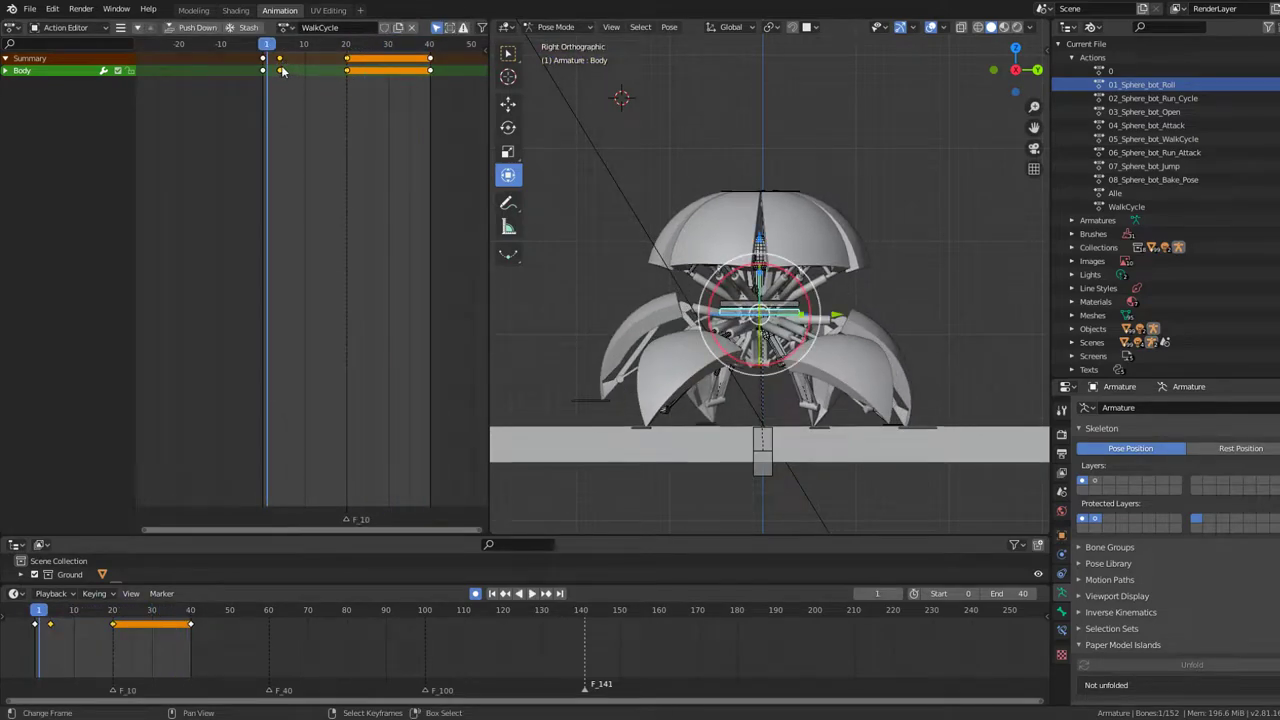
key("space")
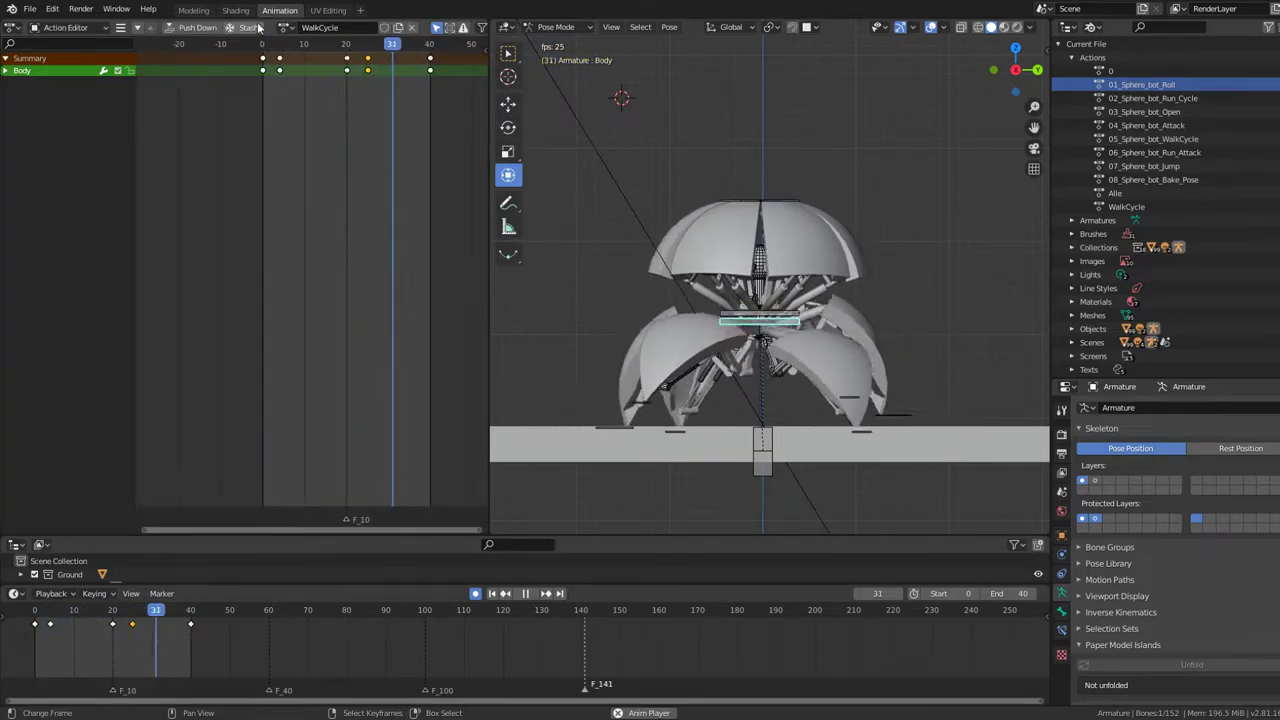
key("g")
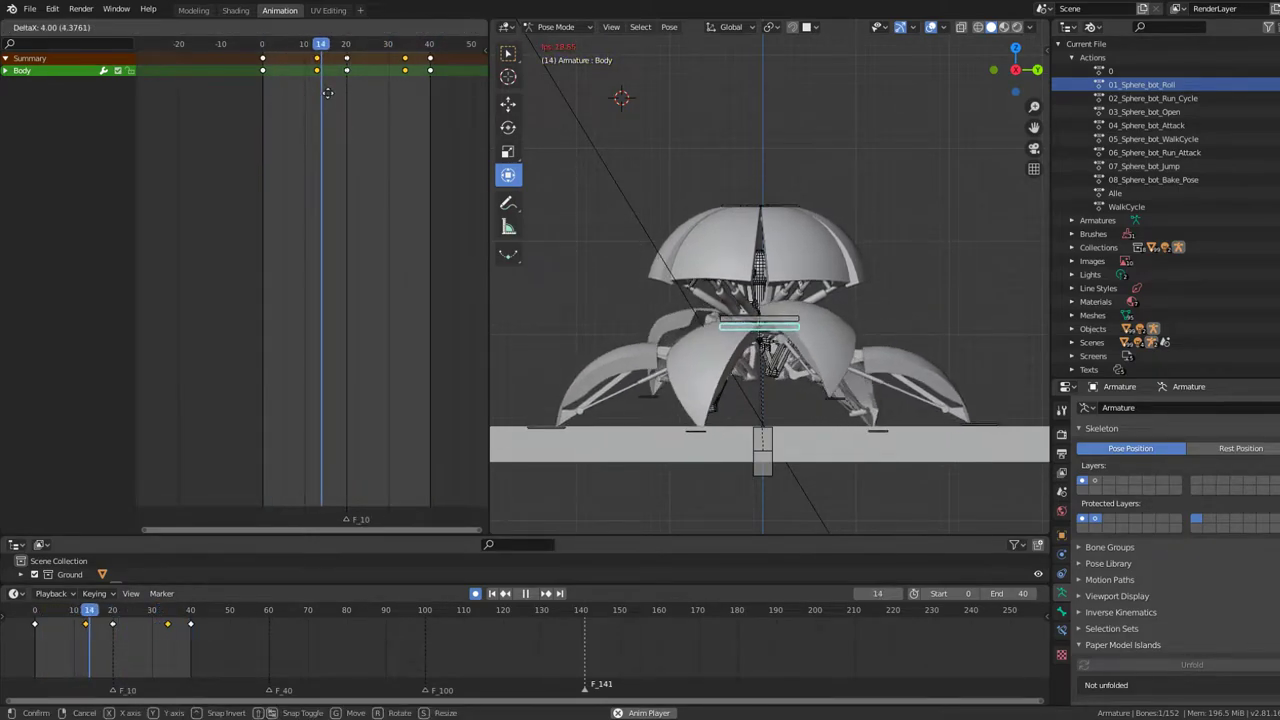
left_click(327, 98)
key("g")
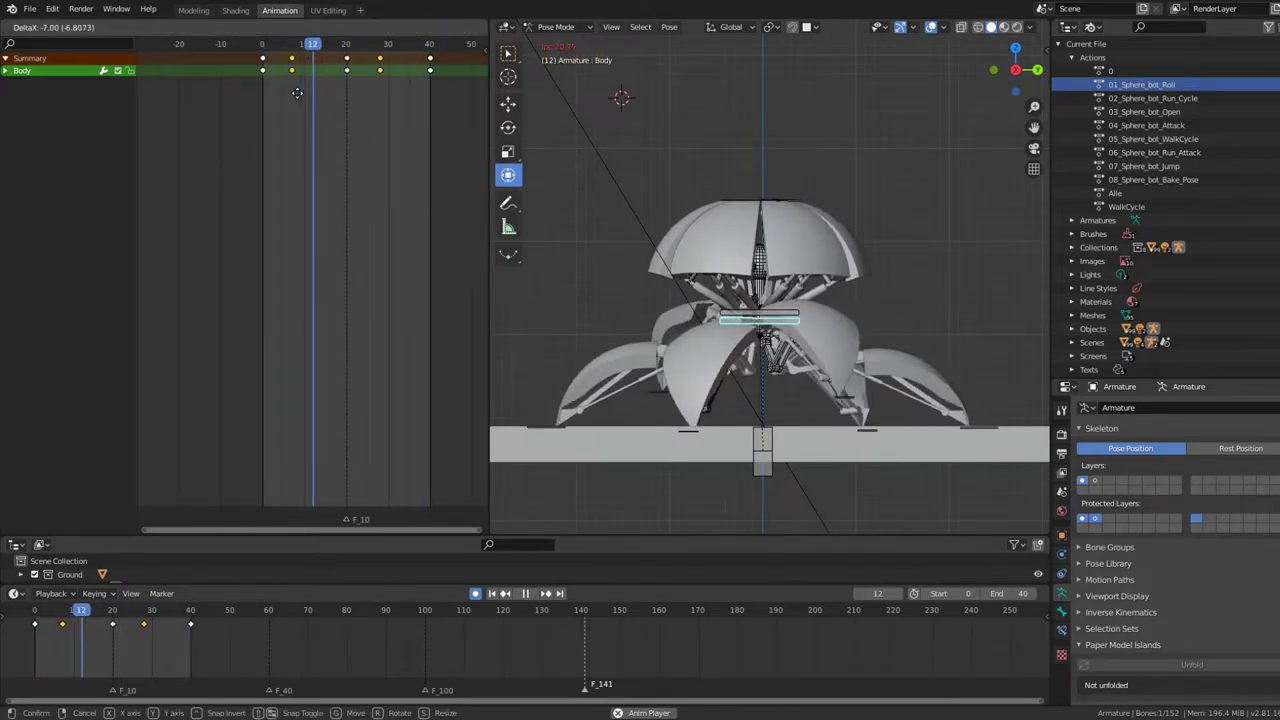
left_click(308, 97)
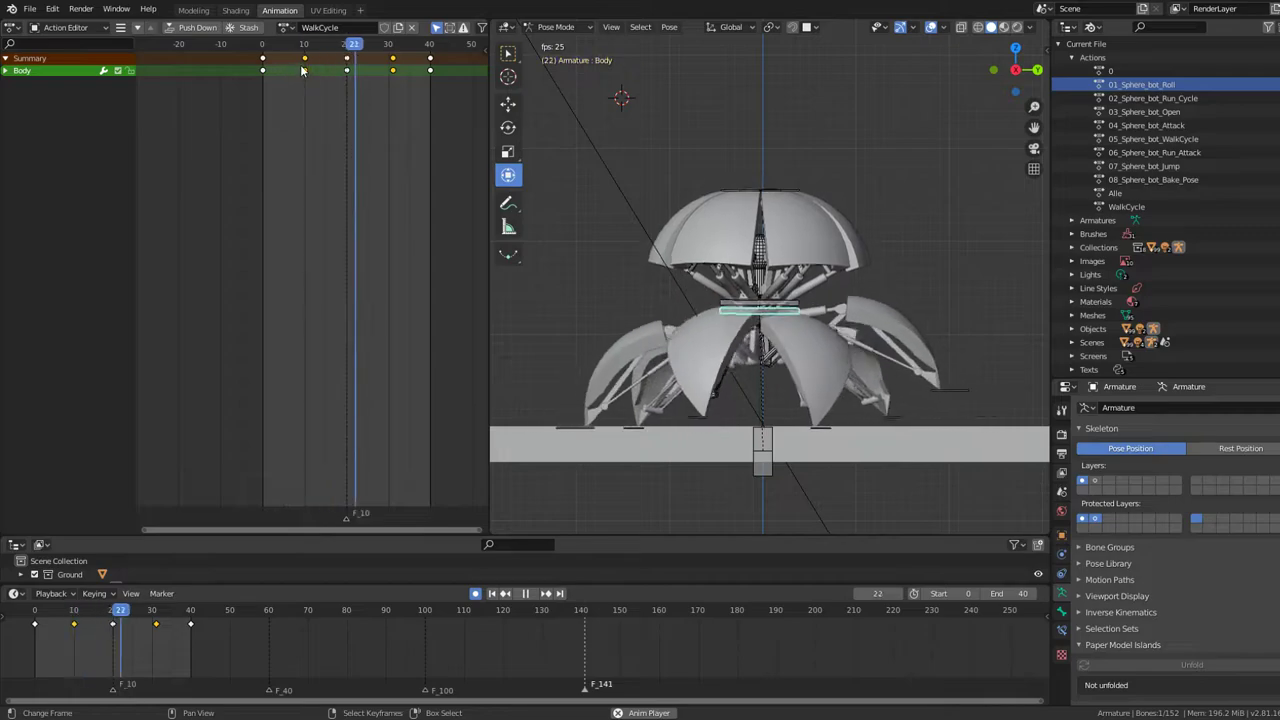
key("space")
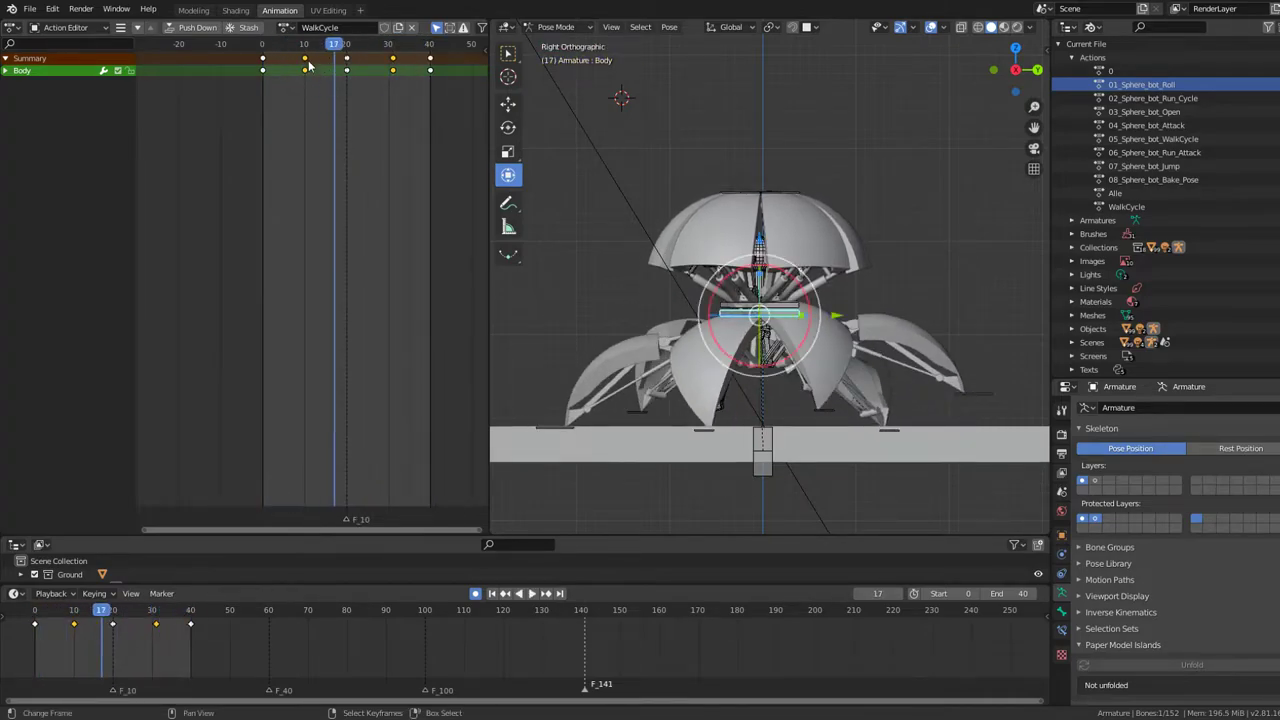
- Duplicate the frame-10 keyframe and shift keys so they fall every 10 frames from 0 to 50
key("shift+d")
left_click(261, 118)
key("g")
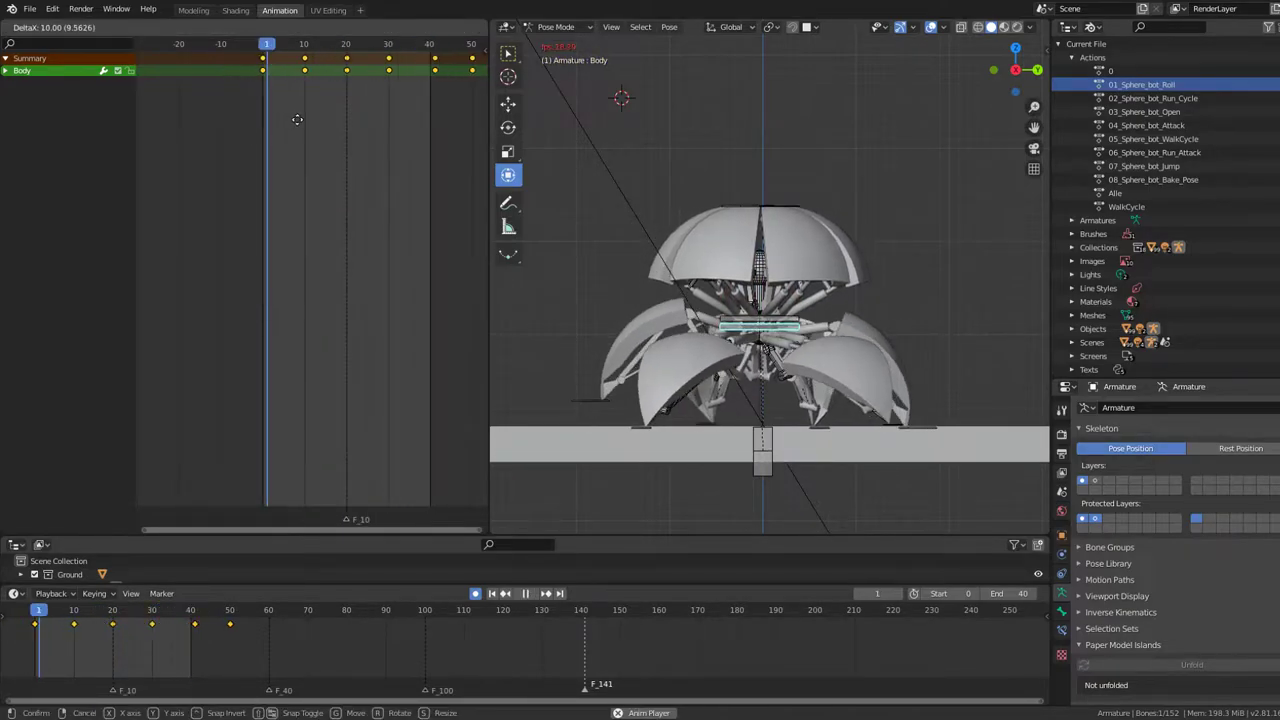
left_click(297, 119)
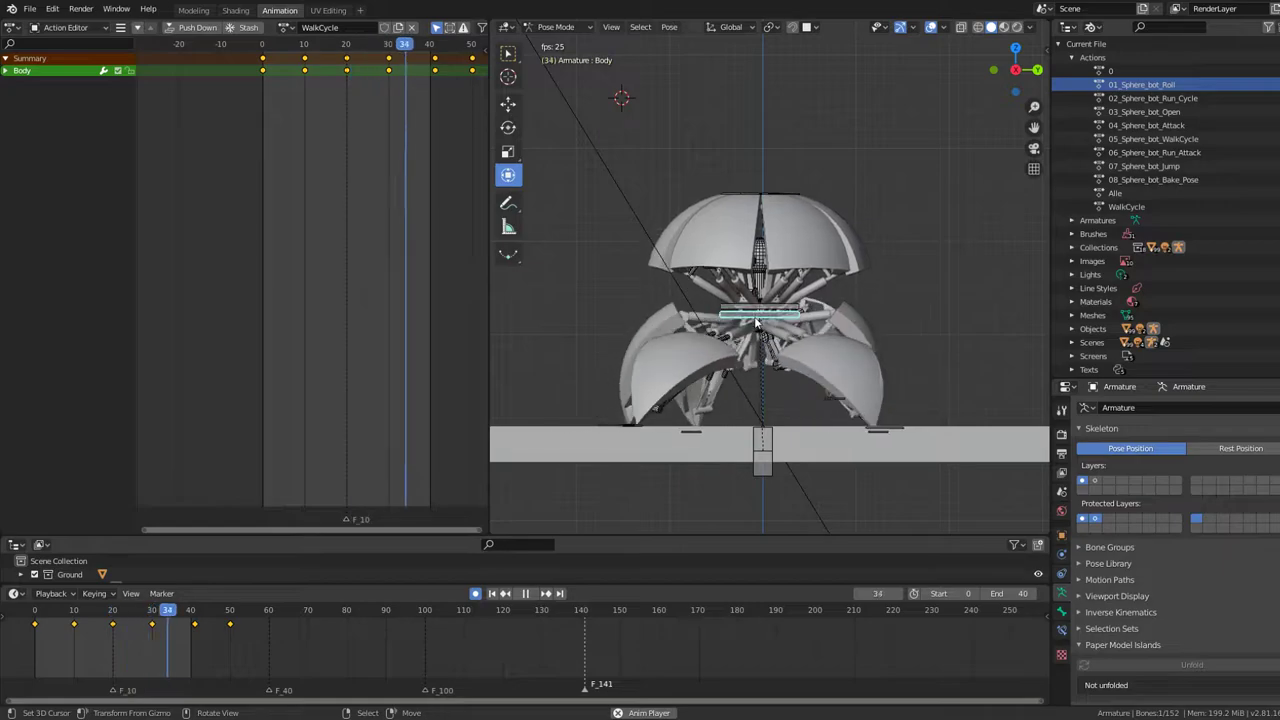
left_click(13, 28)
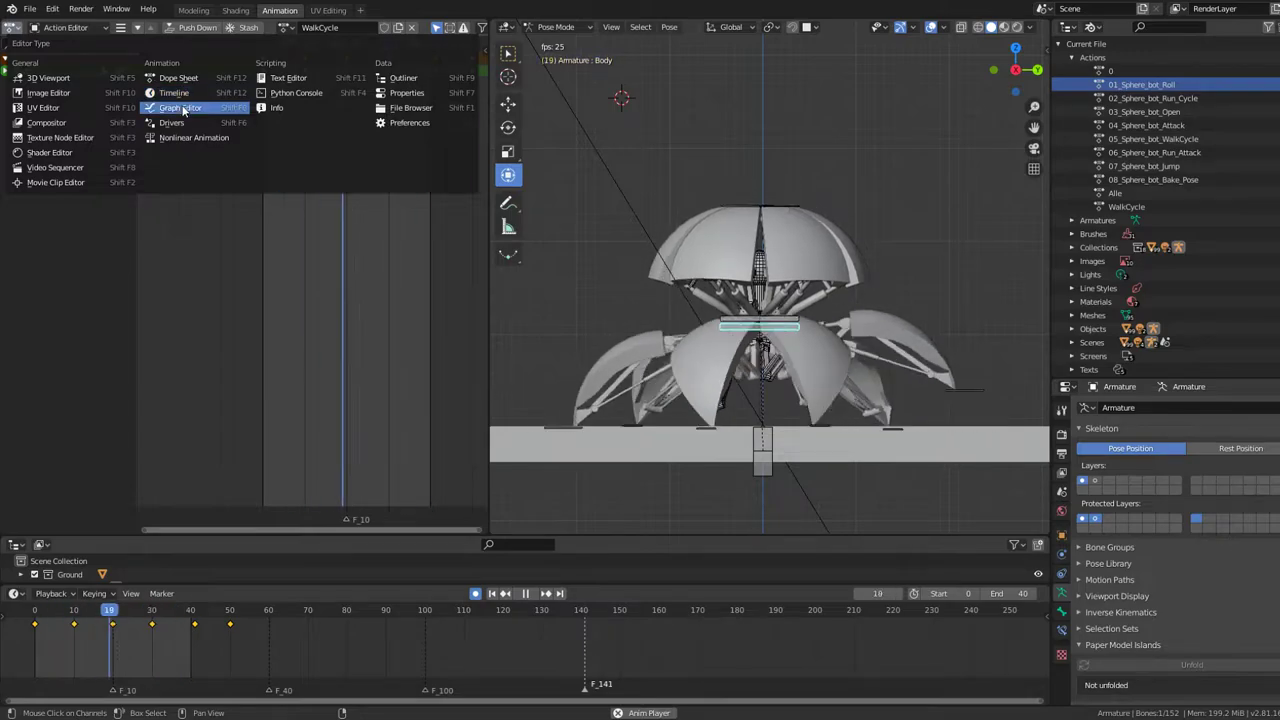
- Show the WalkCycle keys as Graph Editor curves with only the green bob curve selected
left_click(184, 107)
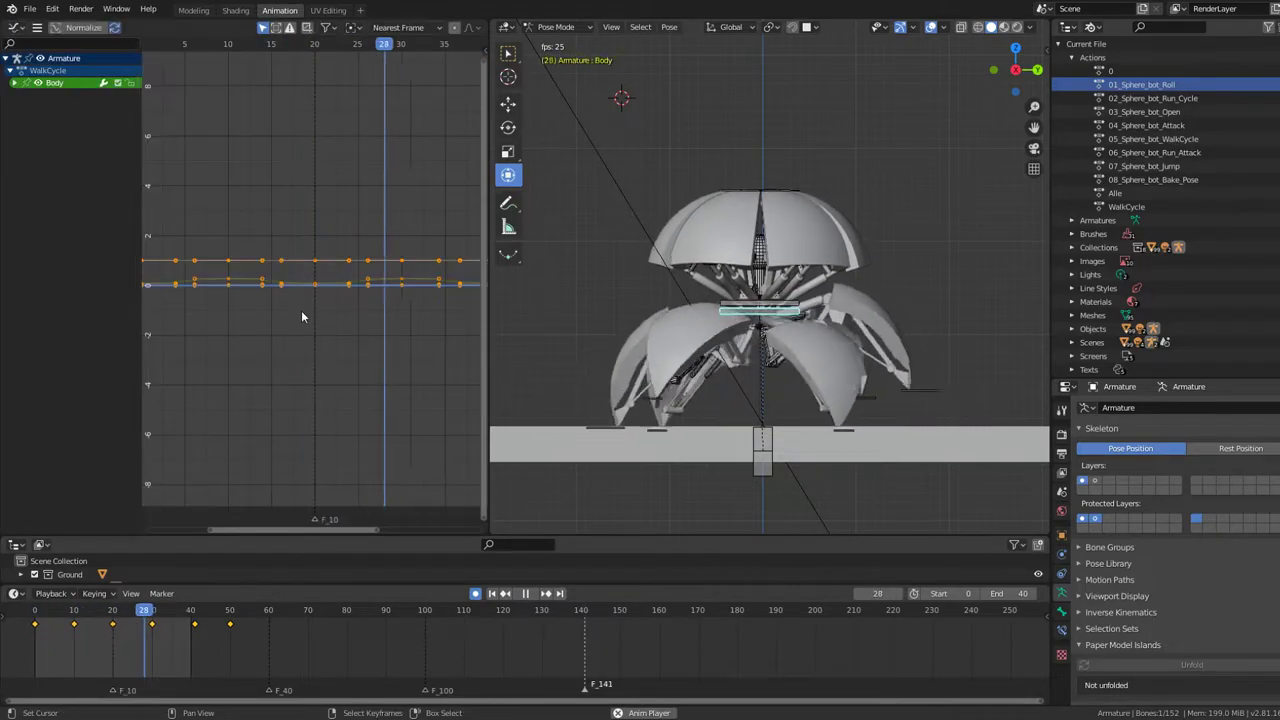
left_click(370, 302)
middle_click_drag(370, 302, 264, 295)
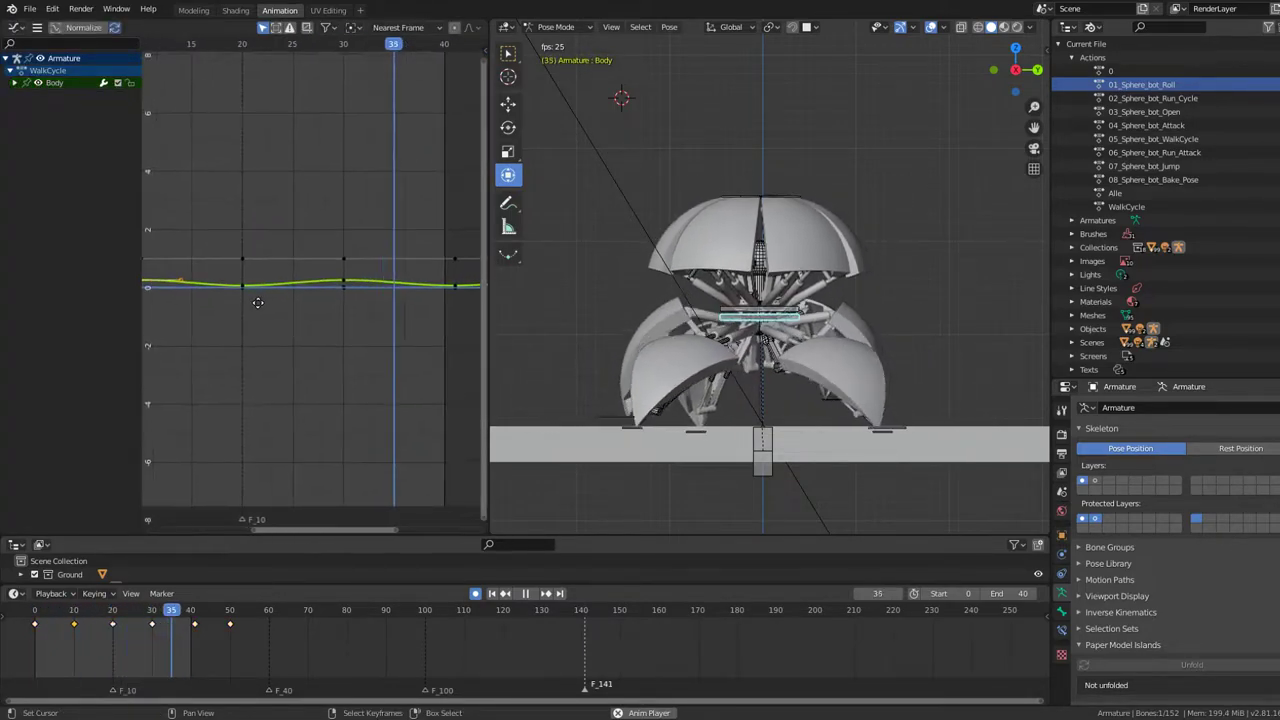
scroll(377, 291, "down", 5)
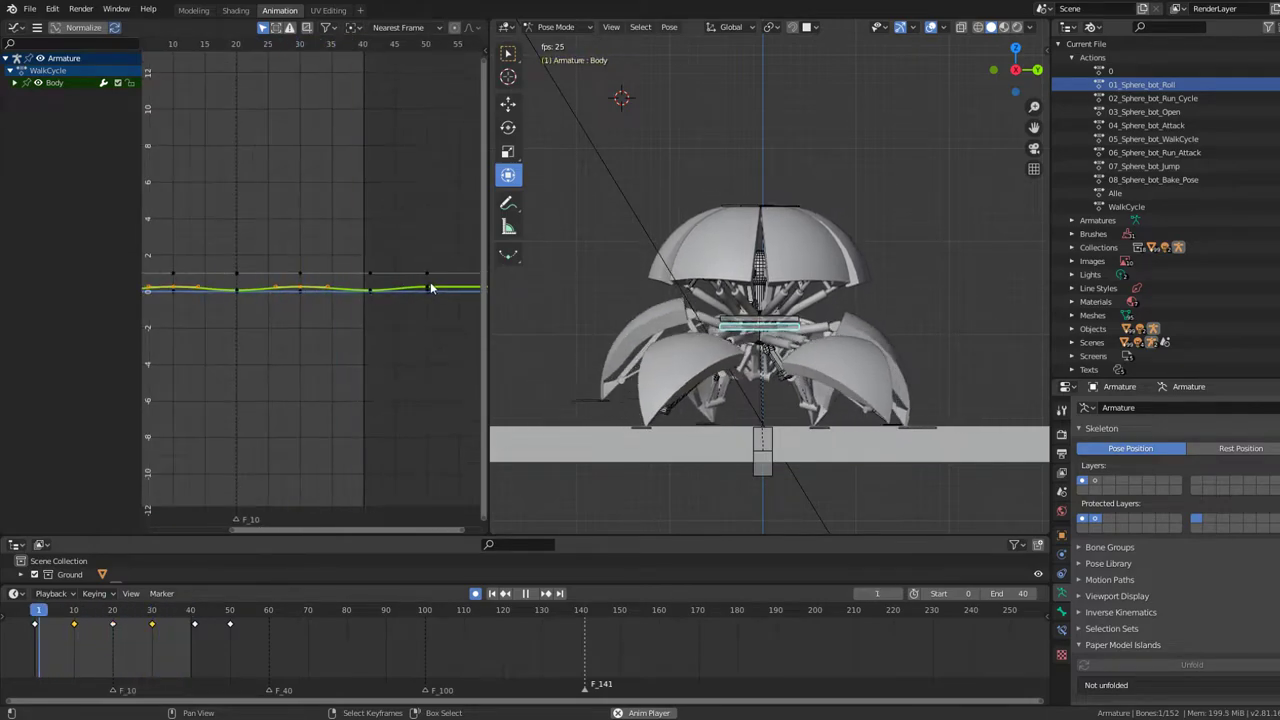
scroll(201, 296, "up", 4)
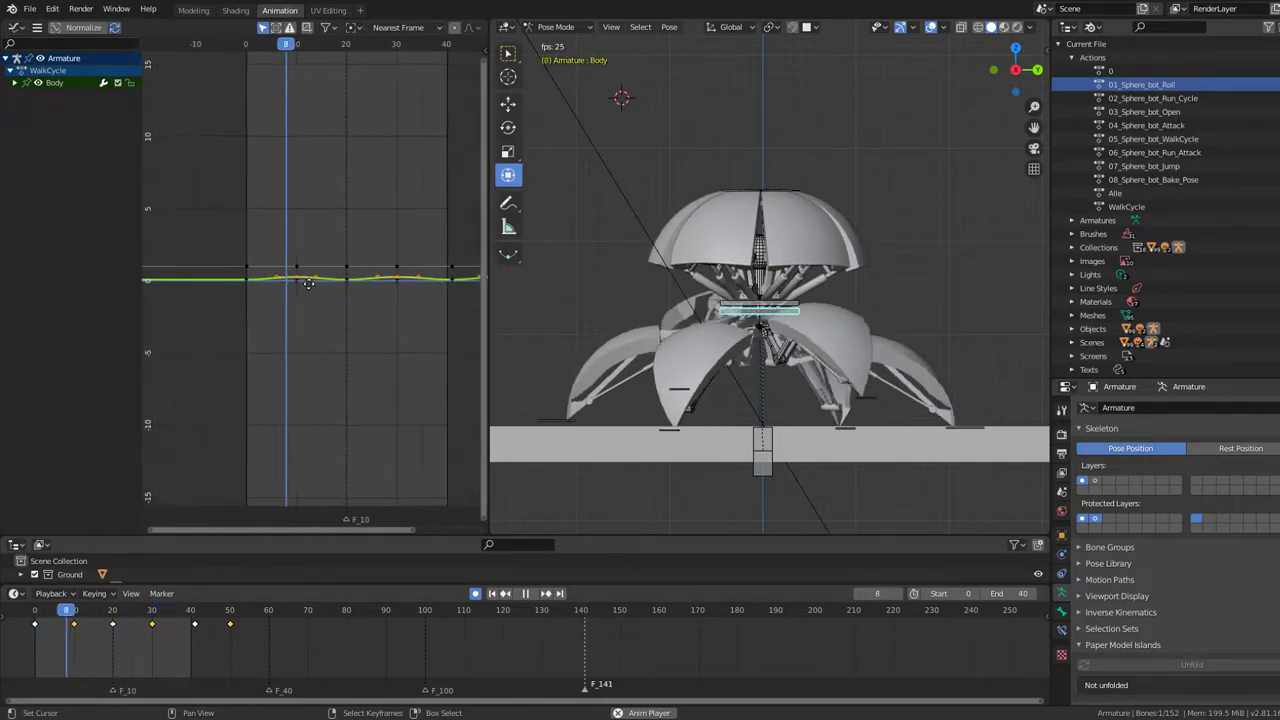
- Try moving the bob curve keys vertically and rotating them, then cancel, leaving the curve flat
key("g")
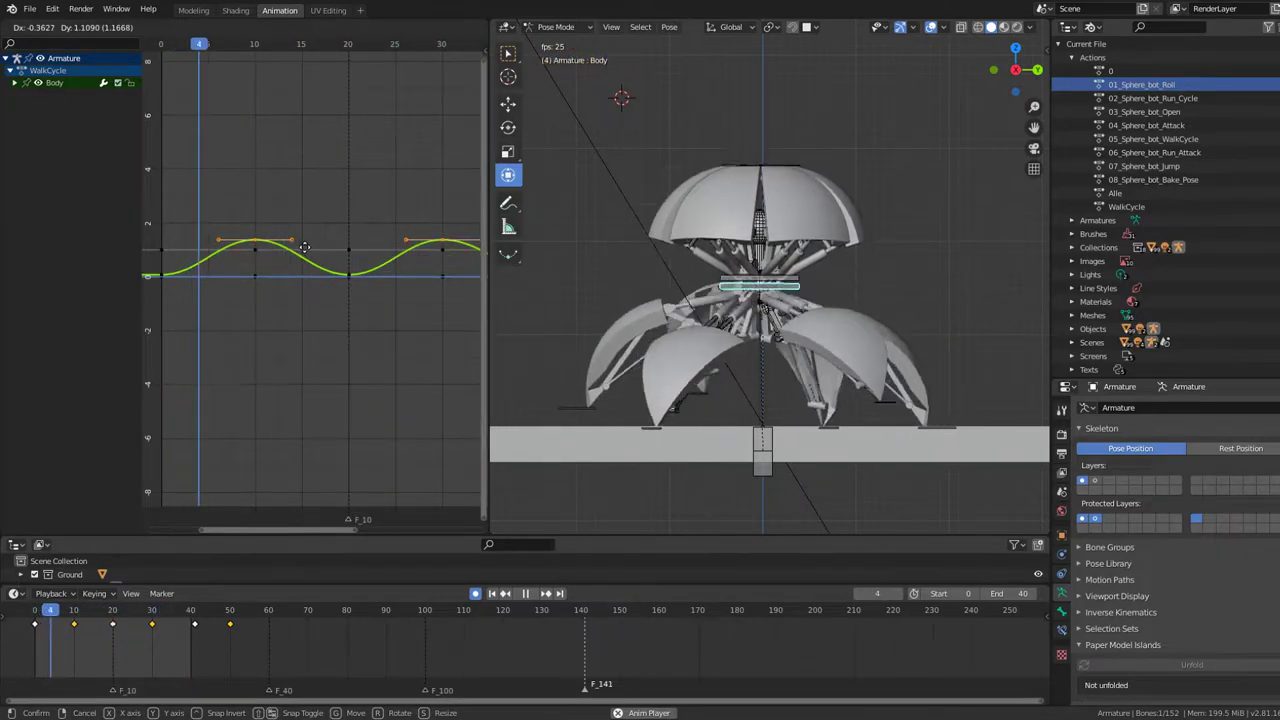
key("y")
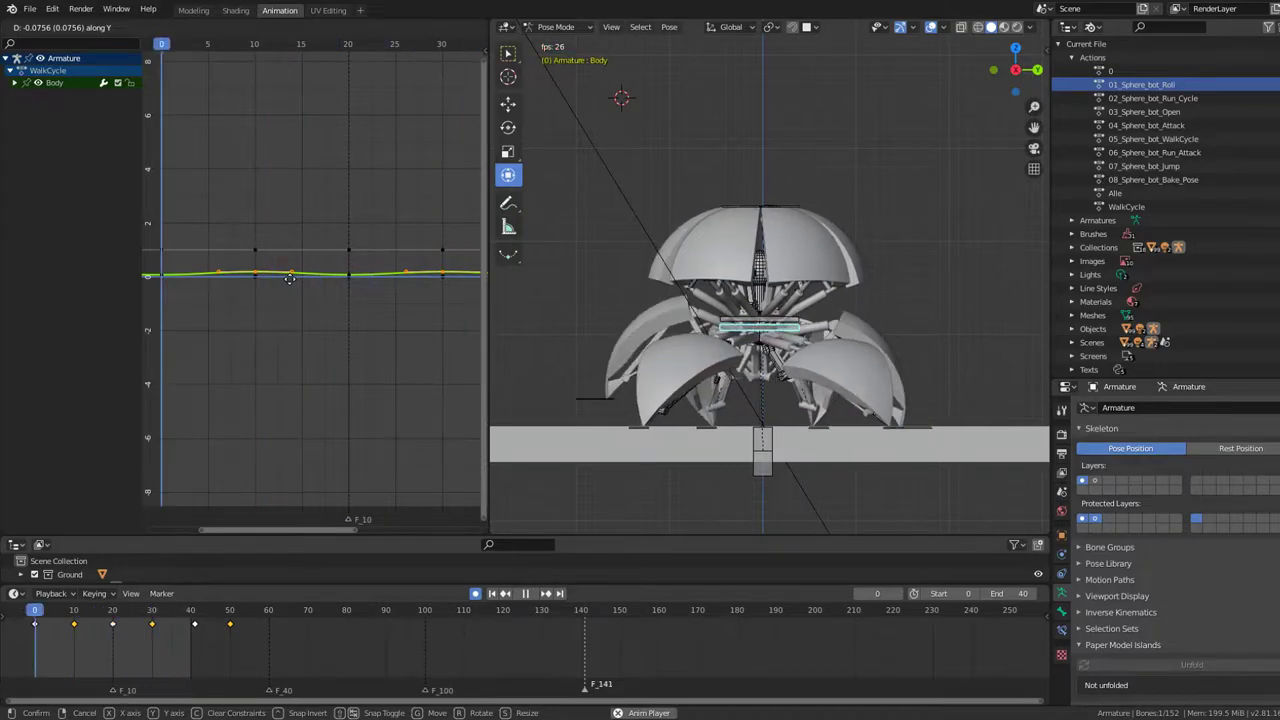
key("r")
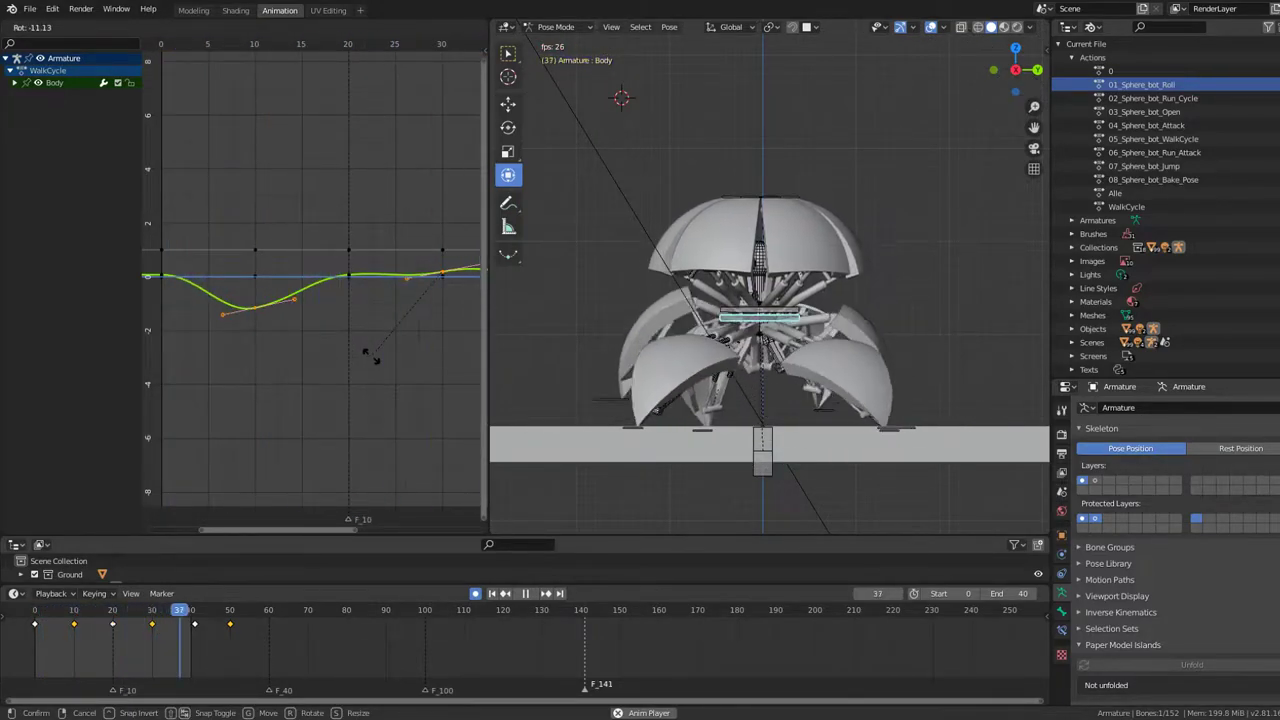
key("Escape")
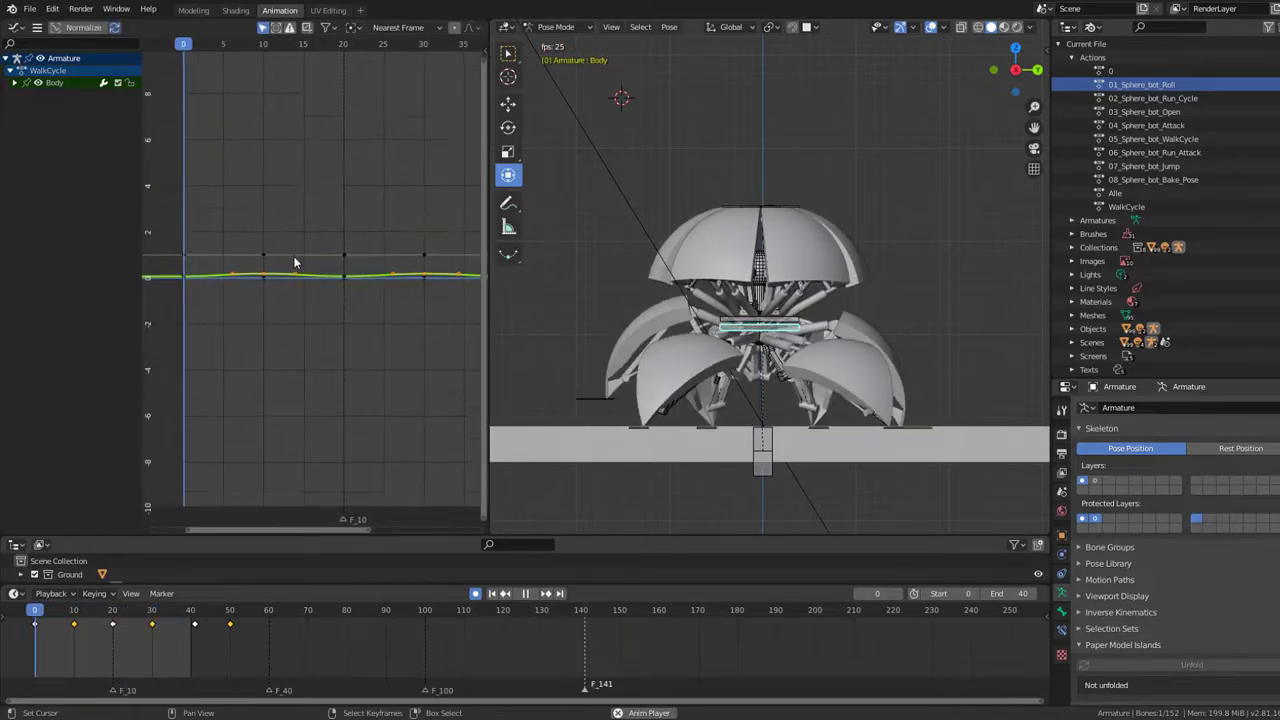
- Orbit and zoom around the robot, then return to the Right Ortho view
scroll(294, 263, "up", 1)
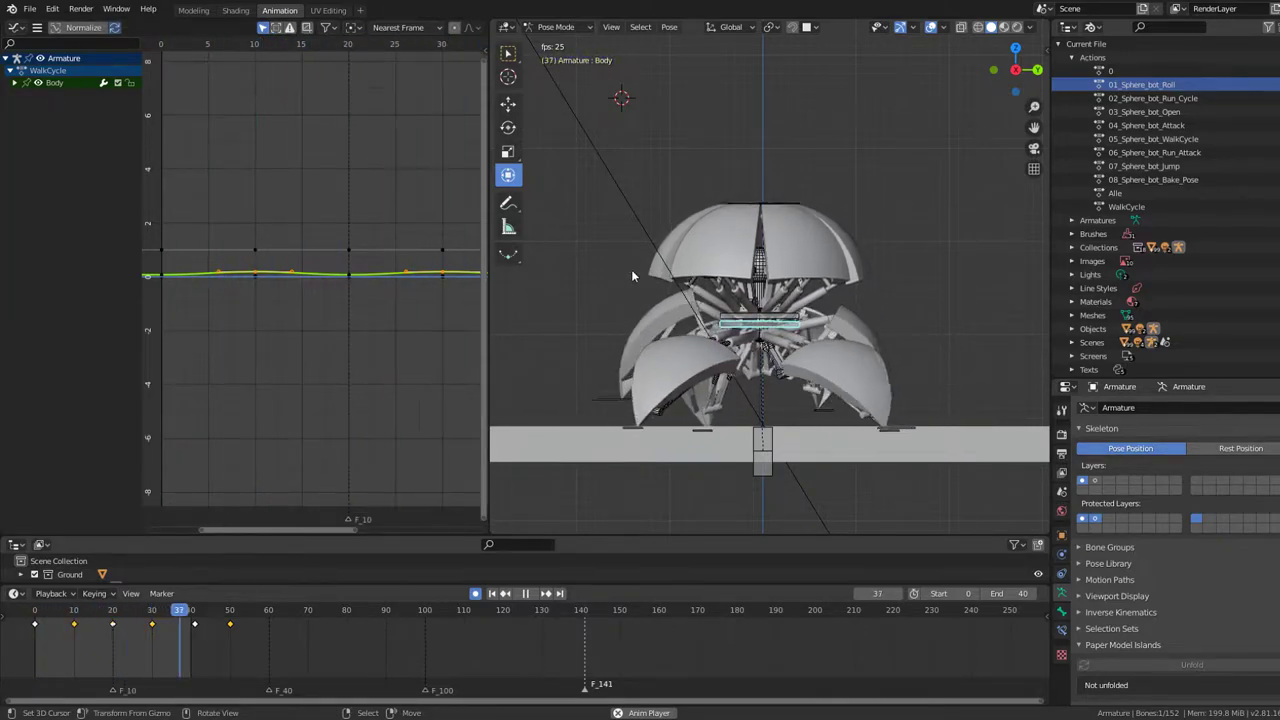
mouse_move(700, 280)
middle_mouse_down()
mouse_move(940, 282)
mouse_move(786, 258)
mouse_move(924, 250)
mouse_move(745, 312)
mouse_move(847, 277)
middle_mouse_up()
scroll(847, 277, "up", 3)
scroll(810, 265, "up", 2)
scroll(775, 253, "up", 2)
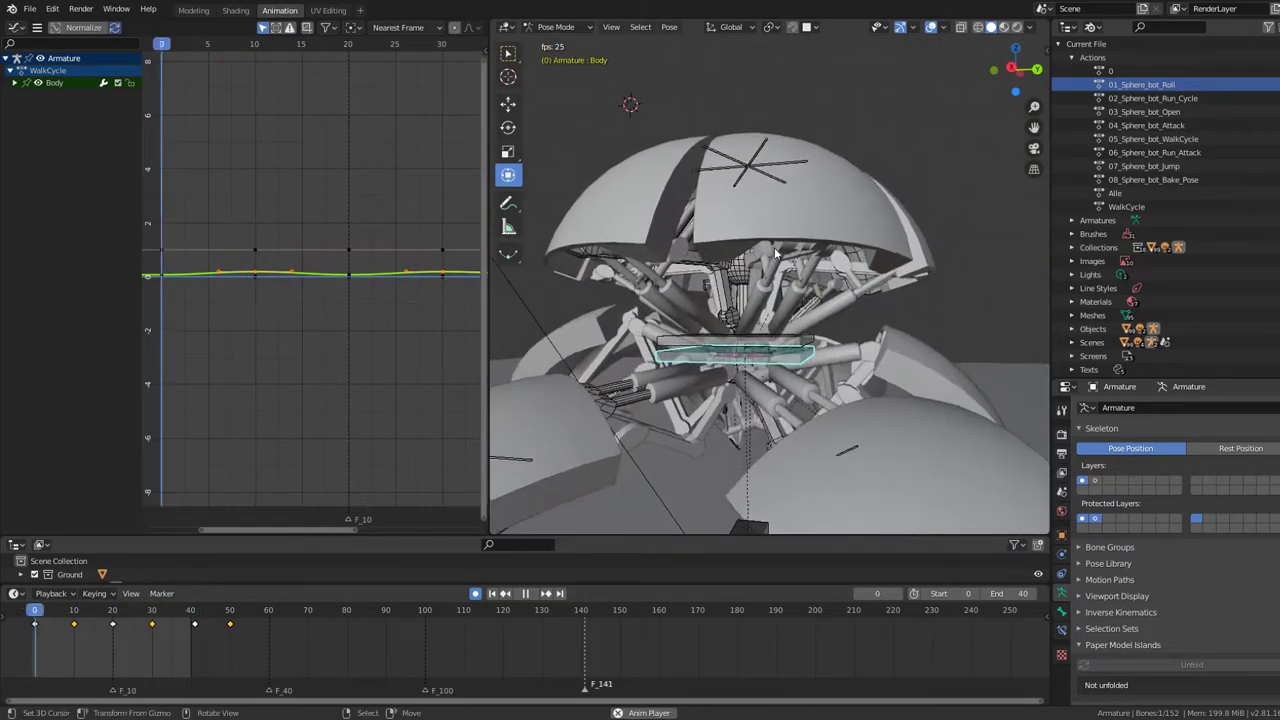
scroll(775, 253, "down", 4)
scroll(220, 144, "down", 3)
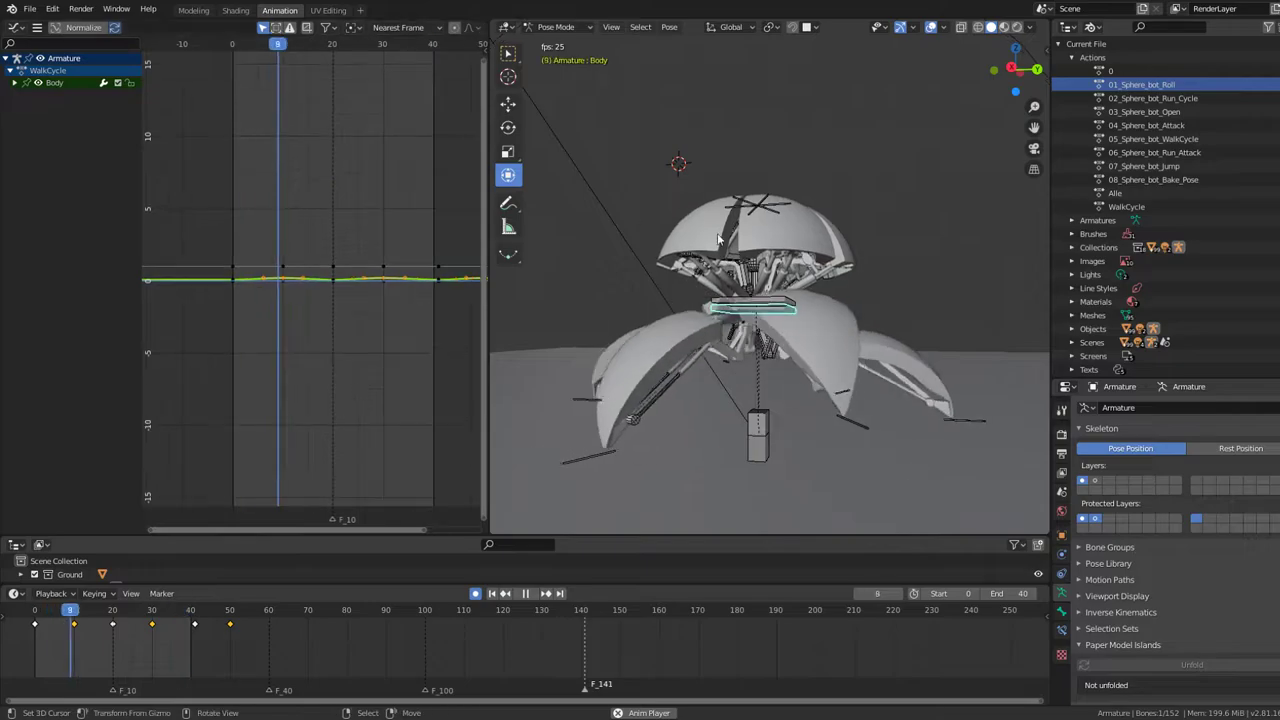
scroll(780, 268, "up", 2)
scroll(844, 298, "up", 3)
scroll(820, 307, "down", 1)
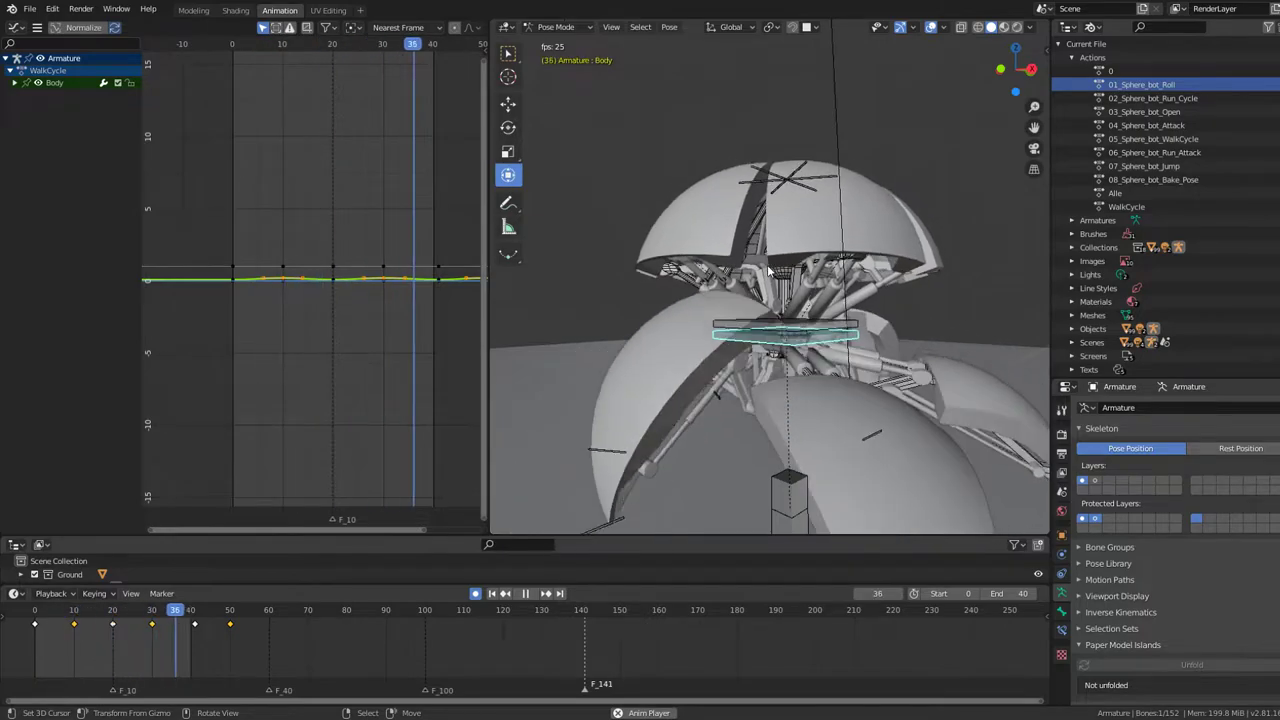
key("KP_3")
- At frame 0, rotate the Body bone 5 degrees with auto-keying and play the loop
key("space")
left_click(227, 233)
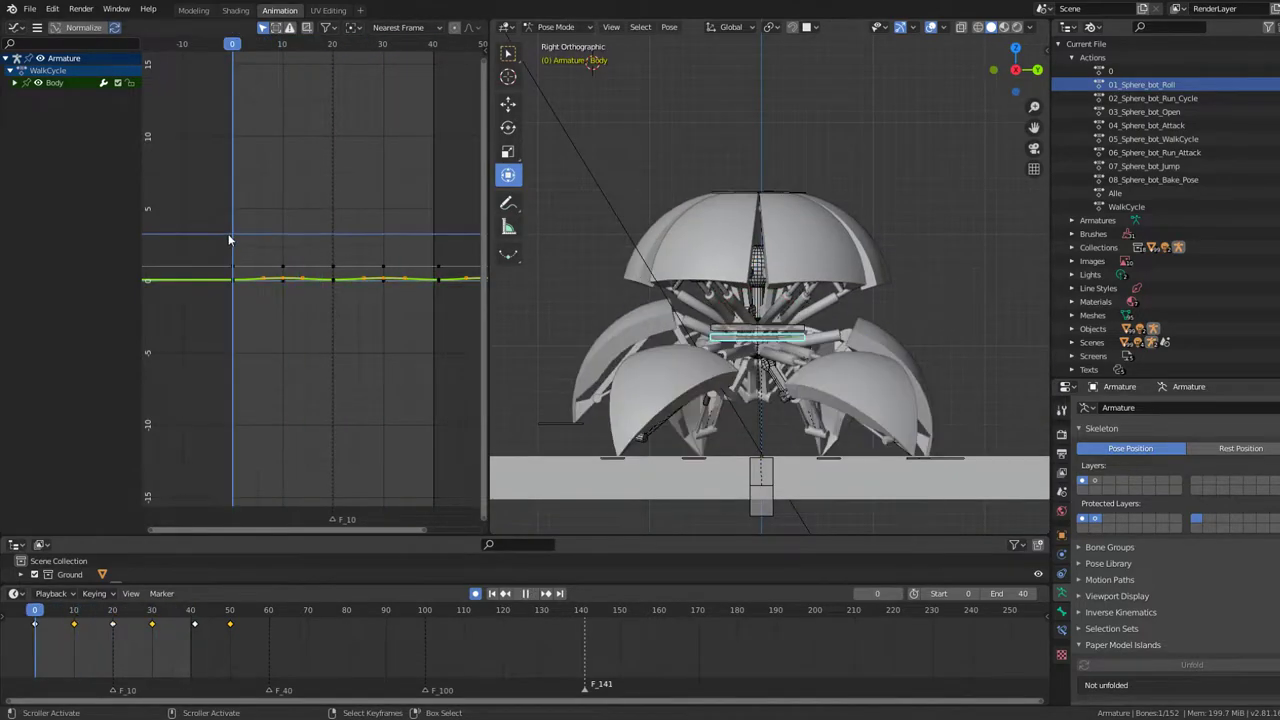
key("r")
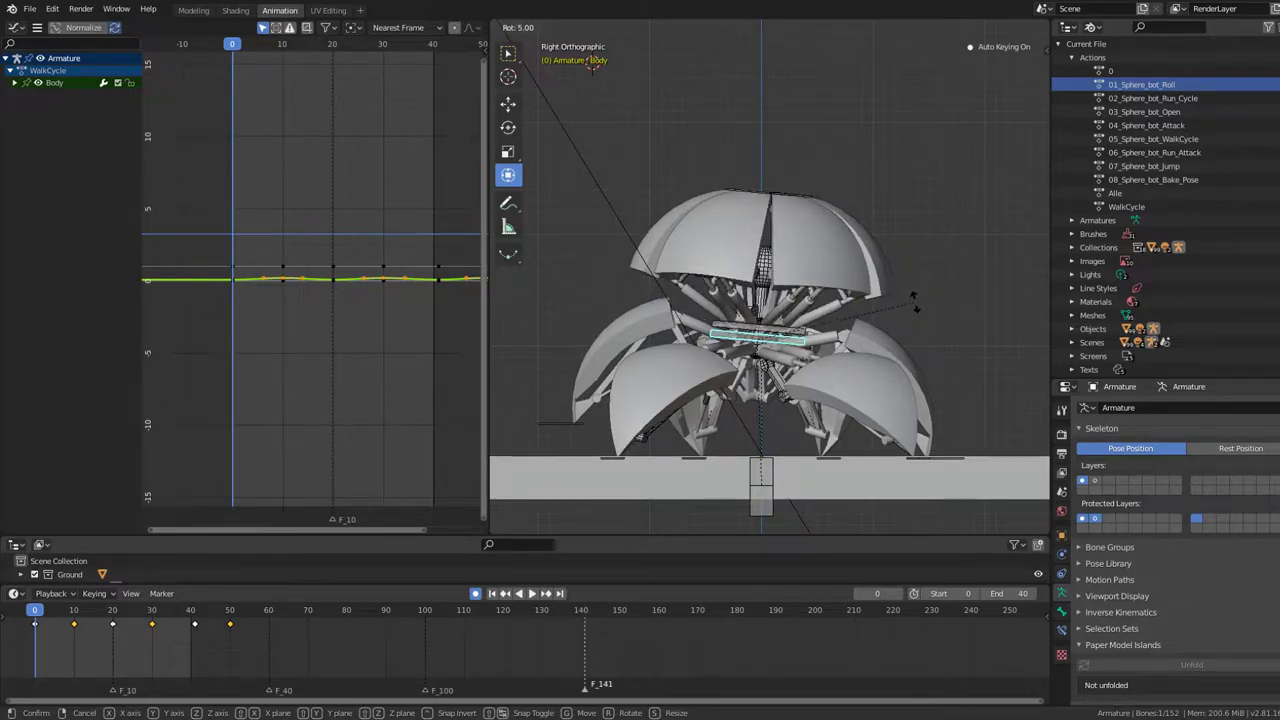
left_click(913, 300)
key("space")
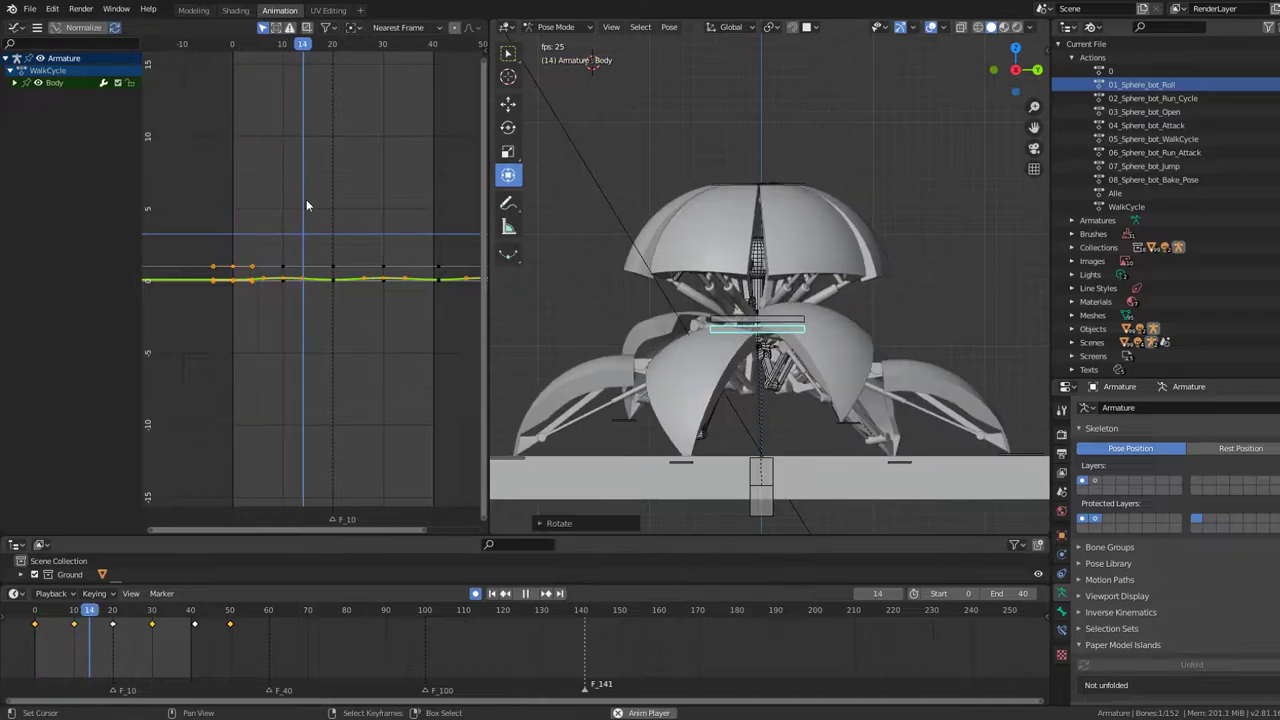
key("space")
left_click(16, 28)
key("Escape")
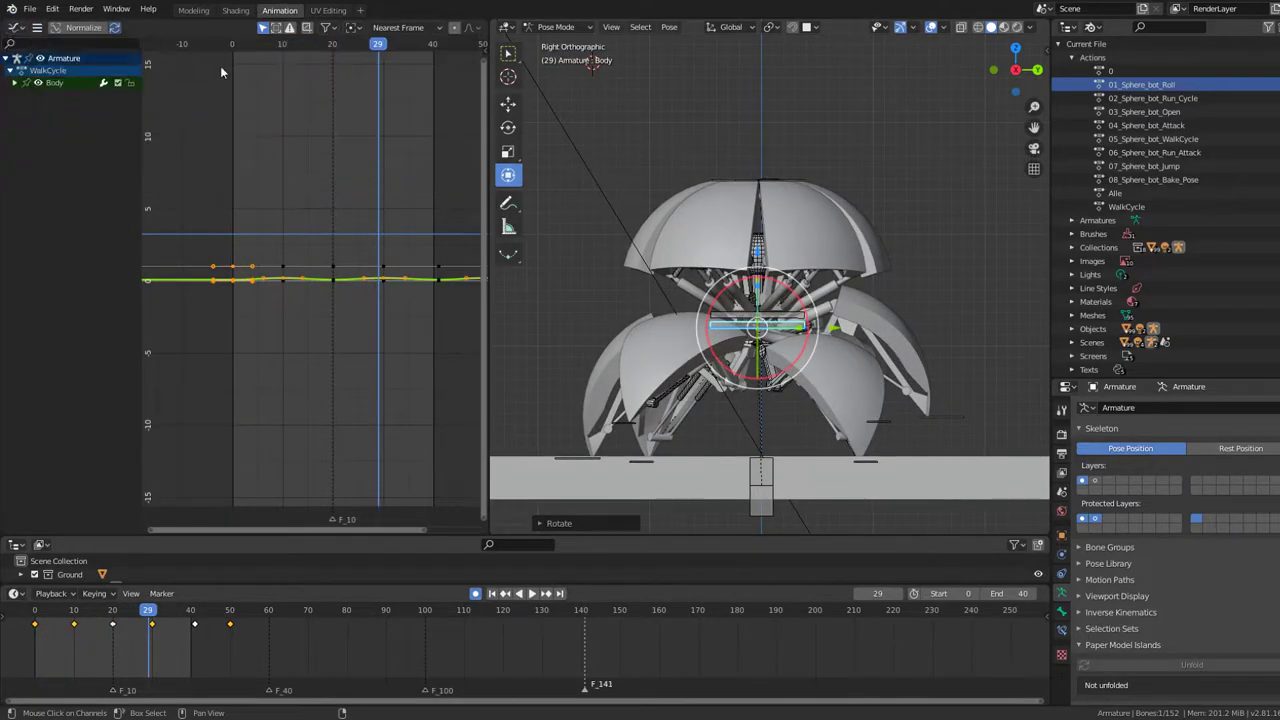
left_click(16, 28)
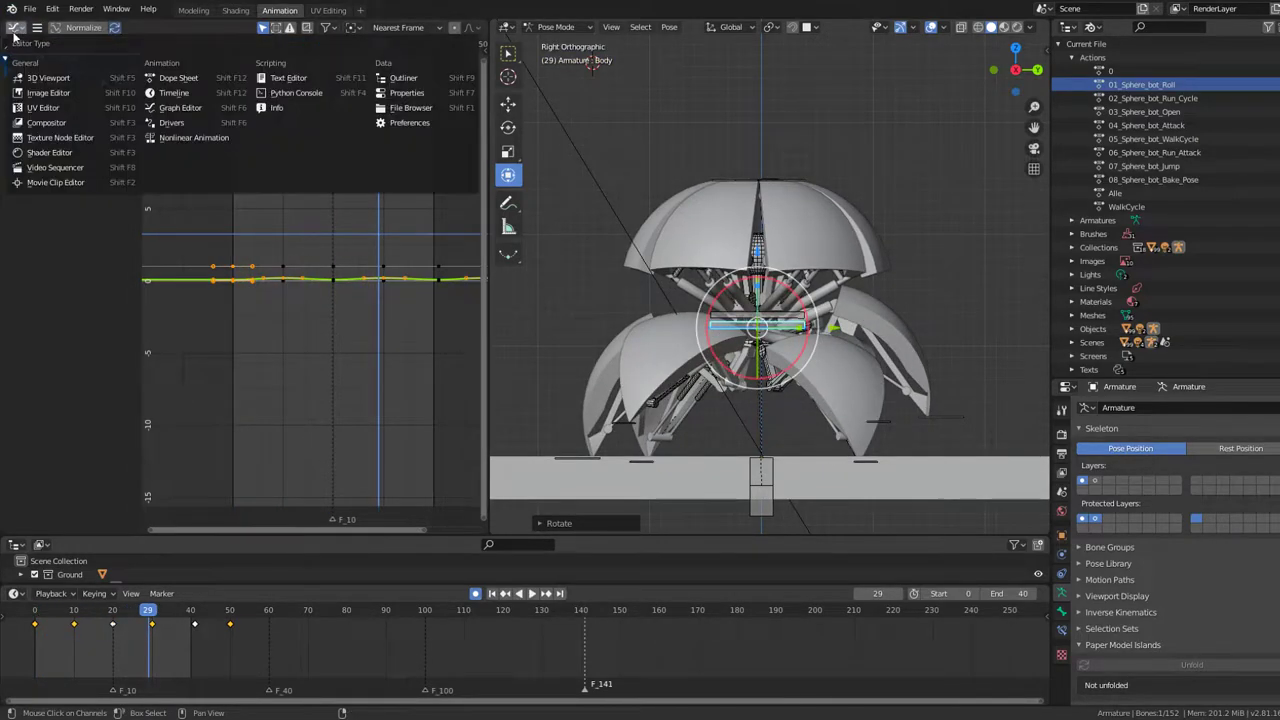
- Return to the Action Editor keyframe view, confirm a keyframe move, and replay frames 10–70
left_click(172, 79)
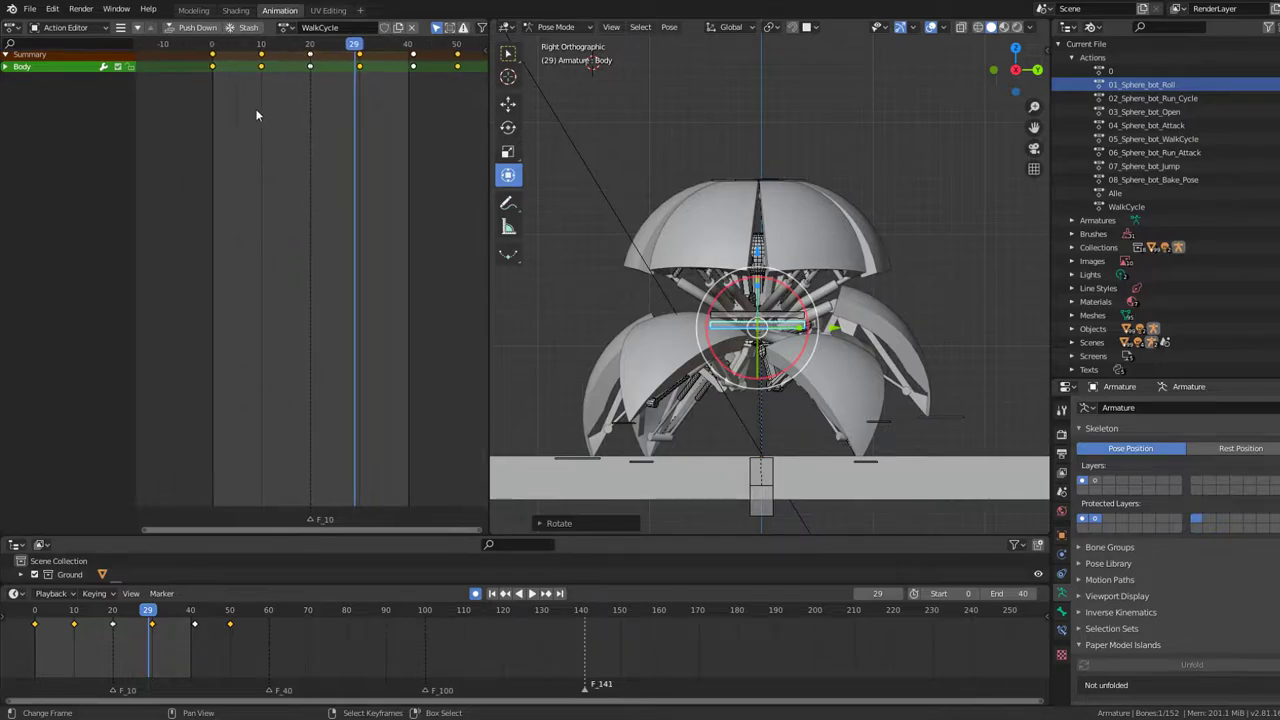
left_click(307, 92)
key("space")
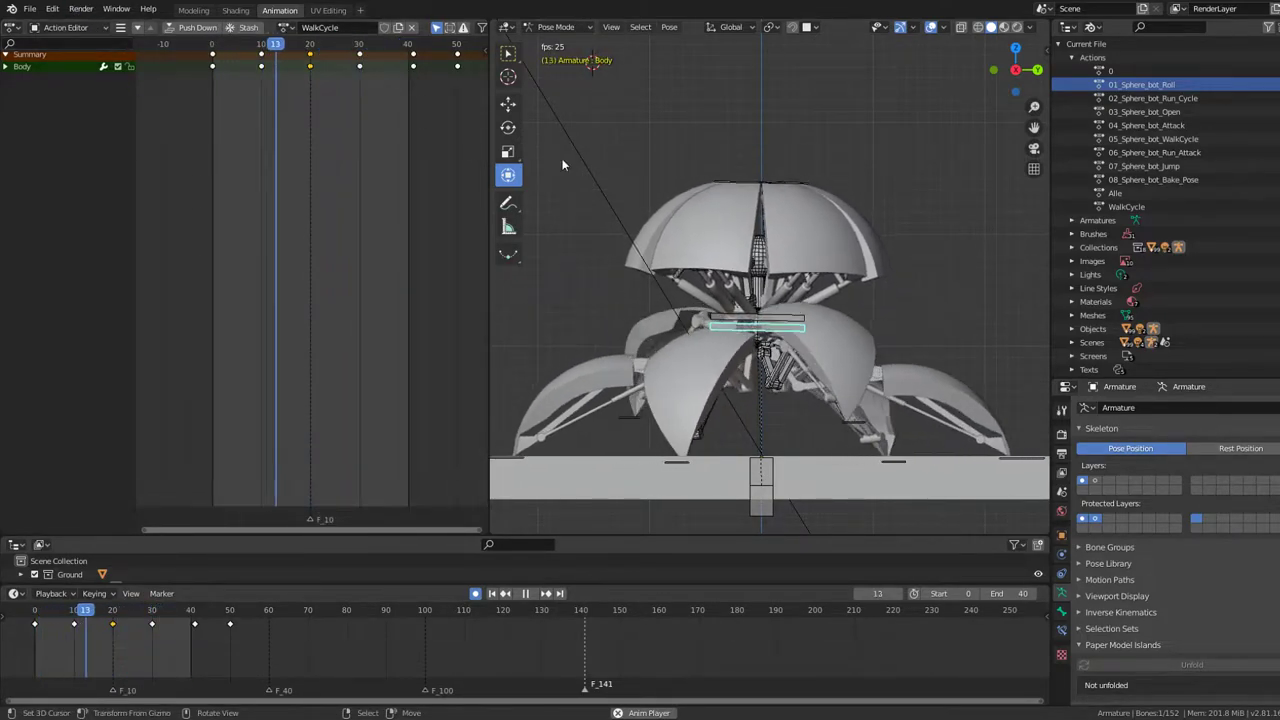
middle_click_drag(457, 64, 381, 64)
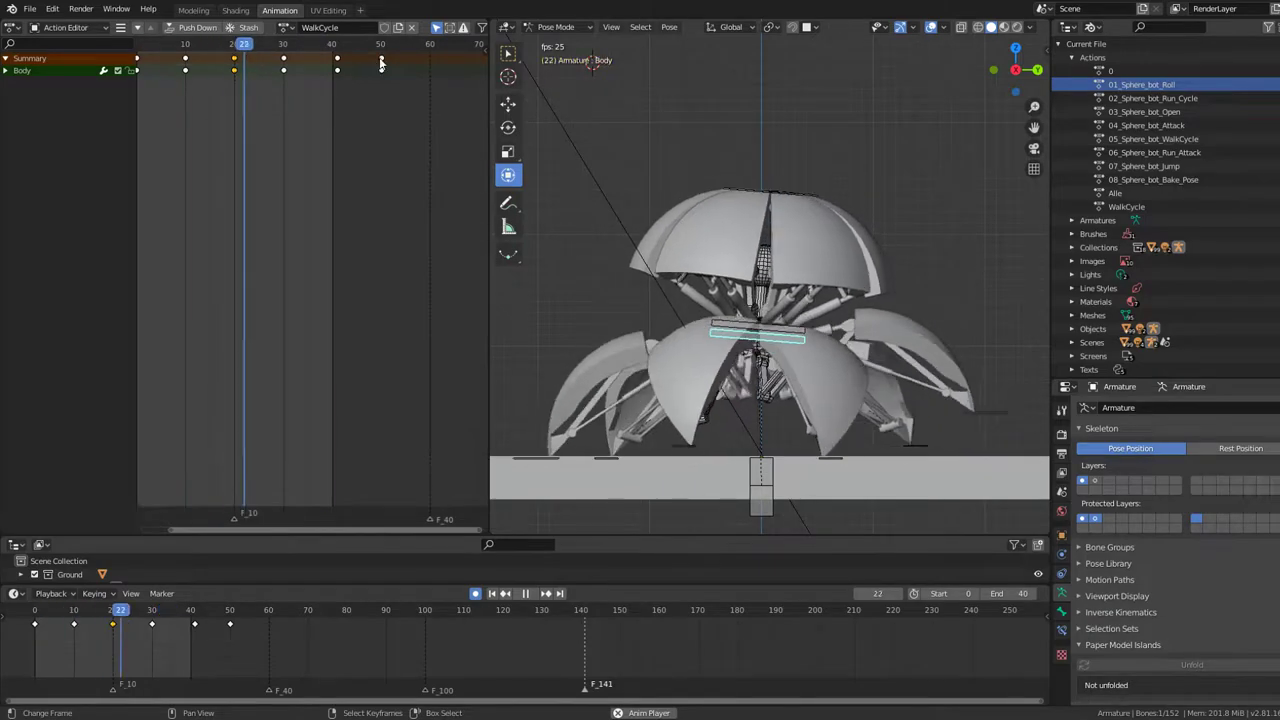
- Select all bones, step to frame 41, and insert keyframes on all channels
key("a")
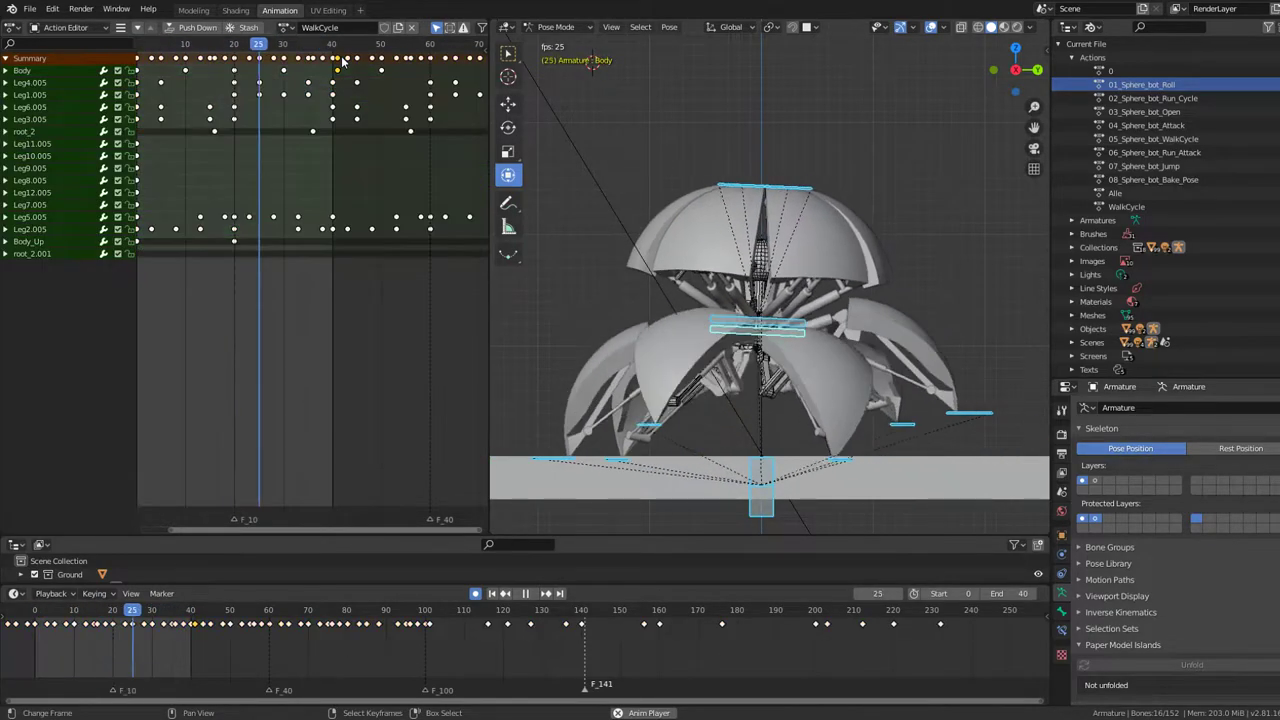
key("space")
key("Right")
key("Right")
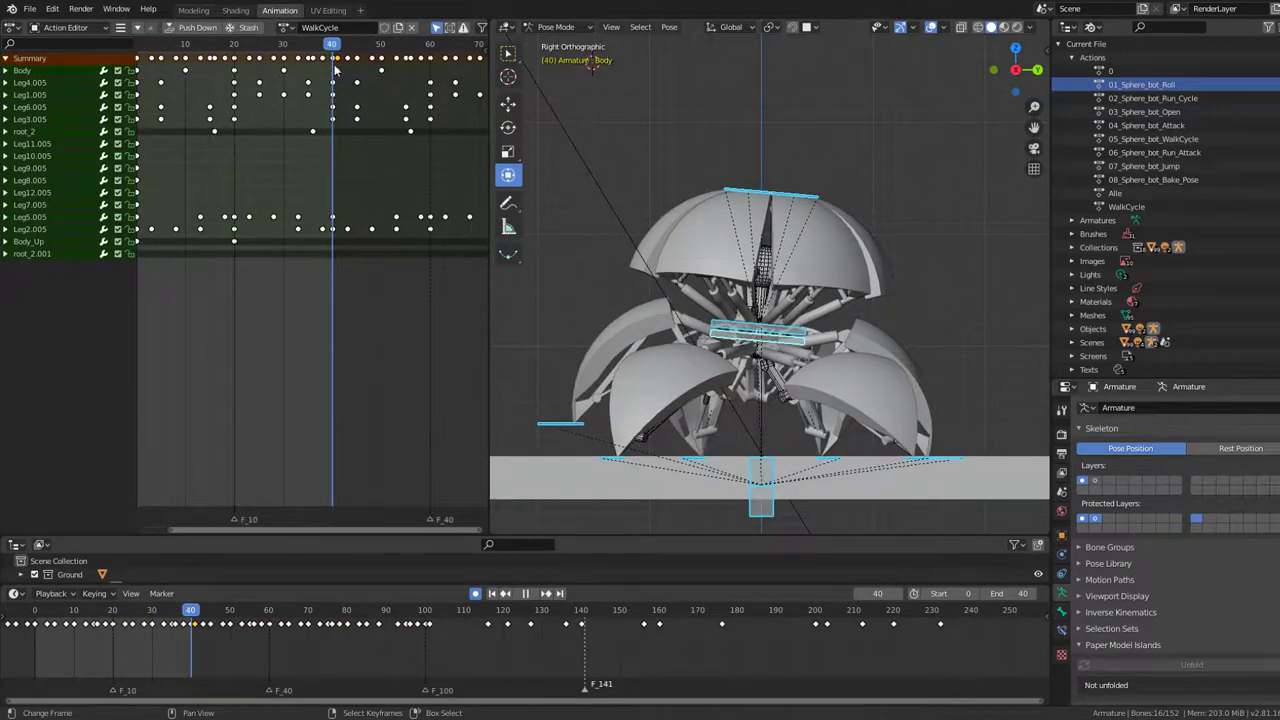
key("Right")
key("i")
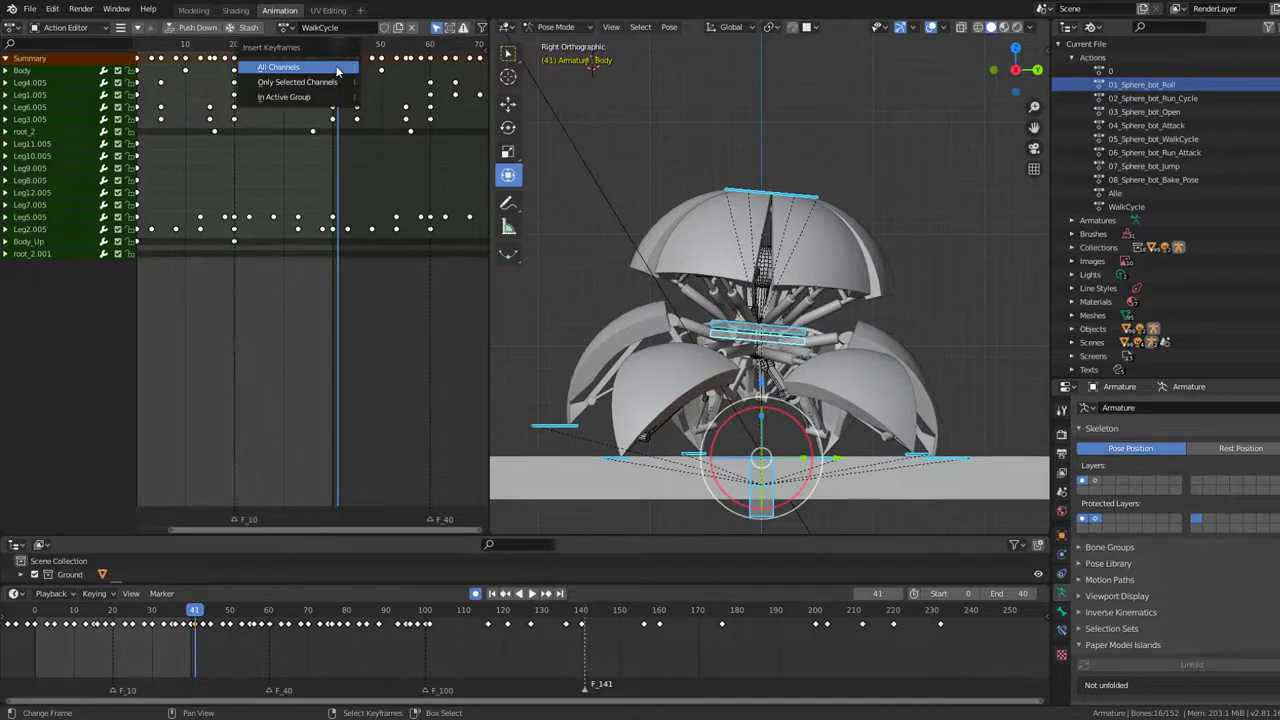
left_click(336, 66)
scroll(240, 67, "down", 2)
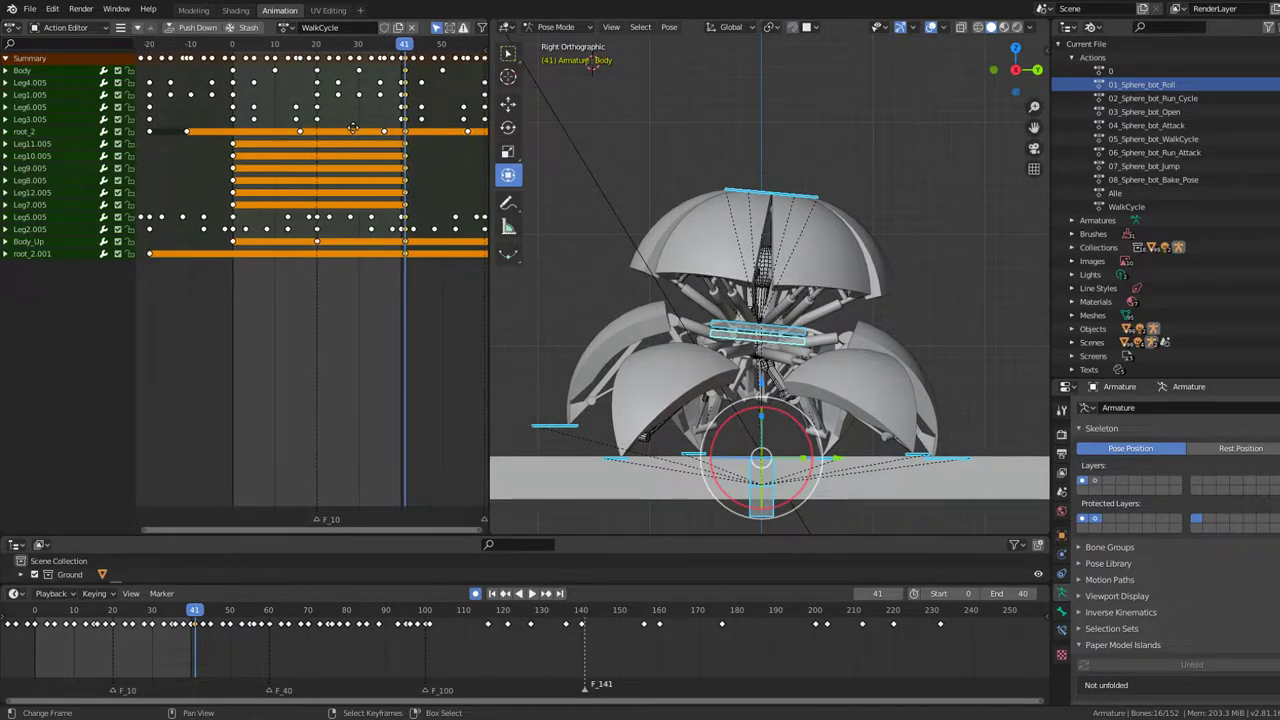
- Rewind and replay the loop, then box-select all keyframes left of frame 0
key("shift+Left")
key("space")
key("space")
key("i")
left_click(240, 75)
scroll(238, 95, "down", 3)
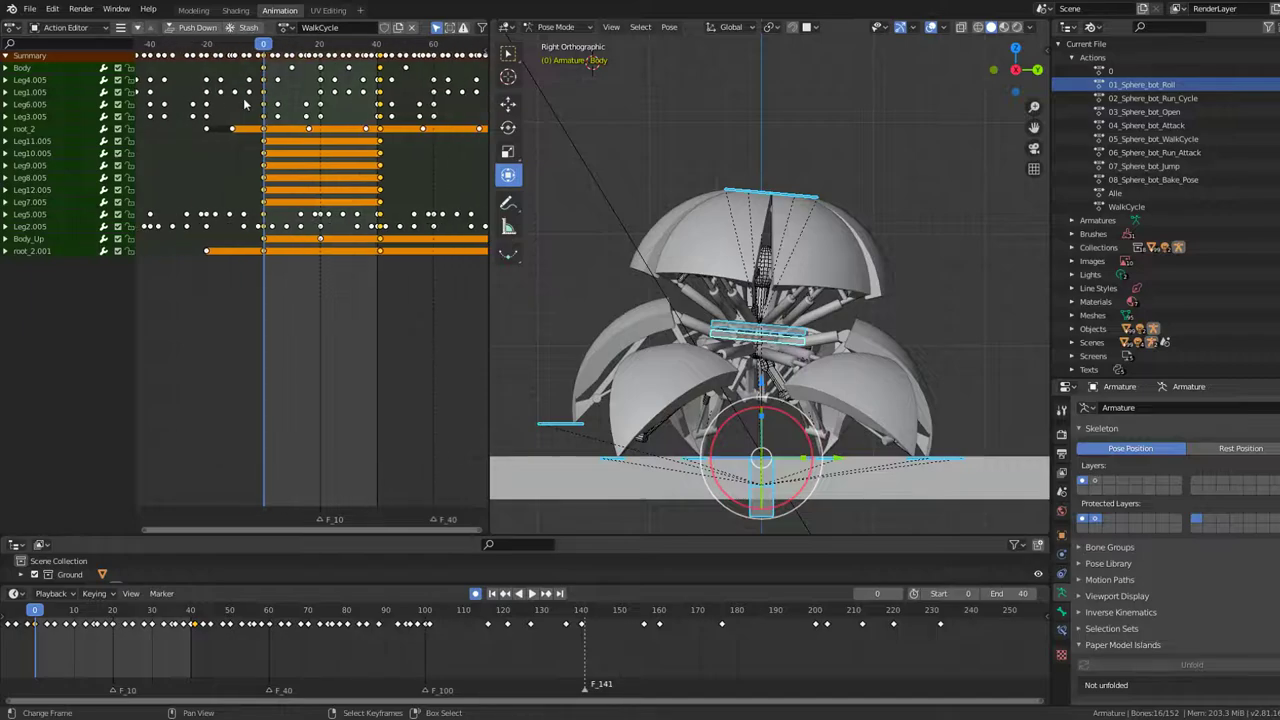
scroll(215, 95, "down", 2)
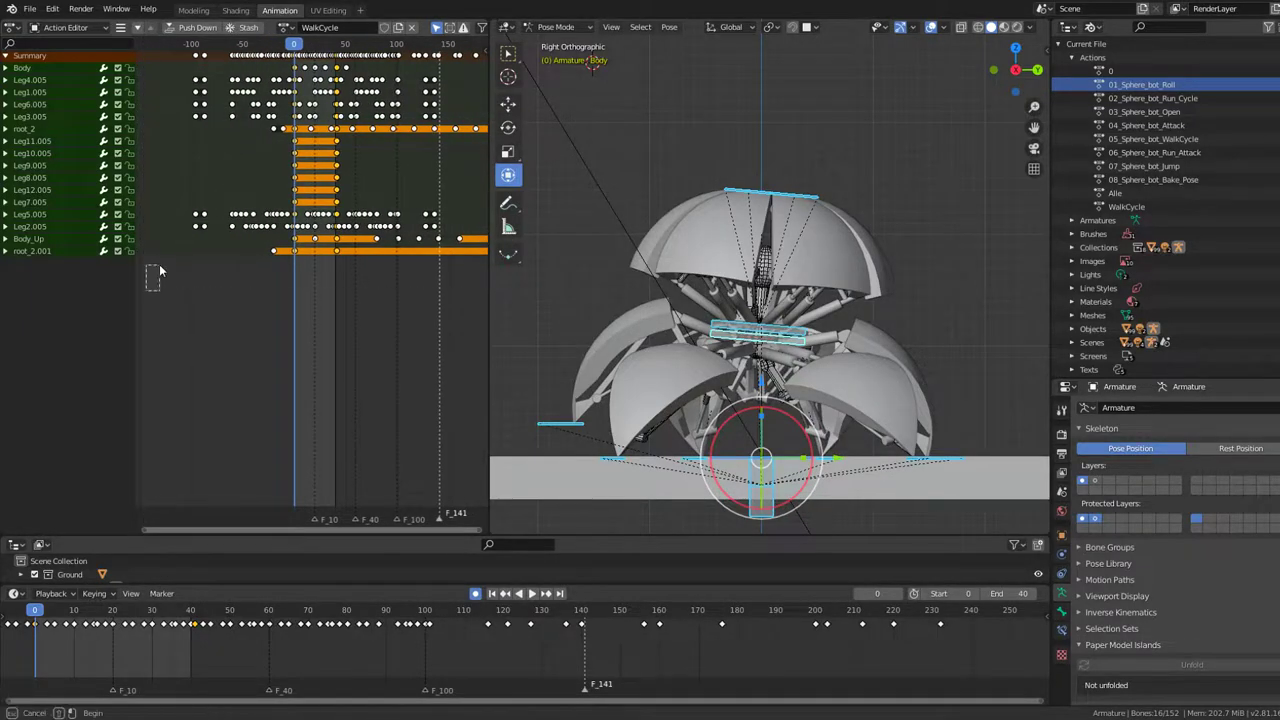
left_click_drag(159, 264, 288, 52)
left_click(239, 91)
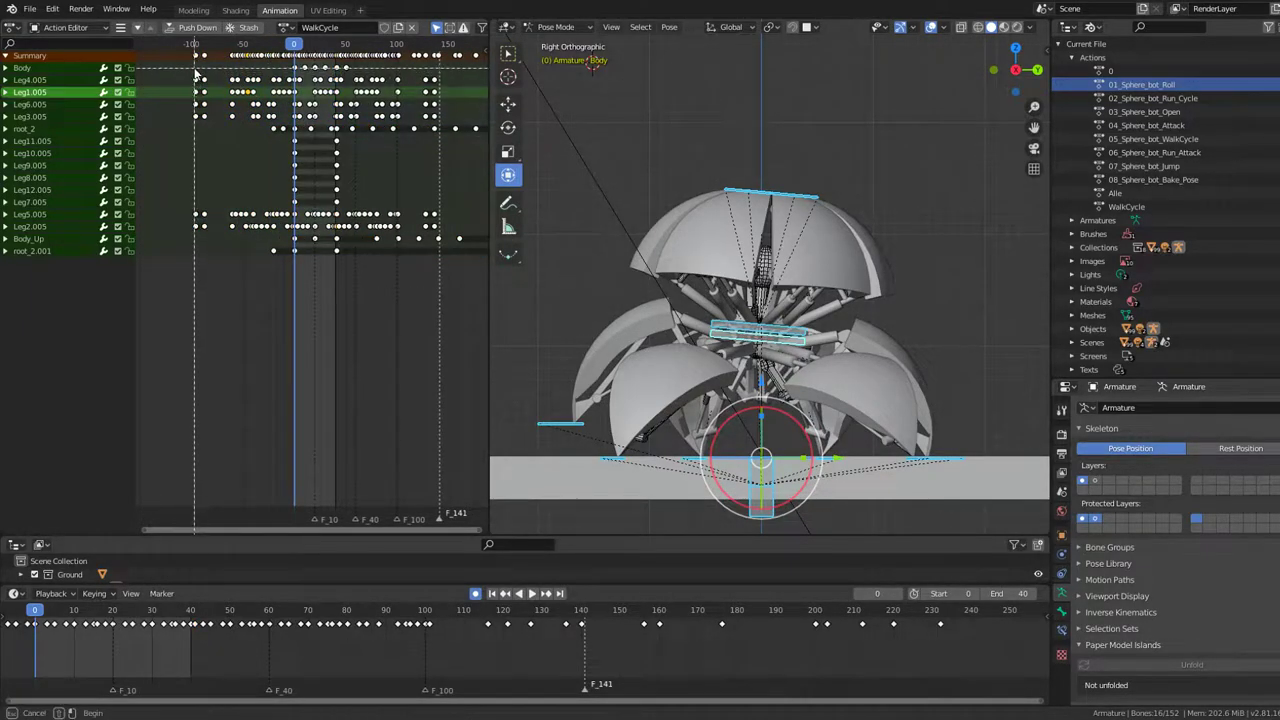
left_click_drag(197, 75, 286, 302)
scroll(250, 260, "up", 2)
scroll(230, 240, "up", 2)
scroll(213, 218, "up", 2)
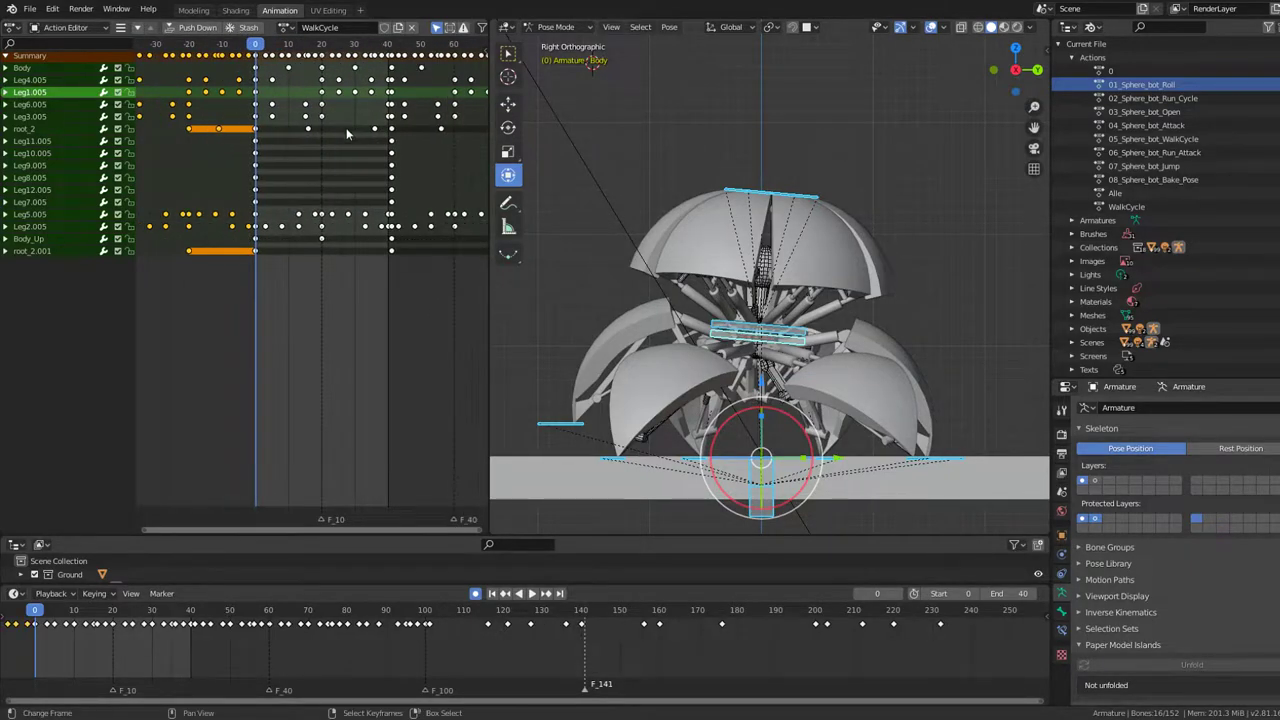
scroll(318, 120, "down", 3, "ctrl")
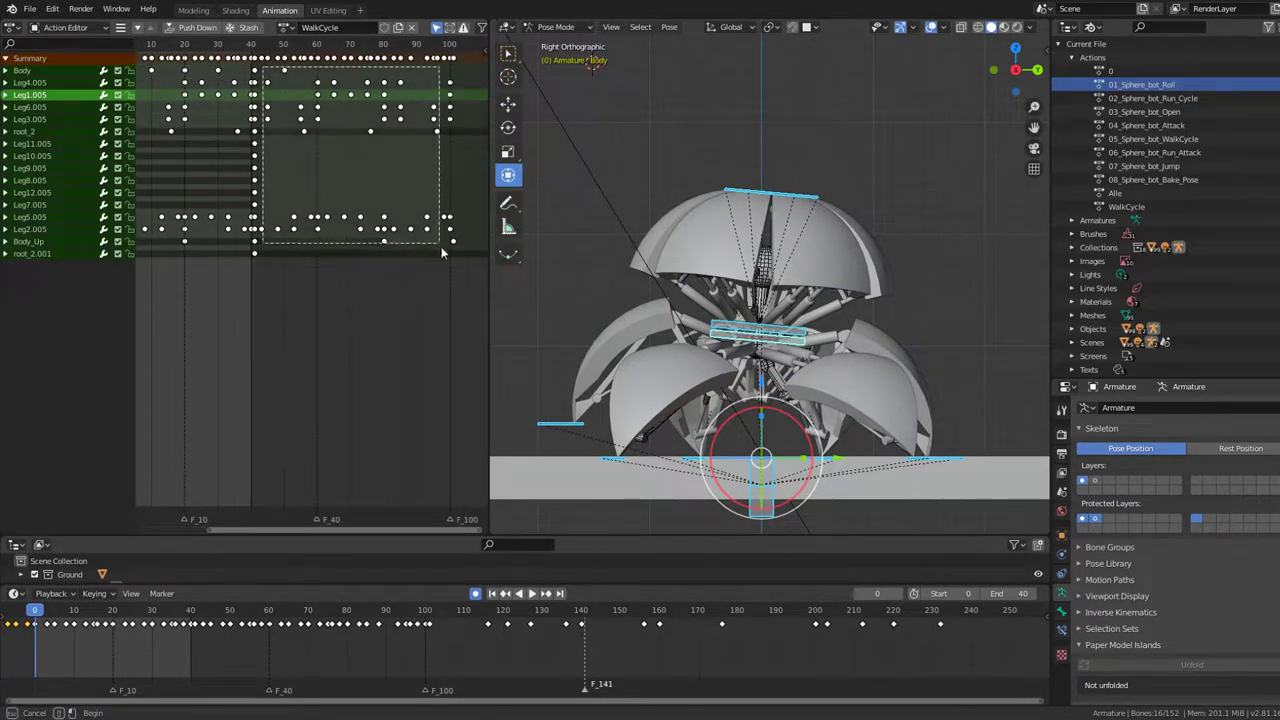
- Delete all keyframes after frame 41
left_click_drag(265, 68, 465, 258)
key("x")
left_click(415, 240)
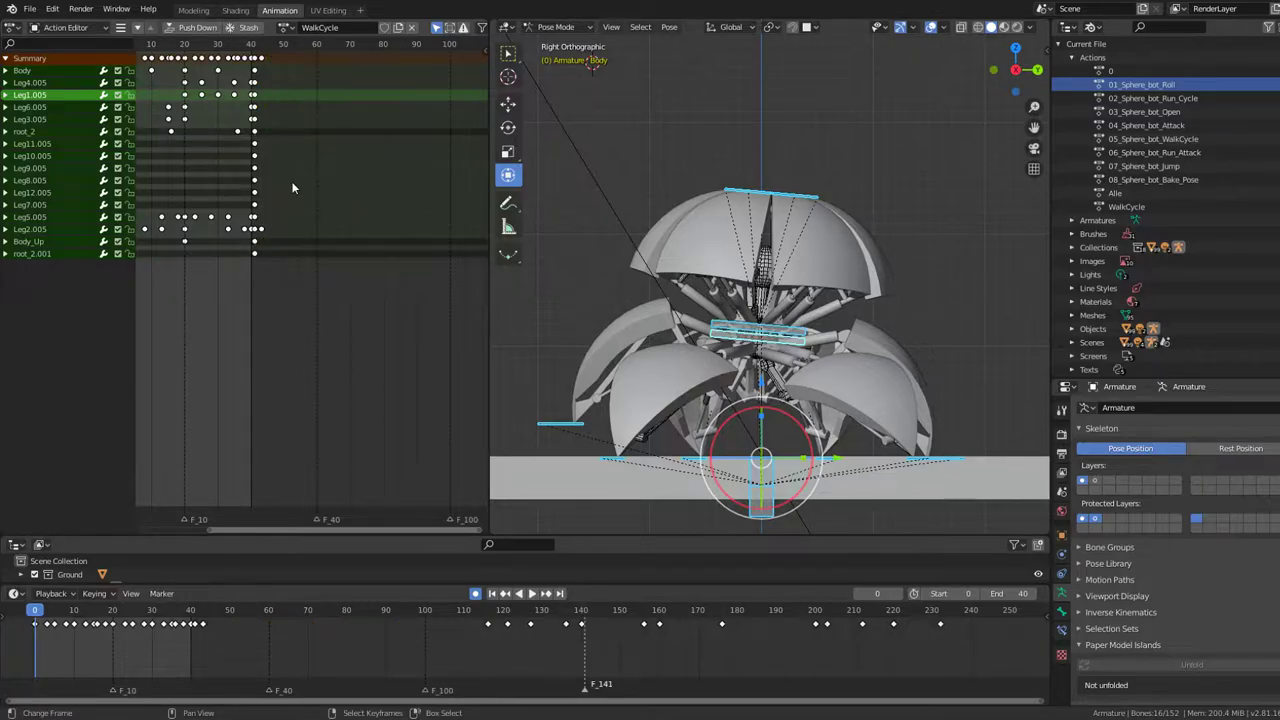
left_click(263, 231)
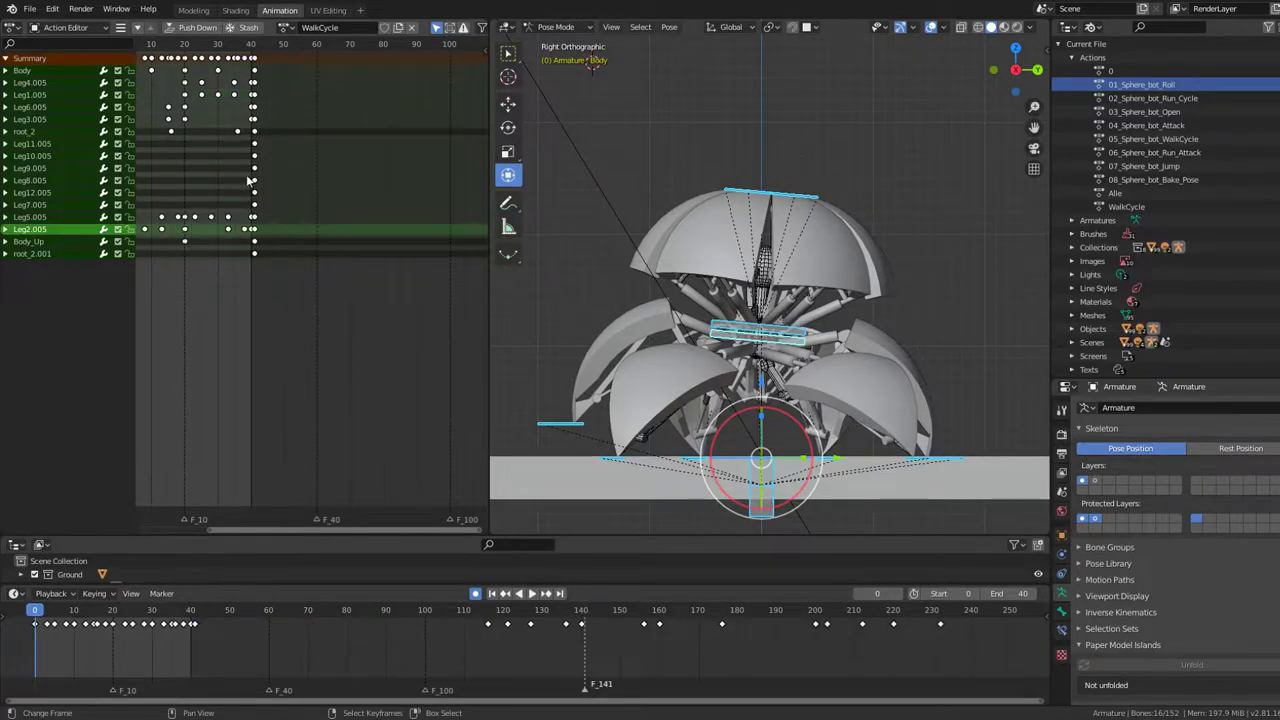
- Delete the frame-40 keys, zoom to frames 0–46, and play the trimmed cycle
scroll(309, 153, "up", 3)
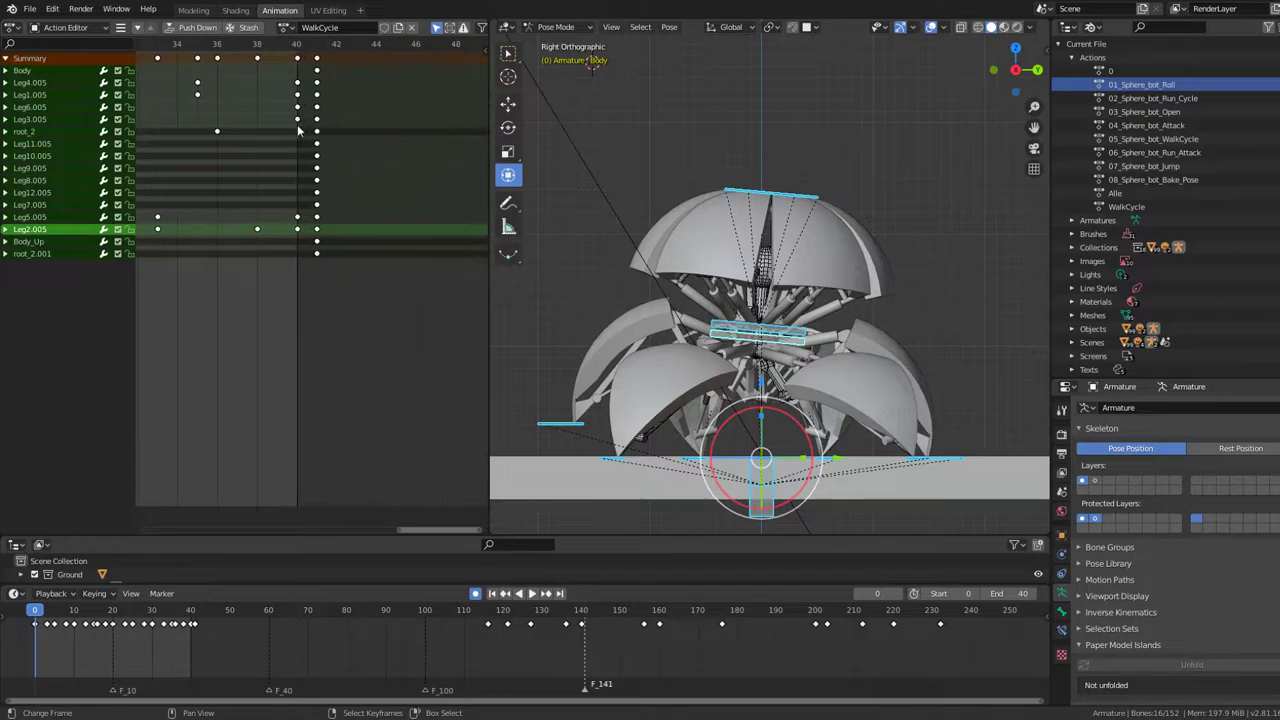
mouse_move(298, 130)
left_mouse_down()
mouse_move(349, 104)
mouse_move(311, 104)
mouse_move(344, 112)
left_mouse_up()
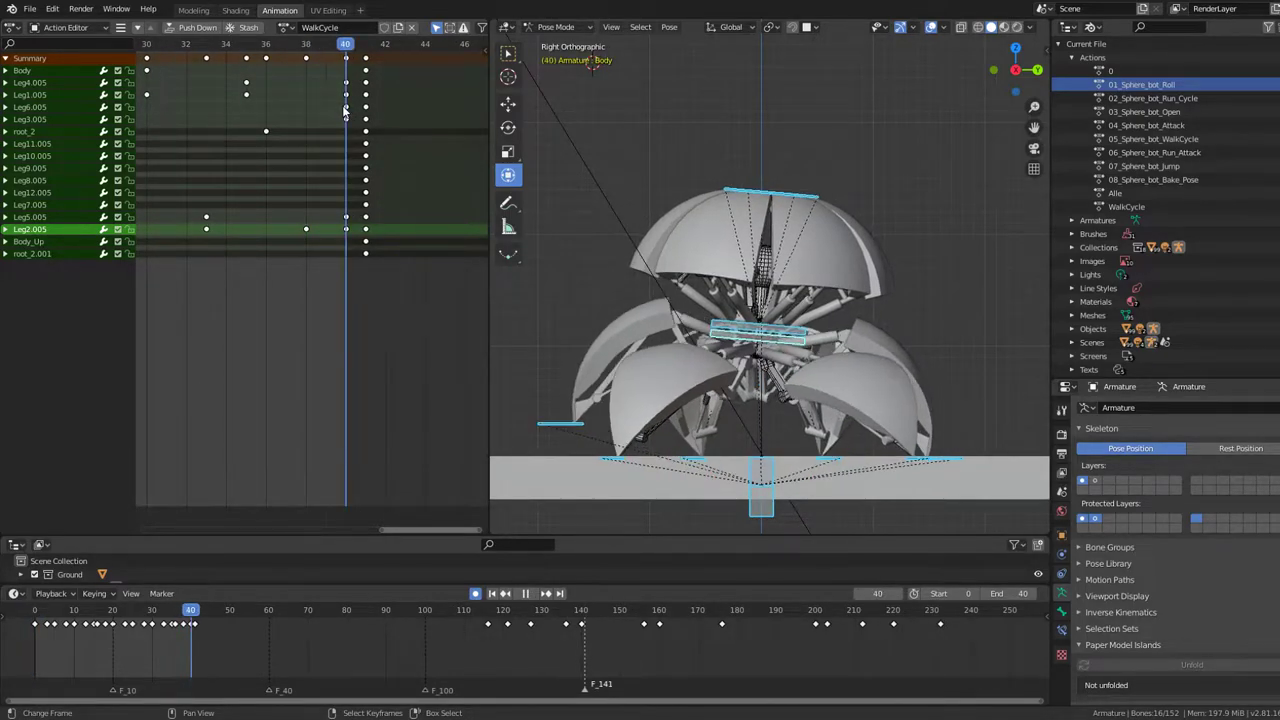
key("x")
left_click(346, 60)
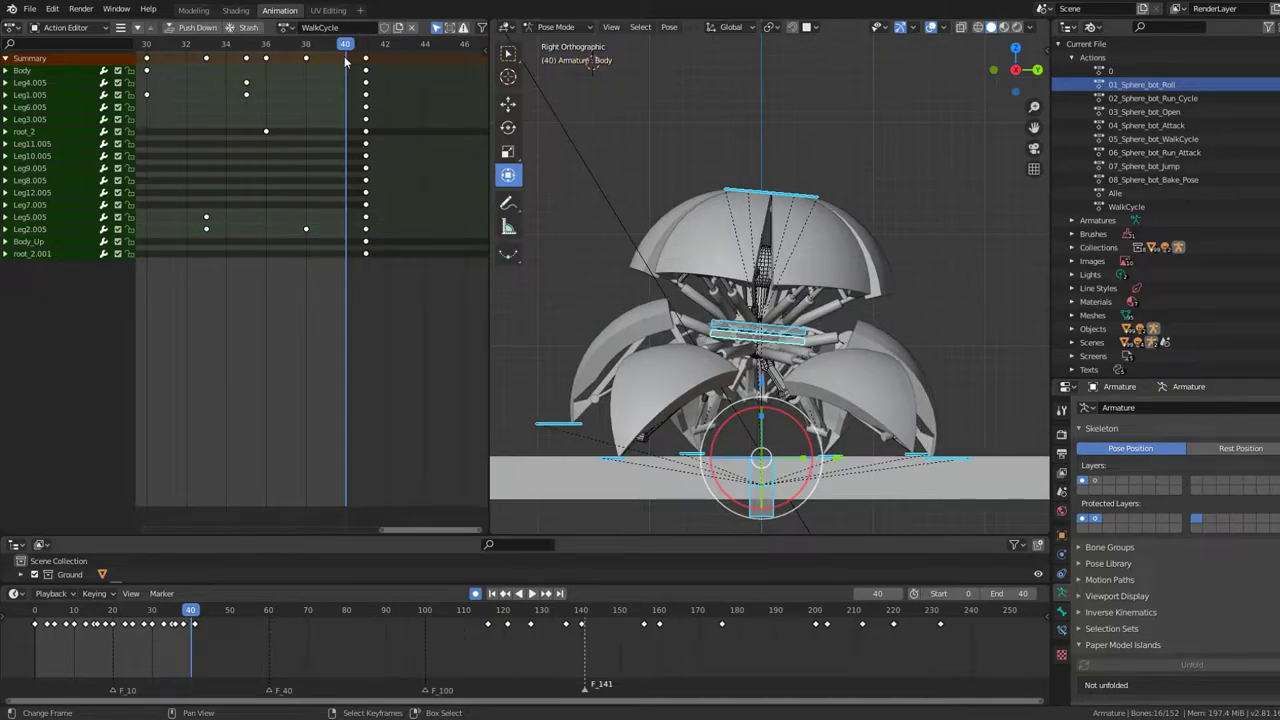
middle_click_drag(345, 60, 316, 157, "ctrl")
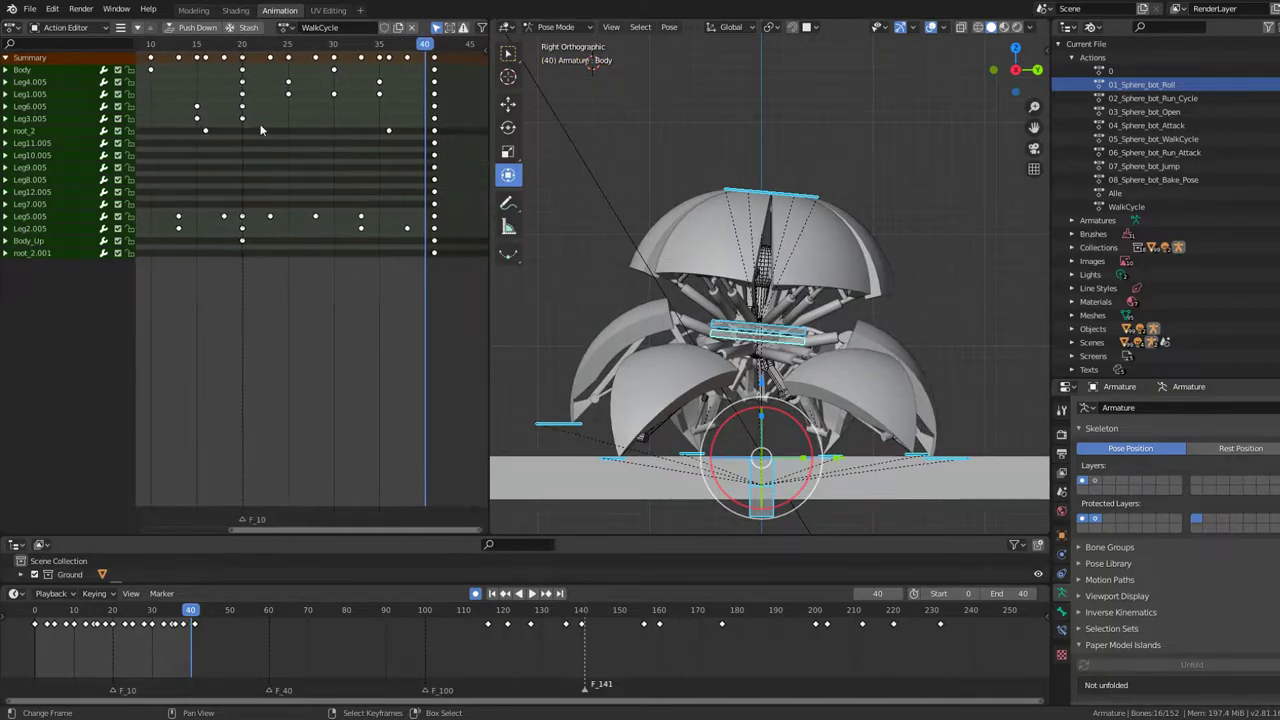
key("space")
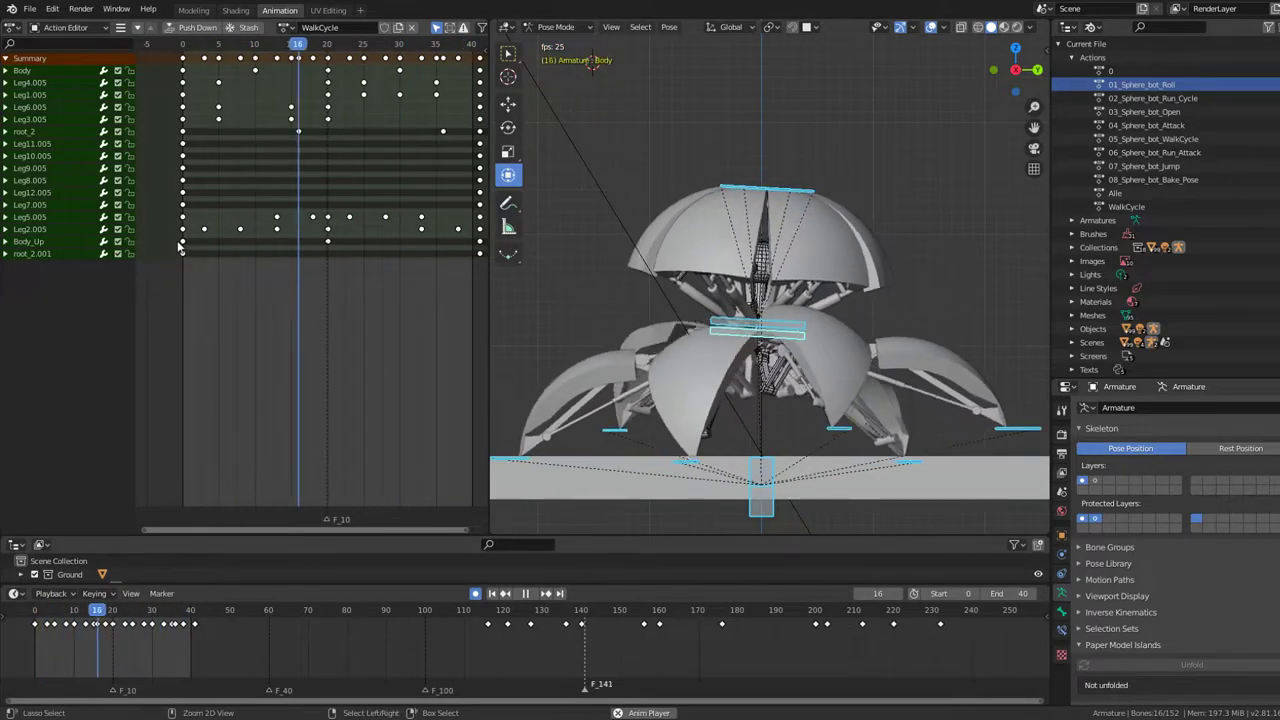
- Select every channel of the action and zoom the timeline and viewport
key("a")
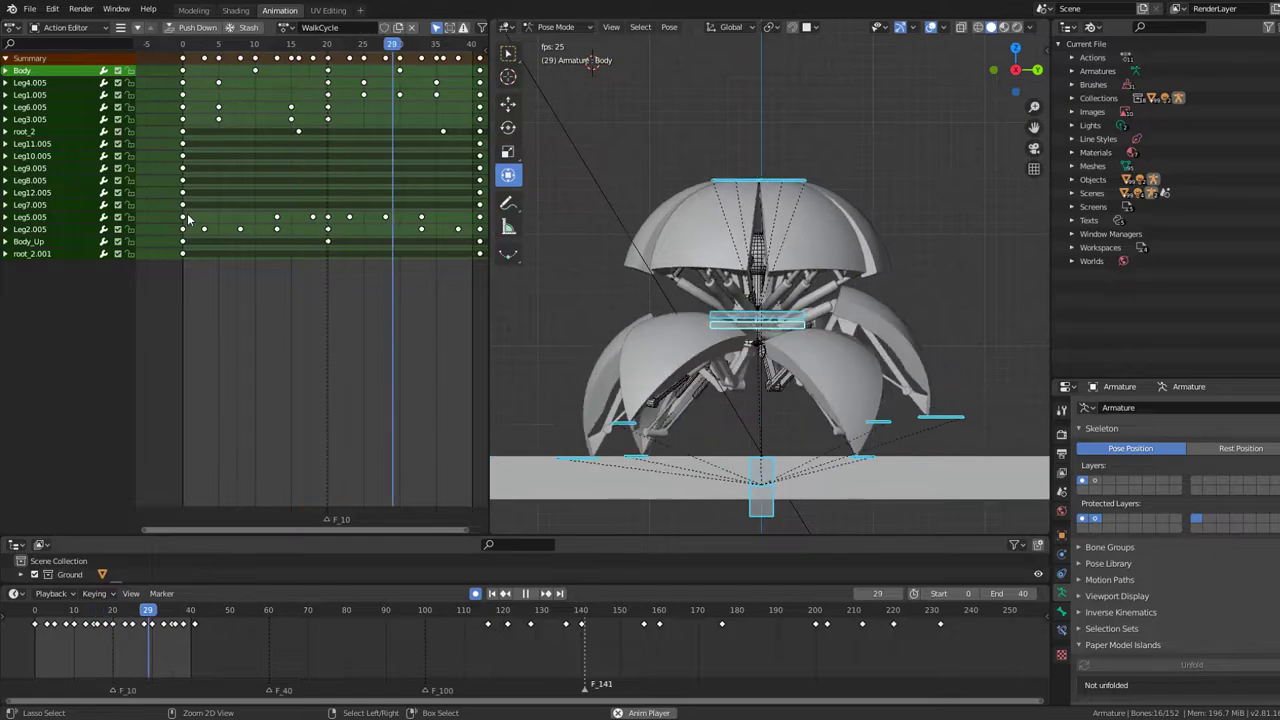
scroll(200, 166, "down", 4)
scroll(230, 150, "down", 6)
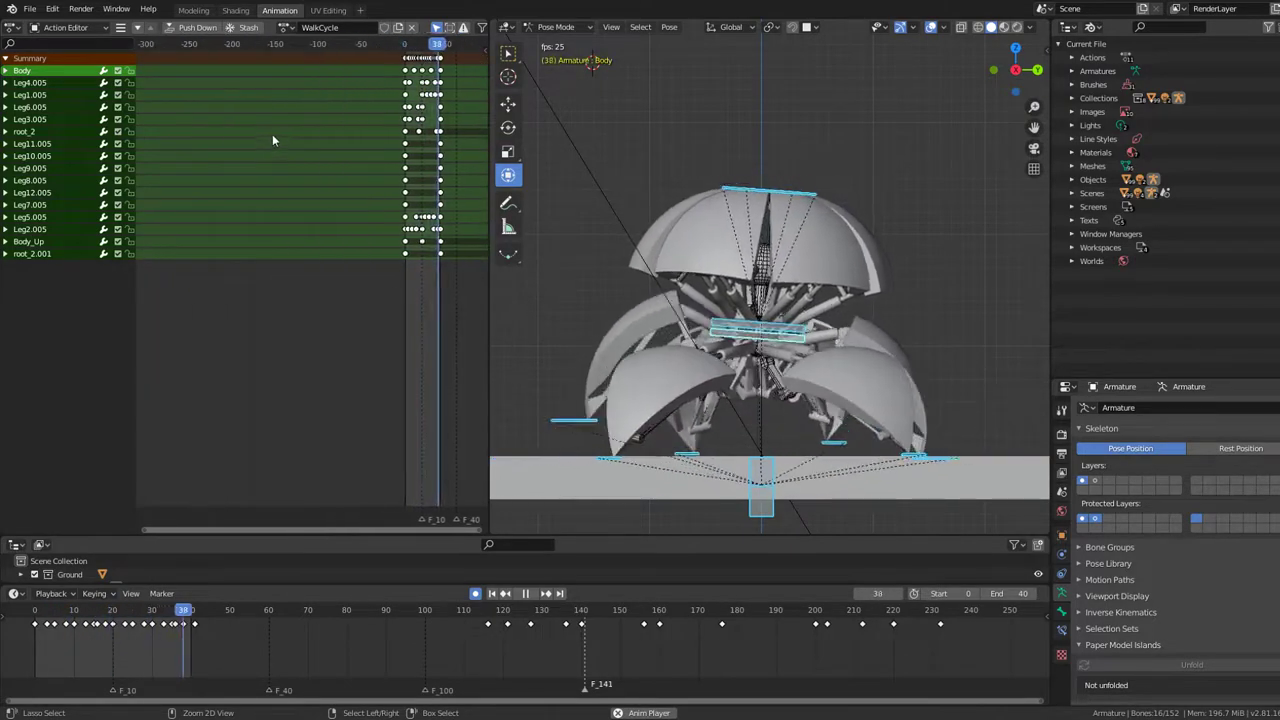
scroll(385, 140, "up", 3)
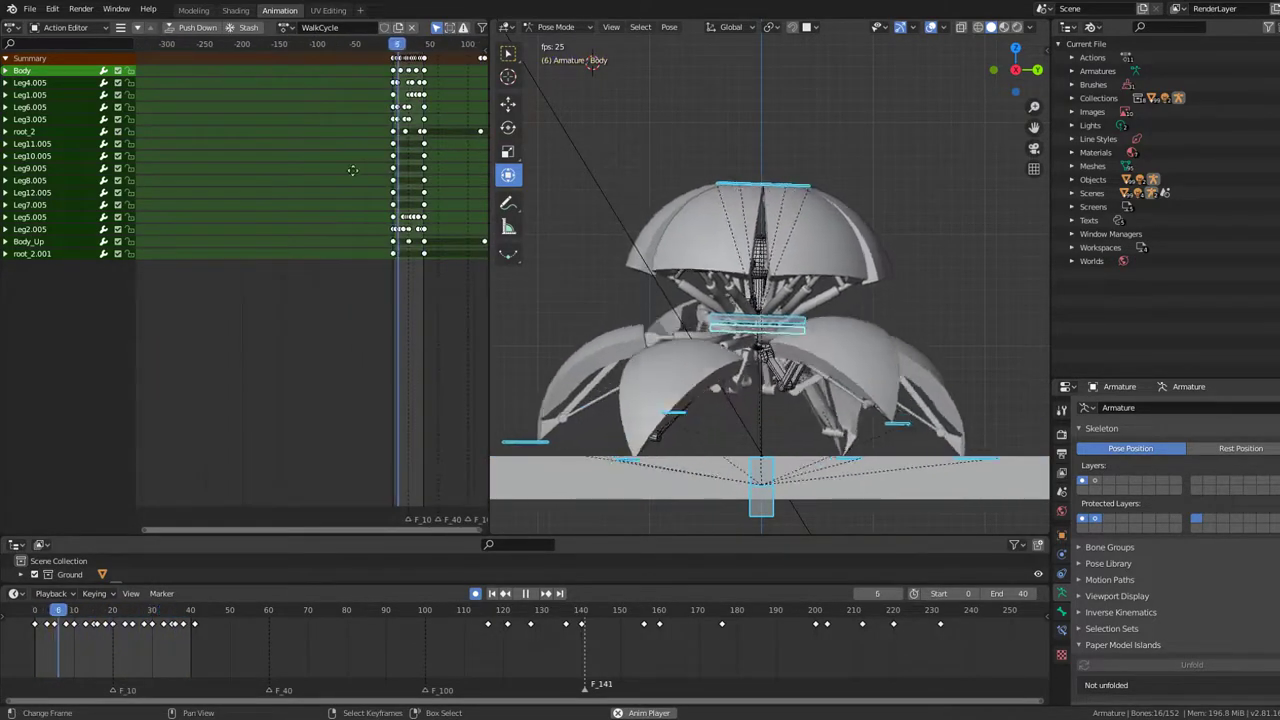
scroll(290, 187, "up", 3, "ctrl")
scroll(290, 187, "up", 2)
scroll(285, 165, "up", 2)
scroll(279, 167, "up", 3)
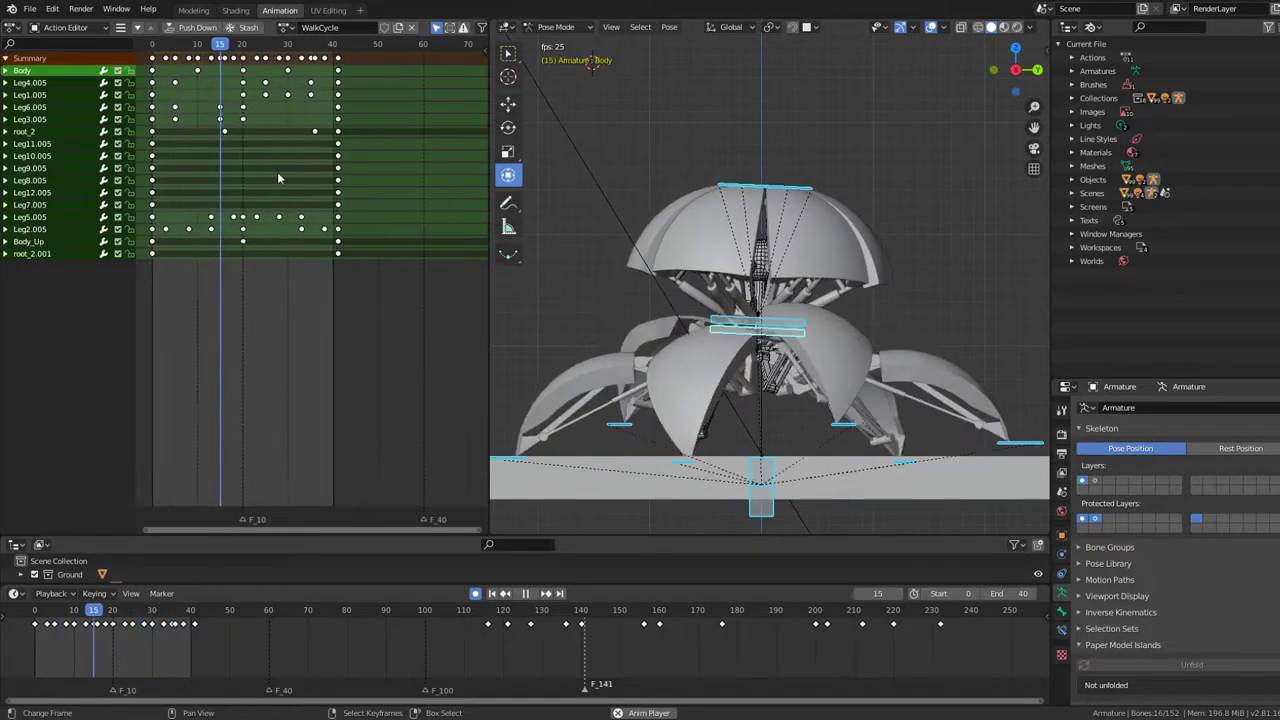
scroll(280, 175, "up", 2)
scroll(300, 200, "up", 1)
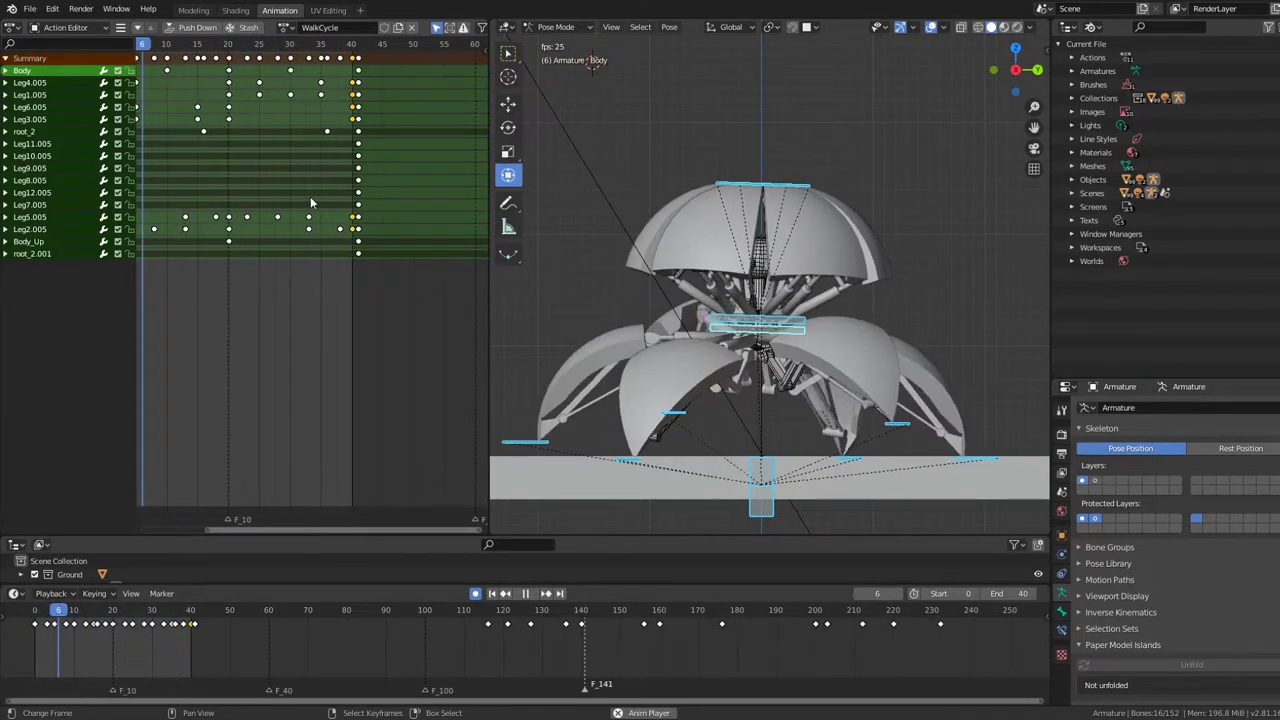
scroll(582, 231, "up", 3)
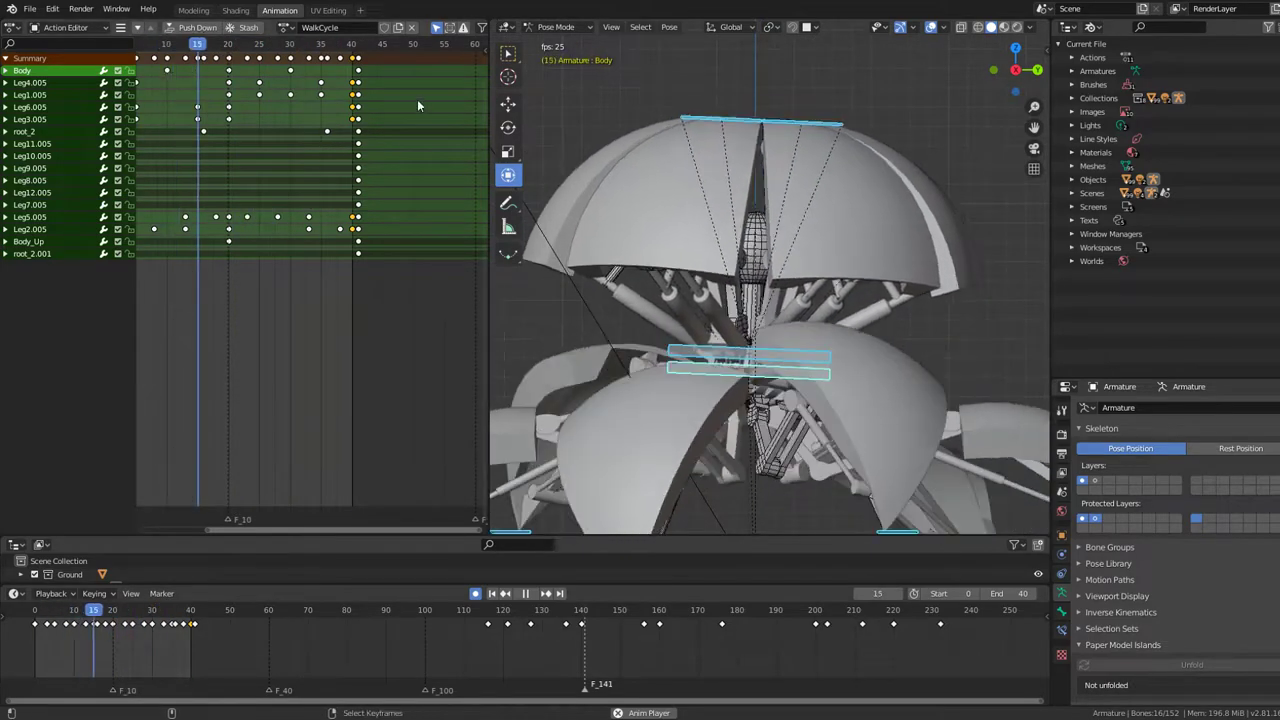
- Key every channel at frame 40, delete the frame-41 keys, and replay the loop
key("space")
key("space")
left_click(352, 85)
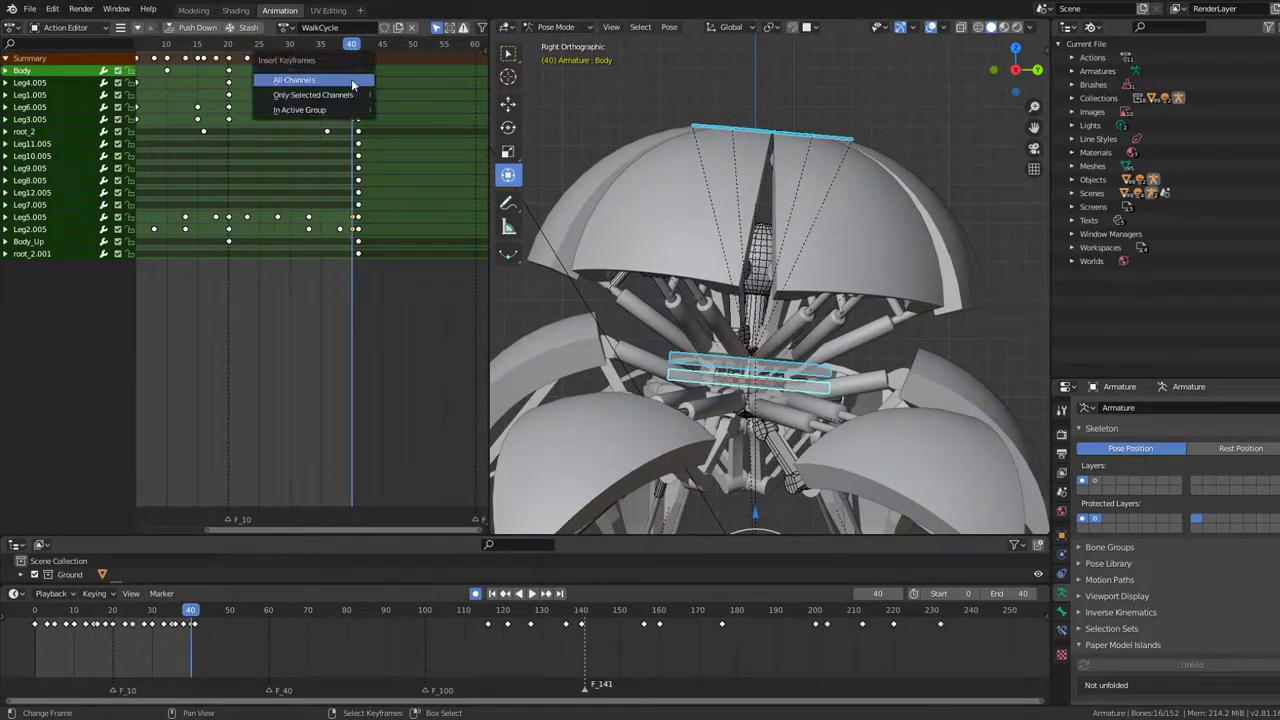
left_click(351, 79)
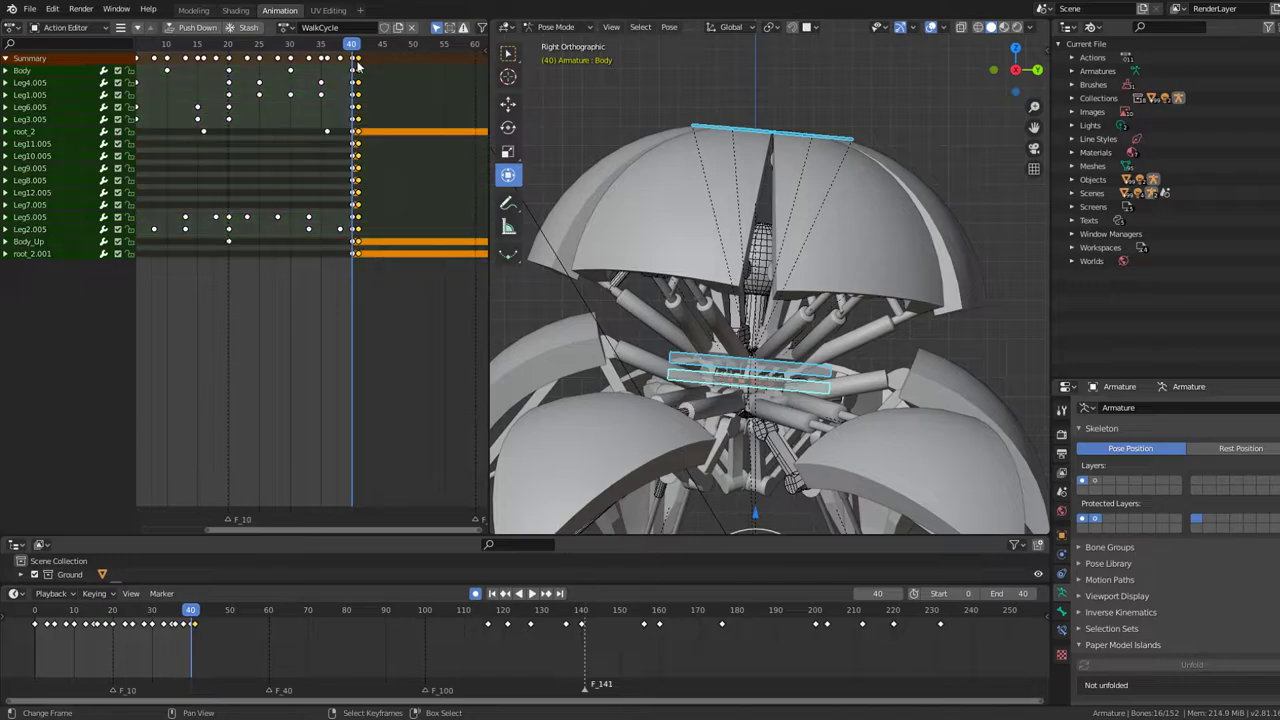
key("x")
left_click(355, 68)
scroll(362, 126, "down", 3)
scroll(356, 150, "down", 2)
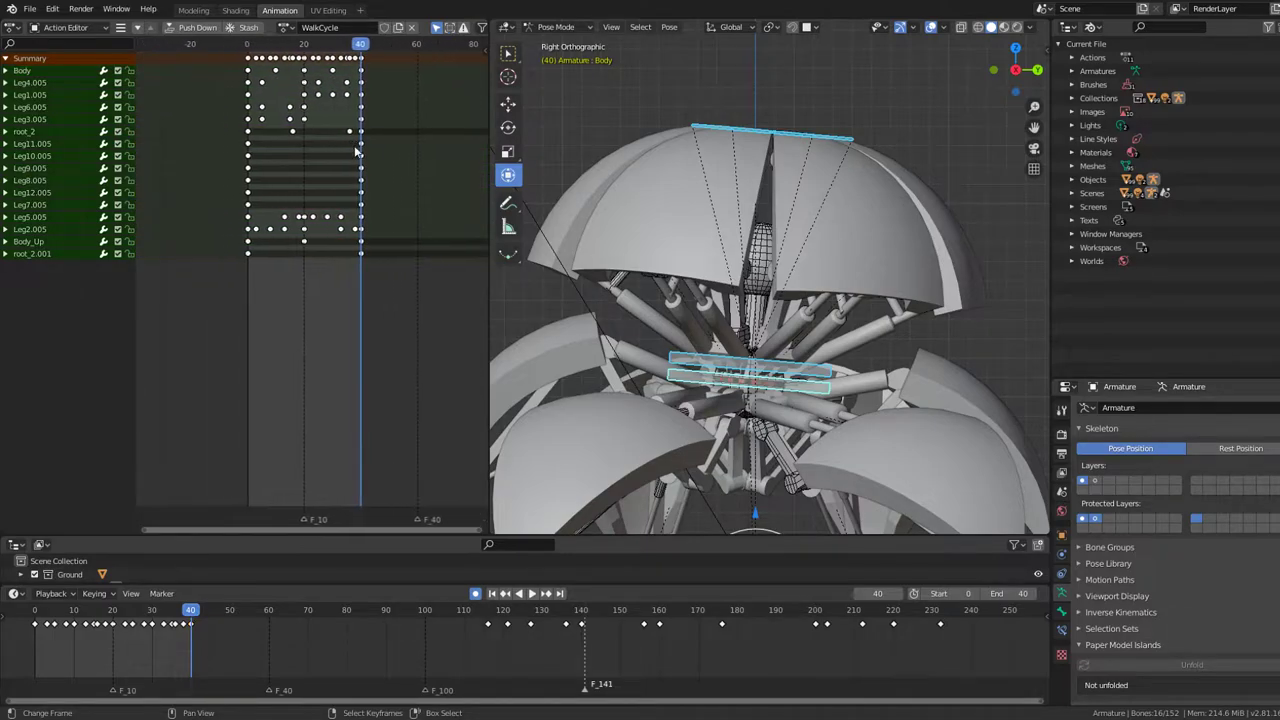
key("space")
scroll(766, 256, "down", 4)
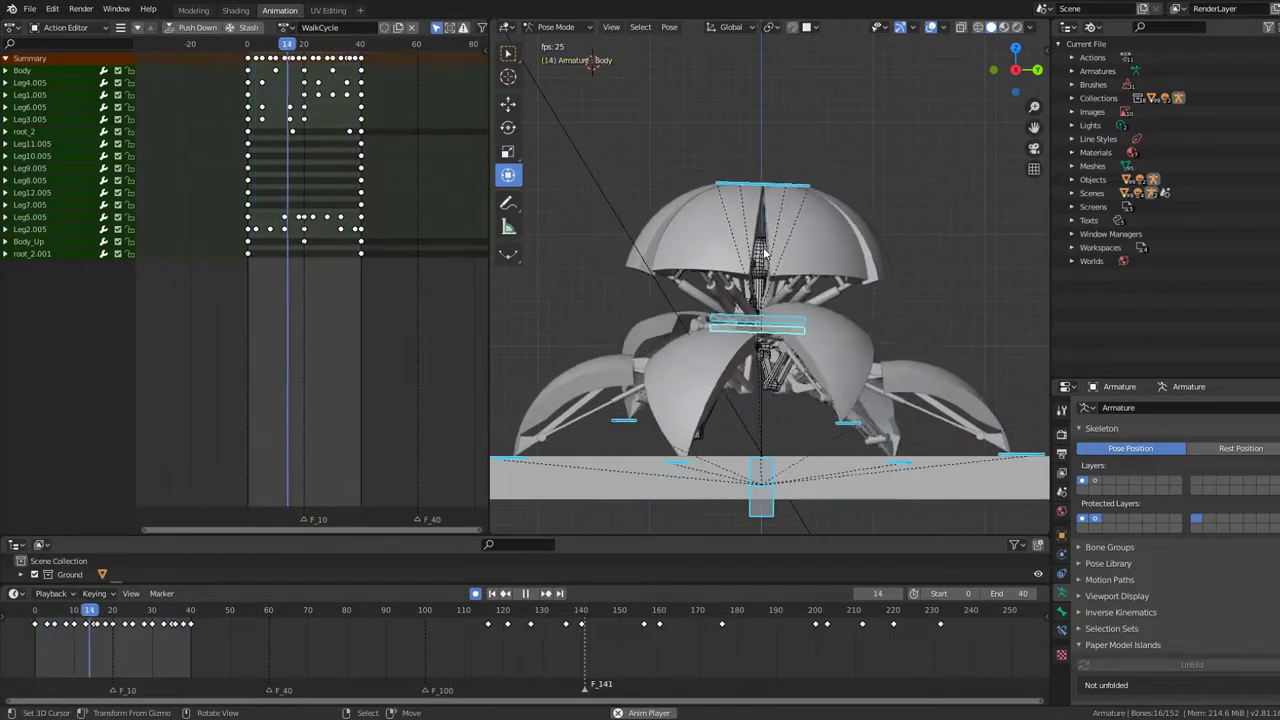
- Set the scene end frame to 39 and orbit to look down on the robot
left_click(986, 594)
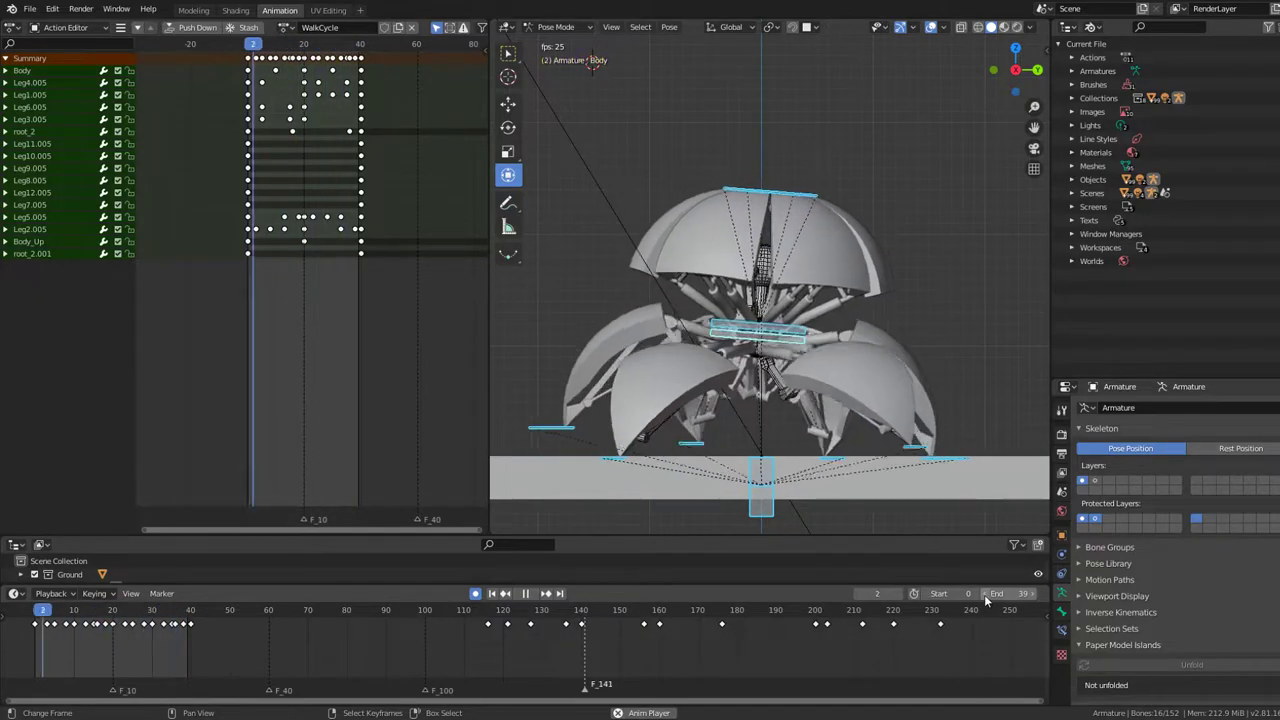
mouse_move(840, 220)
middle_mouse_down()
mouse_move(852, 277)
mouse_move(532, 355)
middle_mouse_up()
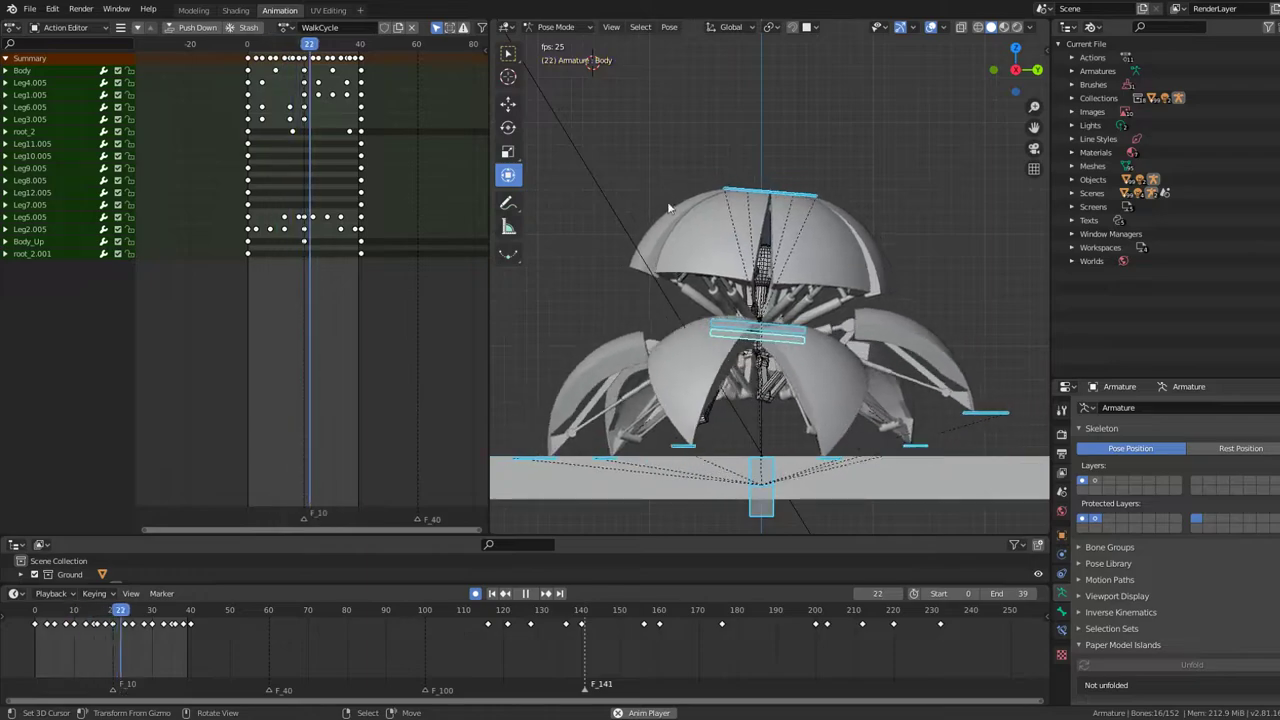
left_click(12, 27)
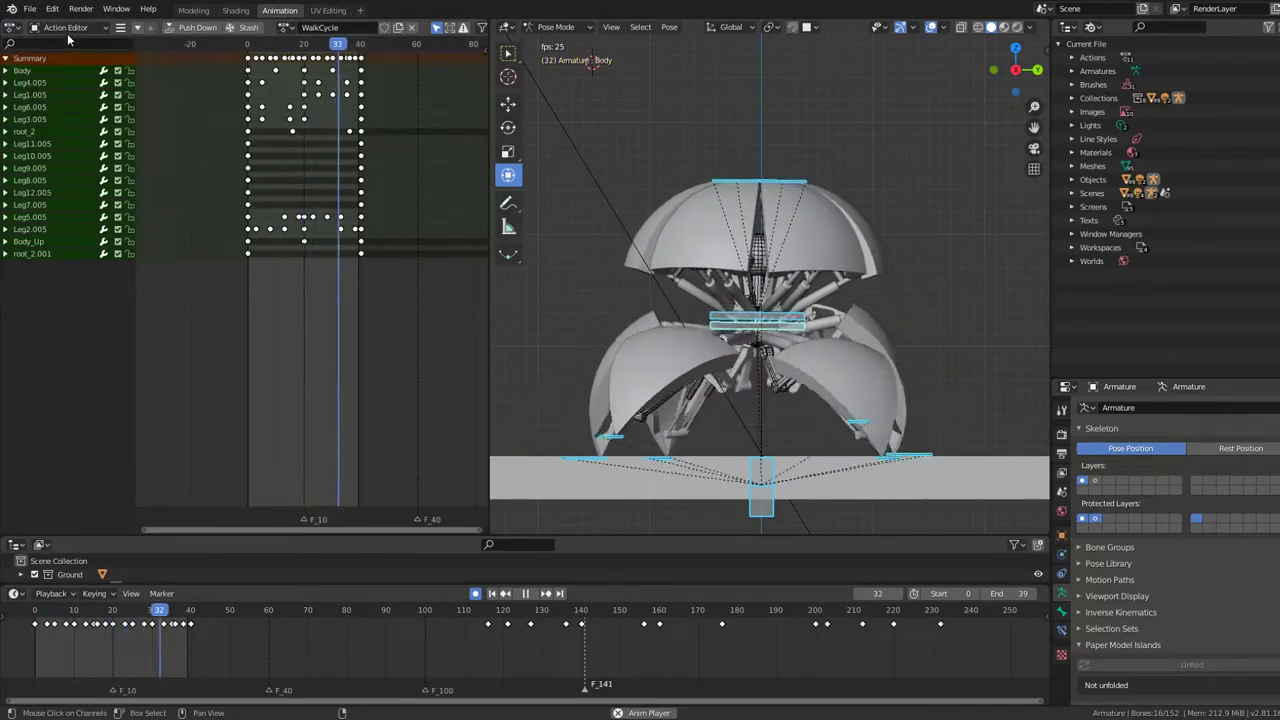
left_click(12, 27)
left_click(65, 27)
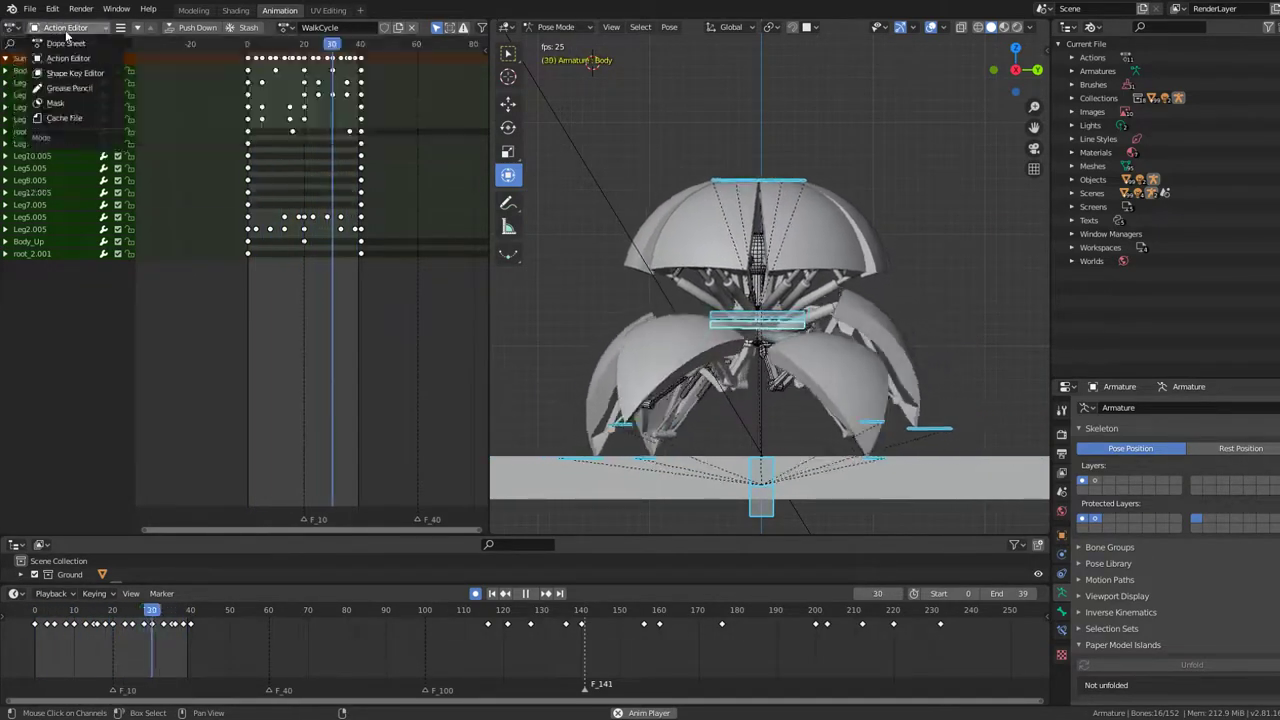
- Switch the Action Editor area to the Graph Editor
left_click(11, 26)
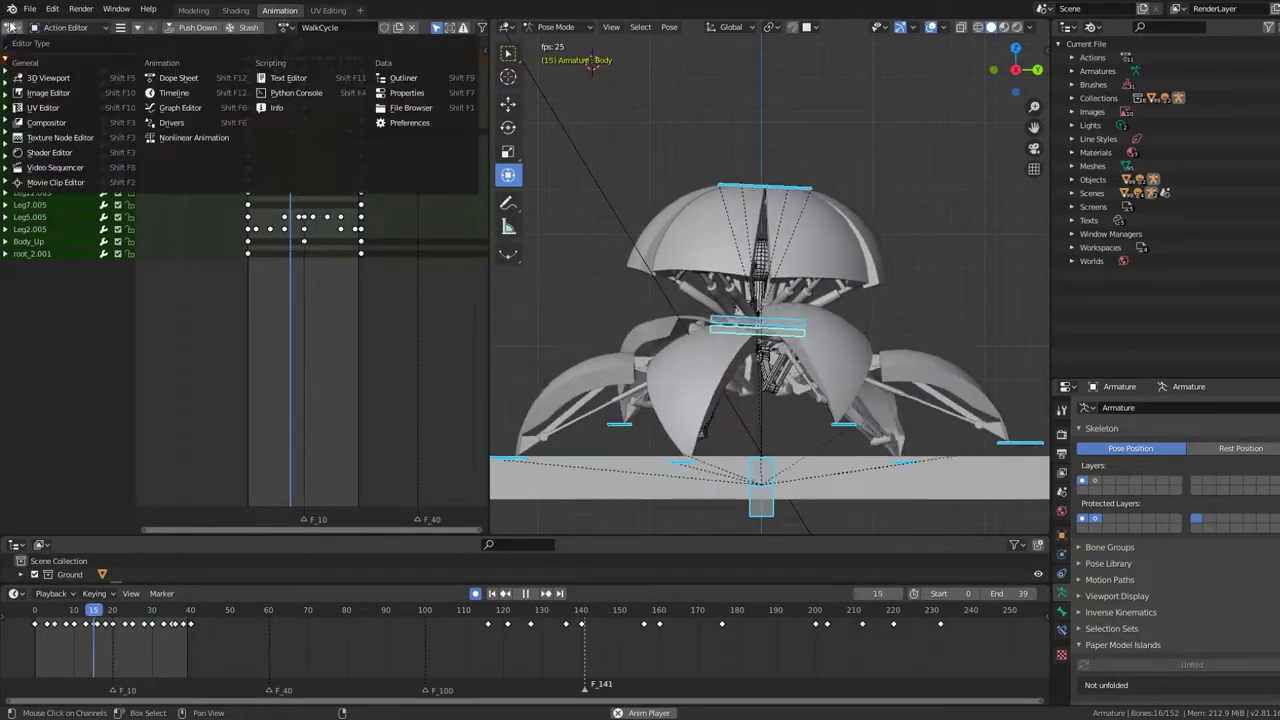
left_click(185, 107)
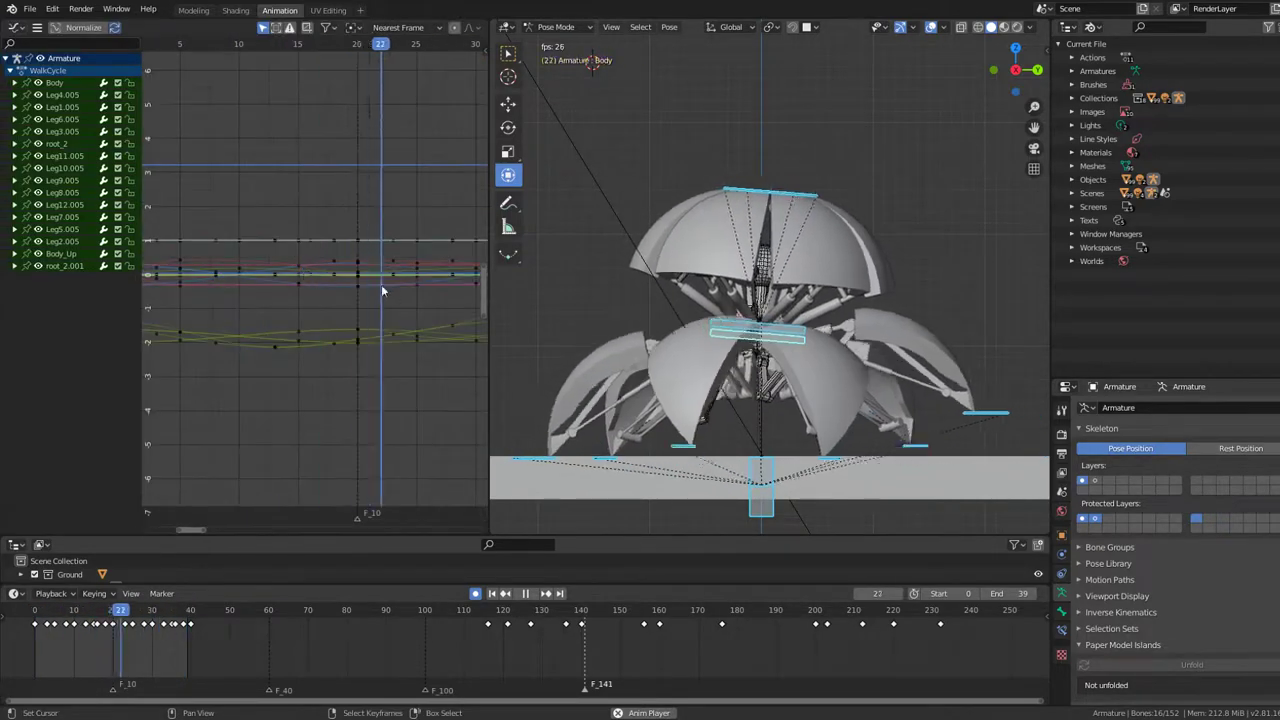
scroll(310, 283, "down", 2)
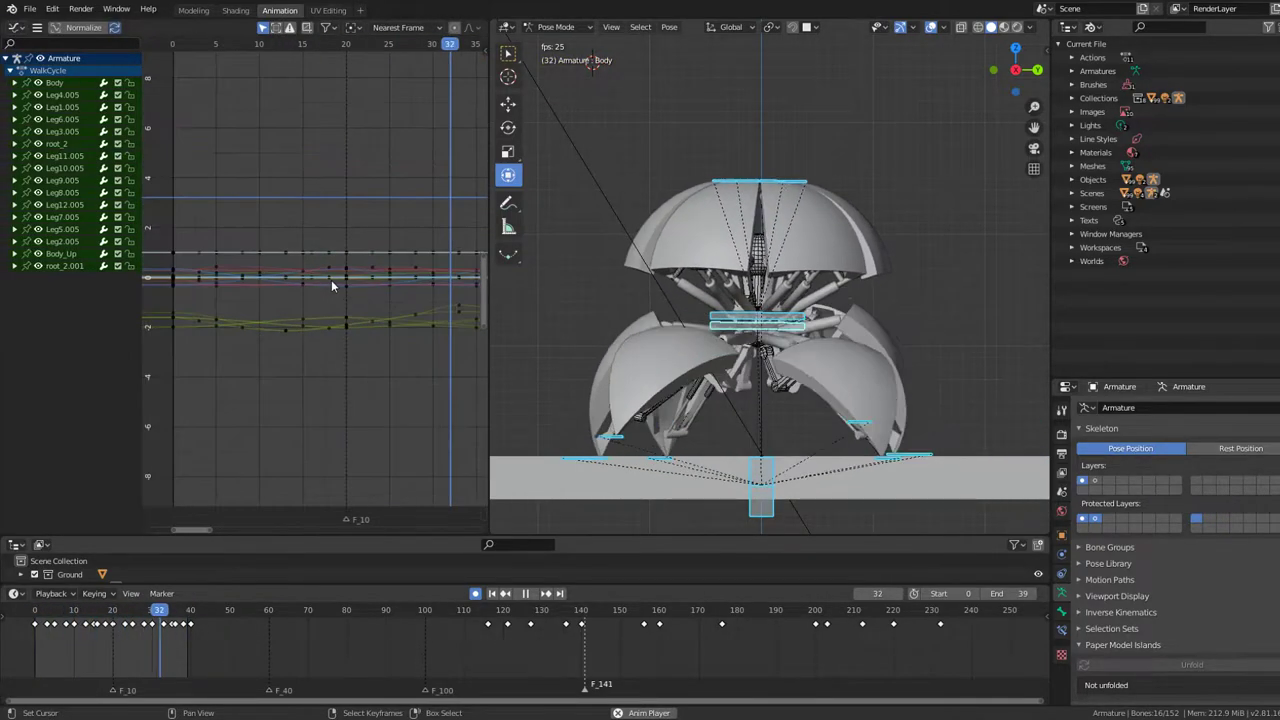
- Select the Body bone and expand its curves, from X Location to Z Scale
left_click(760, 330)
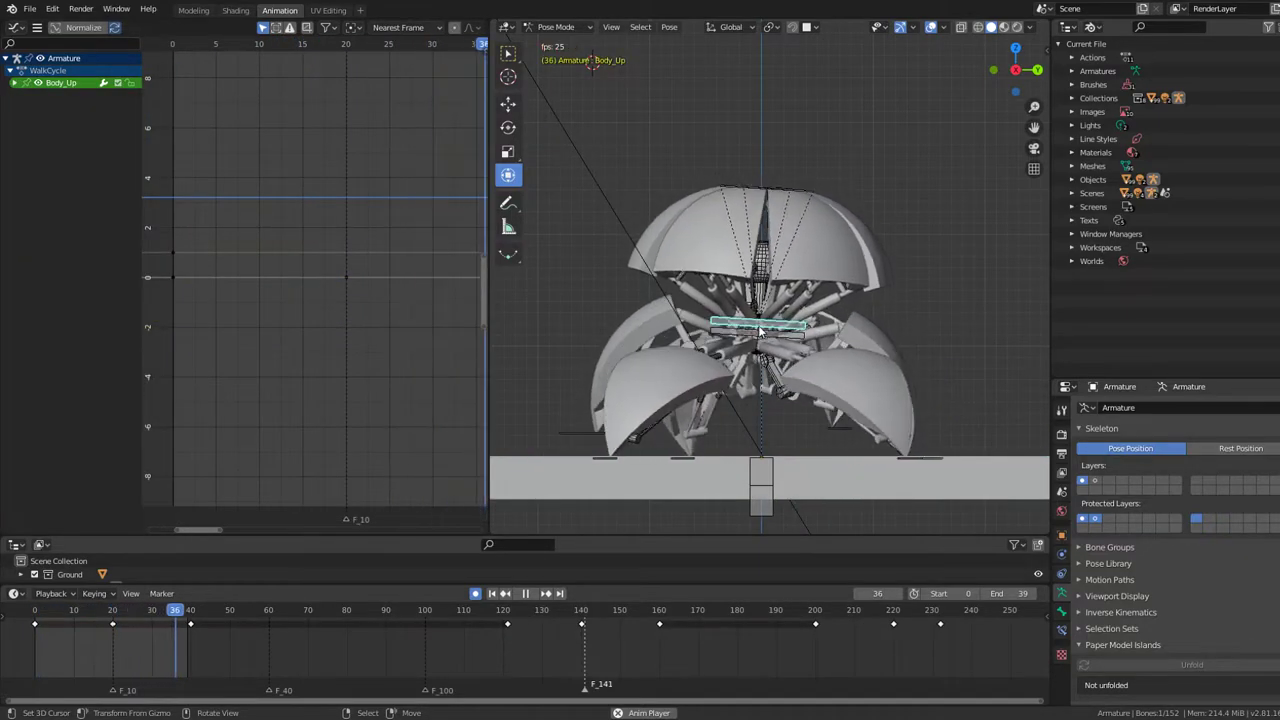
left_click(651, 307)
scroll(344, 279, "down", 2)
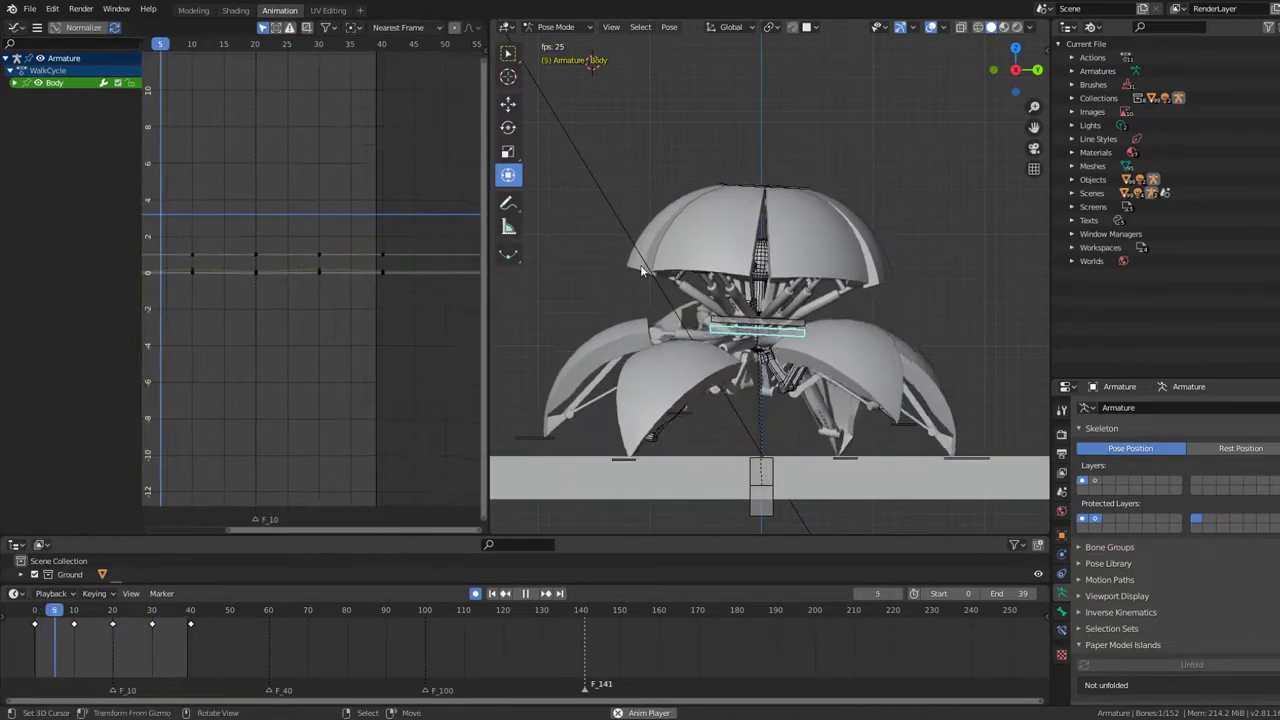
scroll(356, 238, "up", 2)
scroll(363, 252, "up", 2)
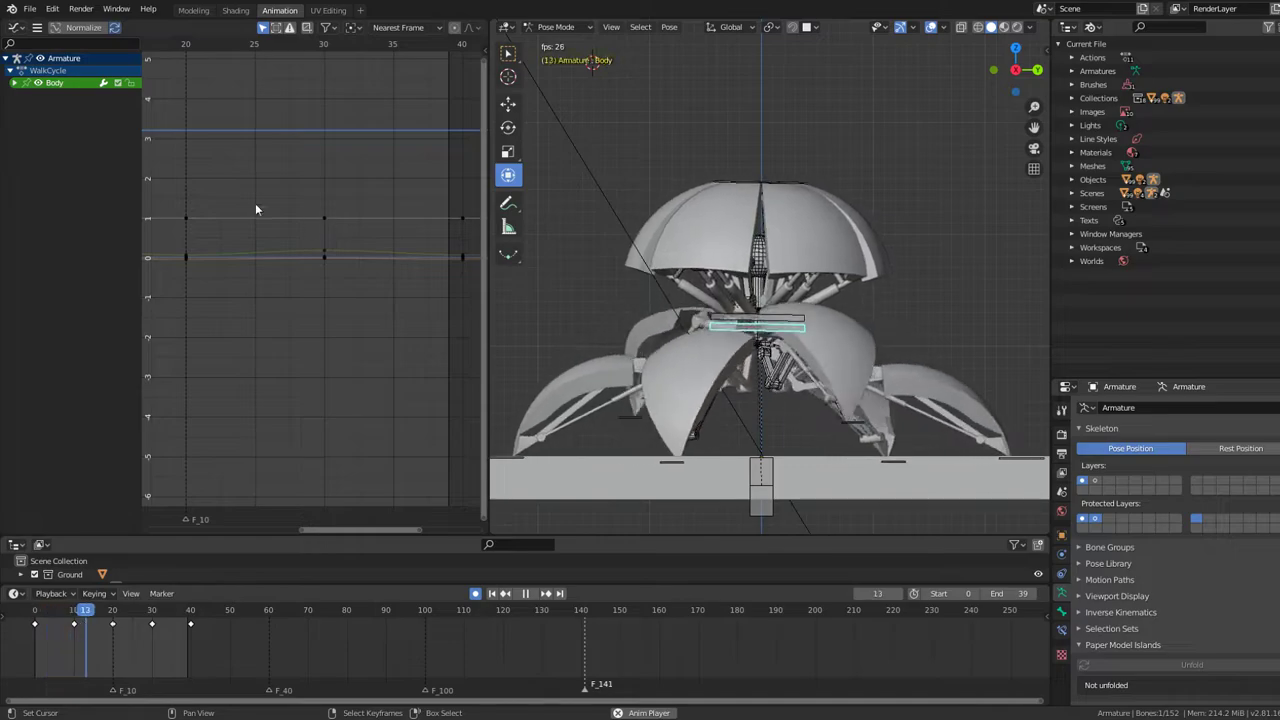
left_click(14, 82)
left_click(57, 94)
- Delete the X and Z Location and W, X, Y, Z Quaternion Rotation channels of Body
scroll(375, 250, "down", 1)
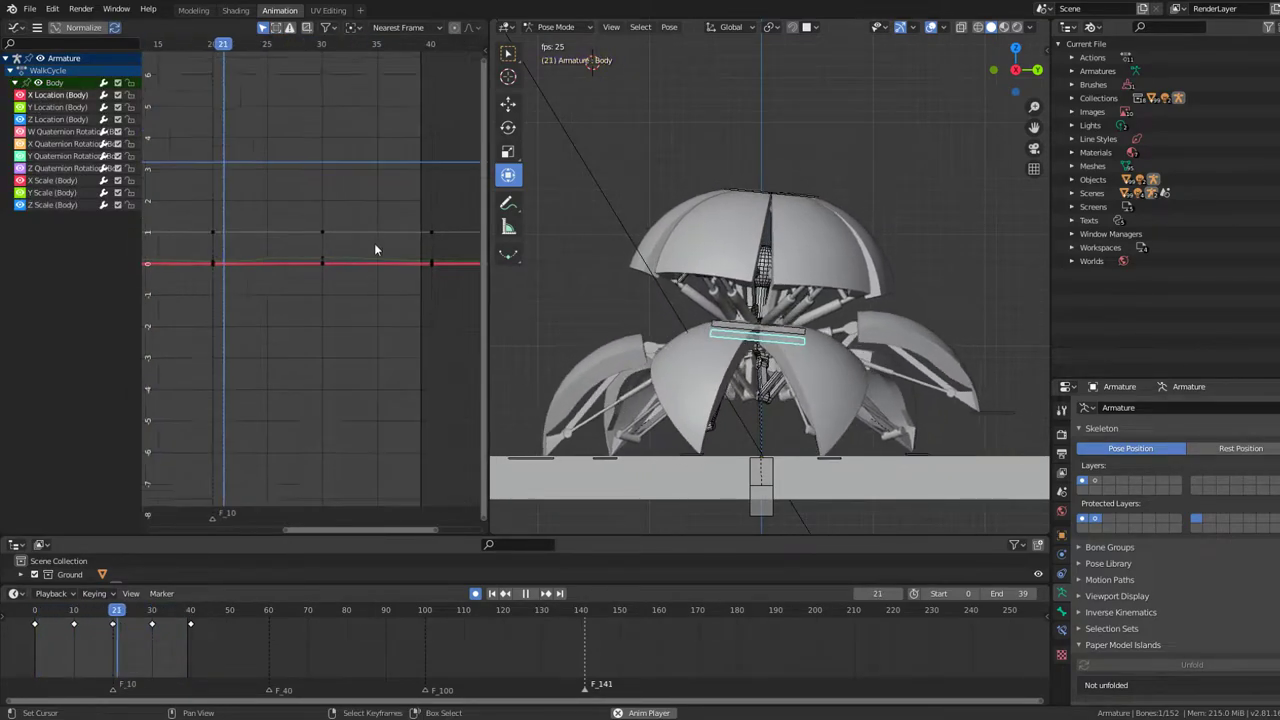
middle_click_drag(329, 247, 395, 247)
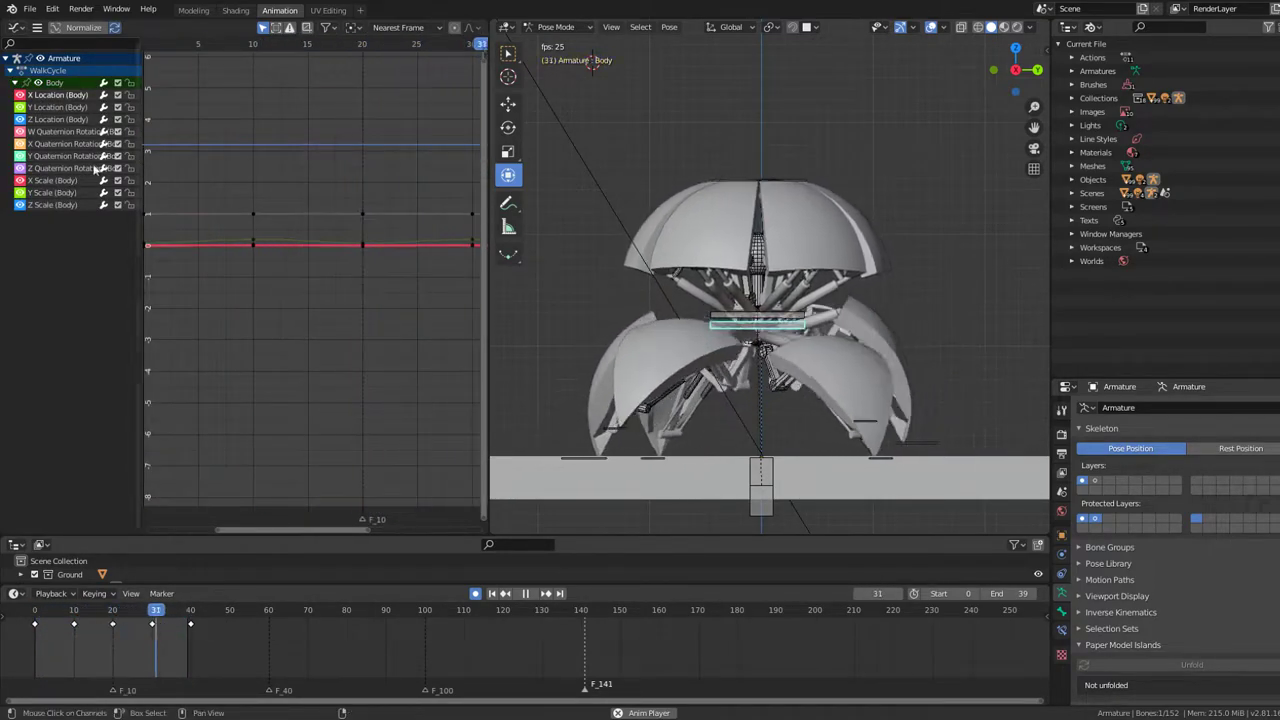
key("x")
left_click(40, 97)
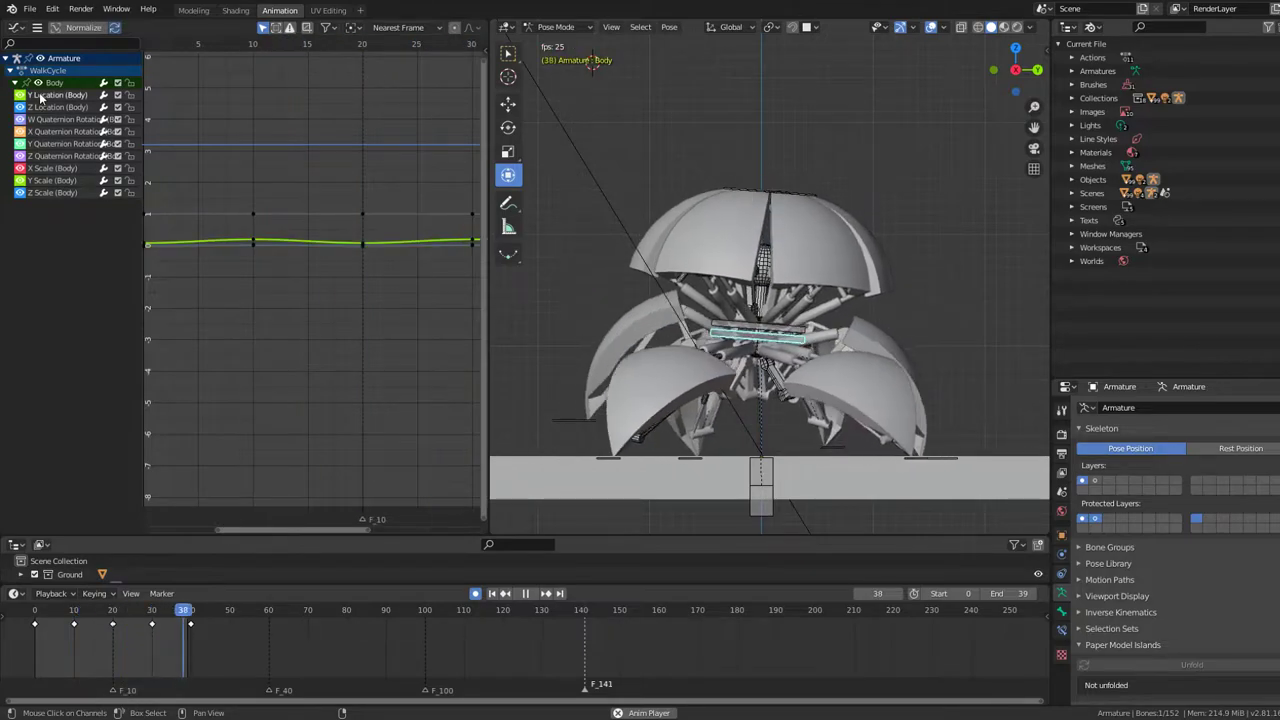
left_click(44, 107)
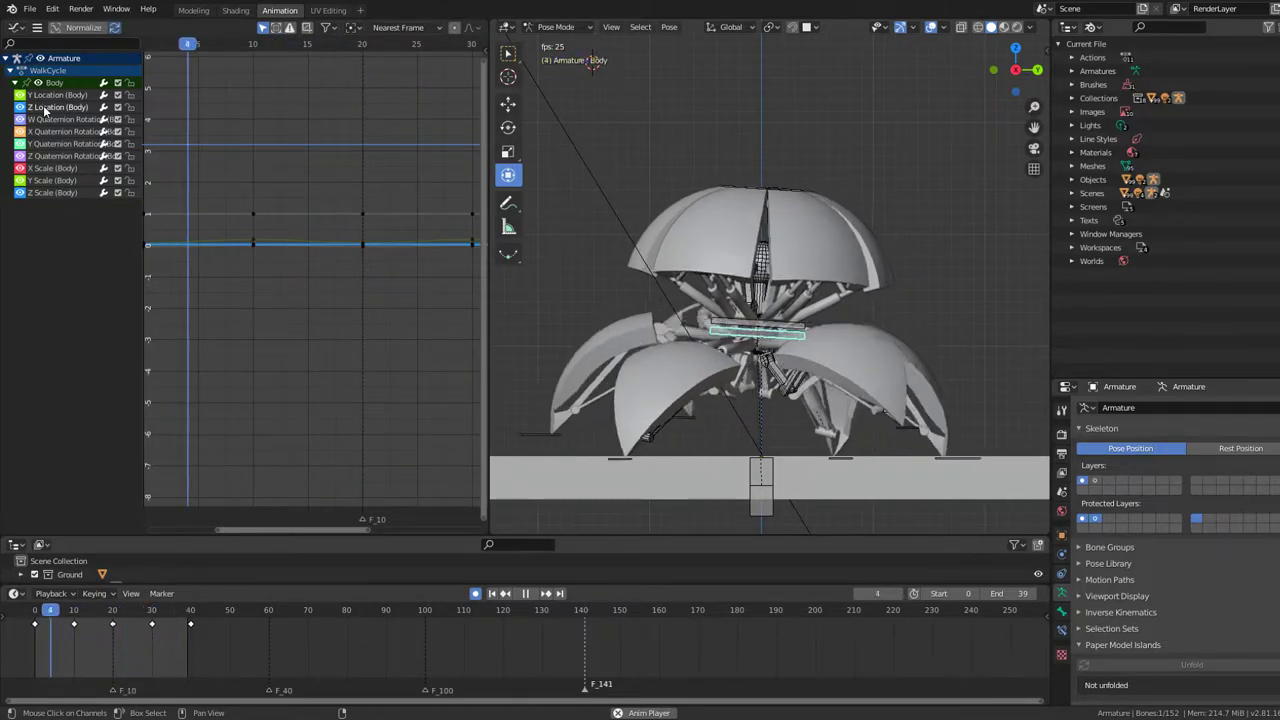
key("x")
left_click(44, 109)
key("x")
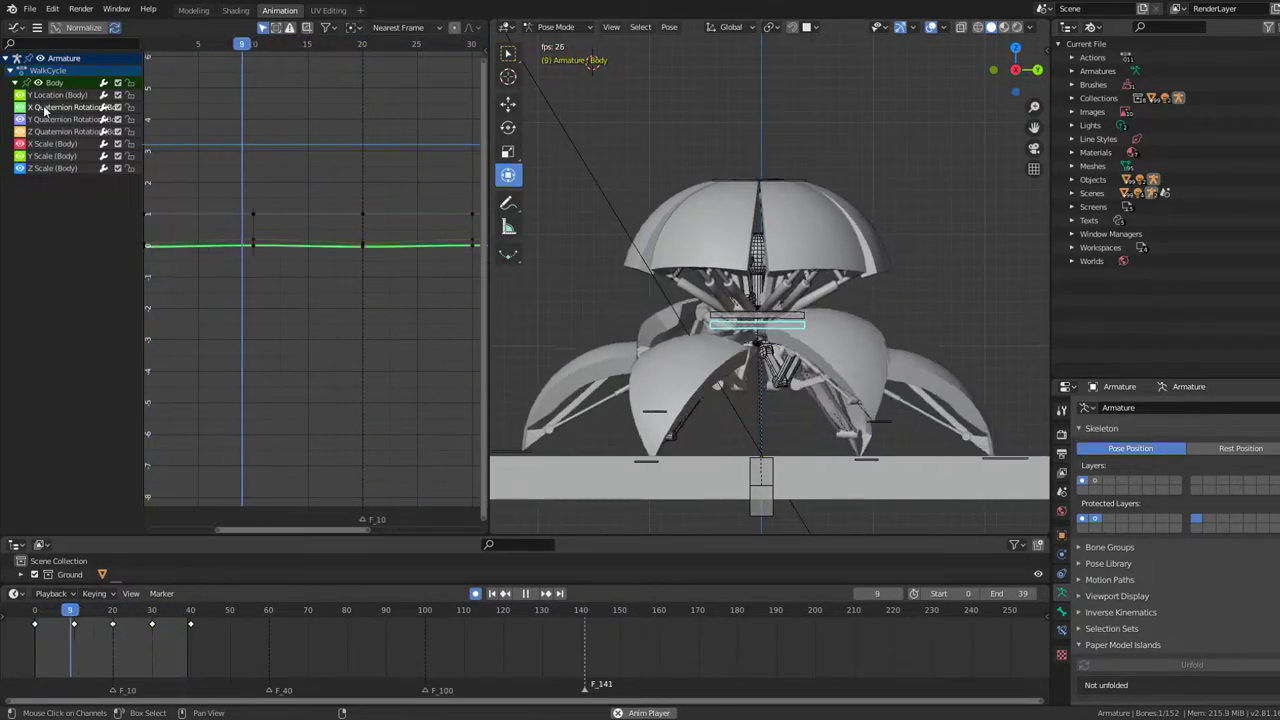
left_click(44, 111)
key("x")
left_click(44, 111)
key("x")
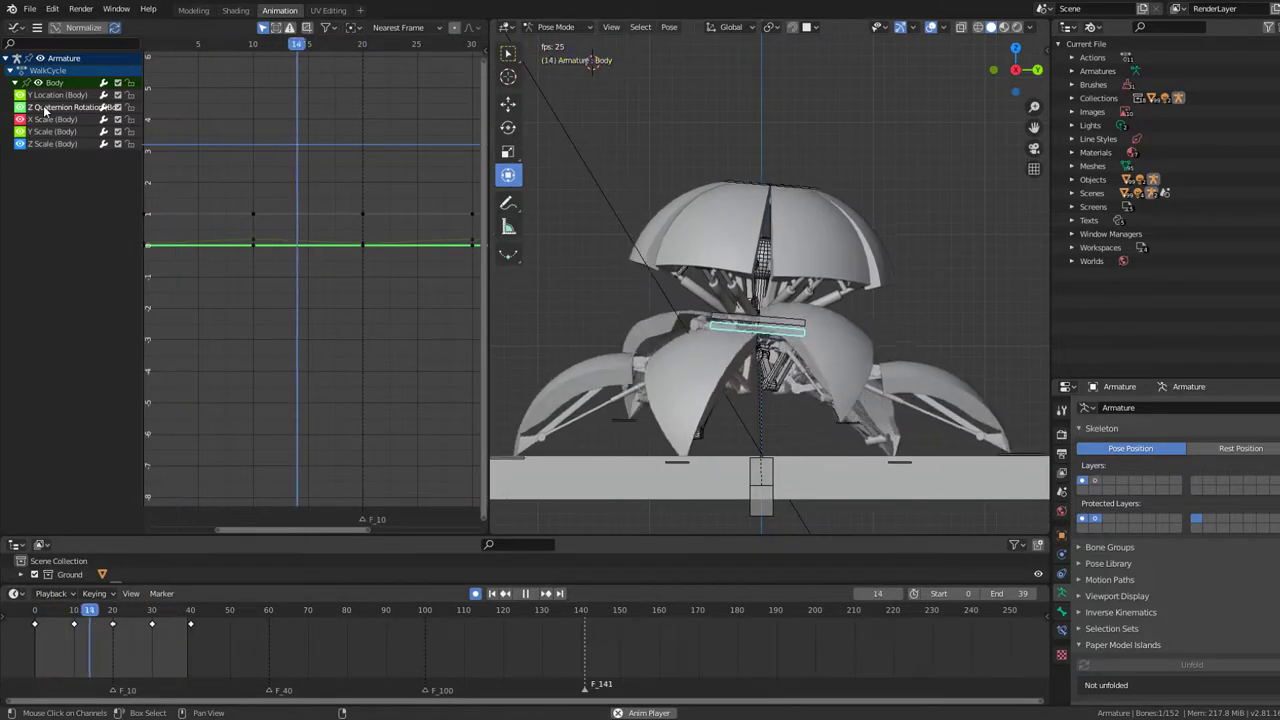
key("x")
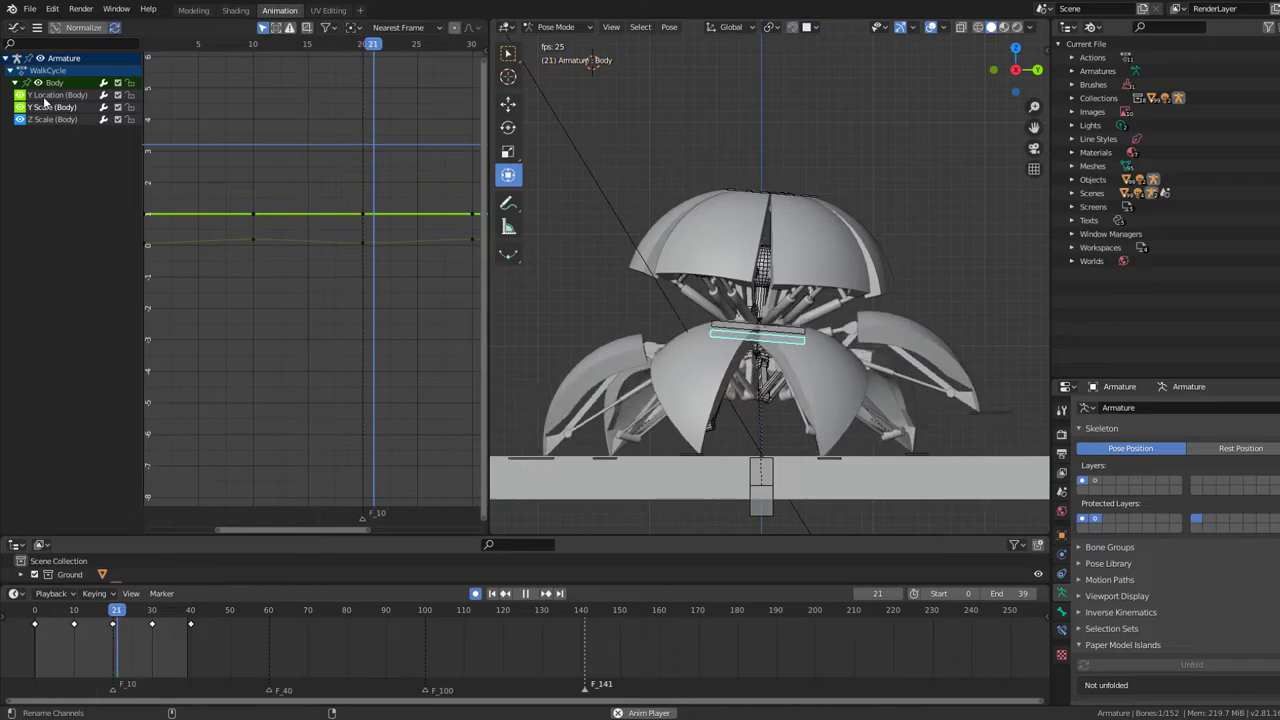
- Undo back to restore Y Location and X, Y, Z Quaternion Rotation, keeping the scale channels removed
key("ctrl+z")
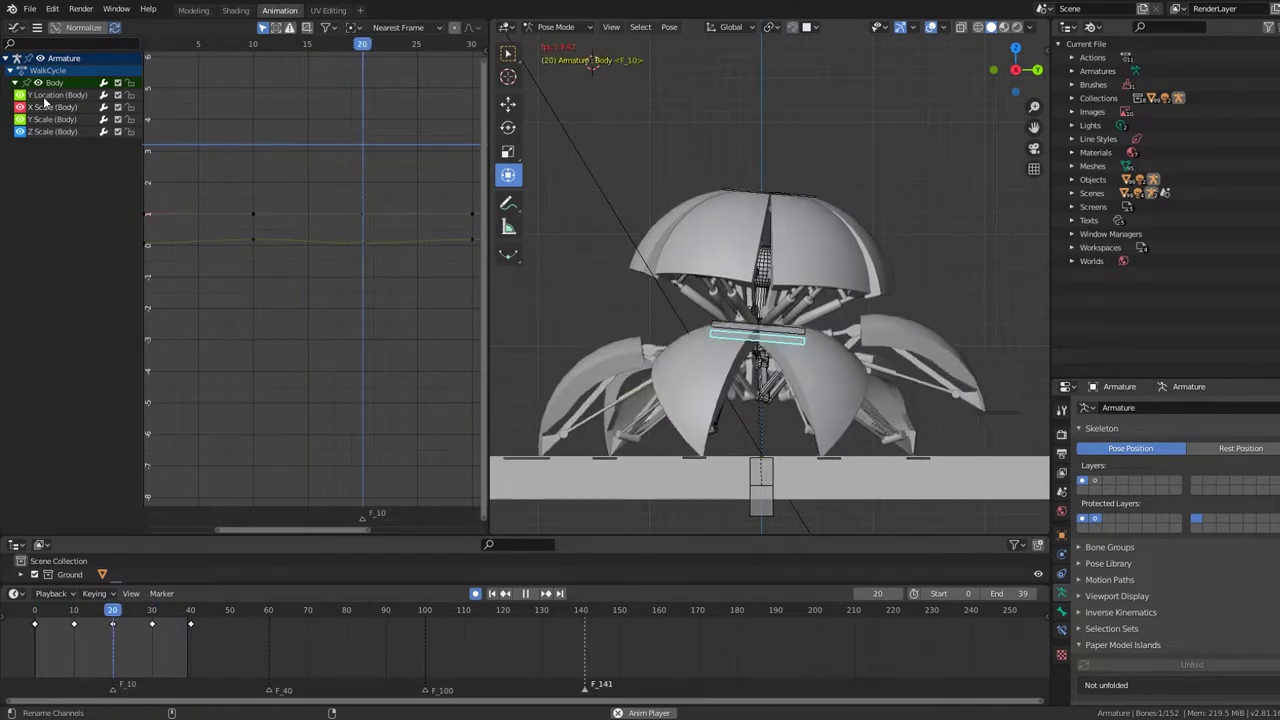
key("ctrl+z")
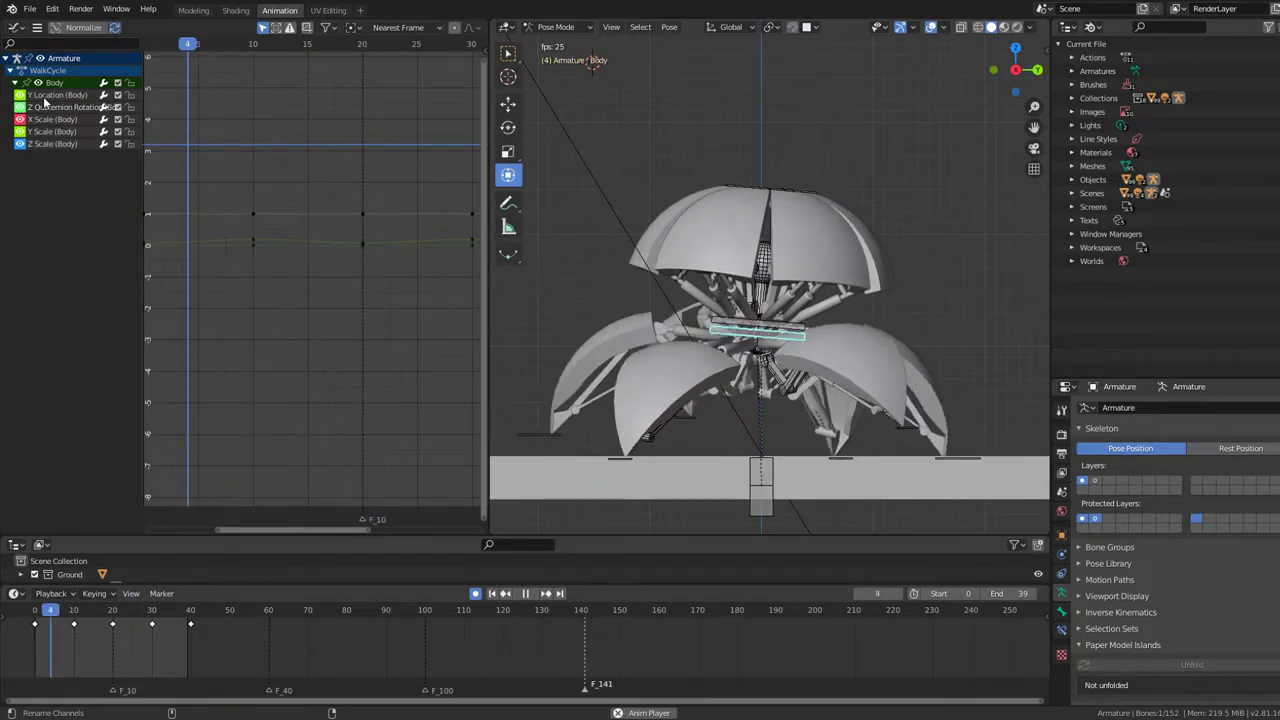
key("ctrl+z")
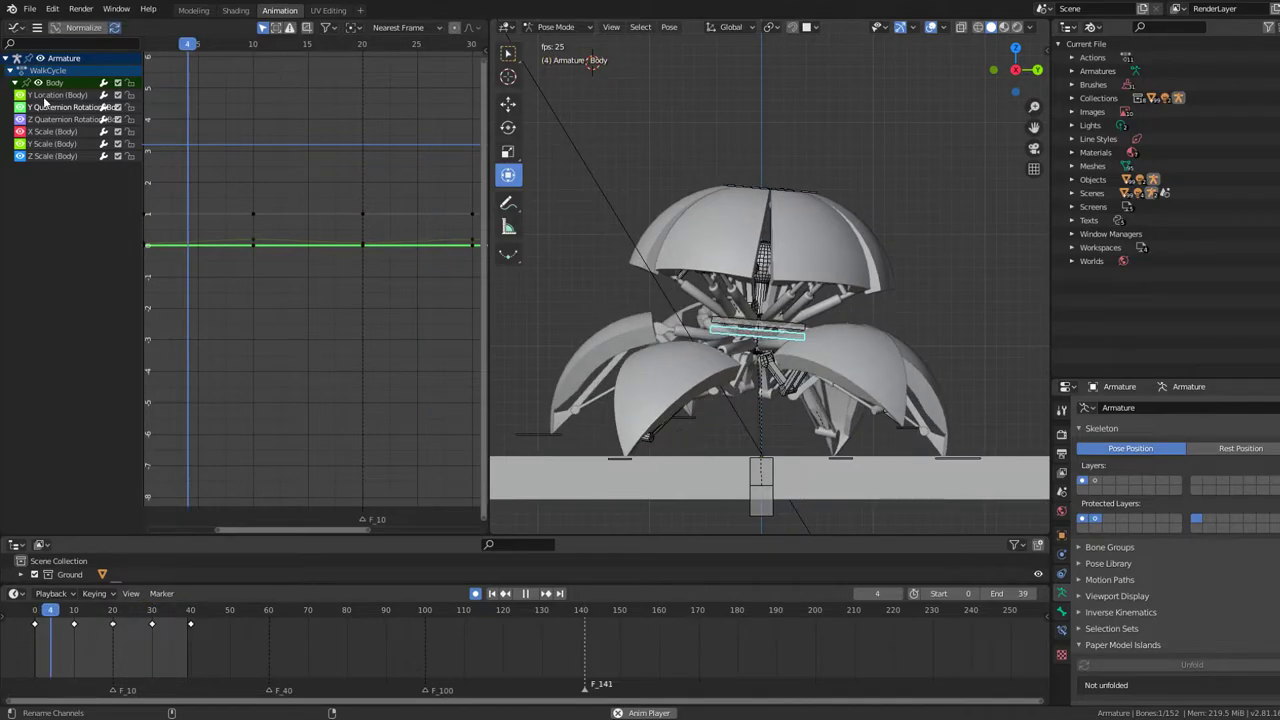
key("ctrl+z")
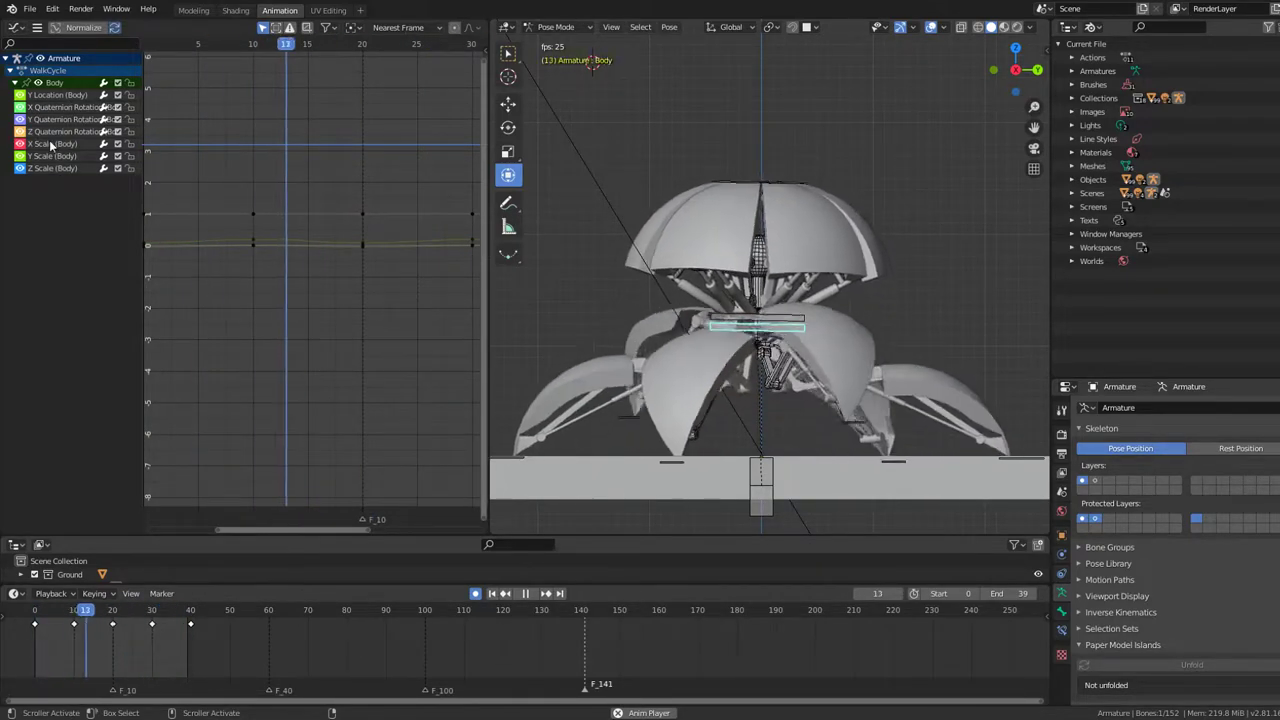
key("ctrl+z")
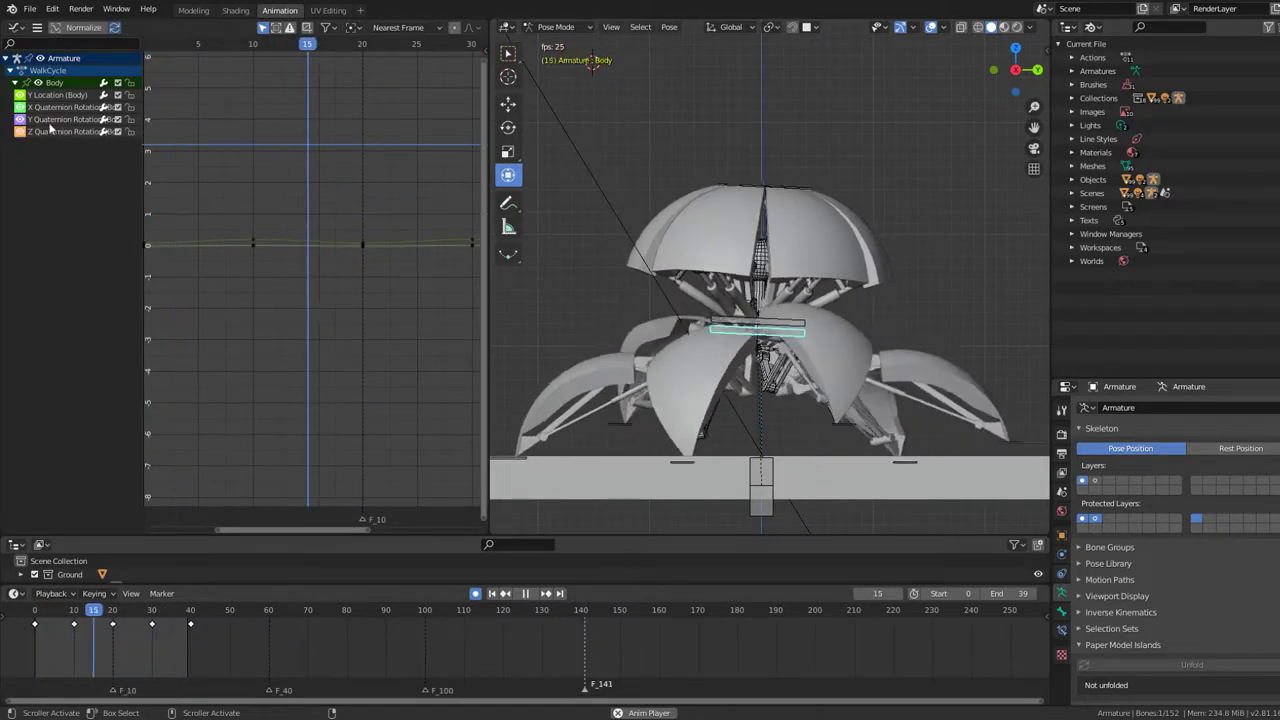
key("ctrl+z")
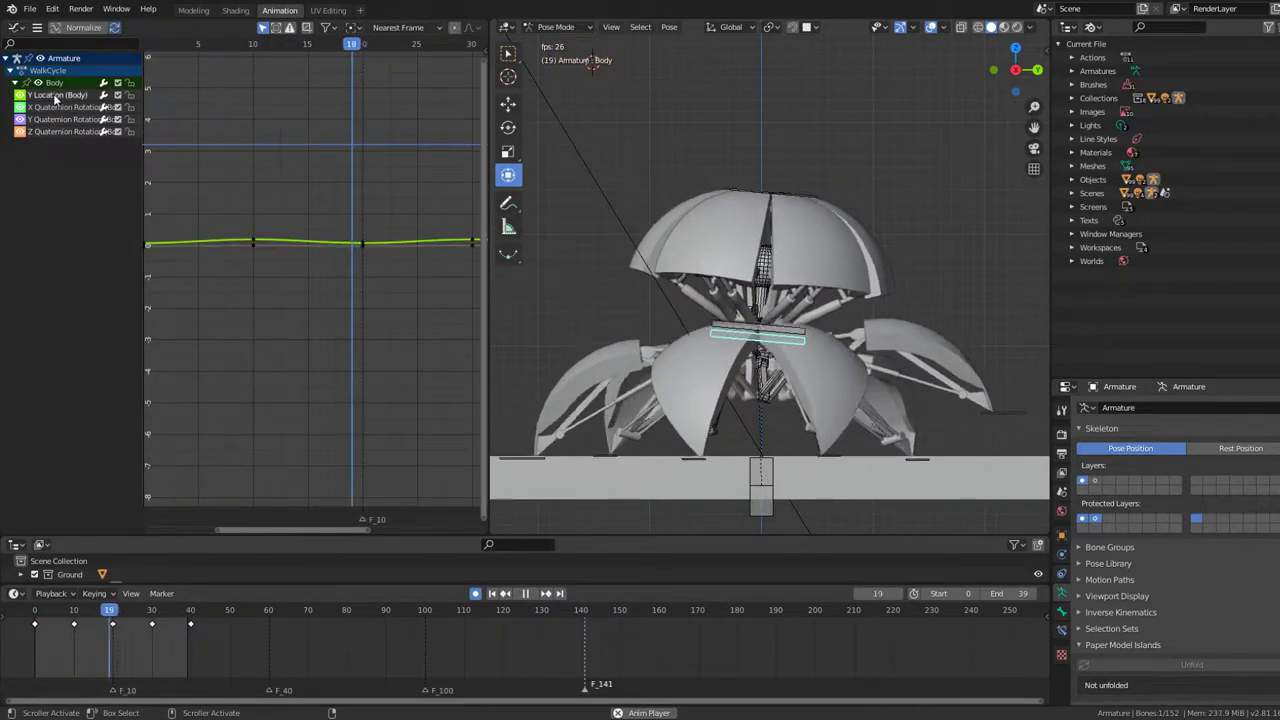
key("ctrl+z")
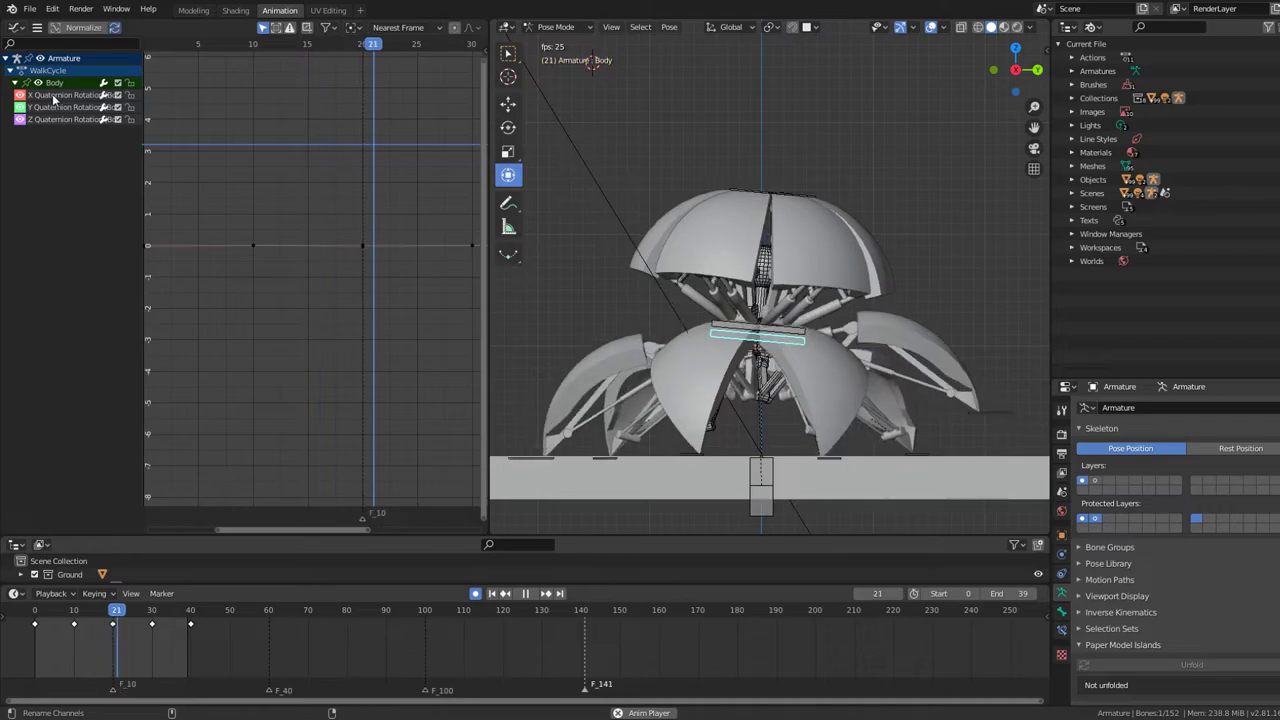
key("ctrl+shift+z")
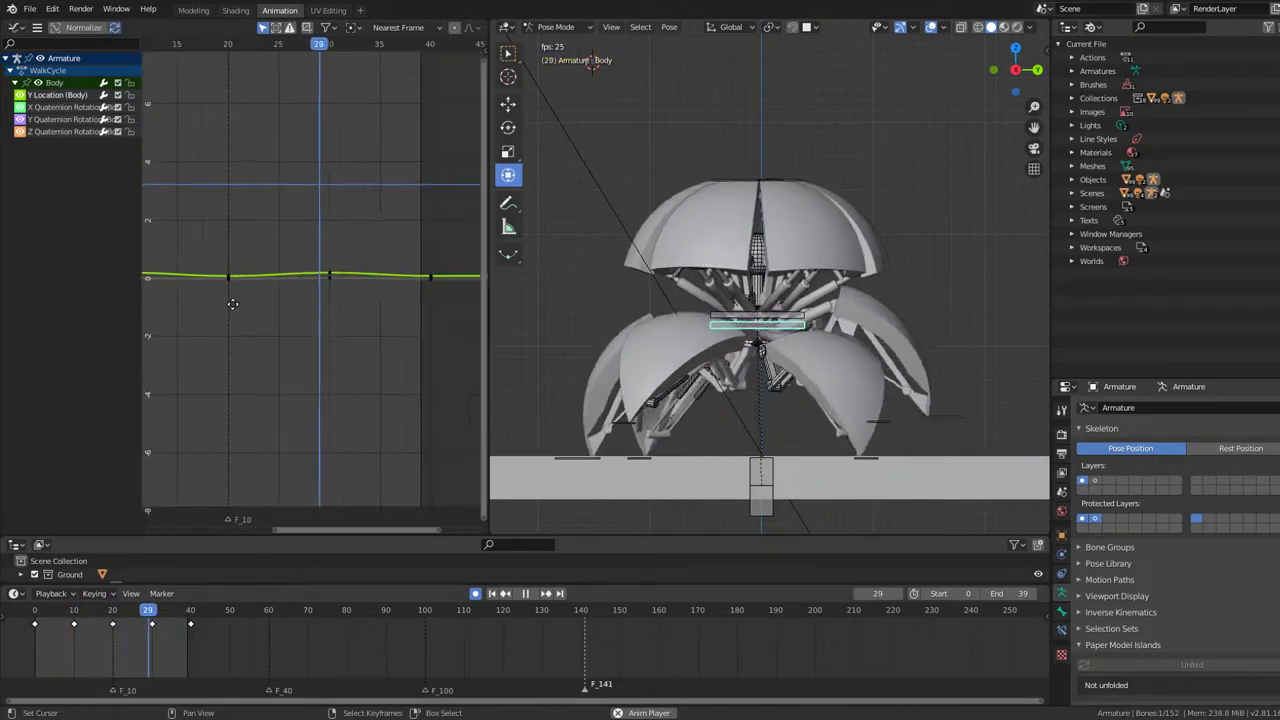
- Zoom in on the Y Location curve and select its keys at frames 30 and 10, cancelling a trial move
mouse_move(276, 172)
middle_mouse_down("ctrl")
mouse_move(354, 267)
mouse_move(352, 303)
middle_mouse_up("ctrl")
left_click(352, 303)
key("g")
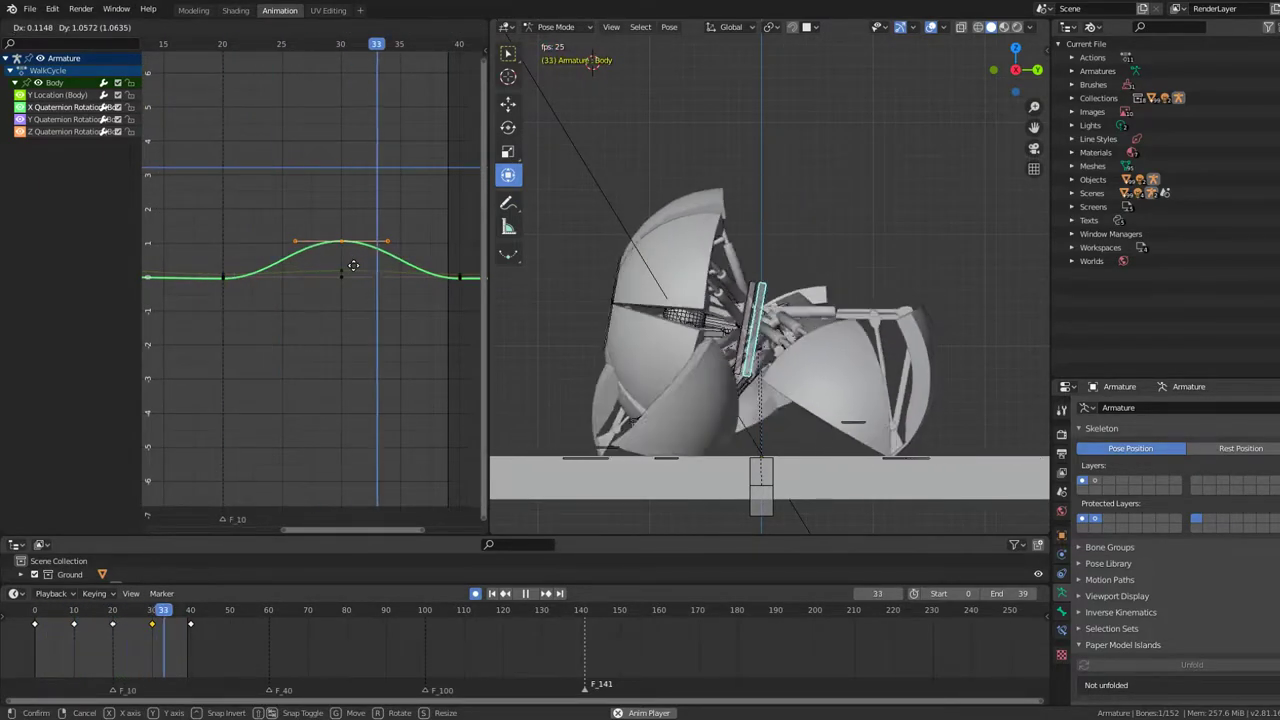
key("Escape")
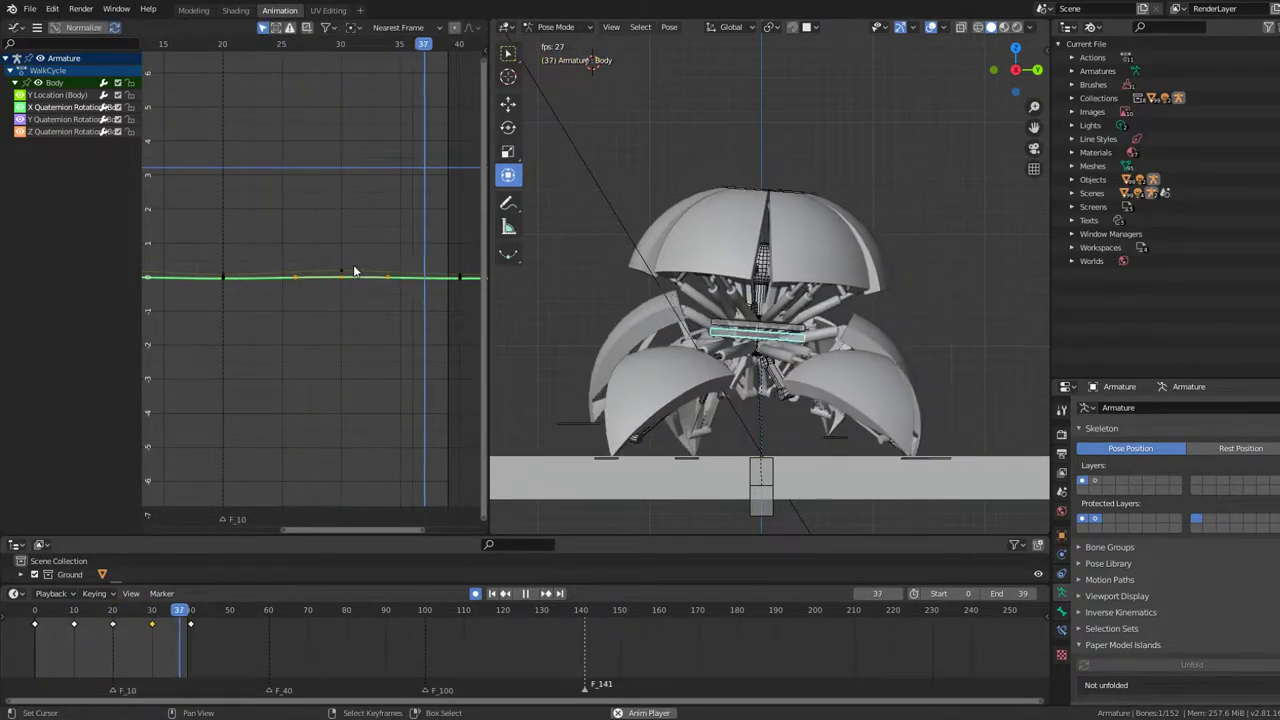
scroll(306, 277, "up", 2)
scroll(316, 276, "up", 1)
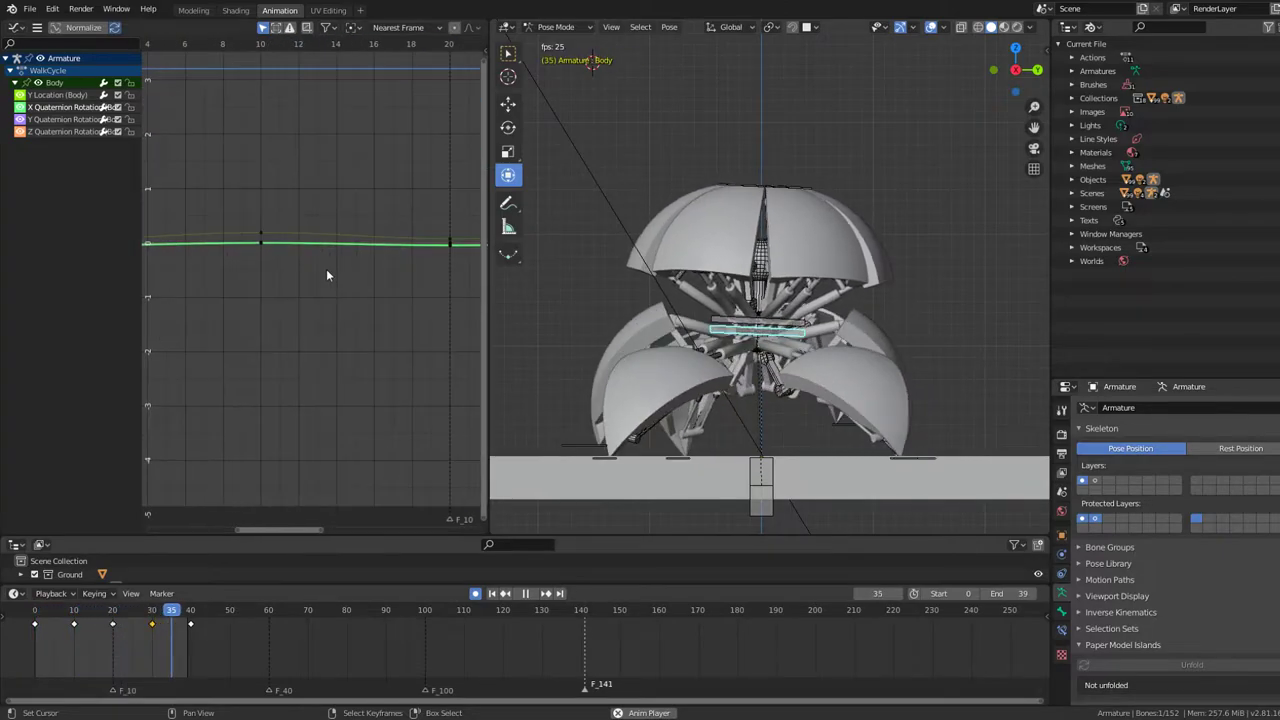
left_click(263, 245)
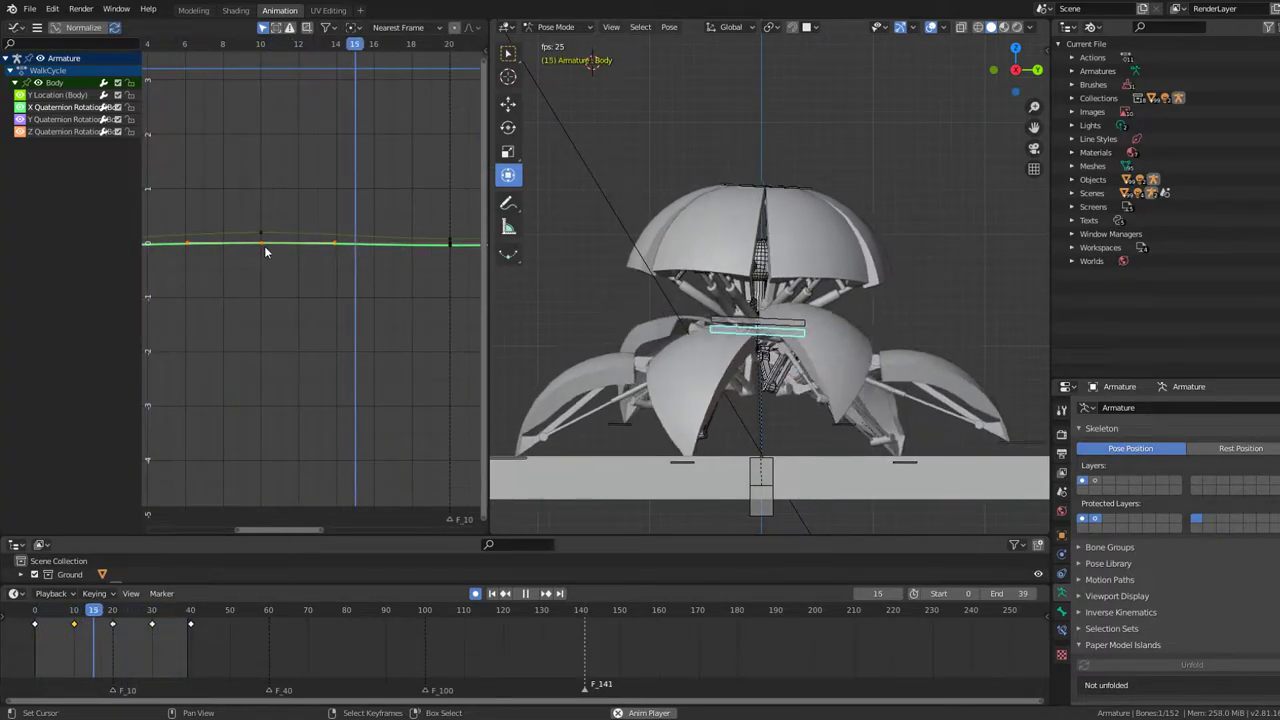
scroll(411, 307, "down", 2)
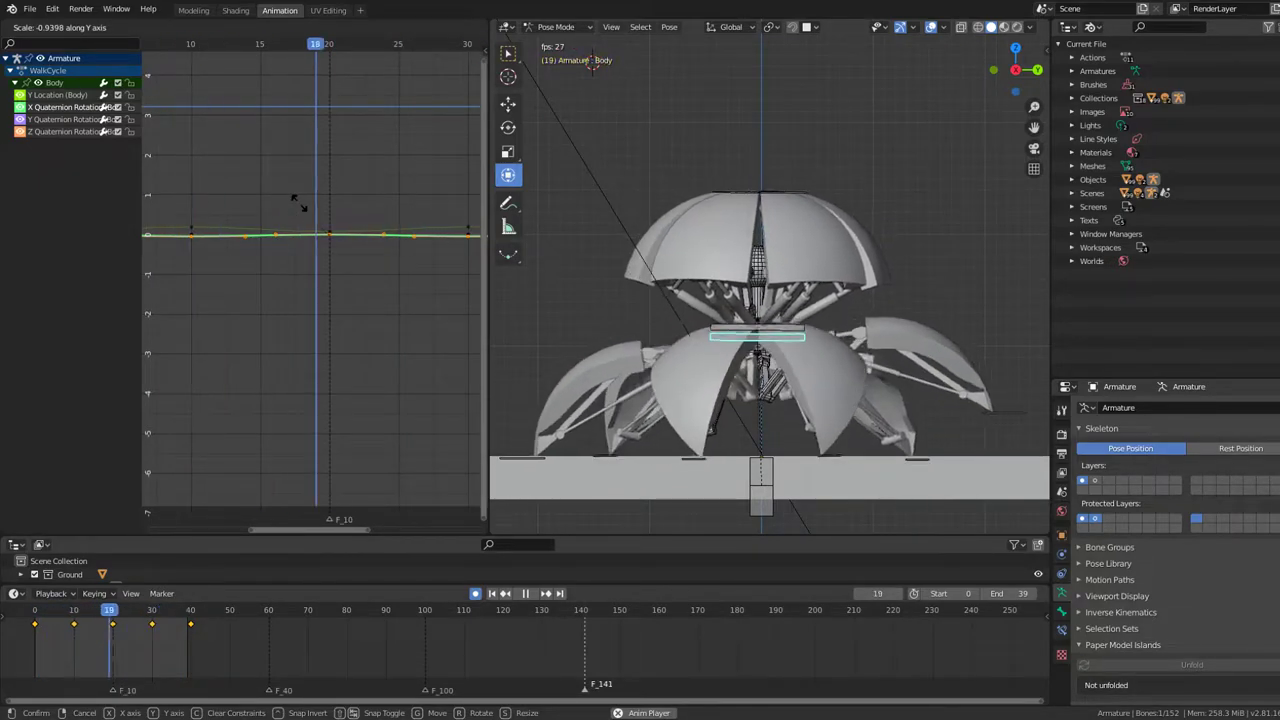
- Scale the selected Y Location keys vertically, cancelling one attempt and scaling again
left_click(295, 199)
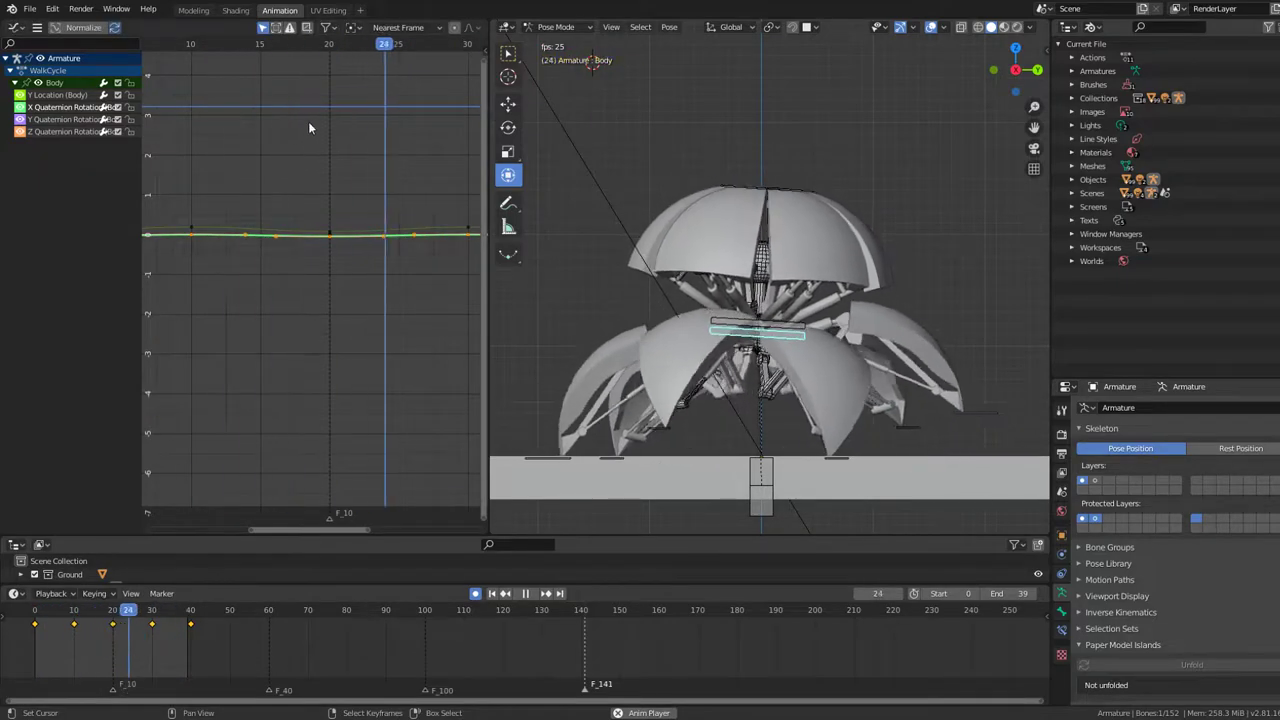
key("s")
key("y")
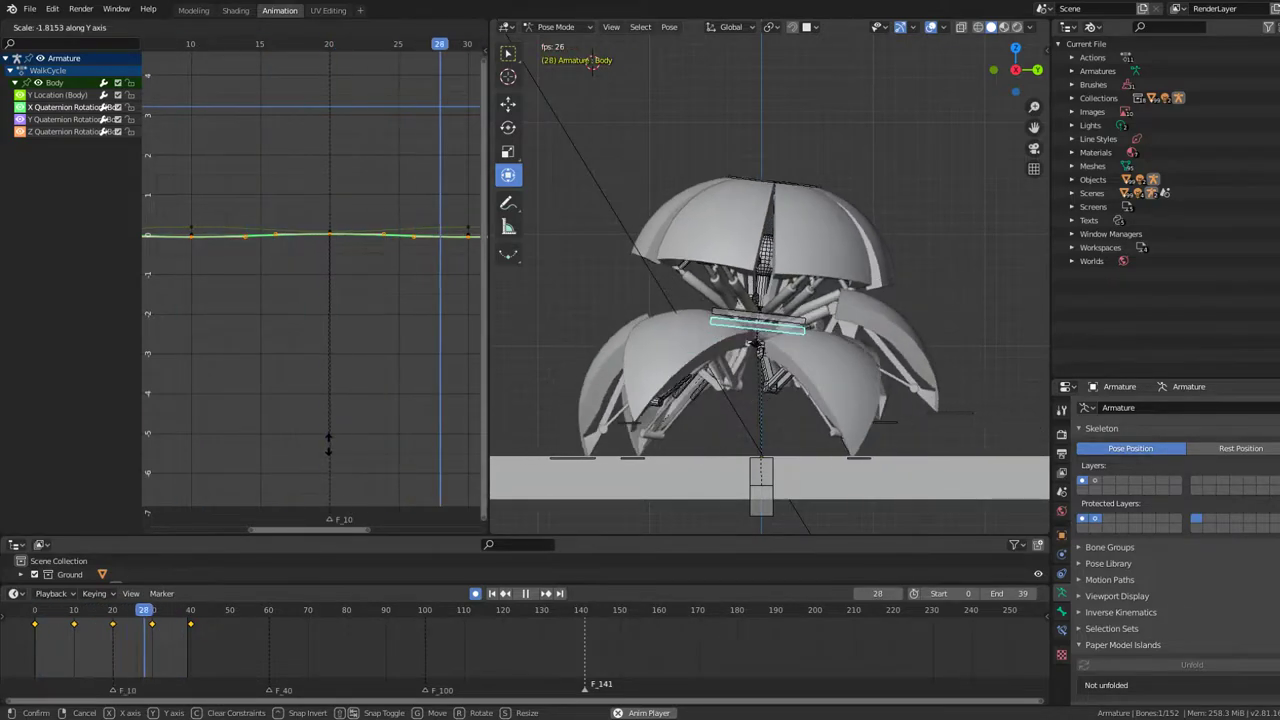
right_click(331, 322)
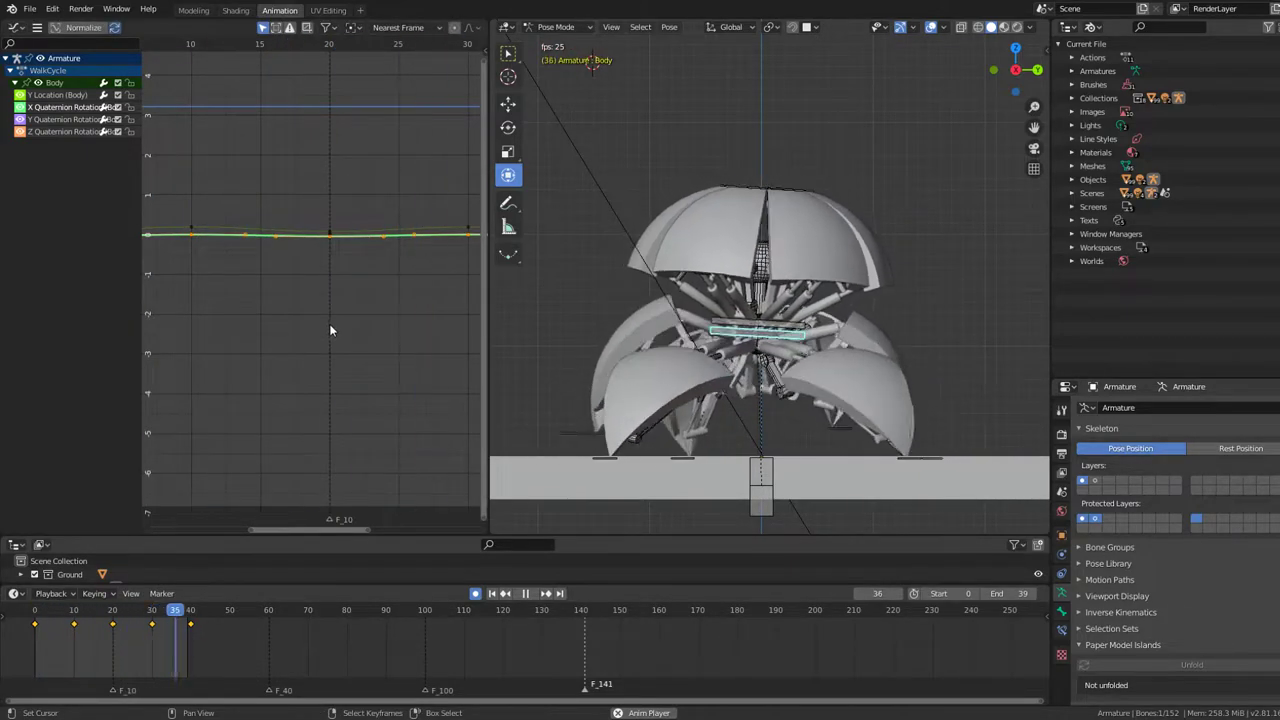
key("s")
key("y")
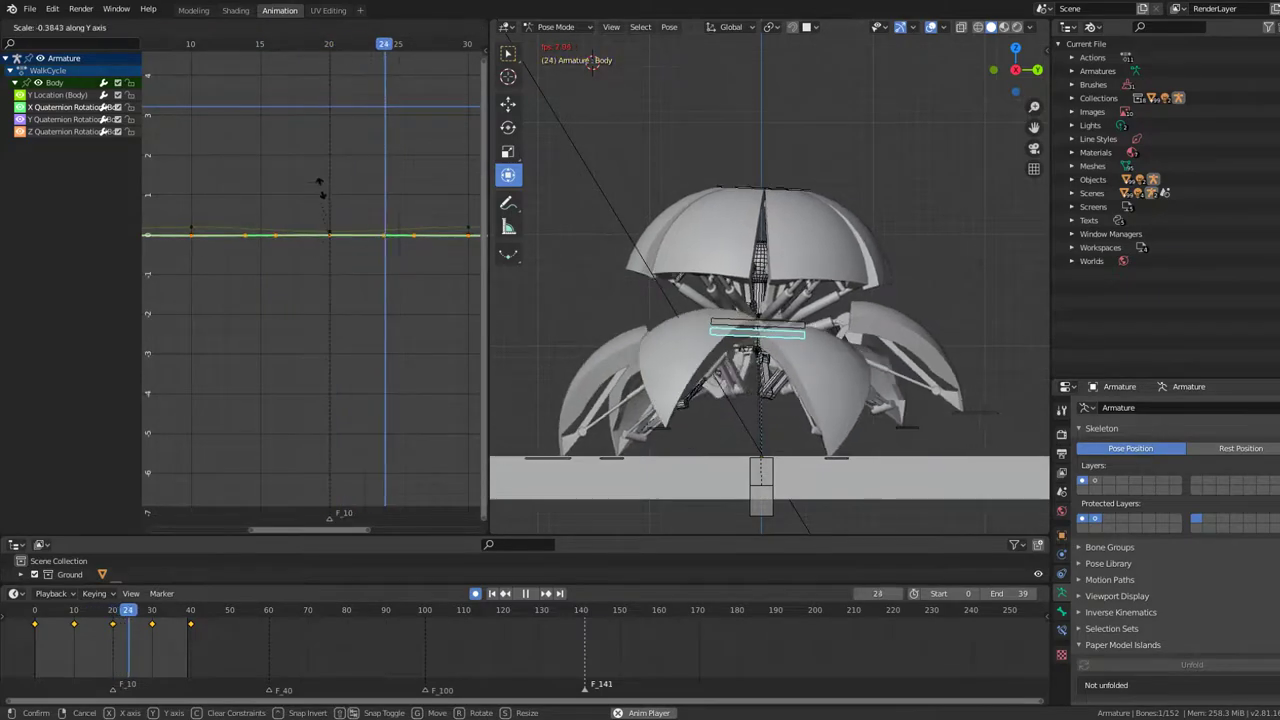
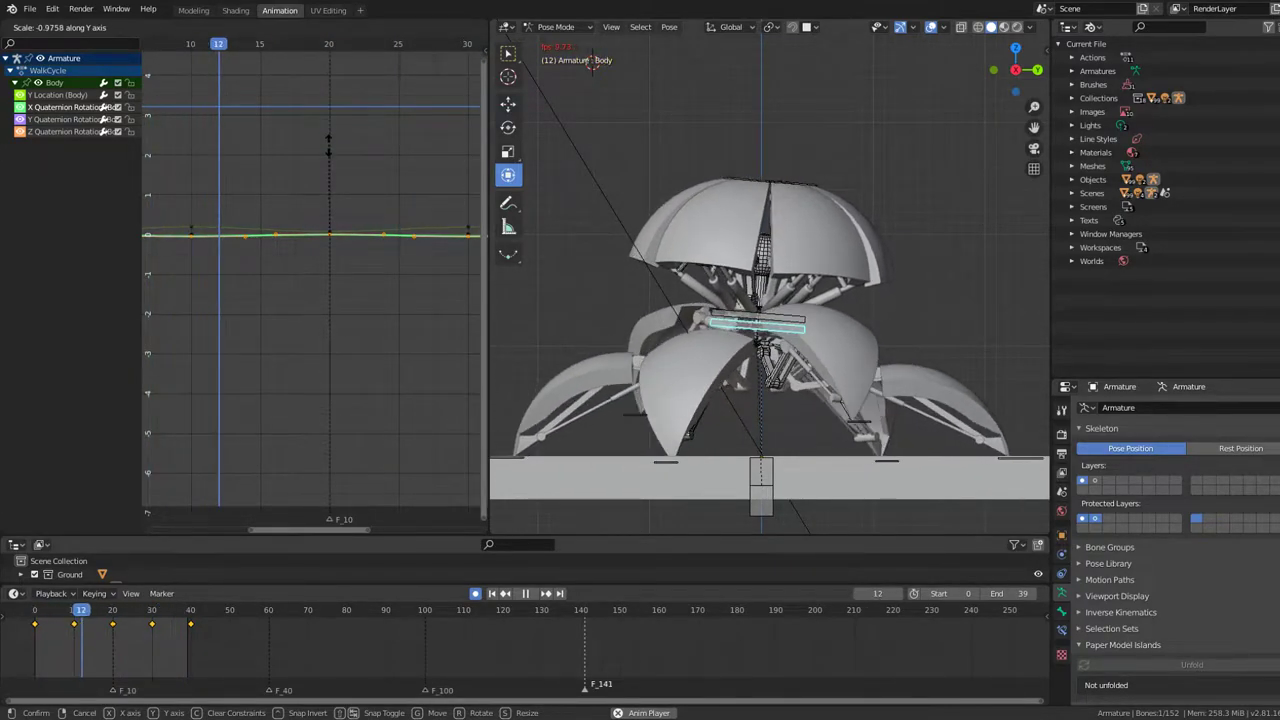
- Cancel the keyframe move, select all bones and keyframes, and stop playback
key("g")
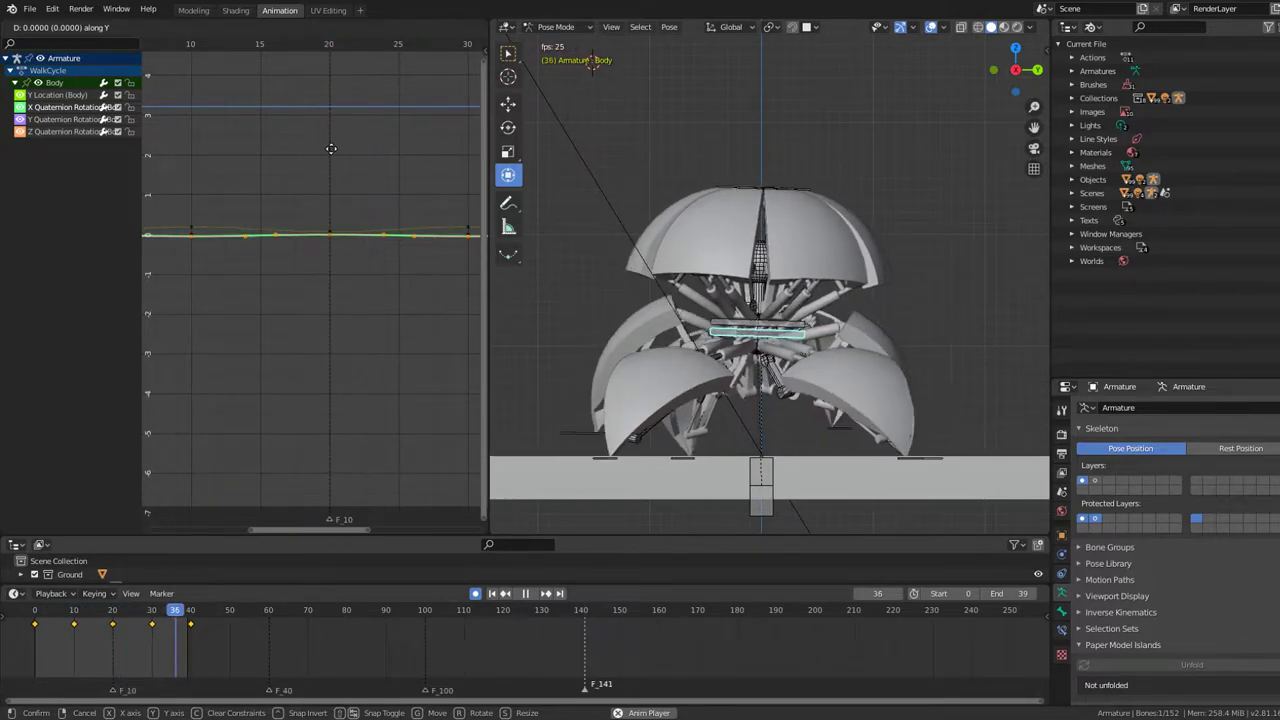
key("Escape")
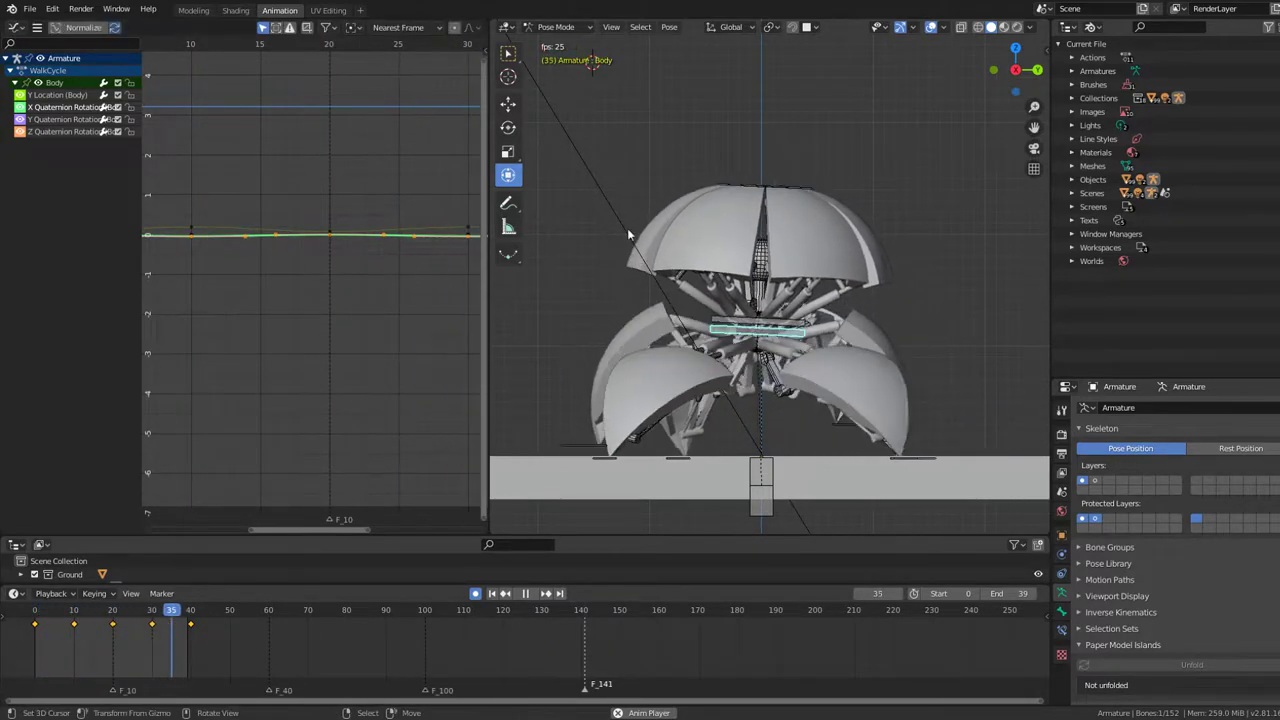
middle_click_drag(643, 235, 711, 222)
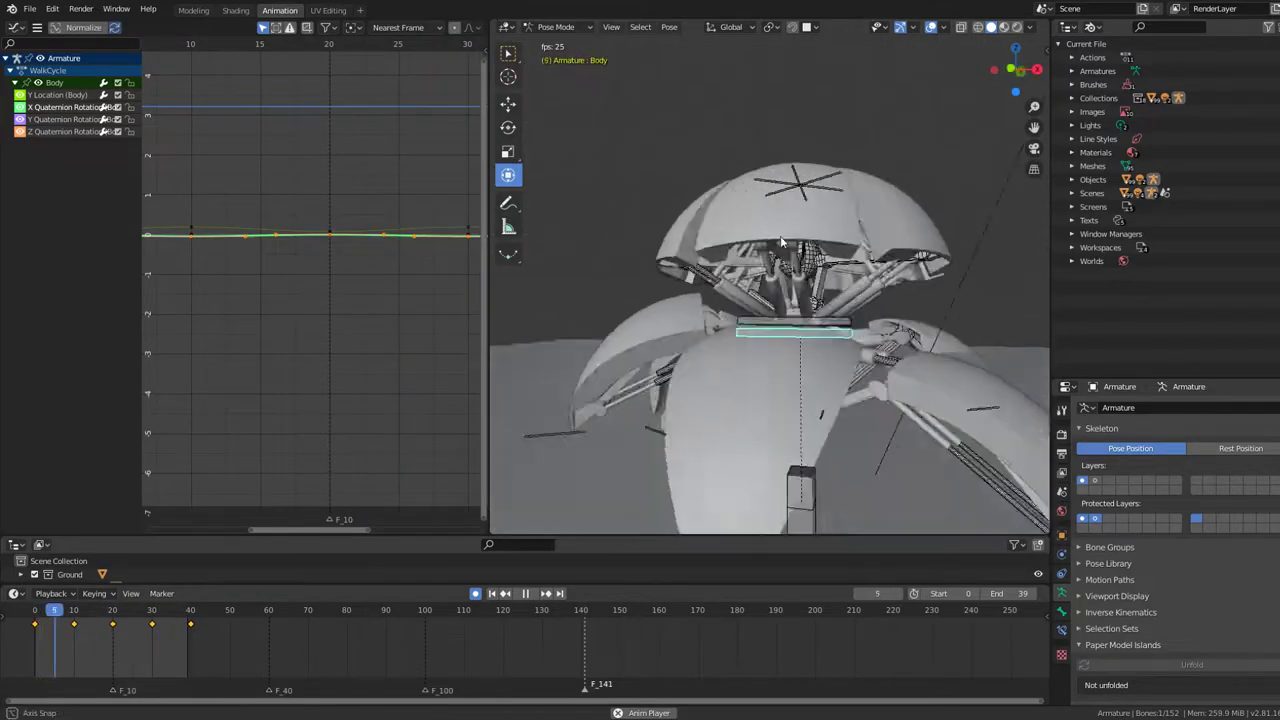
key("a")
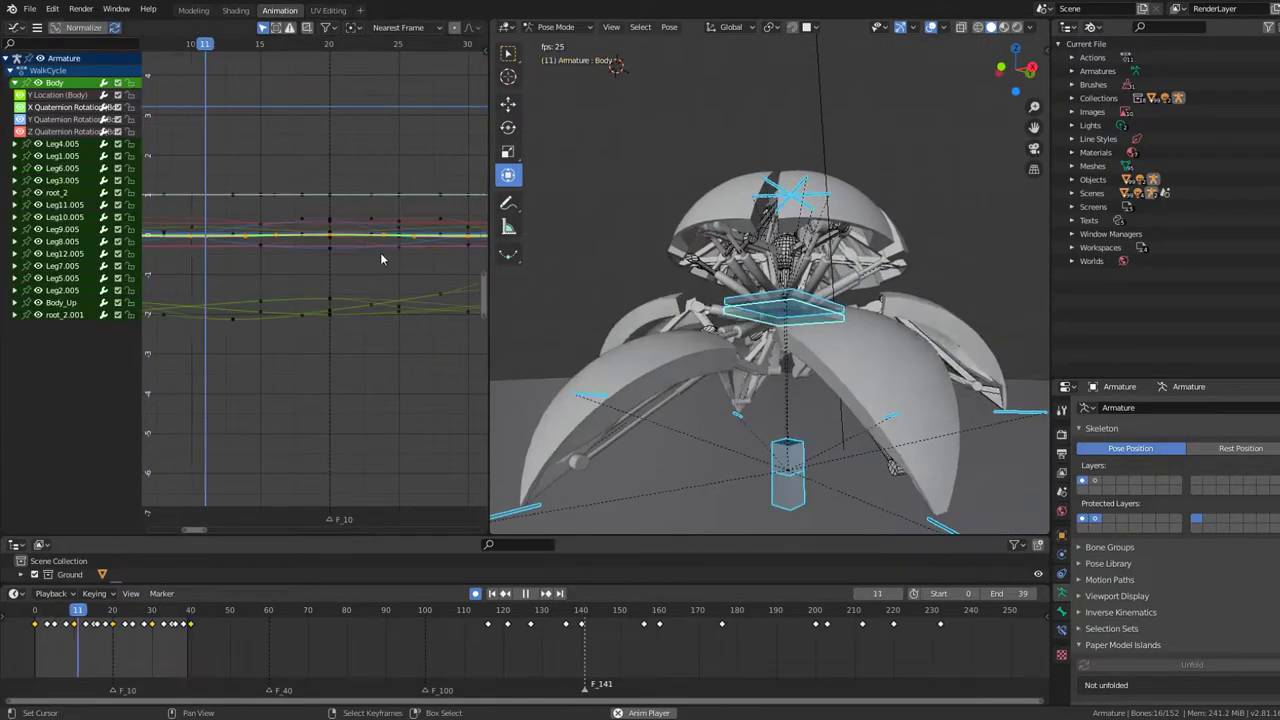
scroll(340, 246, "down", 2)
key("a")
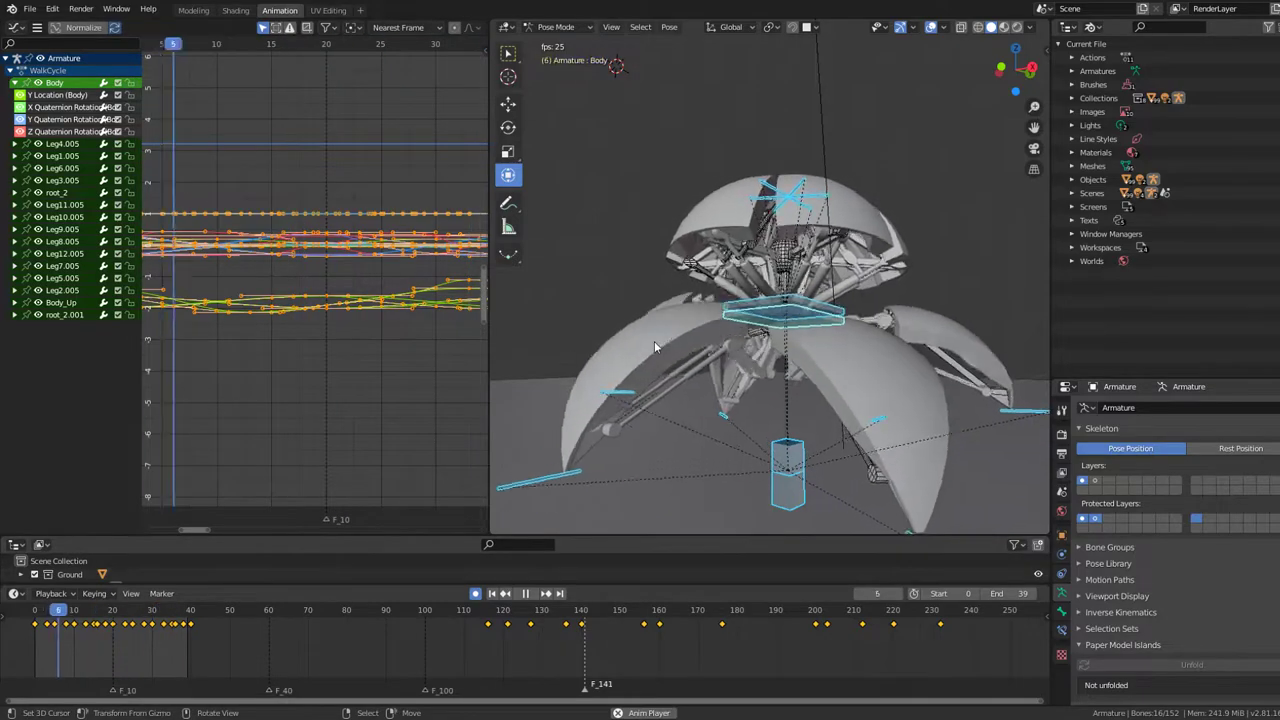
scroll(675, 388, "down", 2)
key("space")
- Select Leg2.005 and box-select the other leg bones, including Leg1.005 and Leg3.005
left_click(655, 393)
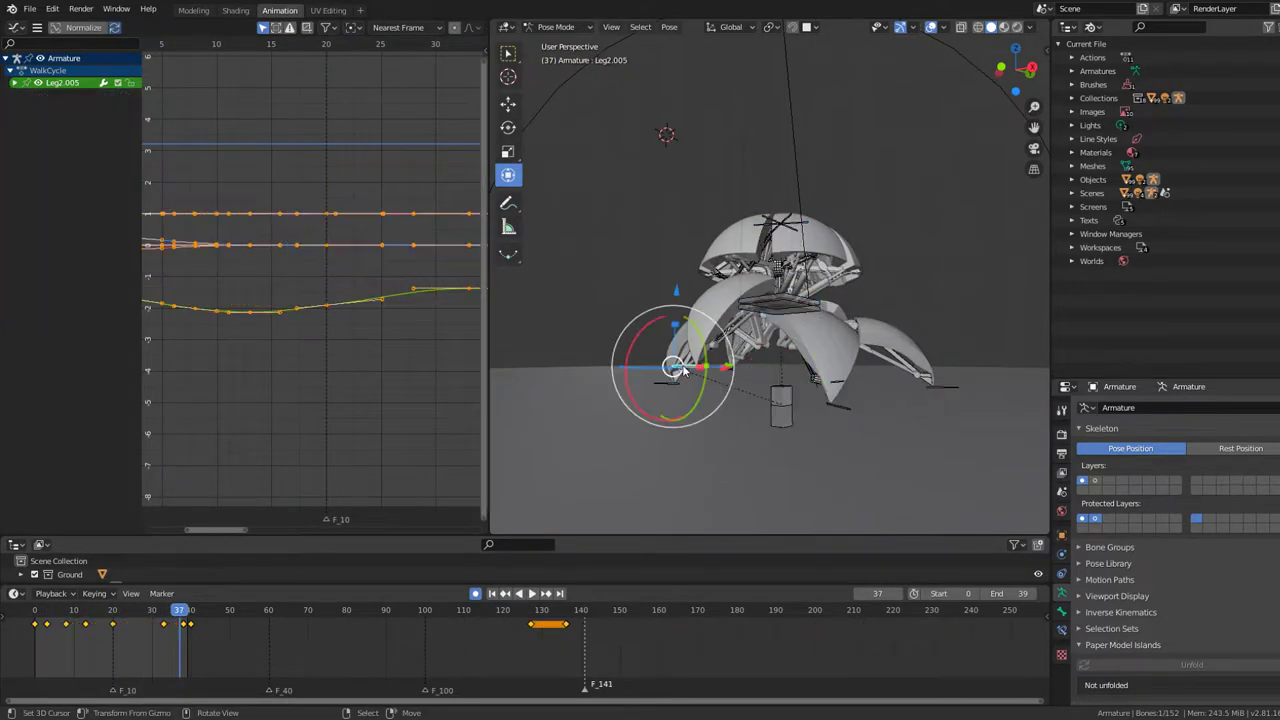
middle_click_drag(660, 390, 728, 354)
scroll(728, 354, "up", 3)
scroll(762, 420, "down", 4)
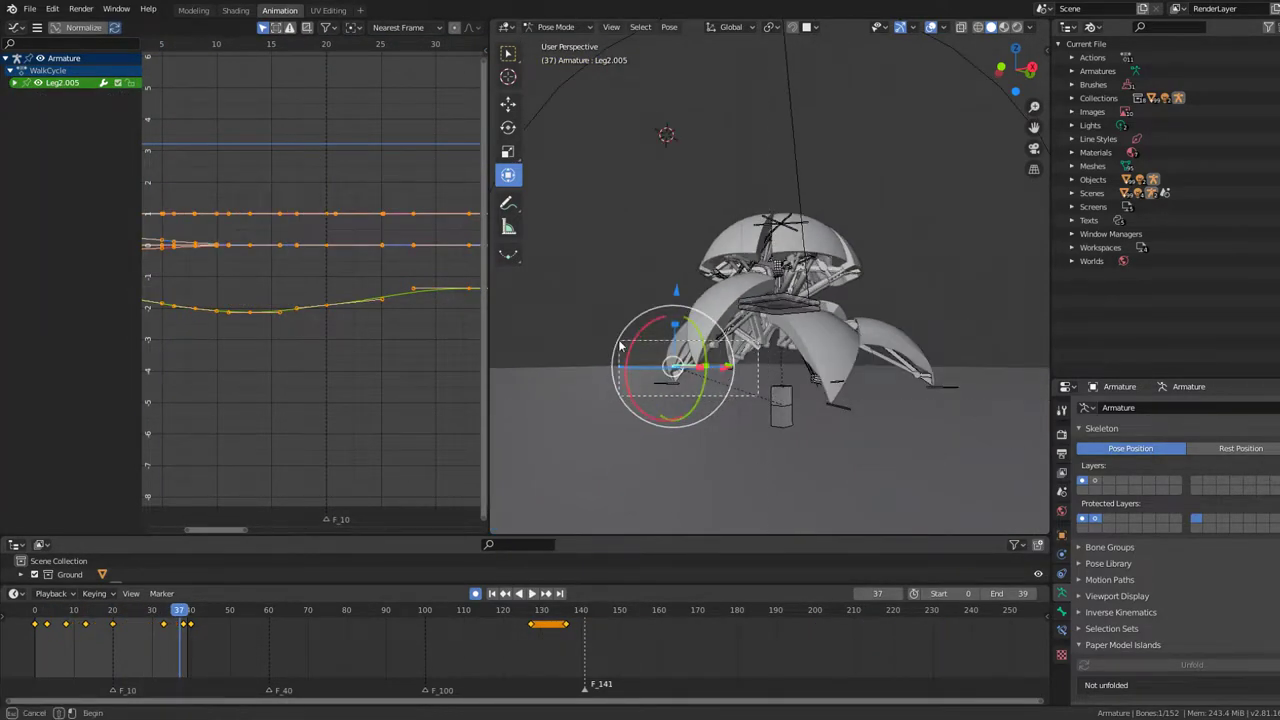
middle_click_drag(870, 398, 845, 400)
key("b")
left_click_drag(1008, 410, 1003, 410)
mouse_move(1003, 410)
middle_mouse_down()
mouse_move(861, 430)
mouse_move(660, 431)
middle_mouse_up()
key("b")
left_click_drag(521, 341, 524, 343)
mouse_move(524, 343)
middle_mouse_down()
mouse_move(633, 354)
mouse_move(551, 399)
mouse_move(572, 355)
mouse_move(560, 352)
middle_mouse_up()
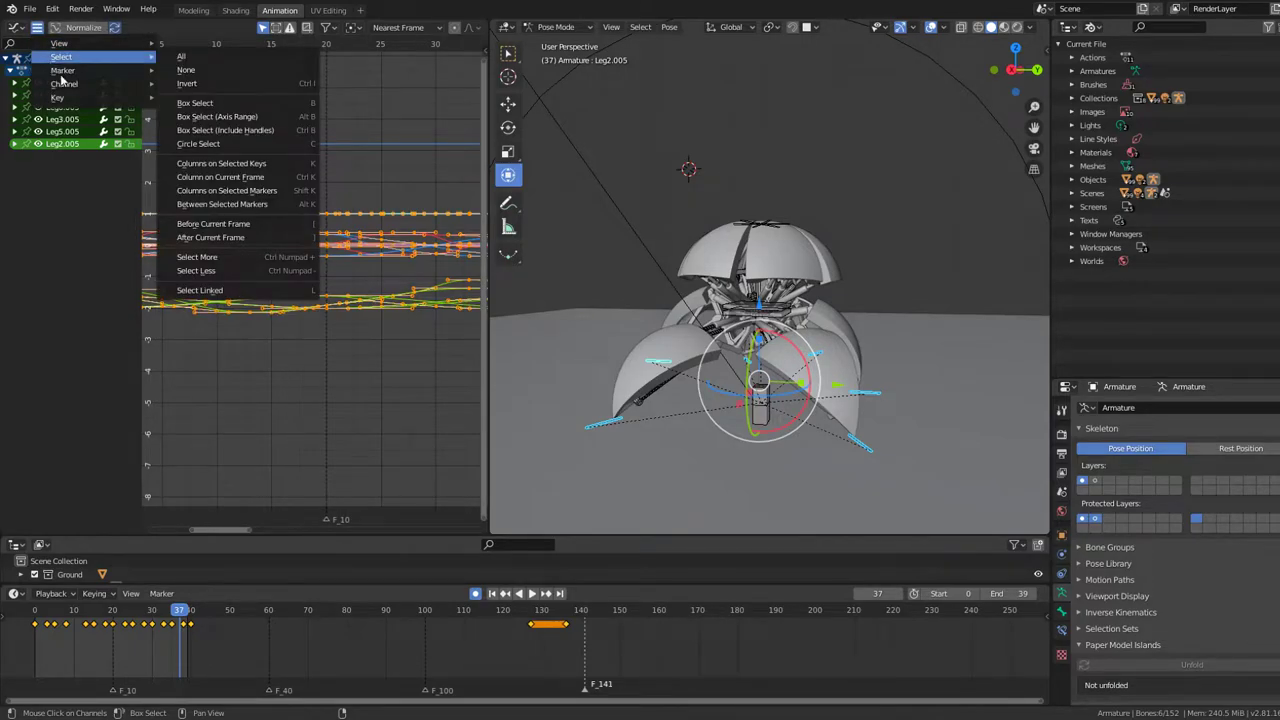
mouse_move(64, 84)
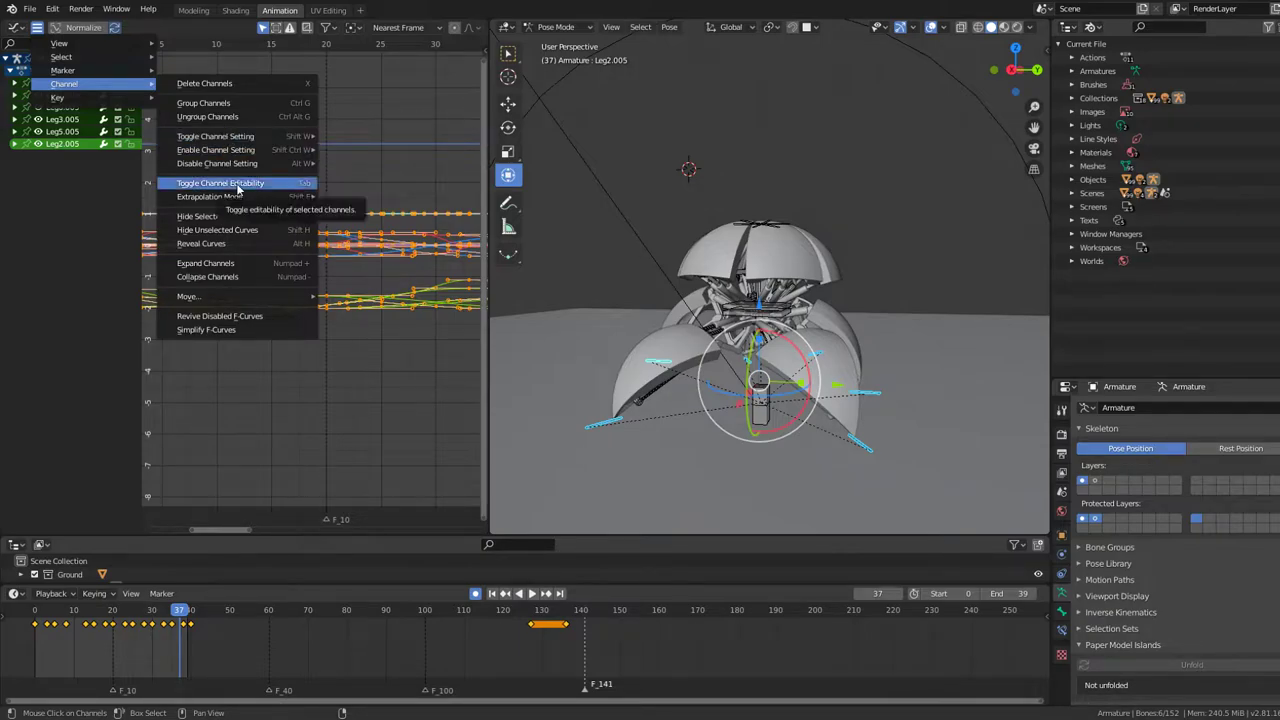
- Try Constant, then Linear interpolation on the leg keyframes
left_click(238, 189)
key("t")
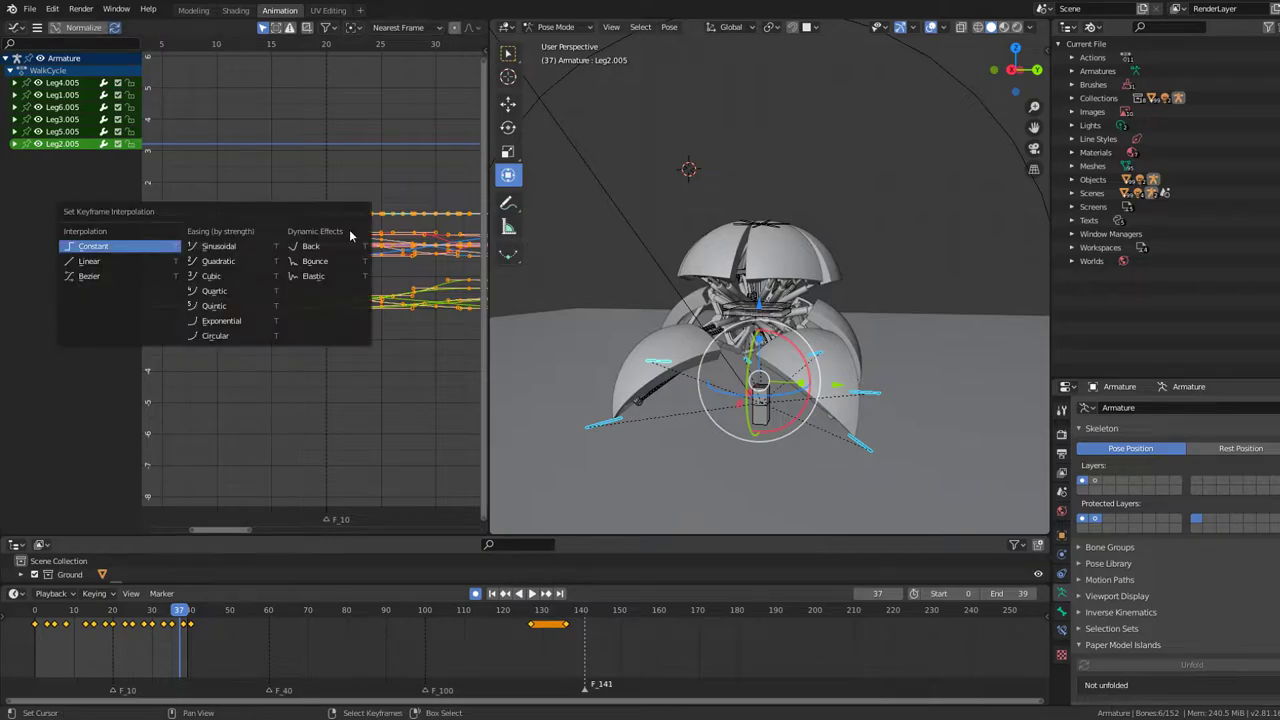
left_click(98, 254)
middle_click_drag(758, 256, 740, 259)
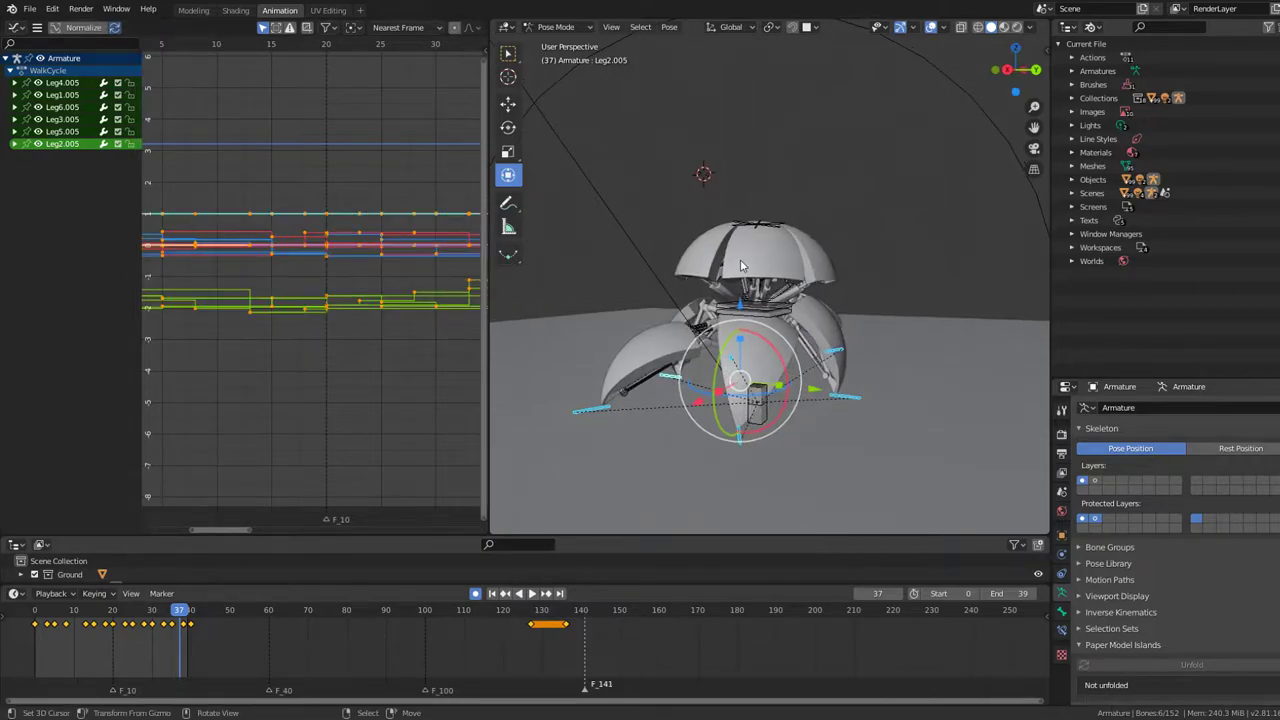
right_click(600, 278)
middle_click_drag(884, 265, 836, 276)
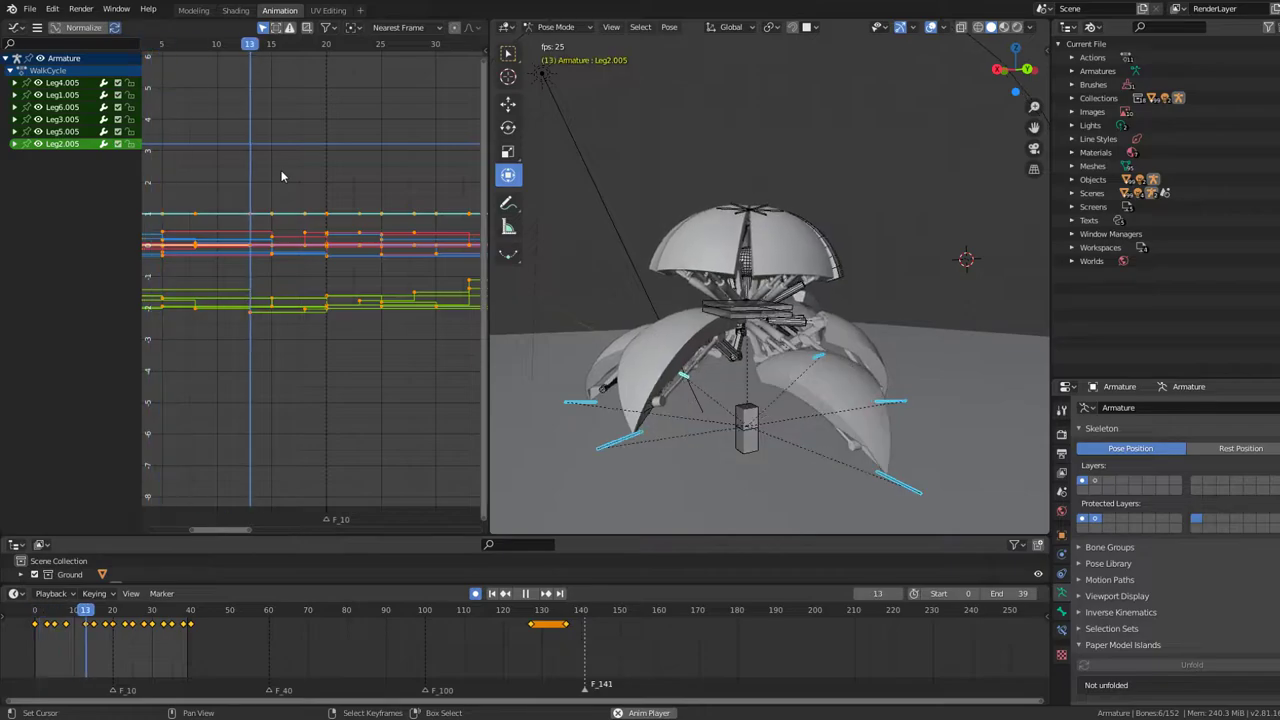
key("t")
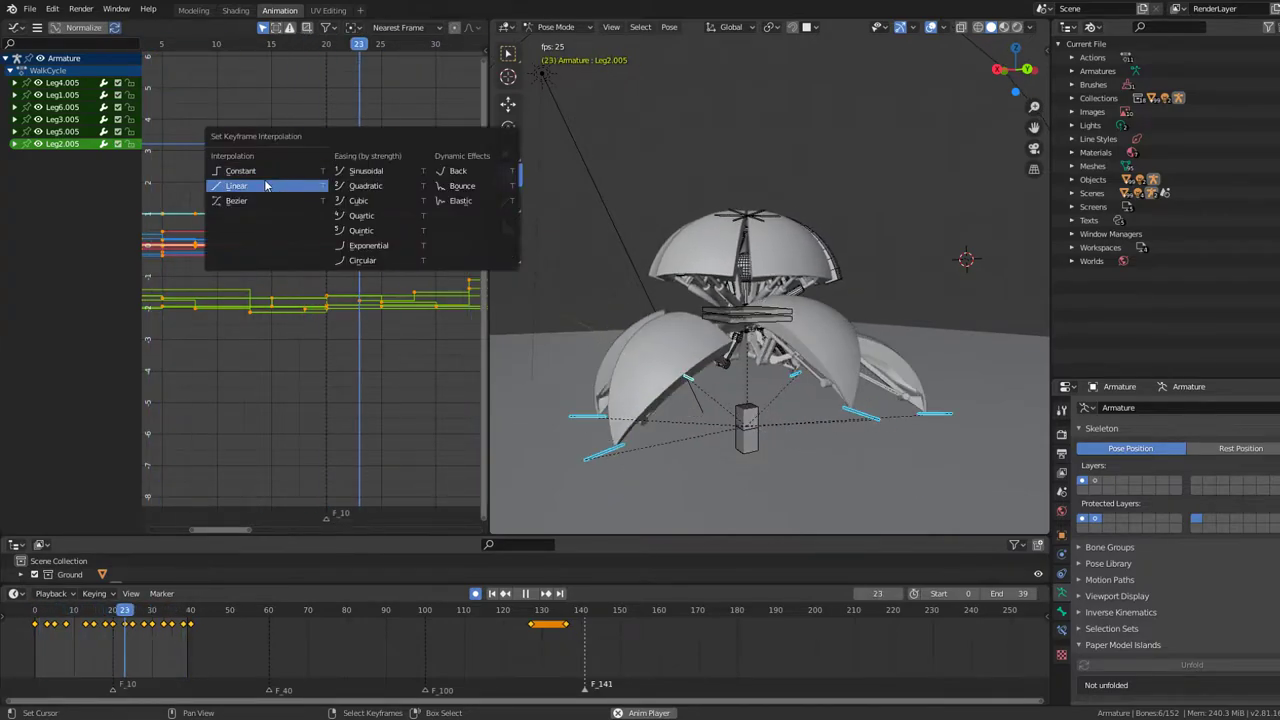
left_click(265, 185)
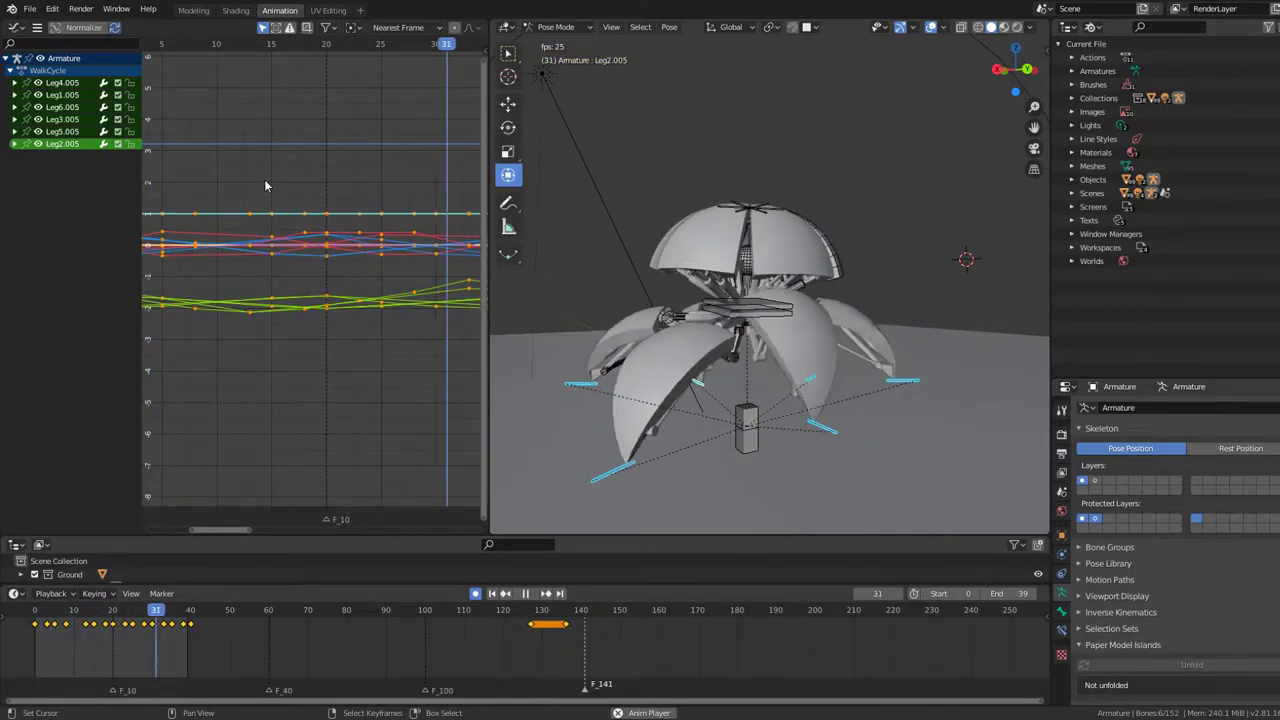
middle_click_drag(592, 245, 737, 253)
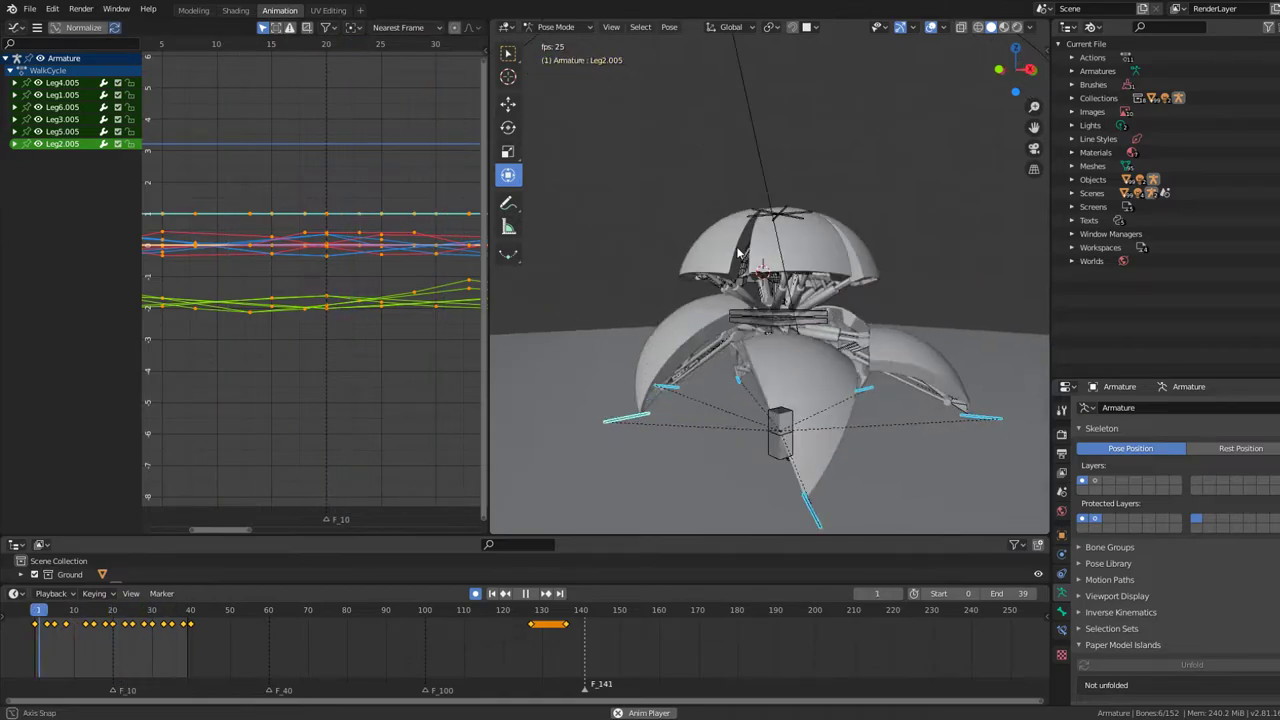
- Set the leg keyframes back to Bezier, then give them Back easing
key("t")
left_click(147, 158)
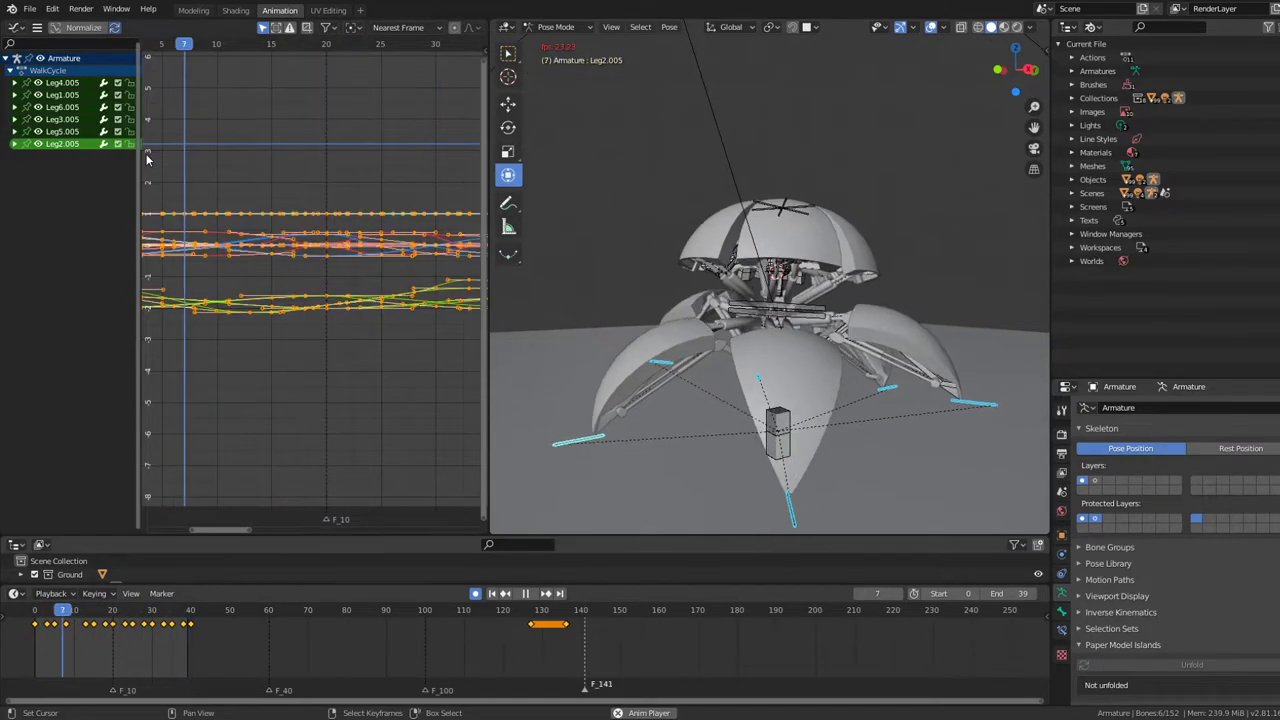
key("t")
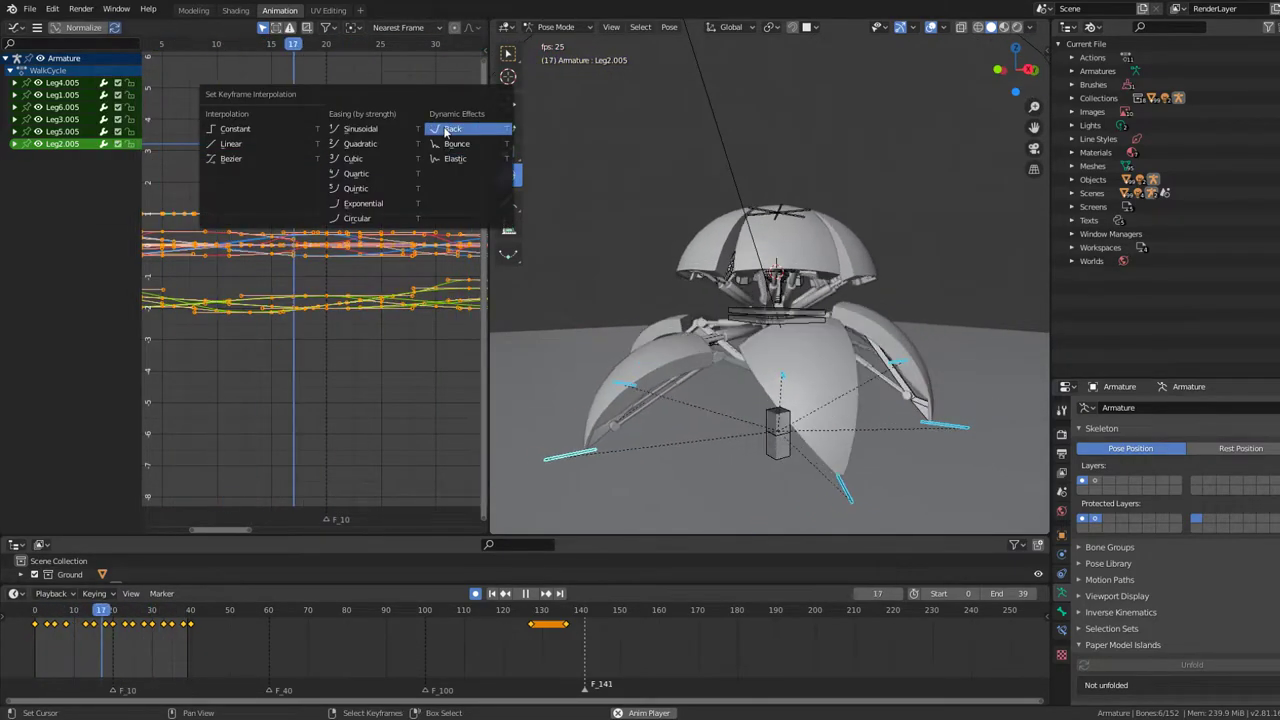
left_click(445, 129)
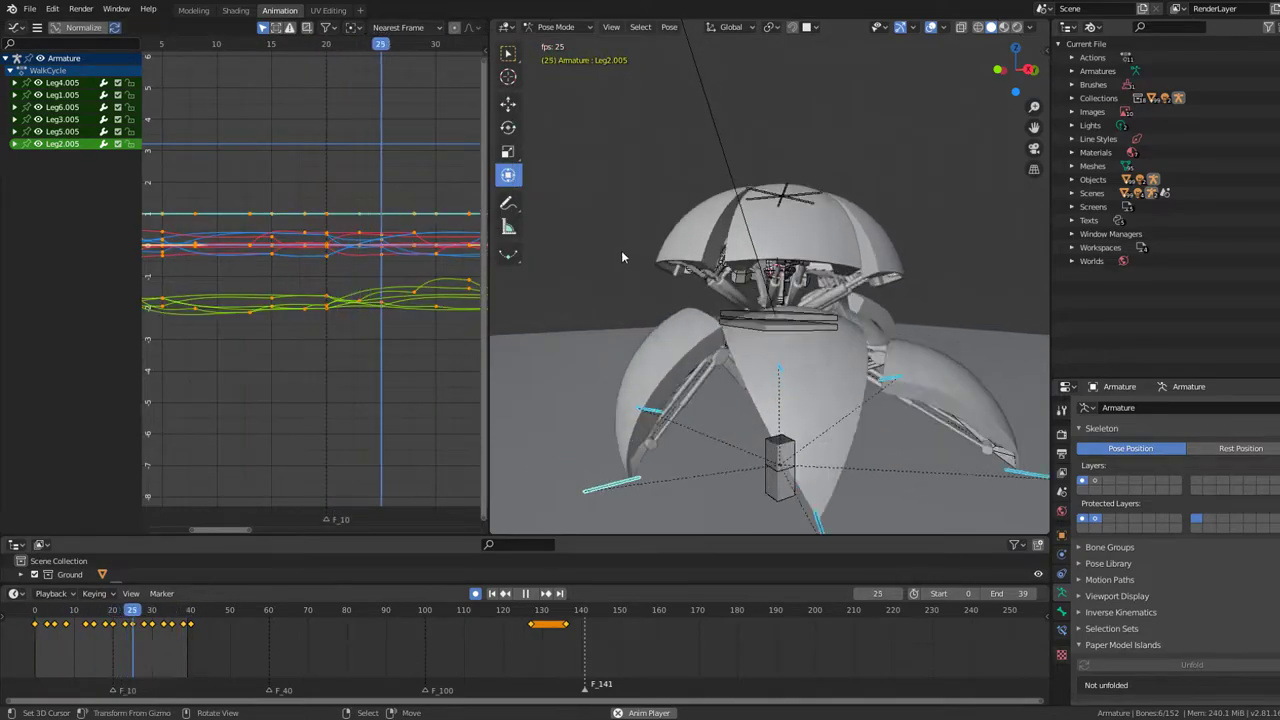
middle_click_drag(621, 257, 750, 254)
scroll(830, 283, "up", 2)
middle_click_drag(830, 283, 900, 200)
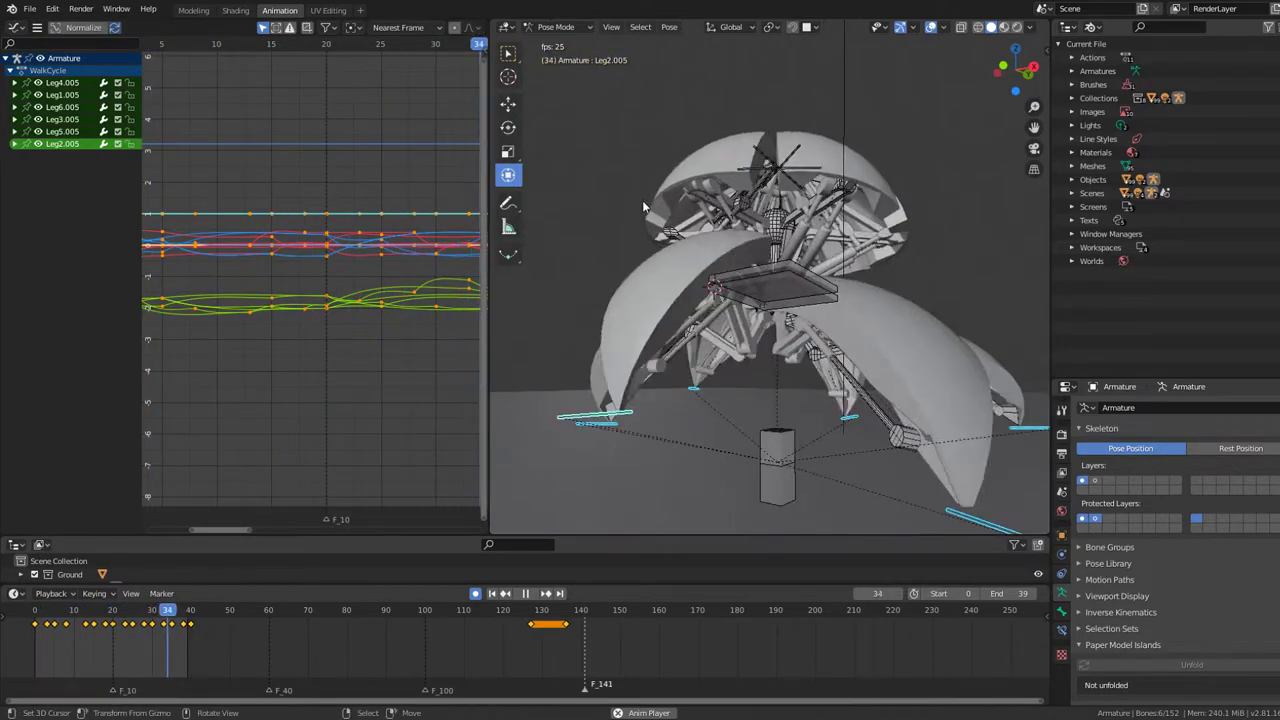
scroll(964, 130, "up", 3)
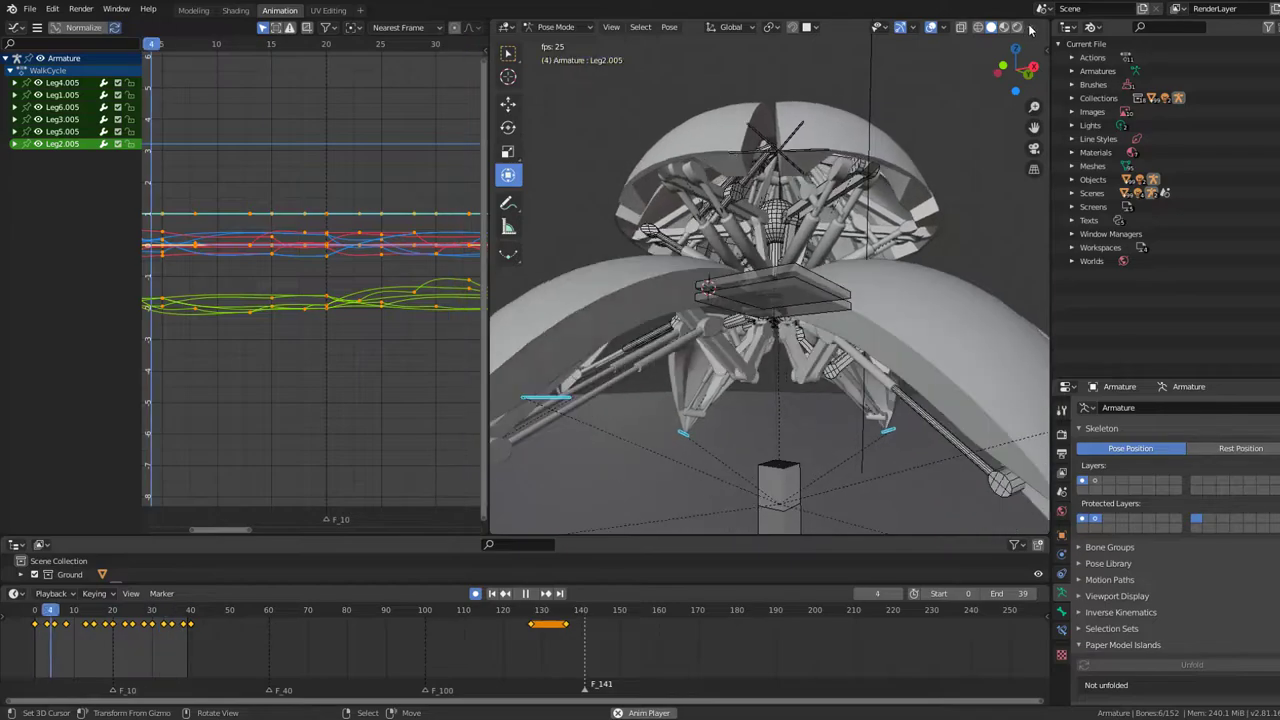
left_click(1030, 27)
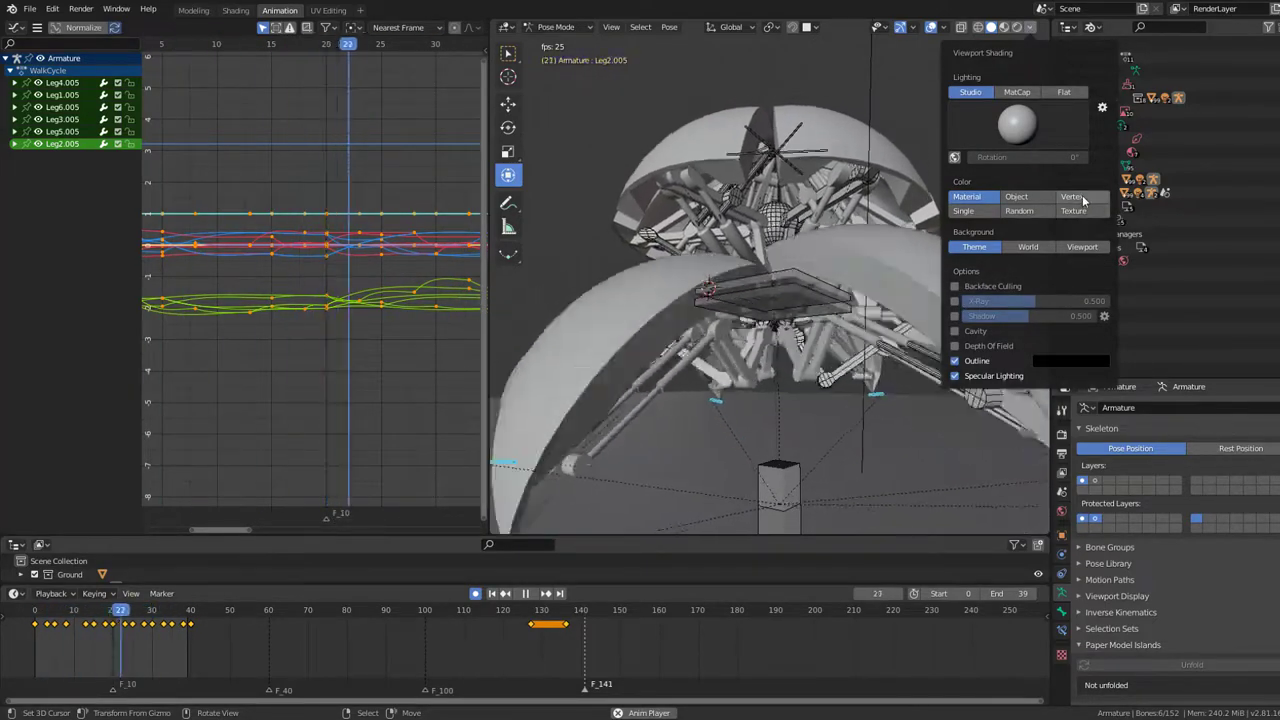
- Set the viewport shading Color to Object and enable Cavity and Backface Culling
left_click(1018, 197)
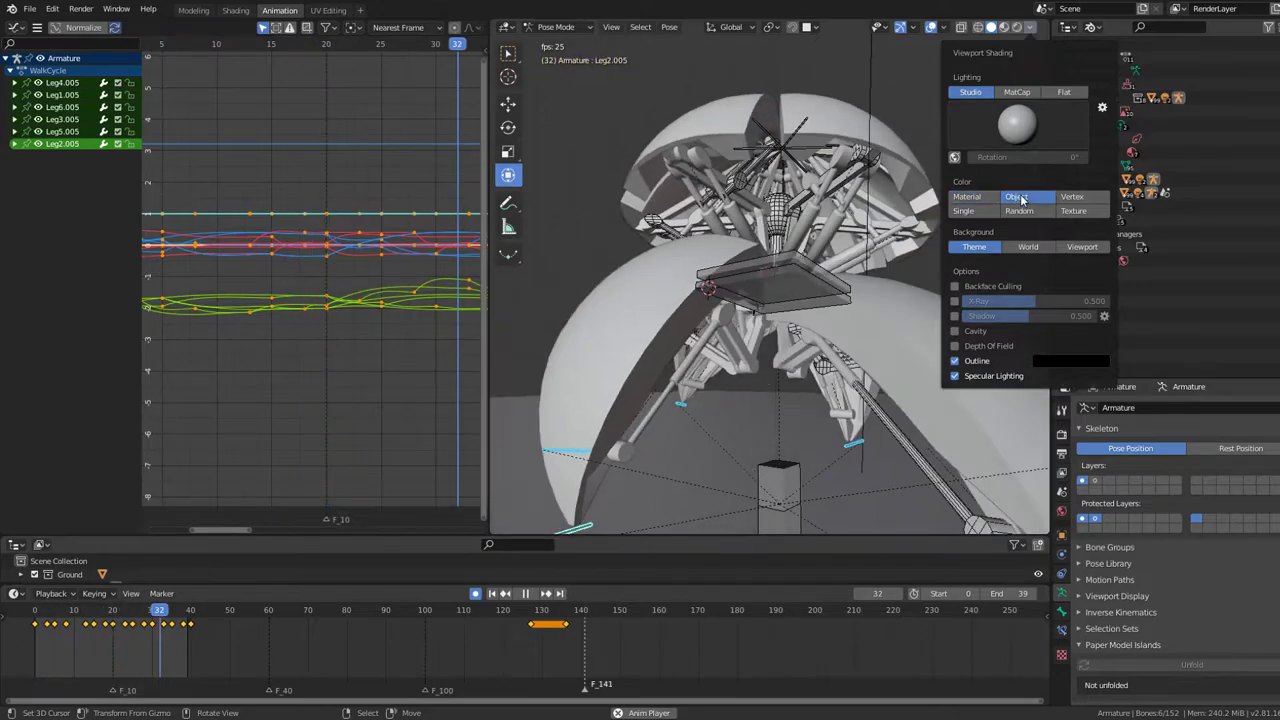
left_click(954, 331)
left_click(954, 286)
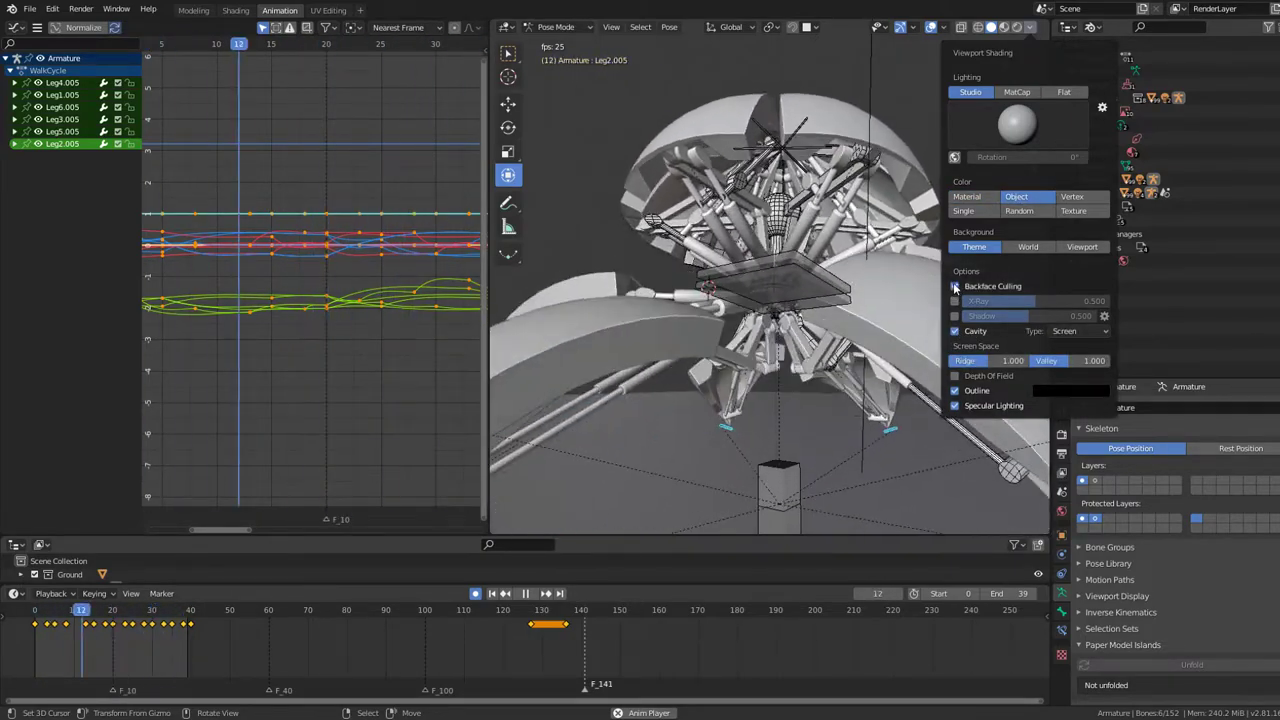
scroll(808, 192, "down", 5)
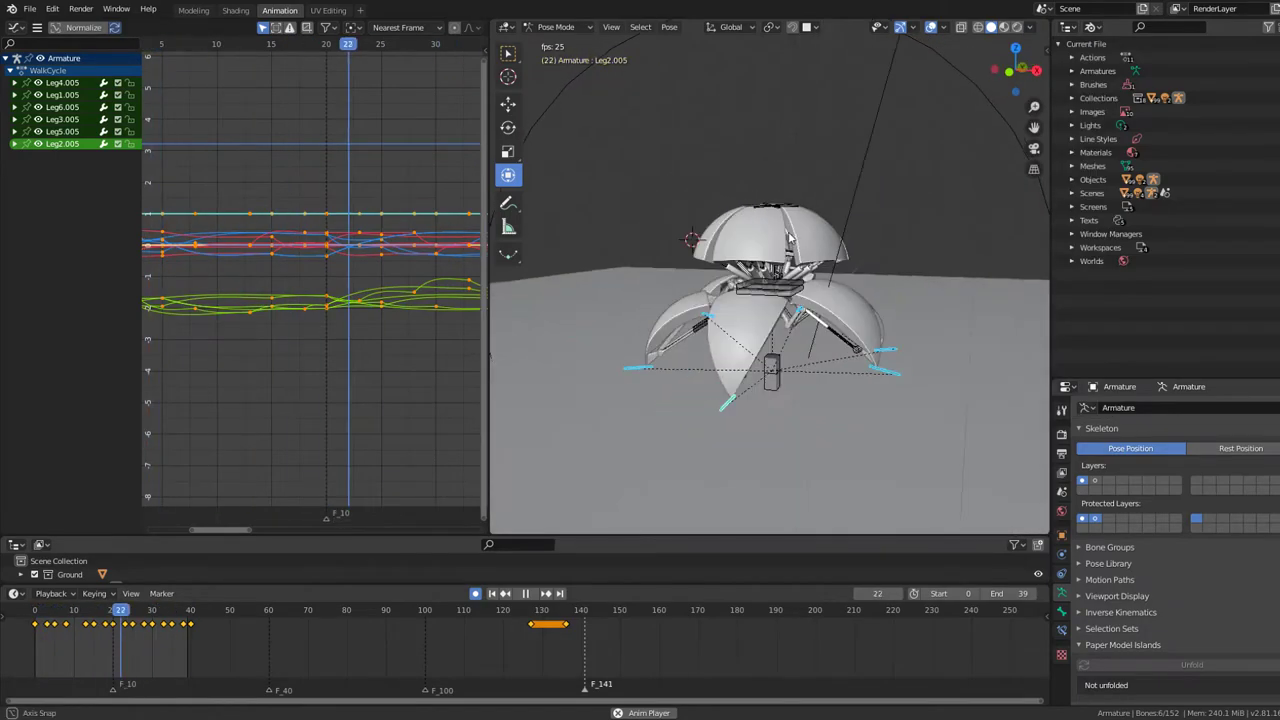
- Try Bounce, Elastic and Circular easing on the leg keyframes
middle_click_drag(760, 300, 760, 260)
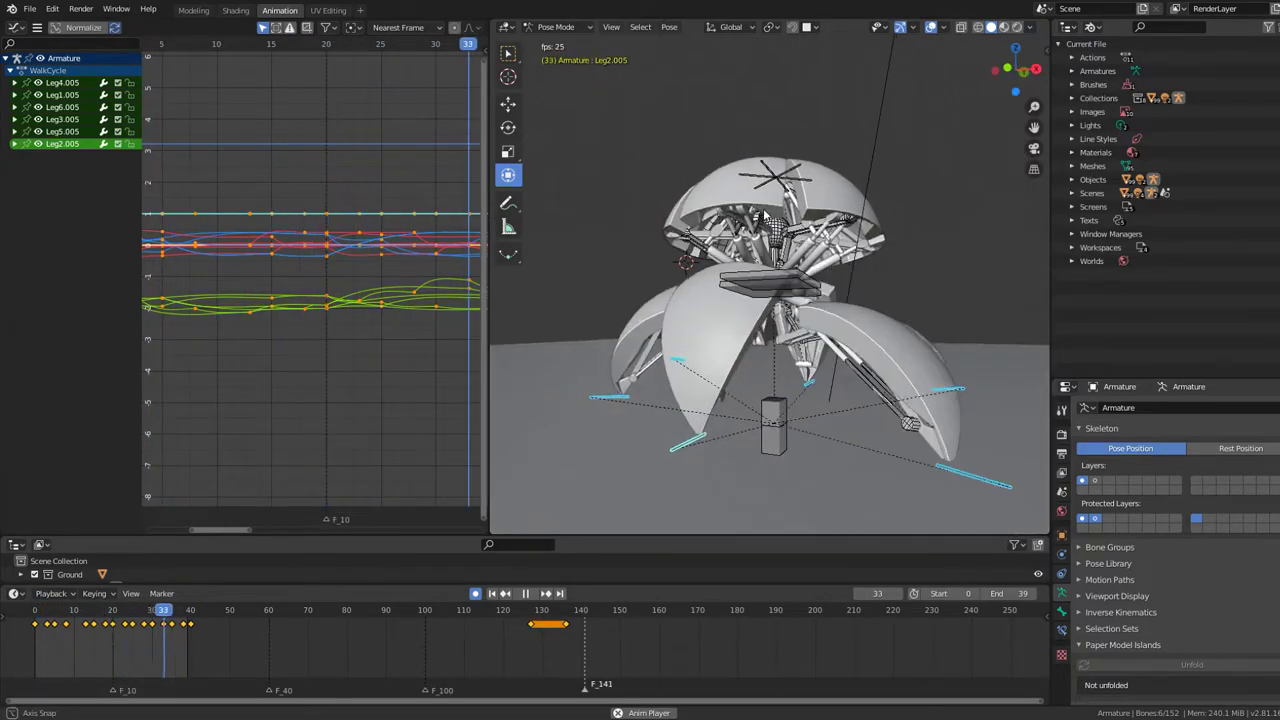
key("t")
left_click(302, 225)
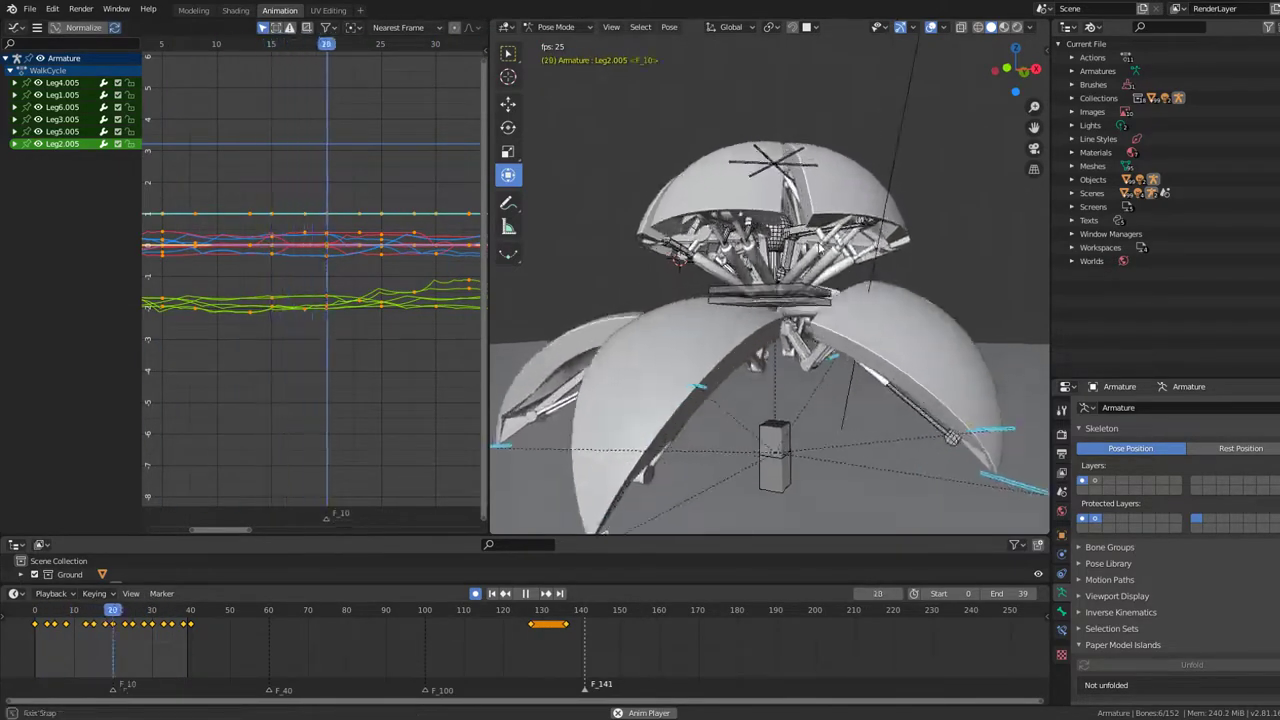
middle_click_drag(640, 235, 690, 220)
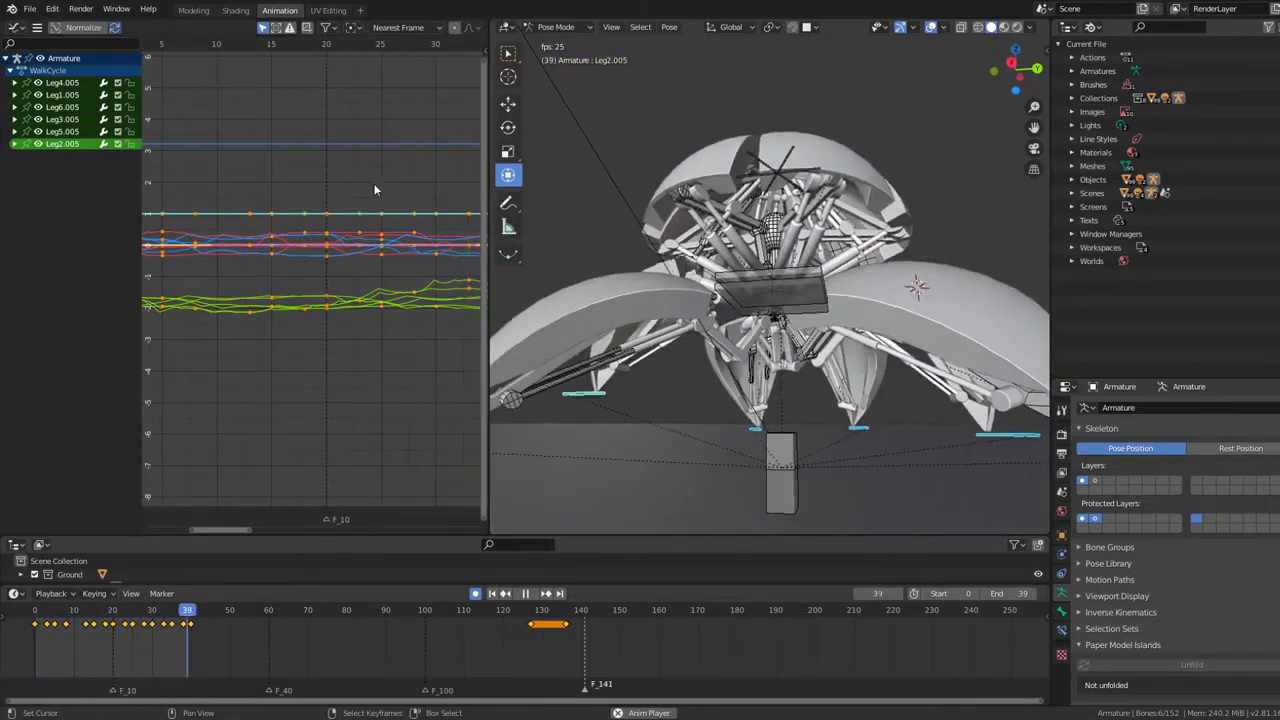
key("t")
left_click(360, 202)
middle_click_drag(760, 300, 831, 334)
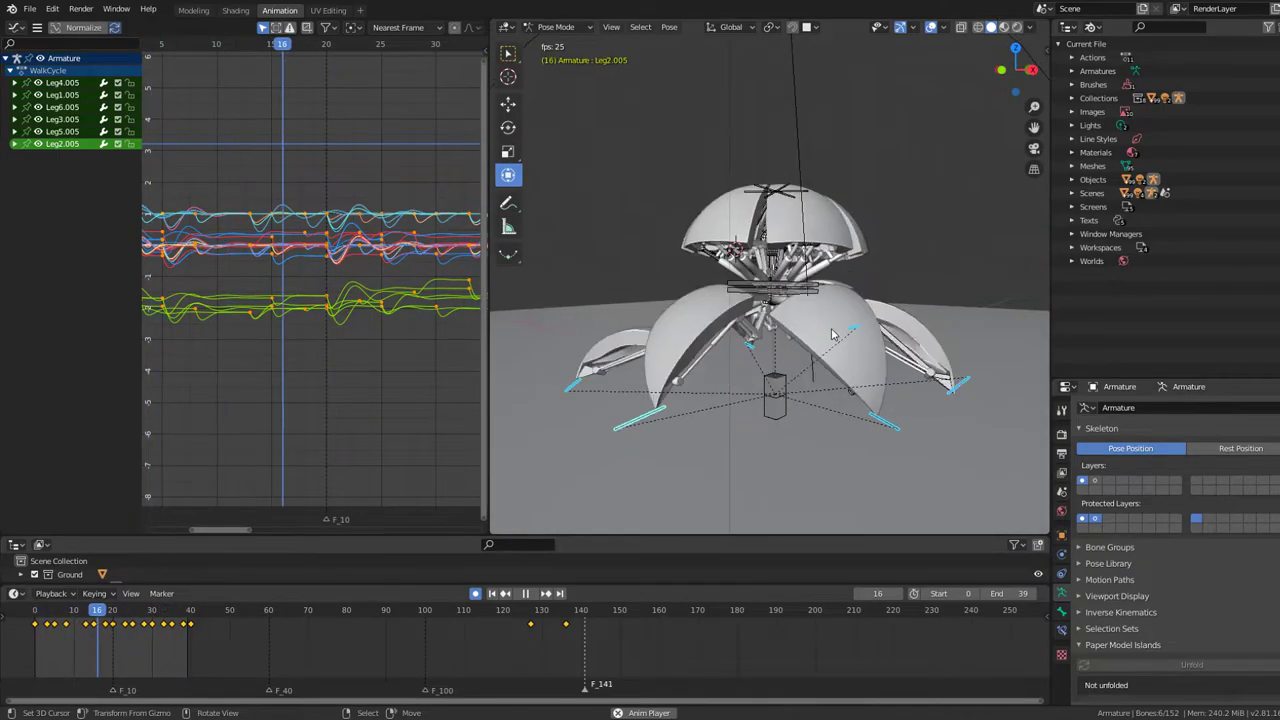
key("t")
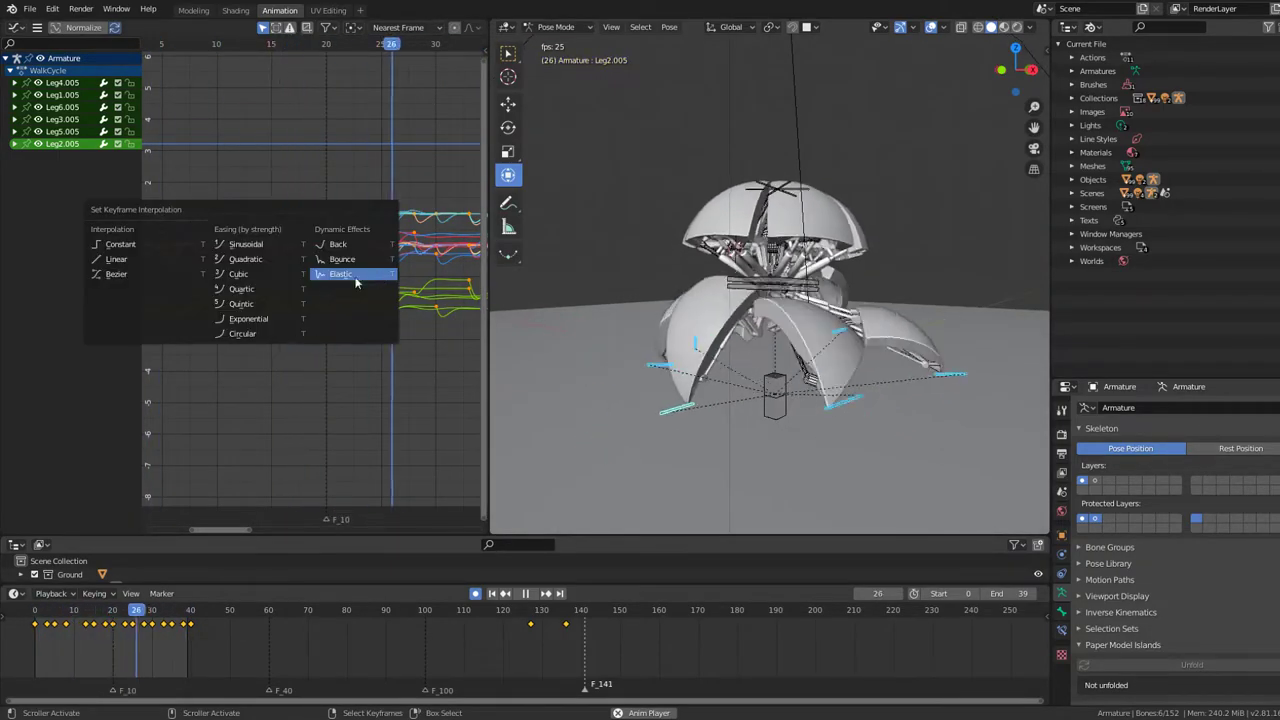
left_click(285, 335)
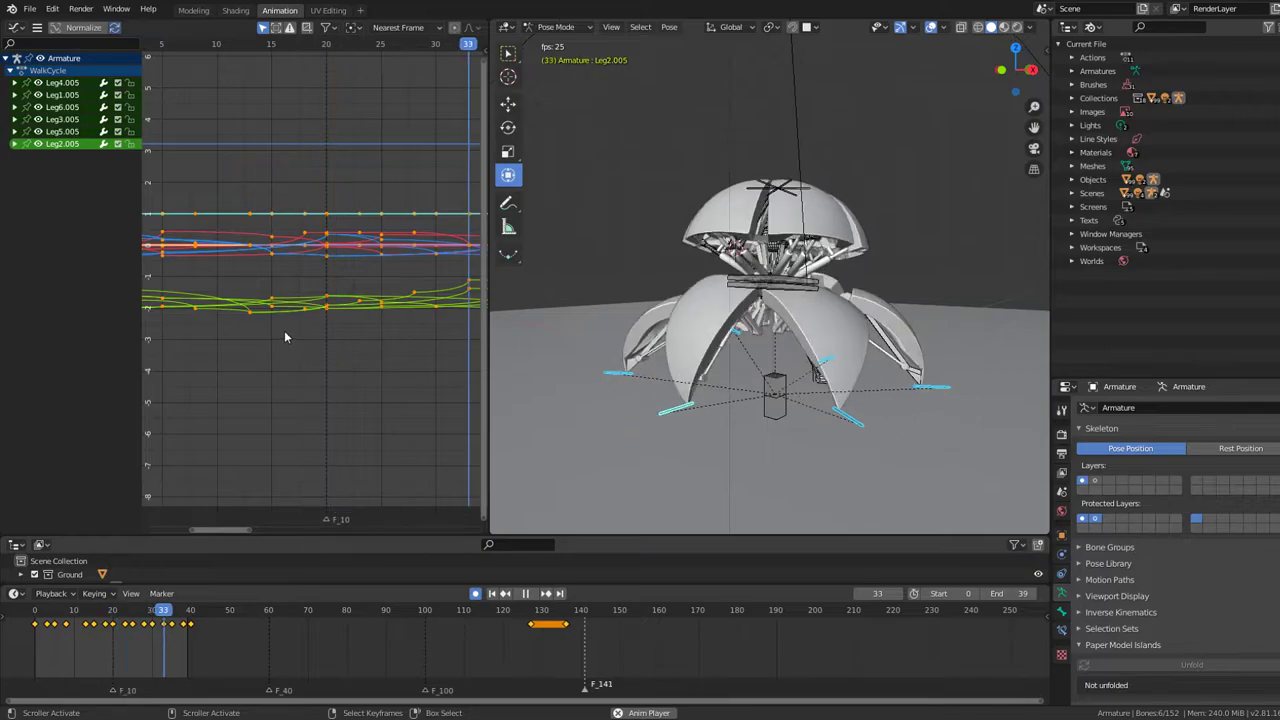
- Try Quartic, Cubic and Quadratic easing, then return the keyframes to Bezier
key("t")
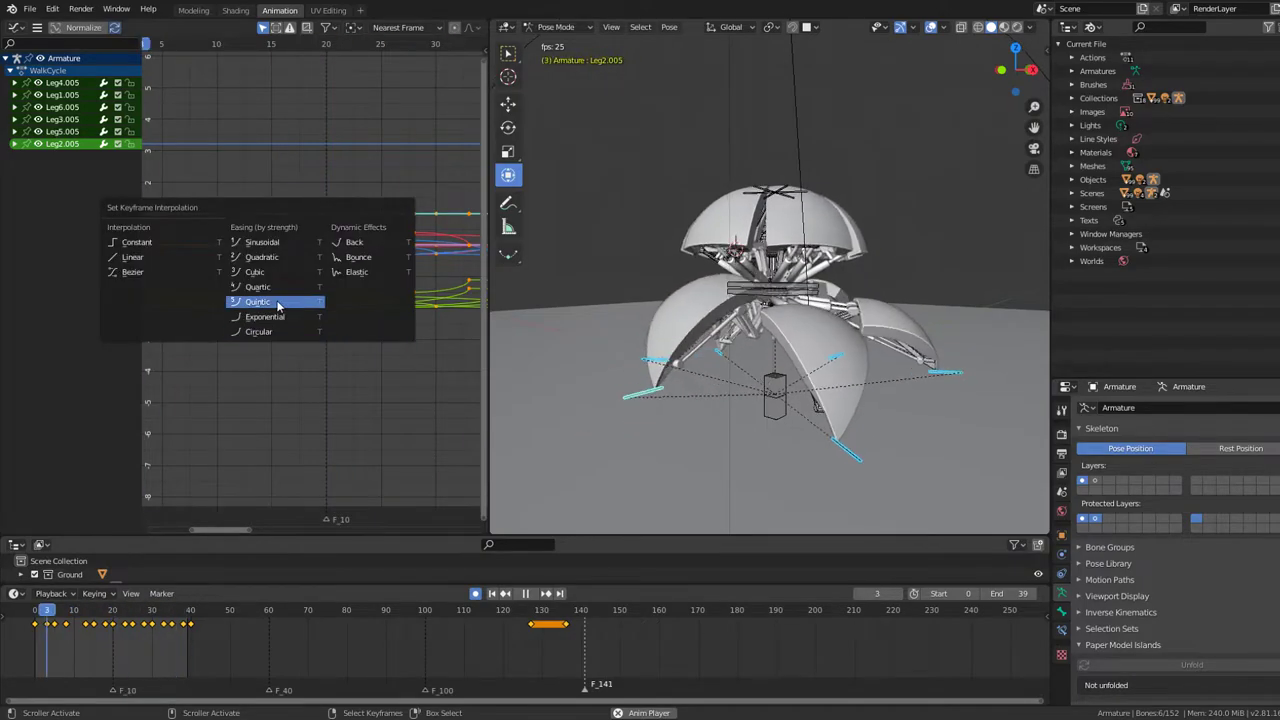
left_click(279, 303)
key("t")
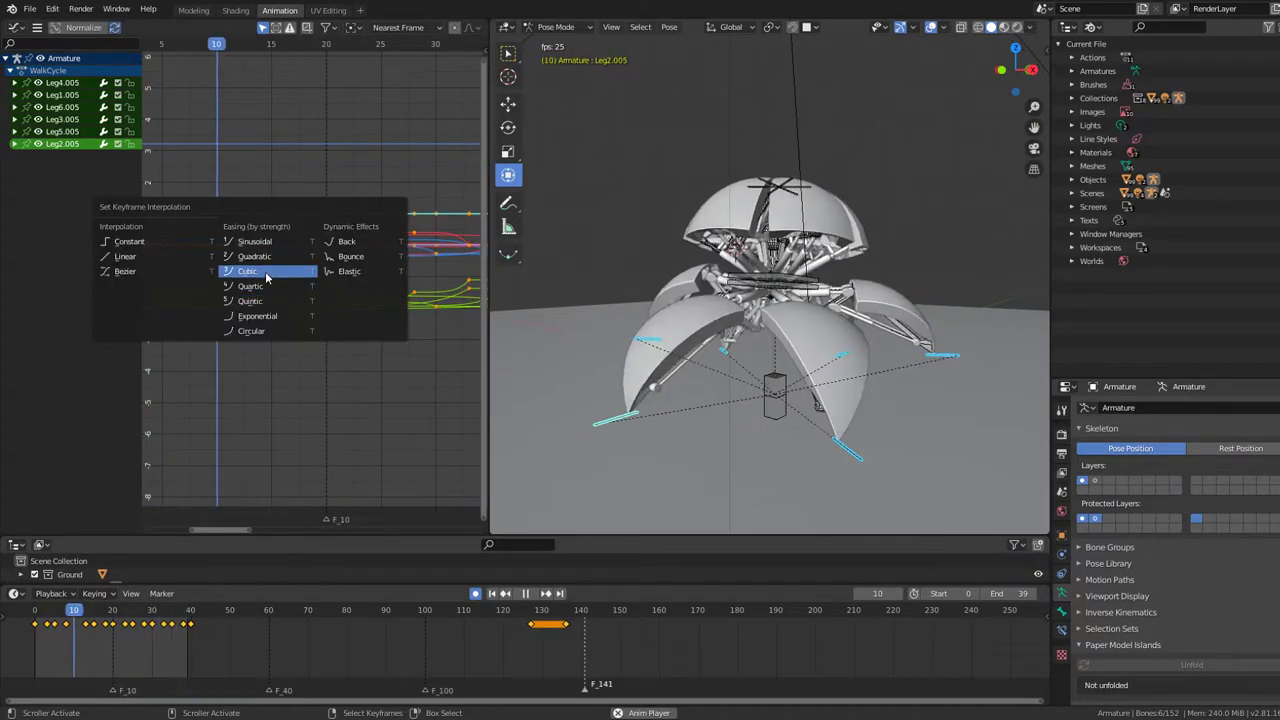
left_click(266, 273)
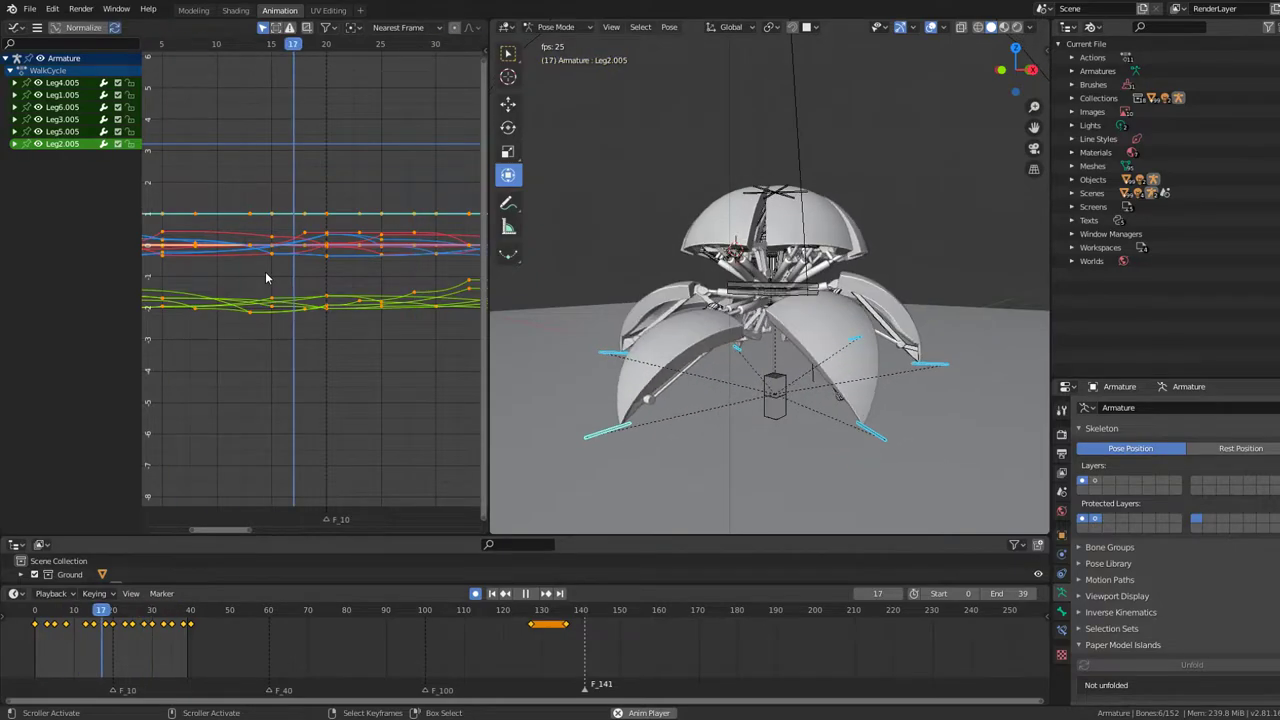
key("t")
left_click(262, 263)
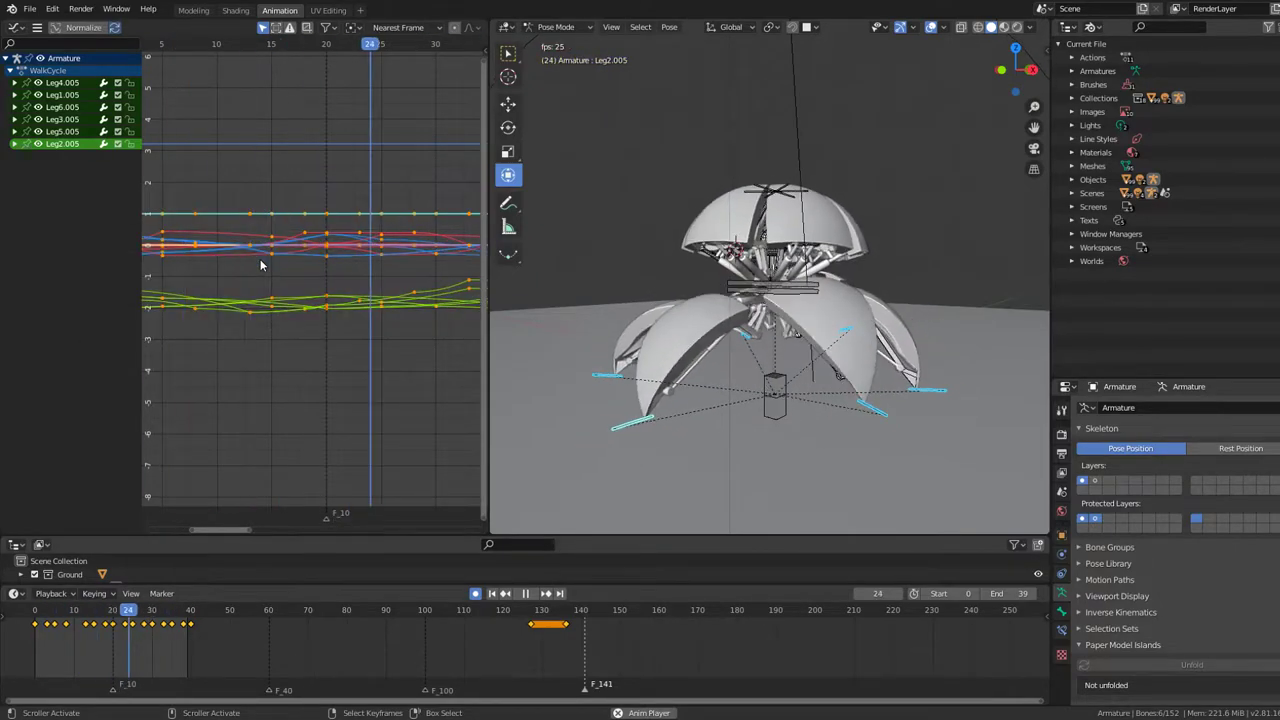
key("t")
left_click(222, 295)
key("t")
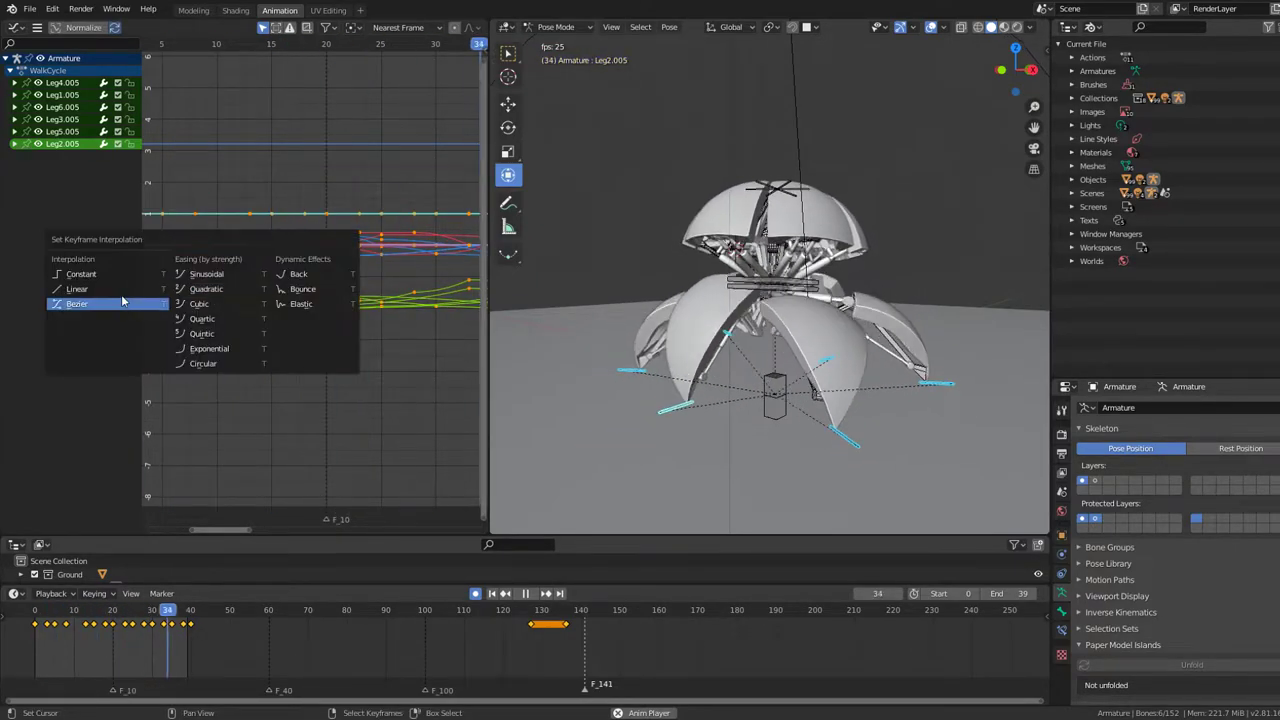
left_click(121, 301)
scroll(770, 300, "up", 5)
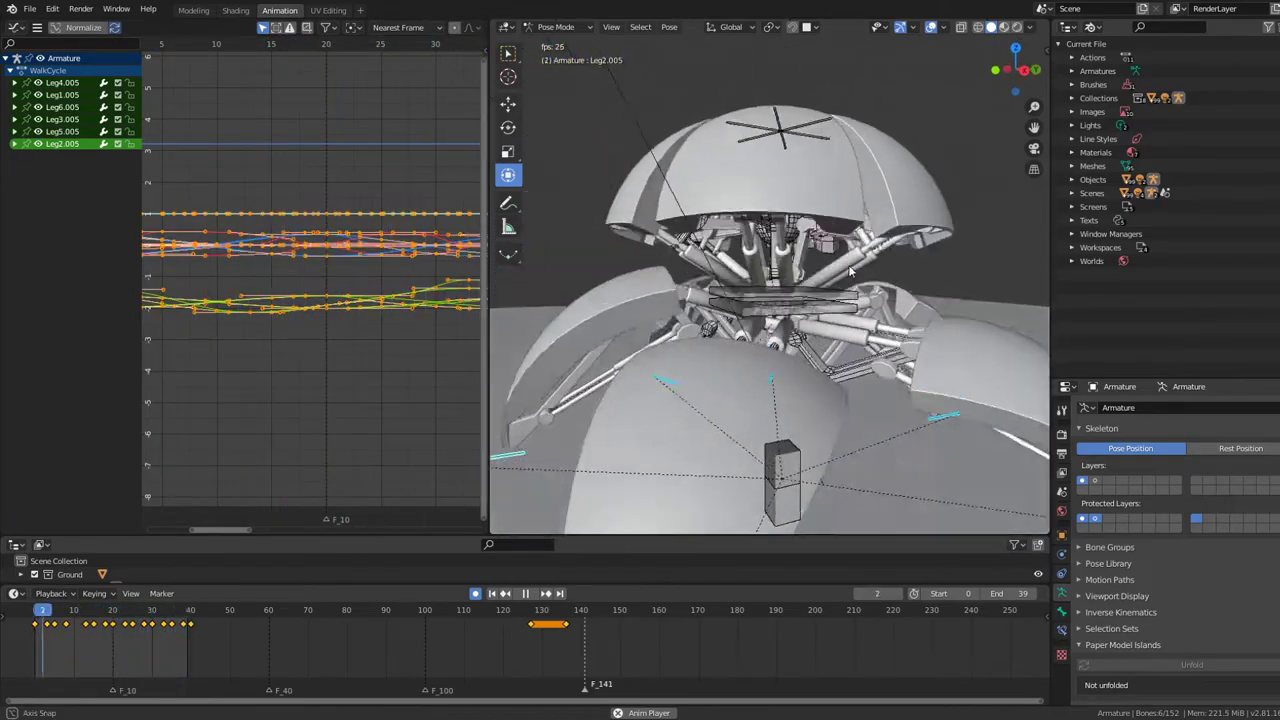
- Switch the viewport to Material Preview shading and toggle Scene Lights
middle_click_drag(930, 300, 954, 260)
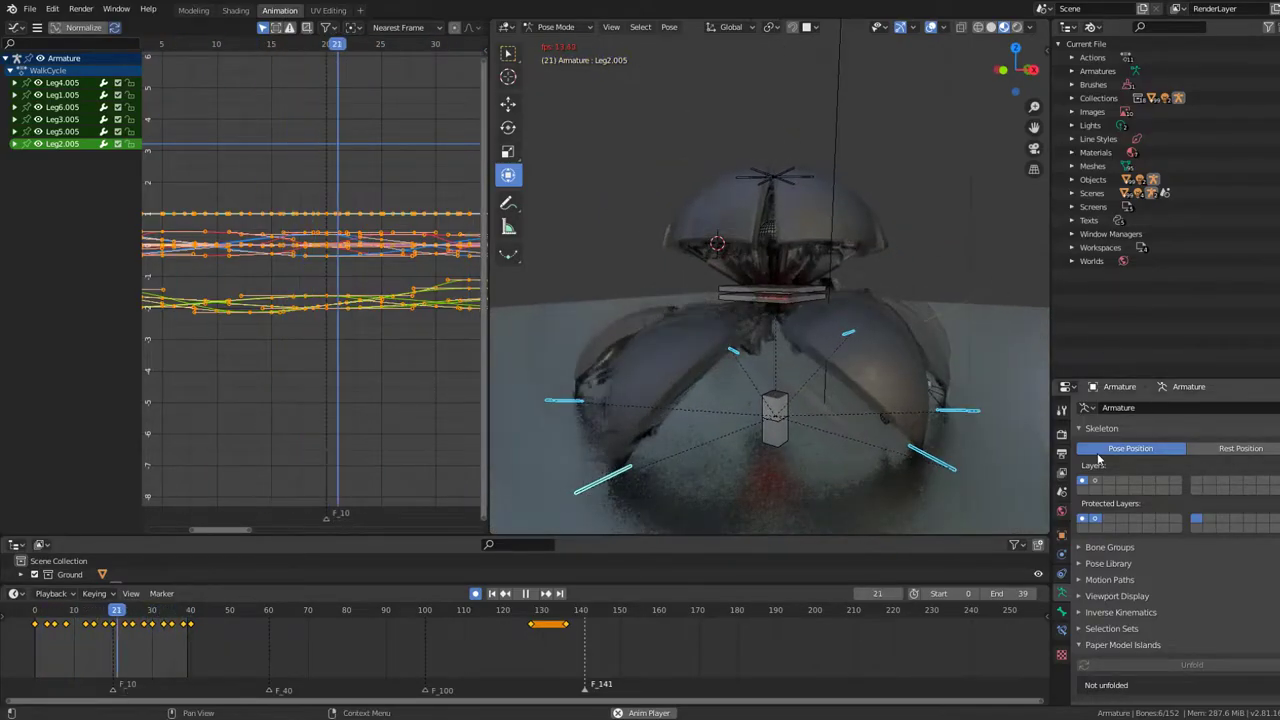
scroll(844, 230, "down", 3)
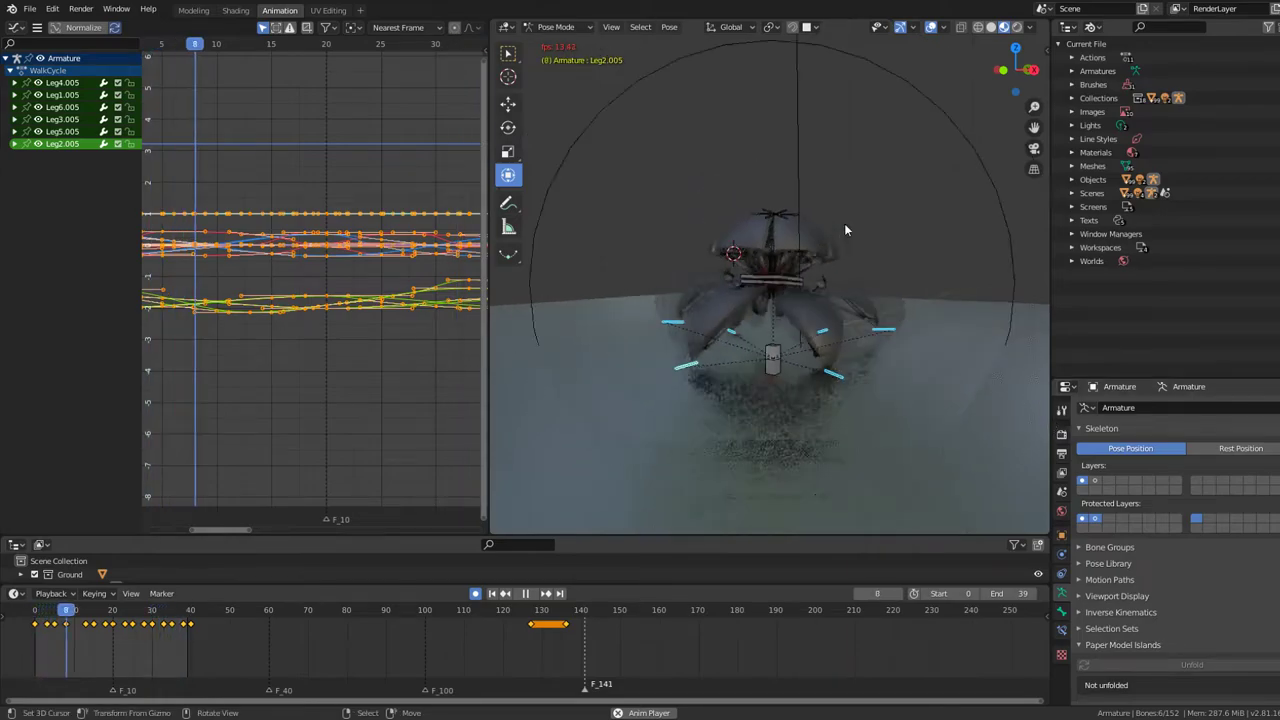
left_click(1032, 29)
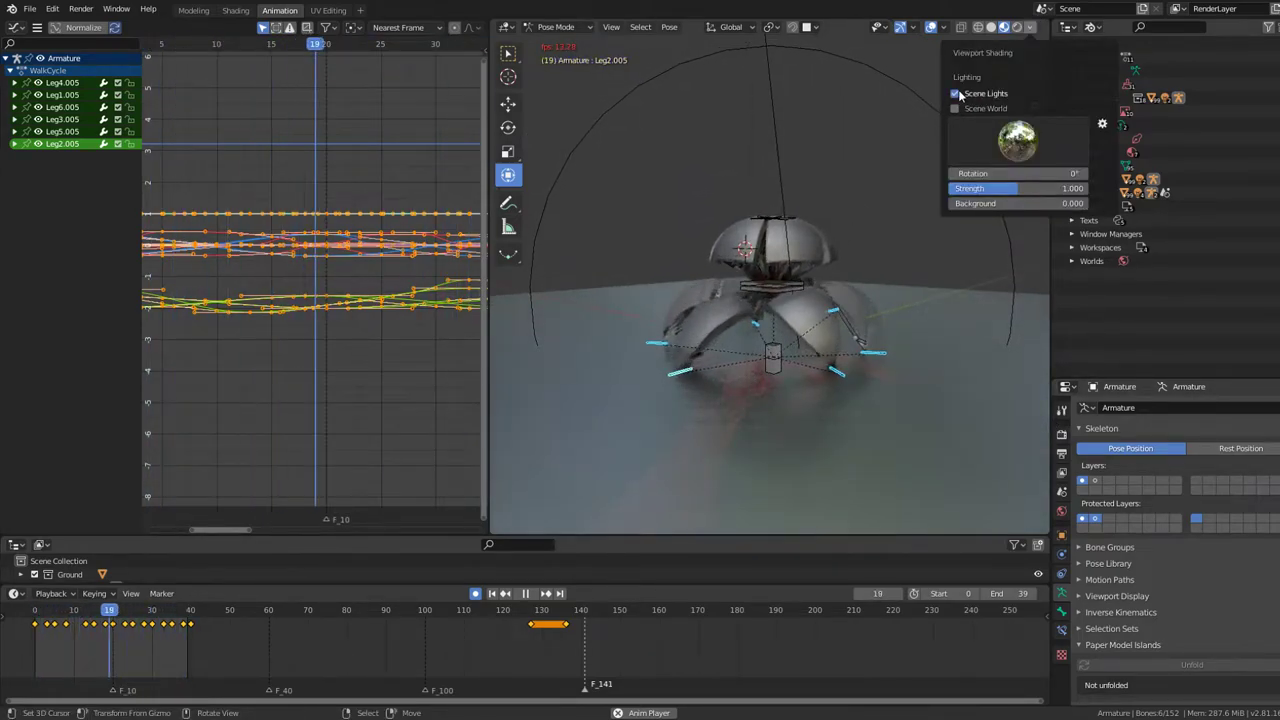
left_click(955, 108)
left_click(955, 108)
left_click(730, 27)
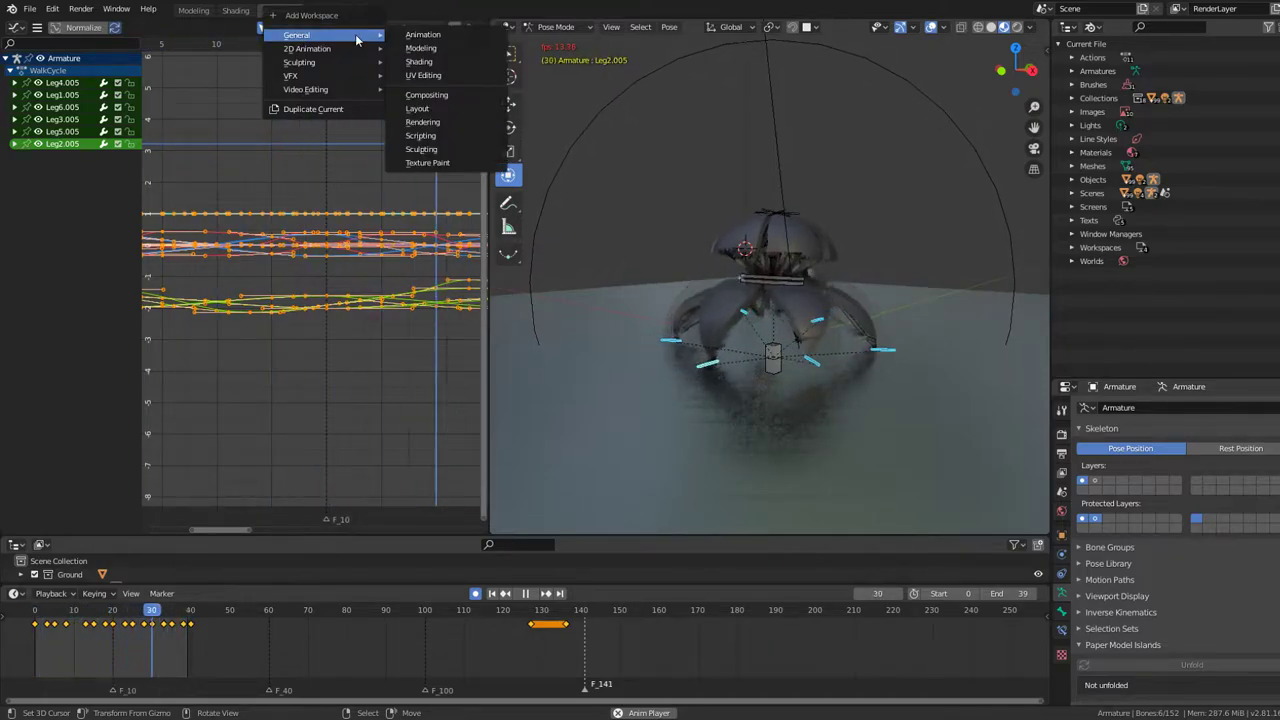
- Add a new General > Layout workspace and view the robot in Material Preview shading
left_click(425, 108)
middle_click_drag(576, 249, 598, 269)
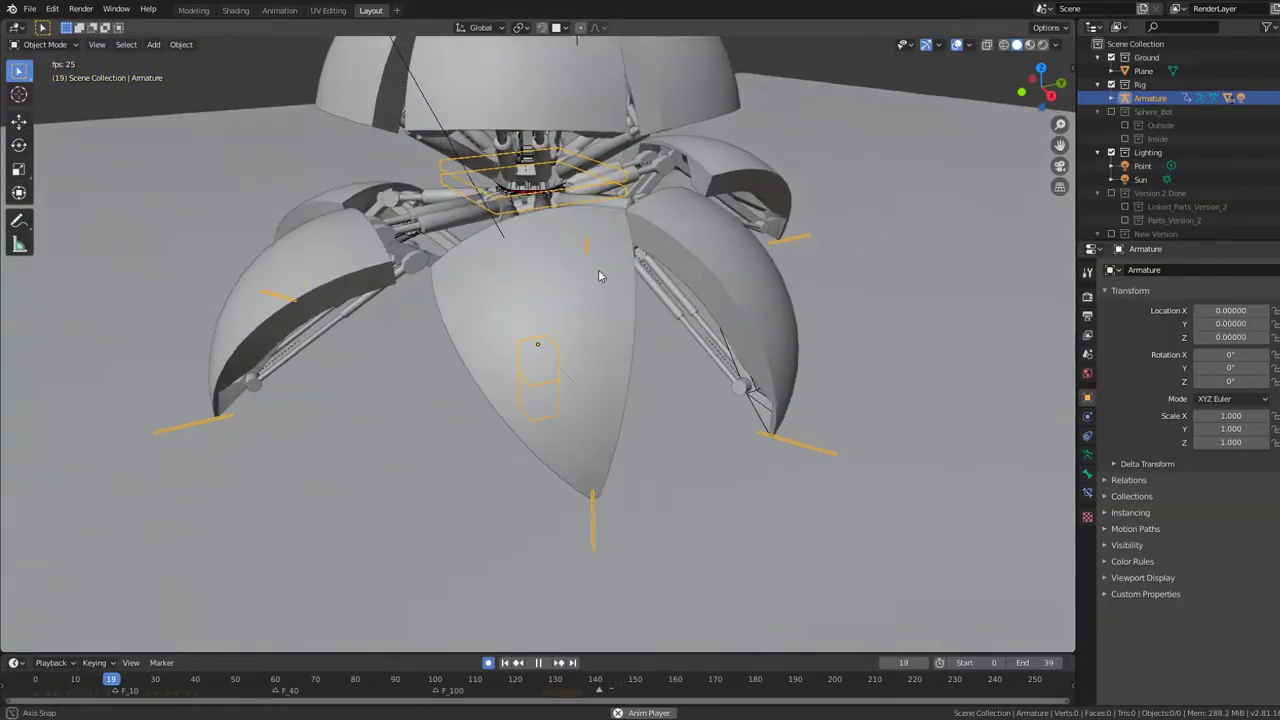
left_click(1031, 45)
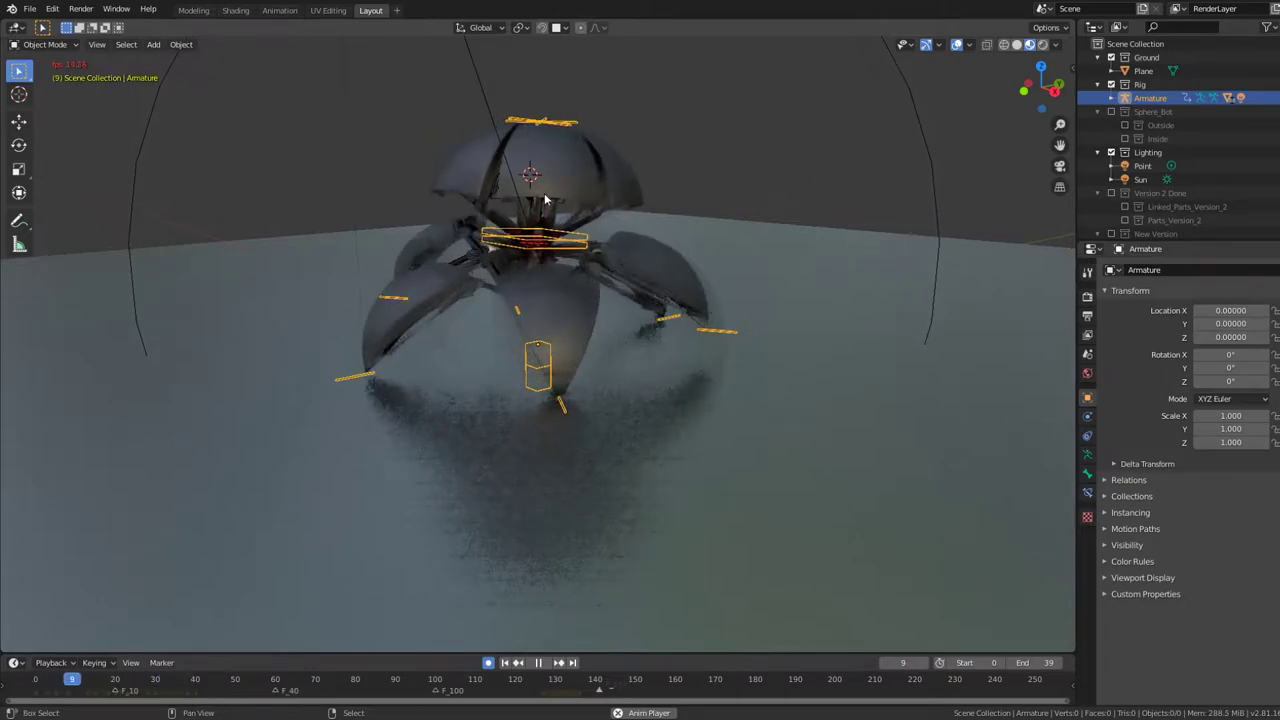
scroll(579, 110, "up", 2)
mouse_move(575, 120)
middle_mouse_down()
mouse_move(563, 162)
mouse_move(483, 113)
middle_mouse_up()
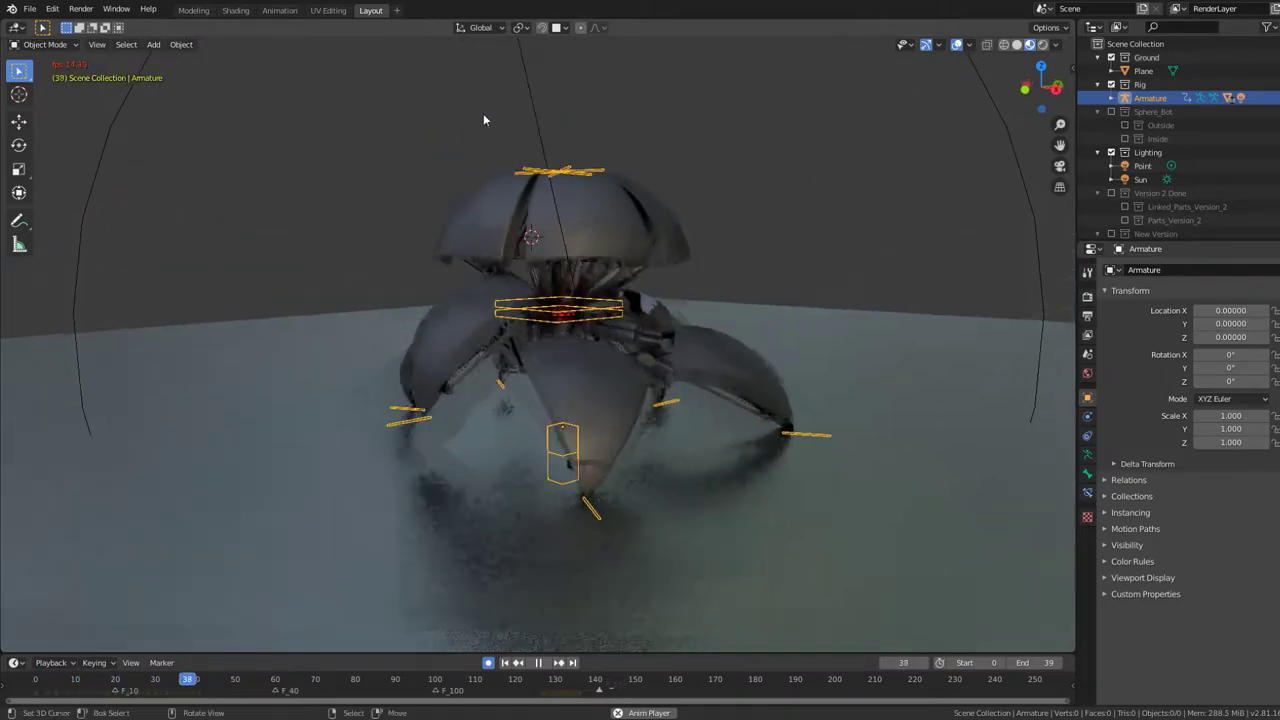
- Back in the Animation workspace, use Solid shading and stop playback at frame 18
left_click(279, 11)
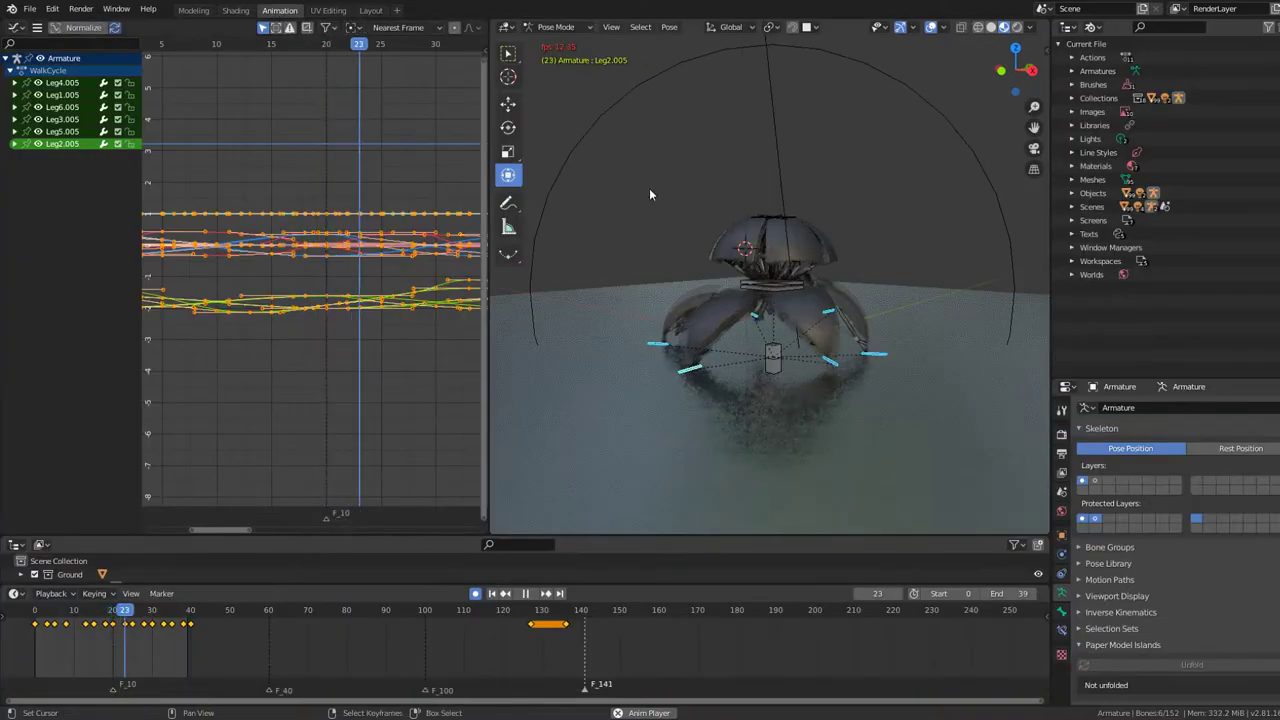
left_click(991, 28)
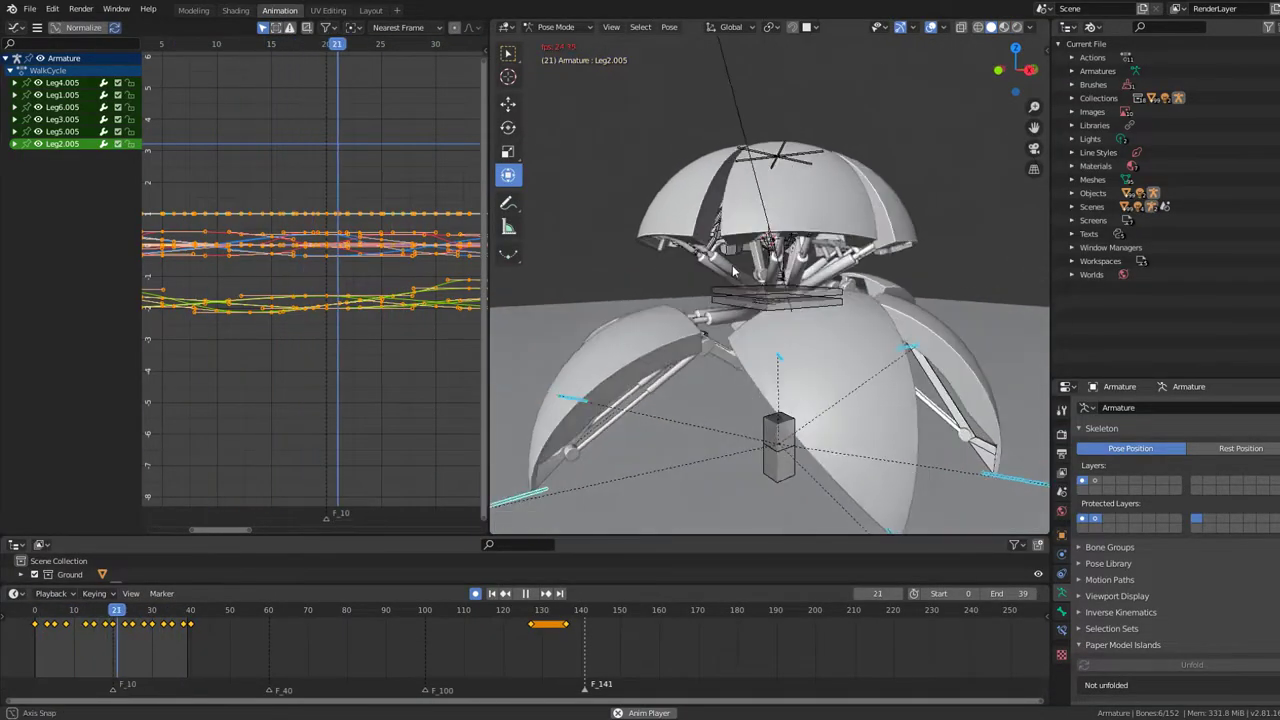
left_click(1030, 27)
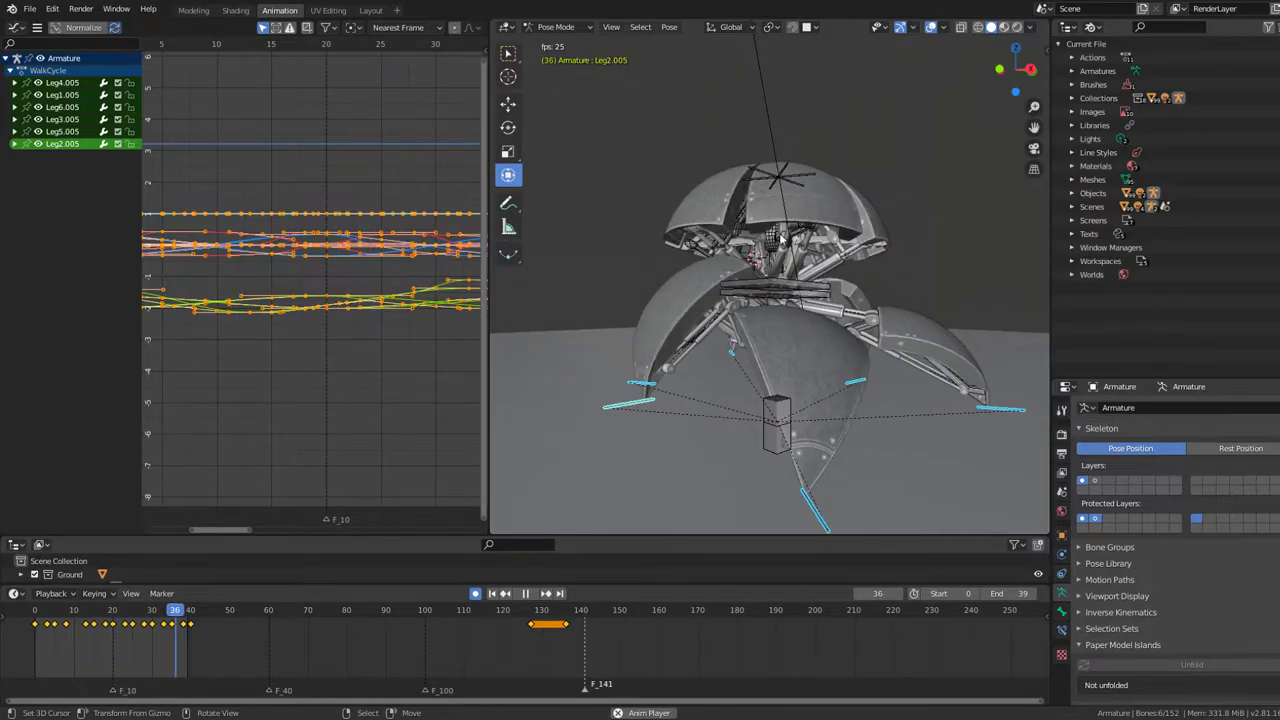
mouse_move(940, 250)
middle_mouse_down()
mouse_move(900, 197)
mouse_move(760, 240)
middle_mouse_up()
scroll(760, 240, "down", 3)
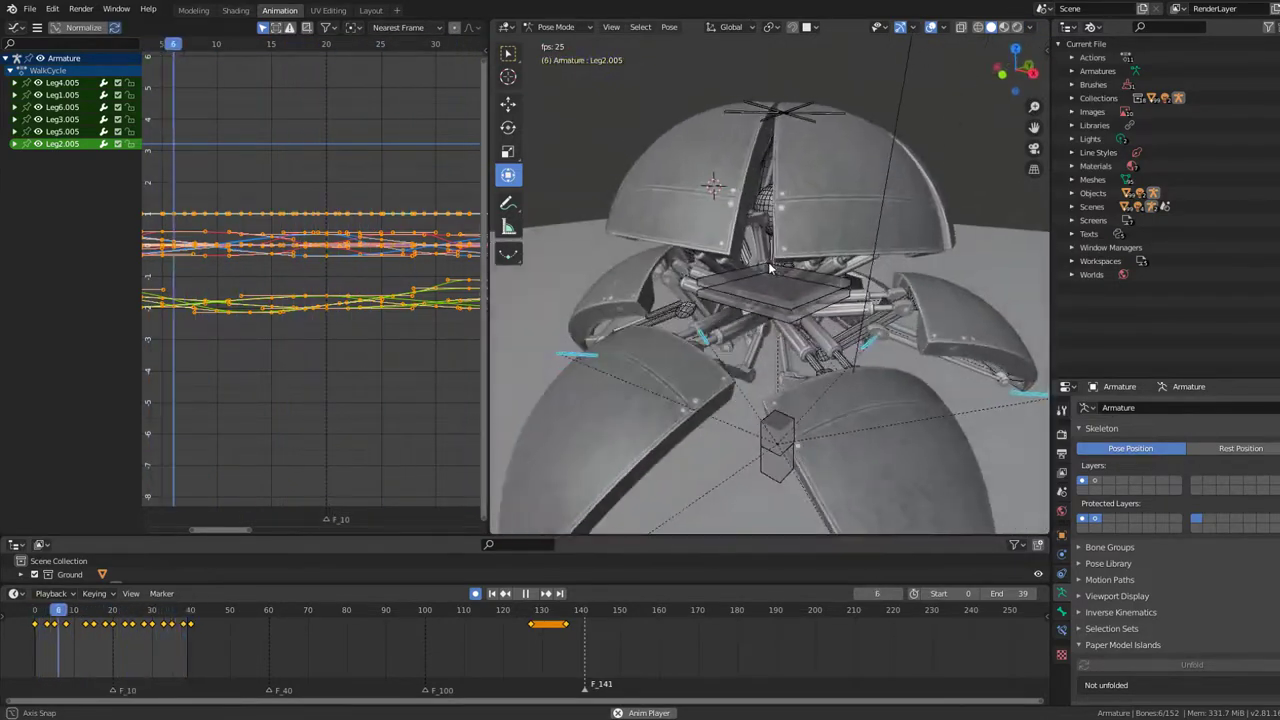
scroll(755, 240, "down", 3)
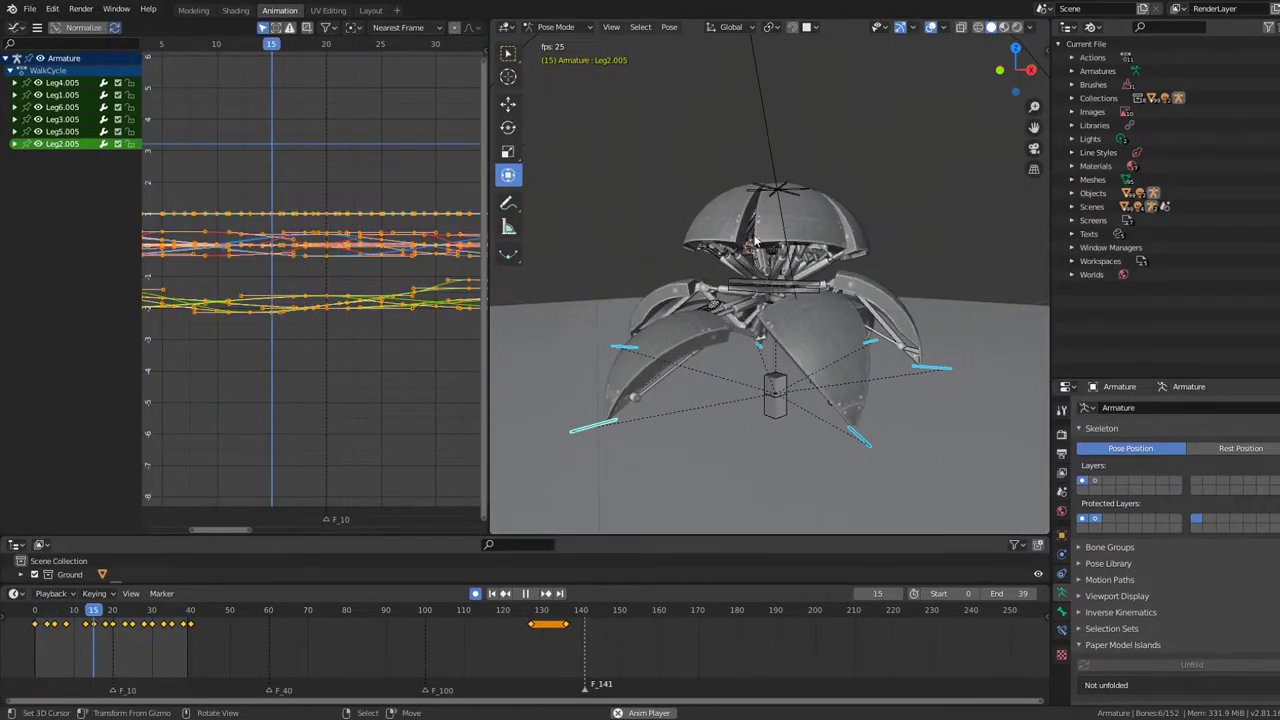
key("space")
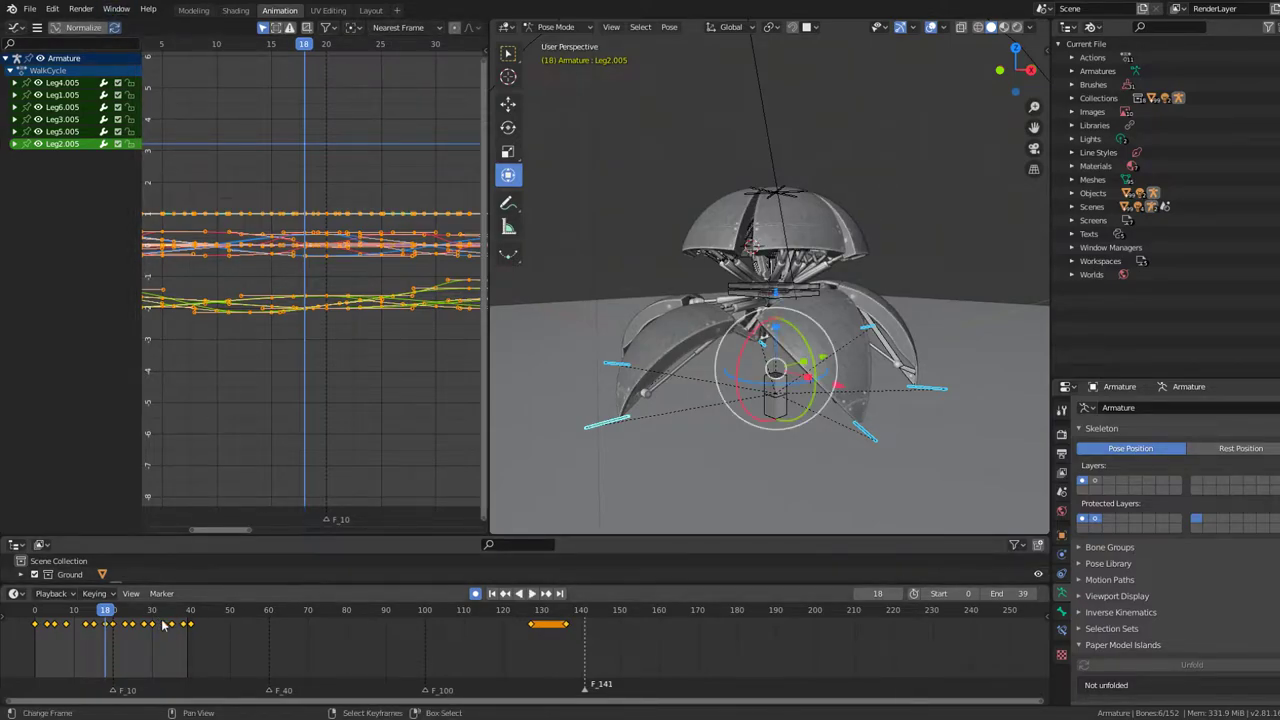
middle_click_drag(163, 625, 448, 636)
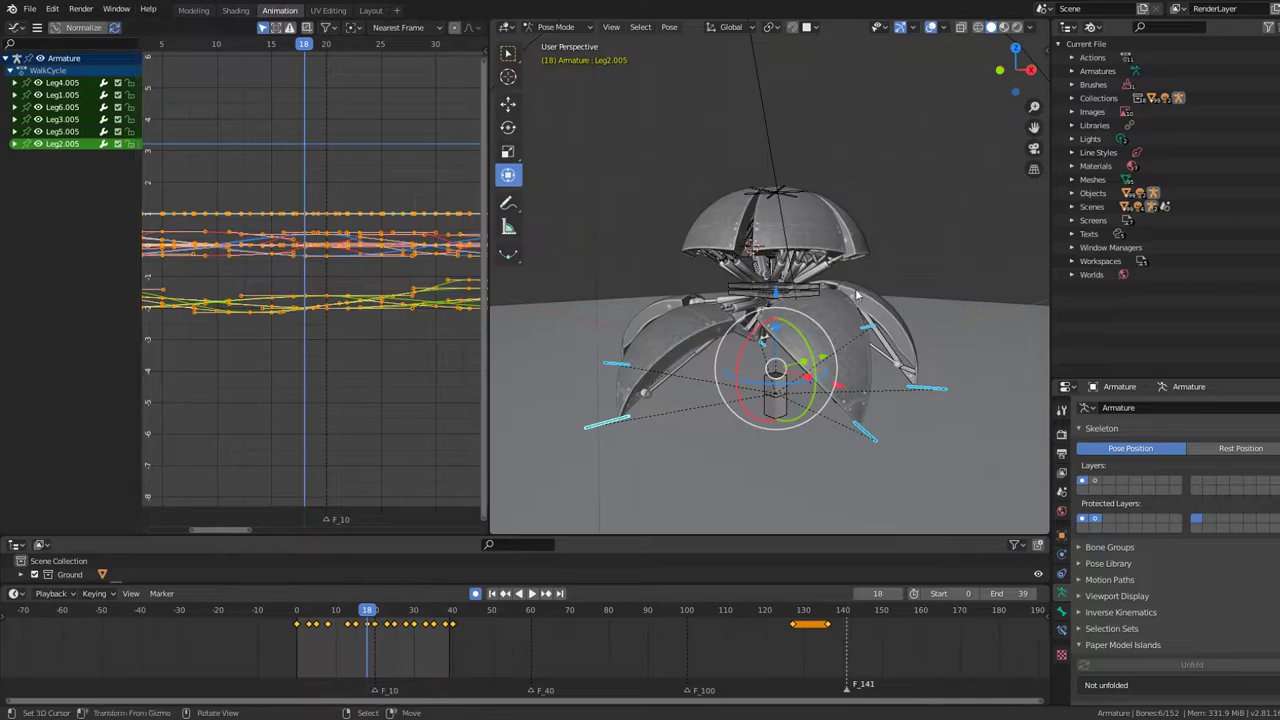
- Select all bones and switch the Graph Editor to a Dope Sheet Action Editor
key("a")
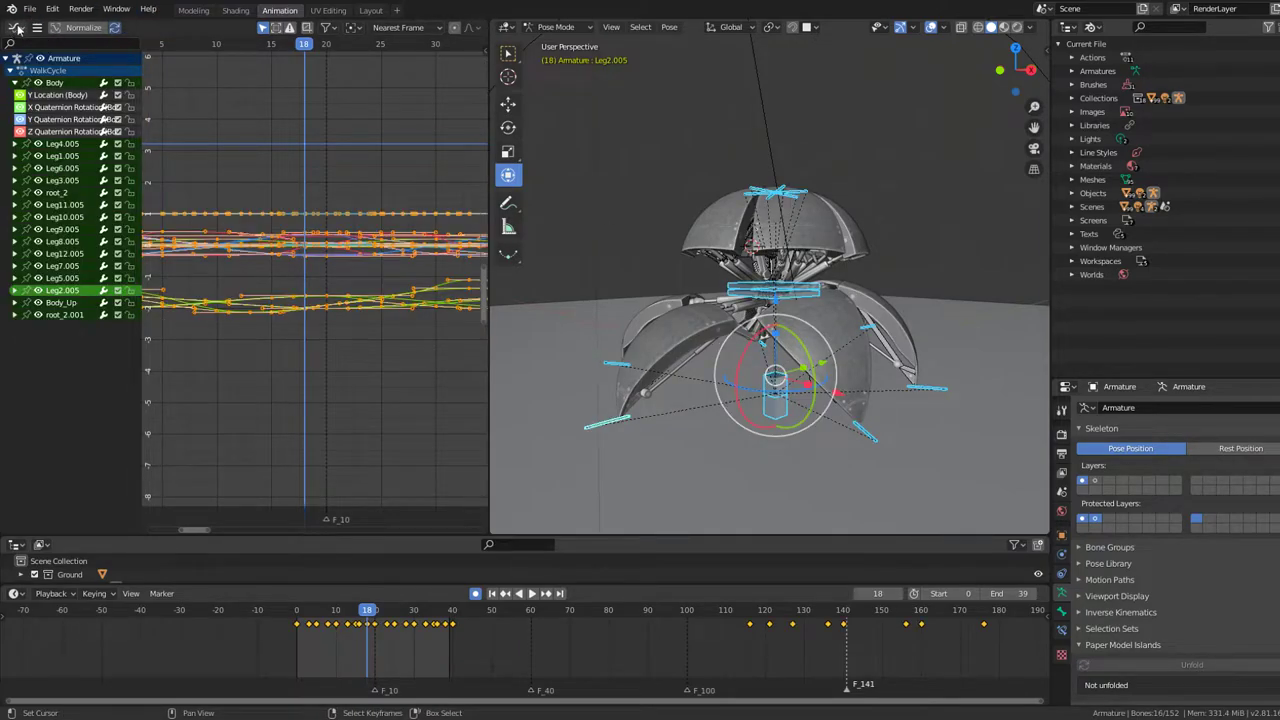
left_click(18, 28)
left_click(14, 28)
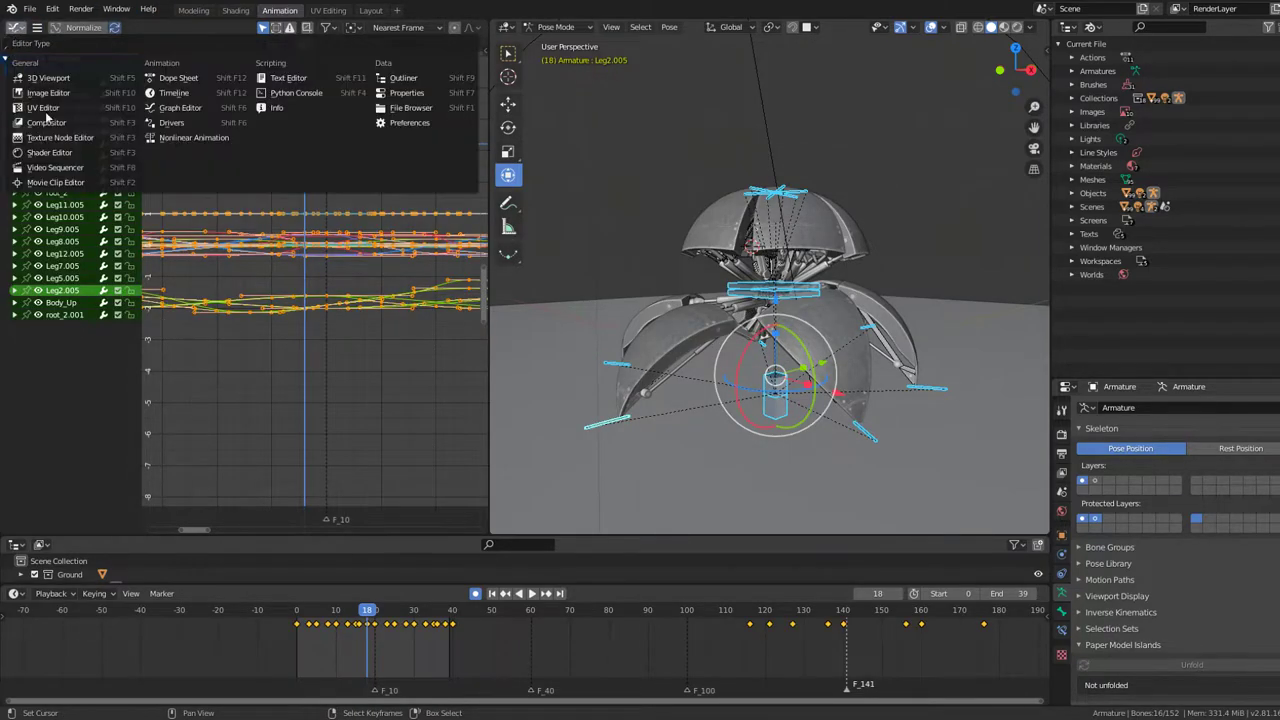
left_click(186, 78)
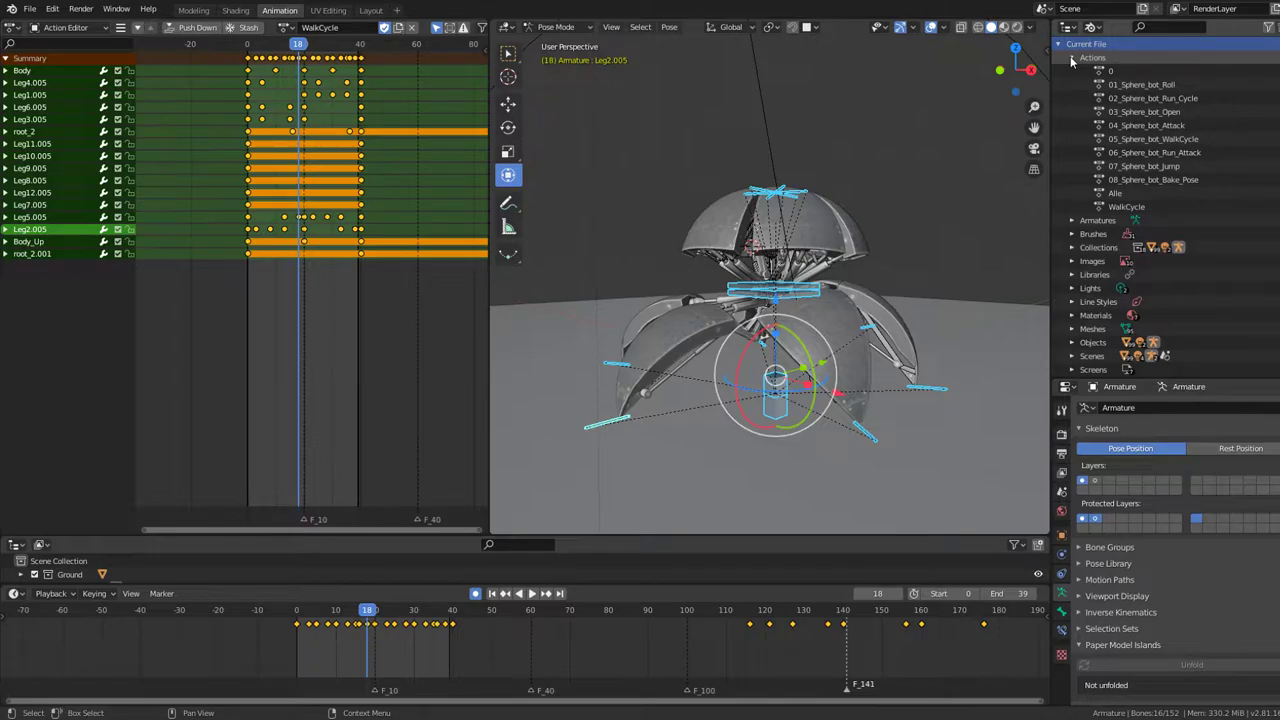
left_click(286, 27)
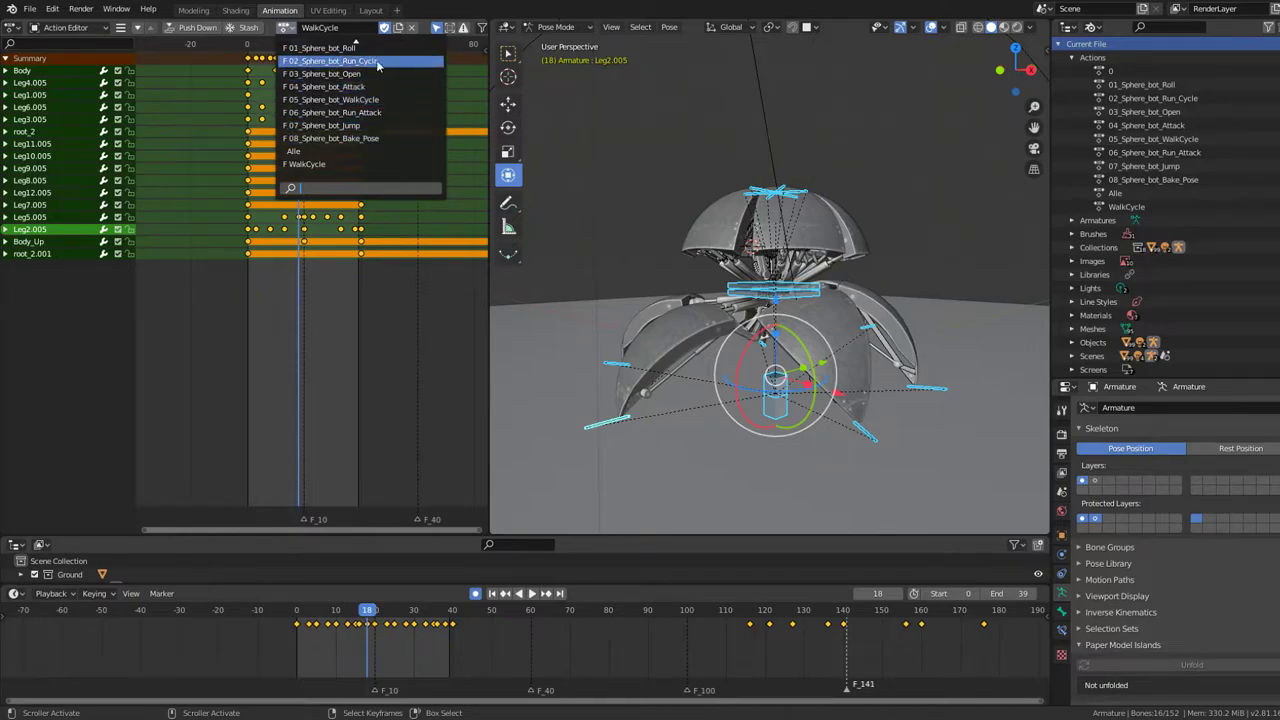
- Load 02_Sphere_bot_Run_Cycle, preview it to frame 35, and duplicate it as a new action
left_click(378, 62)
key("space")
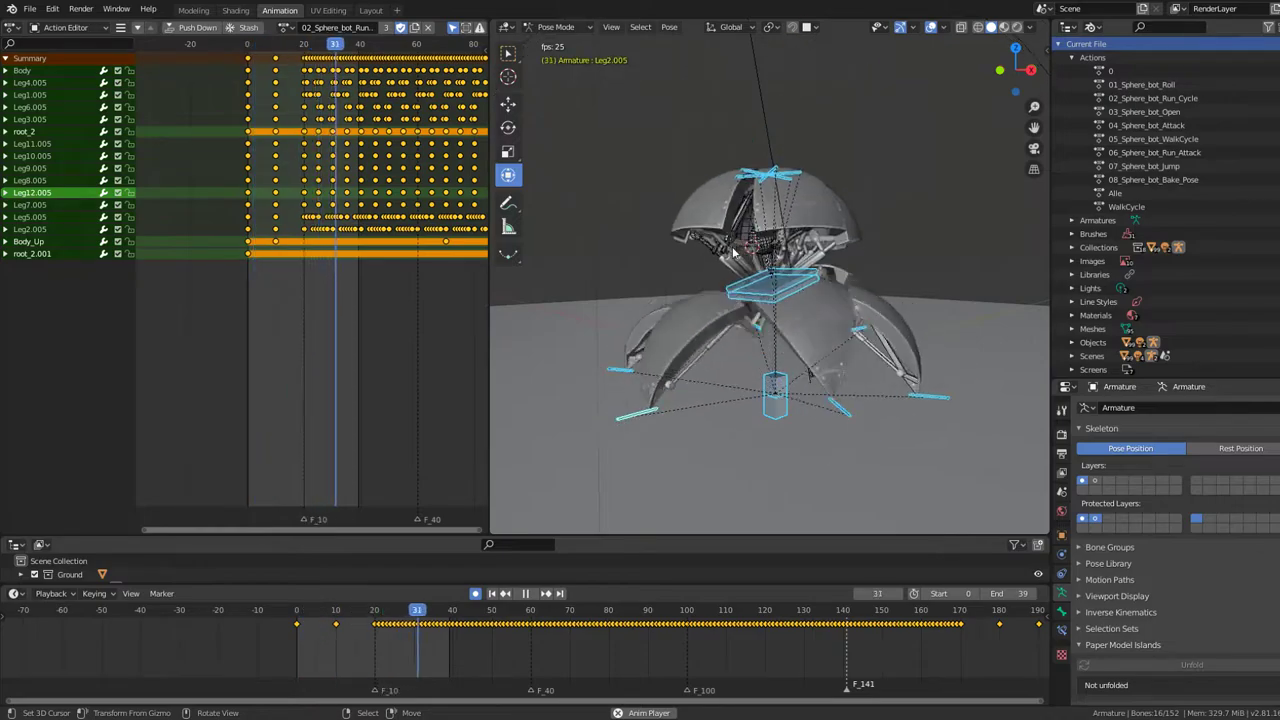
middle_click_drag(733, 253, 836, 242)
key("space")
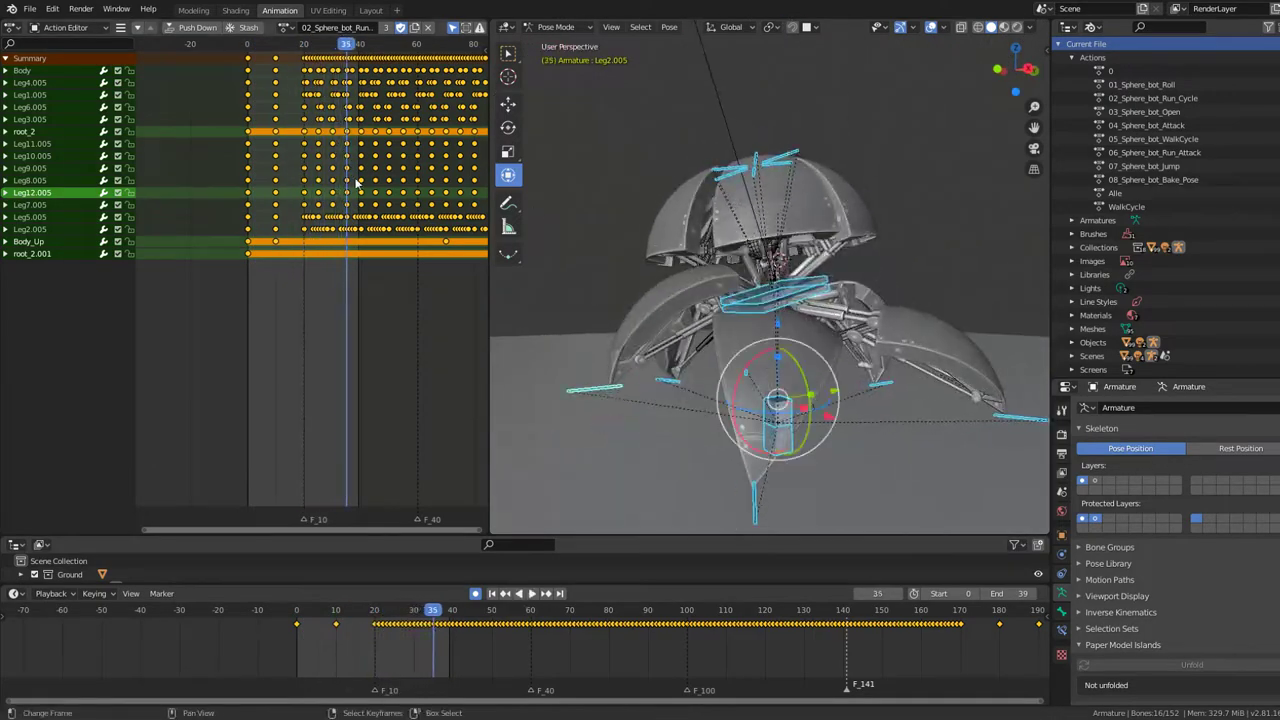
scroll(358, 176, "up", 2)
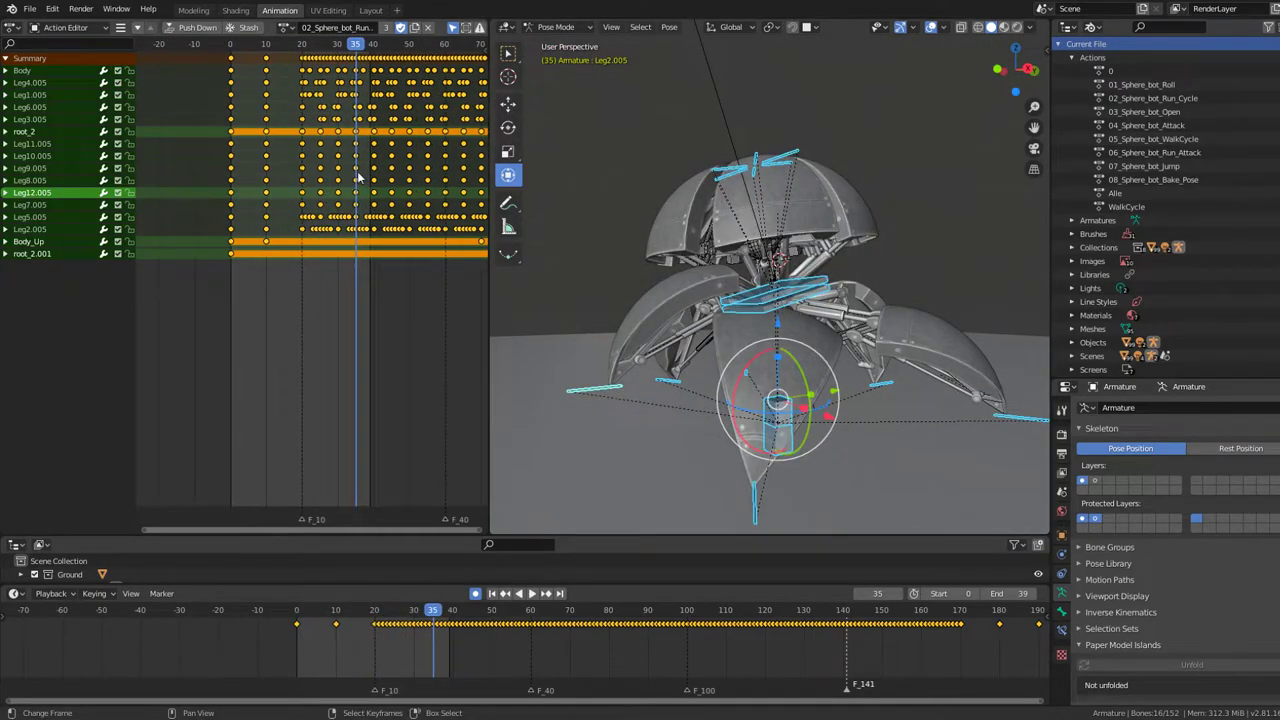
left_click(414, 28)
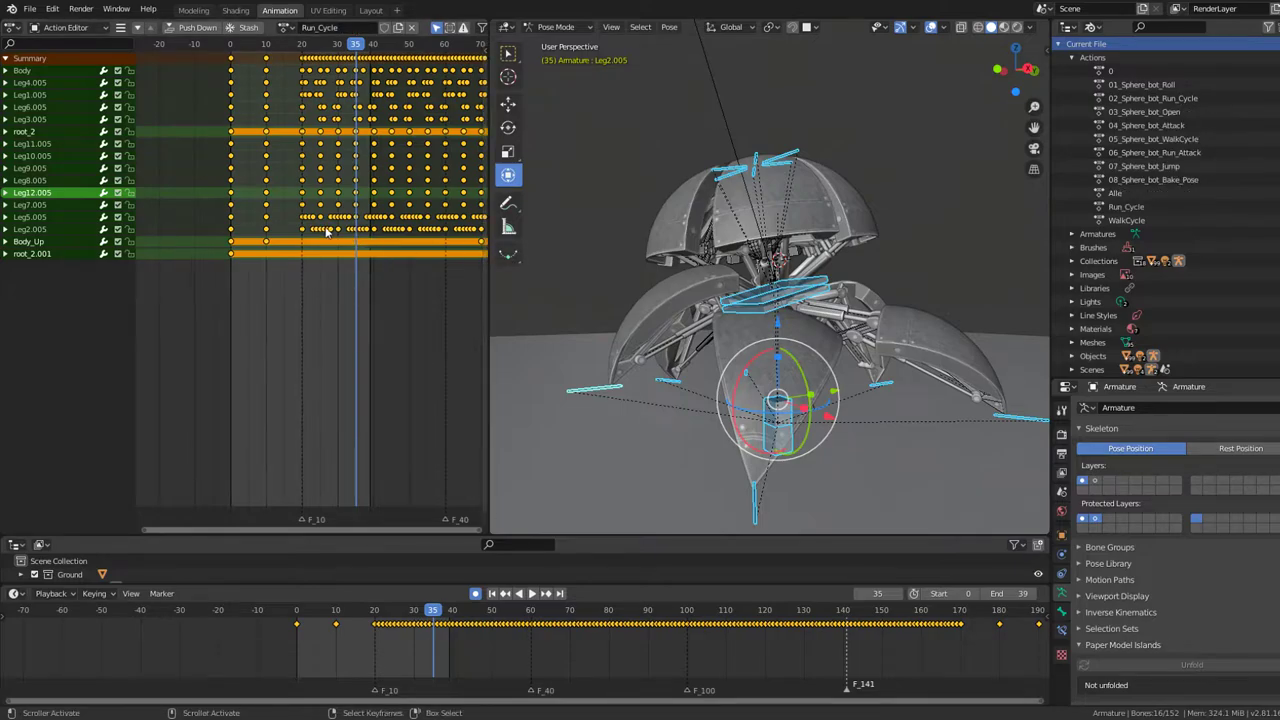
scroll(330, 230, "up", 2)
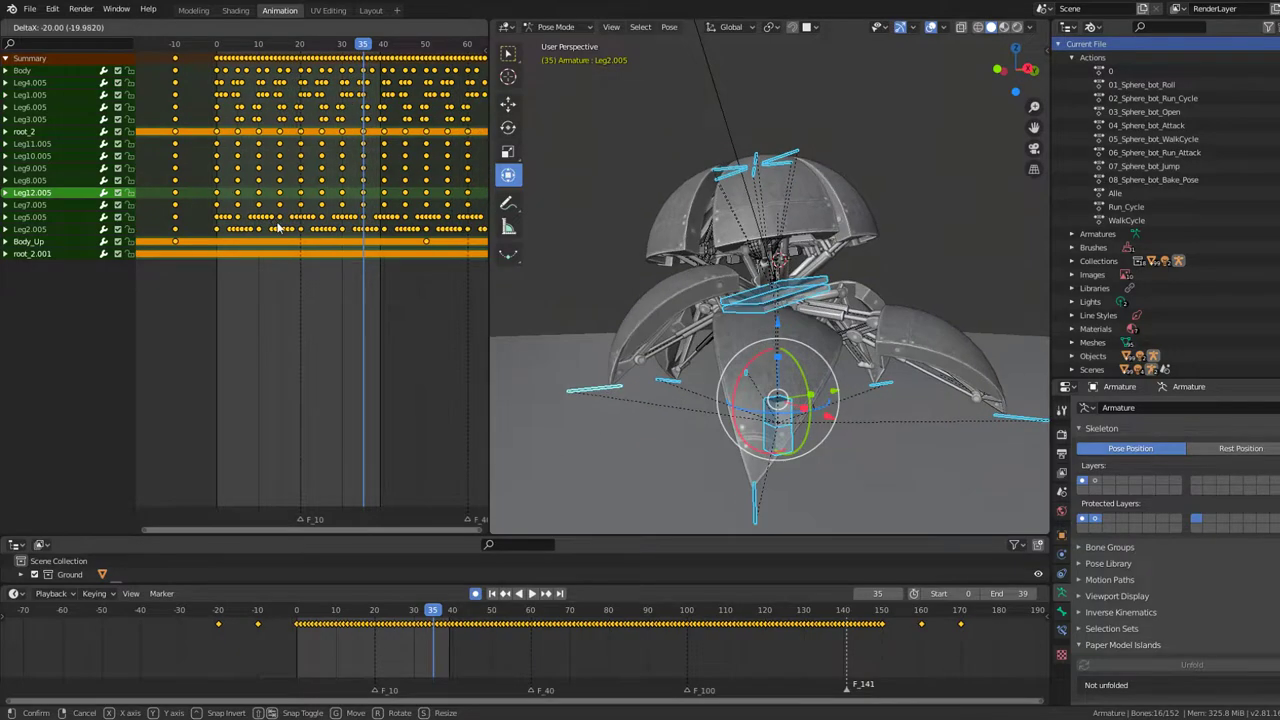
key("space")
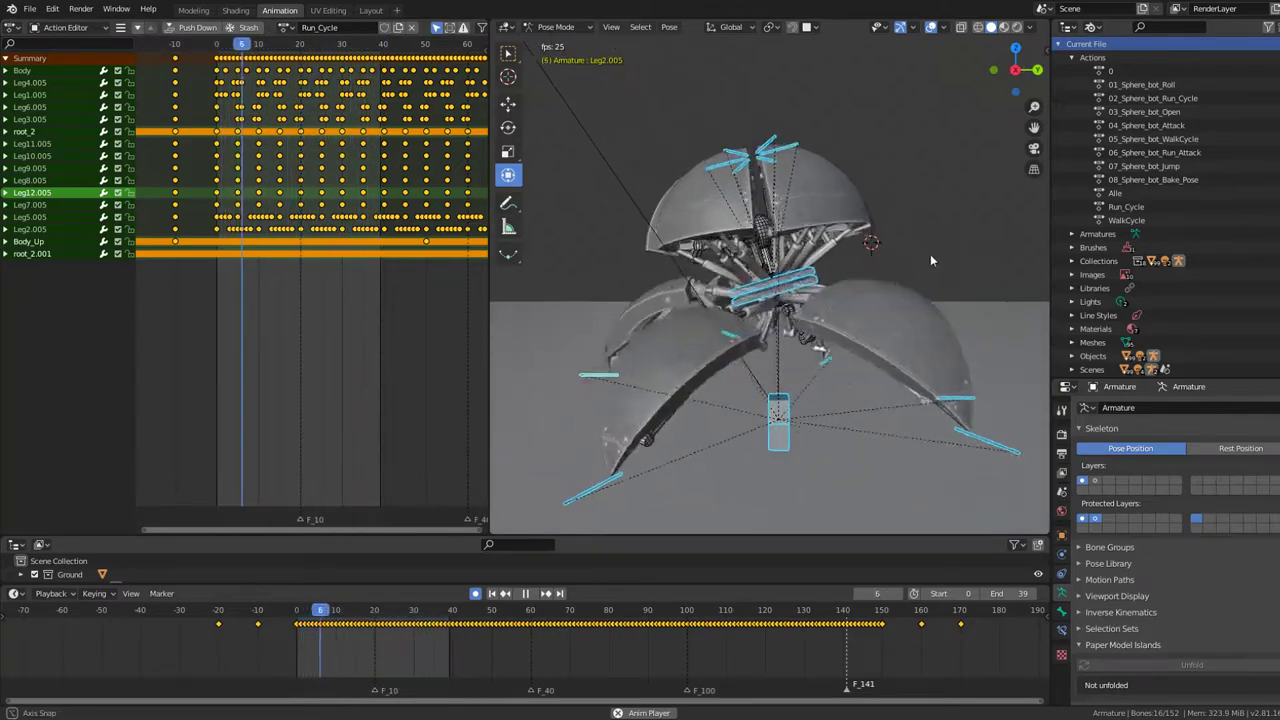
scroll(304, 218, "up", 2)
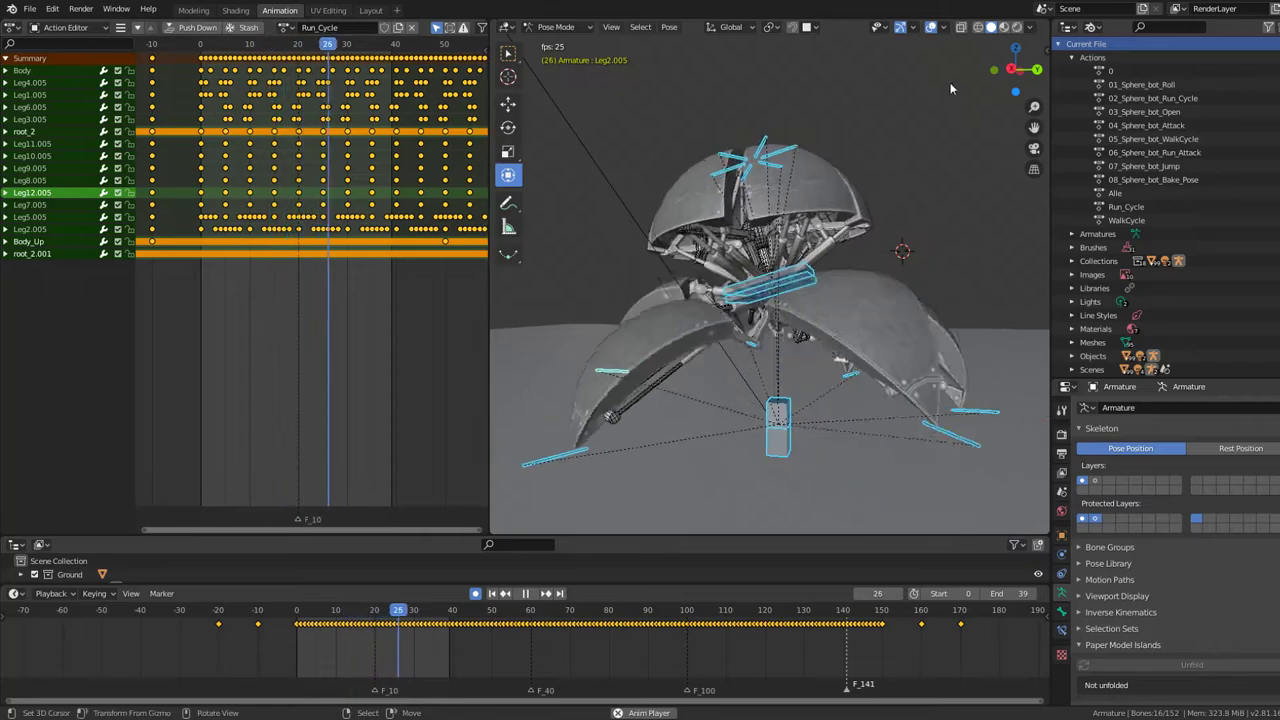
left_click(931, 27)
mouse_move(873, 53)
middle_mouse_down()
mouse_move(764, 194)
mouse_move(795, 224)
mouse_move(878, 163)
mouse_move(631, 143)
mouse_move(779, 186)
middle_mouse_up()
scroll(719, 161, "down", 5)
key("space")
scroll(779, 186, "up", 3)
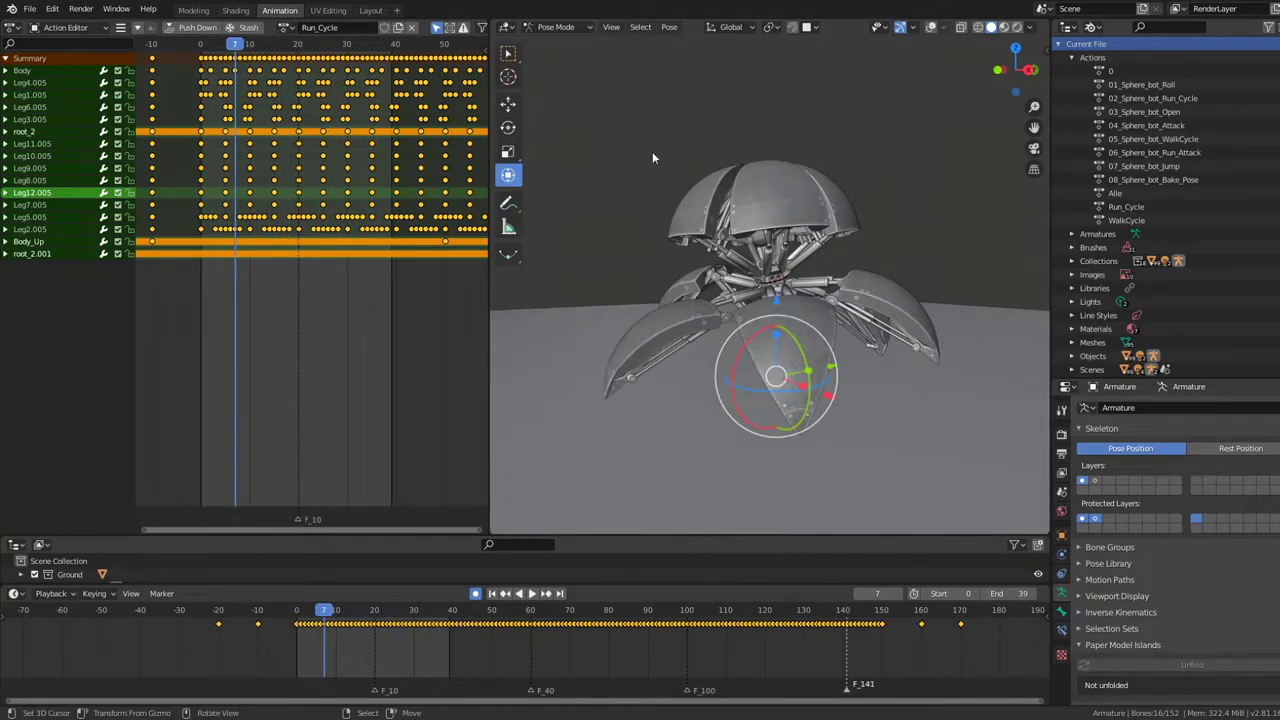
scroll(370, 85, "down", 1)
scroll(322, 105, "up", 1)
- At frame 0, select all keyframes and insert keys on all channels
left_click(199, 72)
key("space")
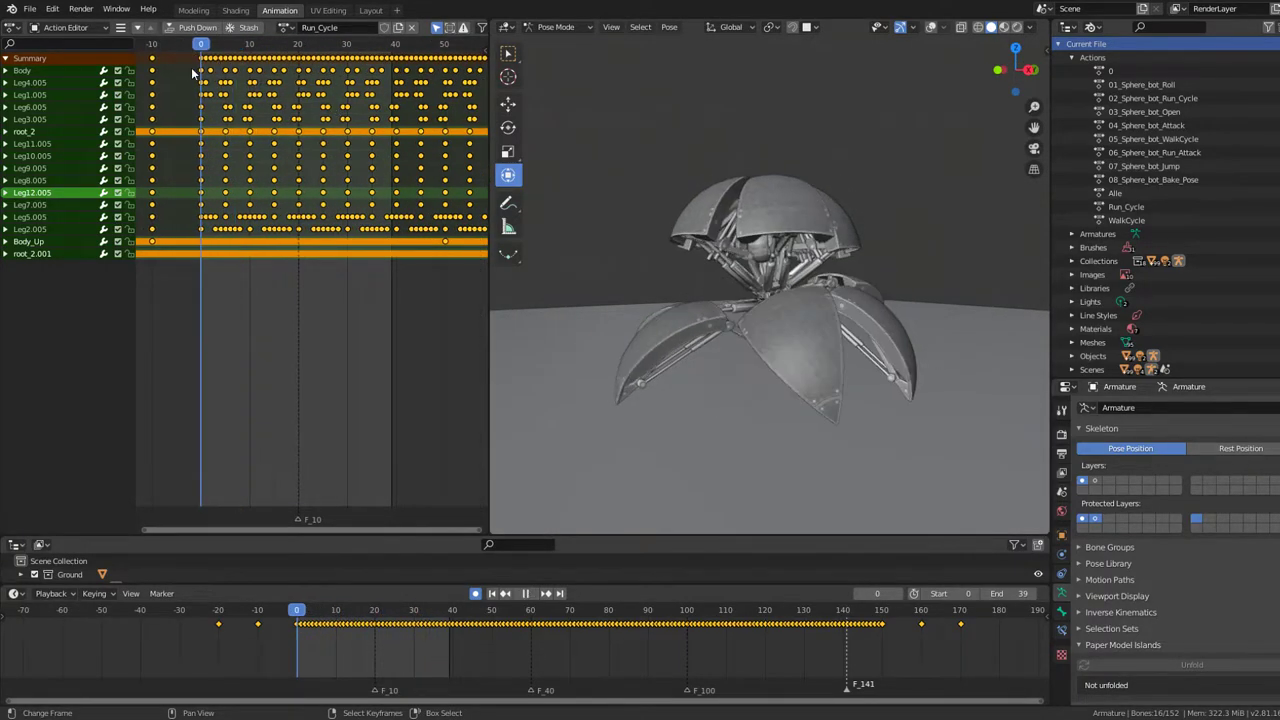
key("a")
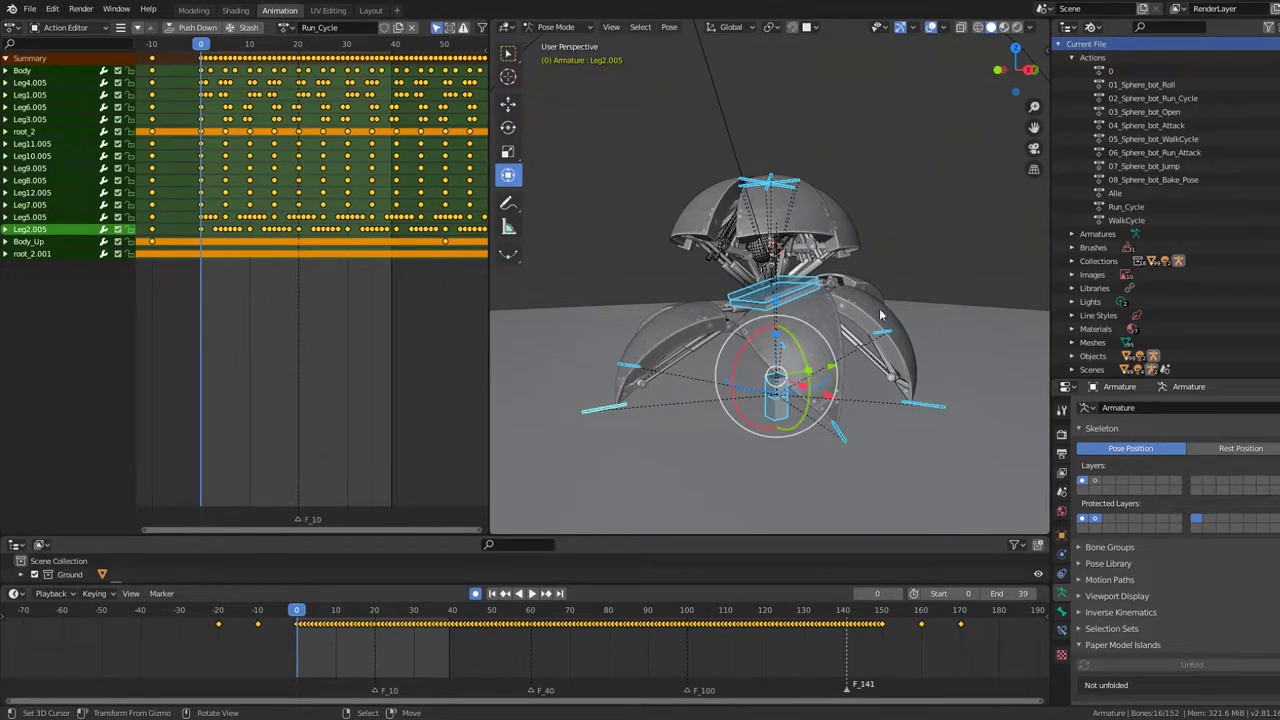
middle_click_drag(225, 203, 390, 212)
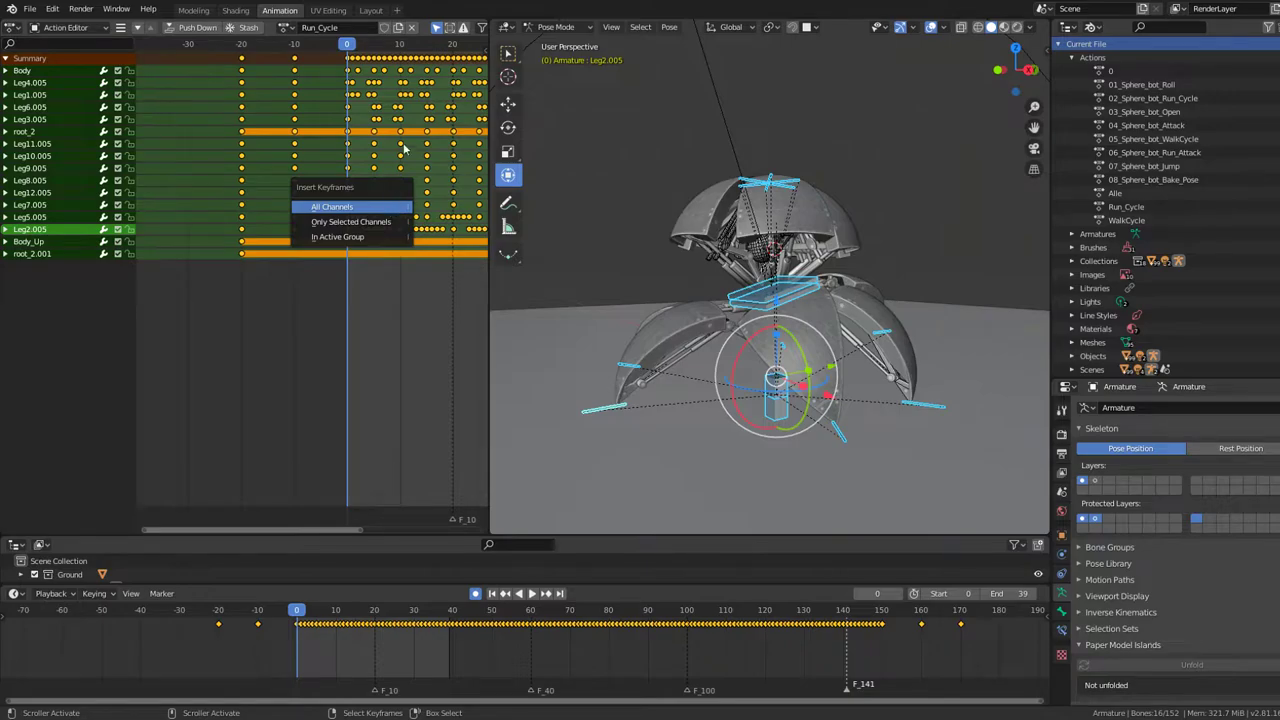
left_click(389, 205)
- Set the frame to 40, step back to 39, and play the Run_Cycle to review it
scroll(396, 103, "right", 4, "ctrl")
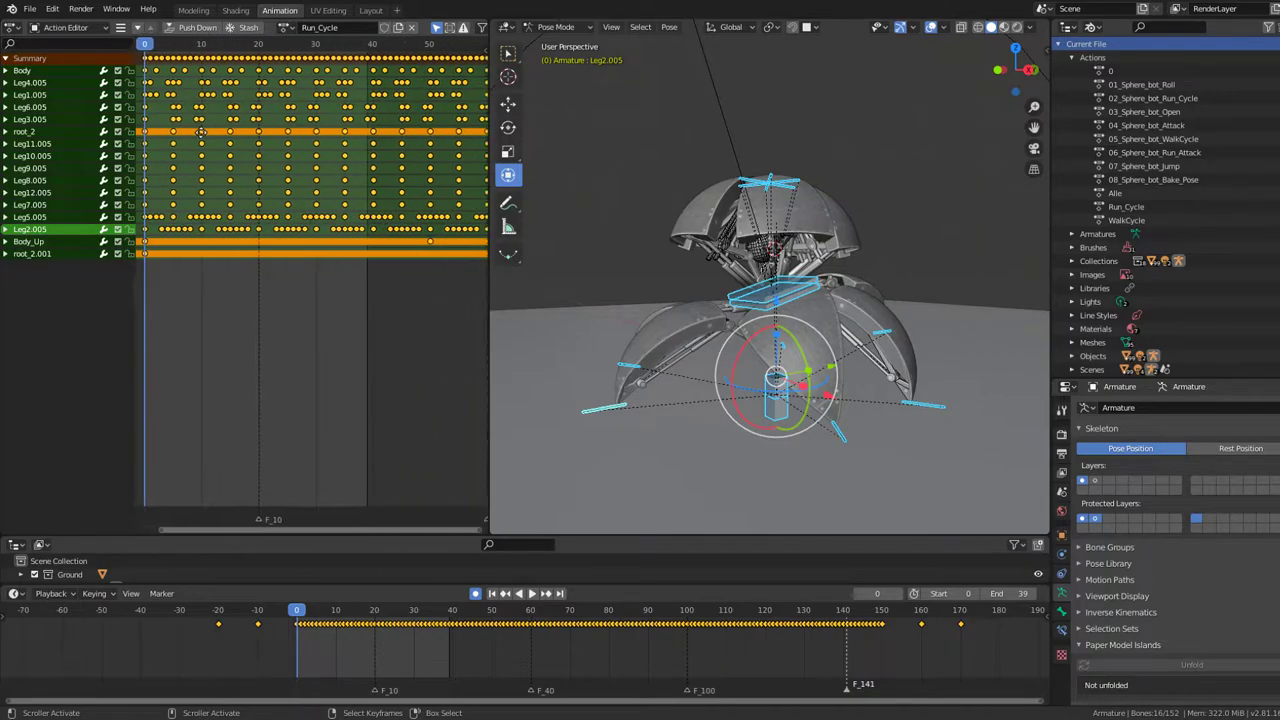
scroll(355, 138, "right", 1, "ctrl")
left_click(351, 174)
key("space")
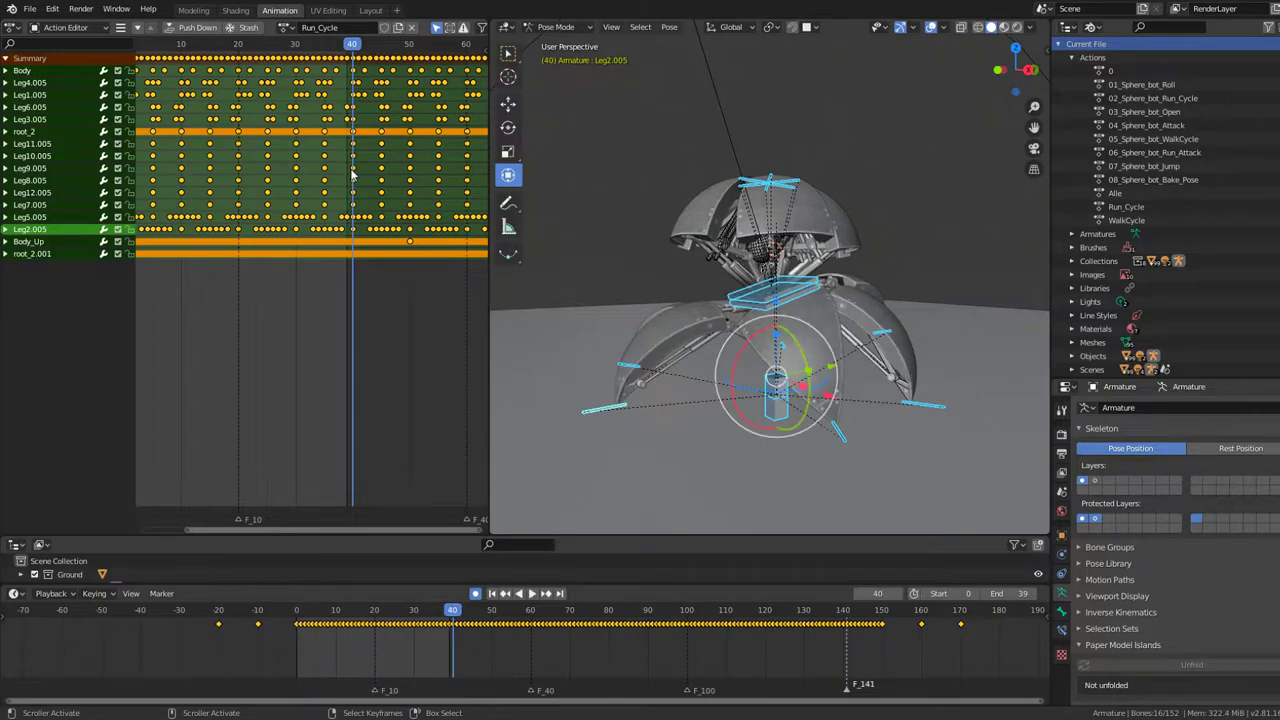
key("shift+ctrl+space")
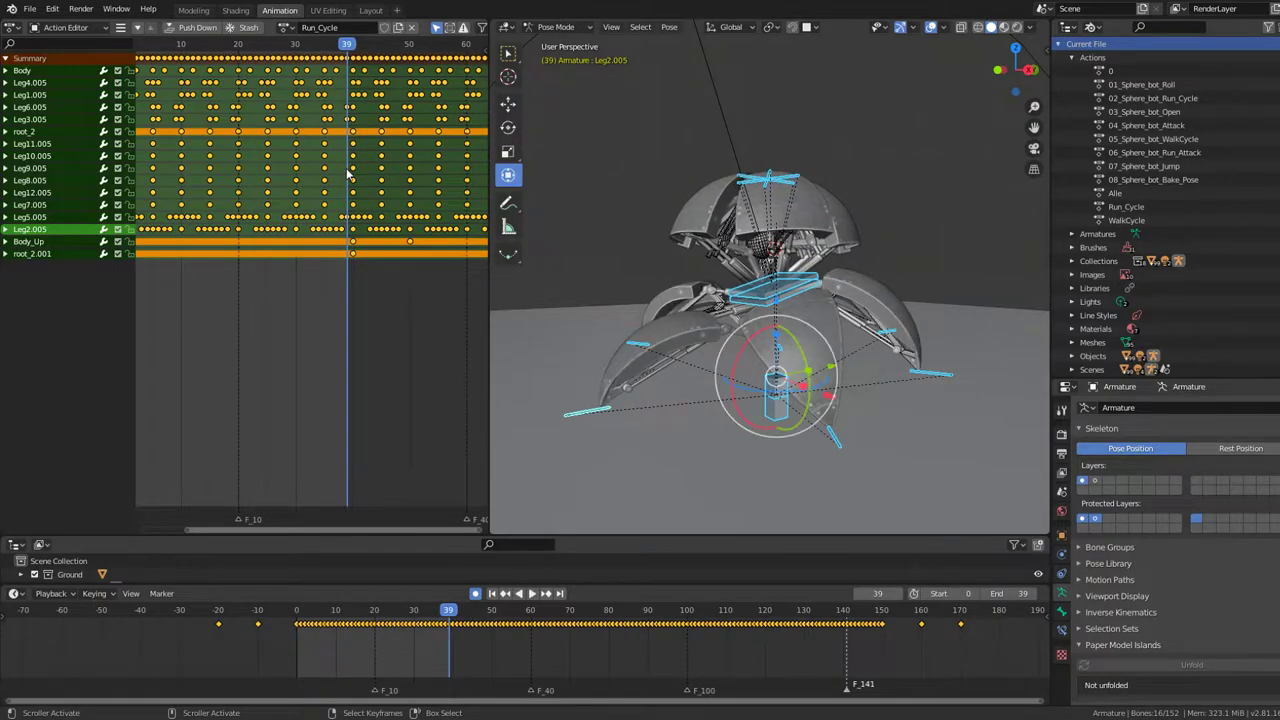
key("space")
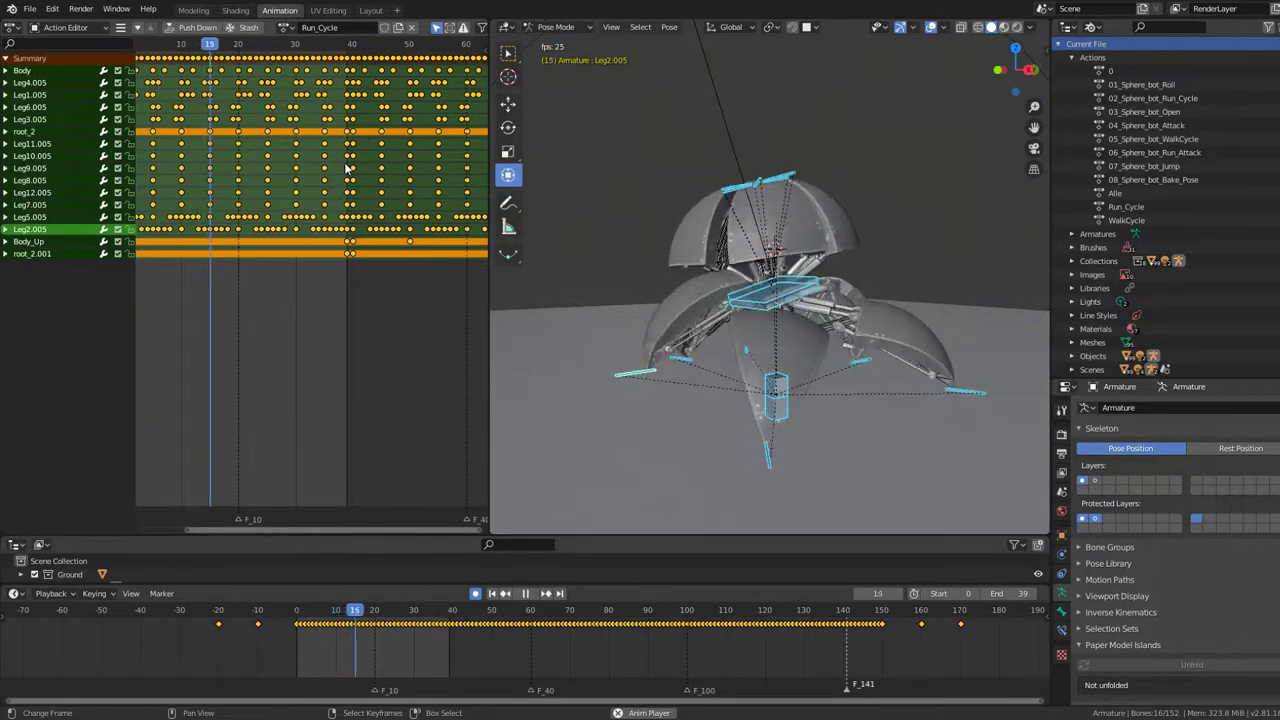
middle_click_drag(685, 167, 600, 185)
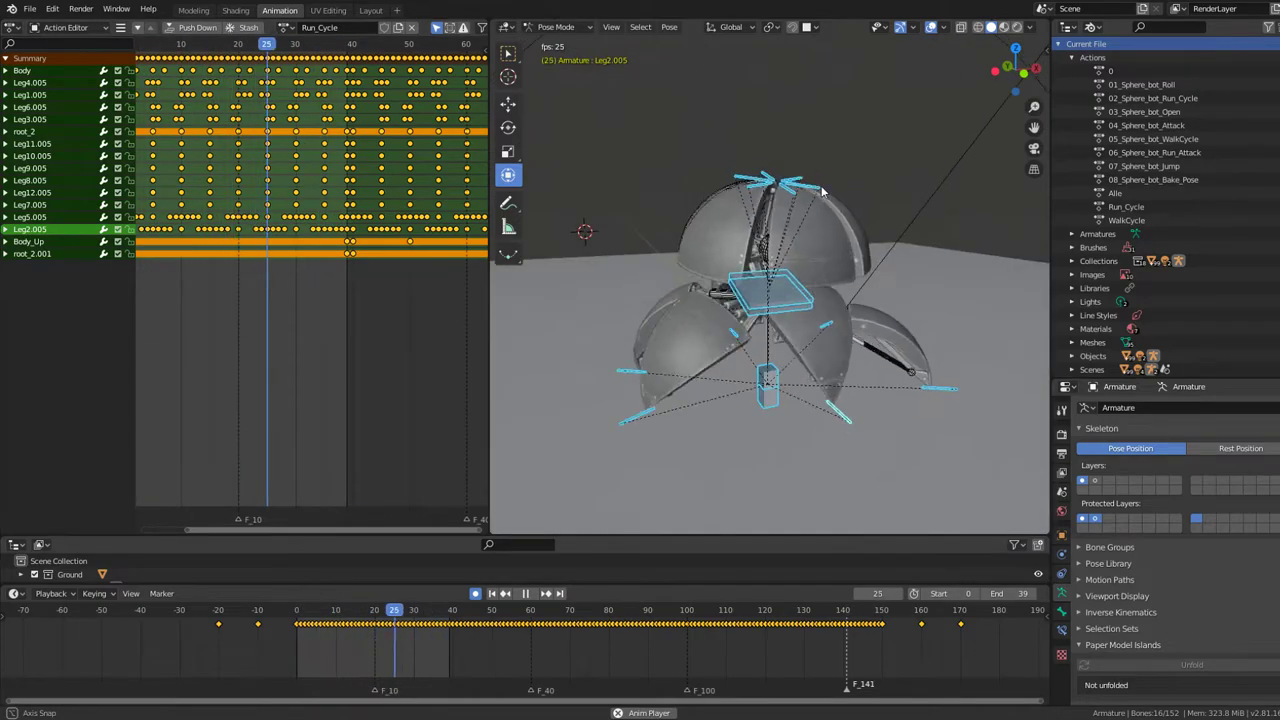
scroll(311, 300, "down", 3)
scroll(327, 131, "up", 3, "ctrl")
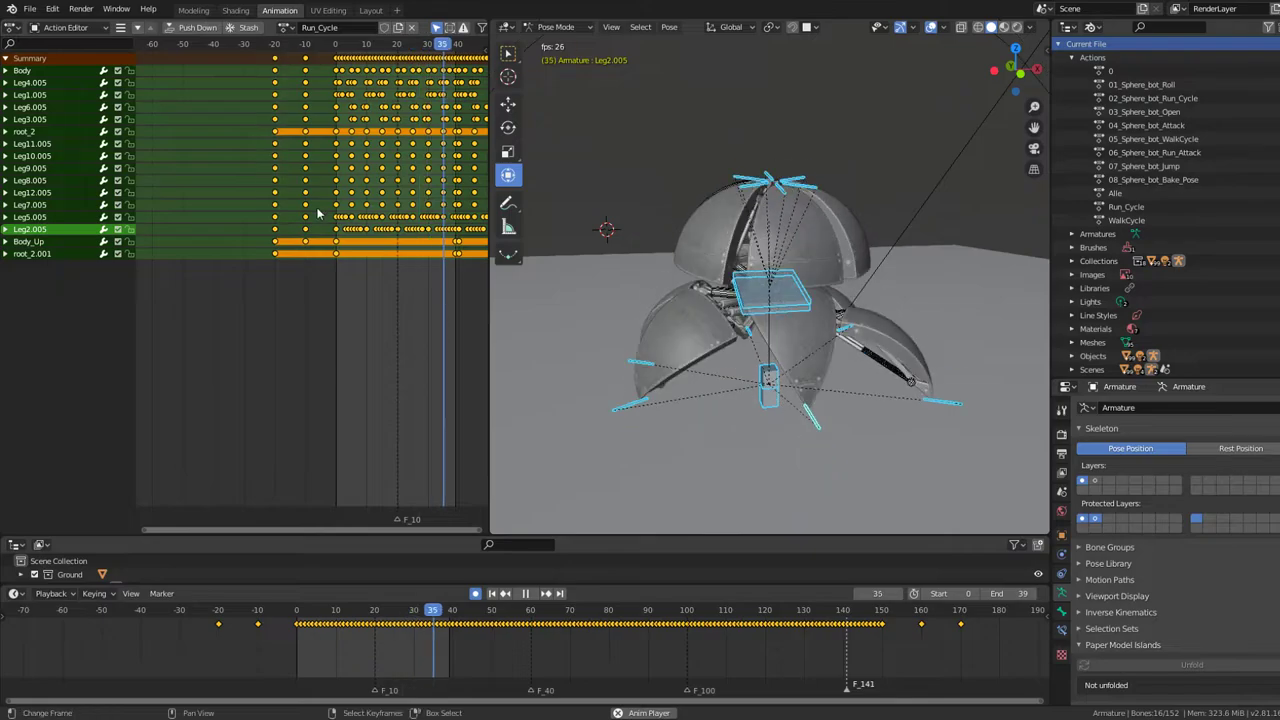
key("space")
- Box-select and delete the stray keyframes at frames -20 and -10
key("b")
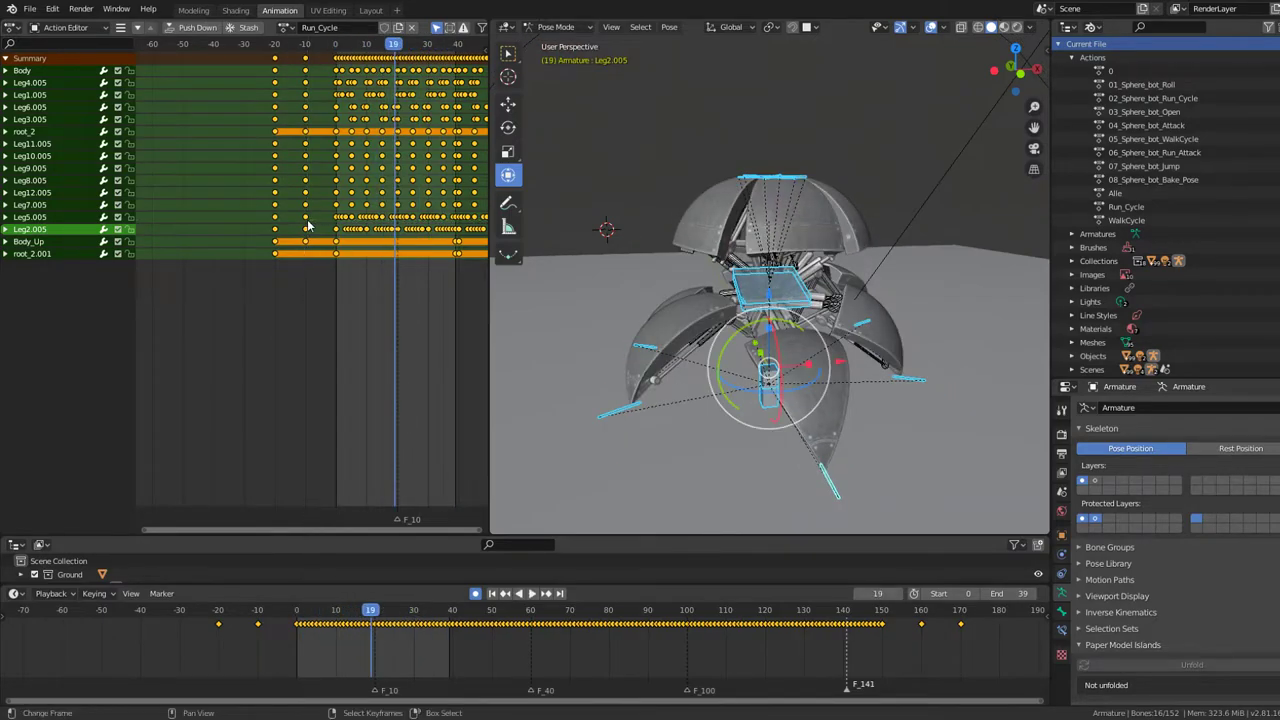
left_click(305, 217)
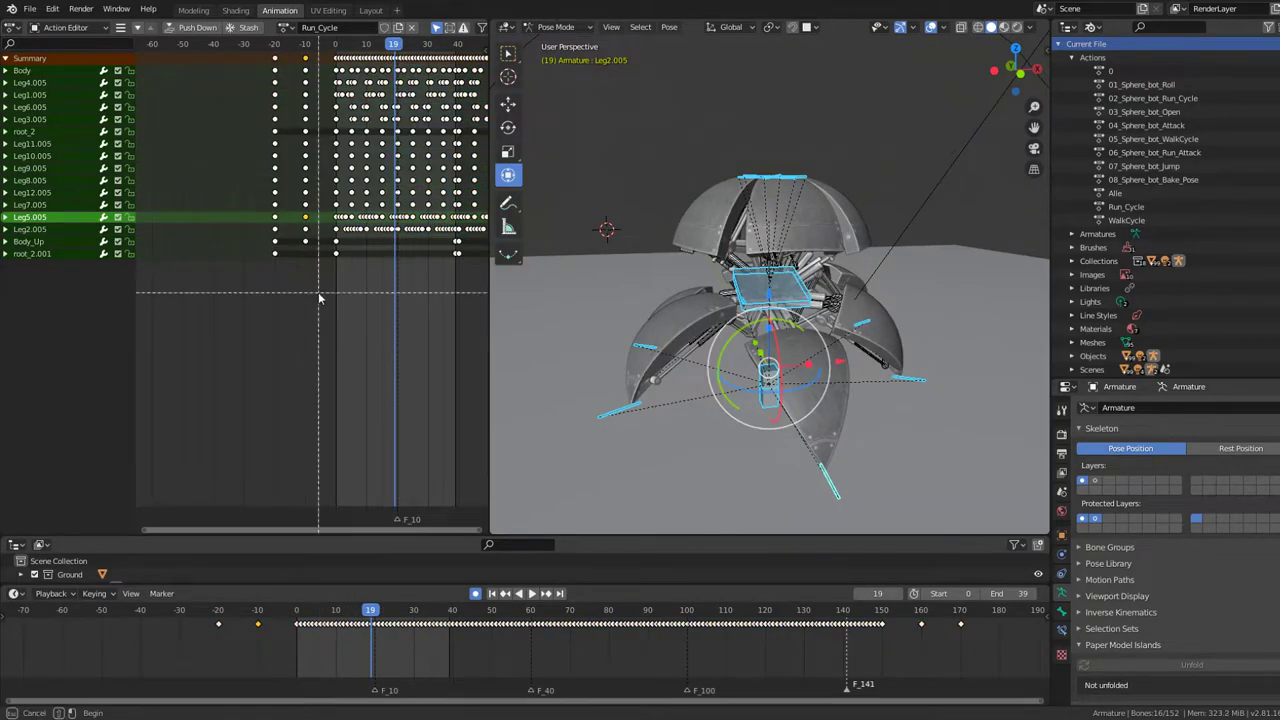
left_click_drag(258, 68, 258, 68)
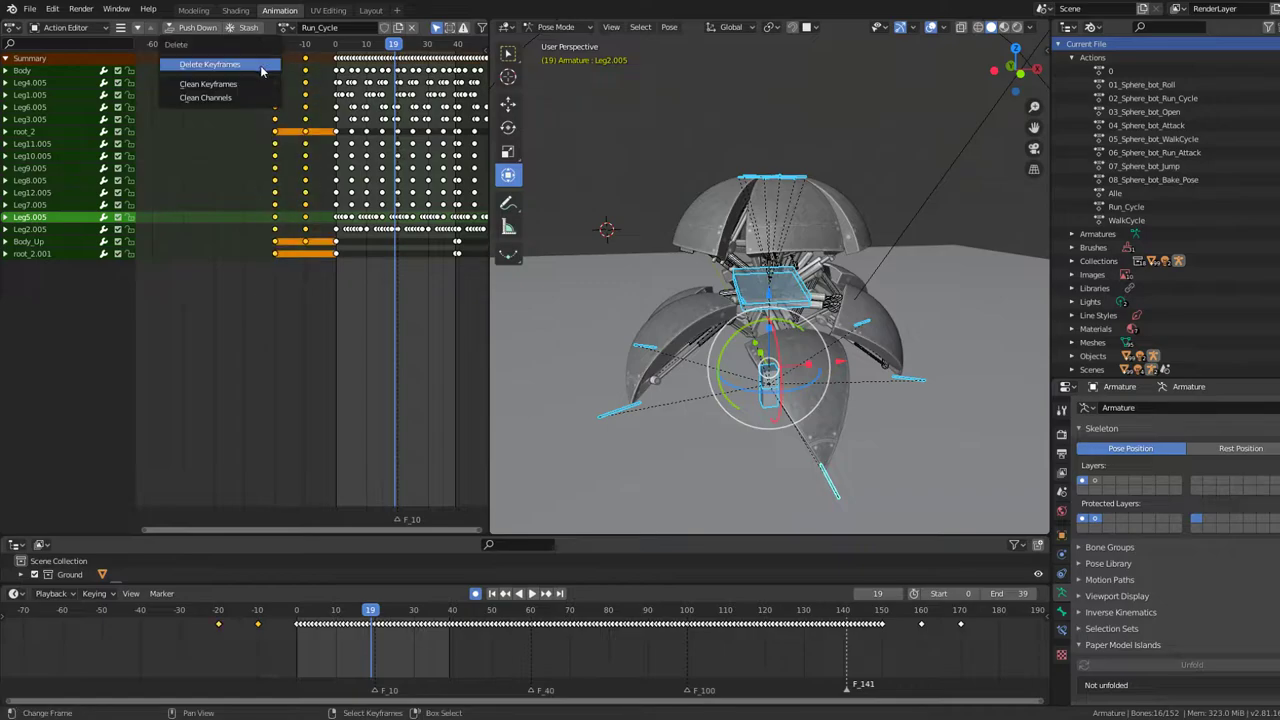
left_click(261, 66)
scroll(280, 200, "right", 5)
- Delete the keyframes from frame 40 onward, including the strays around frames 150–175
key("b")
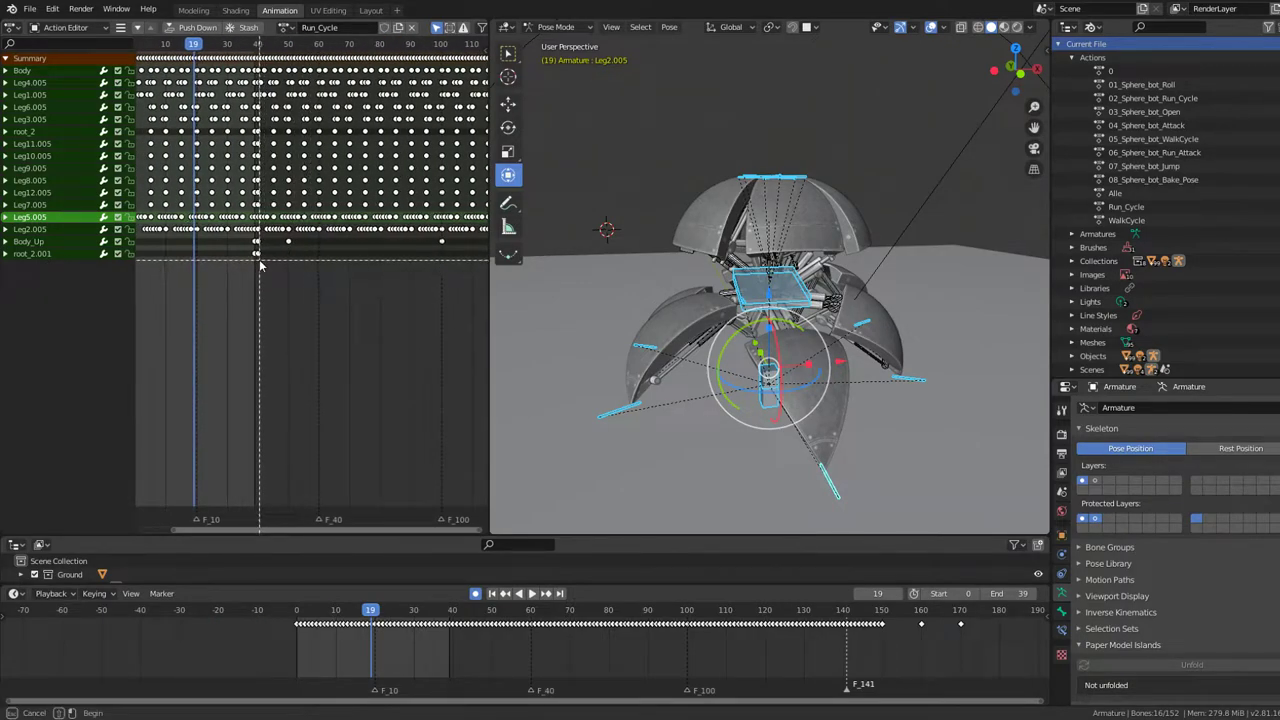
left_click_drag(262, 265, 470, 71)
left_click(470, 72)
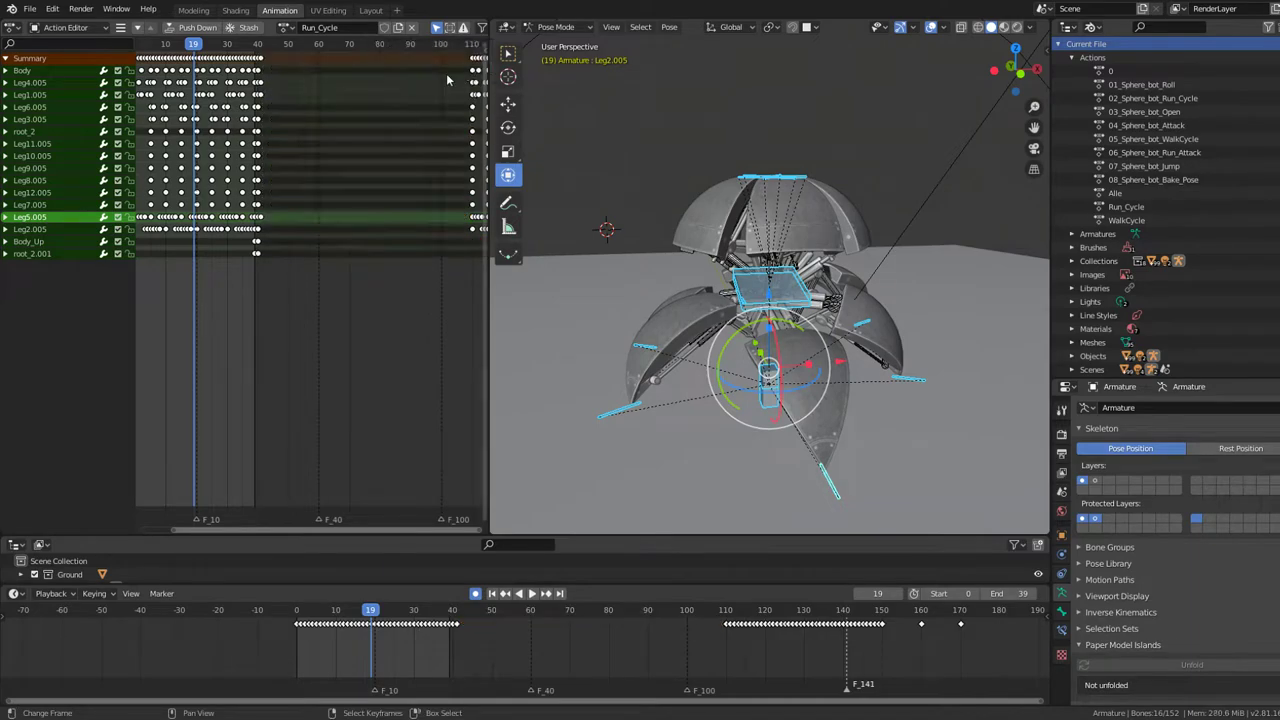
scroll(427, 298, "down", 3)
scroll(427, 298, "down", 3)
scroll(427, 298, "down", 2)
key("b")
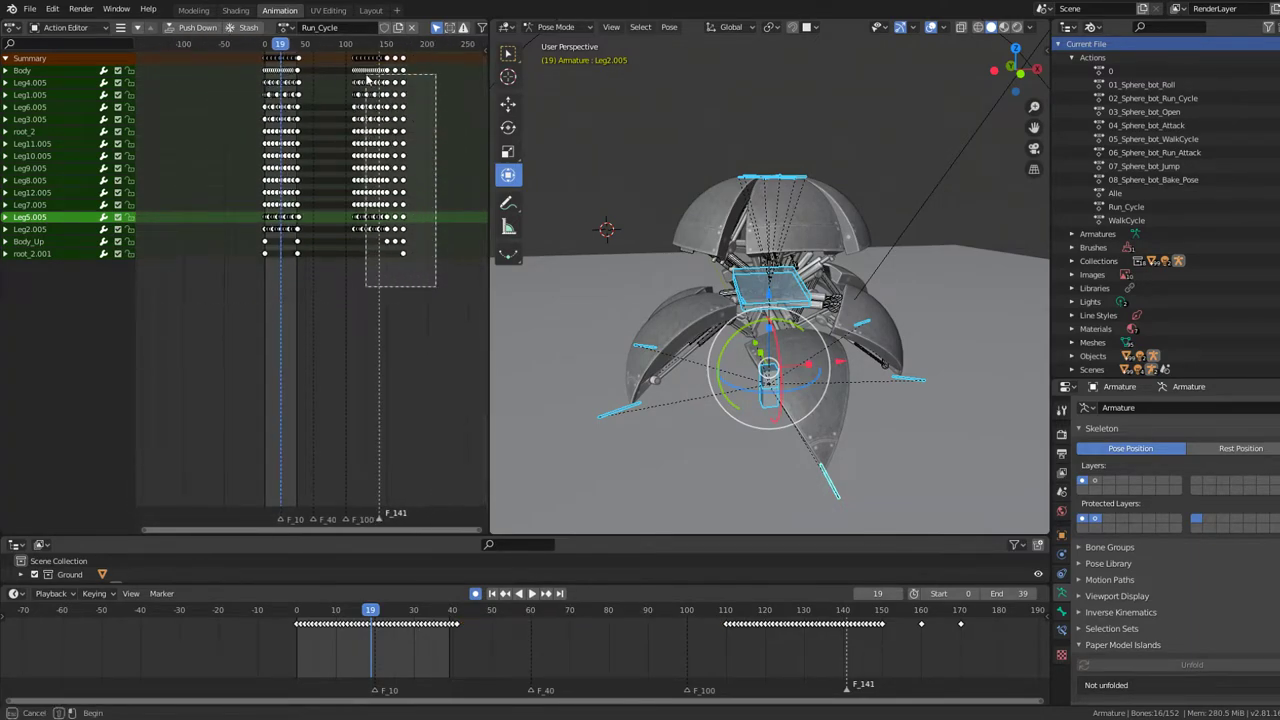
left_click_drag(436, 287, 366, 78)
left_click(378, 181)
- Play the trimmed 0–39 loop and orbit the view to check it
scroll(345, 178, "up", 3)
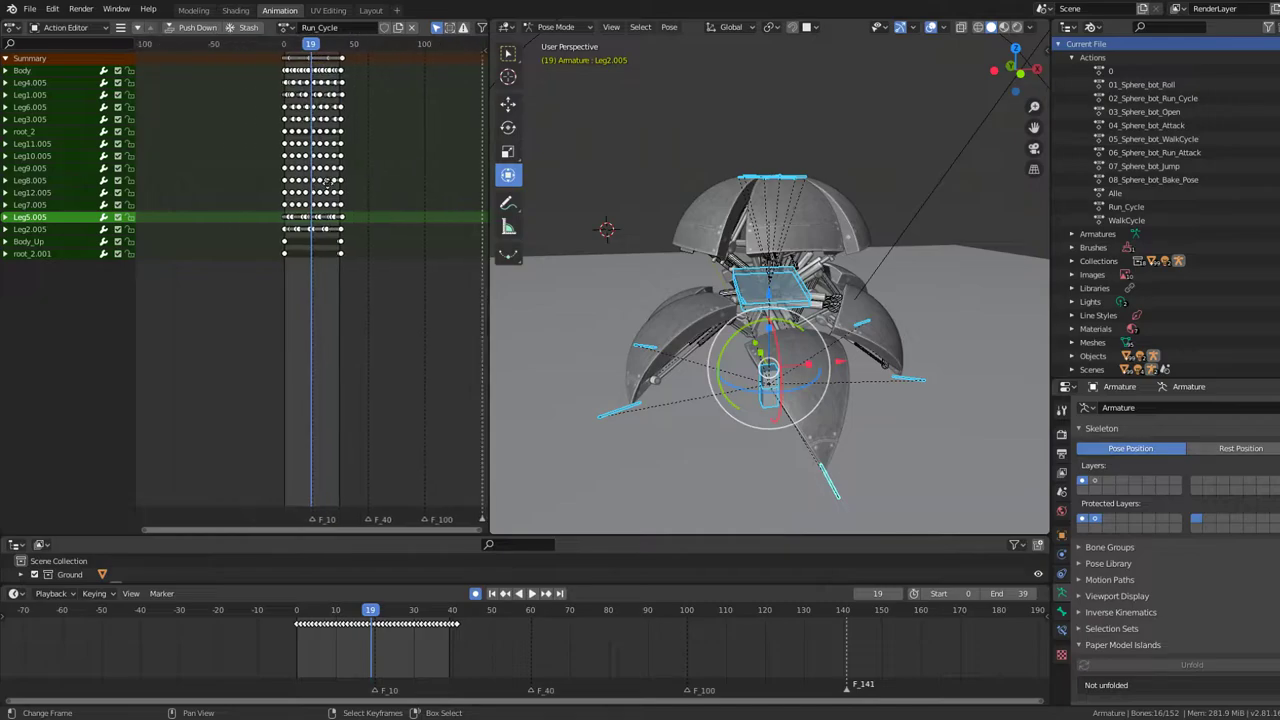
scroll(340, 176, "up", 2)
key("space")
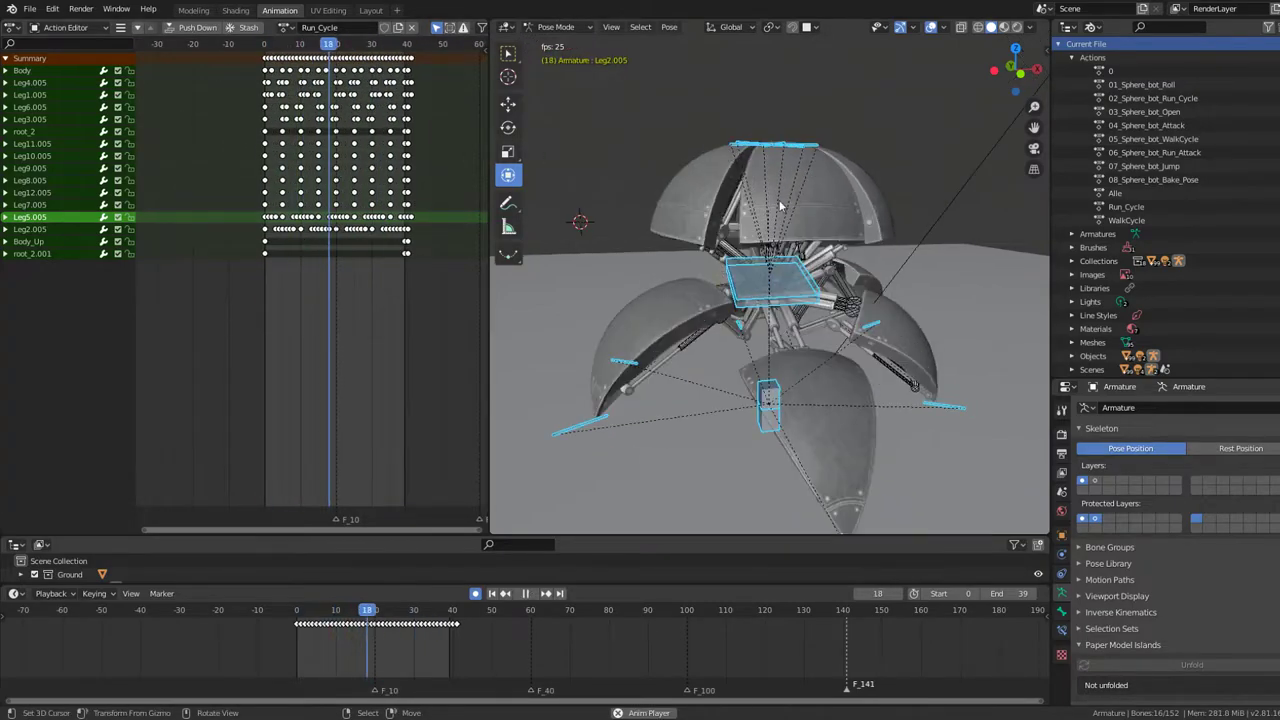
middle_click_drag(912, 178, 743, 193)
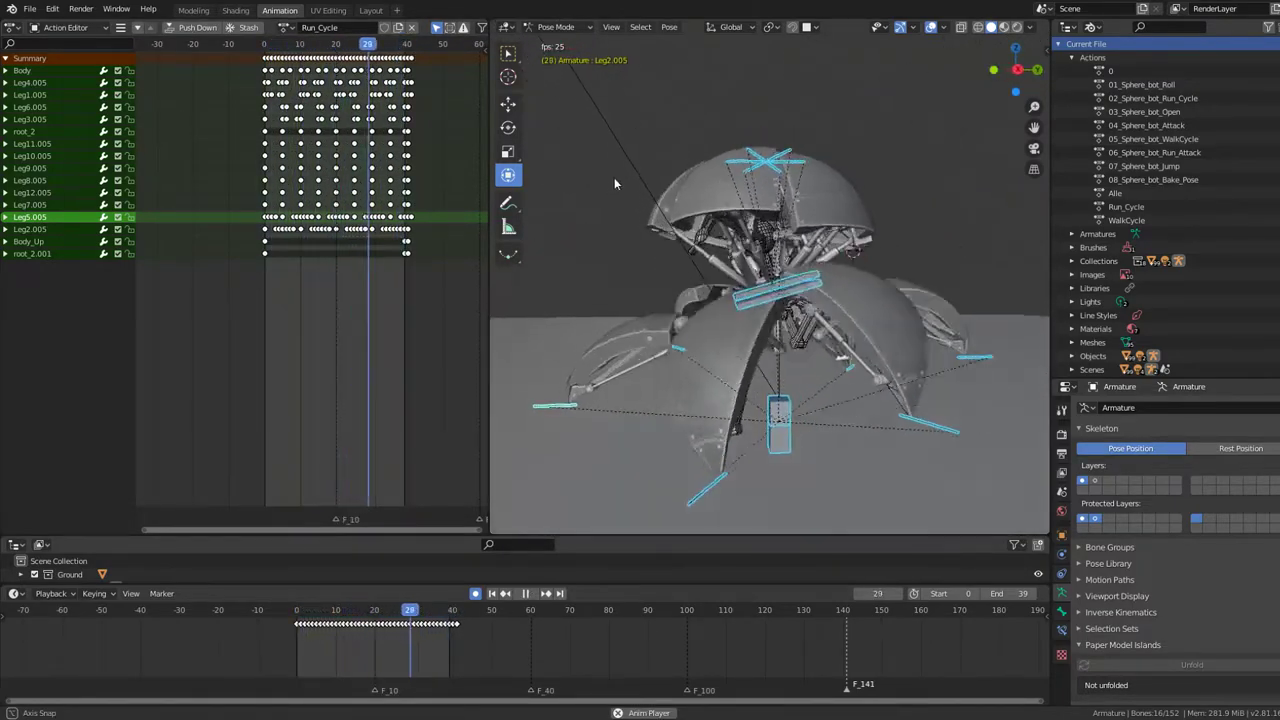
scroll(741, 288, "up", 5)
mouse_move(634, 163)
middle_mouse_down()
mouse_move(741, 288)
mouse_move(787, 168)
middle_mouse_up()
scroll(760, 230, "down", 4)
- Stop playback at frame 39, collapse the Outliner's Actions list, and replay from a low side view
key("space")
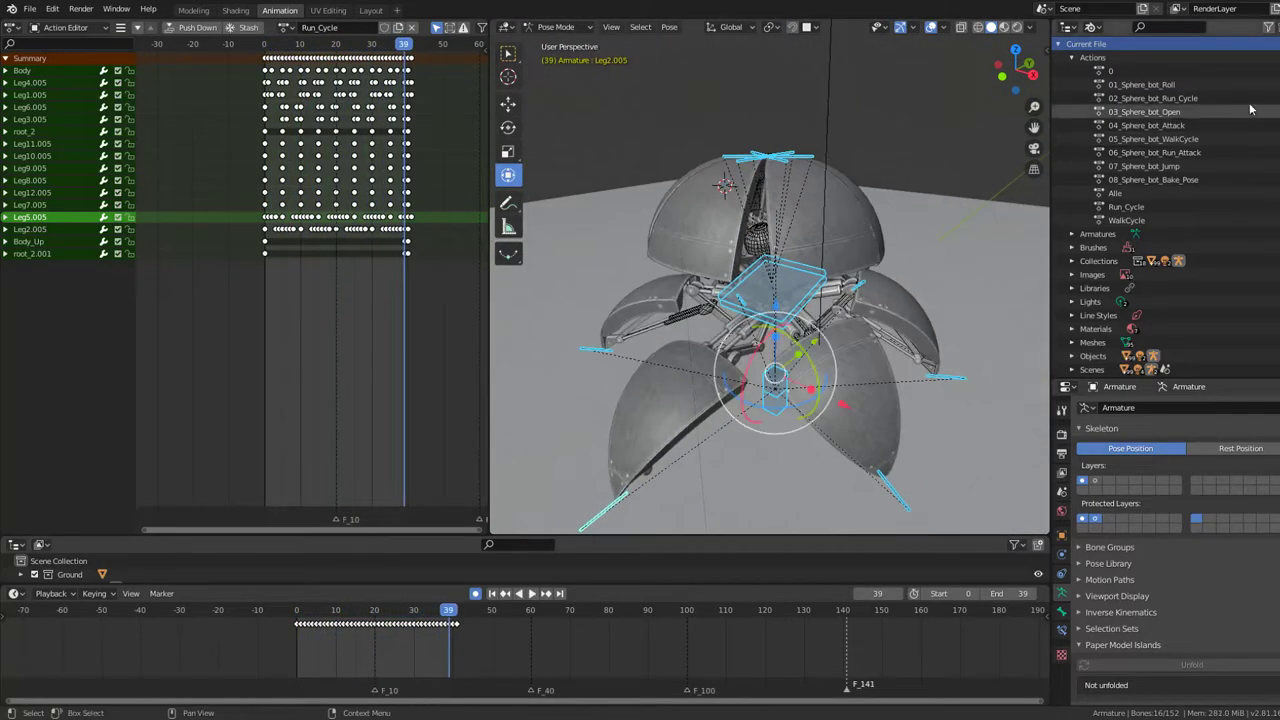
left_click(1072, 58)
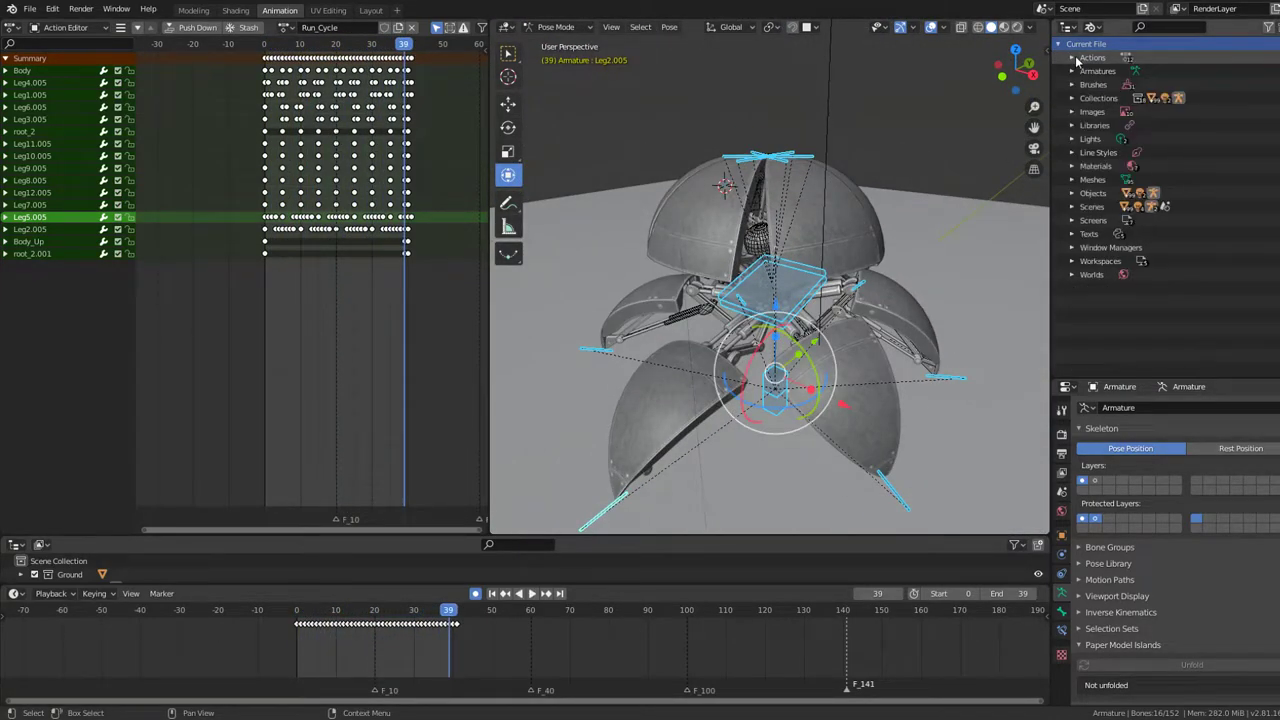
scroll(720, 220, "down", 4)
middle_click_drag(720, 240, 721, 199)
key("space")
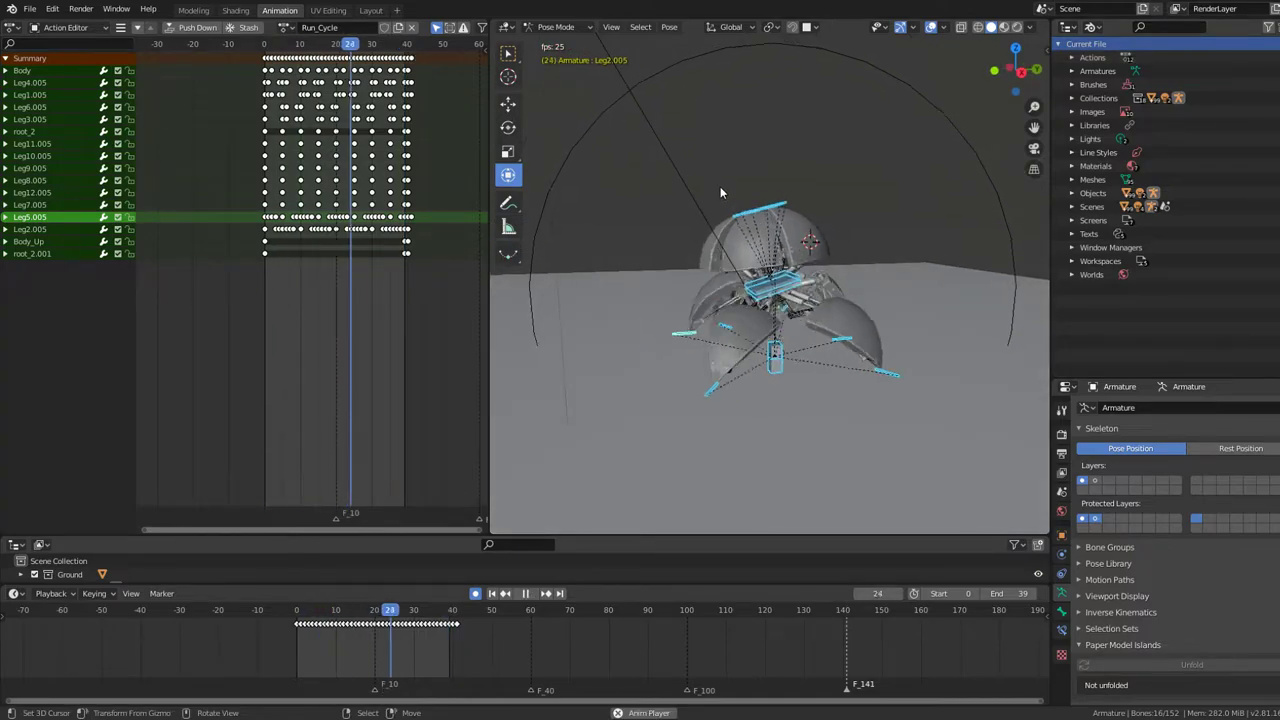
scroll(720, 193, "up", 3)
- Assign action 0, then the 01_Sphere_bot_Roll action, from the Action Editor's browse list
left_click(287, 27)
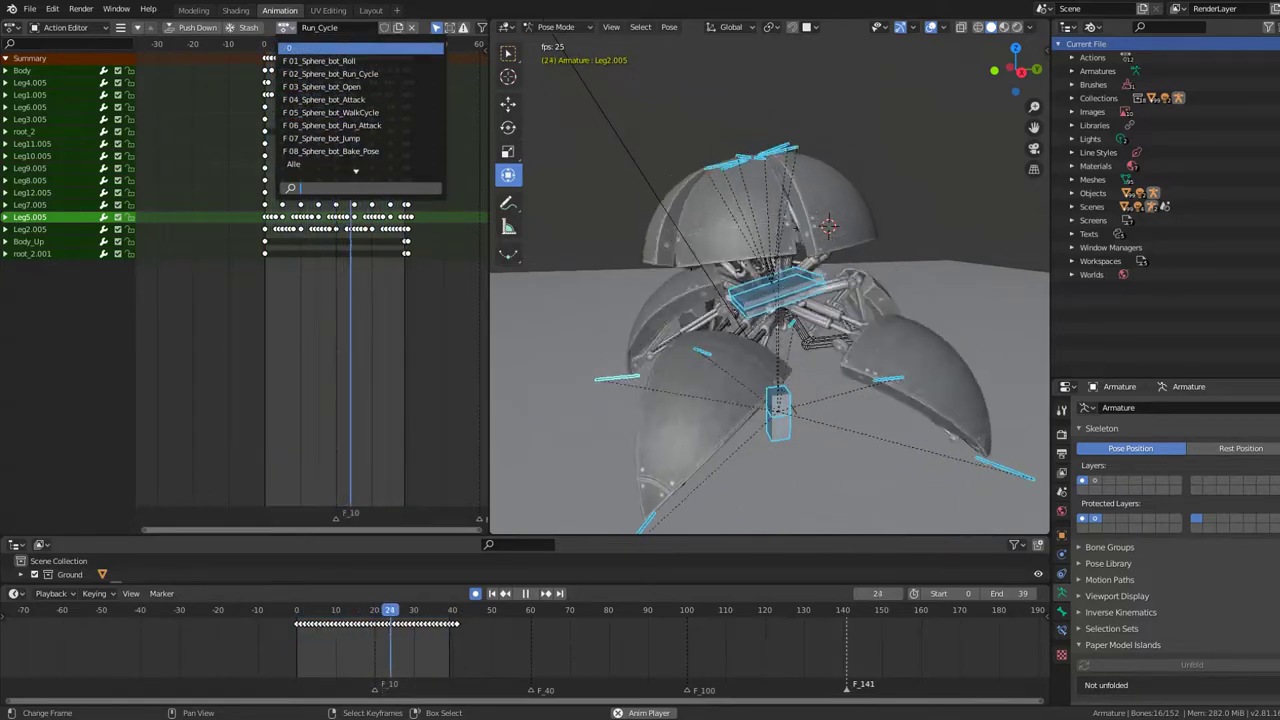
left_click(341, 51)
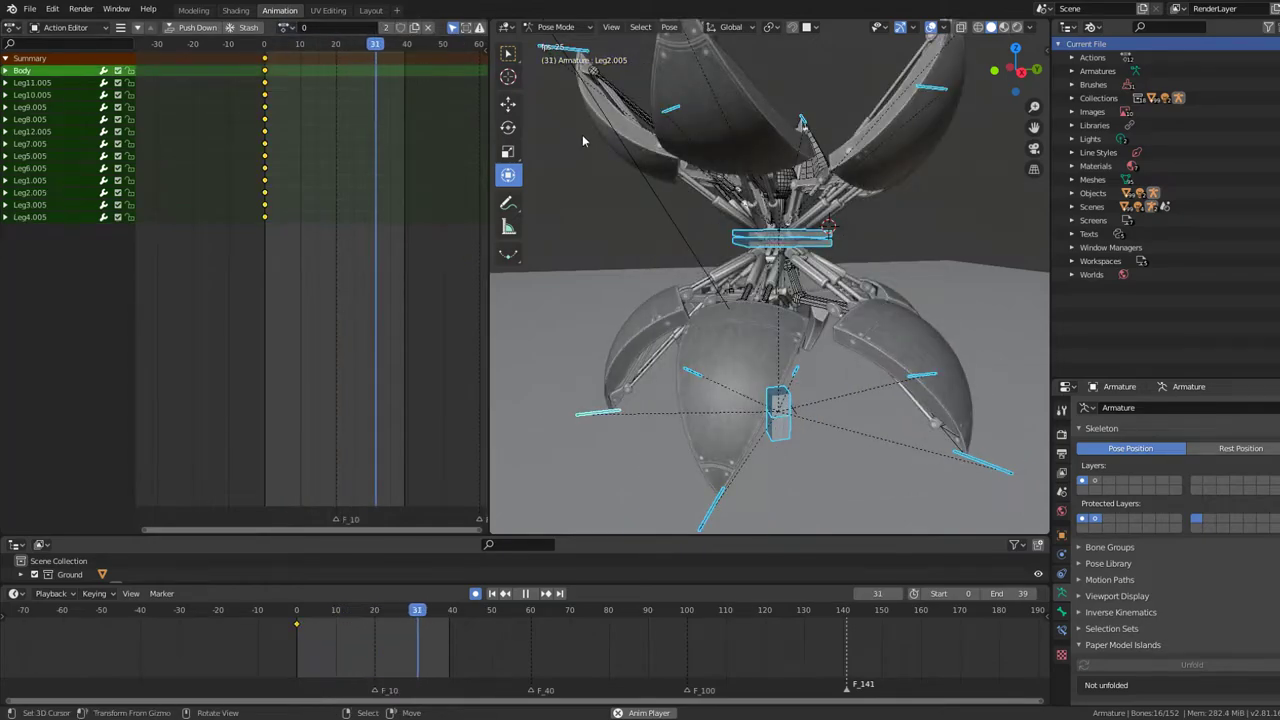
left_click(288, 27)
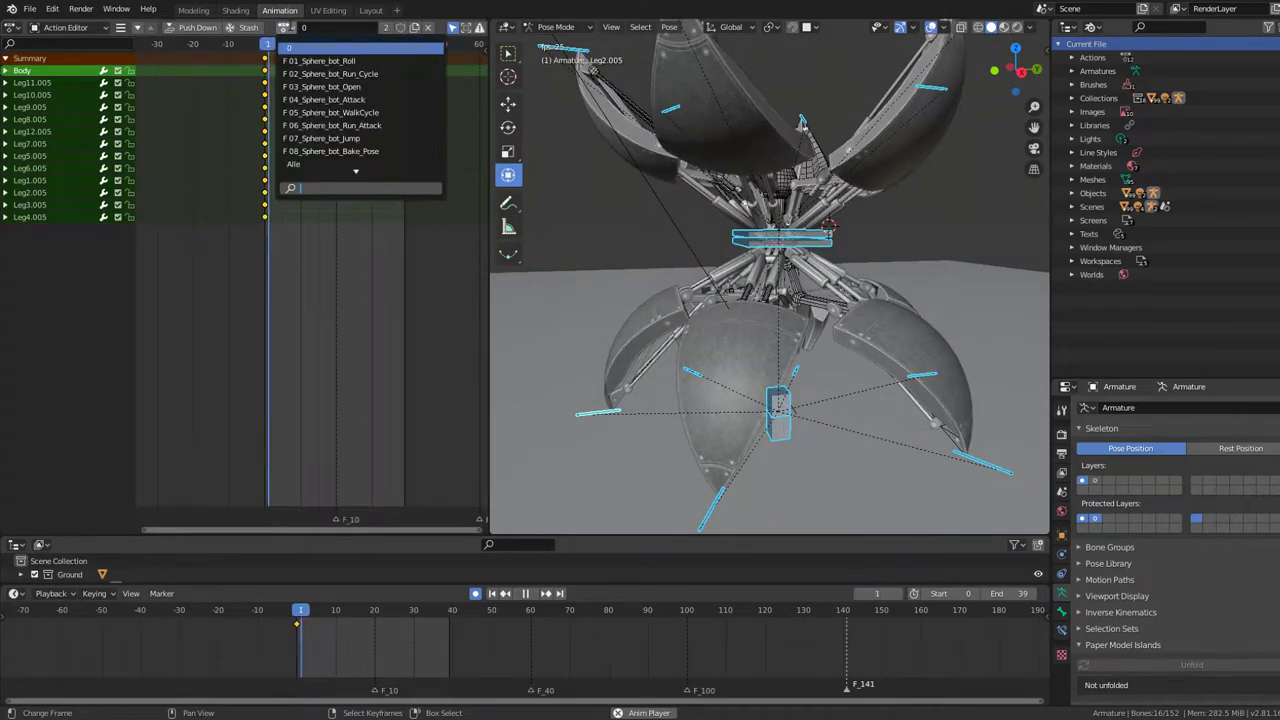
left_click(305, 62)
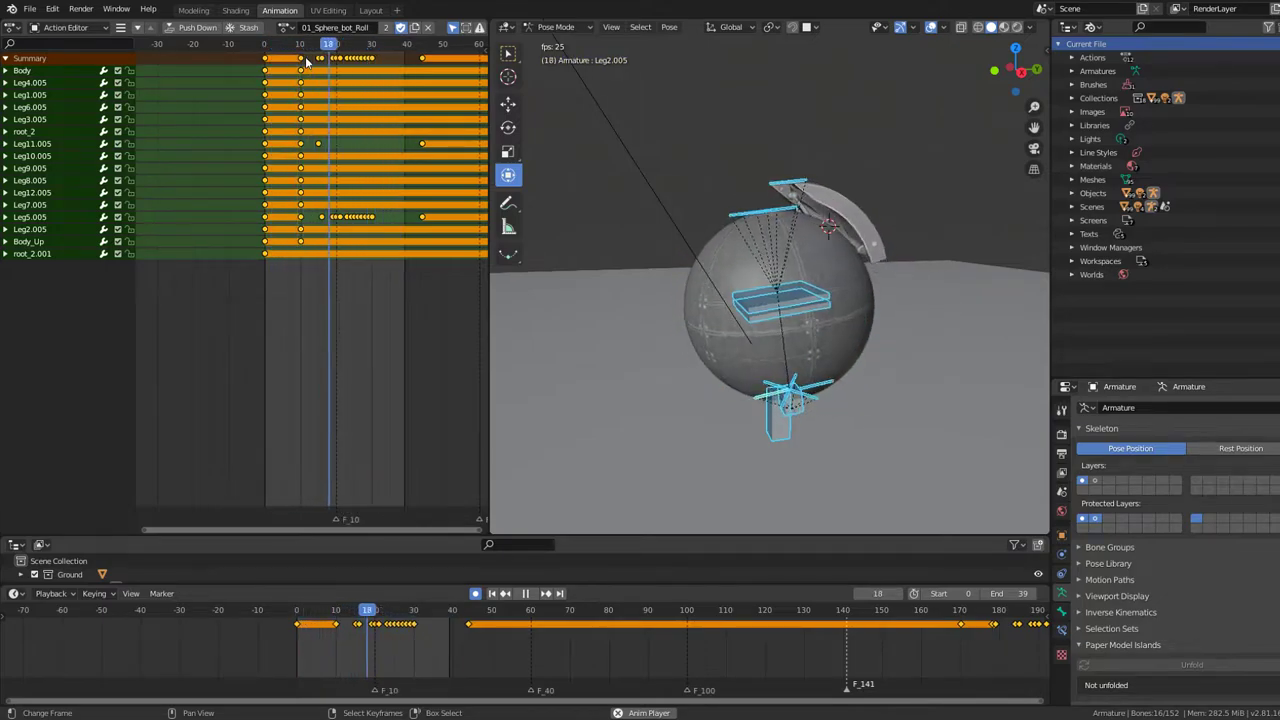
- Make a separate single-user copy of the Roll action
left_click(394, 29)
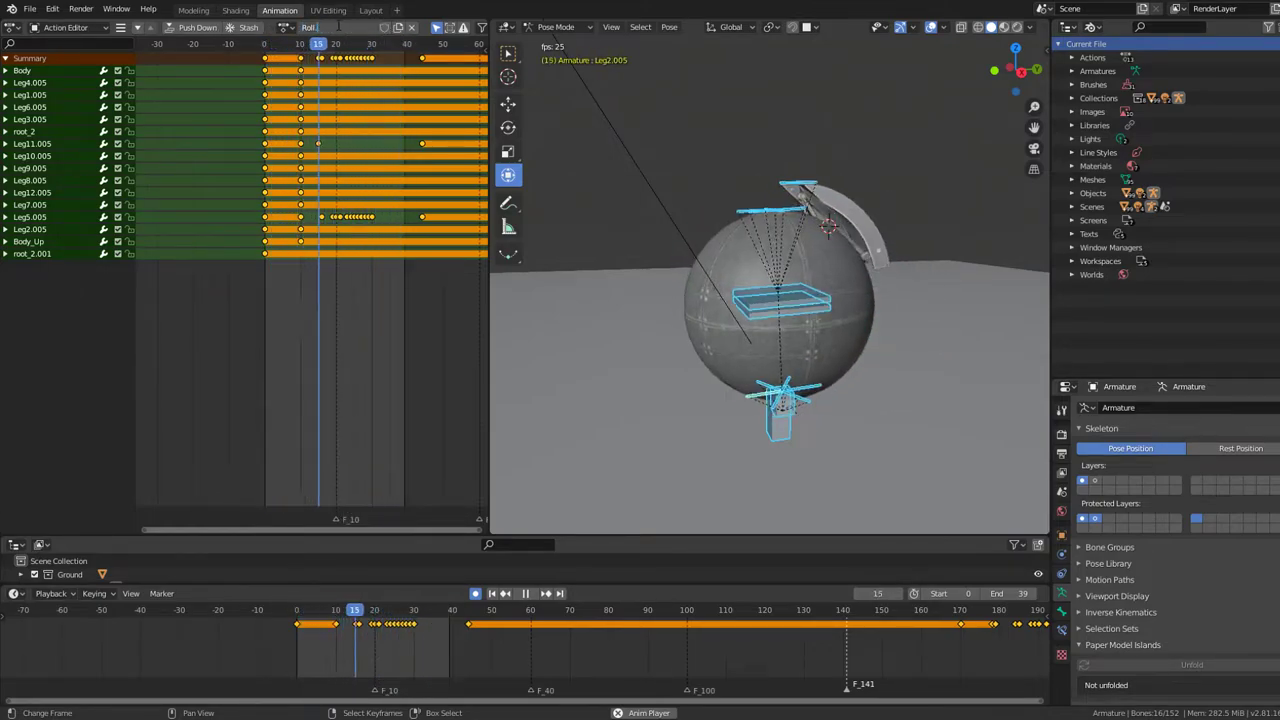
scroll(397, 159, "down", 2)
scroll(397, 159, "down", 1)
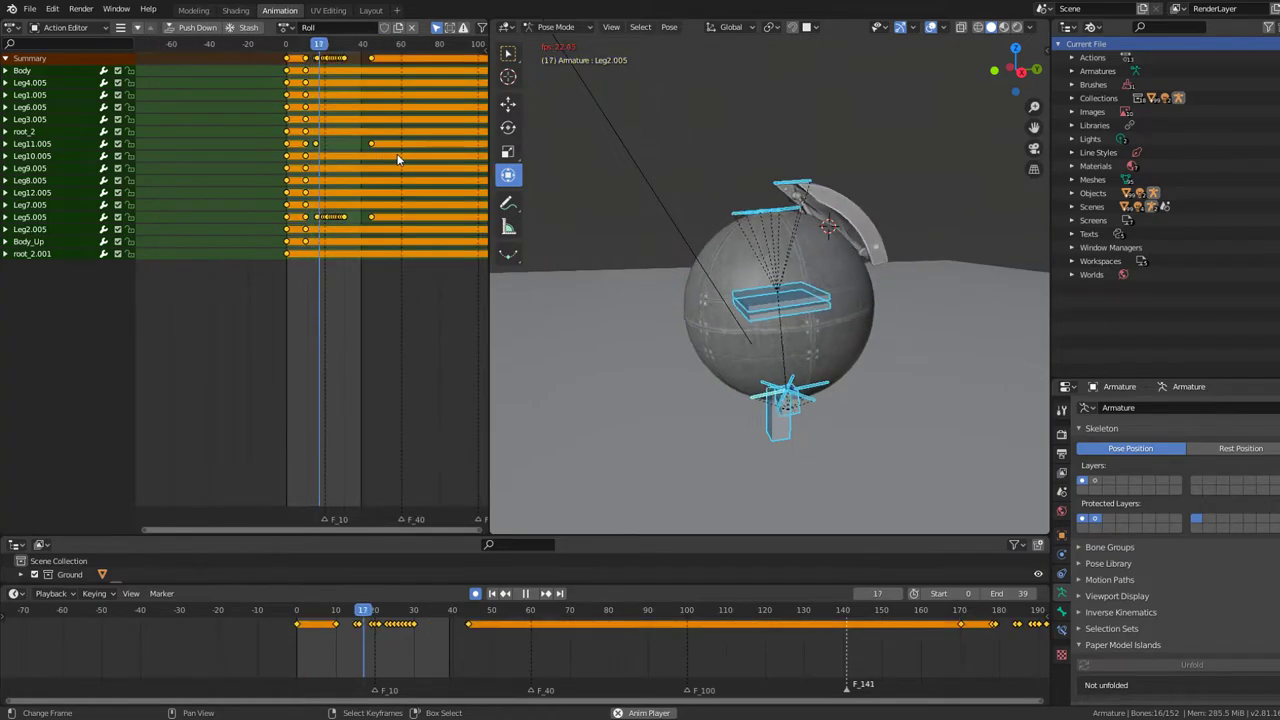
scroll(397, 159, "down", 2)
- Shift all Roll keyframes about 46 frames earlier with repeated G moves
key("g")
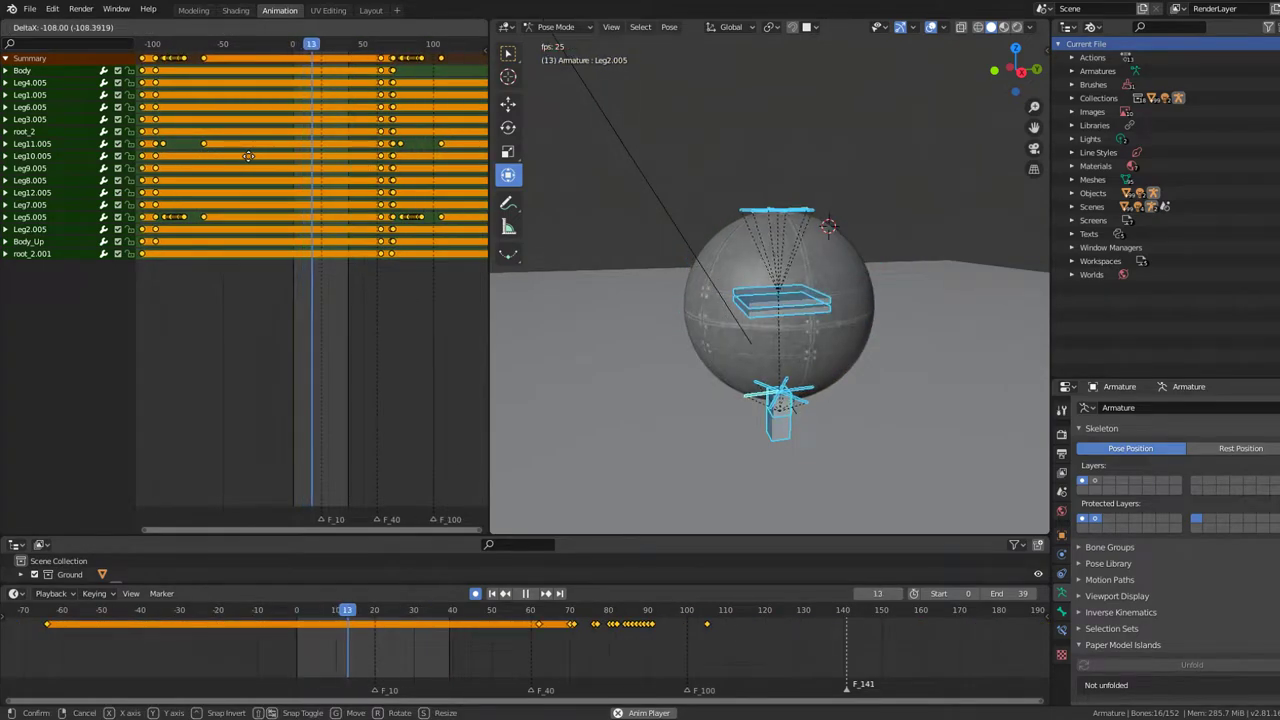
left_click(257, 156)
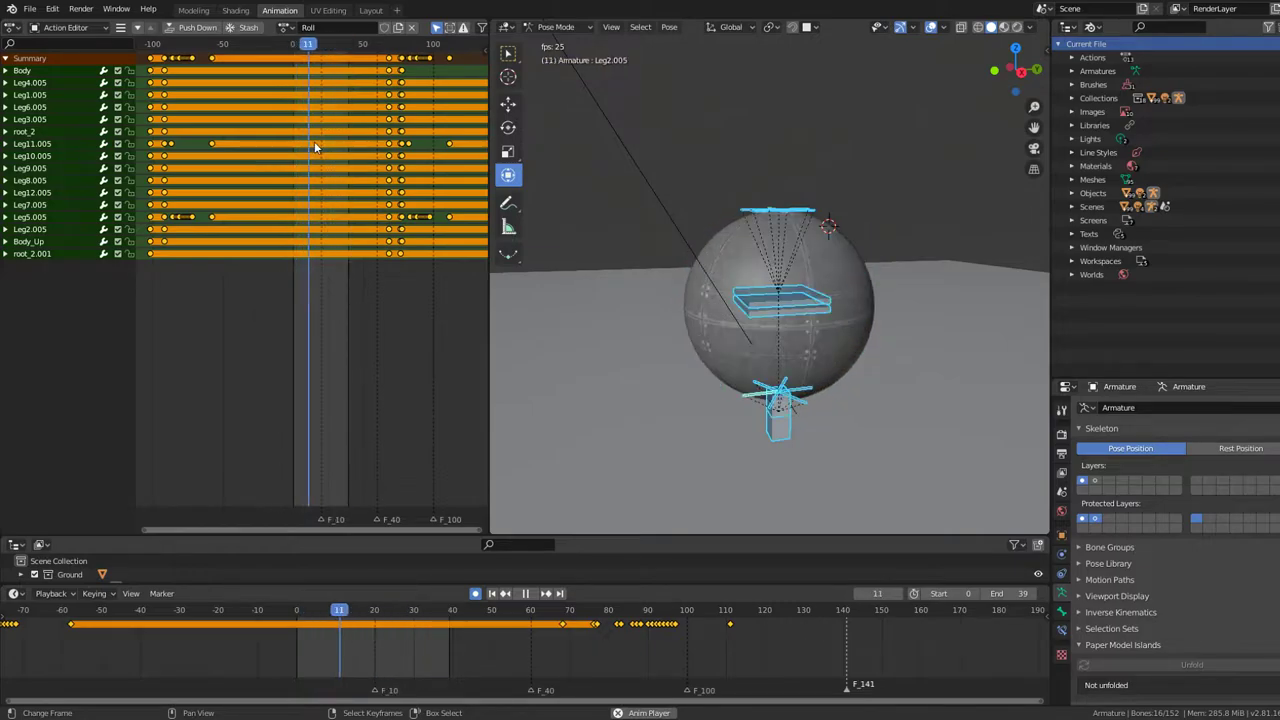
key("g")
left_click(288, 150)
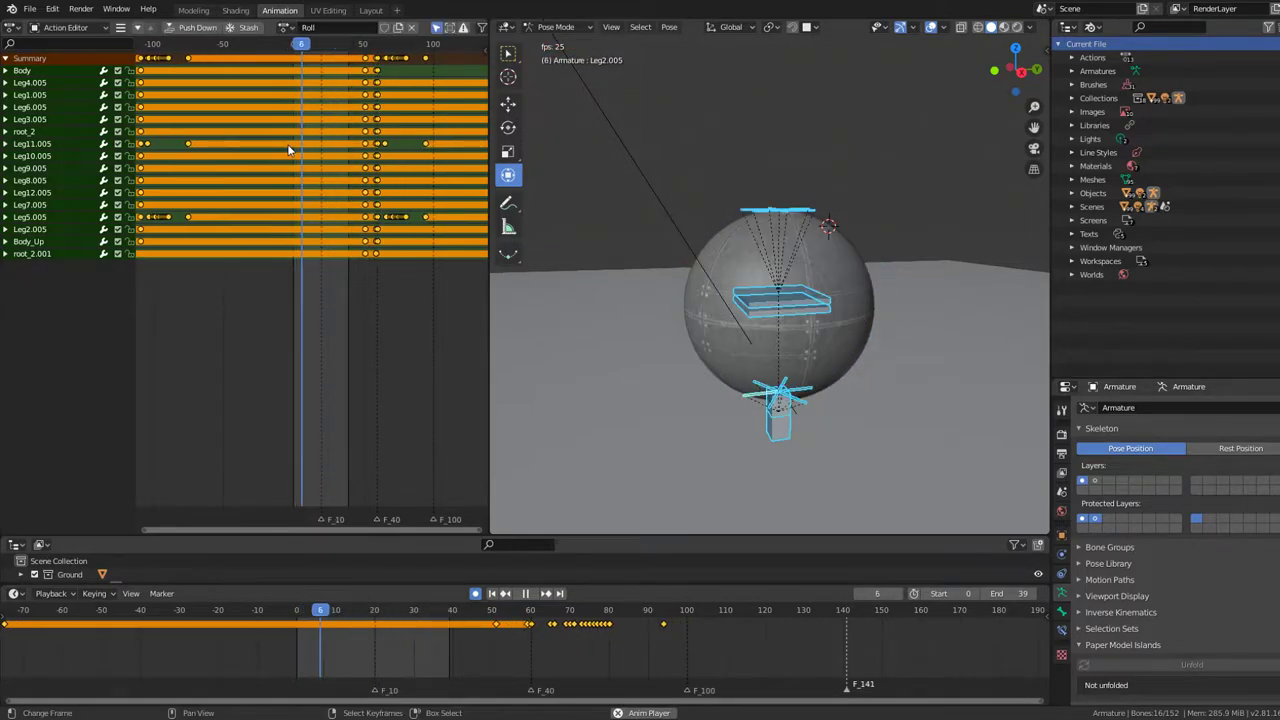
left_click(252, 148)
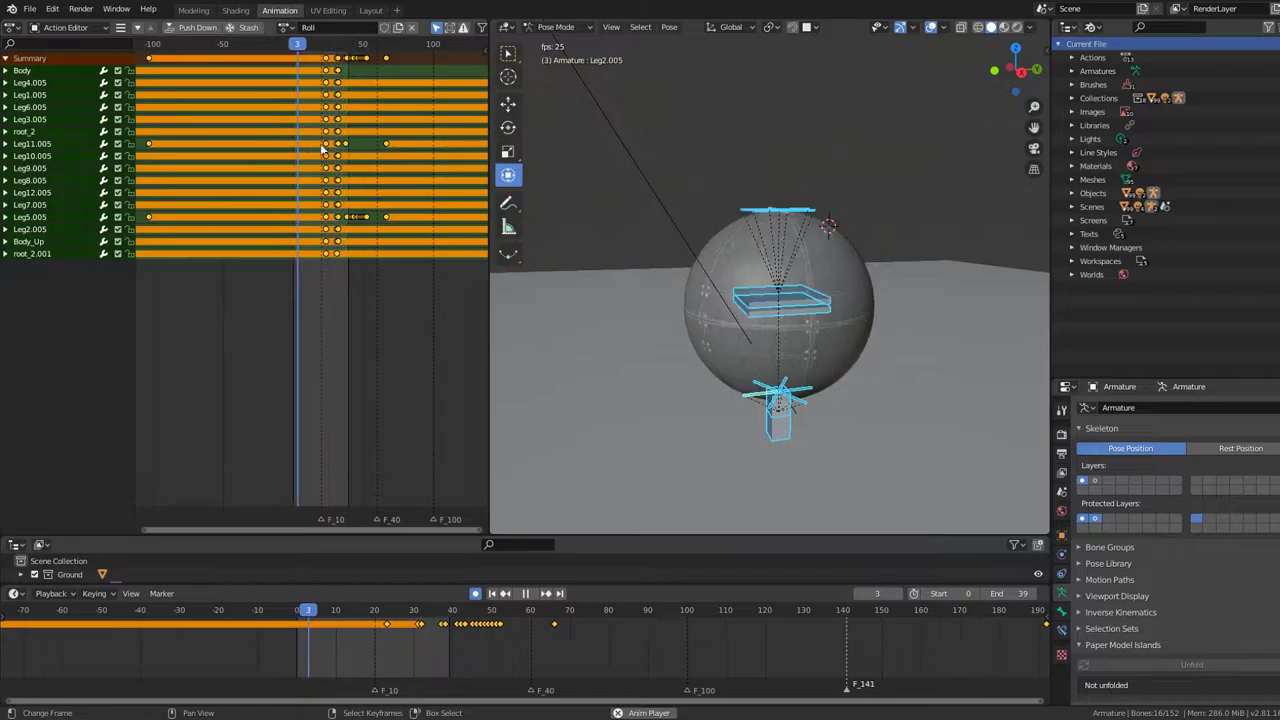
scroll(260, 177, "down", 3)
key("g")
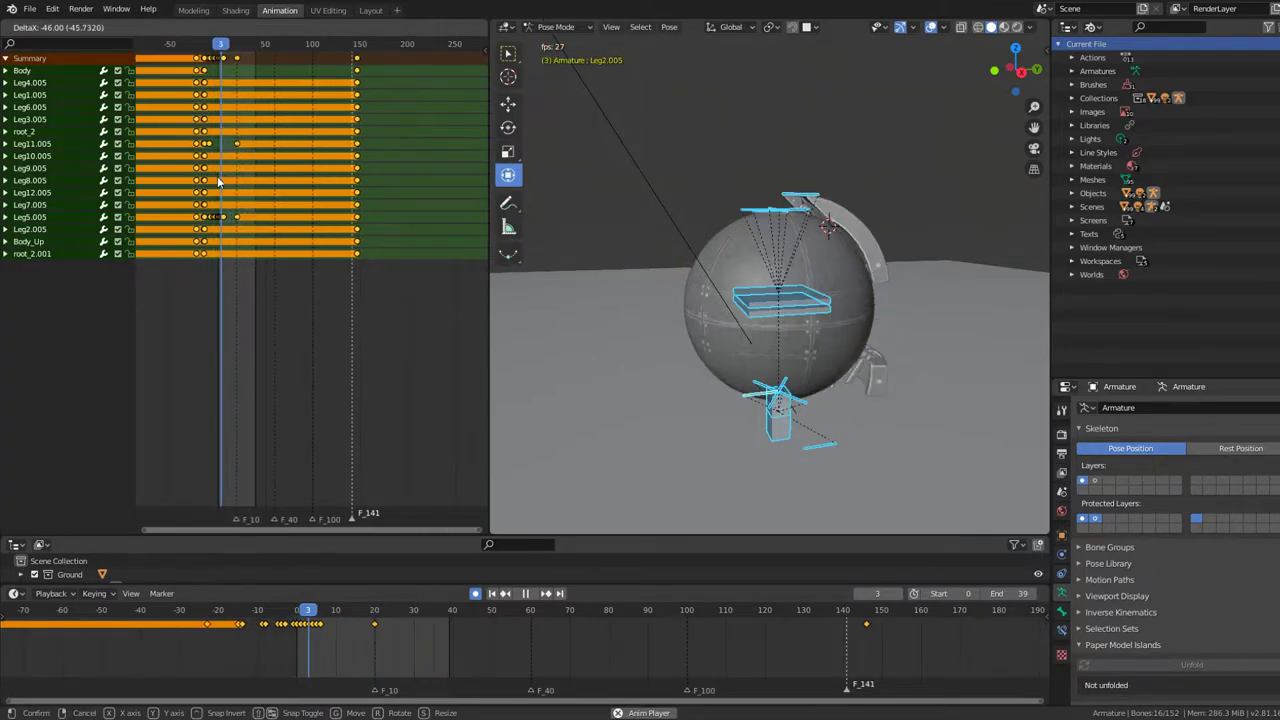
left_click(226, 172)
key("g")
left_click(217, 178)
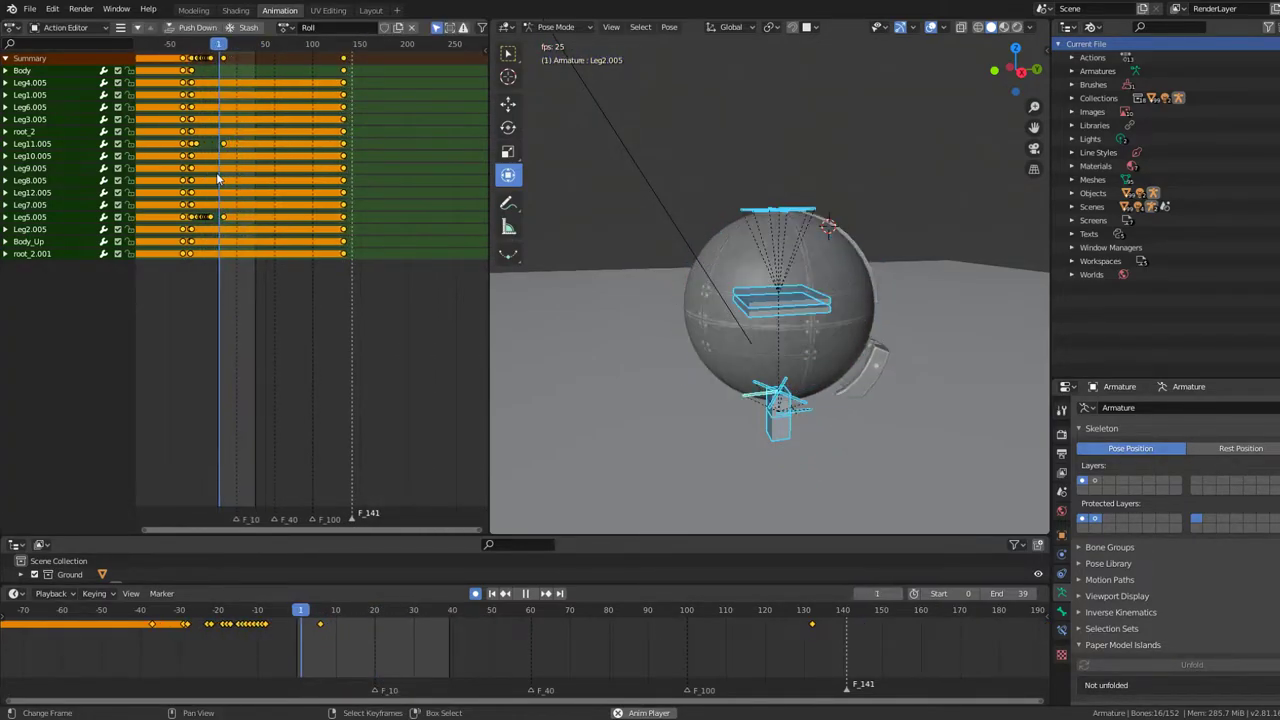
key("g")
left_click(198, 178)
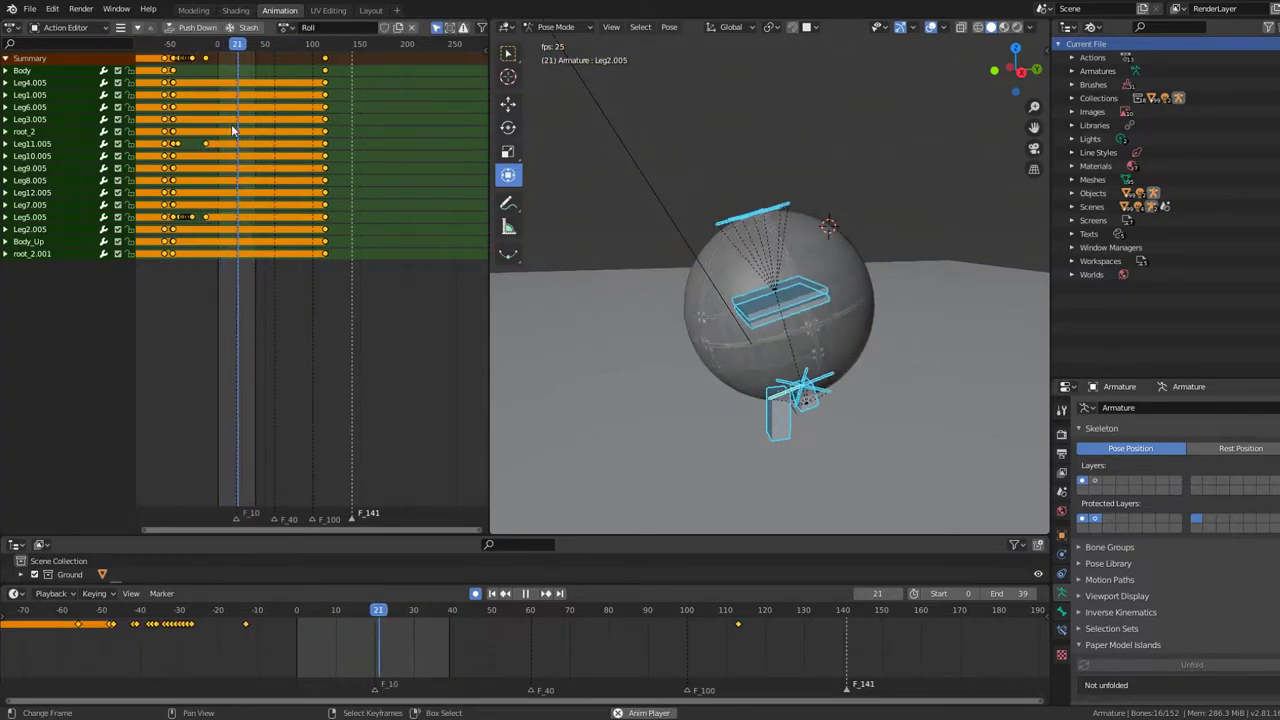
- Switch the viewport to Right Orthographic view of the robot
key("KP_1")
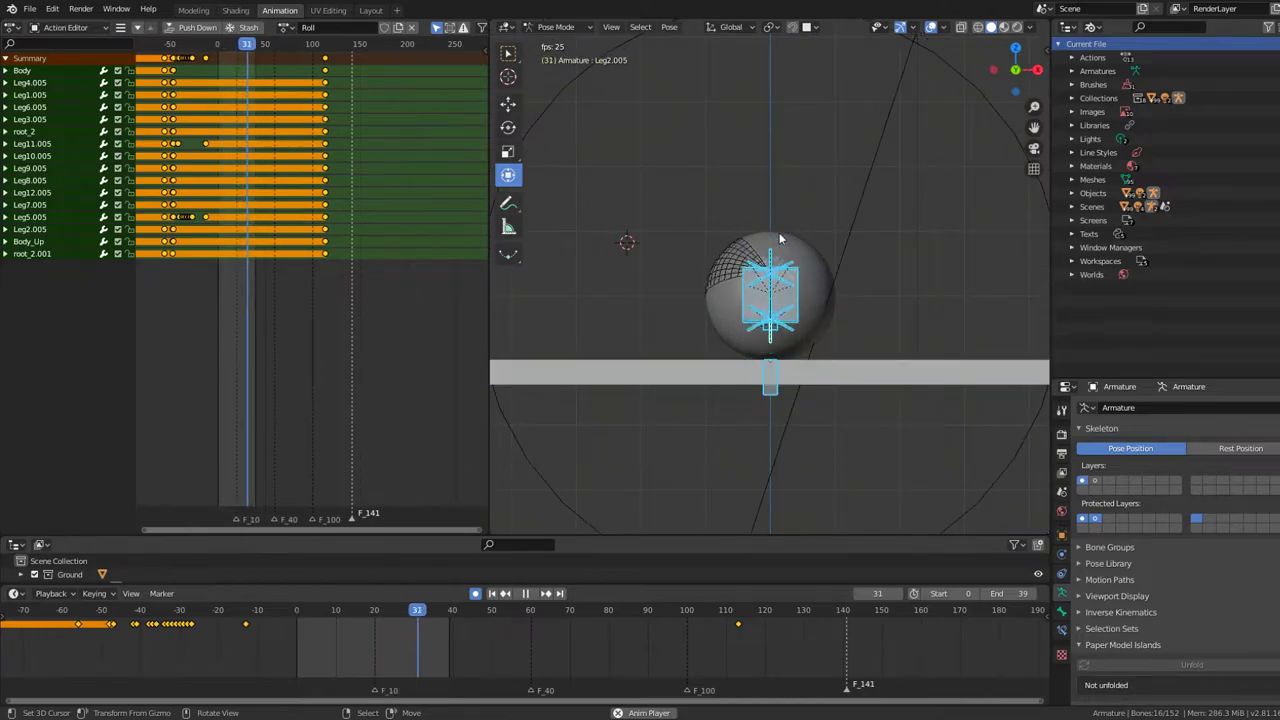
key("KP_5")
scroll(776, 233, "up", 3)
middle_click_drag(776, 233, 706, 239)
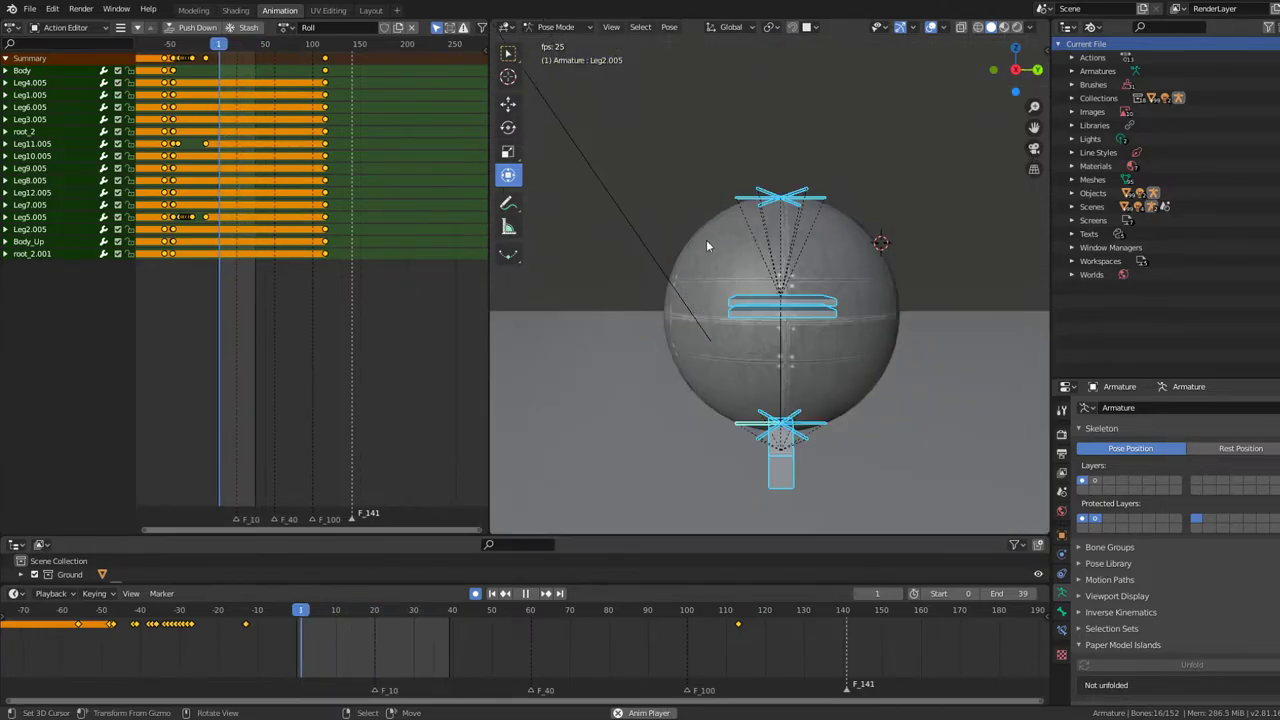
key("KP_3")
- Stop playback and move all Roll keyframes about 220 frames later
scroll(231, 224, "down", 2)
key("space")
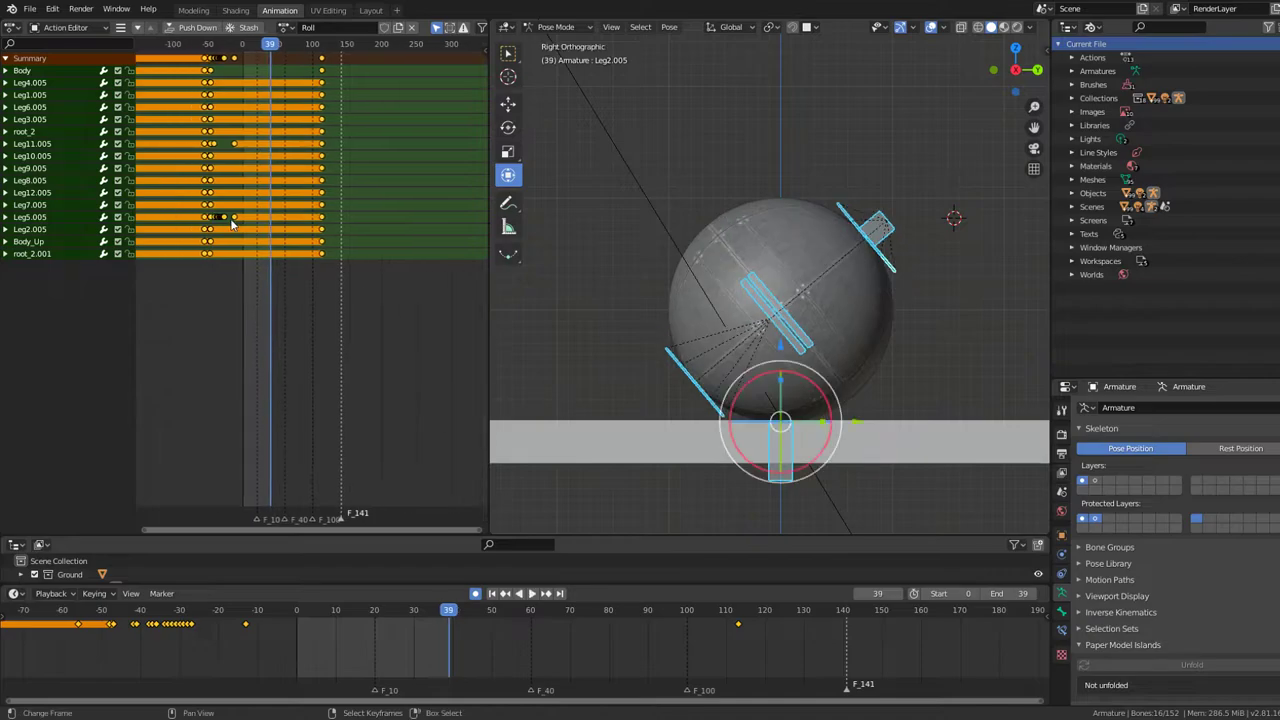
scroll(231, 224, "left", 5, "ctrl")
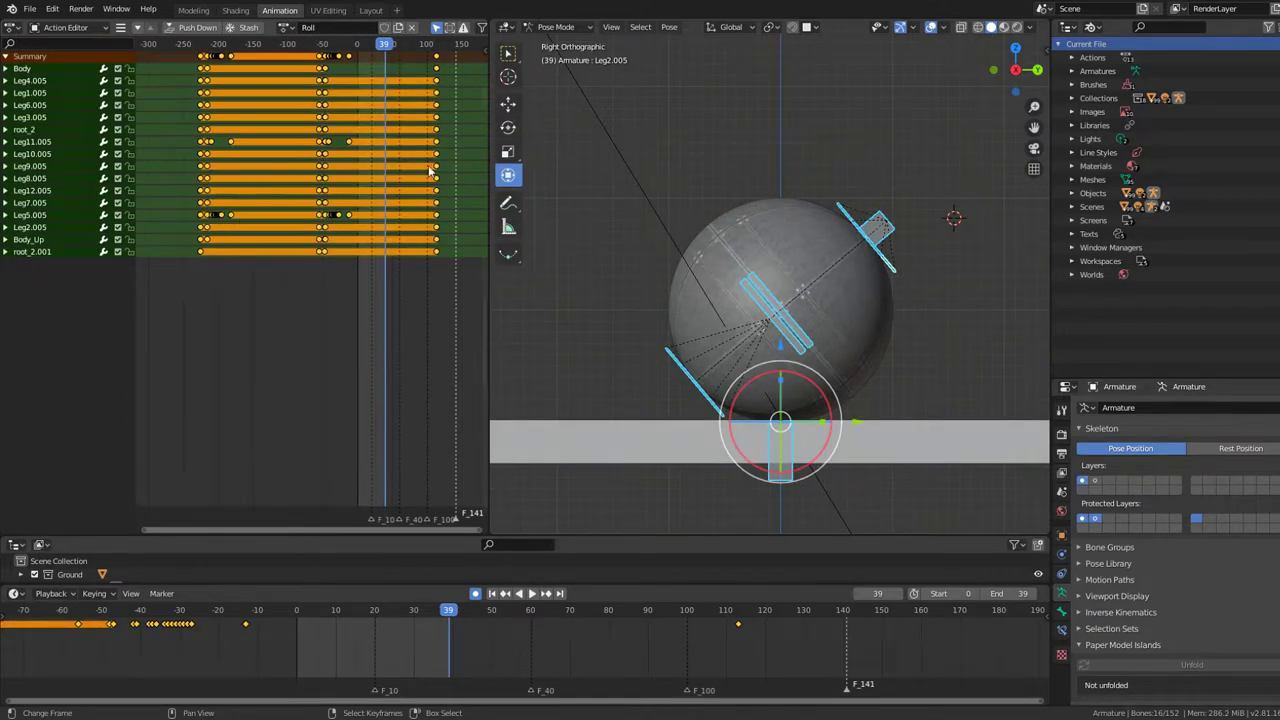
key("g")
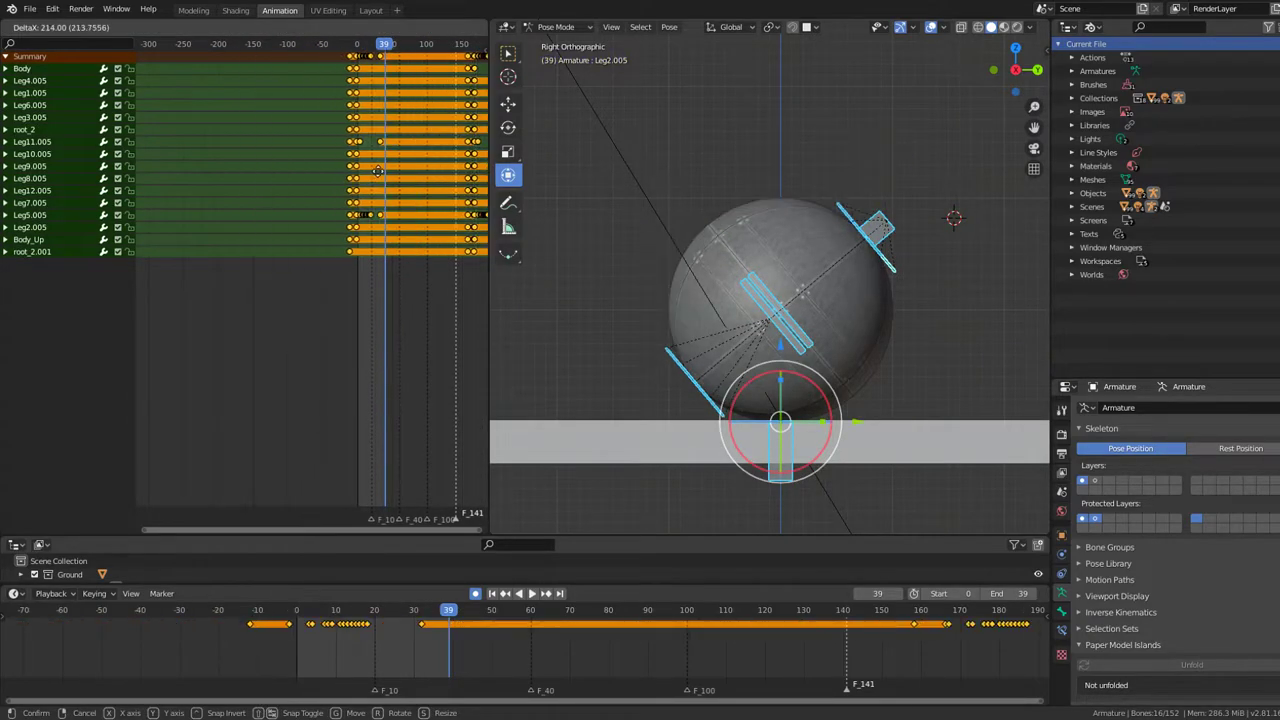
scroll(390, 172, "up", 3)
left_click(401, 172)
- Jump to frame 0, align the keys to start there, and deselect all
scroll(401, 172, "up", 3)
key("shift+Left")
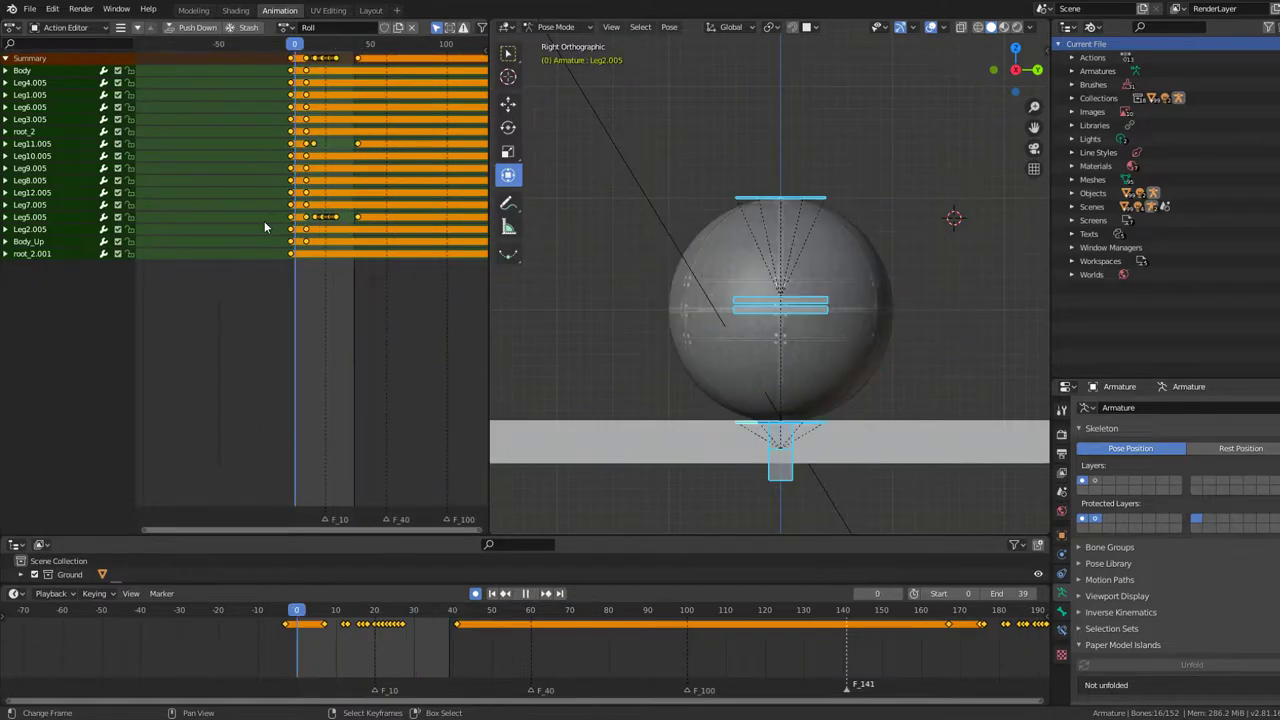
key("g")
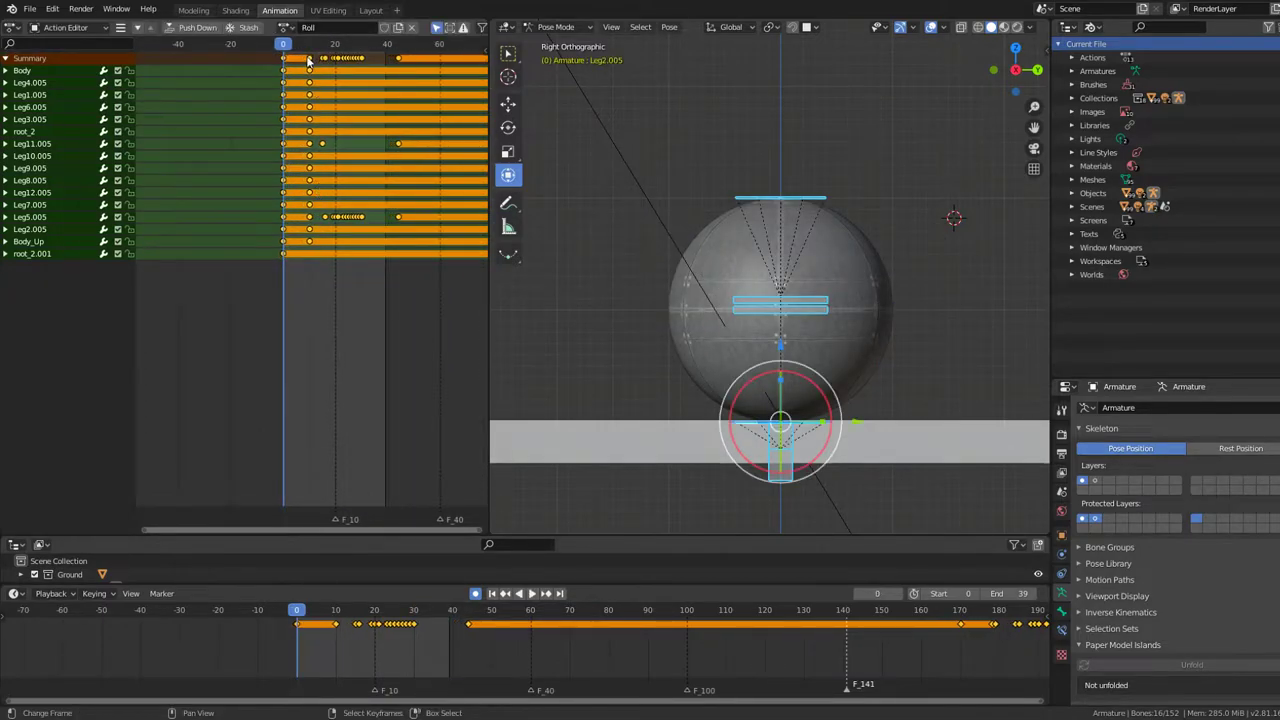
key("alt+a")
- Box-select every keyframe after frame 0 and delete them
middle_click_drag(411, 228, 314, 226, "ctrl")
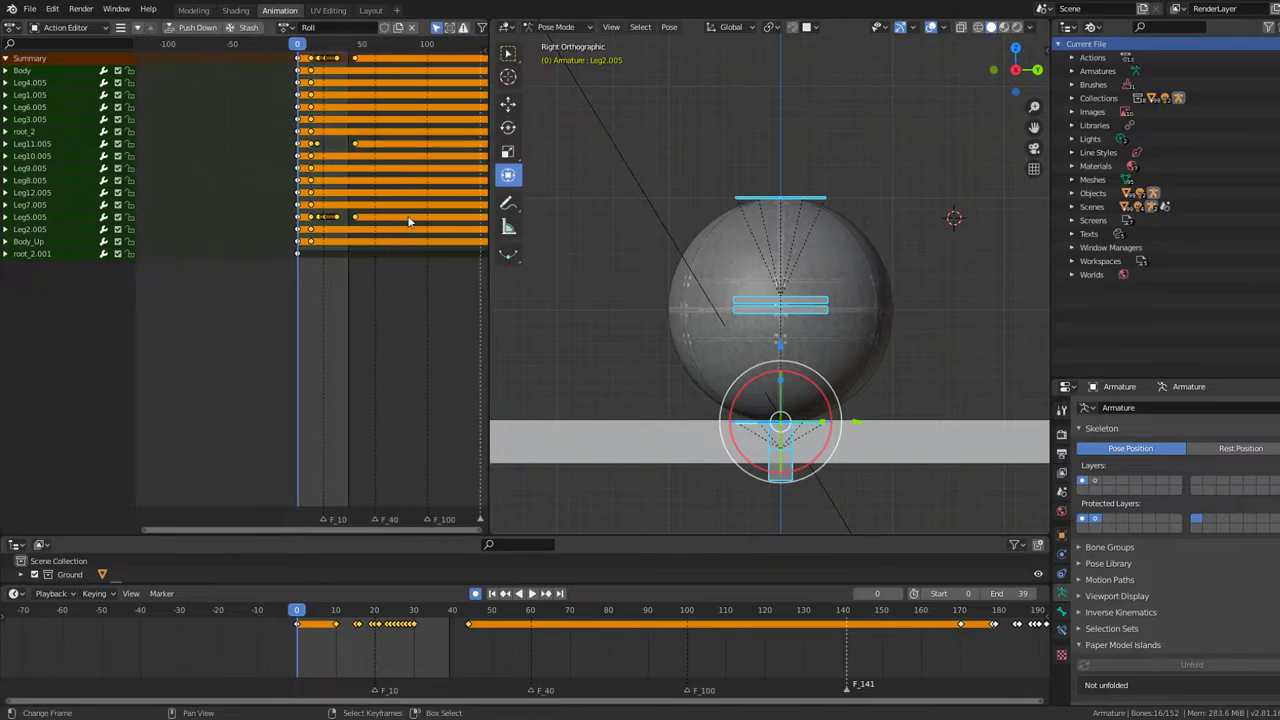
left_click_drag(405, 185, 452, 300)
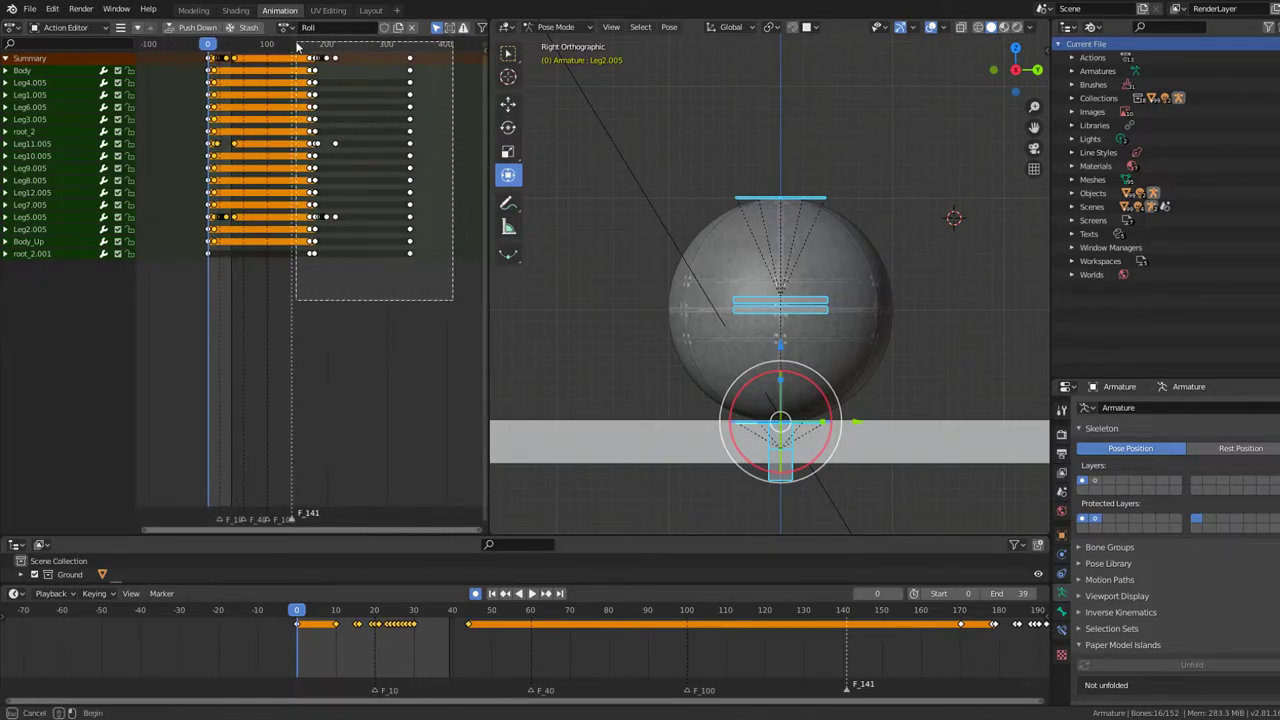
scroll(233, 147, "up", 3)
key("Delete")
- Scrub to check the pose, return to frame 0, and select all bones
middle_click_drag(278, 183, 218, 48, "ctrl")
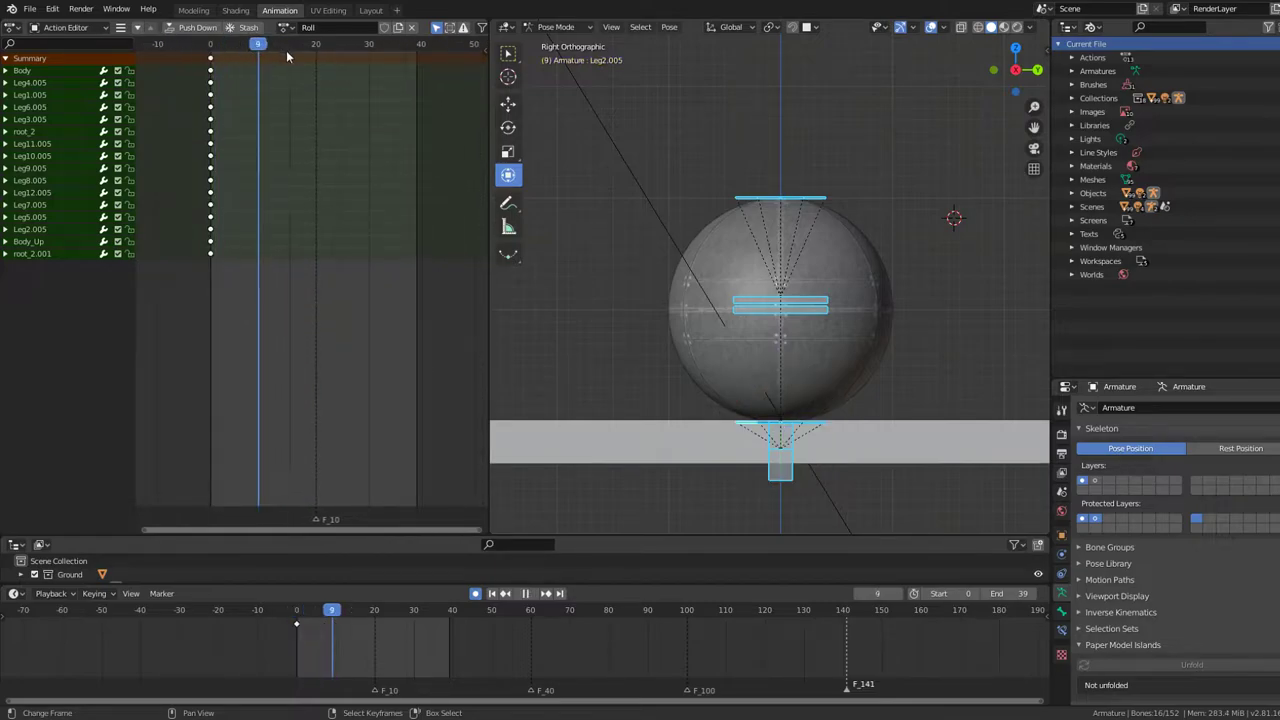
left_click_drag(286, 50, 295, 62)
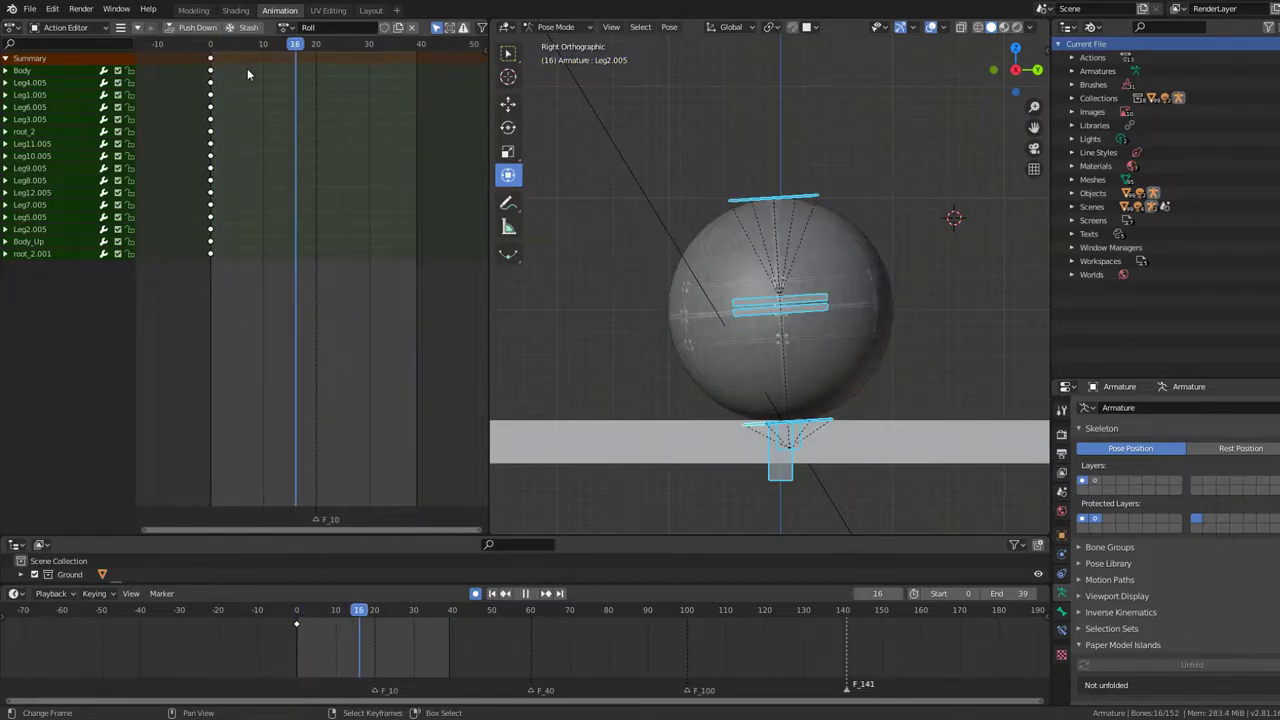
key("shift+Left")
mouse_move(247, 74)
middle_mouse_down("ctrl")
mouse_move(353, 150)
mouse_move(369, 147)
mouse_move(255, 183)
mouse_move(860, 232)
middle_mouse_up("ctrl")
key("a")
middle_click_drag(200, 243, 269, 198, "ctrl")
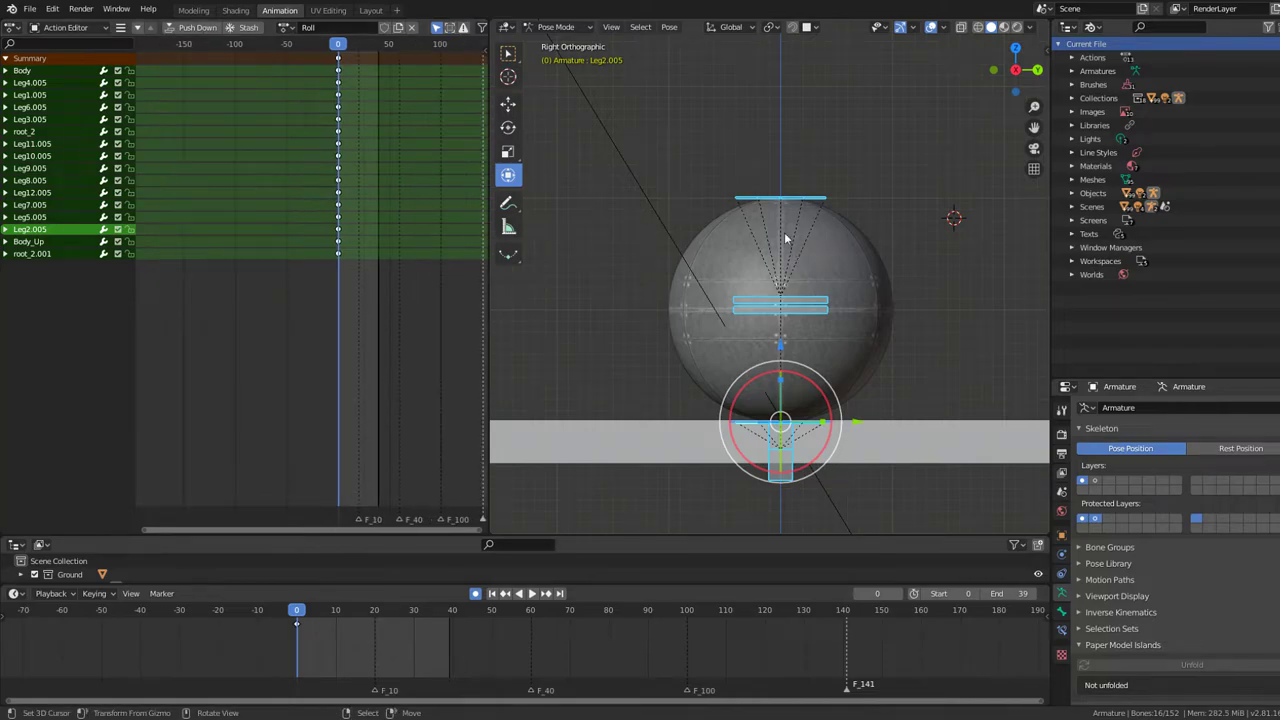
- Reselect all bones, play briefly, and return to the first frame
key("alt+a")
key("a")
key("space")
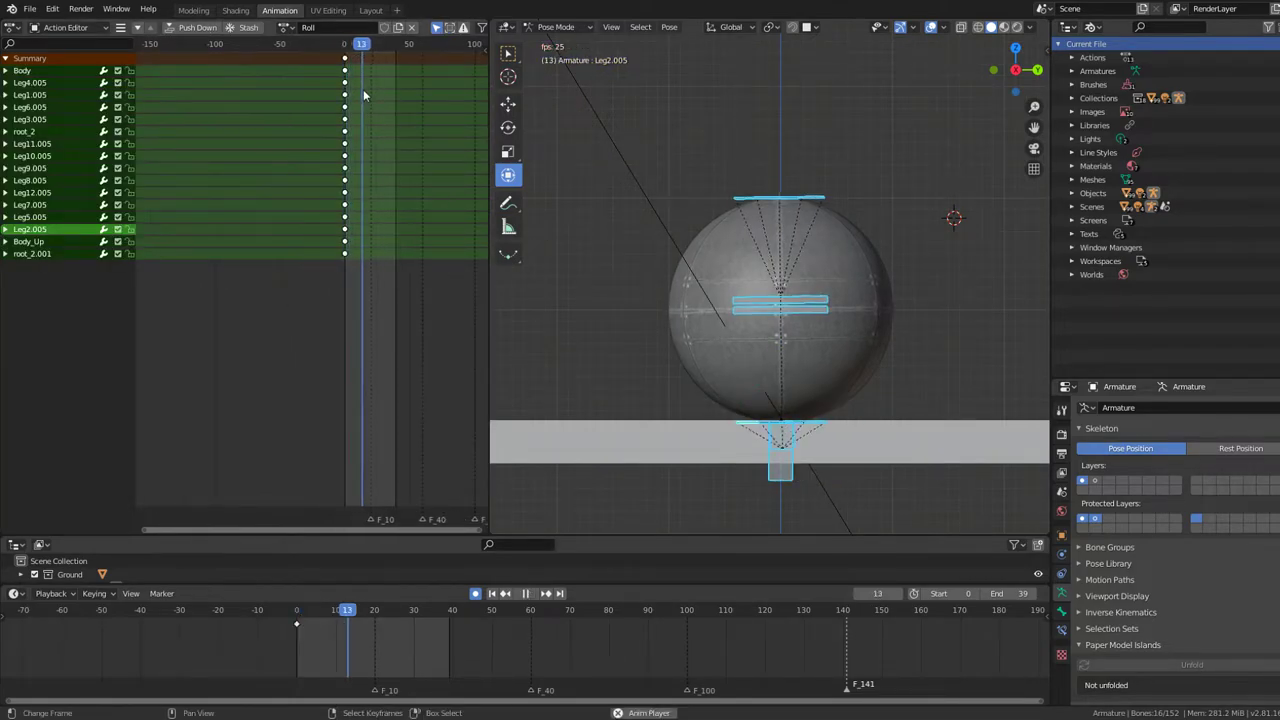
key("space")
key("shift+Left")
- Try the Run_Cycle action, then reassign Roll and play it
left_click(287, 27)
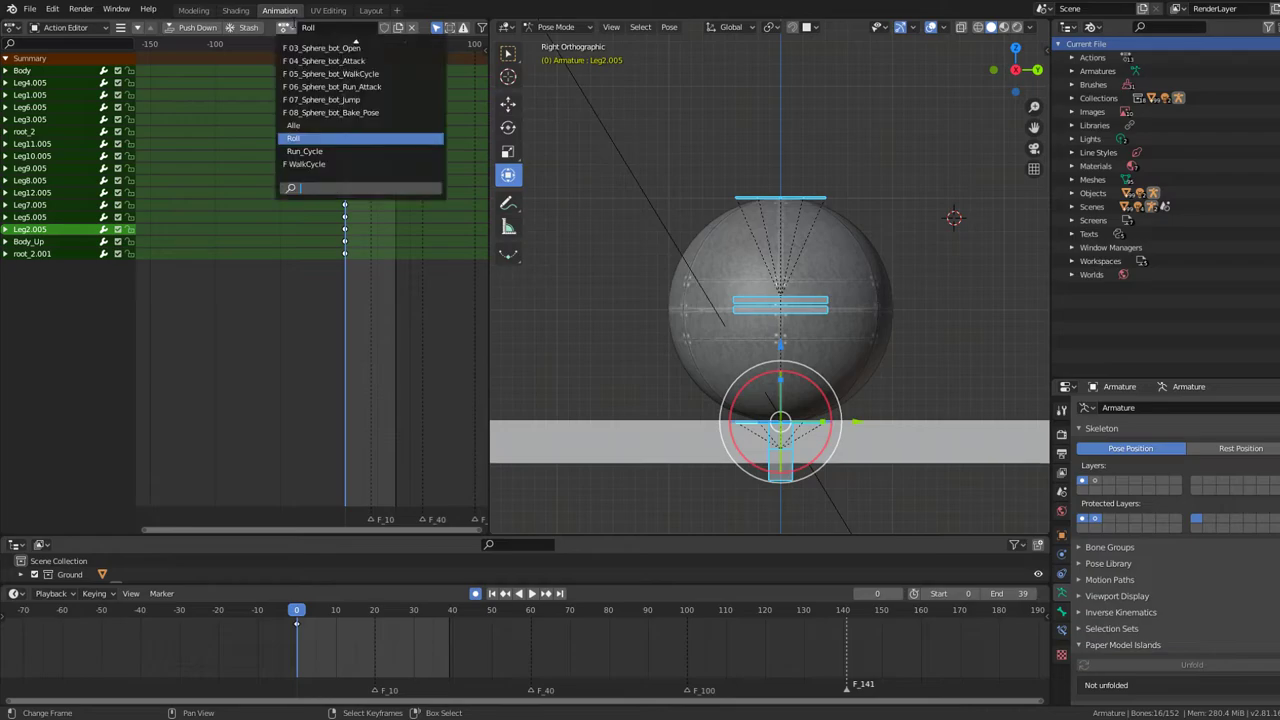
left_click(329, 137)
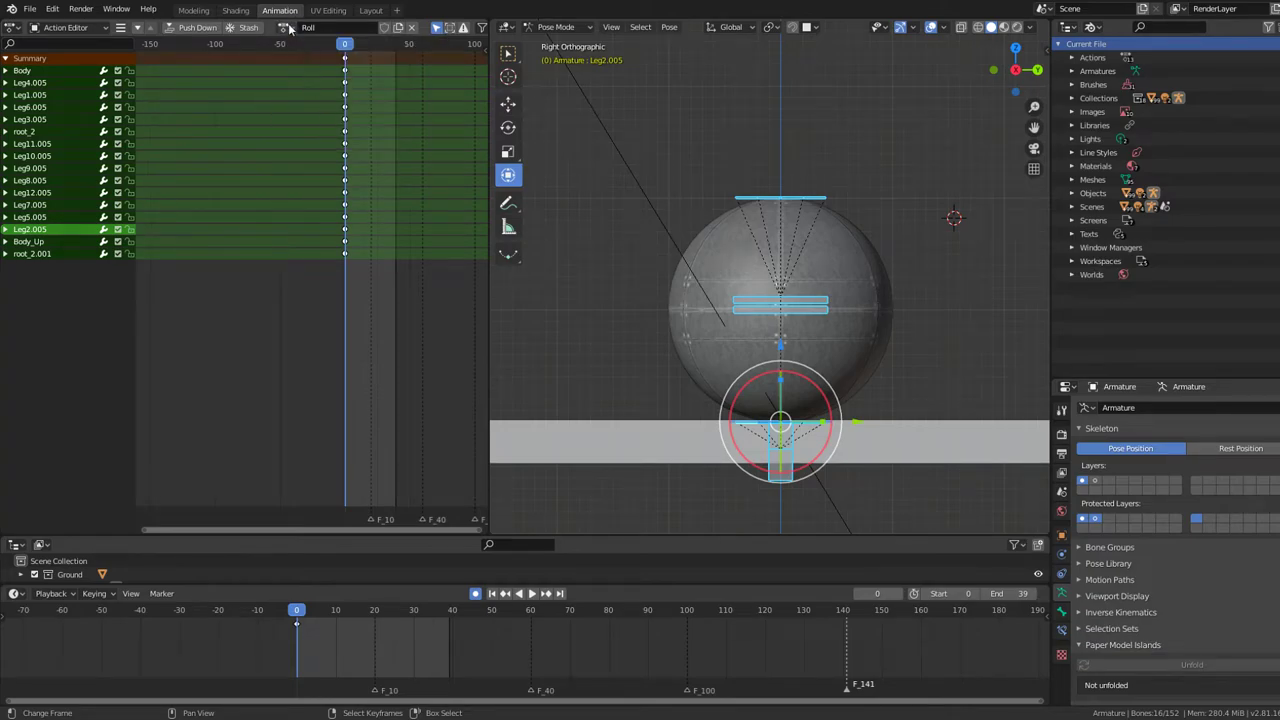
left_click(286, 27)
left_click(314, 151)
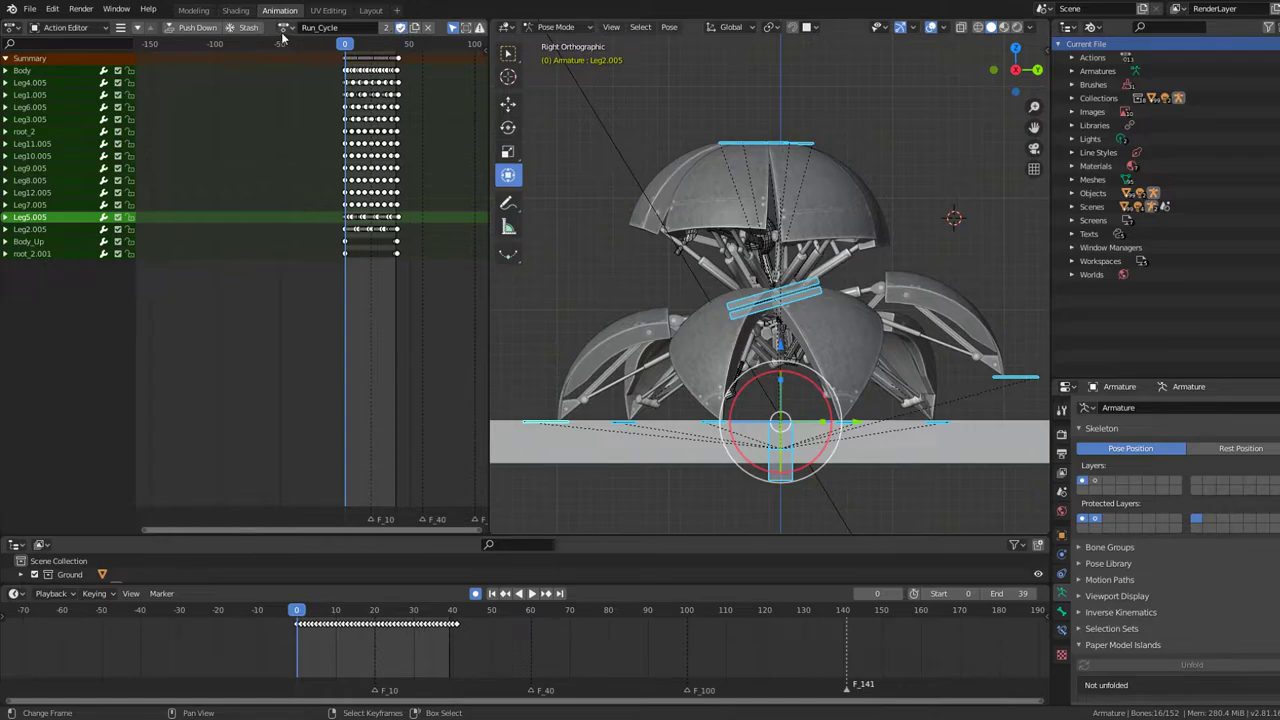
left_click(285, 28)
left_click(298, 140)
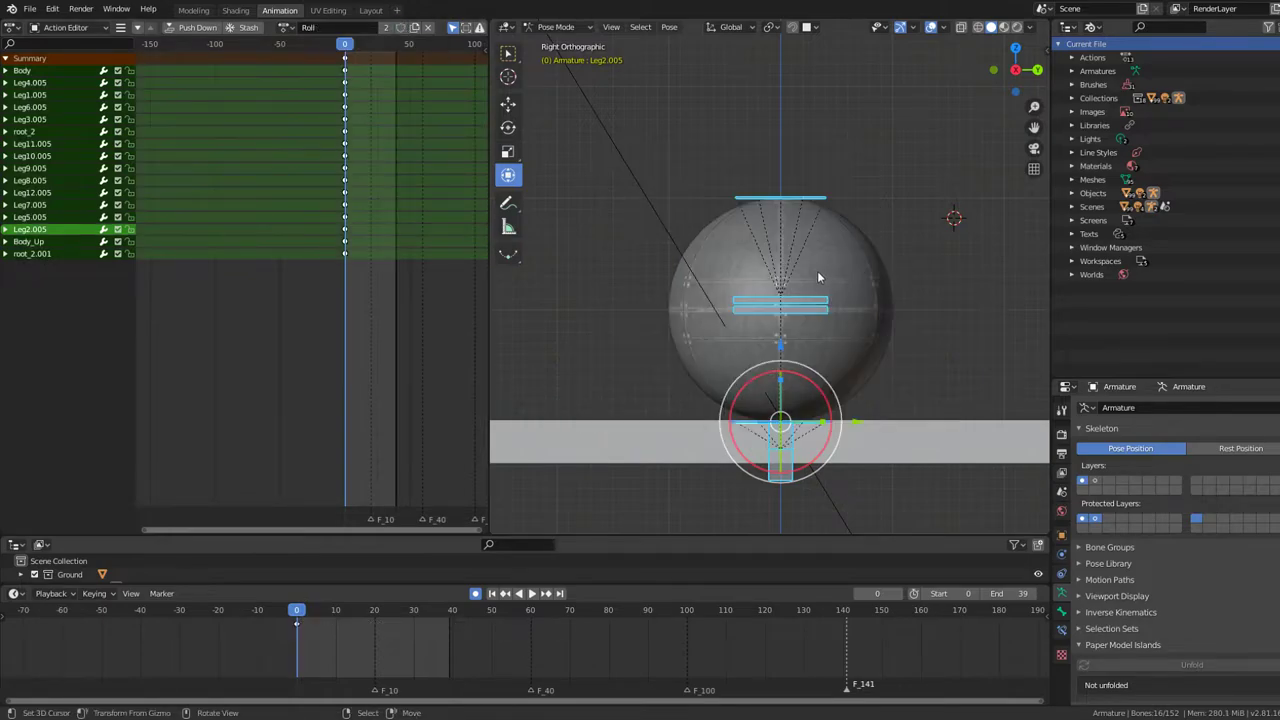
key("space")
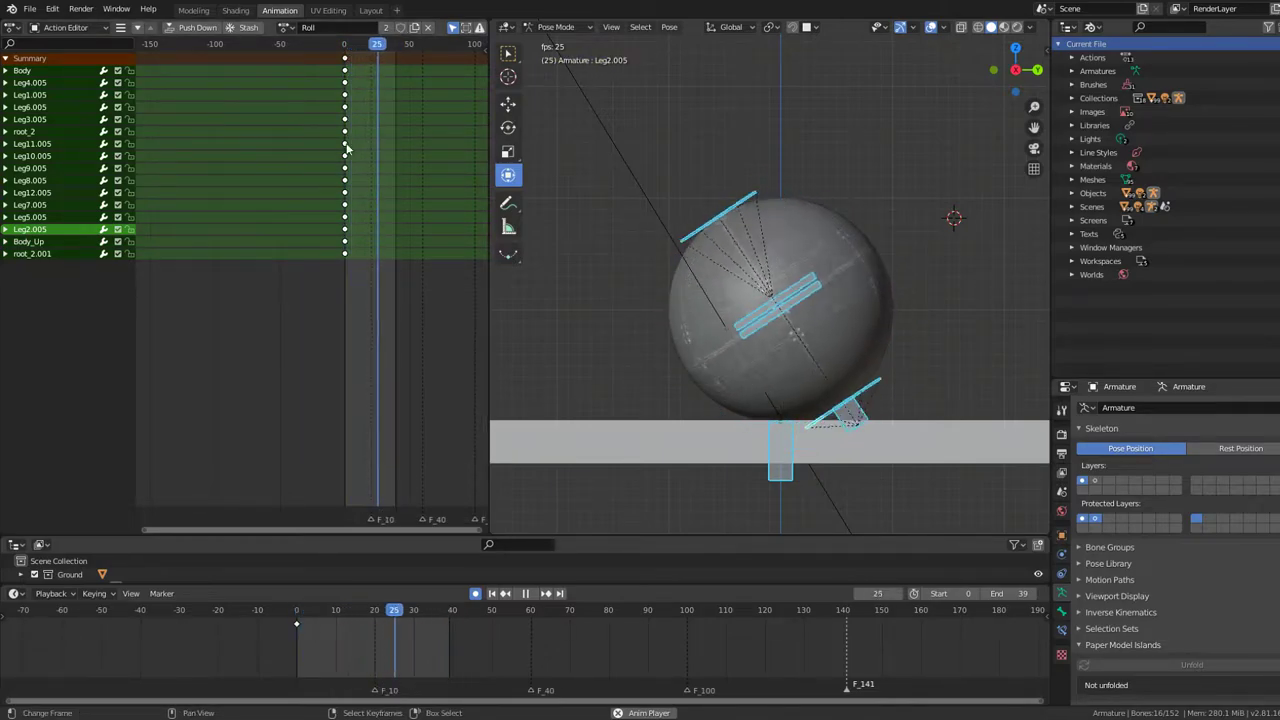
- Show the second bone layer and select every bone in the rig
left_click(1095, 483, "shift")
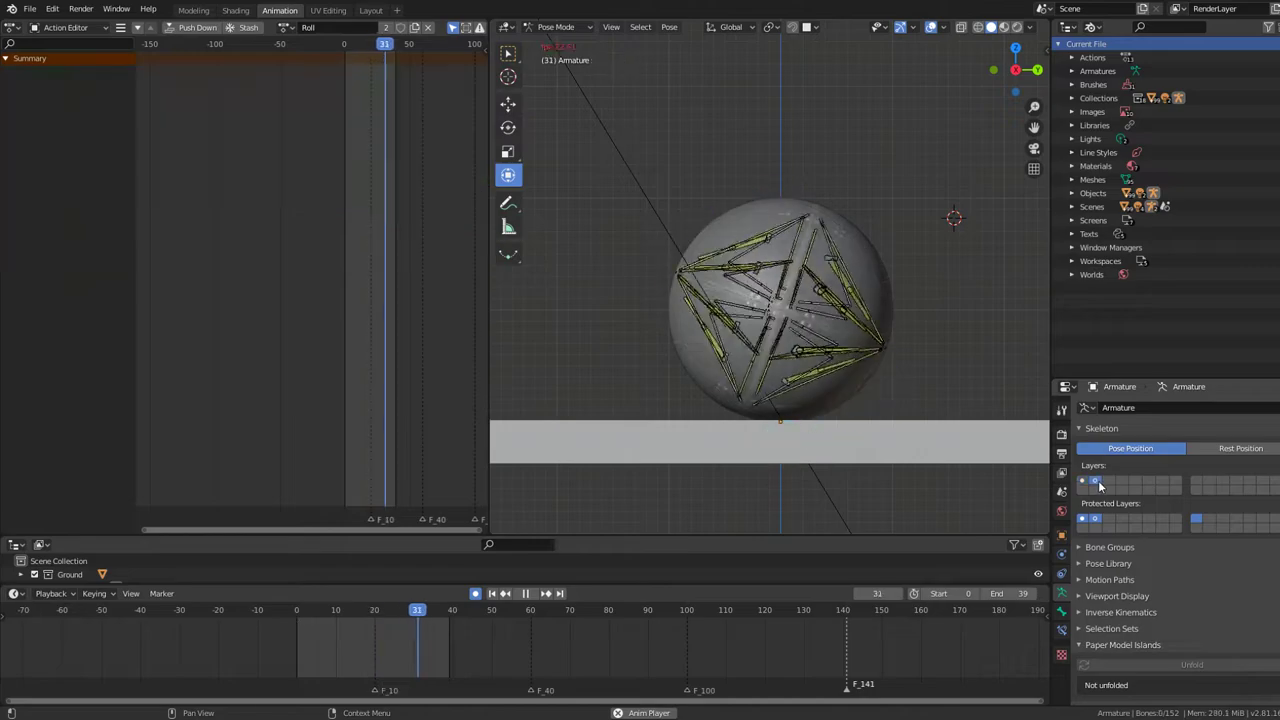
key("alt+a")
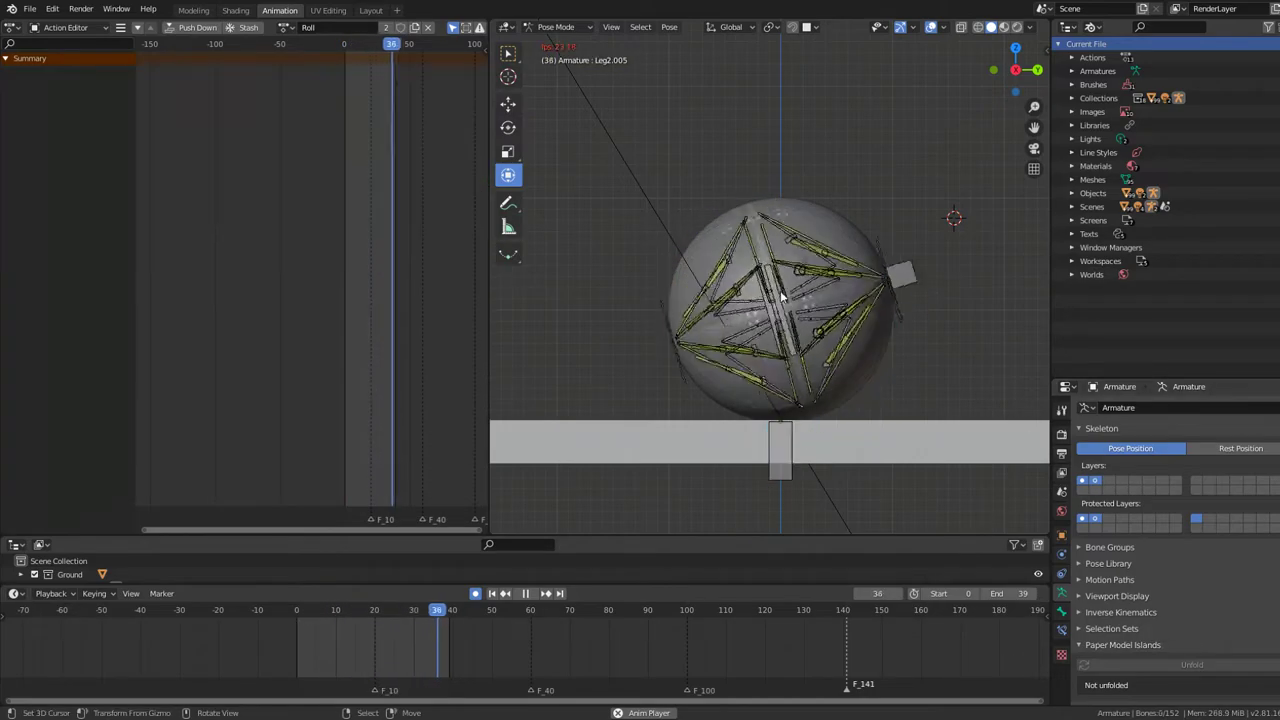
key("a")
middle_click_drag(388, 241, 339, 275, "ctrl")
- Stop playback at frame 0, delete all keyframes, and play to check
key("Home")
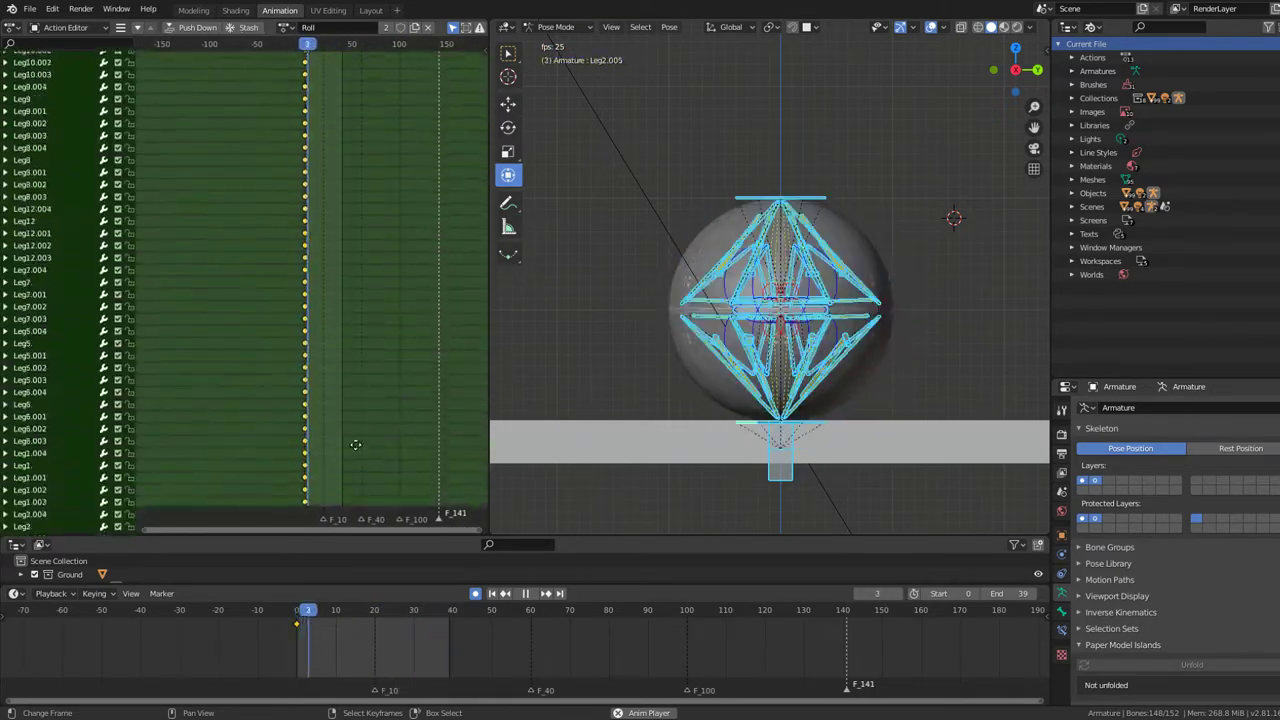
key("Escape")
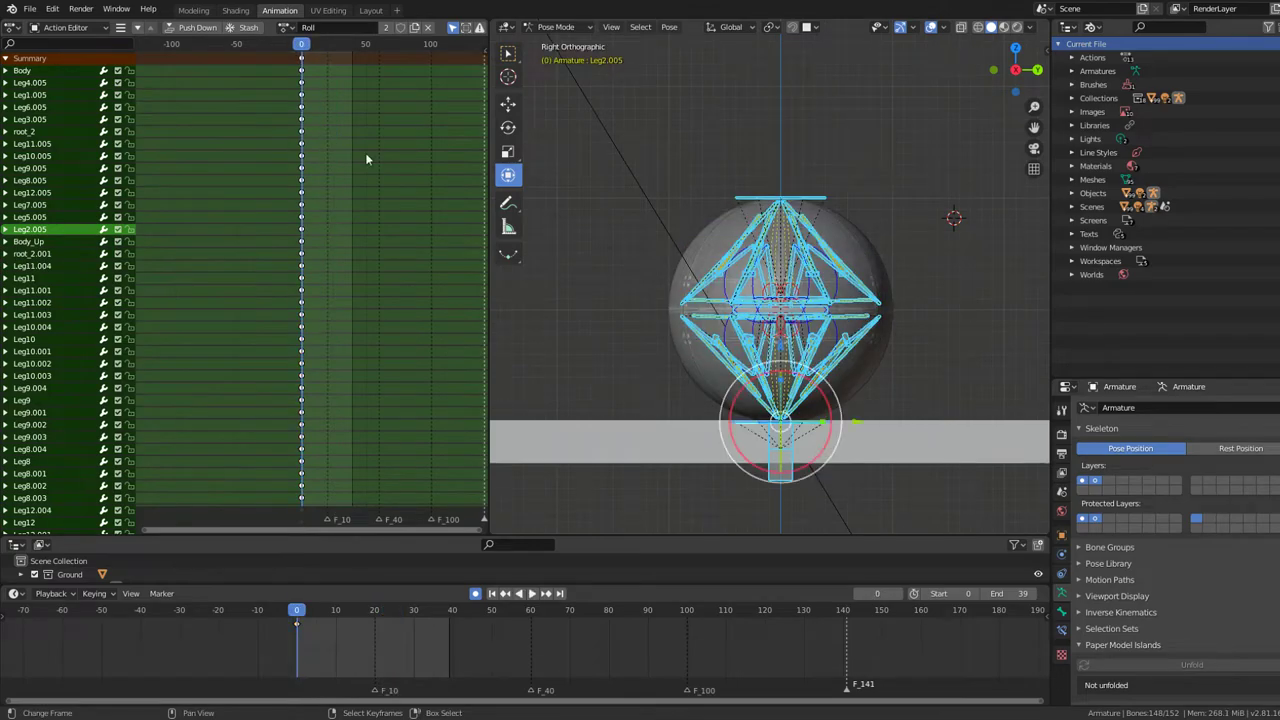
key("x")
left_click(365, 152)
key("space")
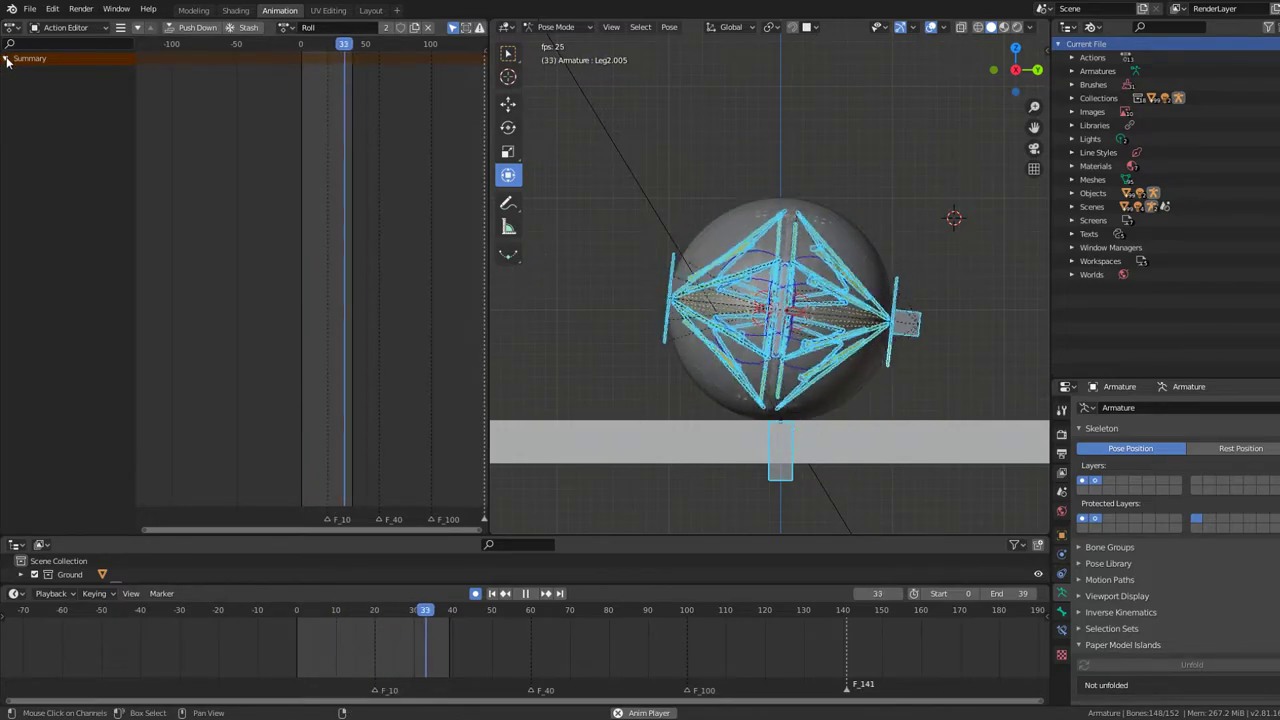
- Unlink Roll from the armature, assign Roll.001, then switch back to Roll
left_click(427, 27)
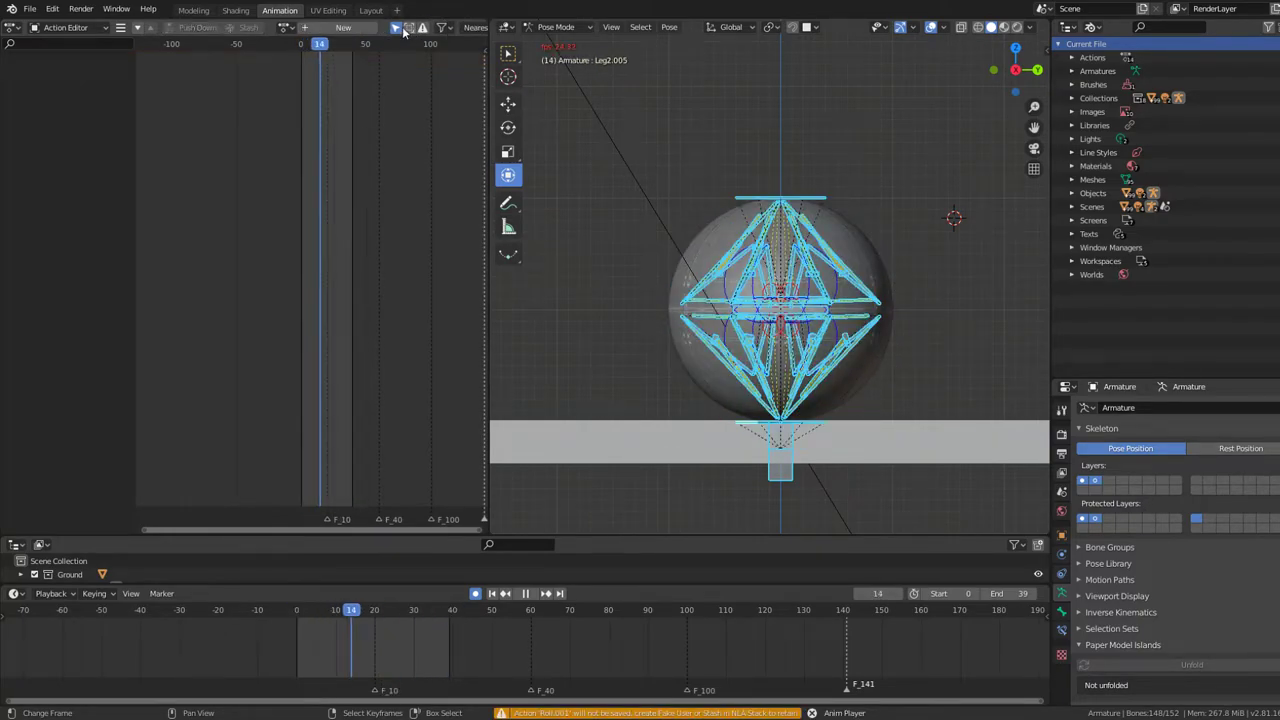
left_click(293, 28)
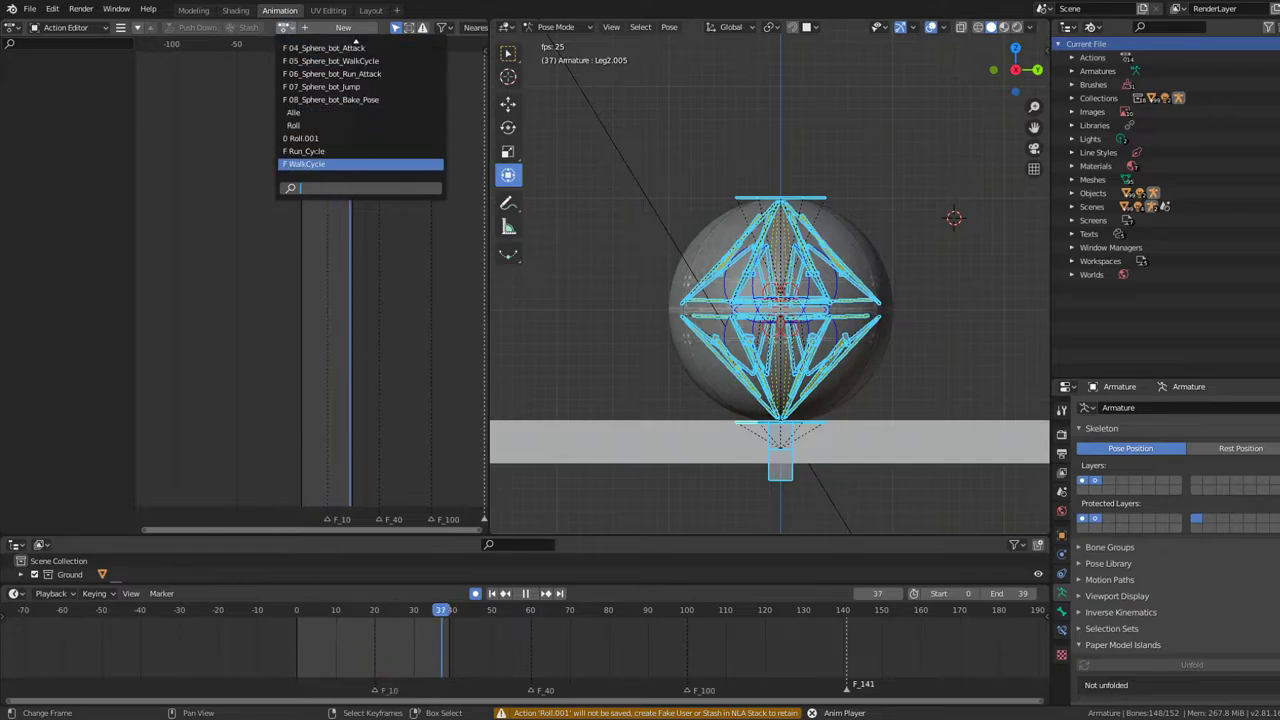
left_click(314, 138)
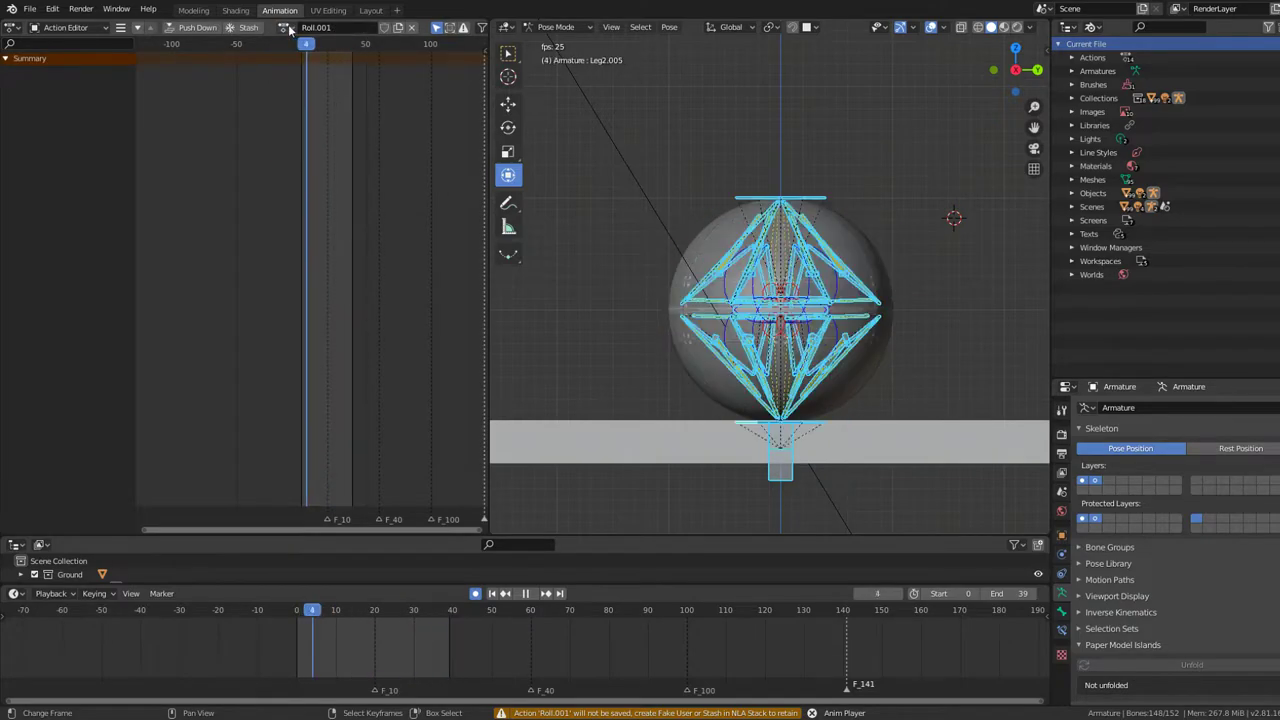
left_click(288, 27)
left_click(306, 125)
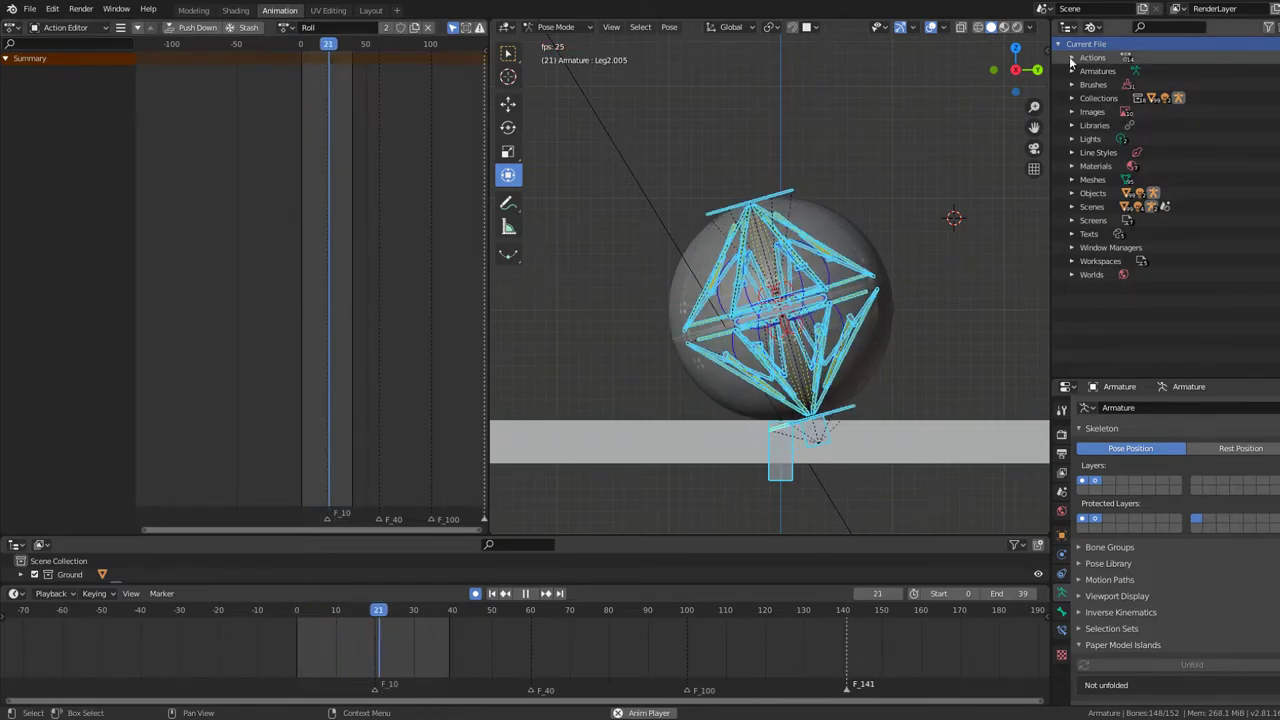
- Toggle once more between Roll.001 and Roll, then expand the Outliner's Actions list
left_click(288, 27)
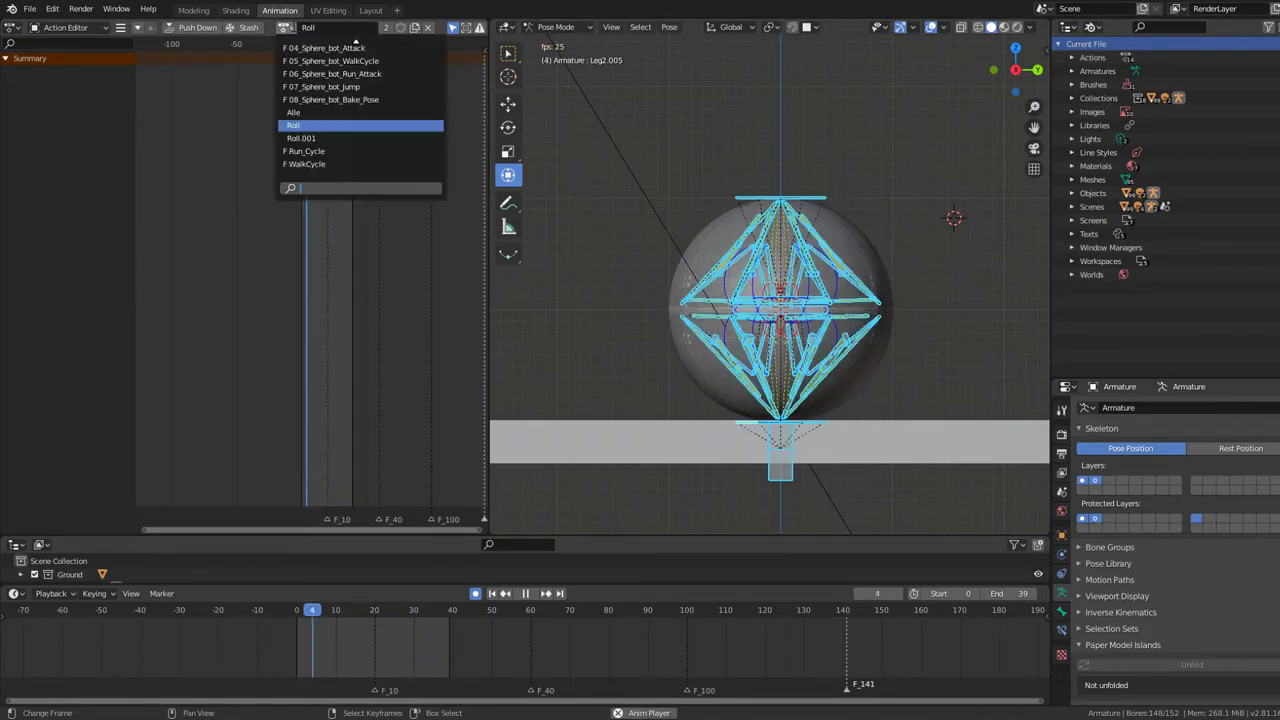
left_click(316, 138)
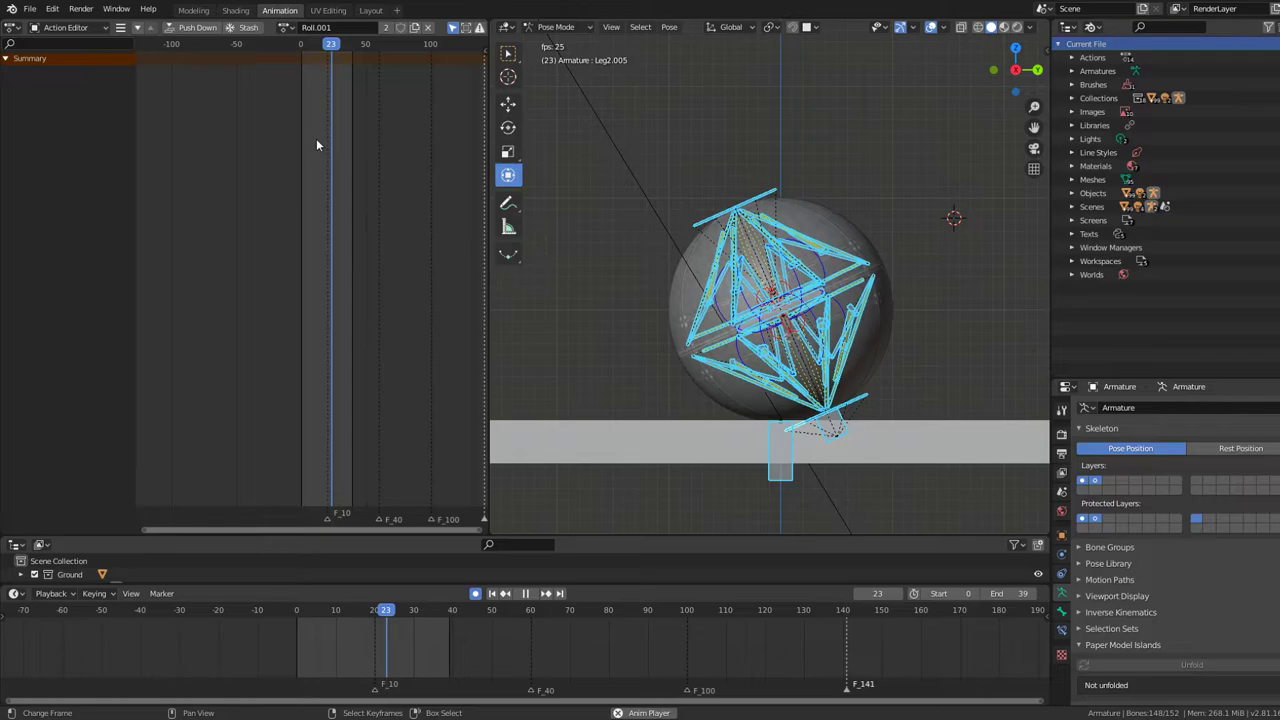
left_click(288, 27)
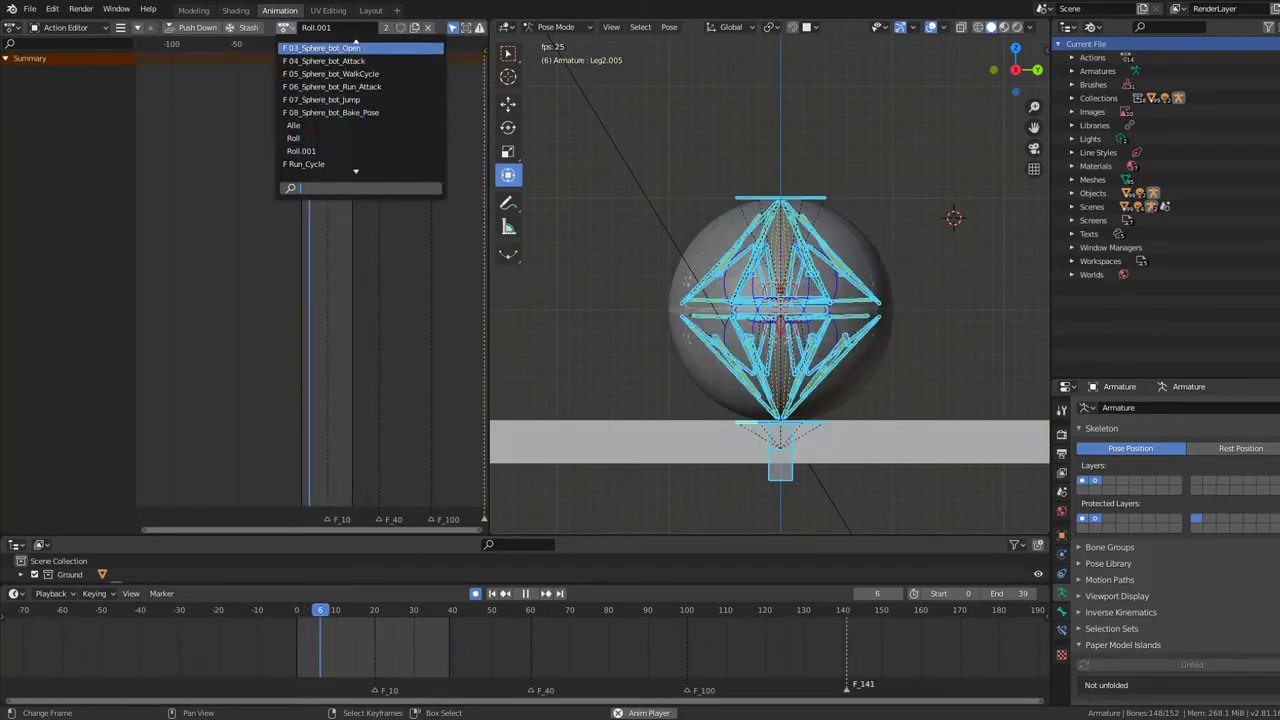
scroll(320, 50, "up", 4)
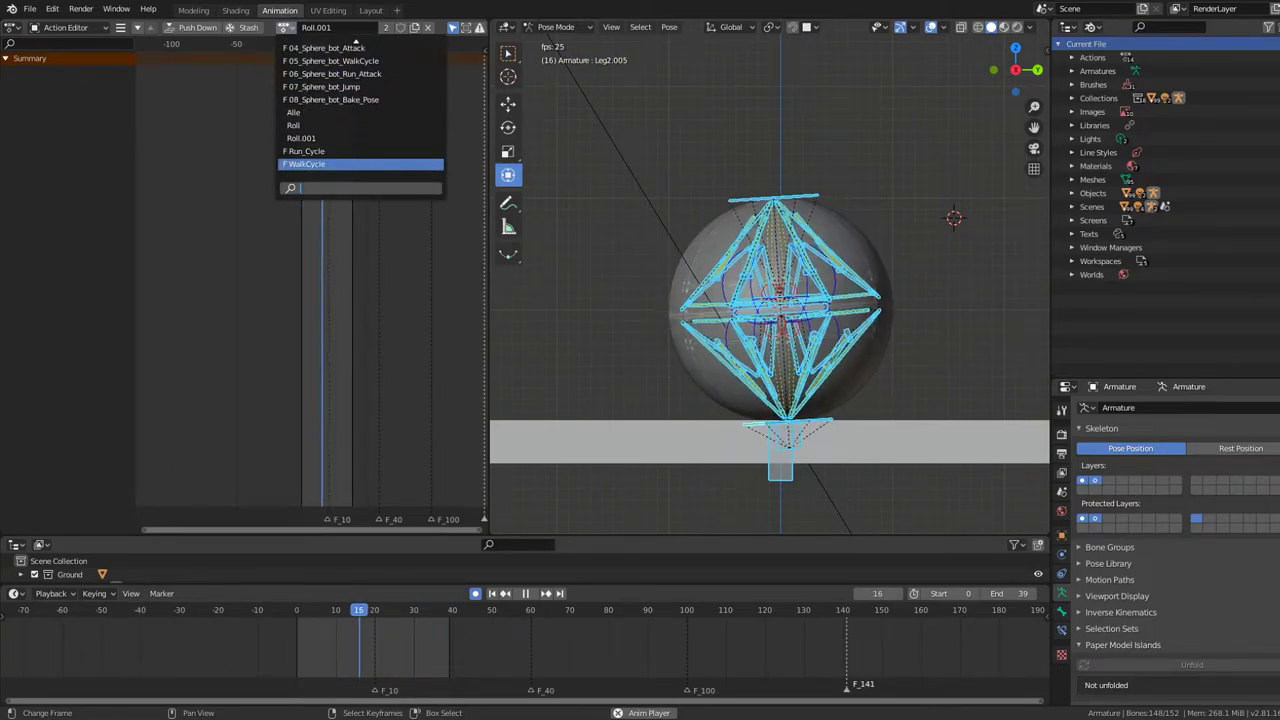
left_click(302, 125)
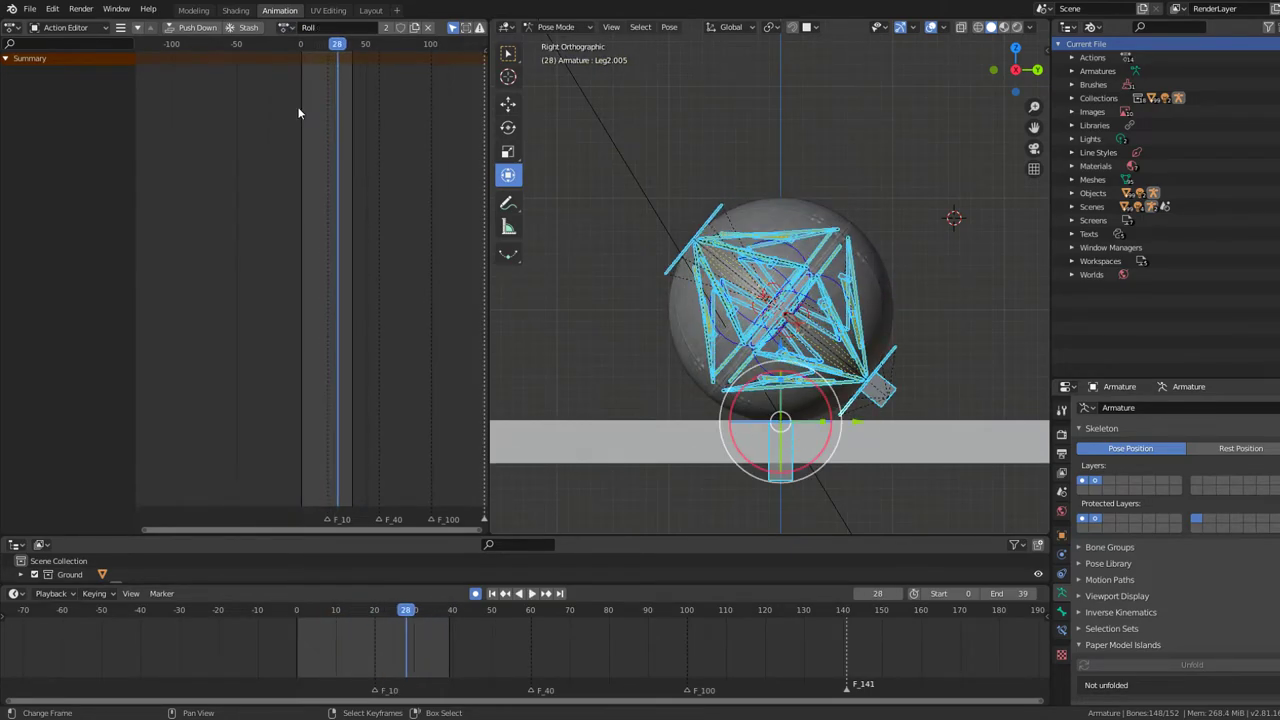
key("Escape")
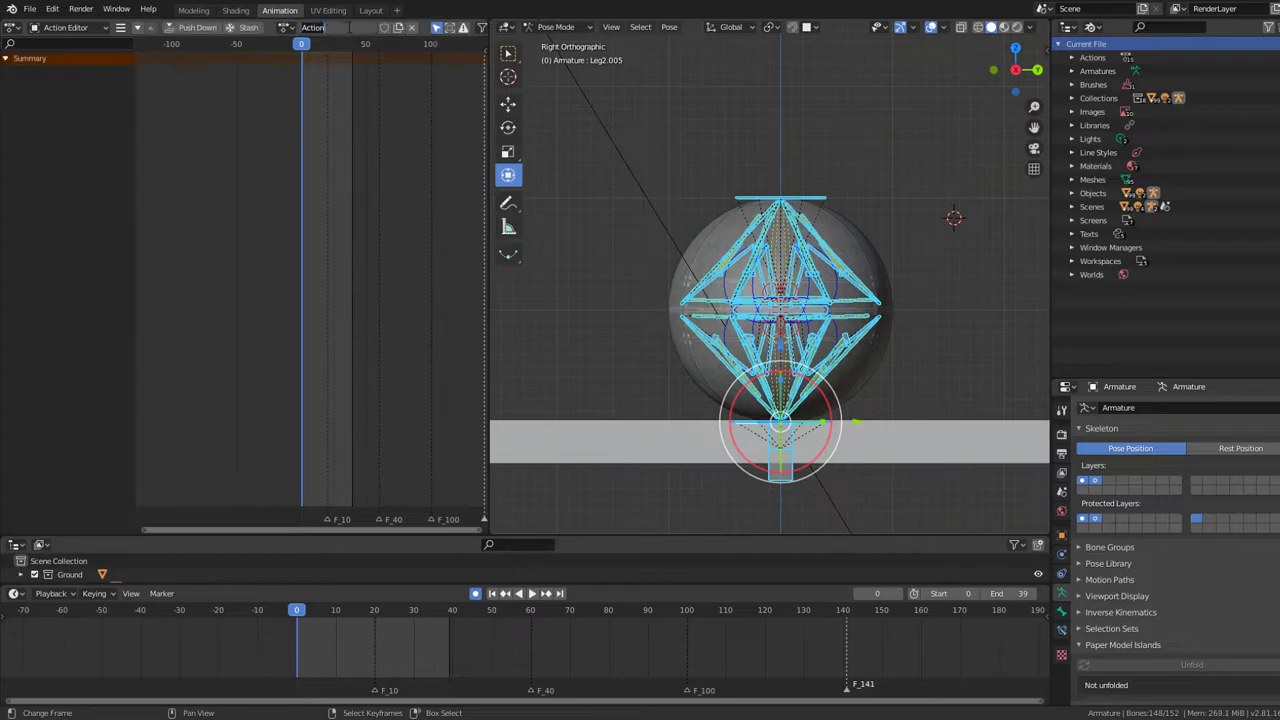
left_click(1072, 57)
- Delete the Roll and Roll.001 actions from the Outliner
right_click(1120, 220)
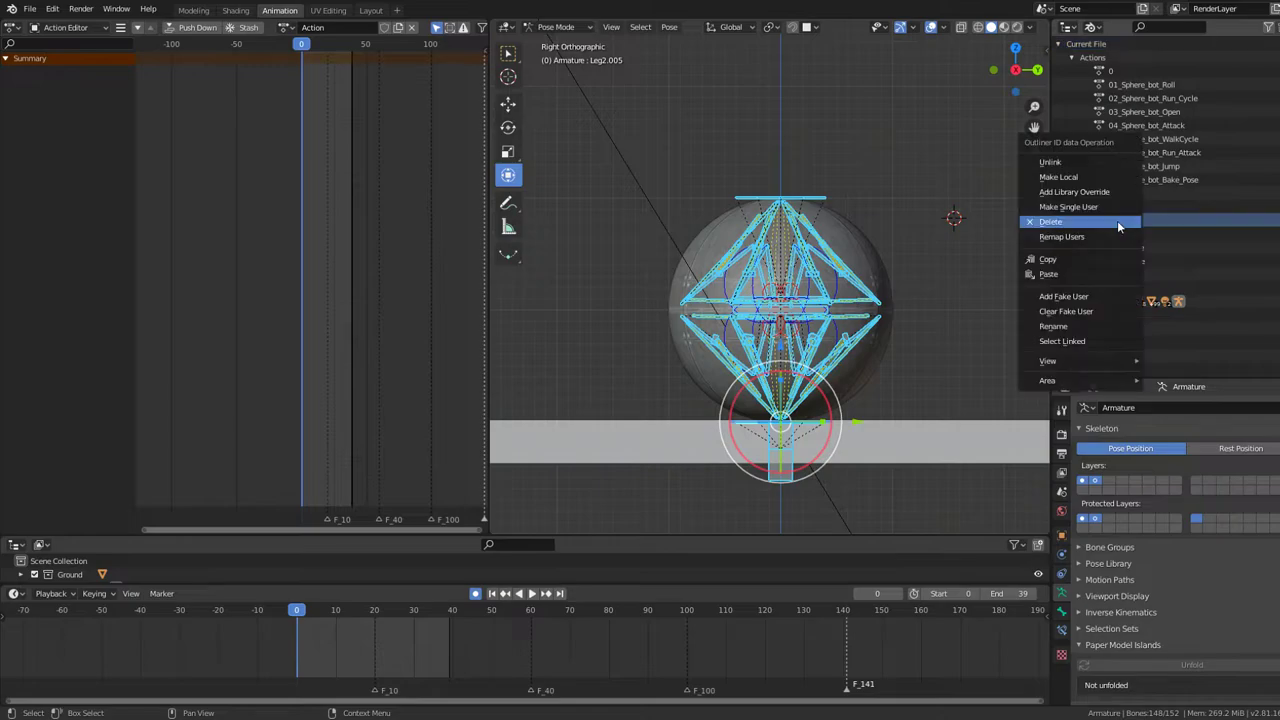
left_click(1120, 220)
right_click(1125, 220)
left_click(1133, 220)
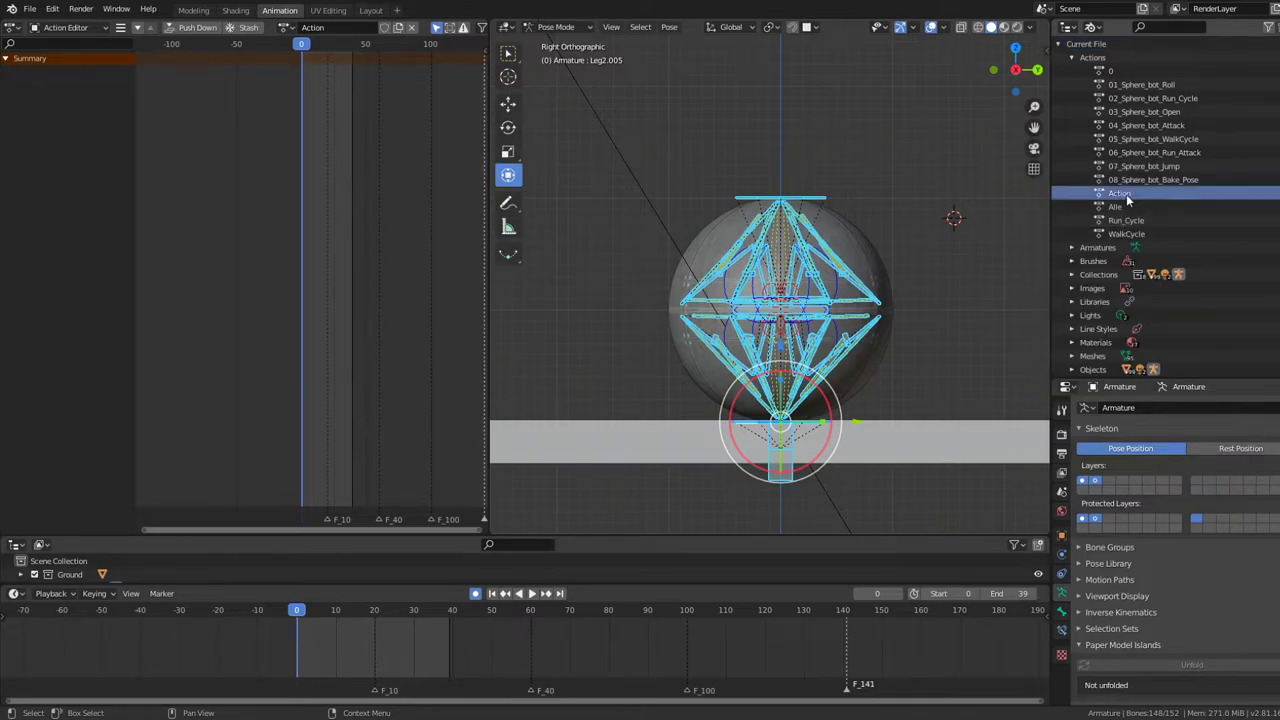
- Rename the armature's current action to Roll
right_click(1127, 197)
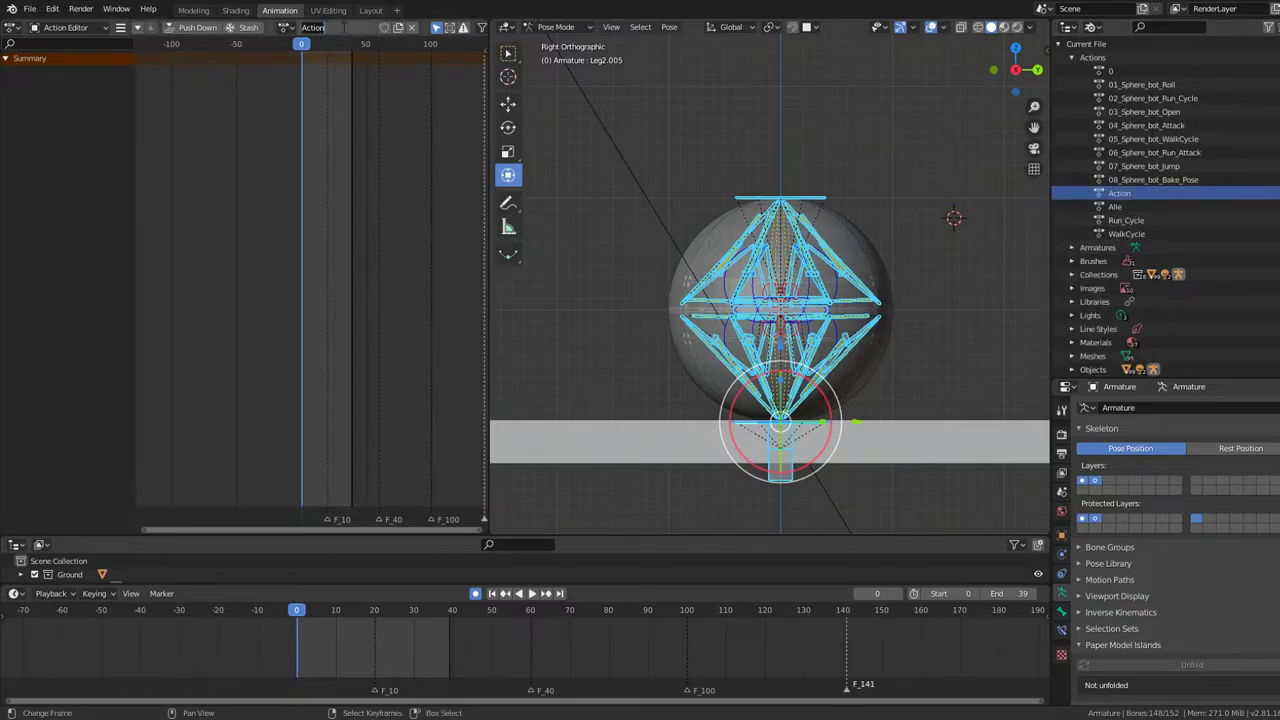
type("Rol")
key("Return")
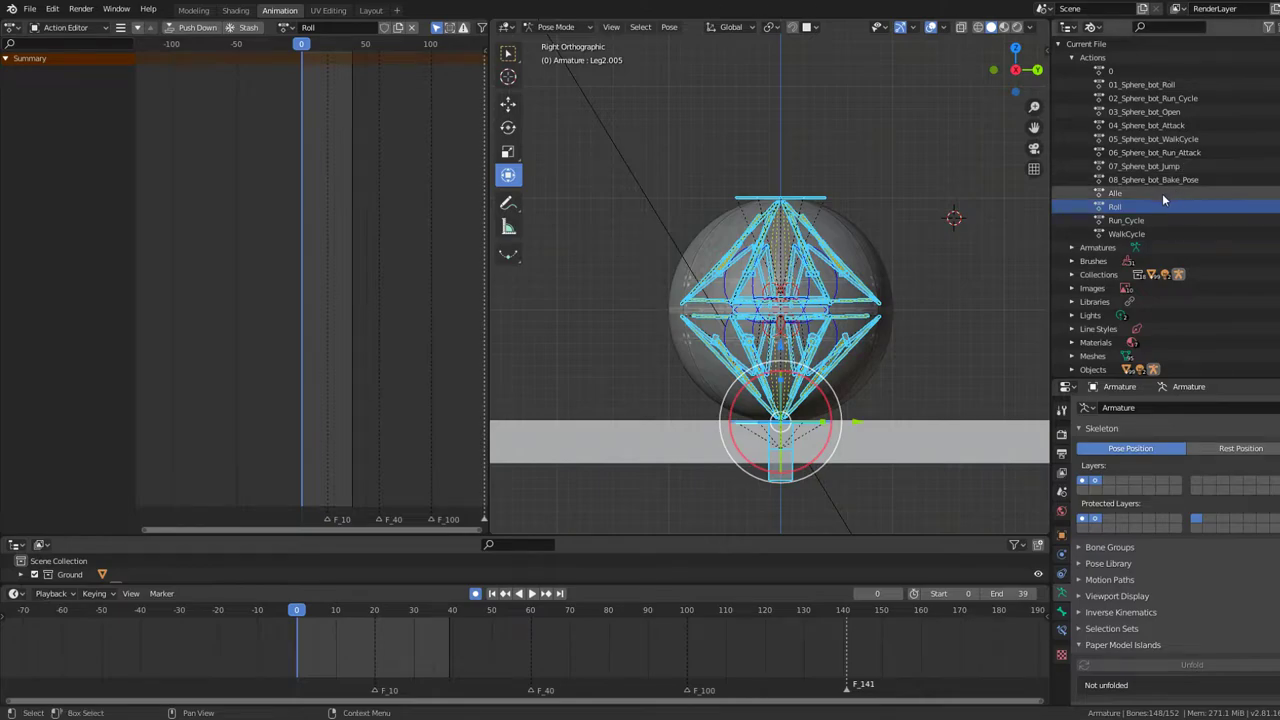
scroll(720, 300, "up", 2)
- Test-rotate the Body and Body_Up bones, cancelling each rotation
left_click(804, 328)
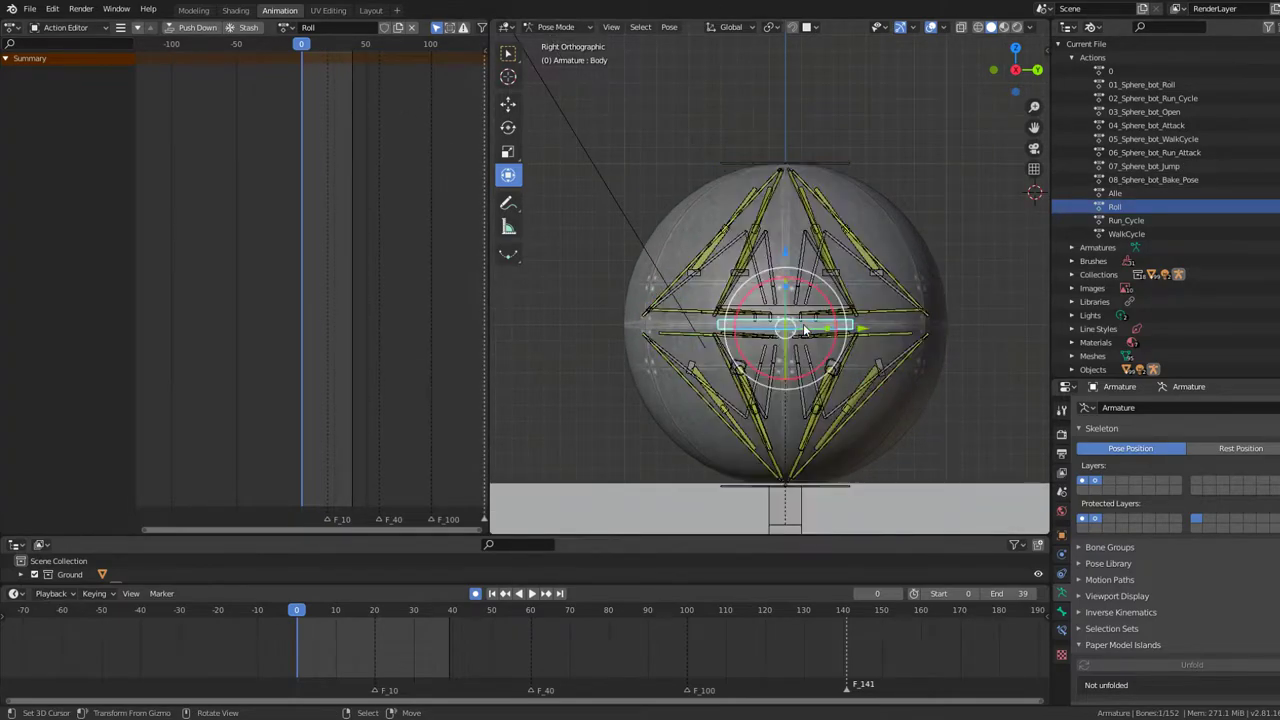
key("r")
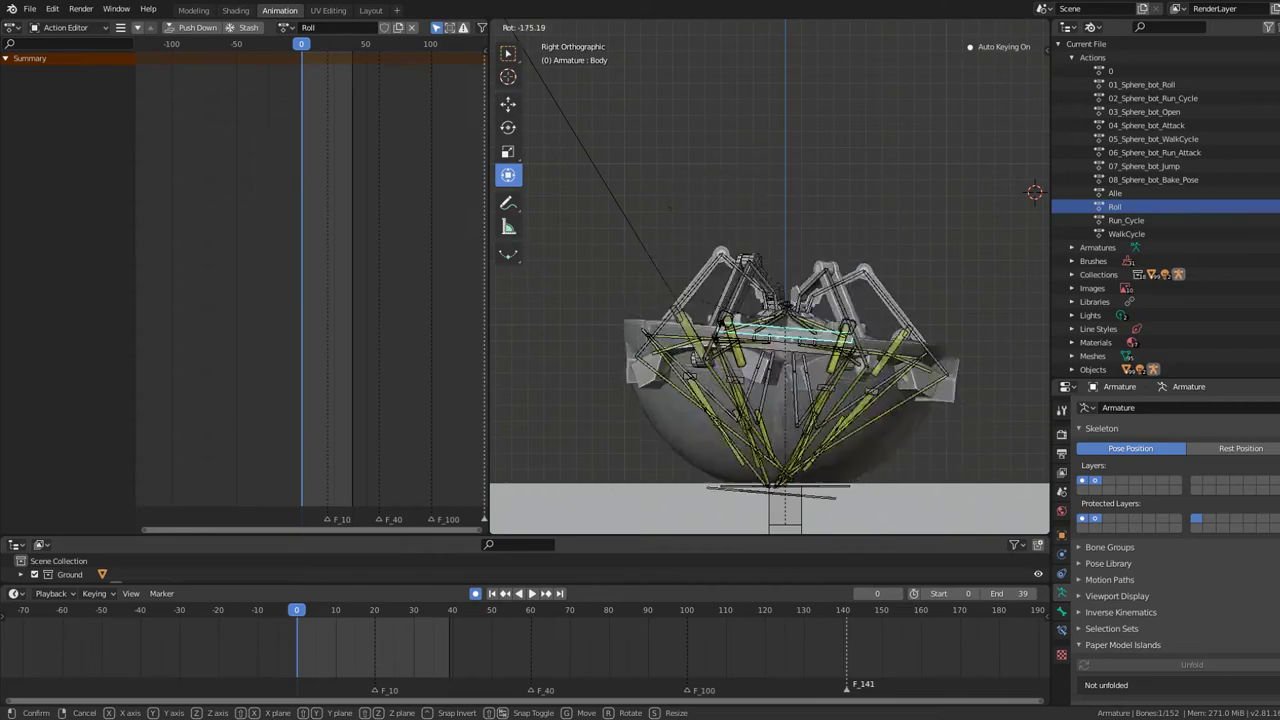
key("Escape")
left_click(805, 312)
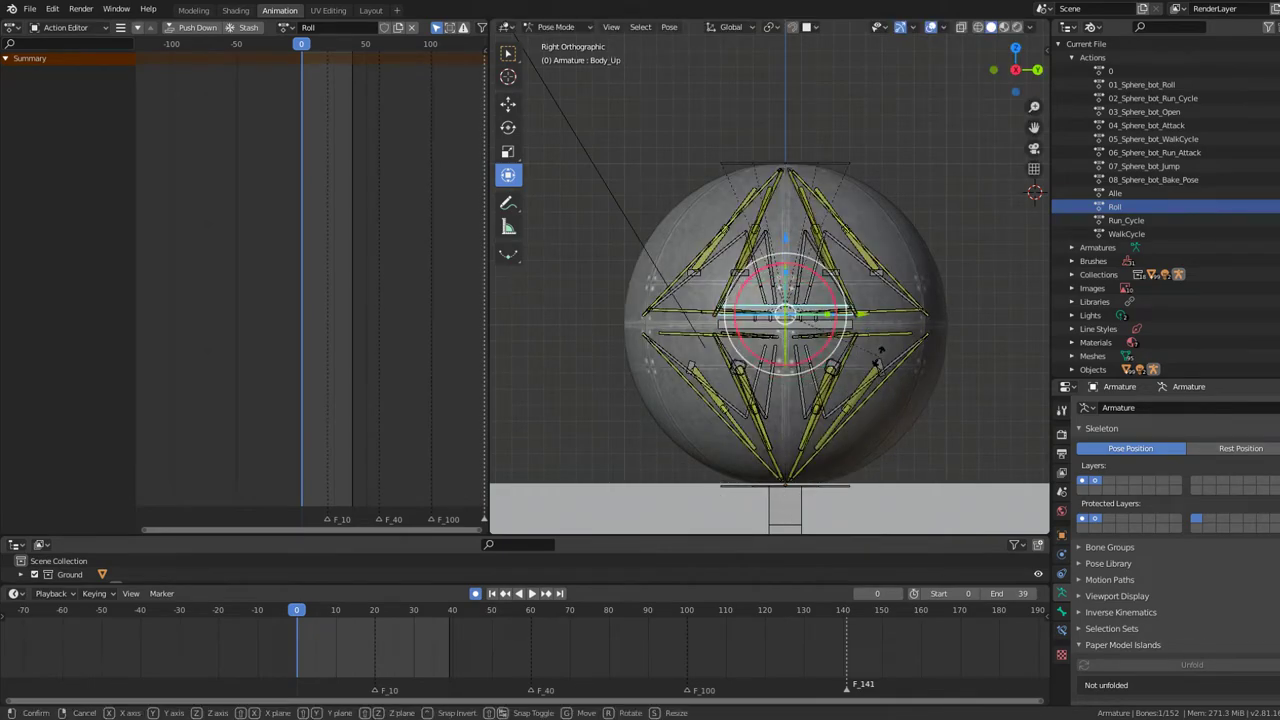
key("r")
key("Escape")
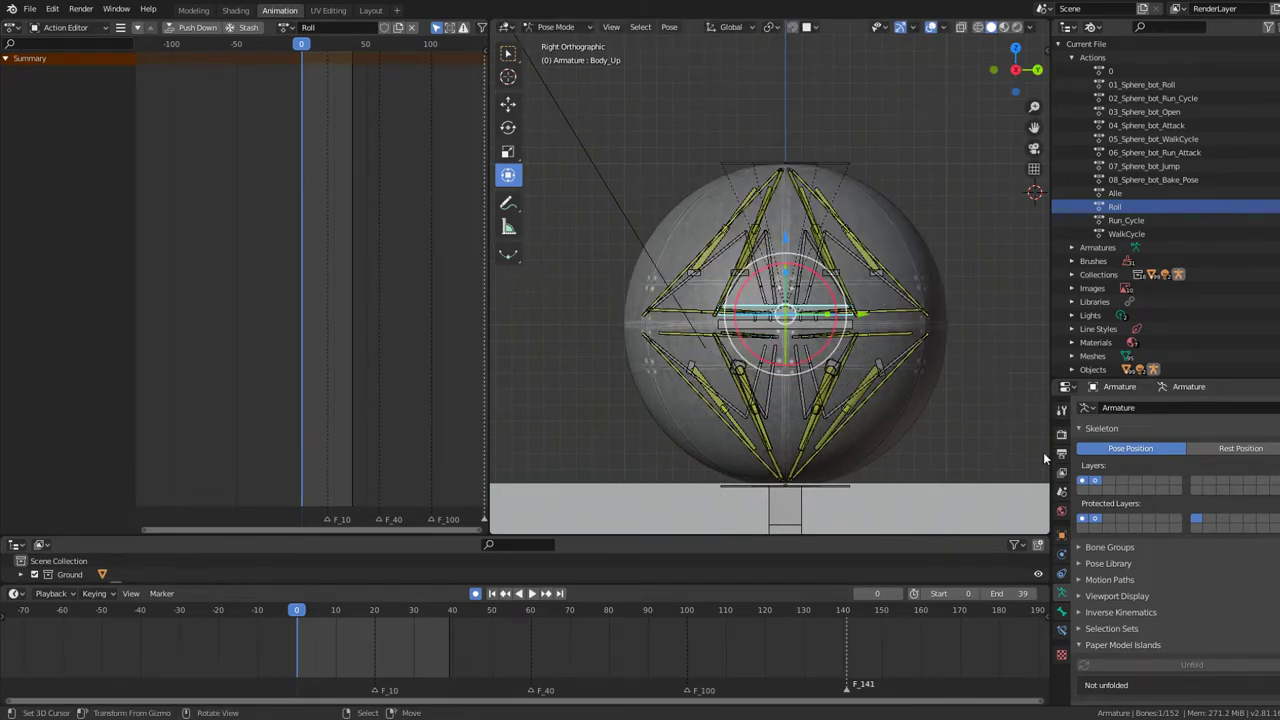
- Hide the yellow leg-bone layer and test moving and rotating Body_Up, cancelling each time
left_click(1087, 484)
scroll(917, 420, "up", 5)
key("g")
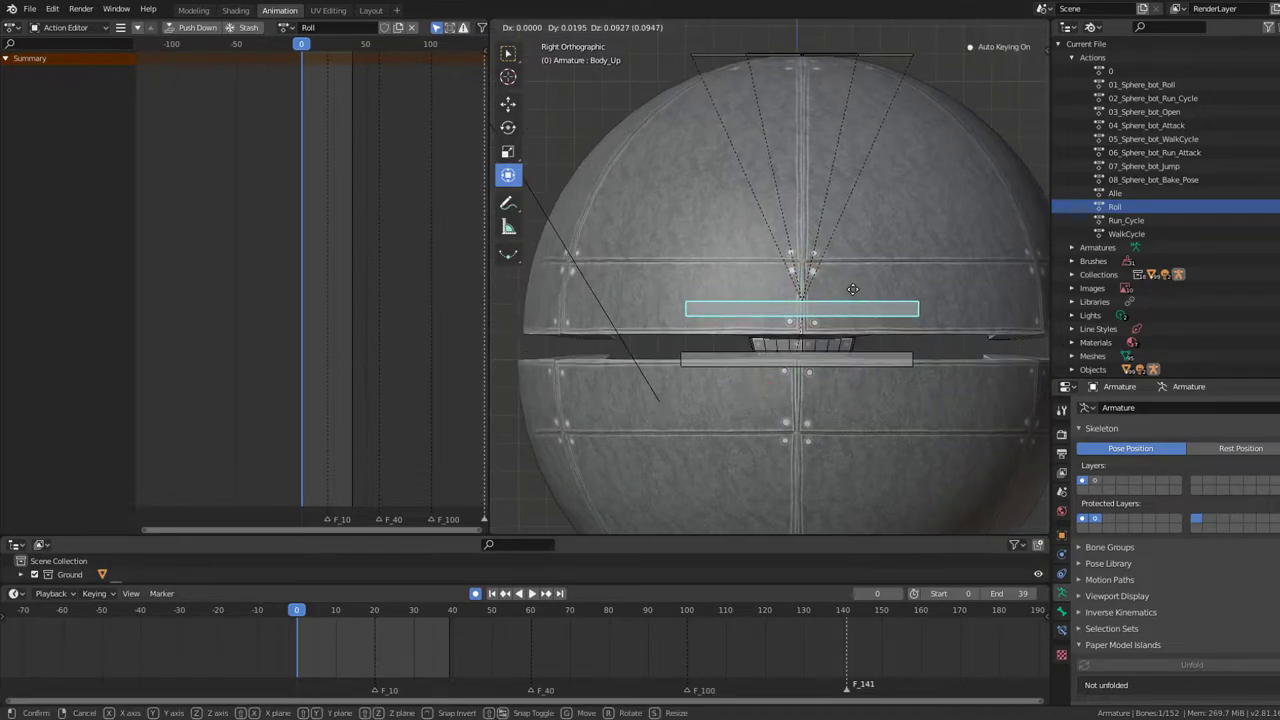
key("Escape")
left_click(863, 355)
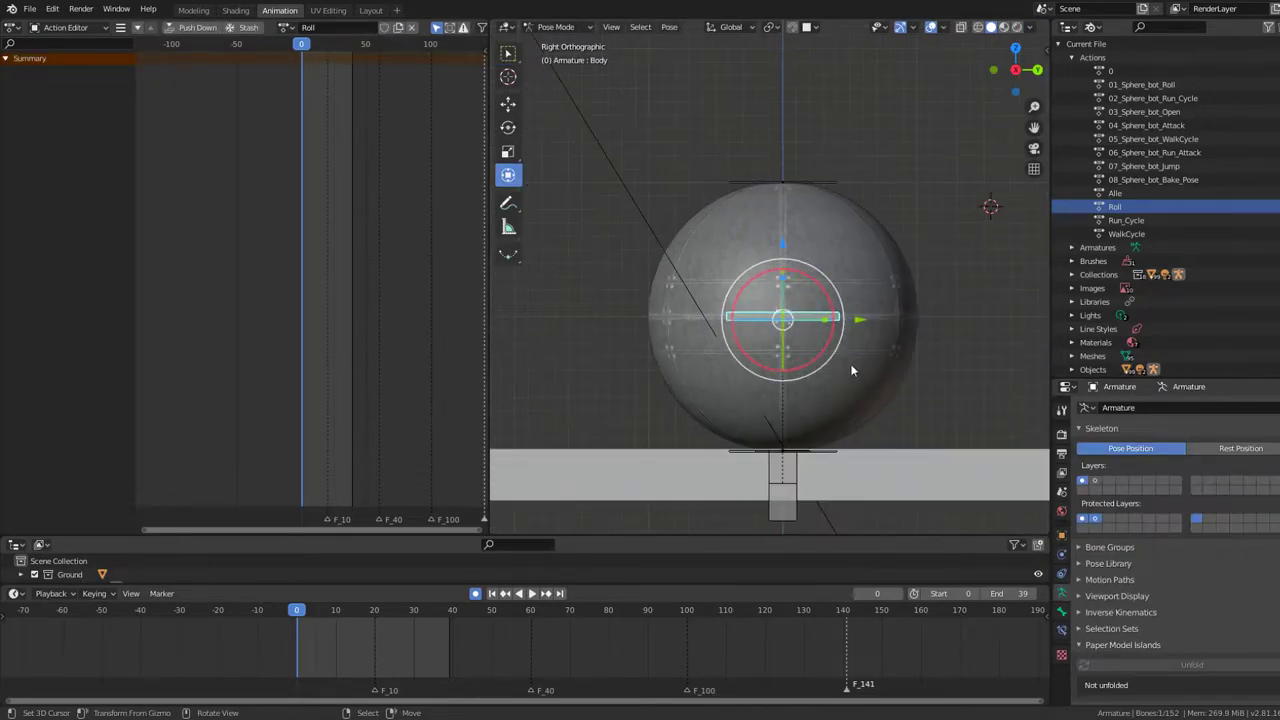
key("g")
key("Escape")
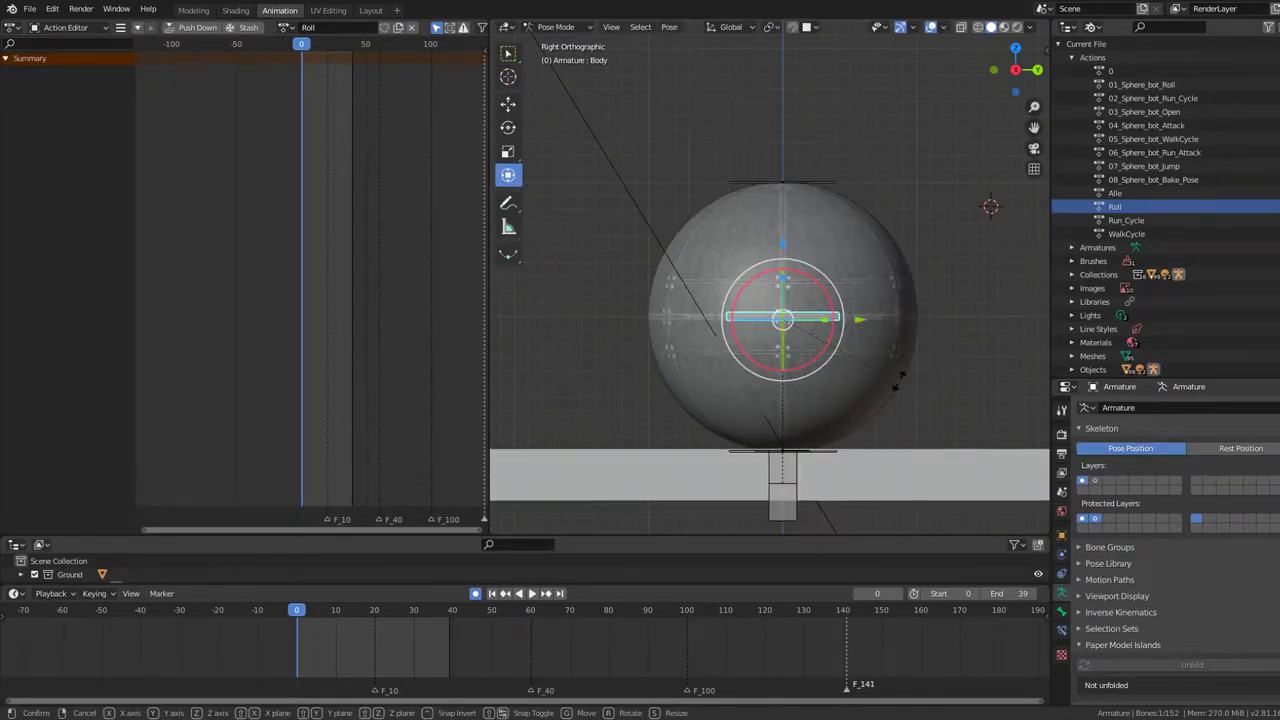
key("r")
key("Escape")
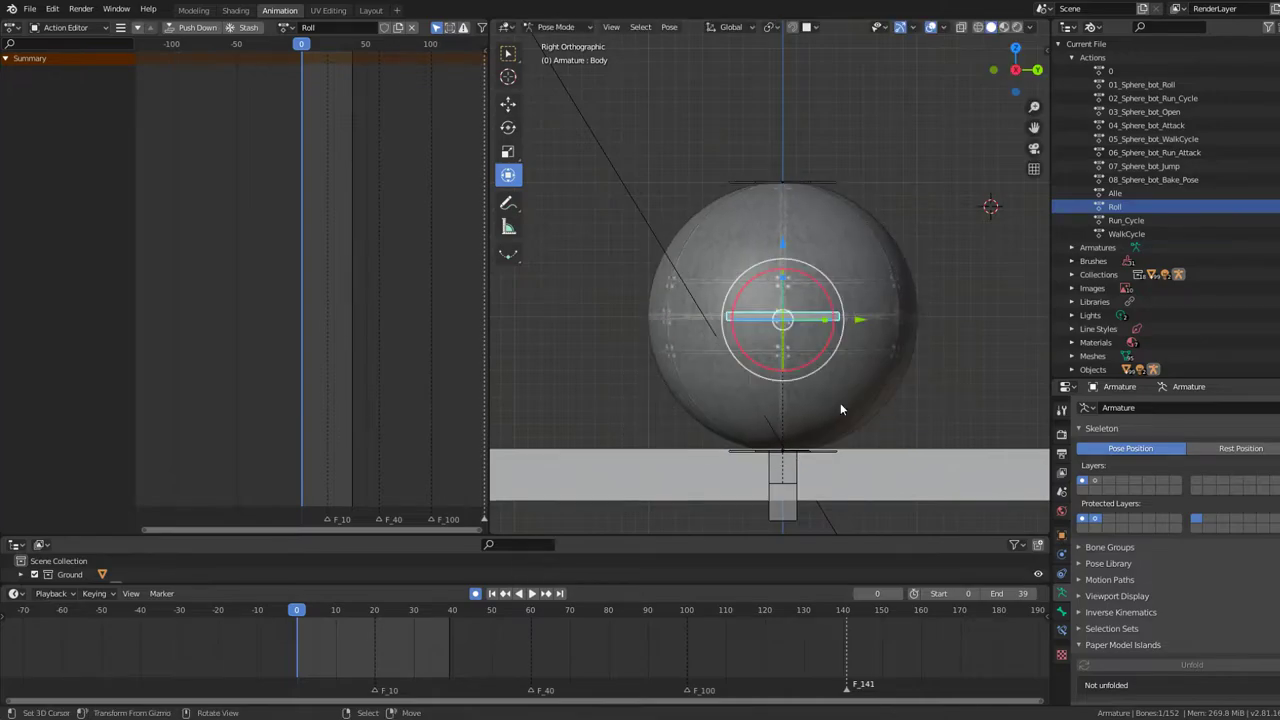
- Test-rotate the Body bone again, cancel, then reveal all hidden bones with Alt+H
left_click(826, 457)
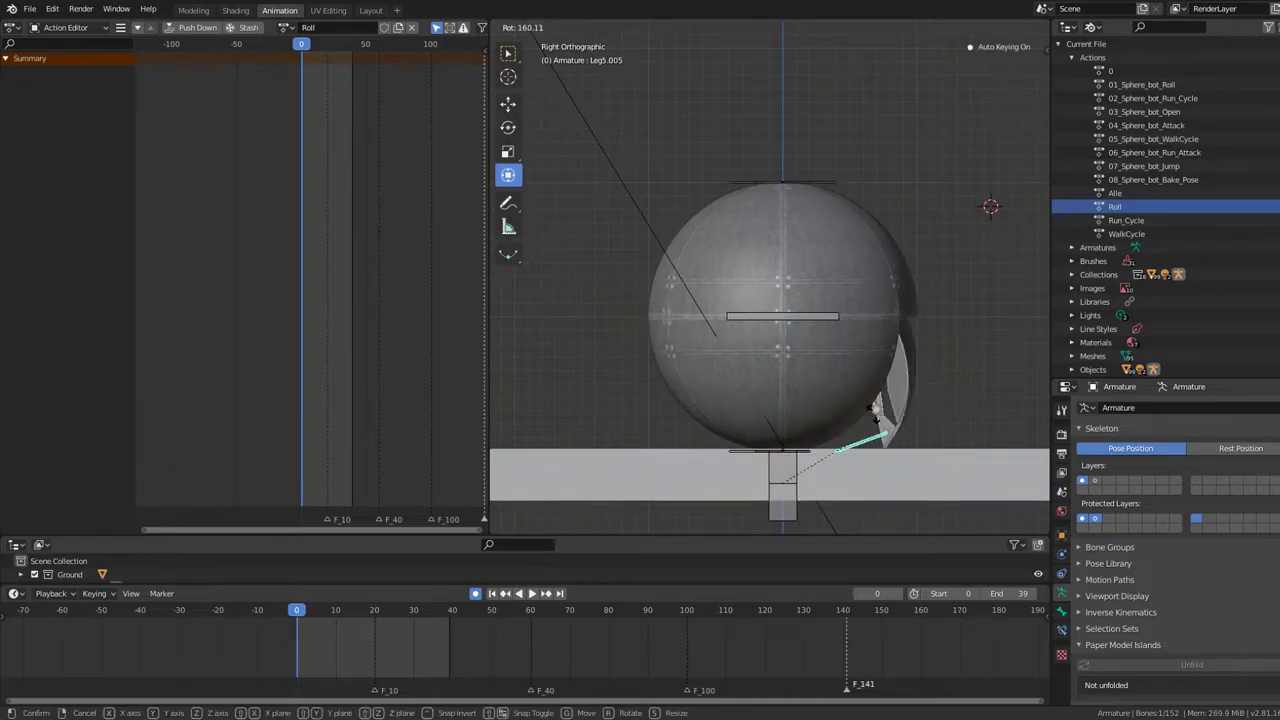
left_click(825, 335)
left_click(825, 316)
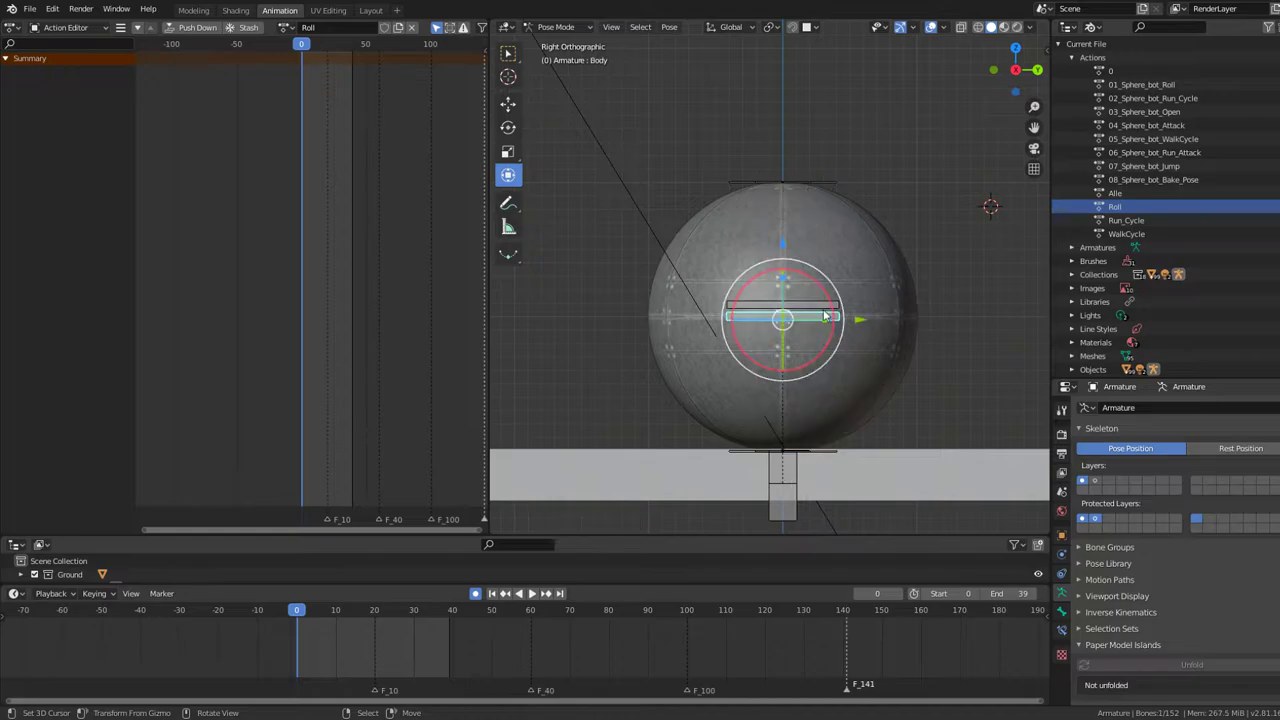
key("r")
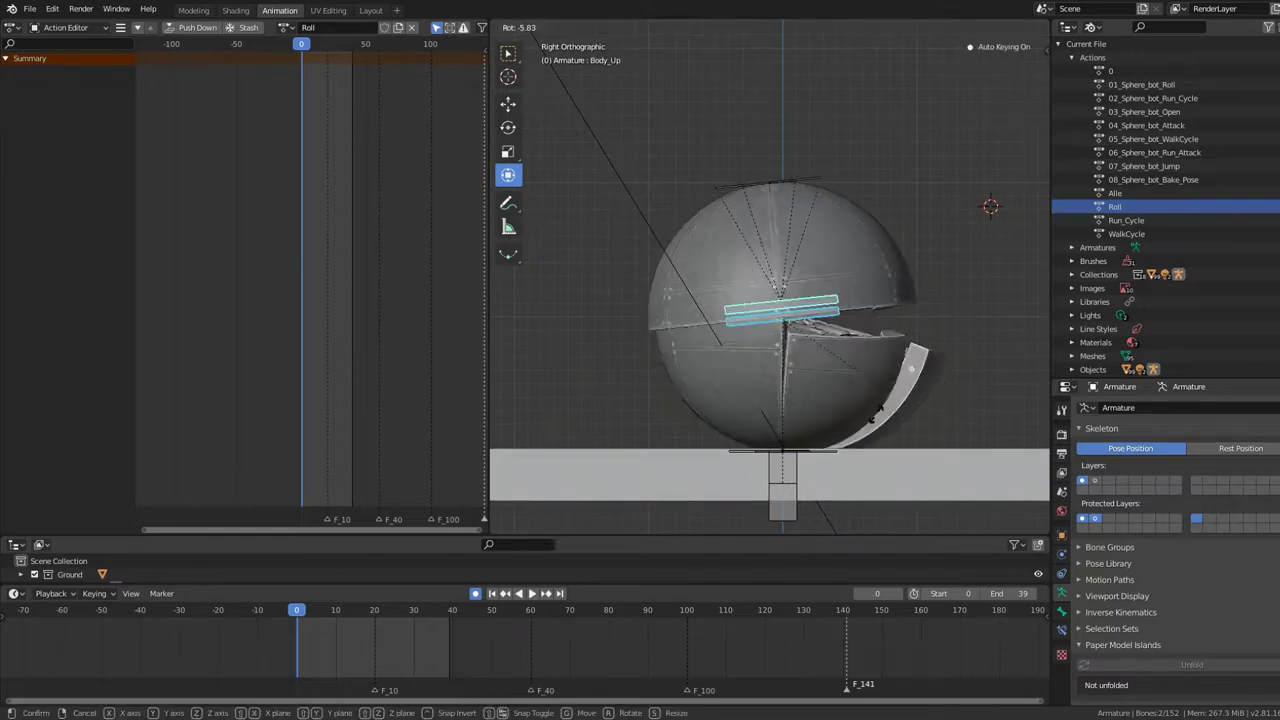
key("Escape")
middle_click_drag(837, 457, 818, 325)
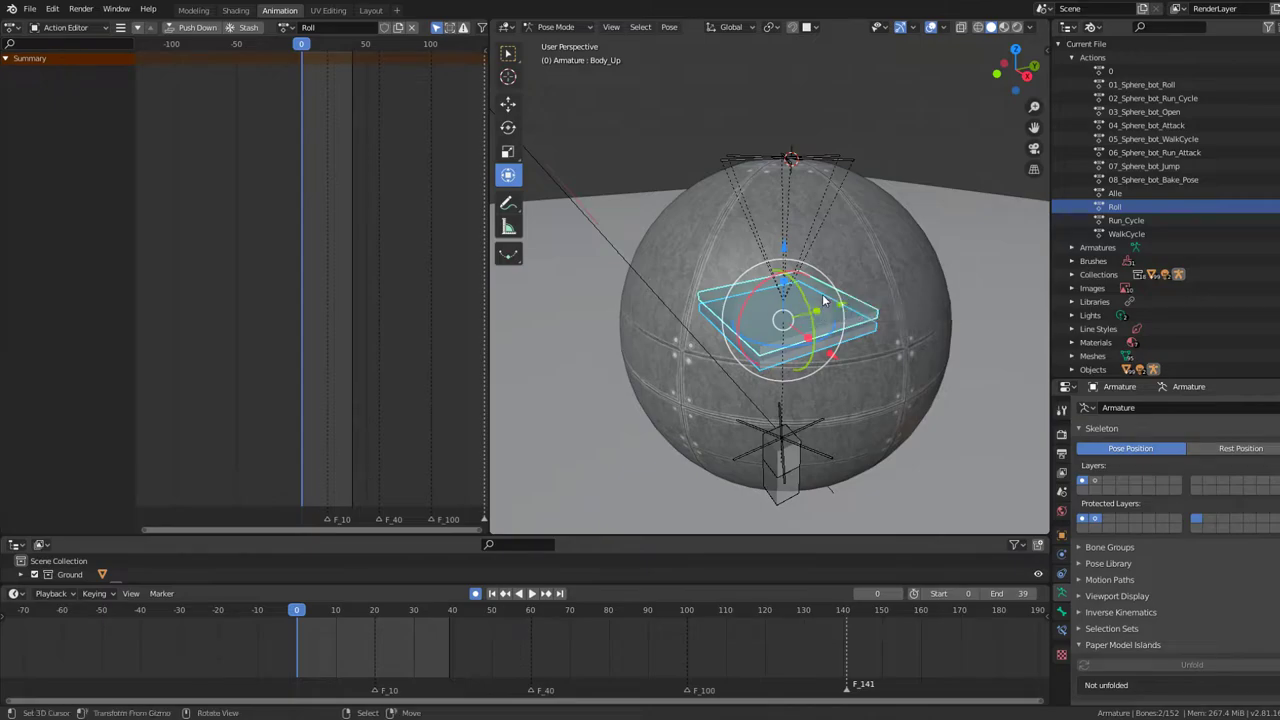
key("alt+h")
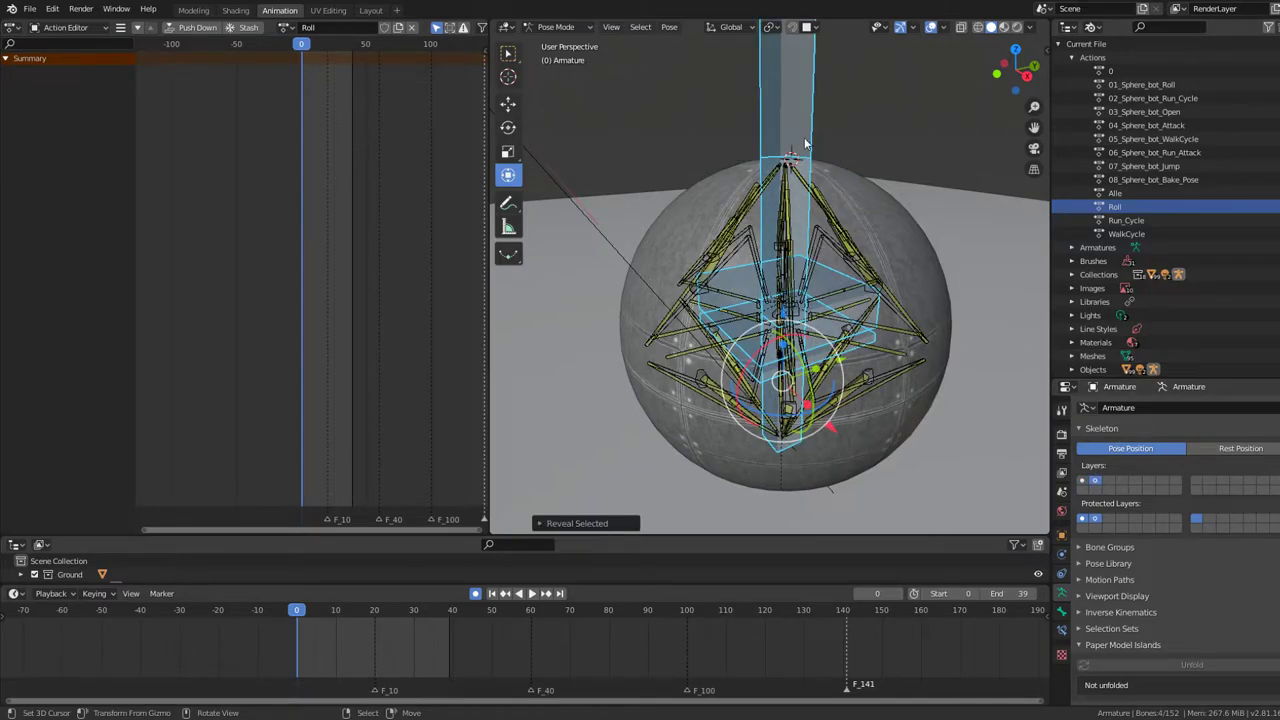
- Advance to frame 13, test-rotate the long bone and cancel, then select the Body_Down bone
key("space")
key("space")
key("r")
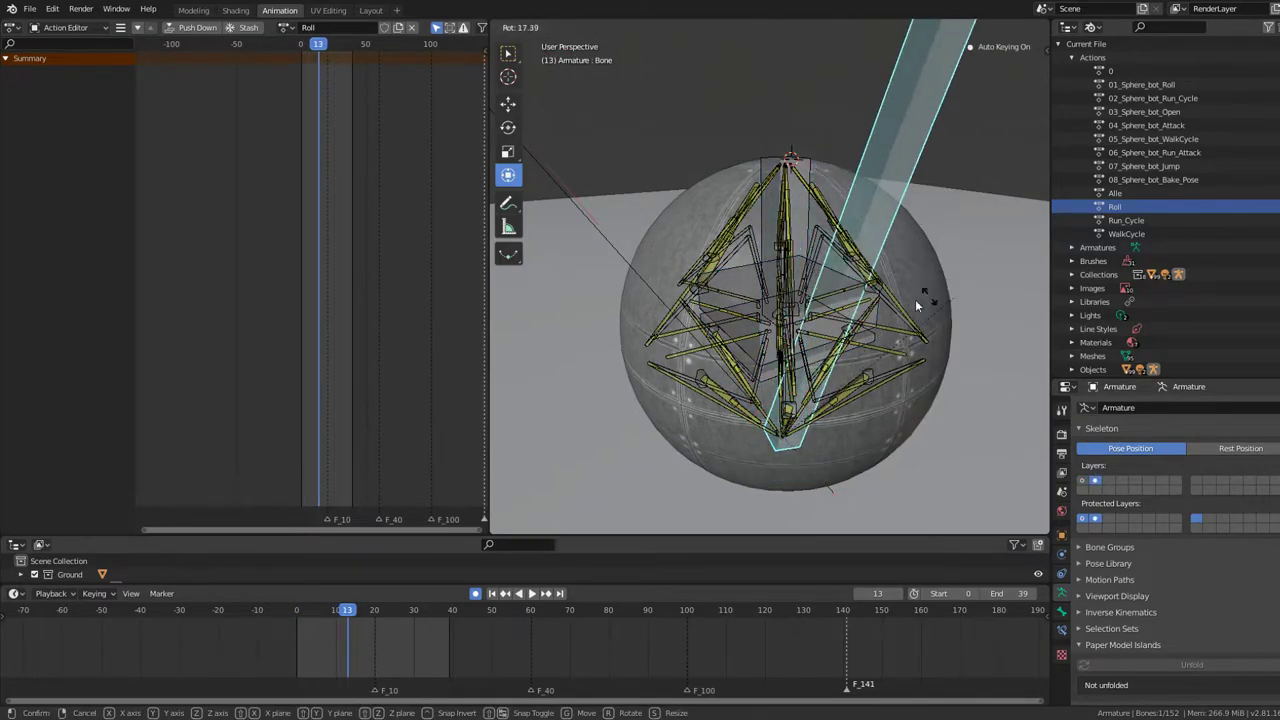
right_click(915, 299)
left_click(878, 319)
left_click_drag(878, 319, 880, 338)
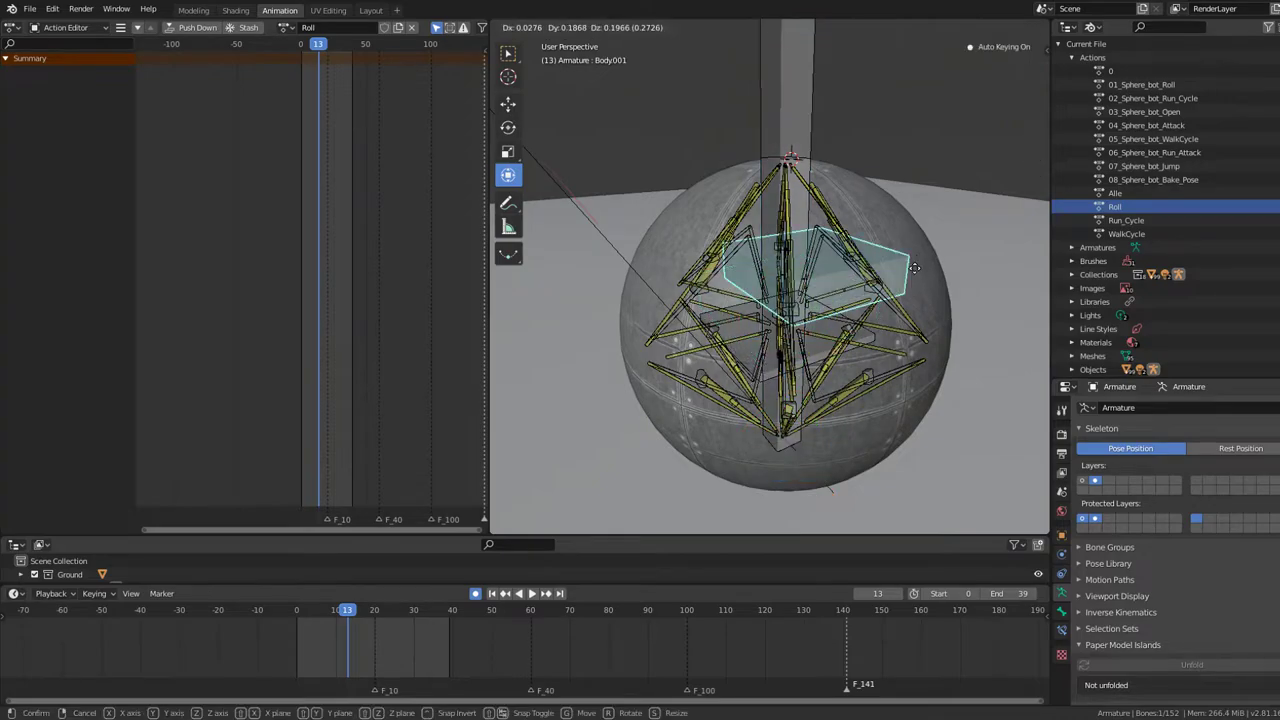
left_click(880, 338)
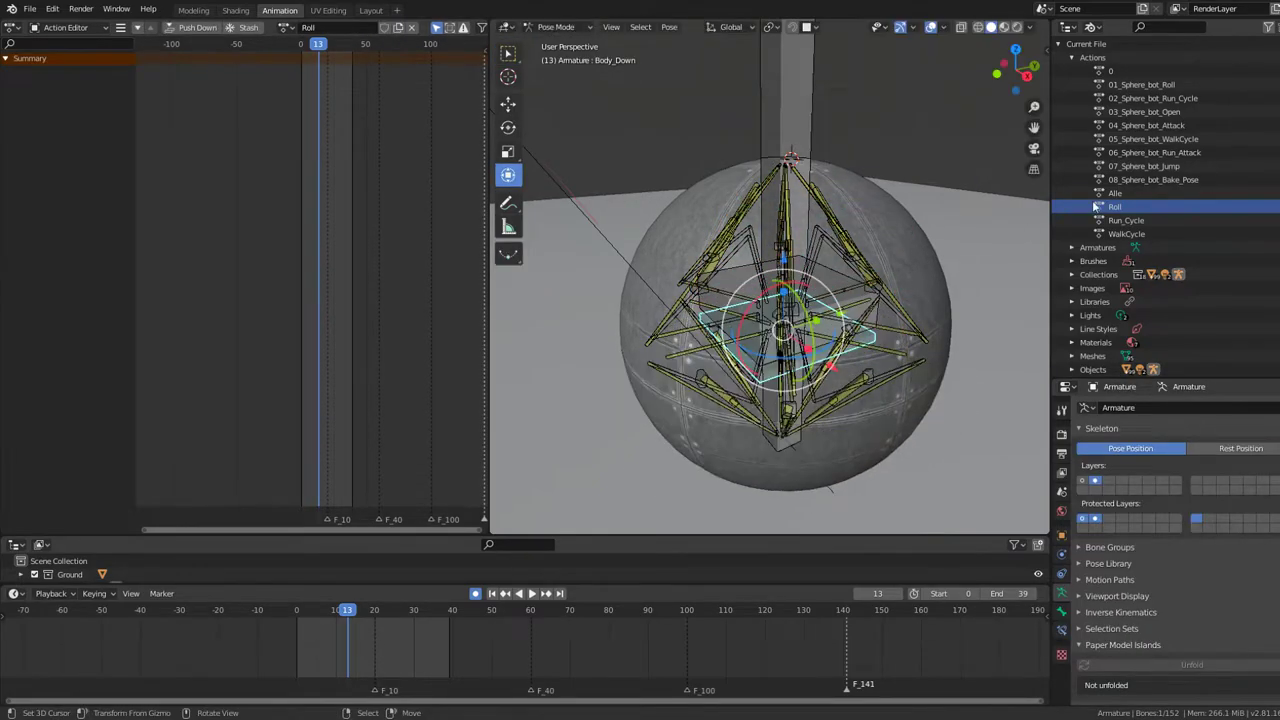
- From the right-side view, move Body_Down to a different bone layer
scroll(1080, 207, "down", 3)
scroll(737, 285, "down", 2)
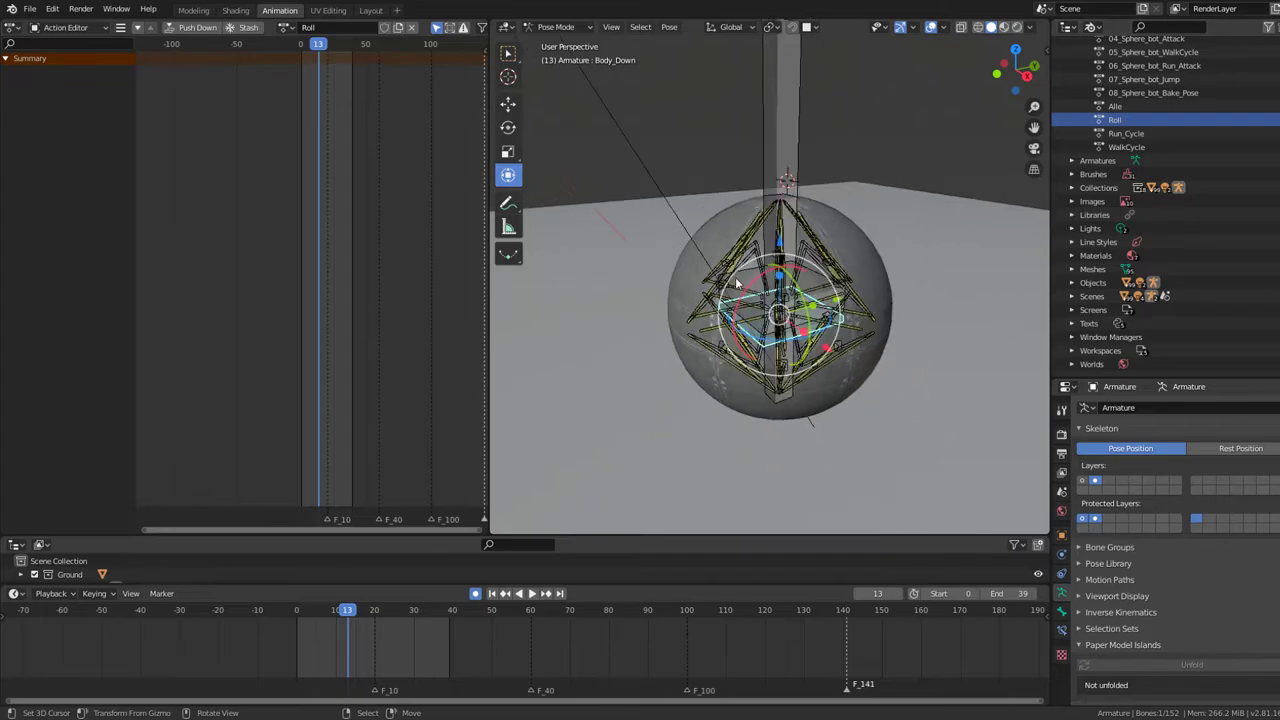
key("KP_3")
key("g")
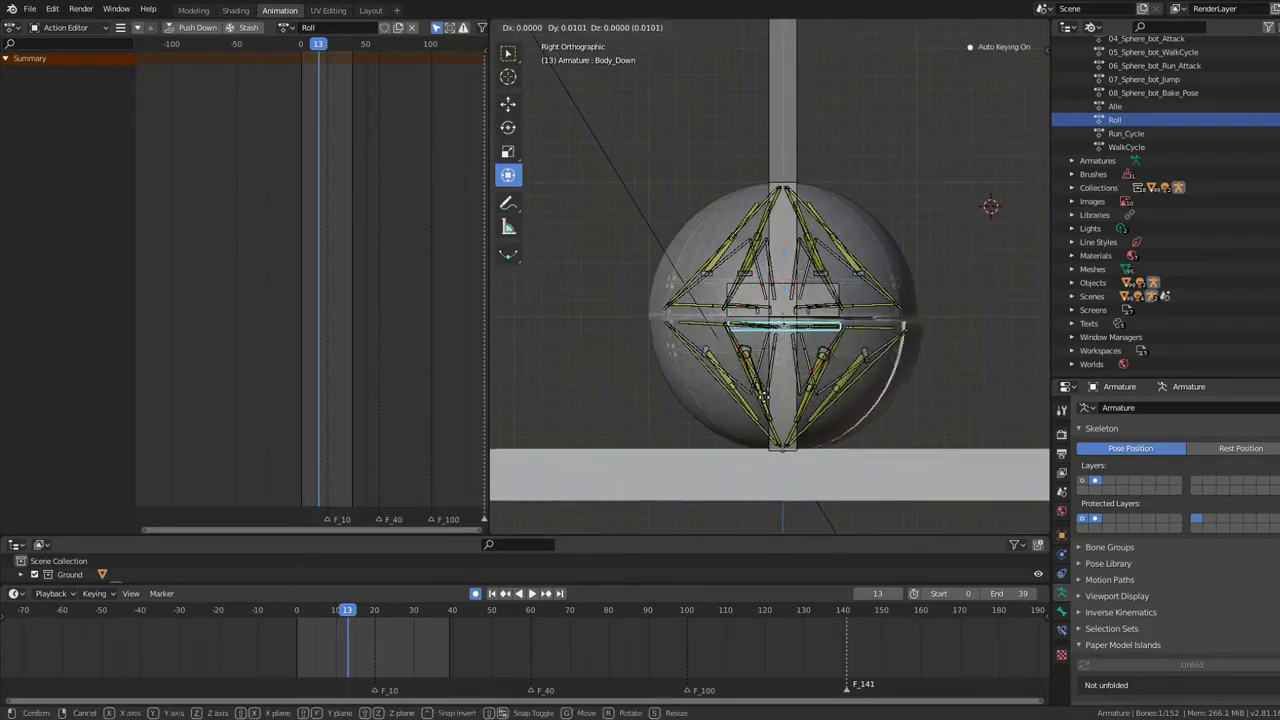
right_click(783, 330)
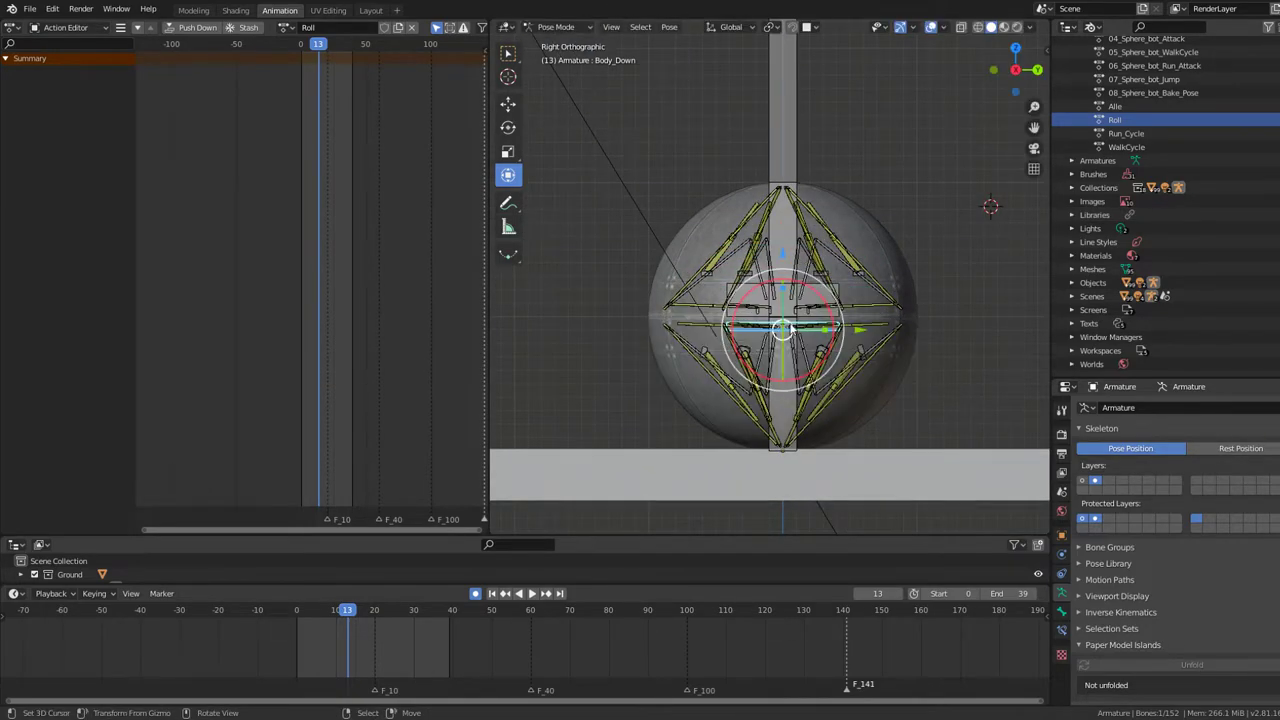
key("m")
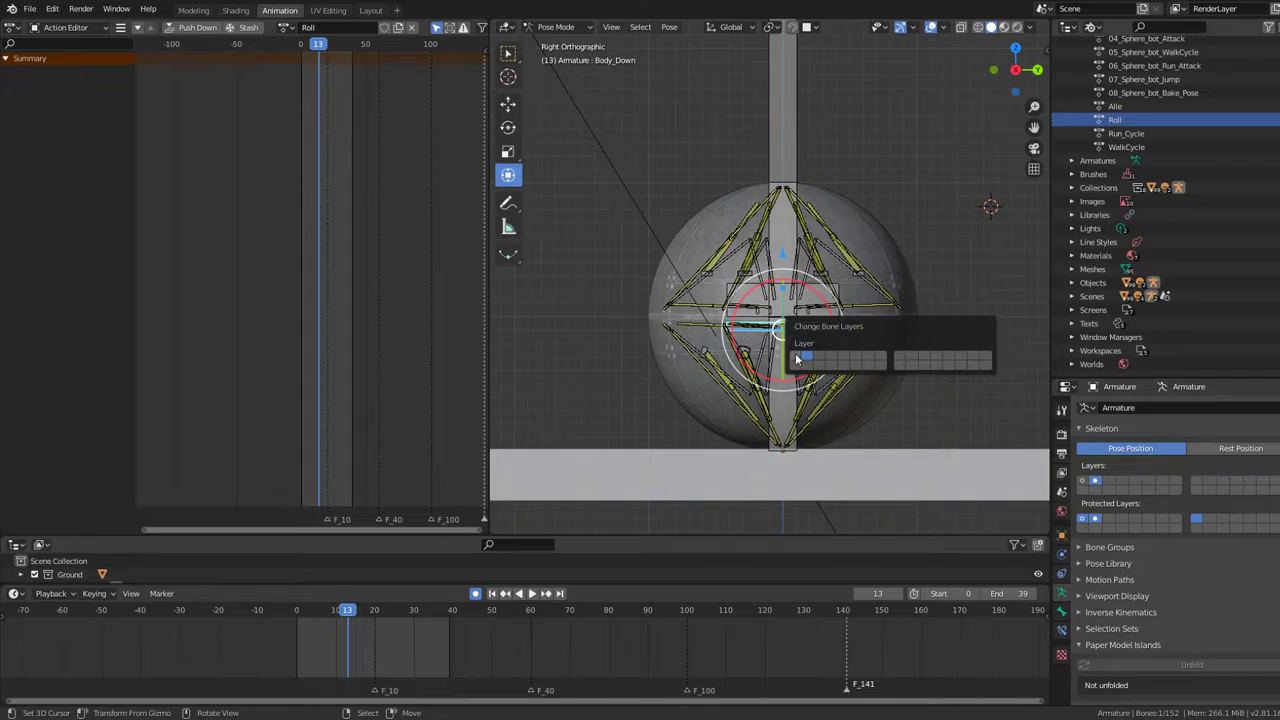
left_click(808, 358)
- Select one of the sphere's shell pieces
scroll(809, 313, "up", 2)
left_click(840, 296)
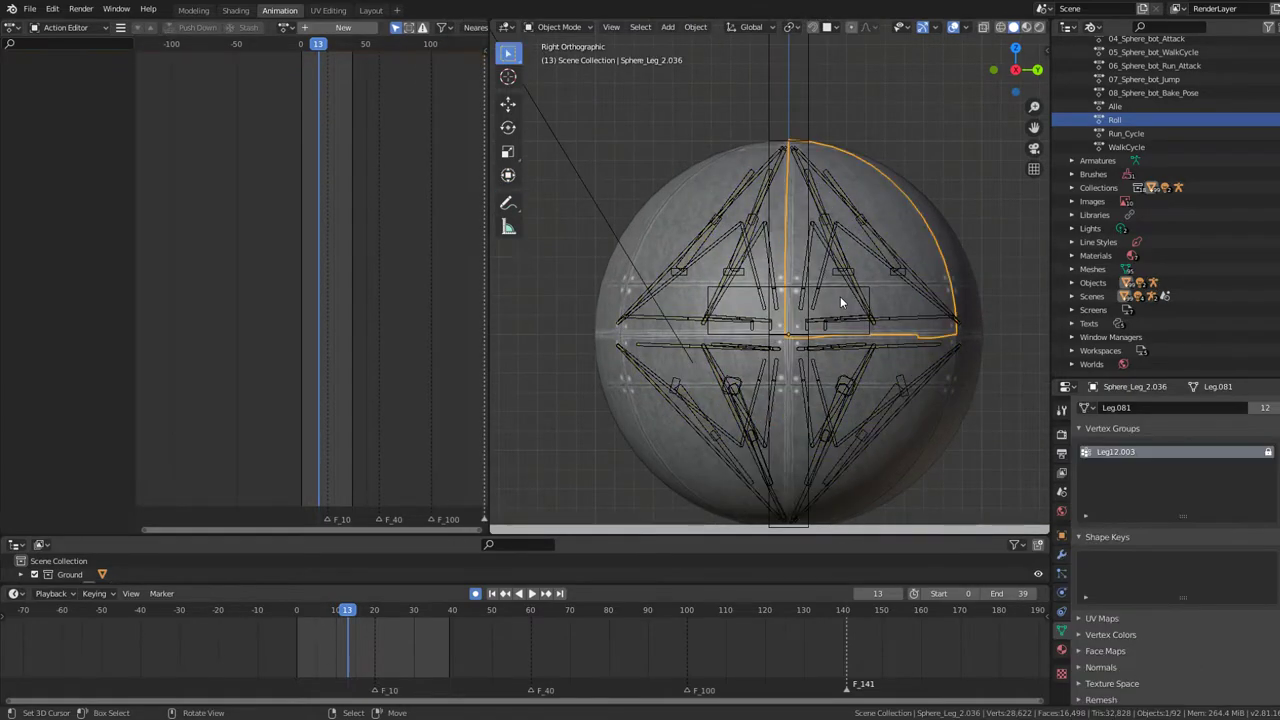
scroll(840, 296, "up", 1)
scroll(790, 249, "down", 3)
- Select the tall bone above the sphere and hide the leg bones' armature layer
left_click(794, 236)
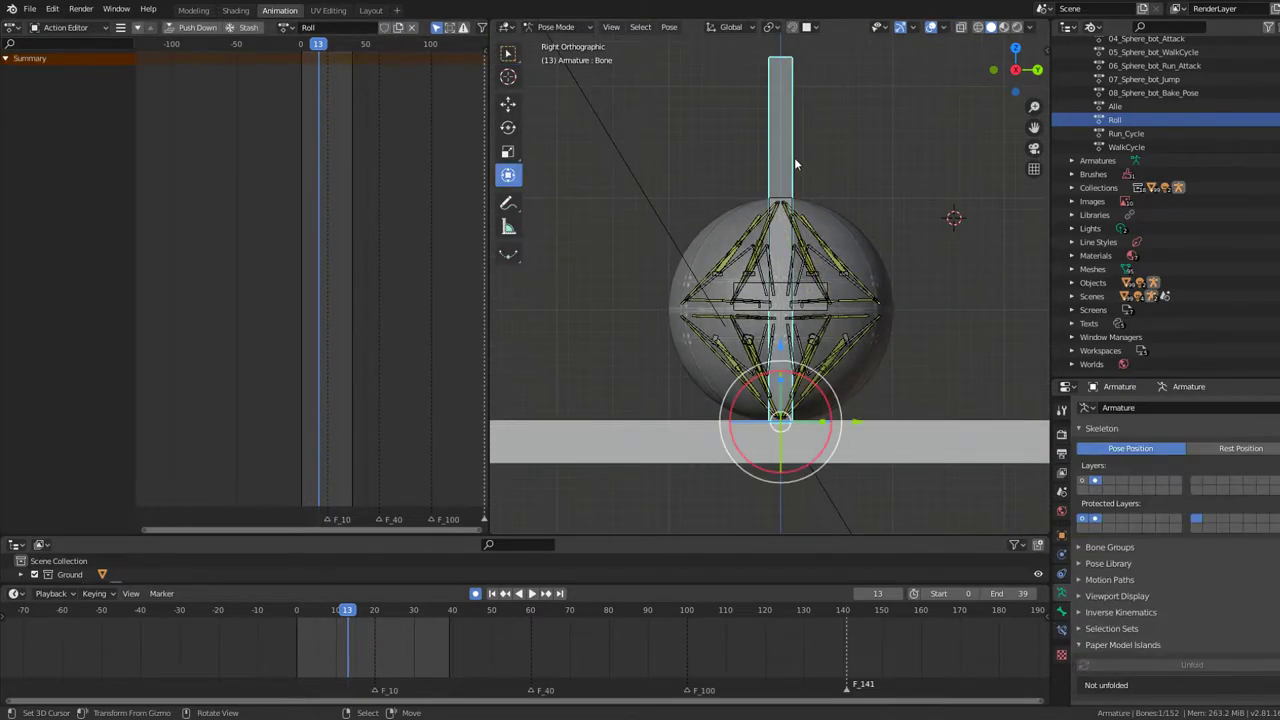
key("g")
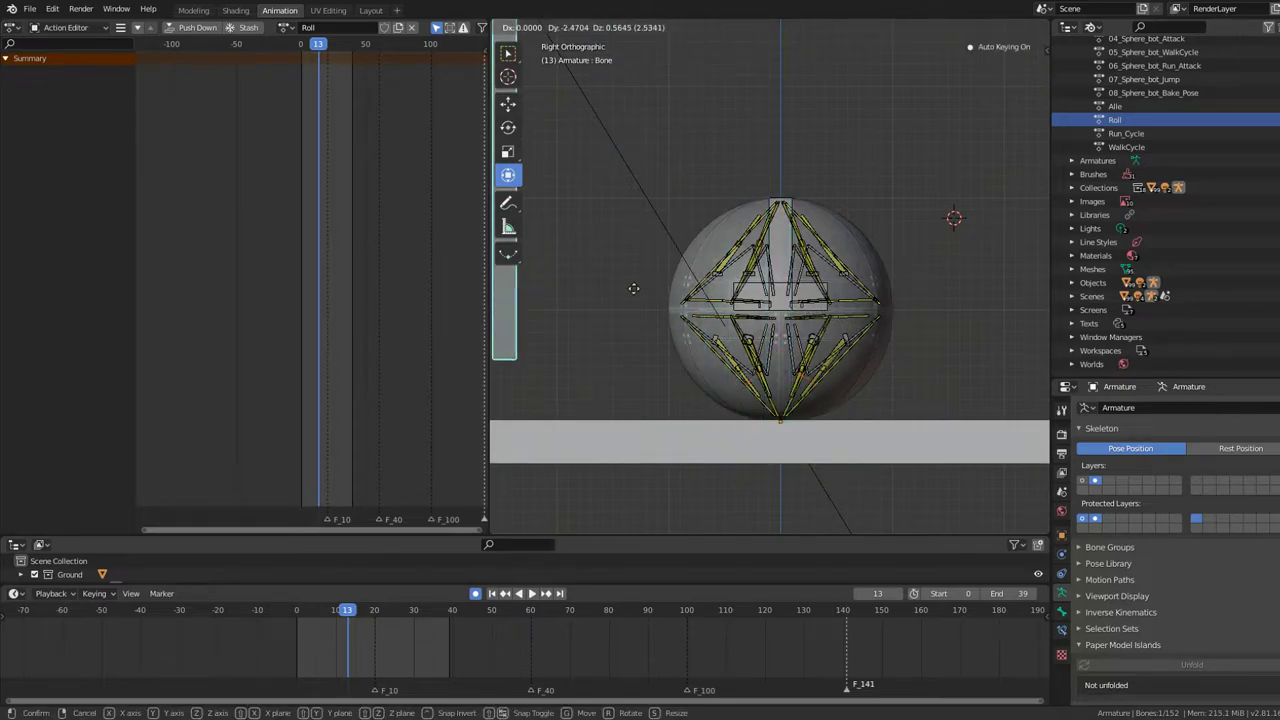
key("Escape")
left_click(1084, 482)
scroll(790, 301, "up", 2)
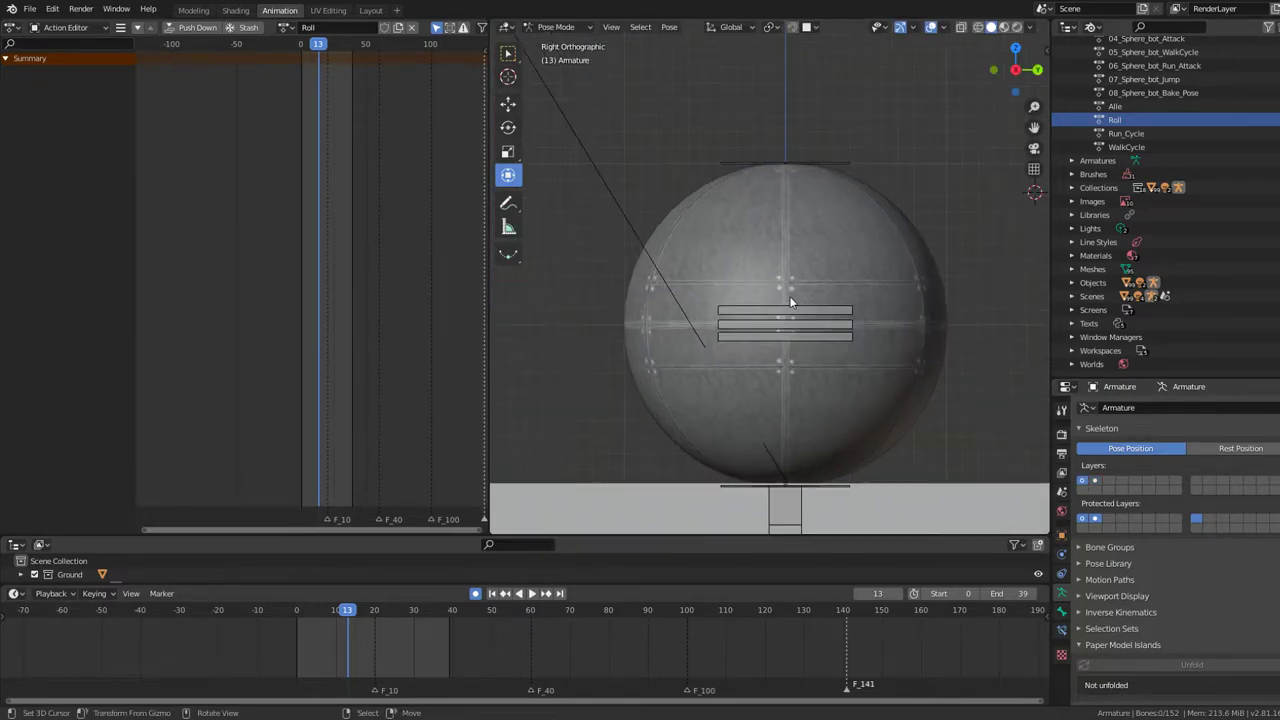
- Test opening the sphere by moving and tilting Body_Up and Body_Down, cancelling each try
key("g")
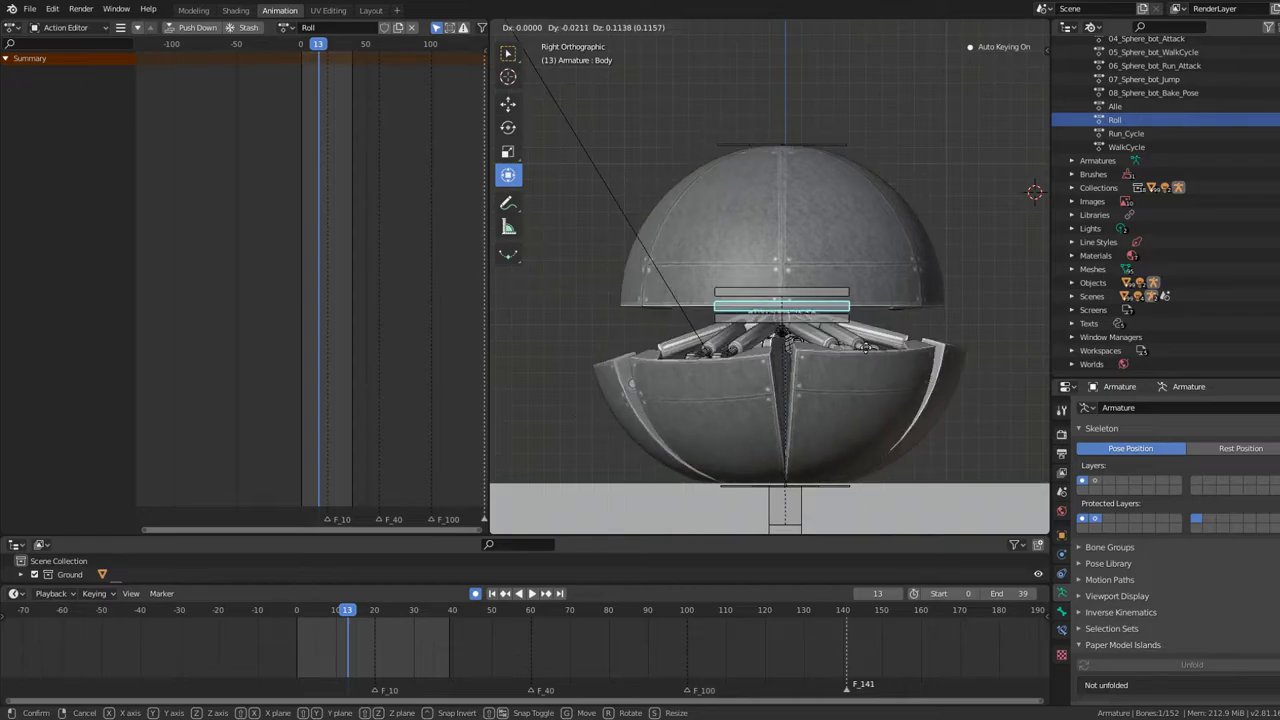
key("Escape")
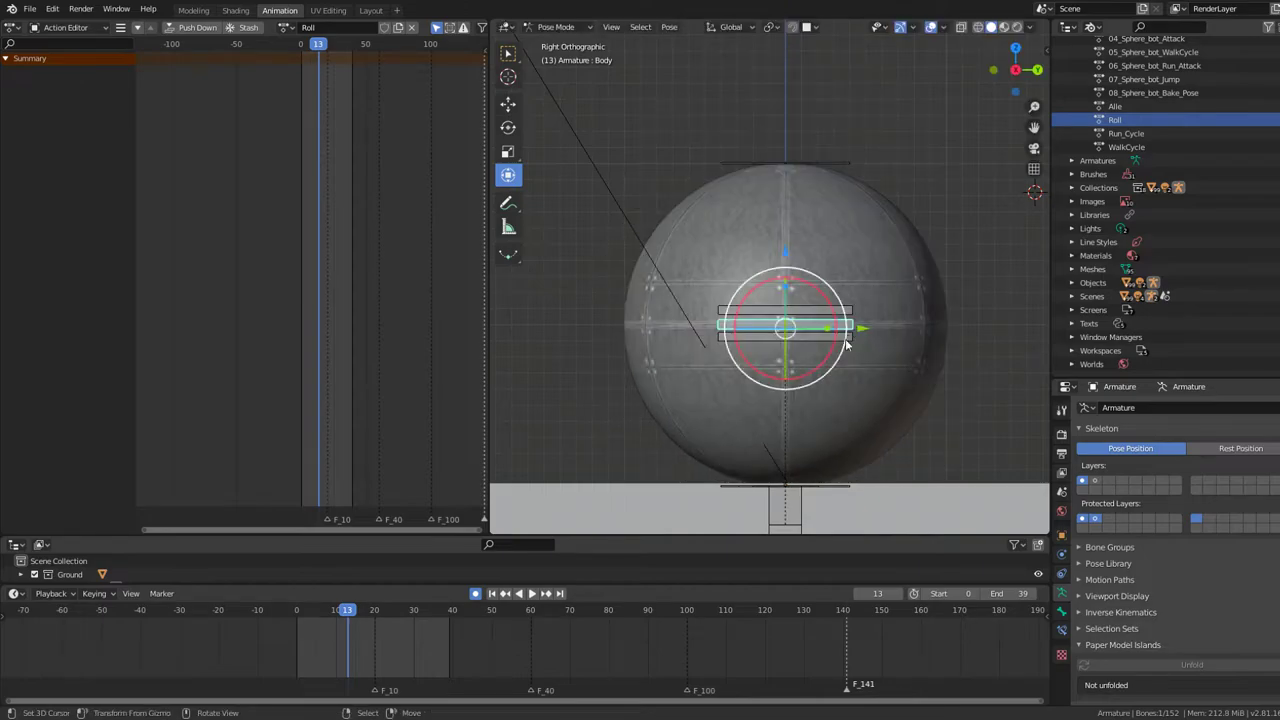
left_click(845, 337, "shift")
key("g")
key("Escape")
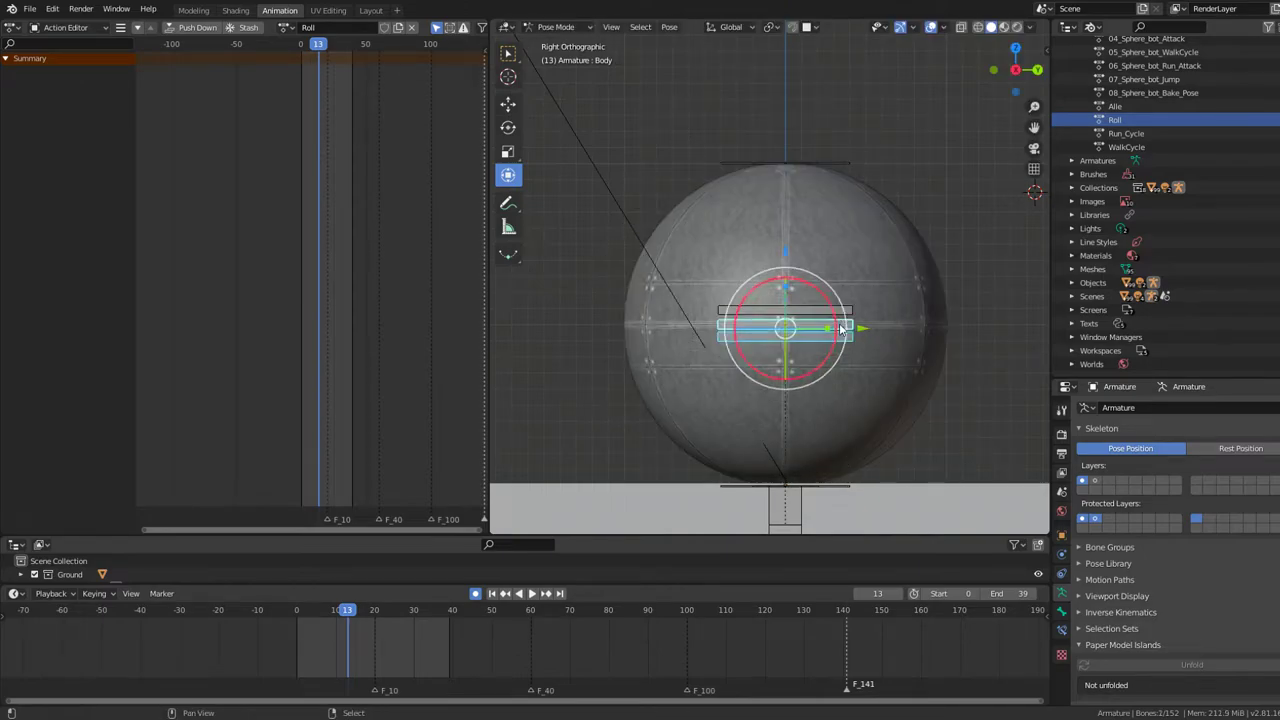
key("g")
key("Escape")
key("r")
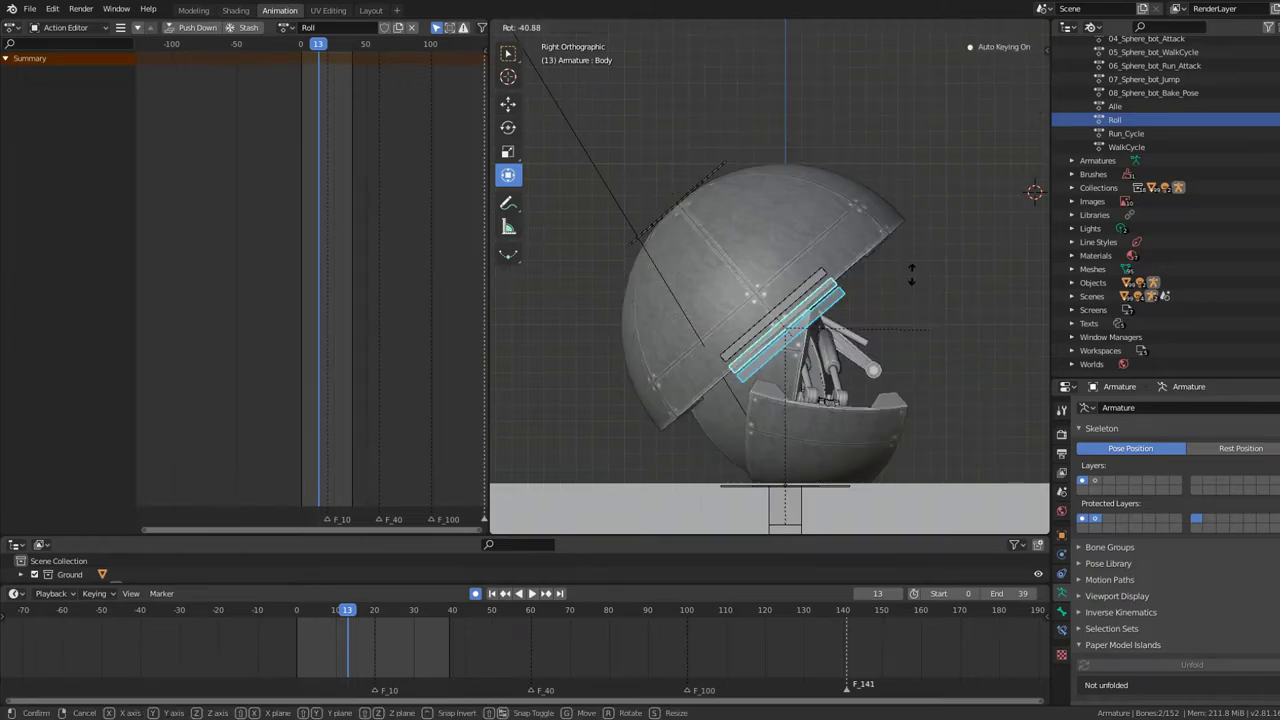
key("Escape")
left_click(830, 316)
key("g")
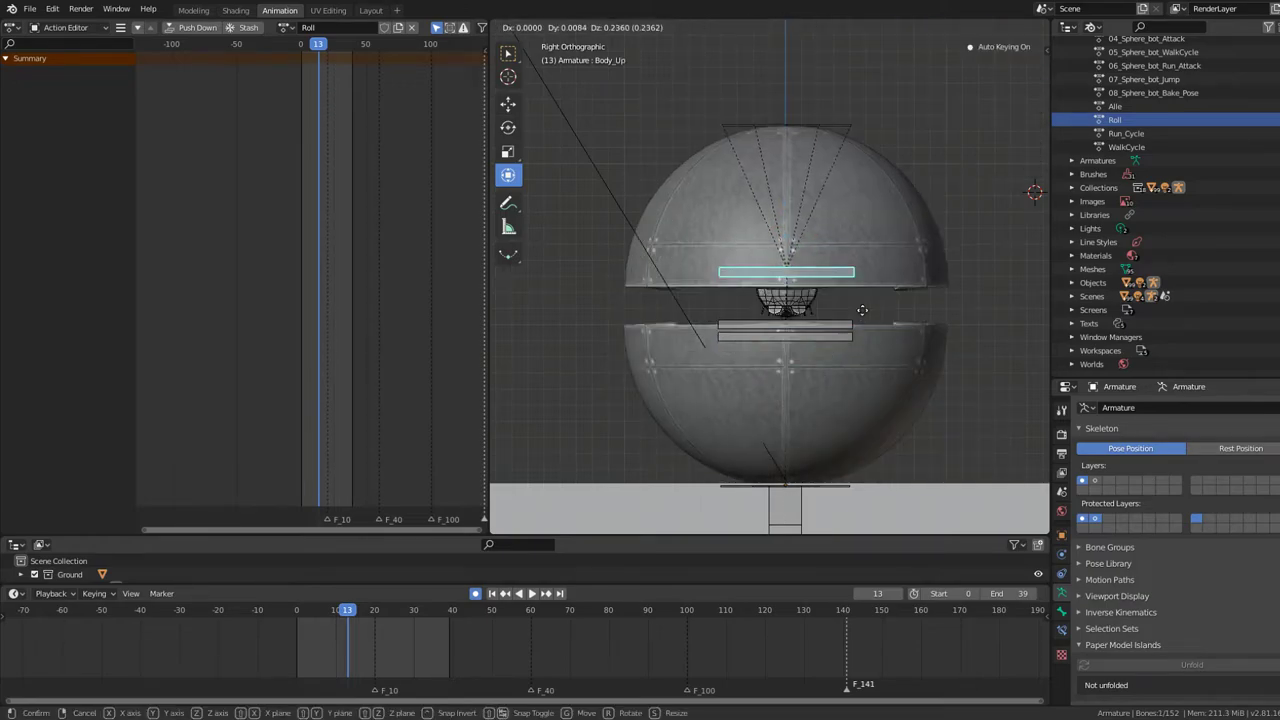
key("Escape")
- Orbit to perspective, select the root_2.001 bone in Pose Mode and test-rotate the rig
middle_click_drag(850, 492, 870, 410)
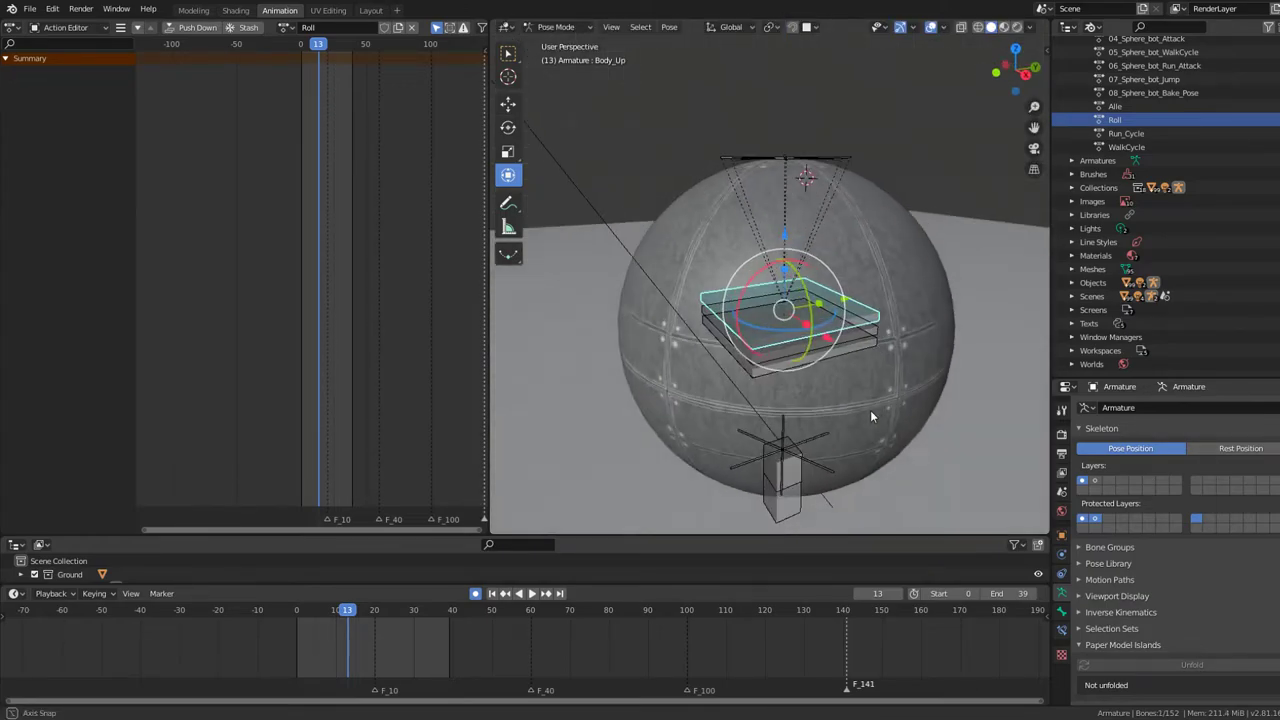
left_click(830, 466)
left_click(786, 467)
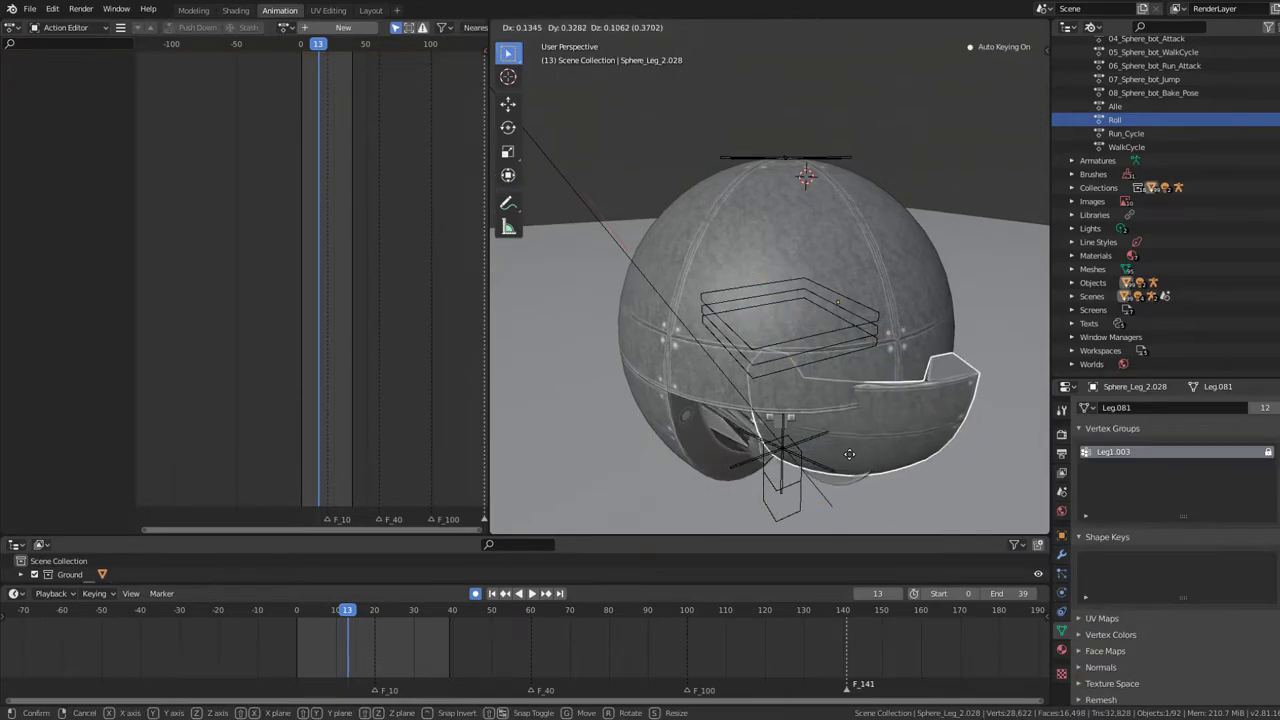
scroll(792, 482, "down", 2)
key("alt+z")
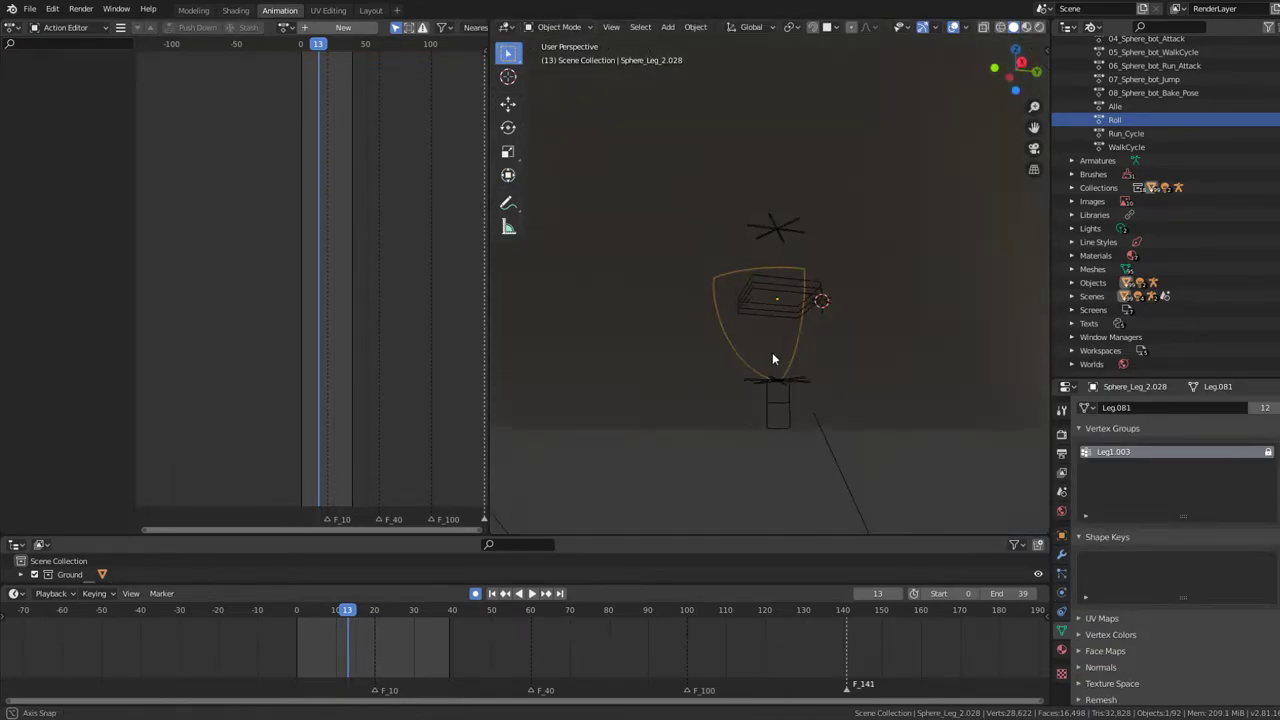
left_click(779, 411)
key("ctrl+Tab")
key("alt+z")
key("alt+z")
left_click_drag(779, 411, 798, 451)
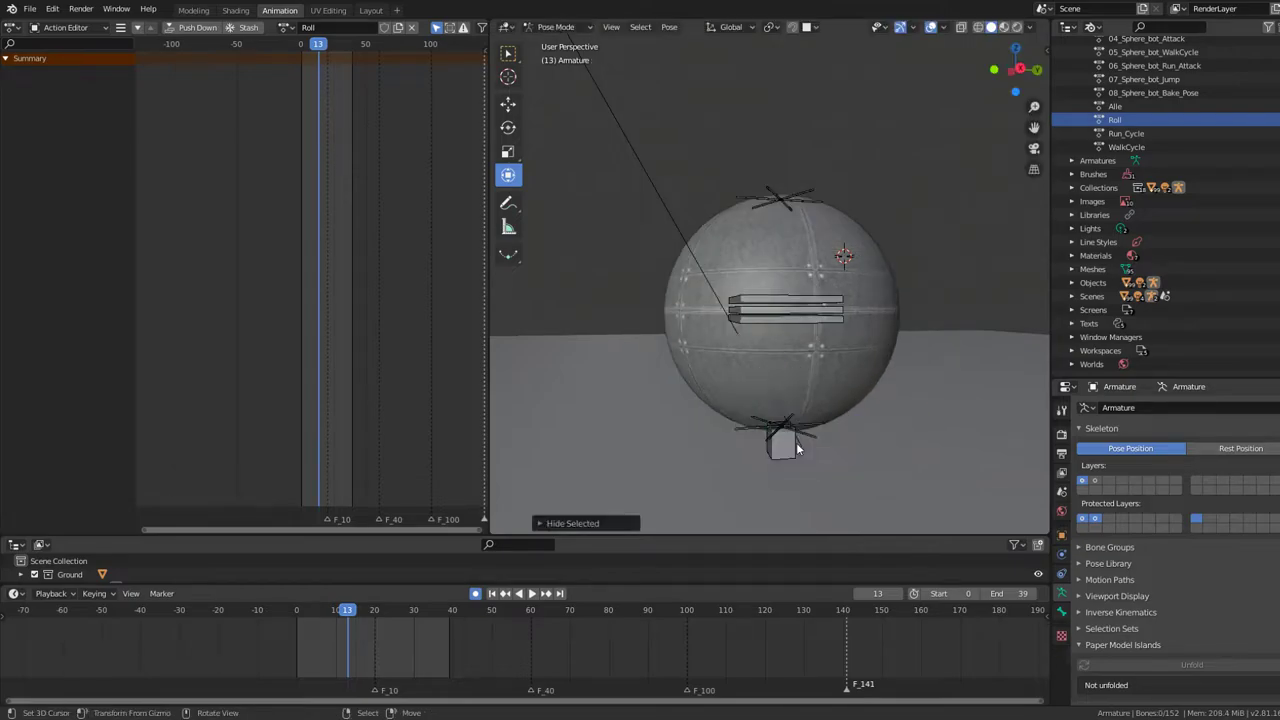
left_click(797, 448)
key("g")
key("Escape")
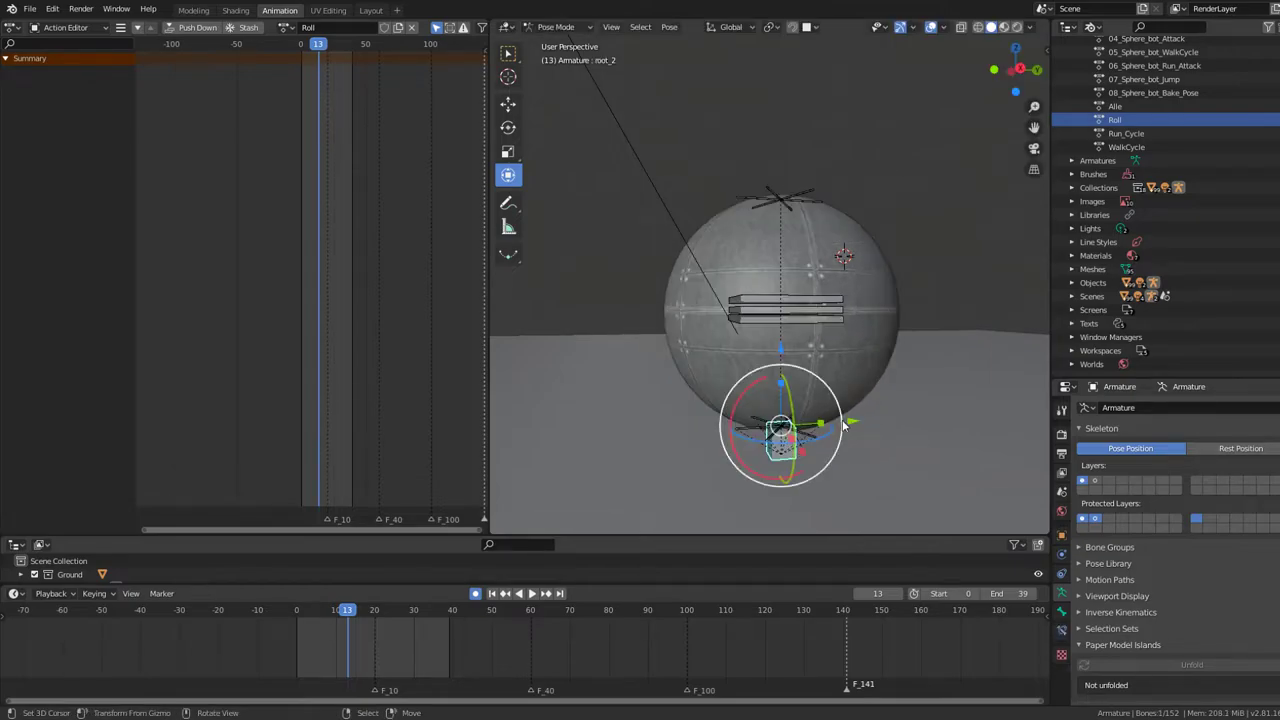
key("g")
key("Escape")
key("h")
left_click(806, 439)
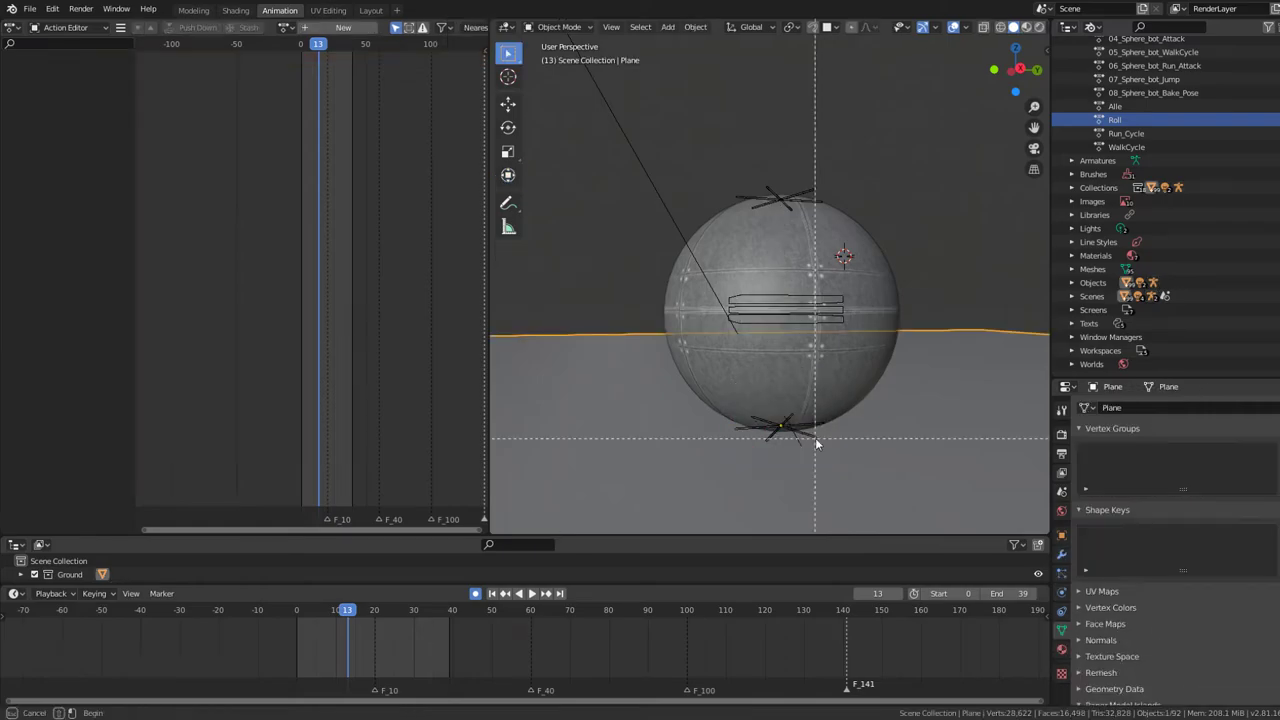
left_click(816, 440)
left_click_drag(843, 457, 684, 392)
key("b")
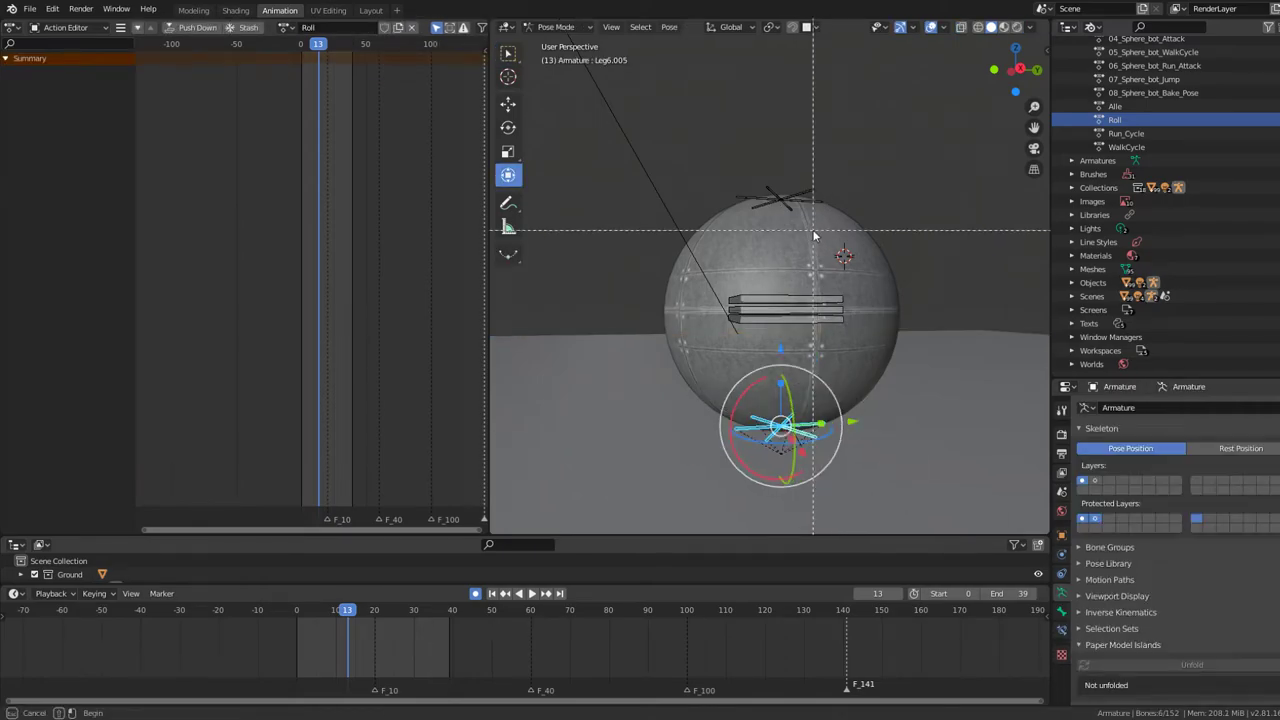
left_click_drag(819, 241, 721, 159)
key("r")
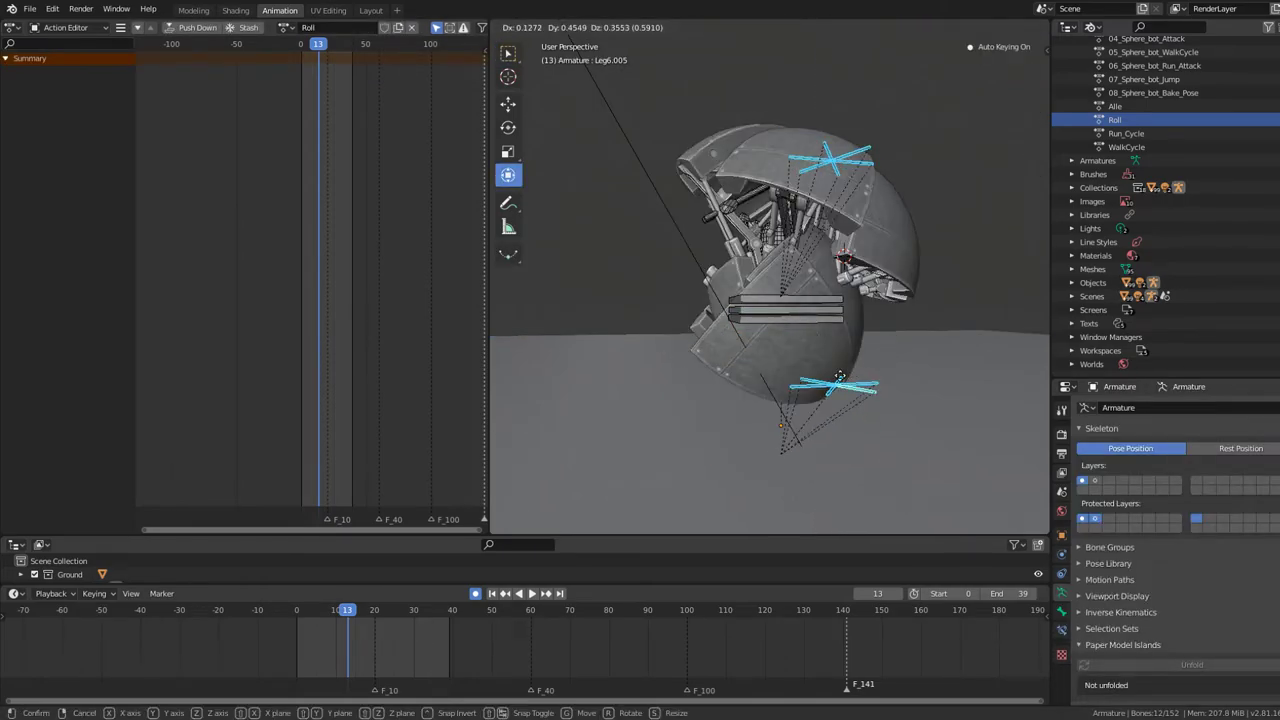
key("Escape")
key("KP_1")
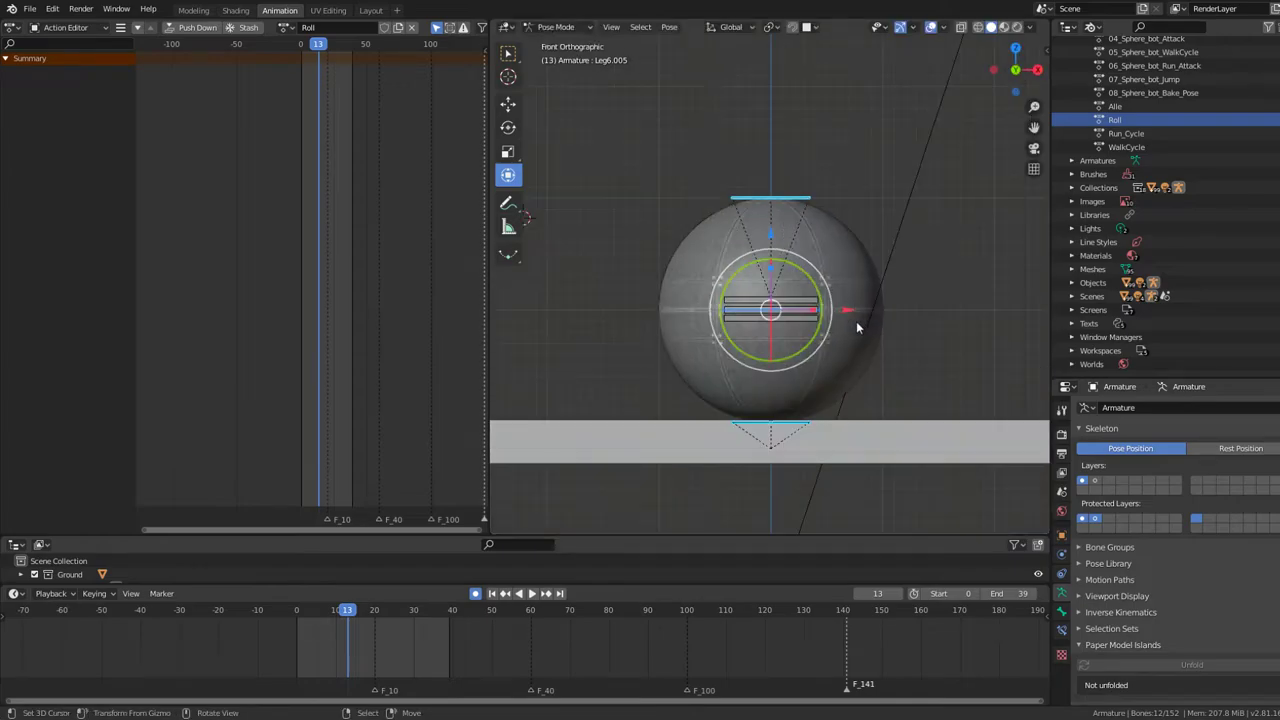
scroll(859, 326, "up", 1)
left_click(815, 318)
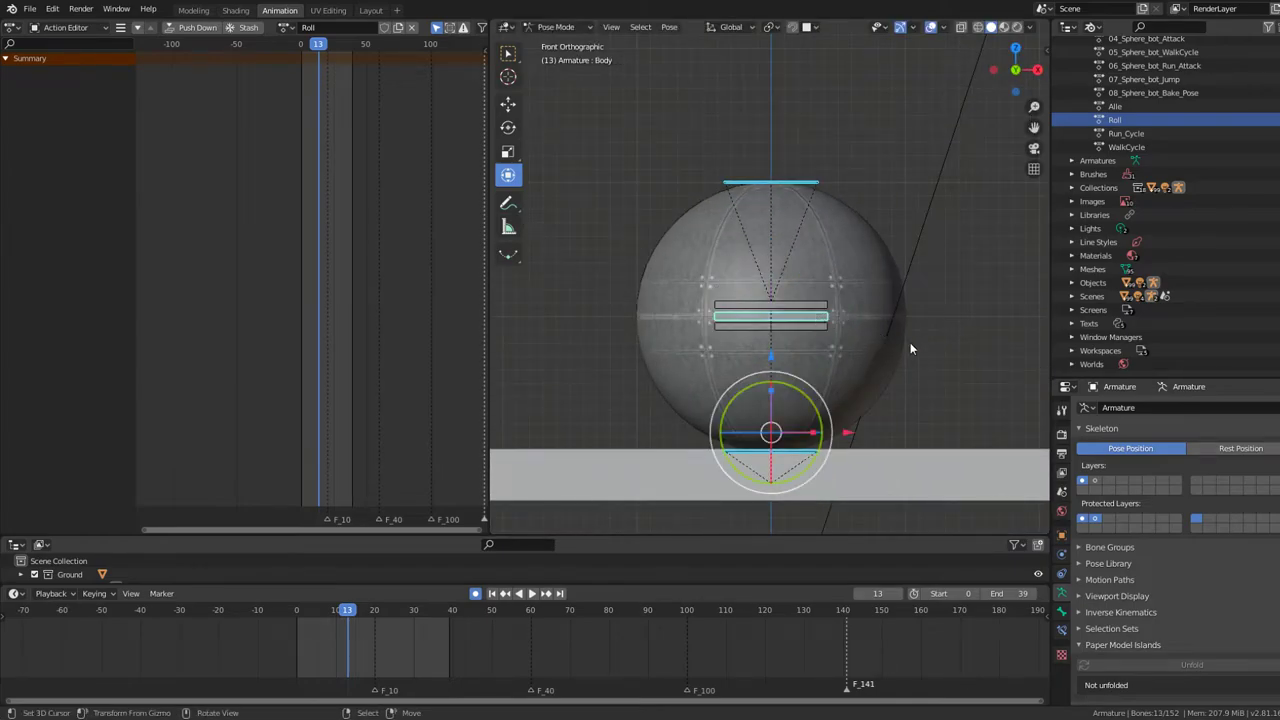
key("g")
key("r")
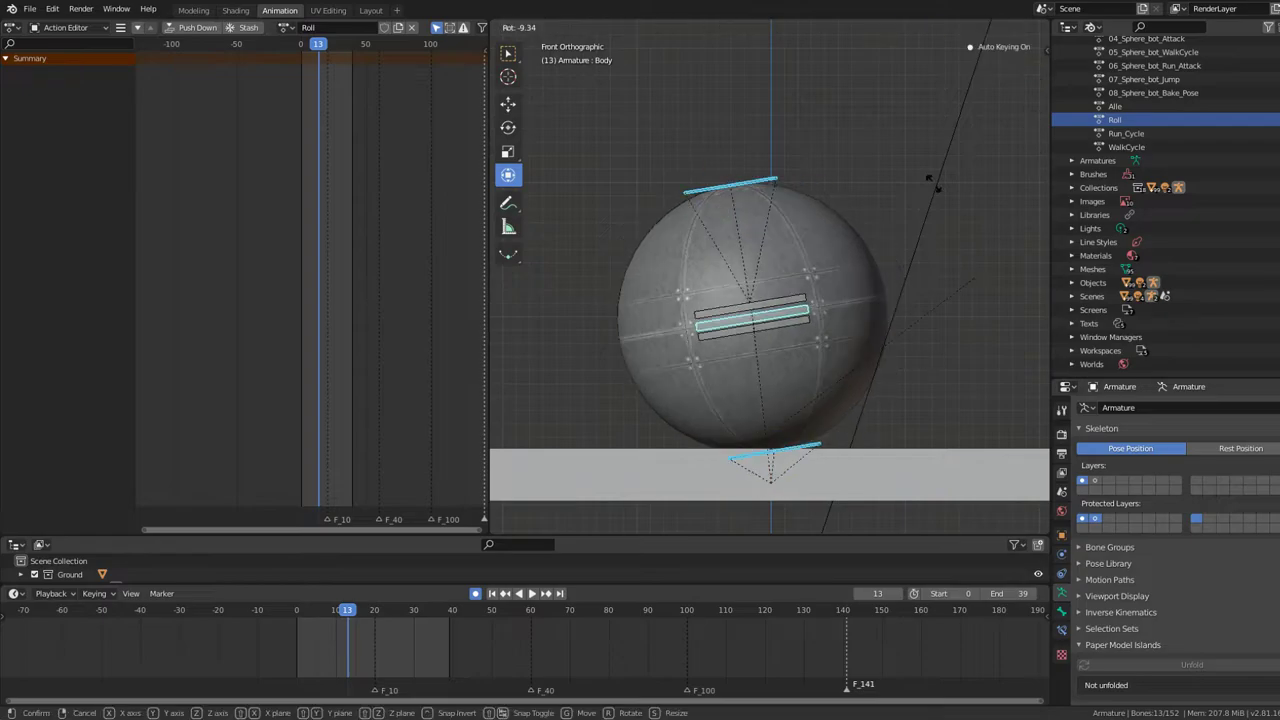
key("Escape")
key("r")
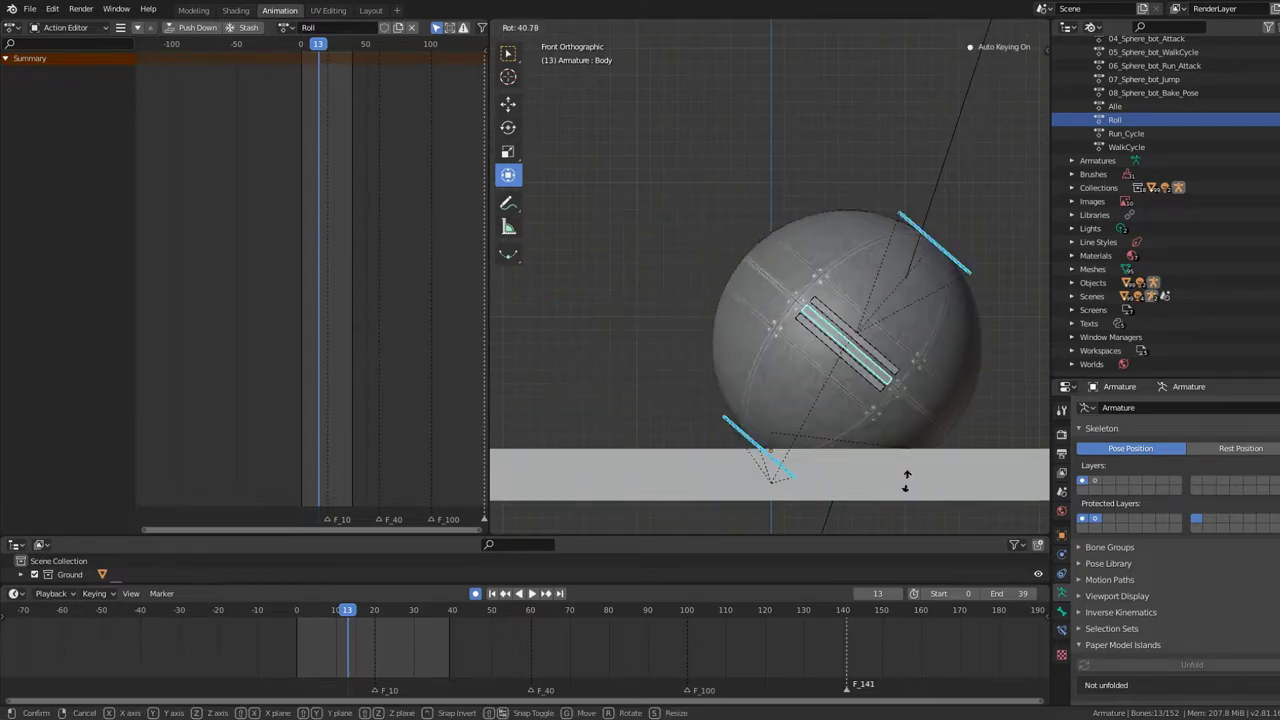
key("Escape")
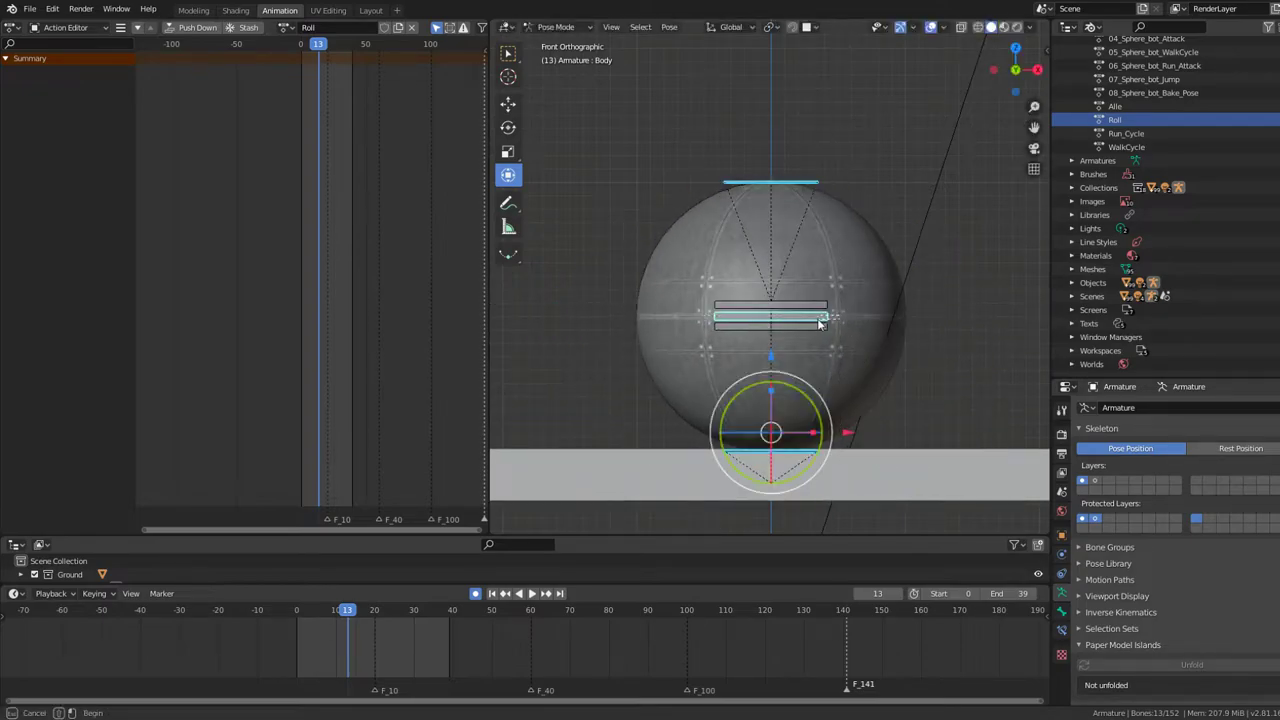
left_click(819, 323)
key("g")
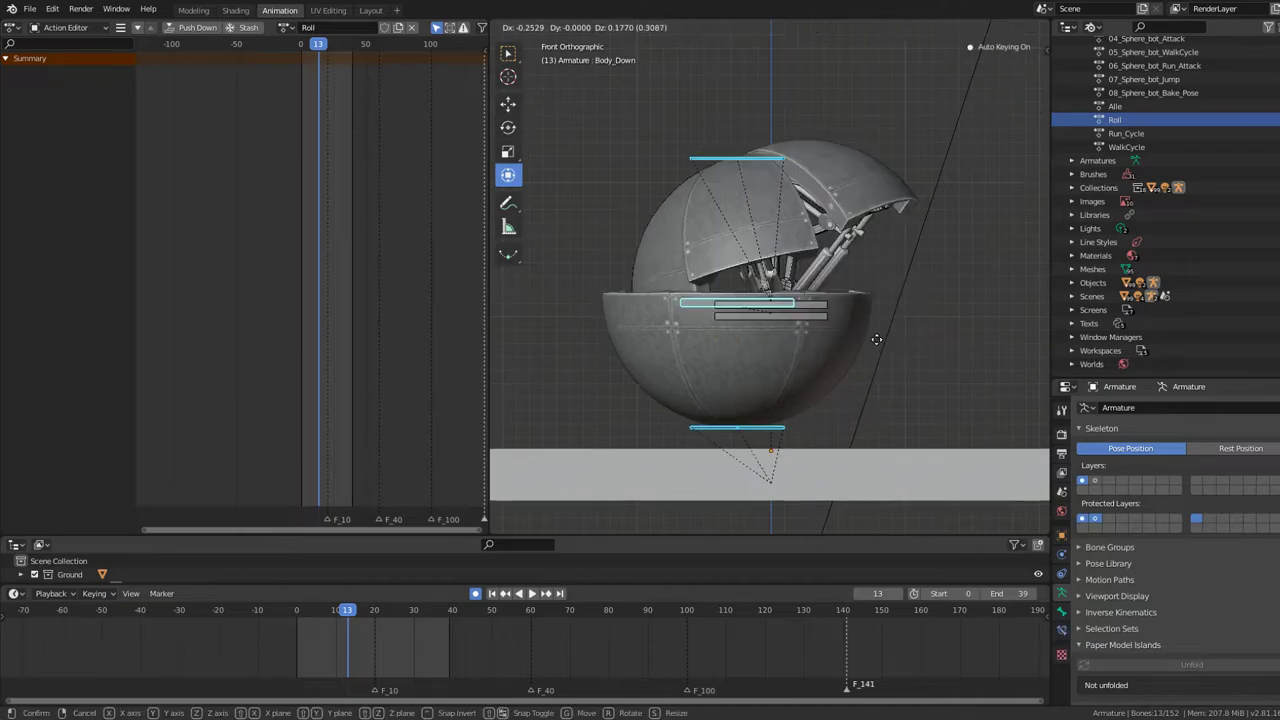
key("Escape")
left_click(861, 308)
key("g")
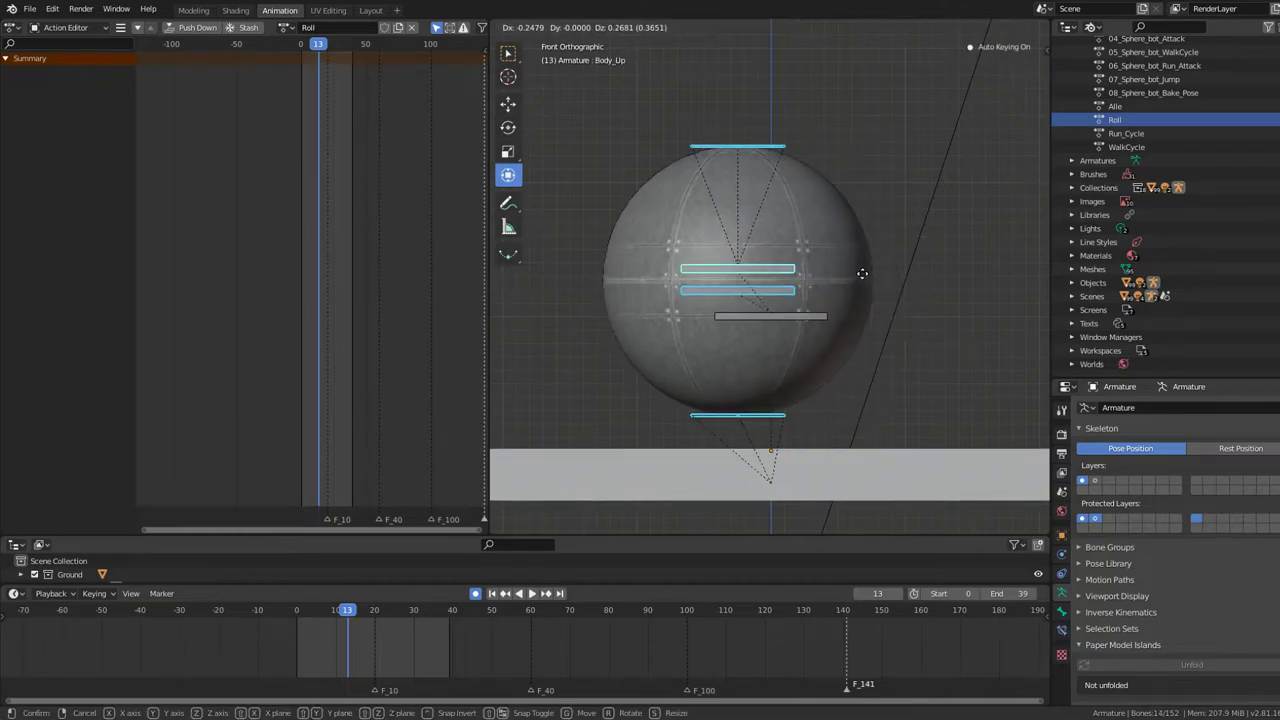
key("r")
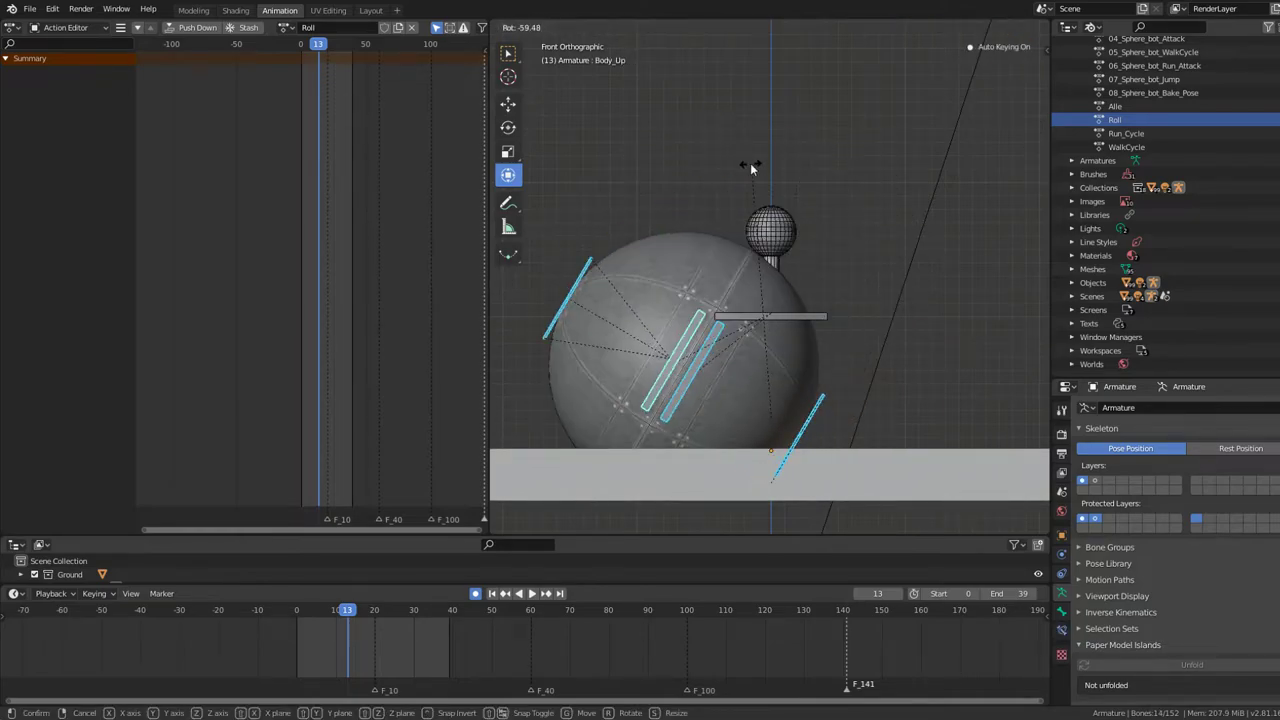
key("Escape")
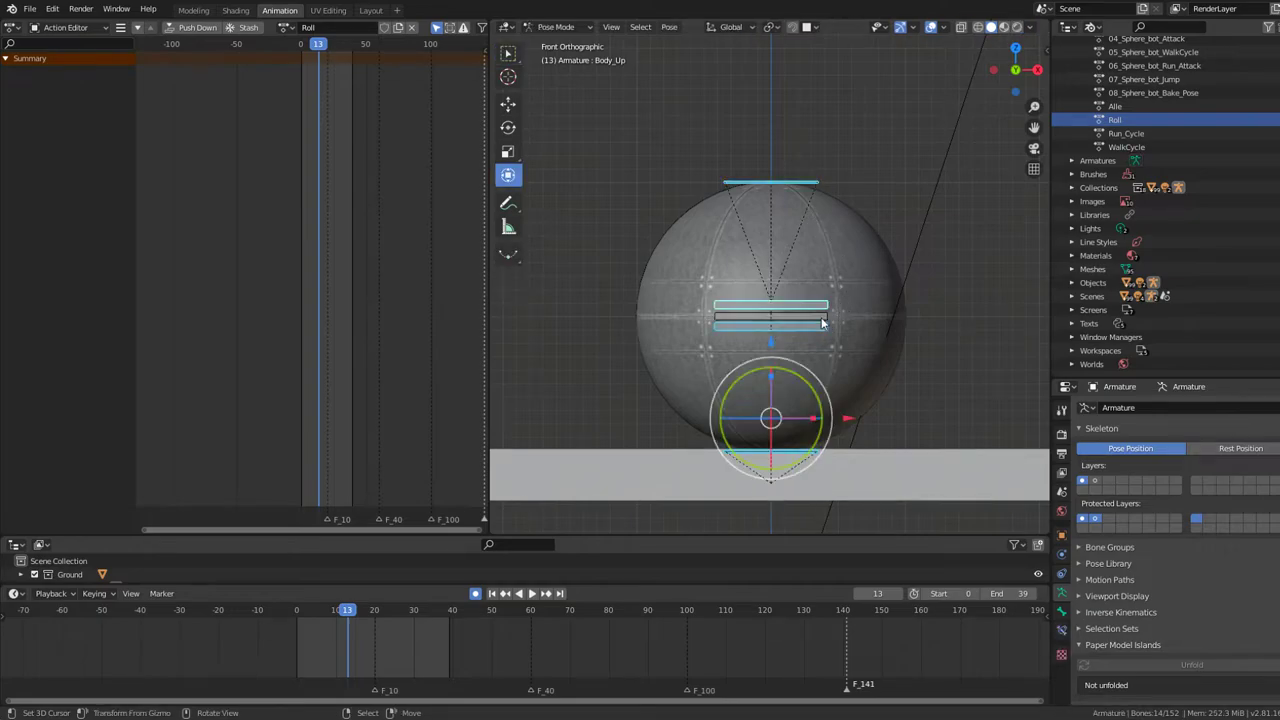
- Snap the 3D cursor to the central Body bone
scroll(822, 321, "down", 7)
scroll(833, 305, "up", 3)
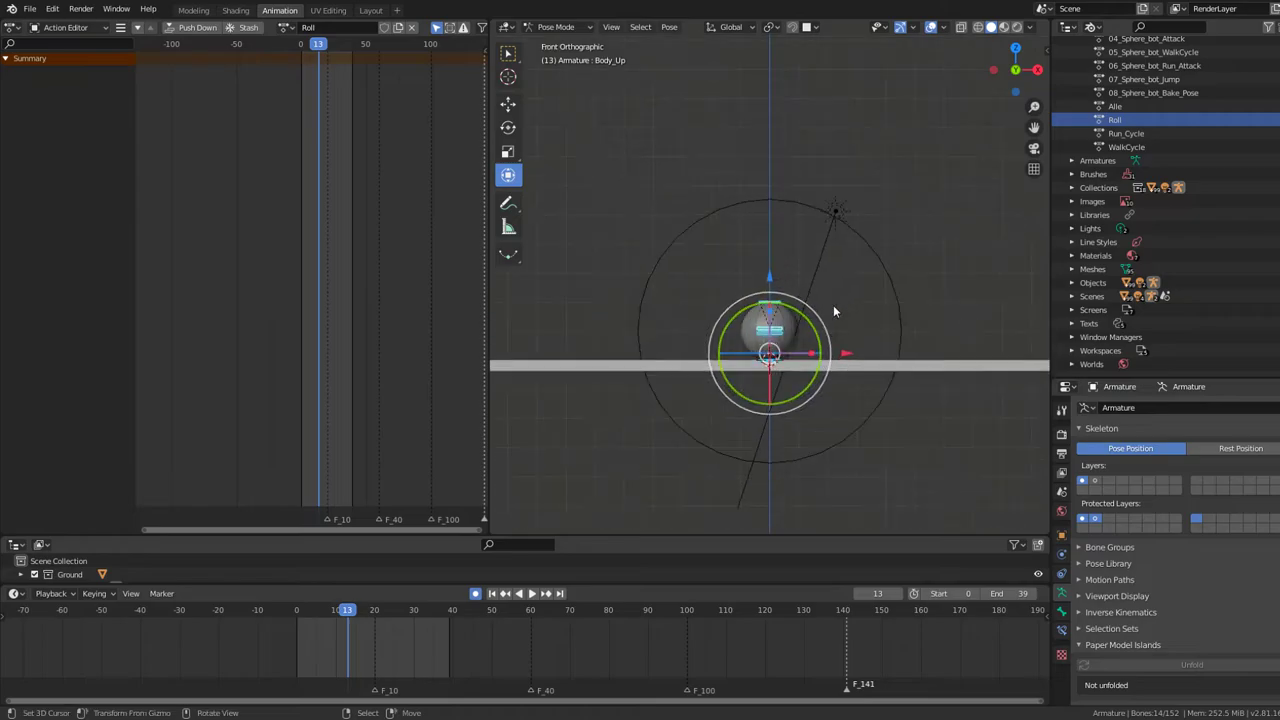
scroll(816, 317, "up", 3)
scroll(816, 317, "up", 3)
scroll(823, 186, "up", 1)
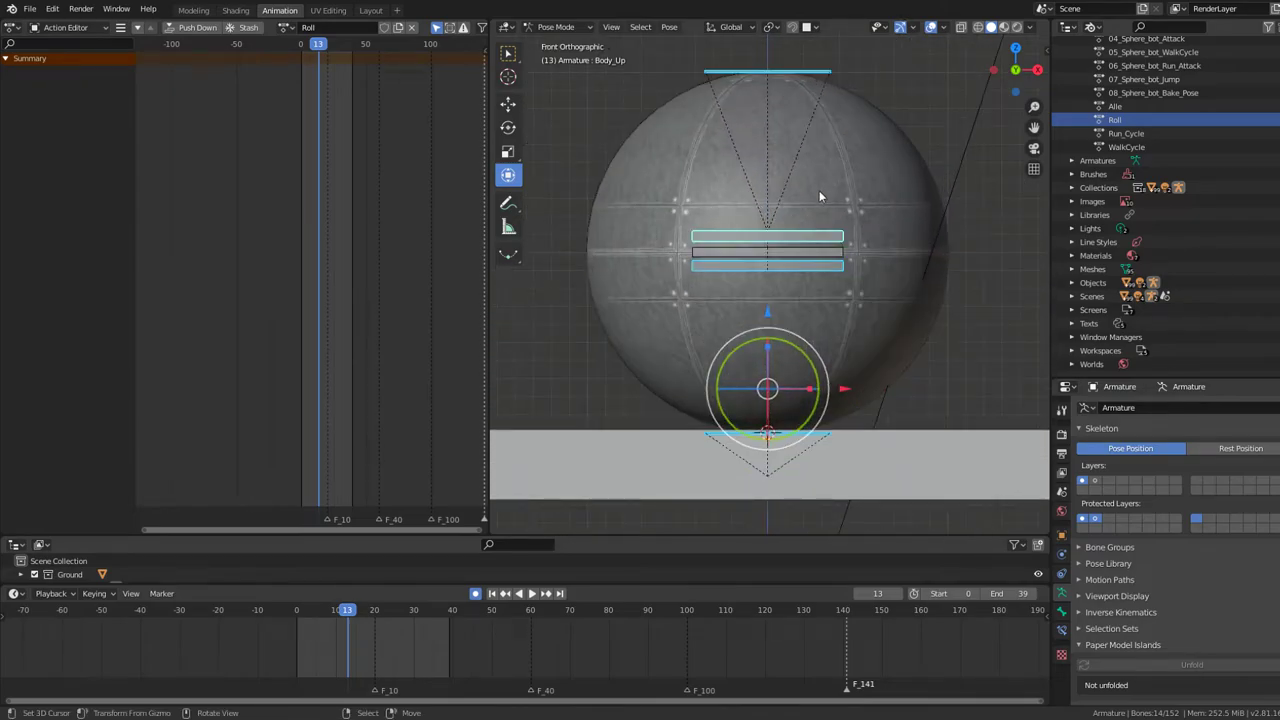
left_click(831, 253)
key("shift+s")
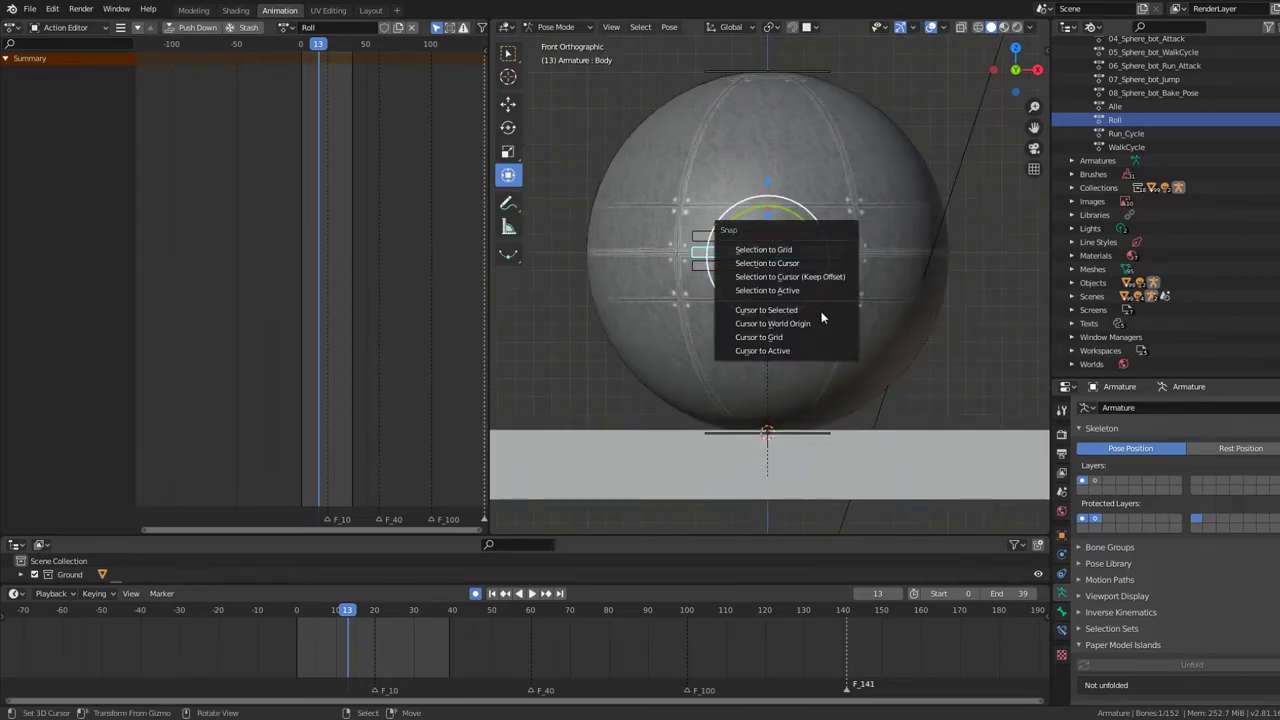
left_click(821, 311)
- Reselect the armature in Pose Mode and select the Leg2.005 bone
key("ctrl+Tab")
left_click(822, 274)
left_click(829, 237)
key("ctrl+Tab")
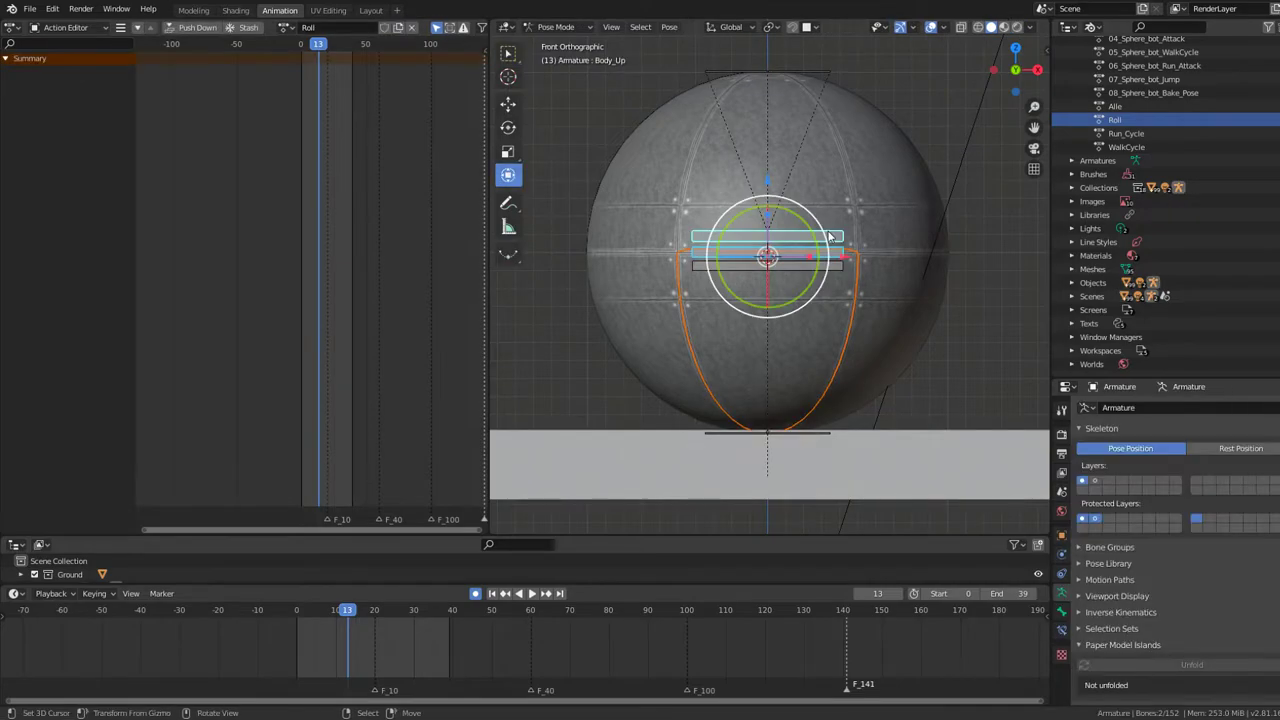
middle_click_drag(835, 270, 826, 341)
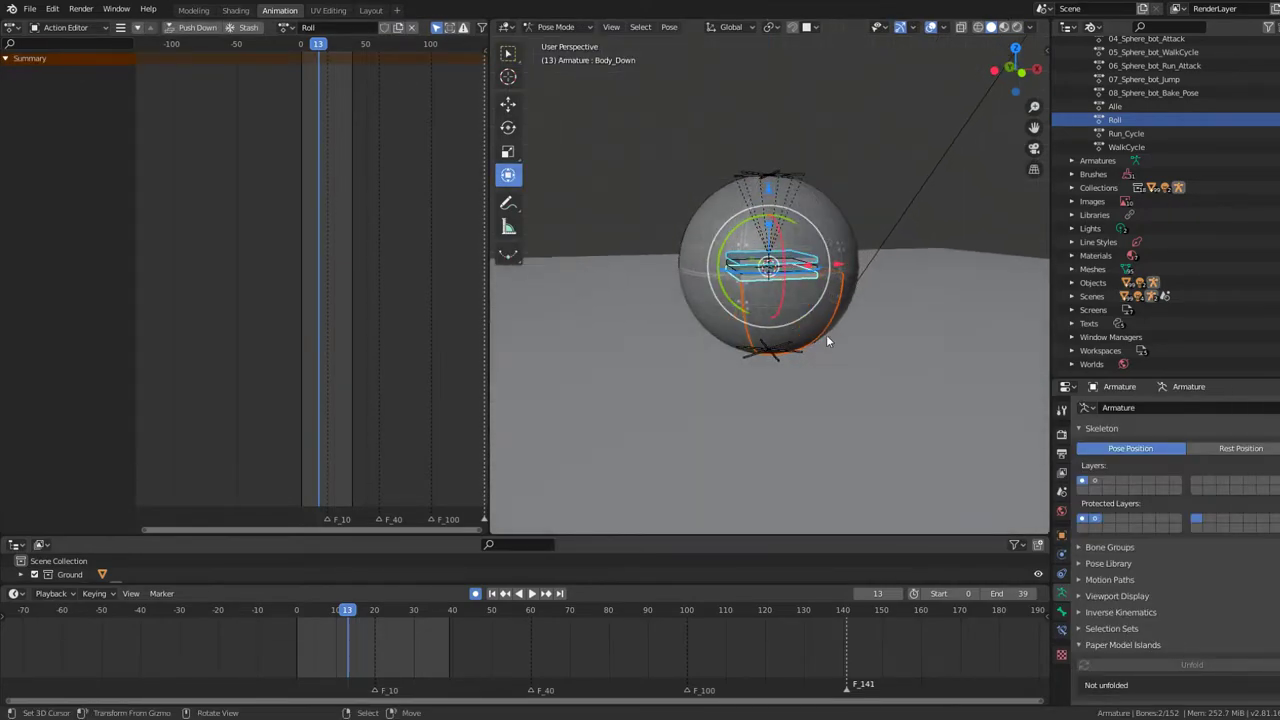
left_click(775, 366)
left_click(775, 361)
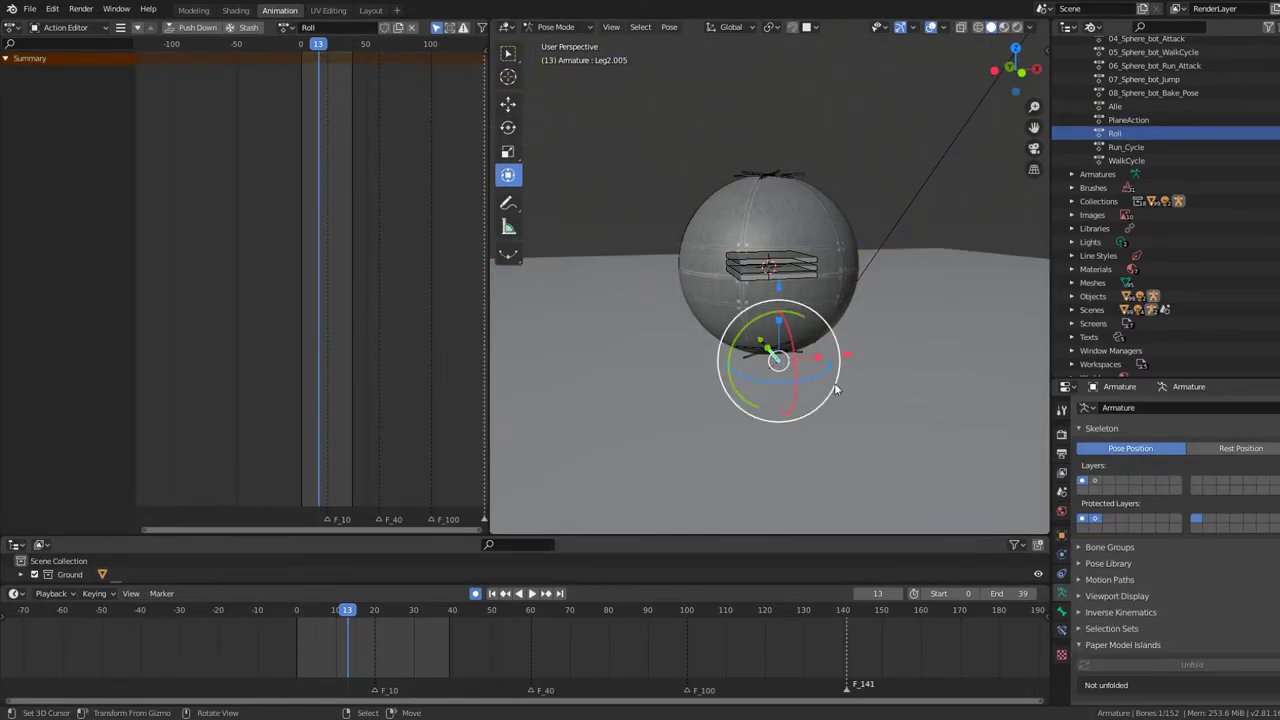
middle_click_drag(809, 279, 743, 132)
- Box-select the top, bottom and middle bones, switch to front view, and return to frame 0
key("a")
scroll(770, 250, "up", 4)
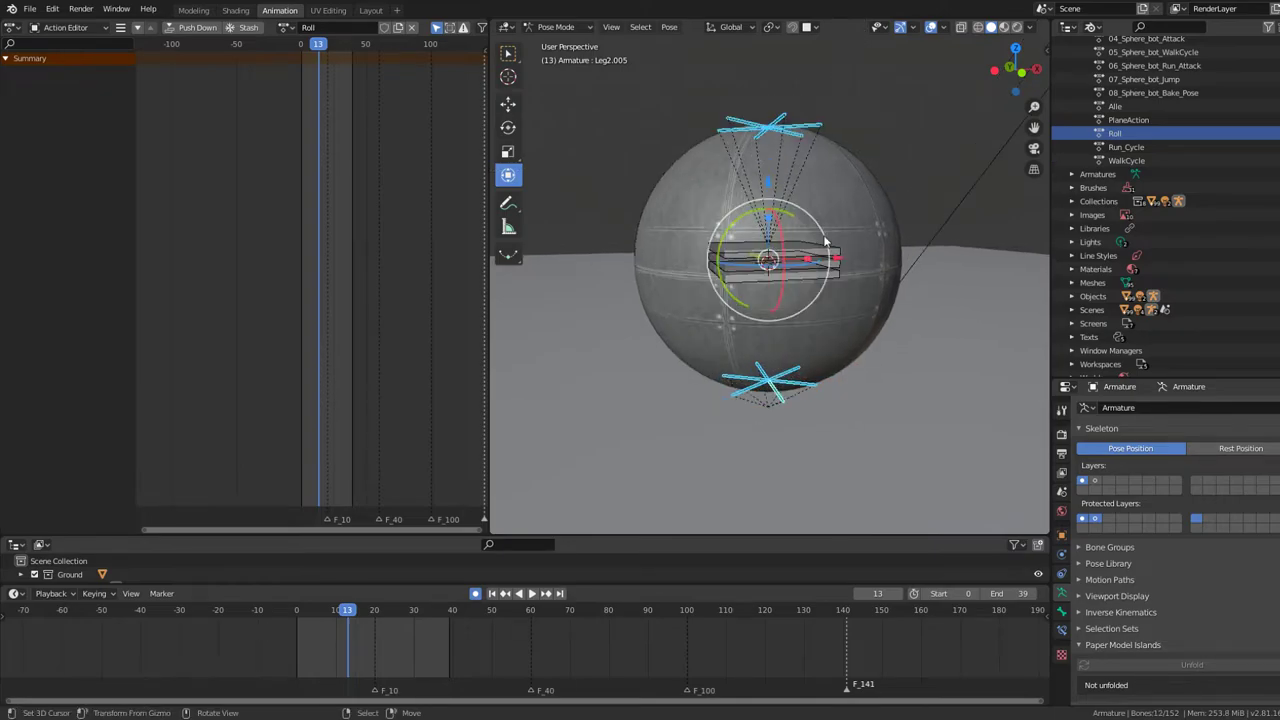
middle_click_drag(770, 250, 786, 226)
left_click_drag(787, 224, 767, 235)
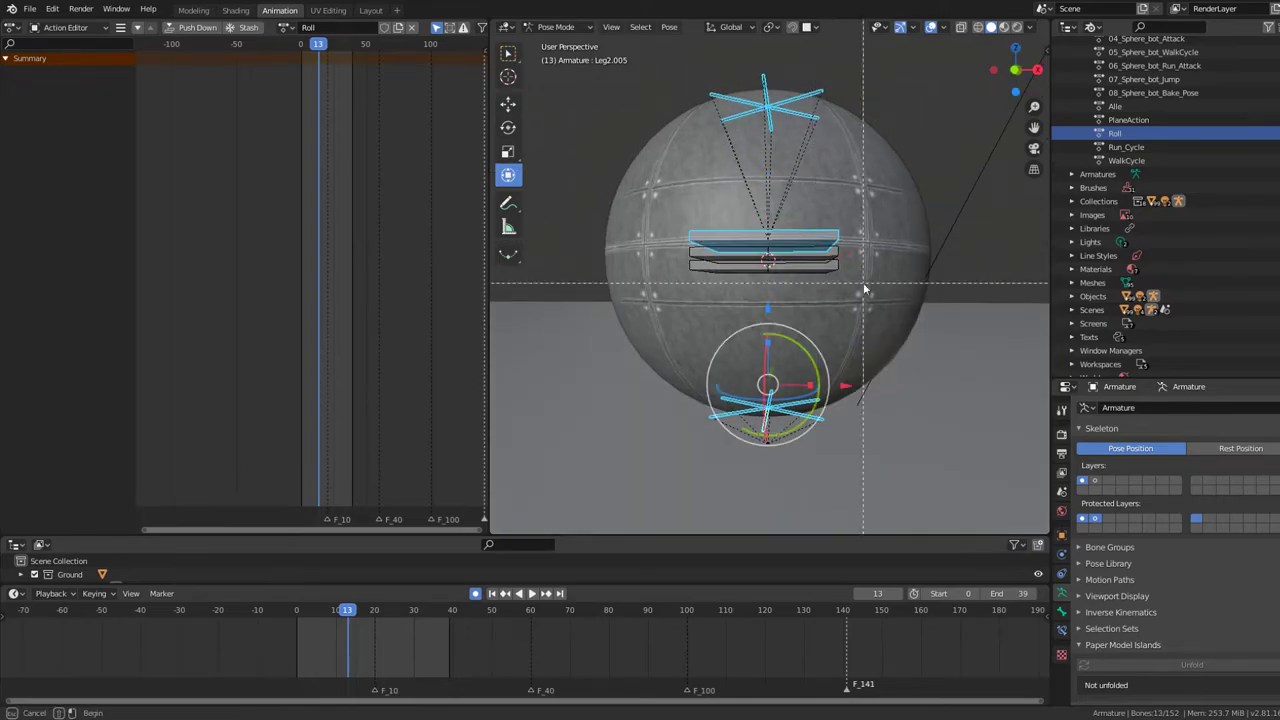
key("KP_1")
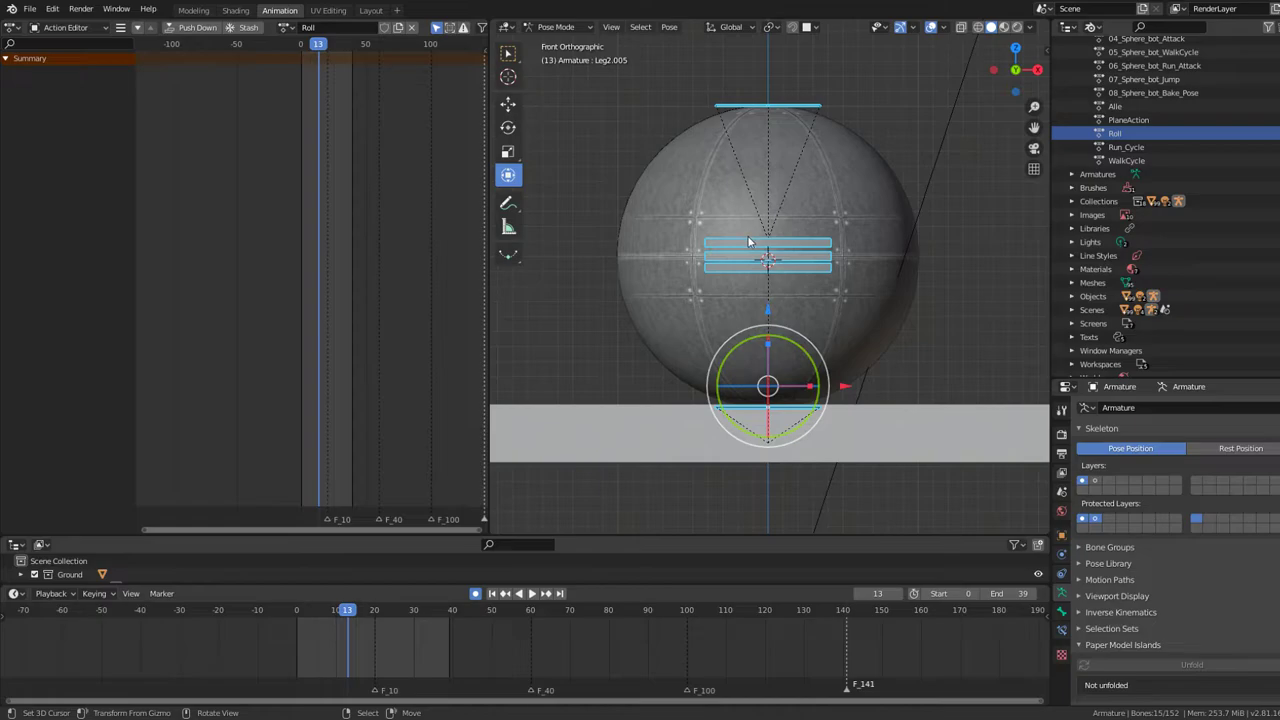
key("shift+Left")
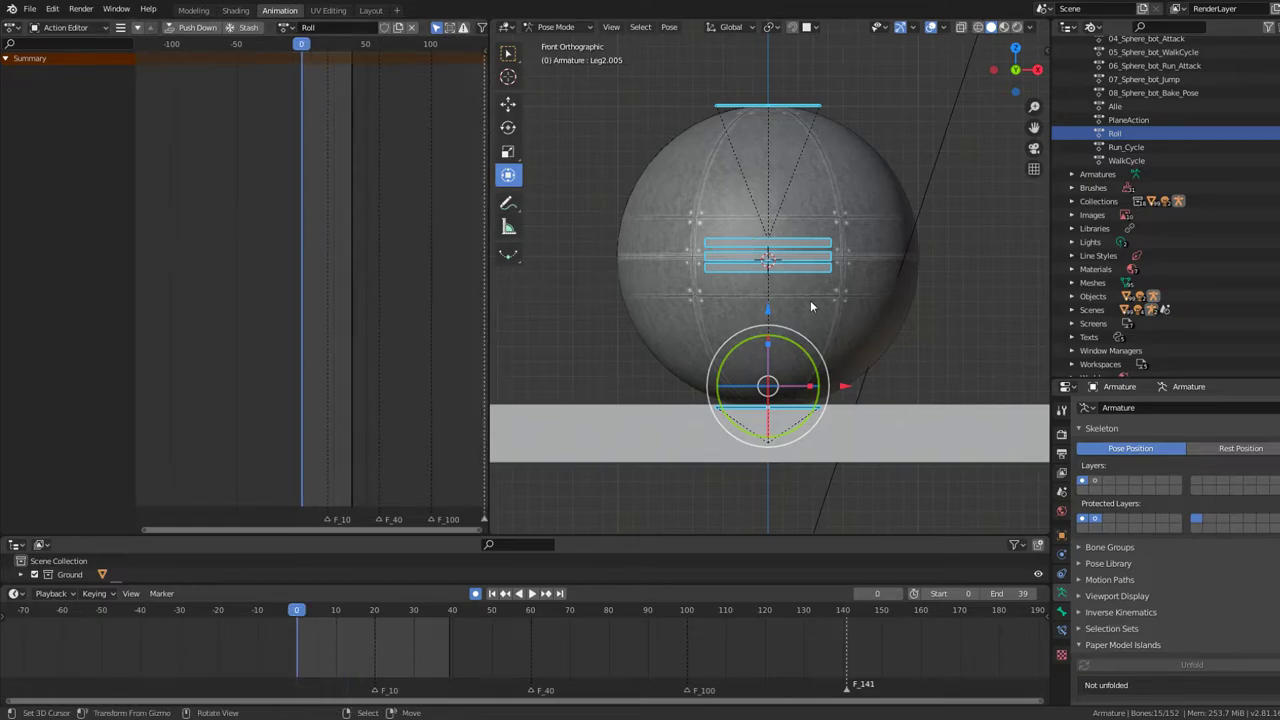
- Set the Pivot Point to 3D Cursor and test a rotation, then cancel
left_click(773, 28)
left_click(797, 60)
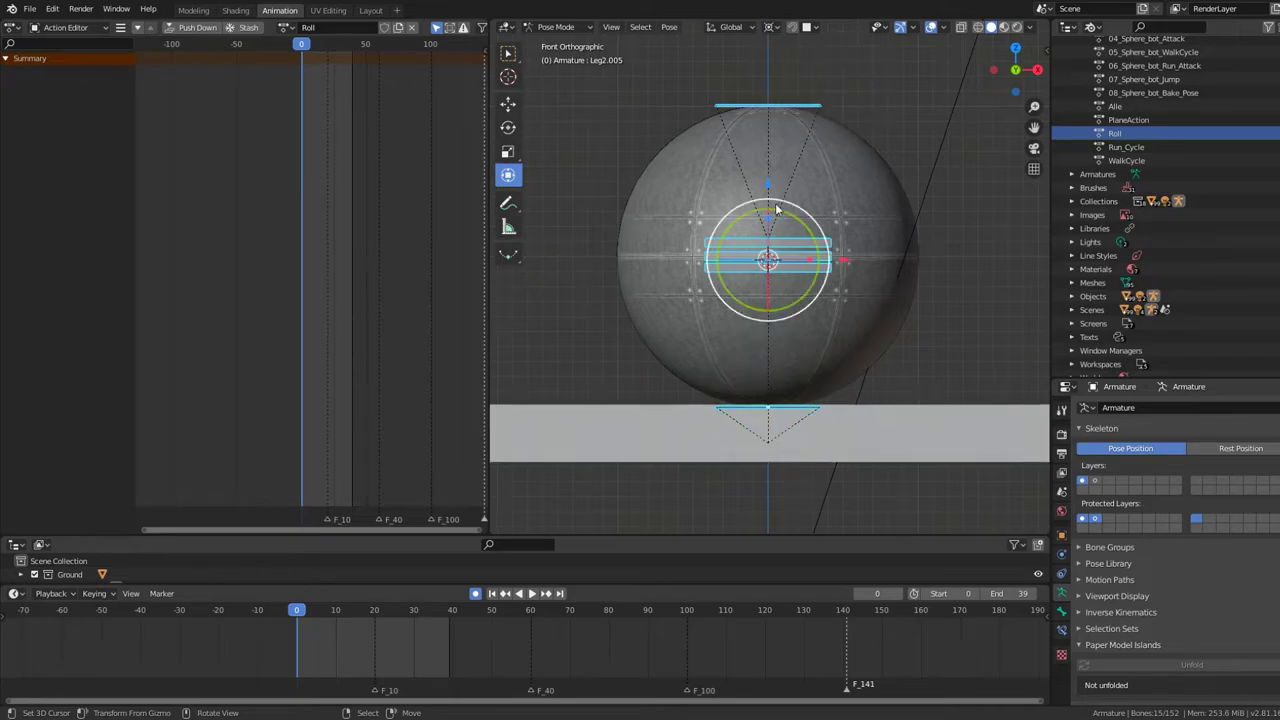
scroll(776, 208, "up", 2)
scroll(776, 208, "down", 3)
key("r")
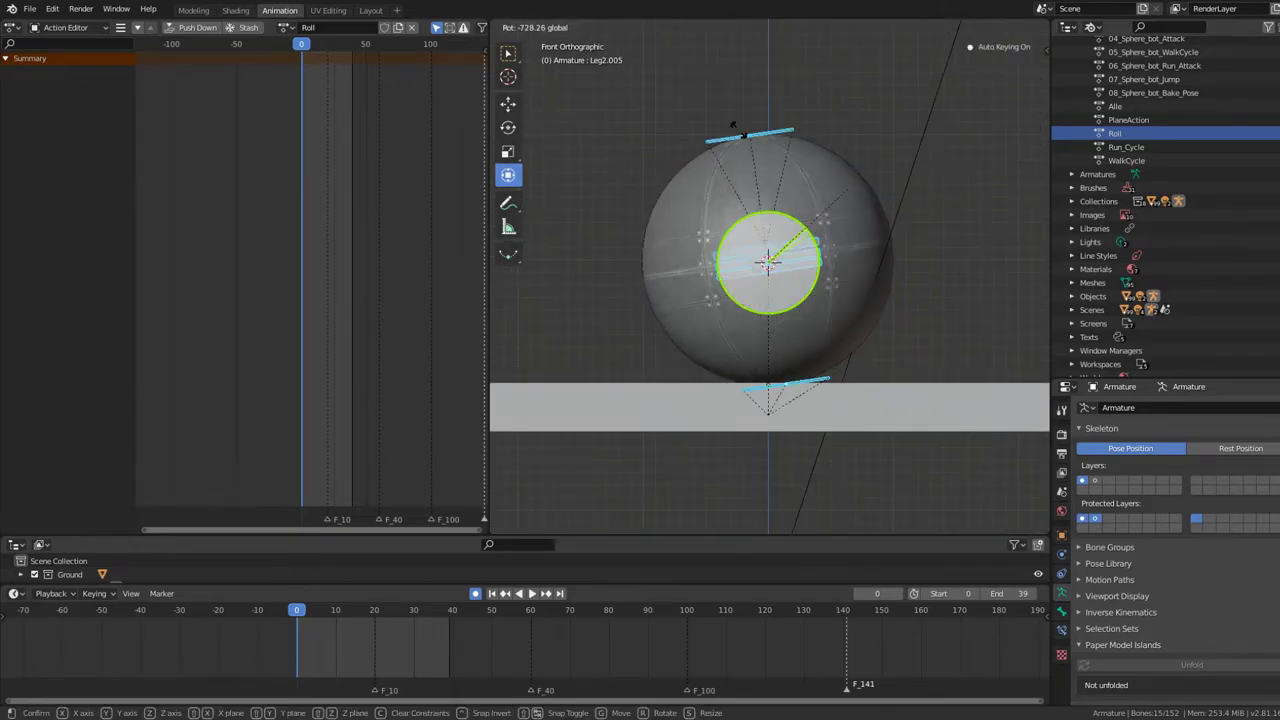
key("Escape")
- In Object Mode, snap the 3D cursor to the Sphere_Leg_2.032 mesh piece
key("ctrl+Tab")
left_click(866, 220)
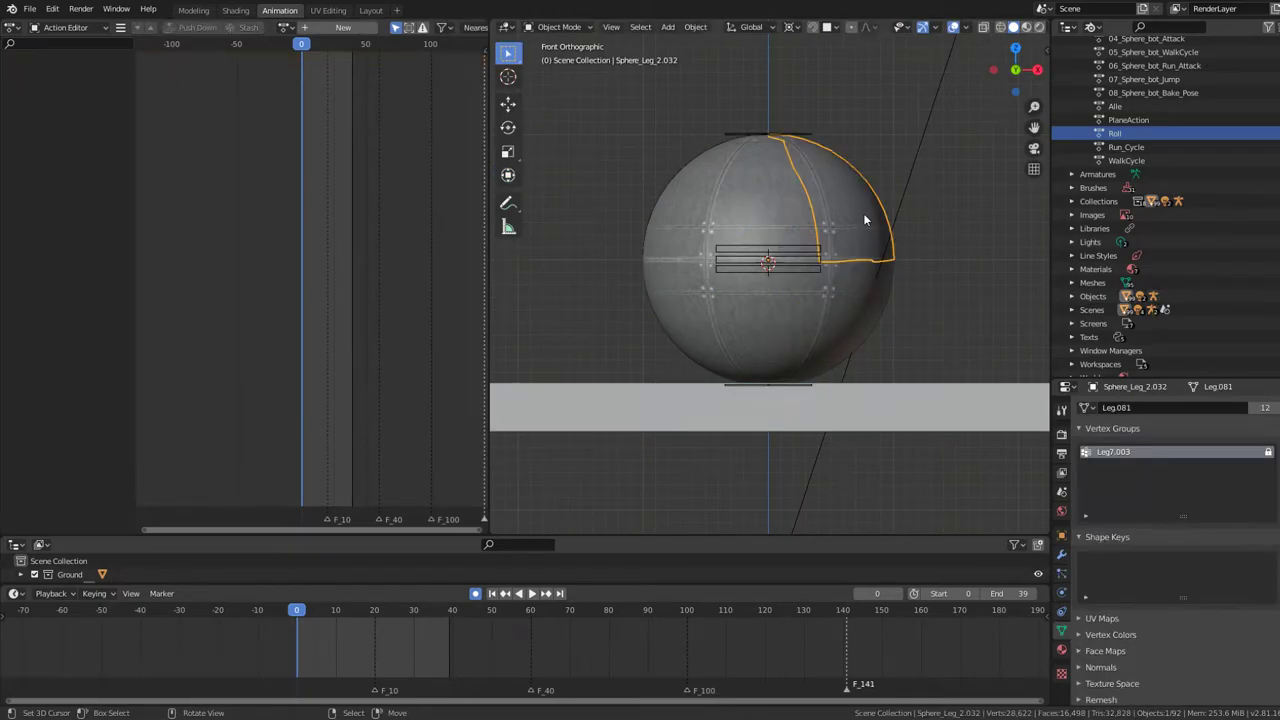
key("shift+s")
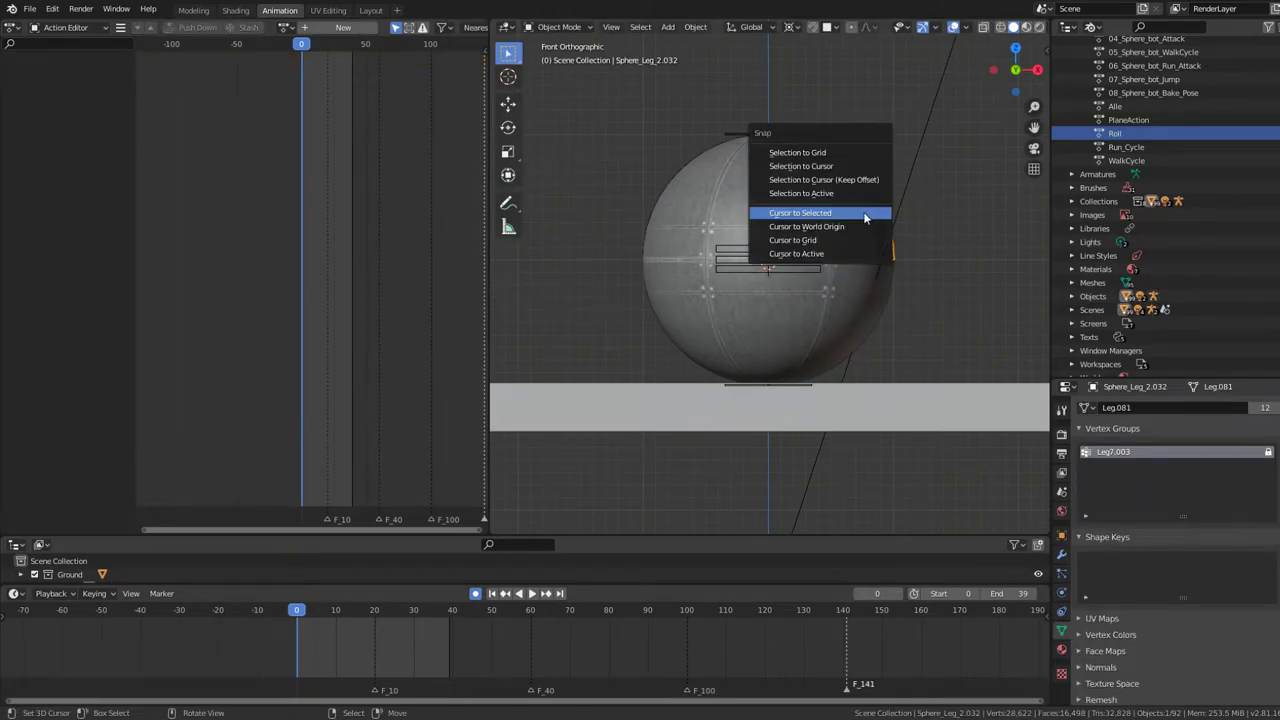
left_click(866, 216)
key("shift+s")
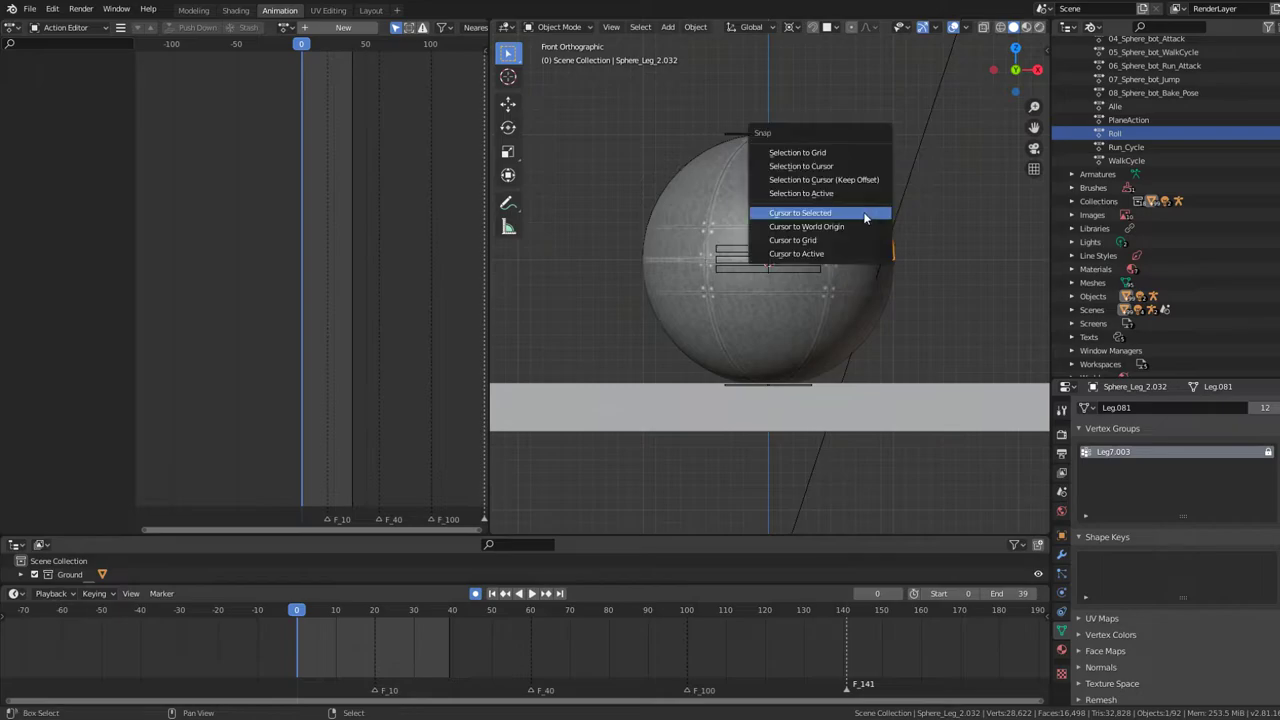
left_click(858, 178)
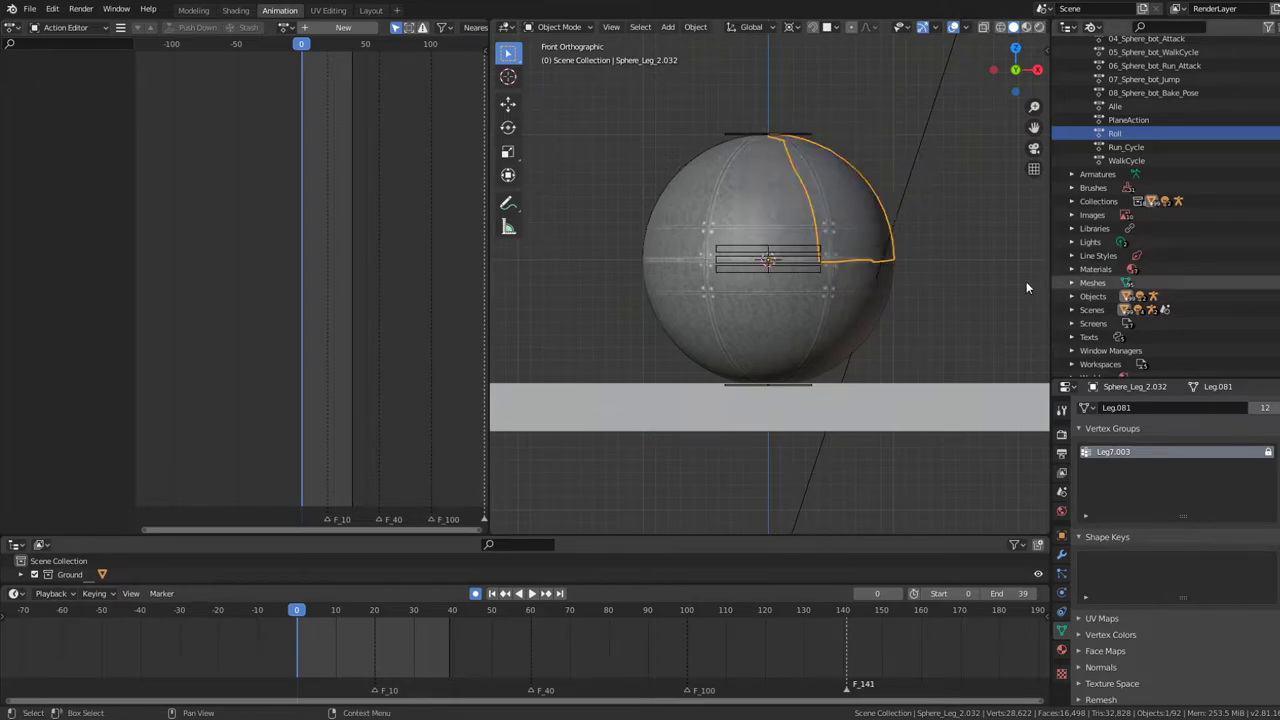
- Select all pieces sharing the same mesh data and snap the cursor to them
key("shift+l")
left_click(932, 272)
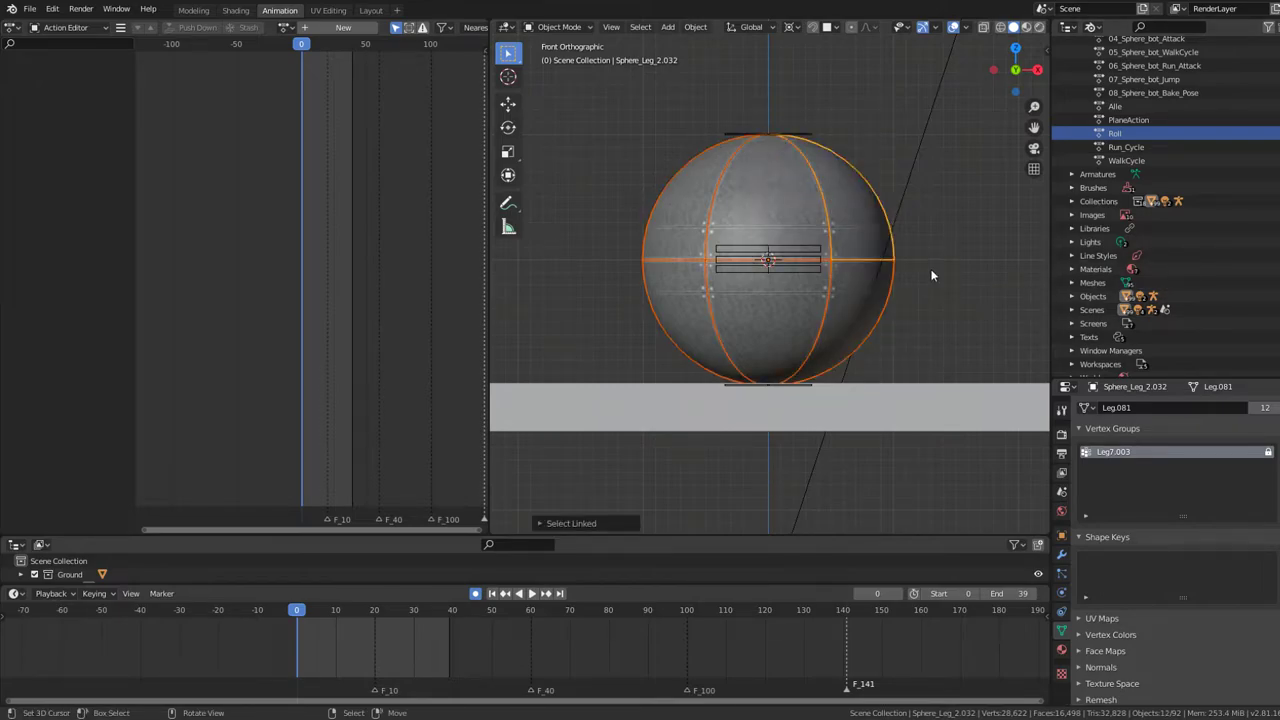
key("shift+s")
left_click(932, 272)
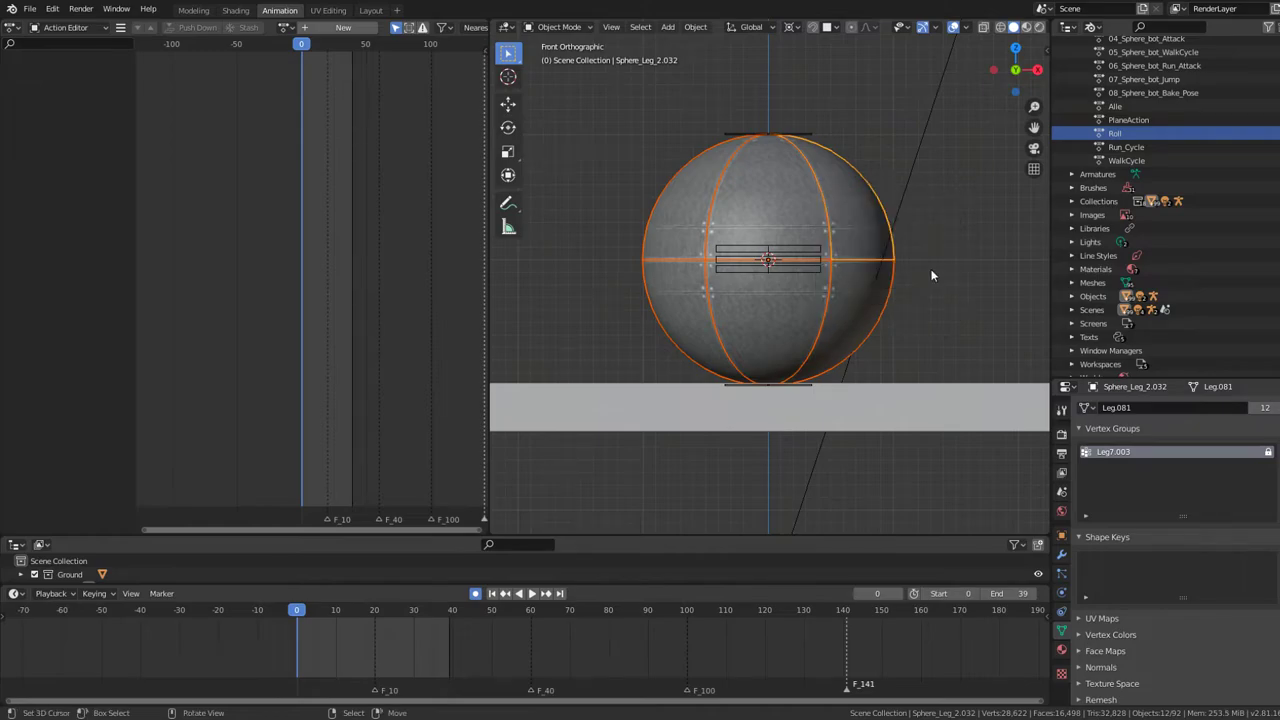
- Test-rotate the linked sphere pieces and cancel, then put the armature back in Pose Mode
mouse_move(768, 246)
middle_mouse_down()
mouse_move(894, 266)
mouse_move(814, 251)
middle_mouse_up()
key("r")
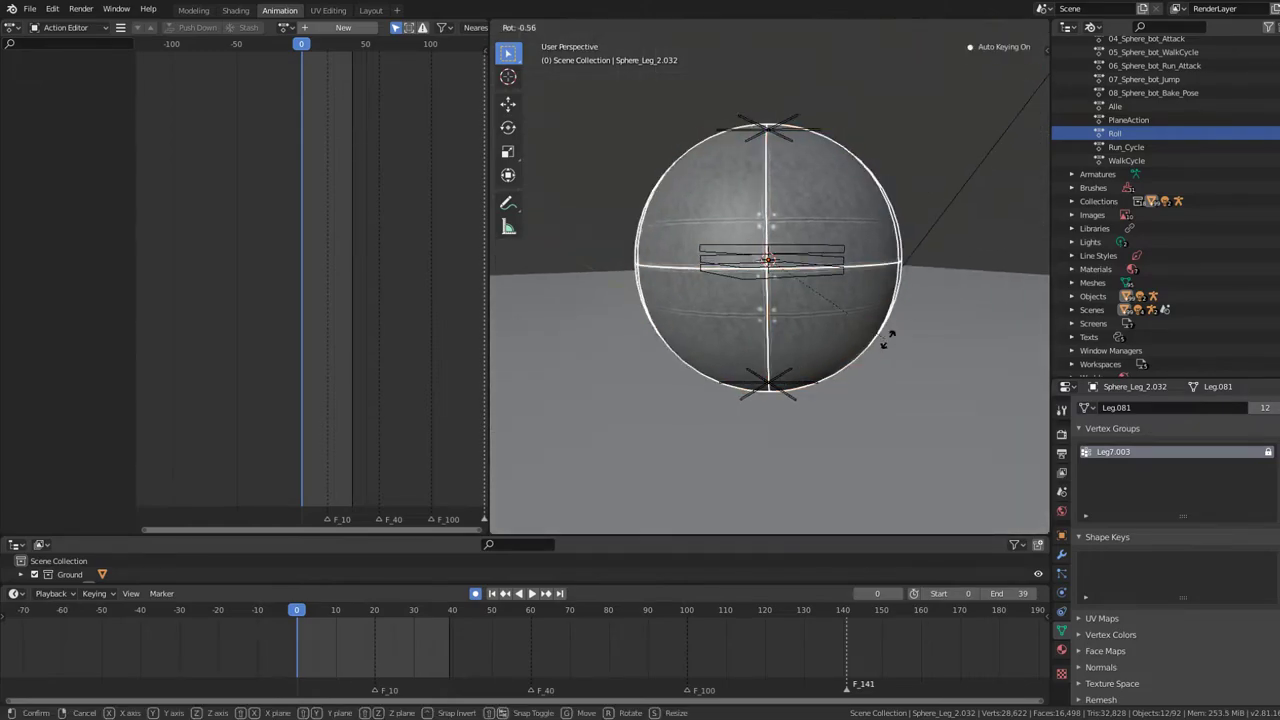
right_click(803, 315)
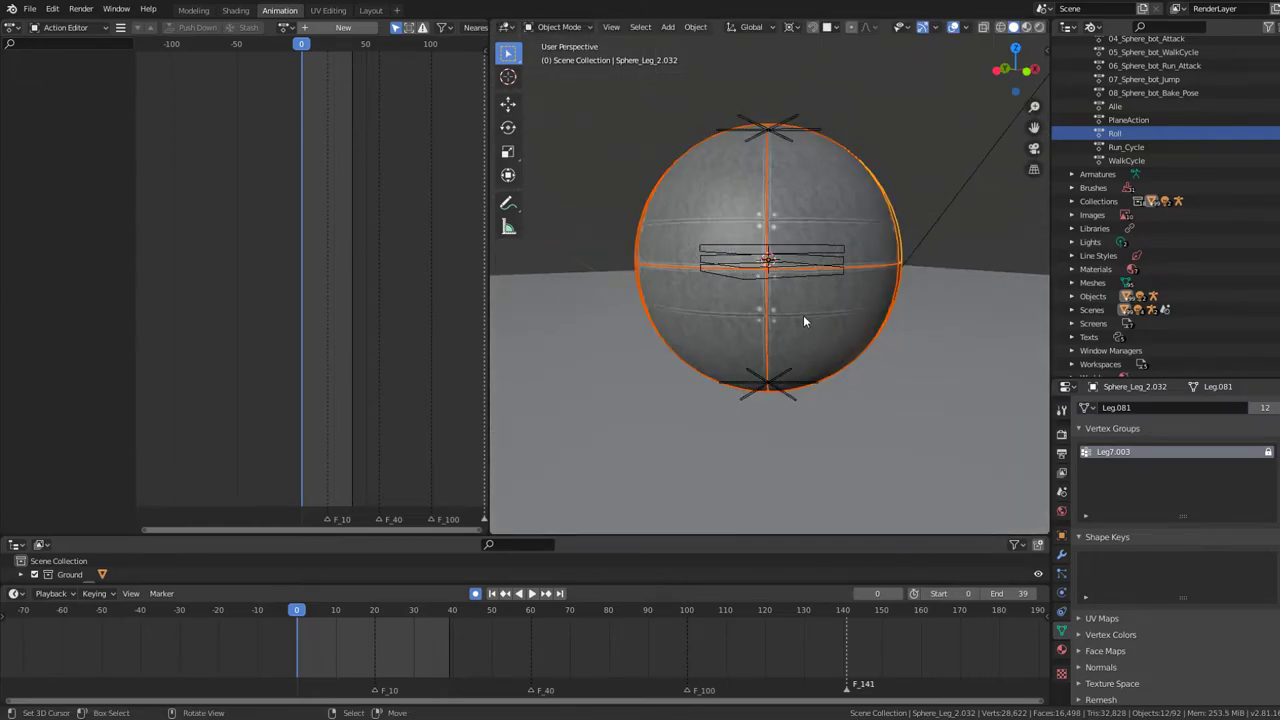
key("KP_1")
scroll(803, 318, "up", 3)
key("r")
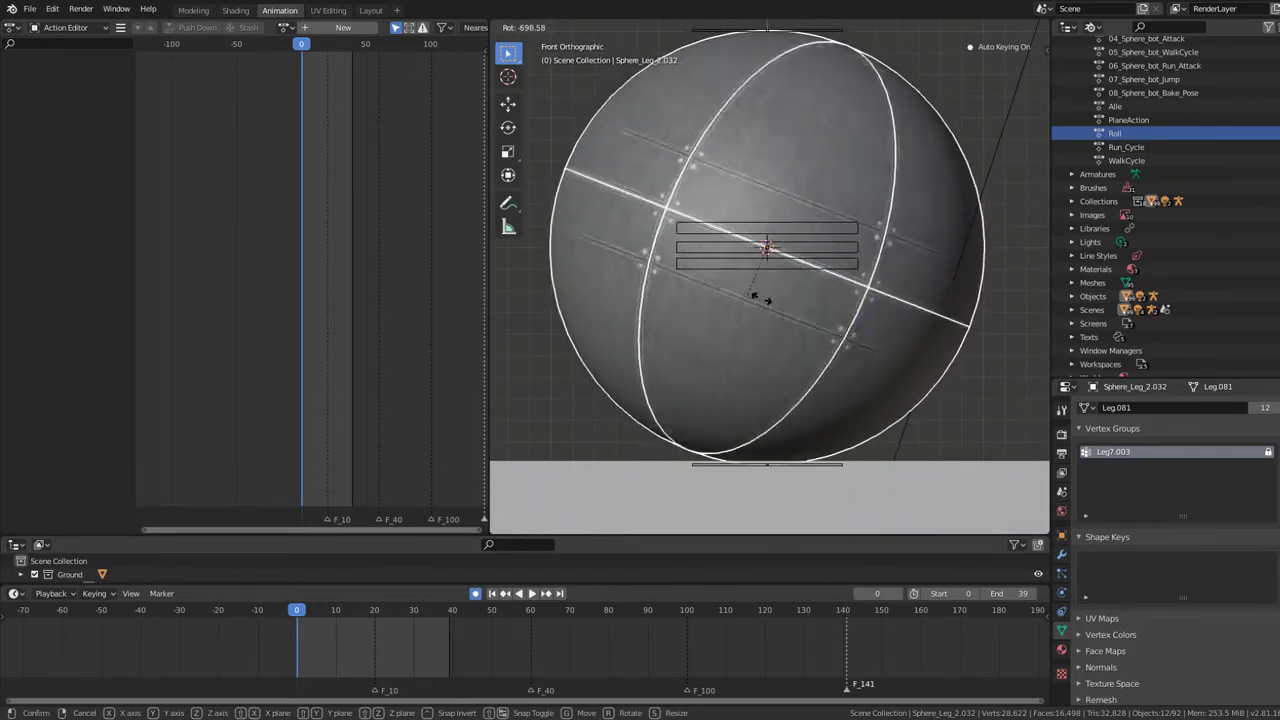
right_click(919, 199)
left_click(801, 226)
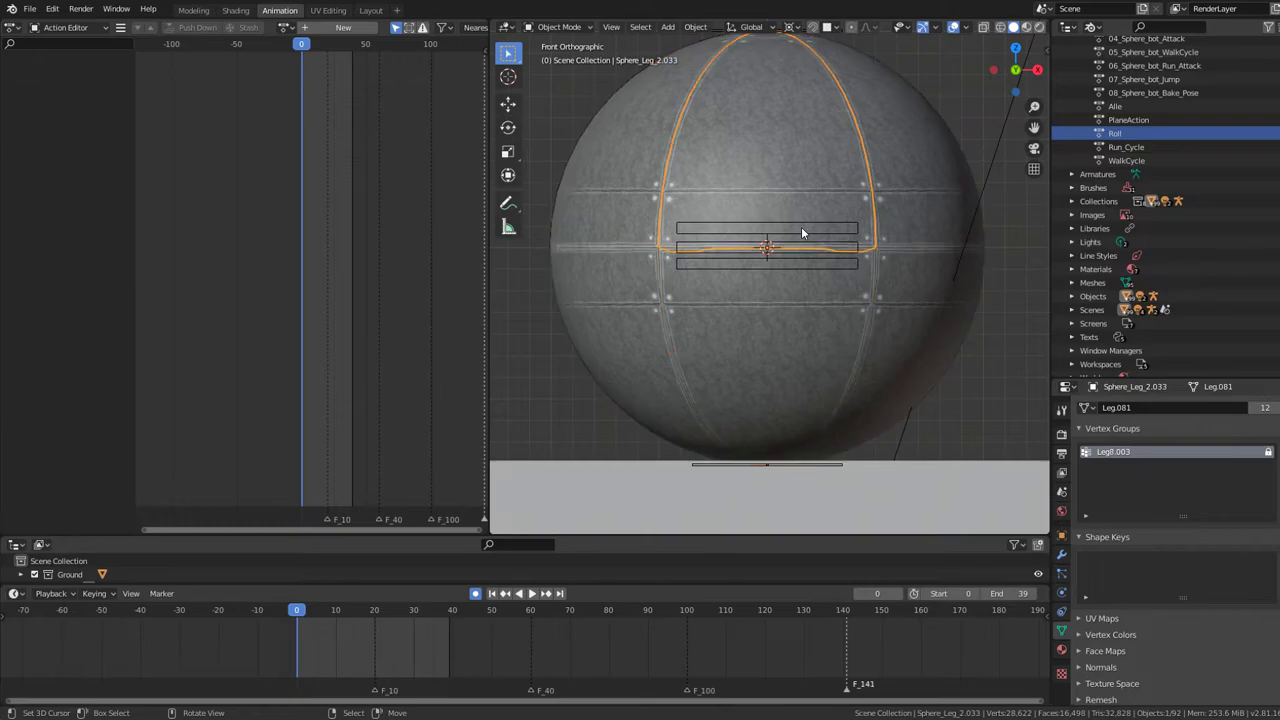
key("ctrl+Tab")
- Box-select the three body bones, key the Body and Leg bones, and zoom the action editor
key("b")
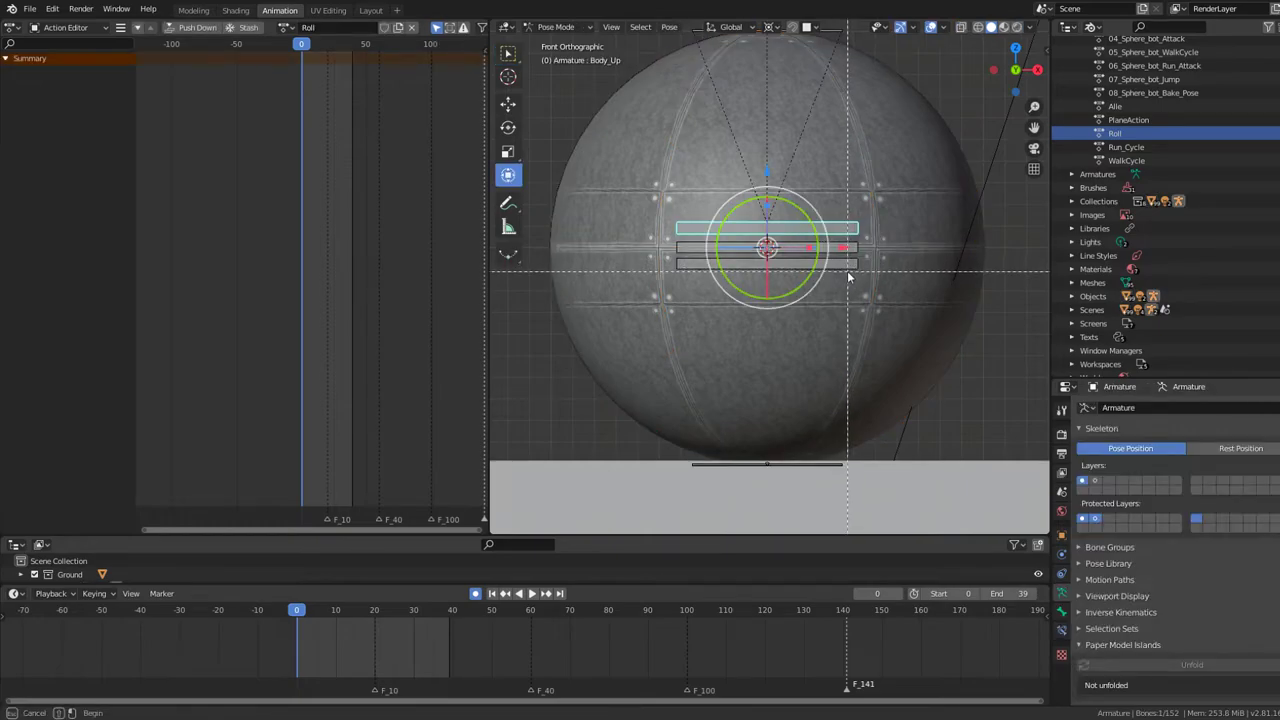
left_click_drag(841, 224, 850, 502)
scroll(840, 484, "down", 1)
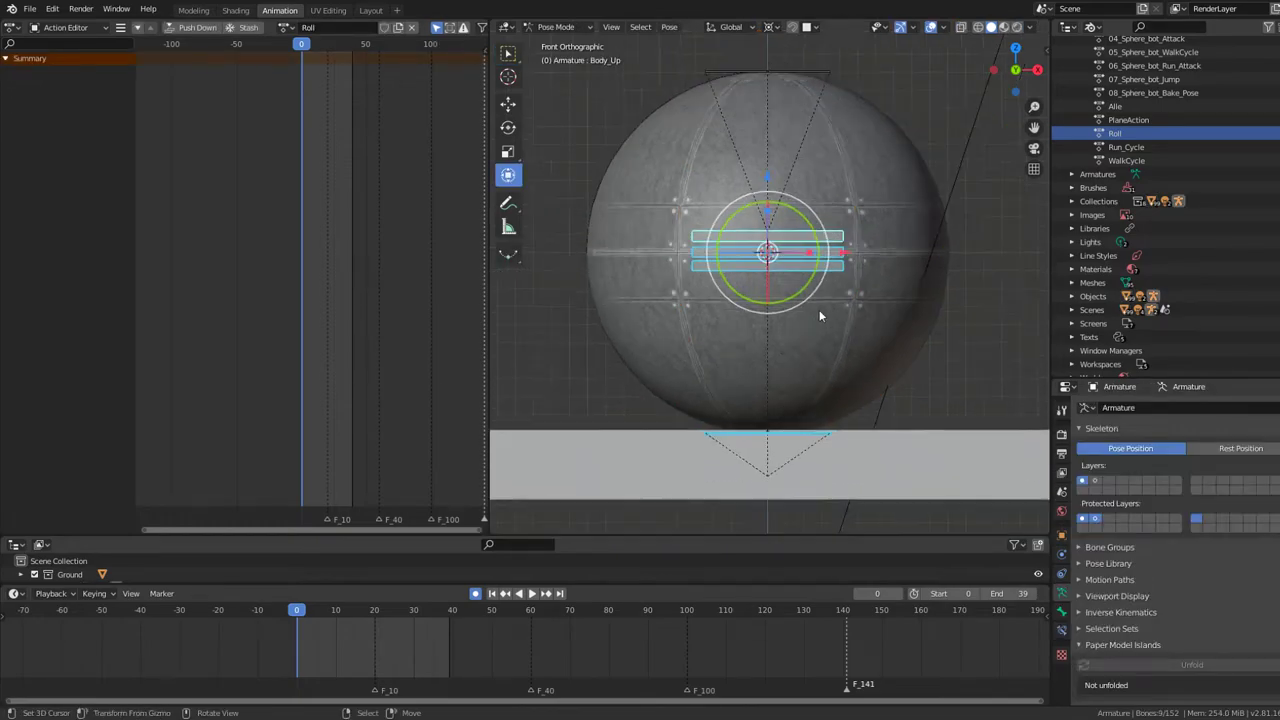
scroll(840, 484, "down", 2)
scroll(773, 230, "up", 1)
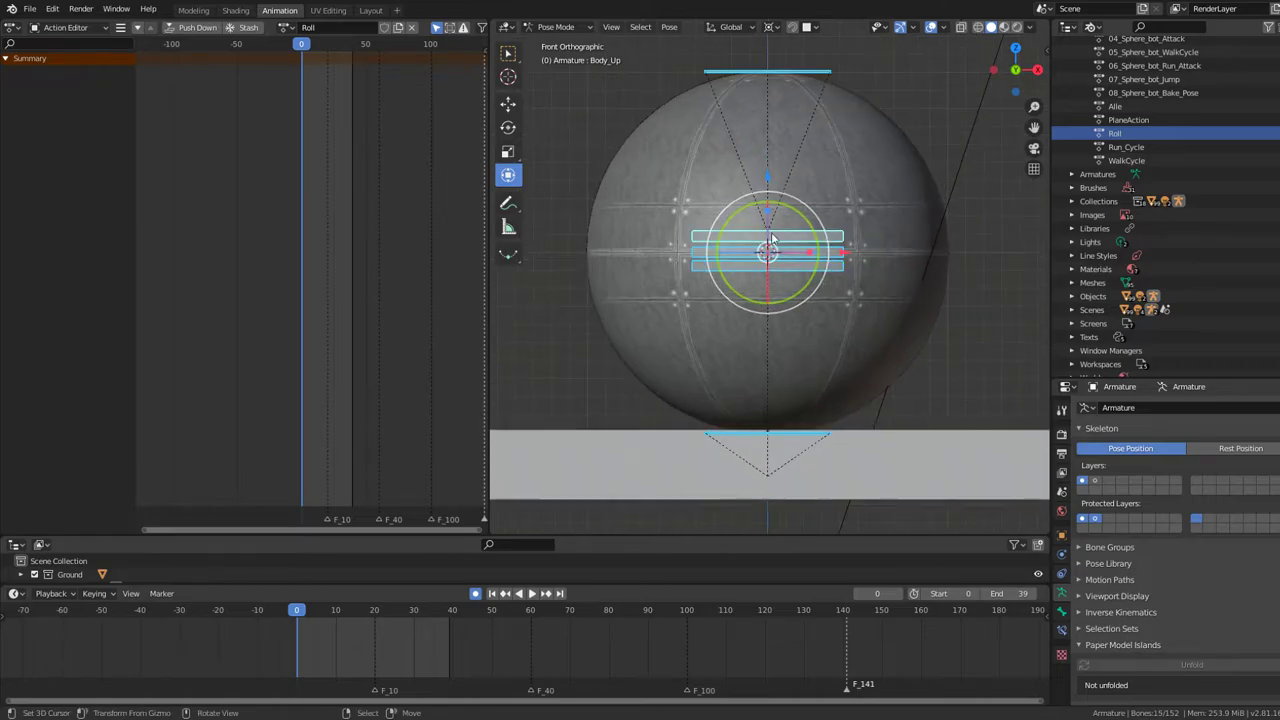
key("r")
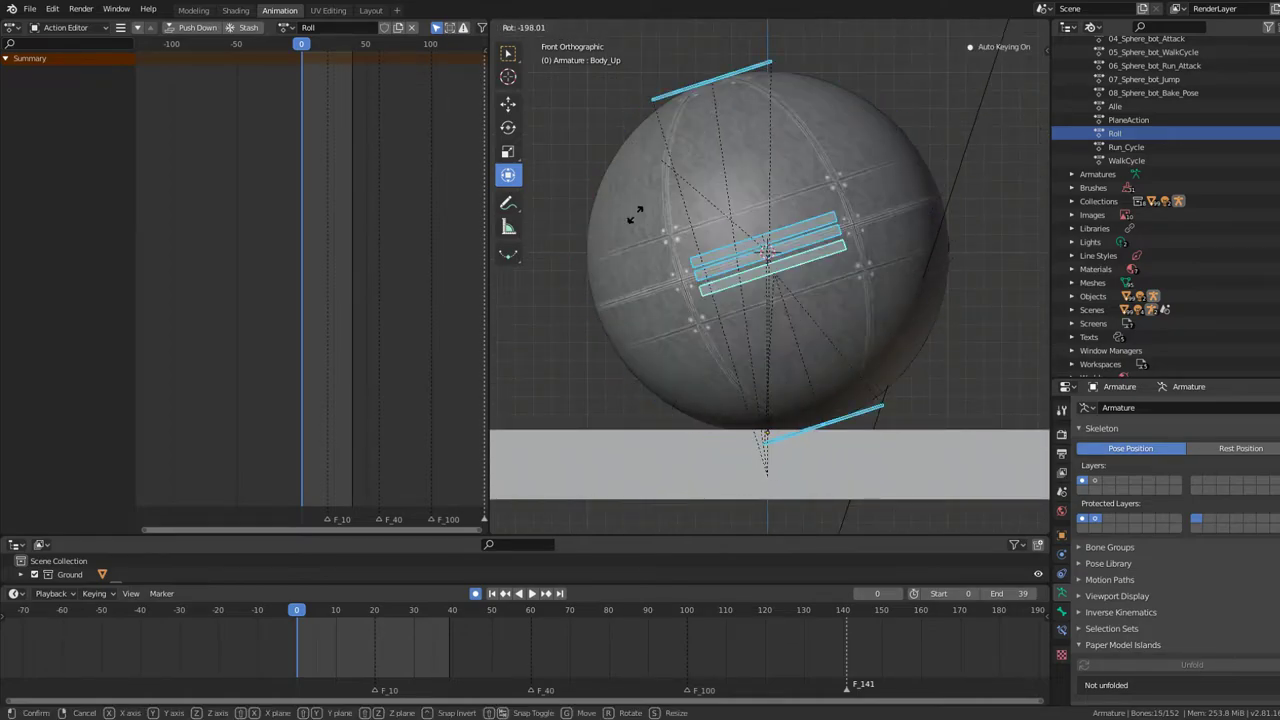
key("Escape")
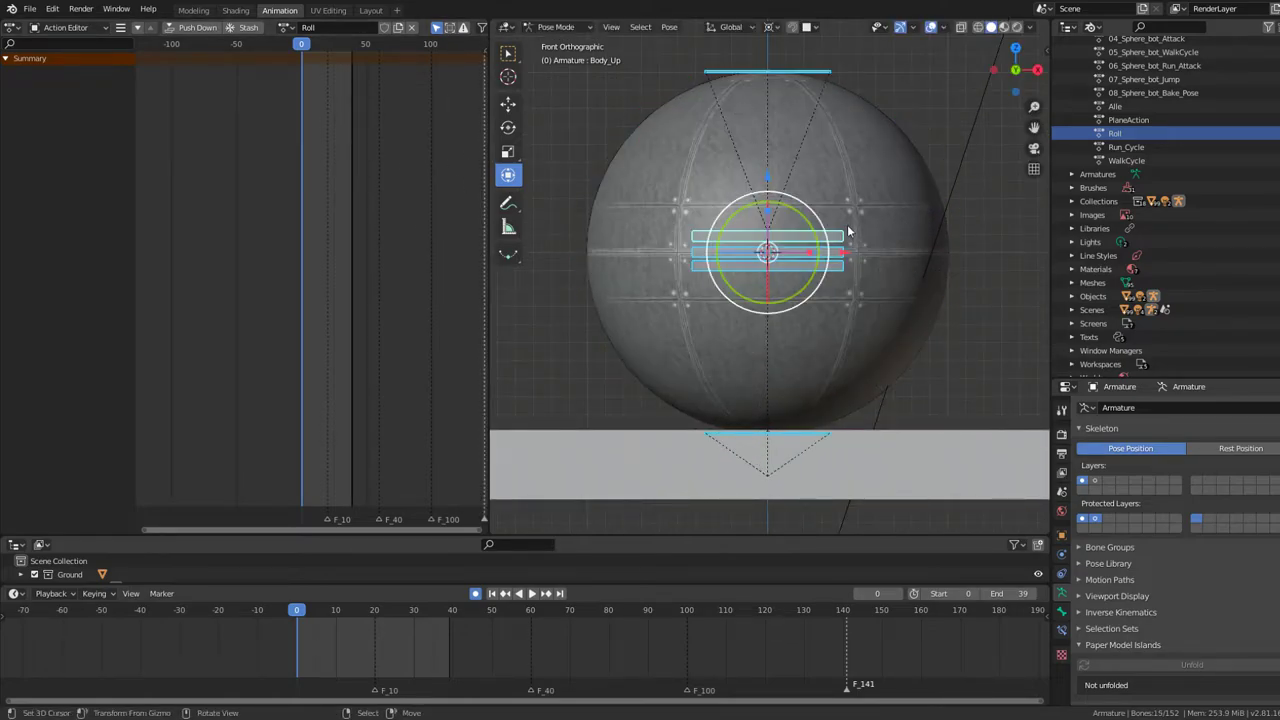
left_click_drag(772, 180, 768, 173)
scroll(396, 134, "up", 2)
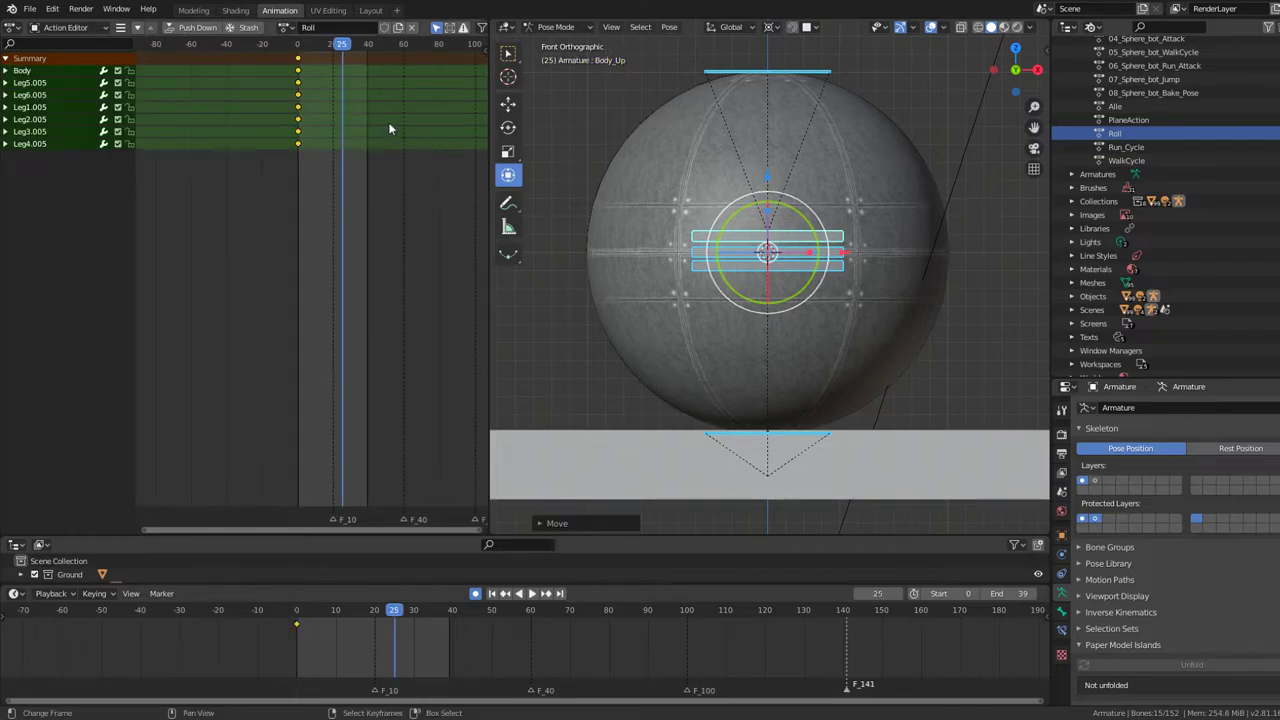
mouse_move(388, 122)
middle_mouse_down("ctrl")
mouse_move(407, 137)
mouse_move(308, 70)
middle_mouse_up("ctrl")
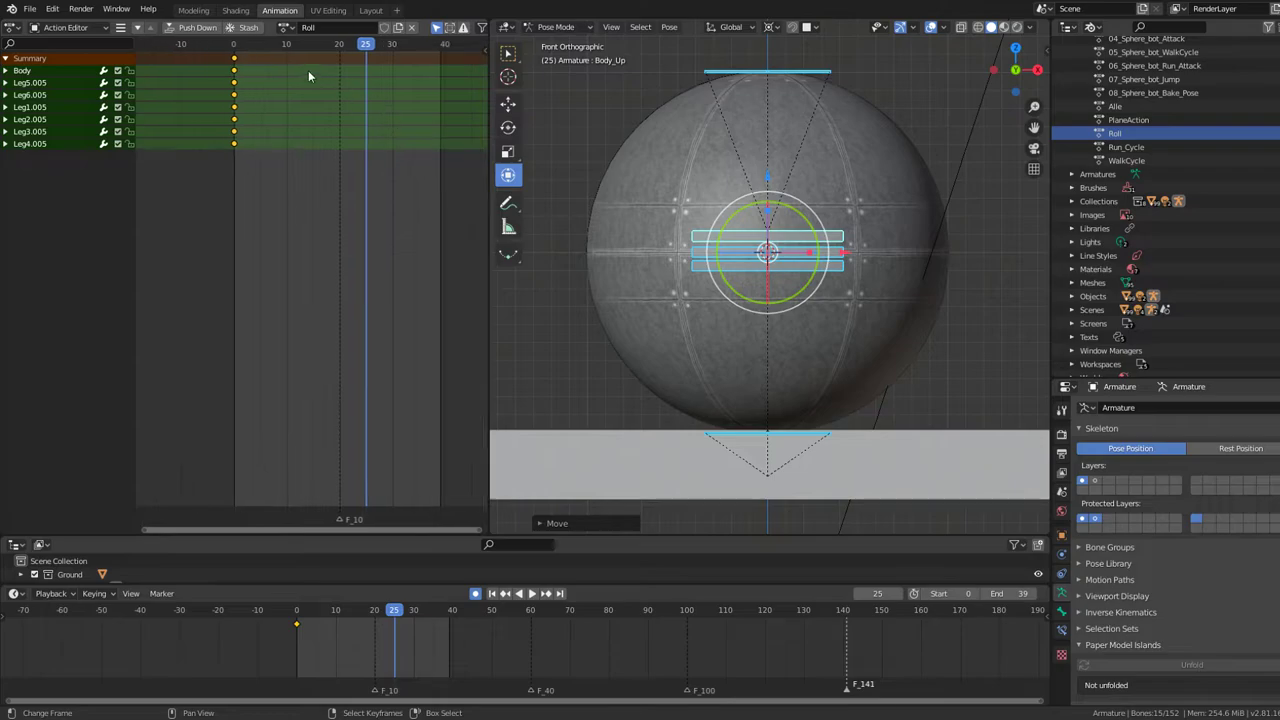
- Rotate the bones -90° at frame 10 and key them, then key the frame-0 pose
left_click(287, 57)
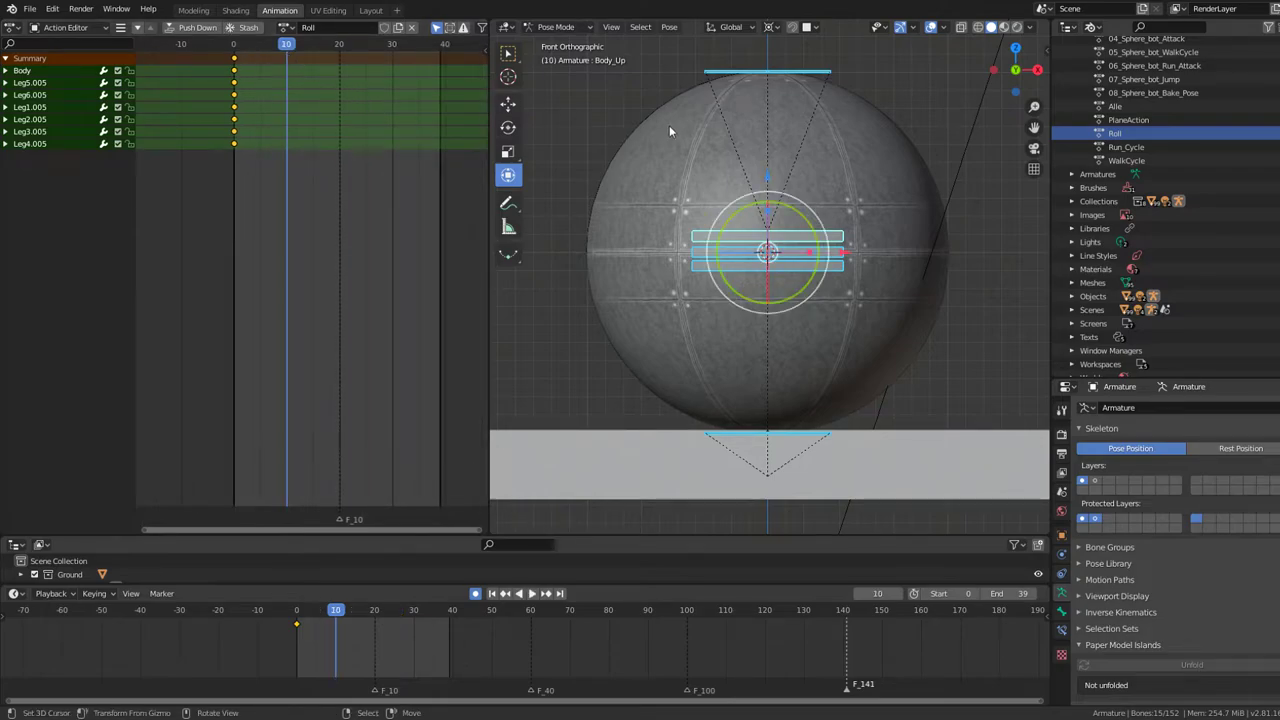
type("r90")
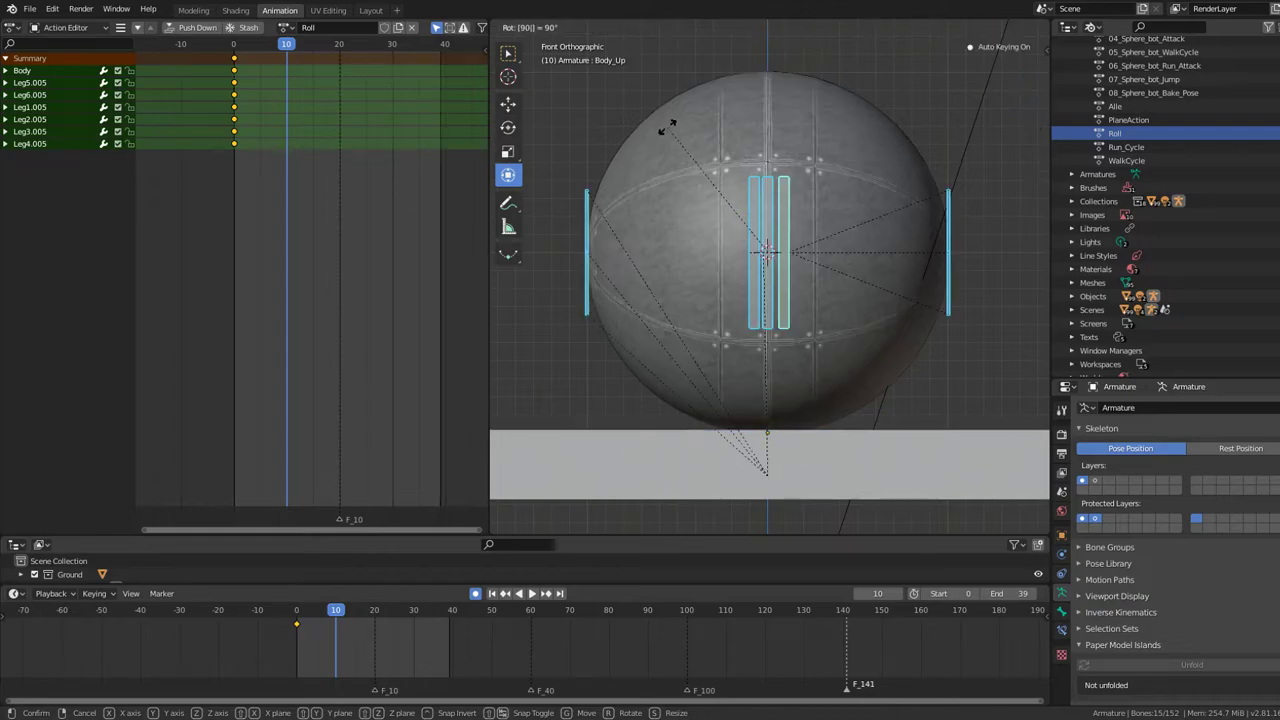
key("BackSpace")
key("BackSpace")
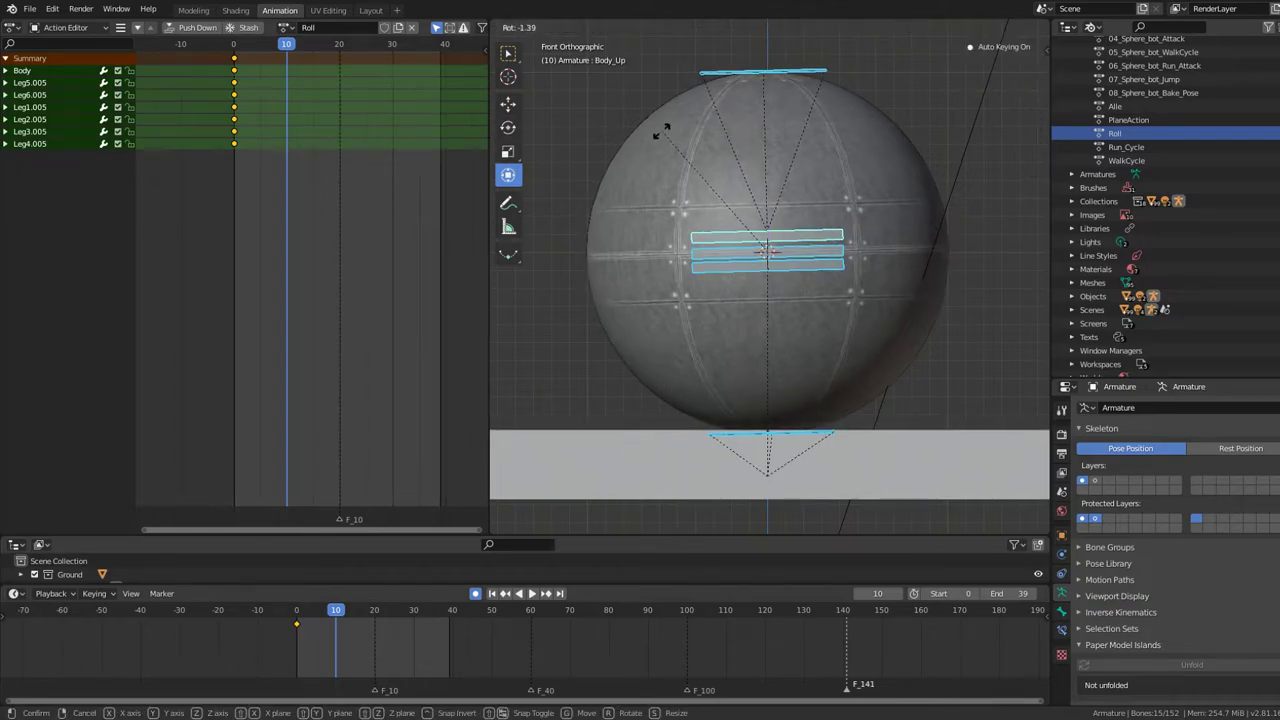
type("-90")
key("Return")
key("i")
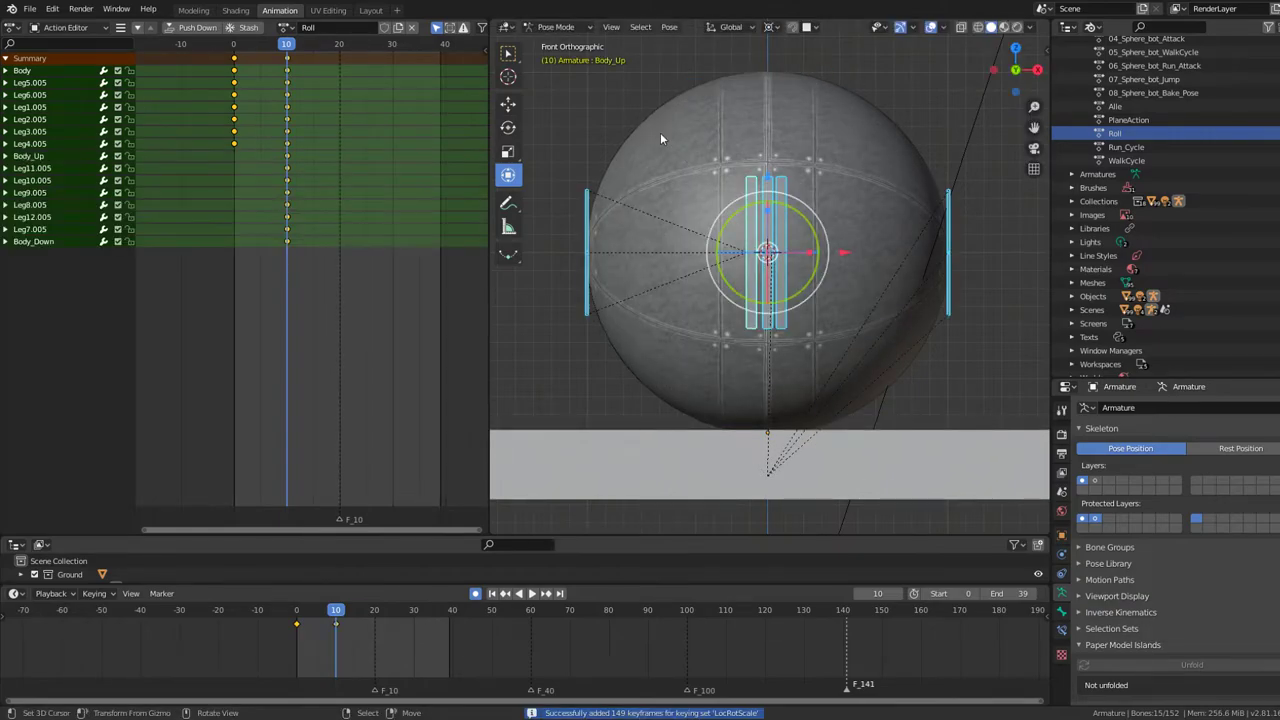
key("shift+Left")
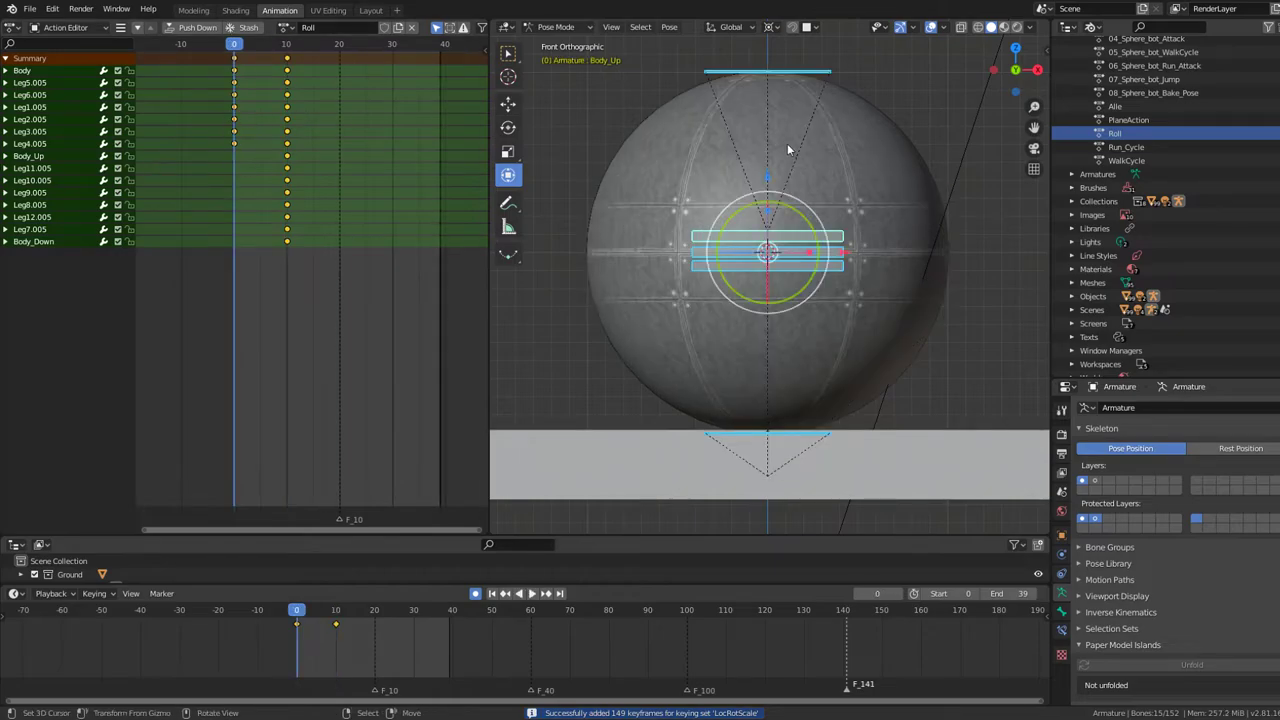
key("i")
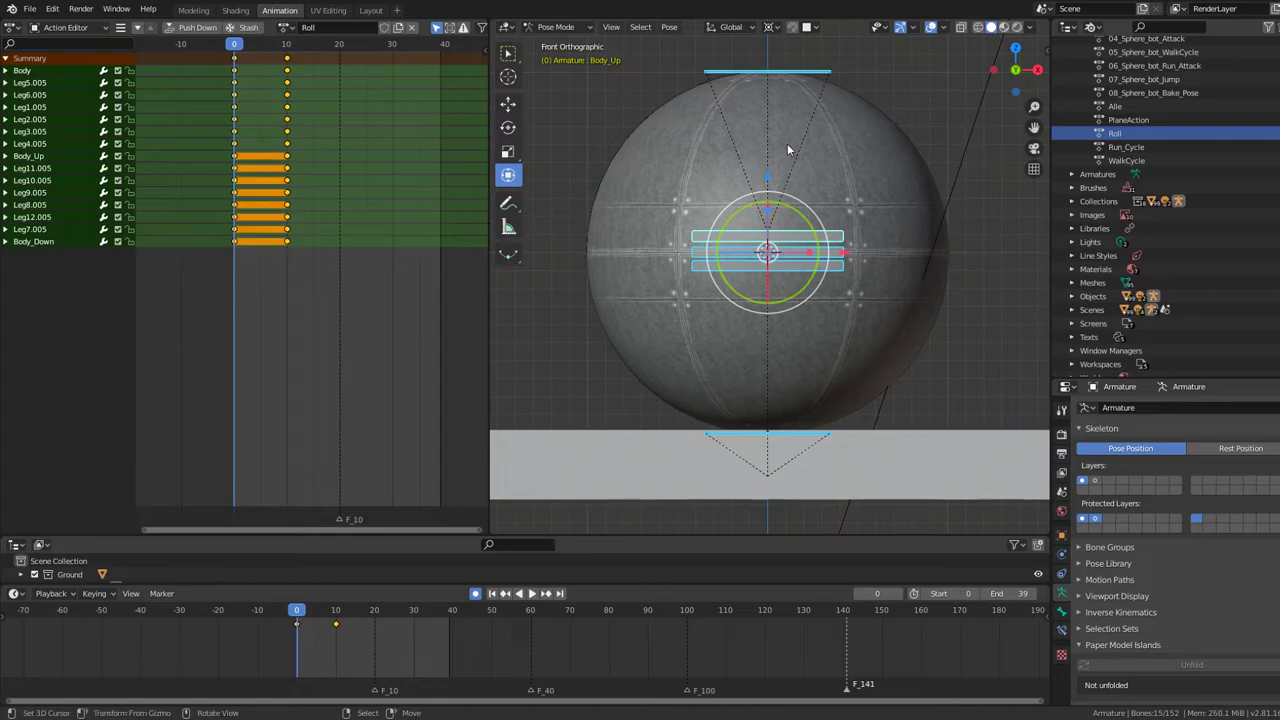
- Return to frame 10, adjust the bones, and play back the roll preview
left_click(288, 67)
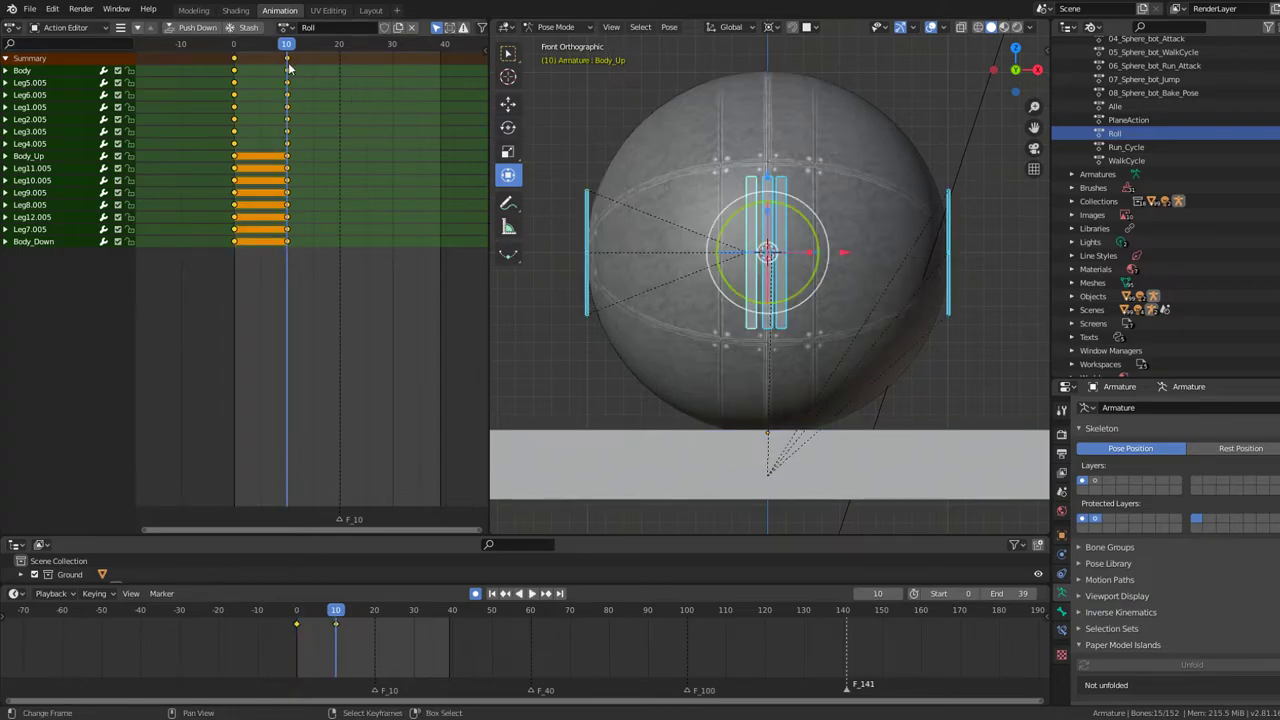
key("g")
left_click(768, 174)
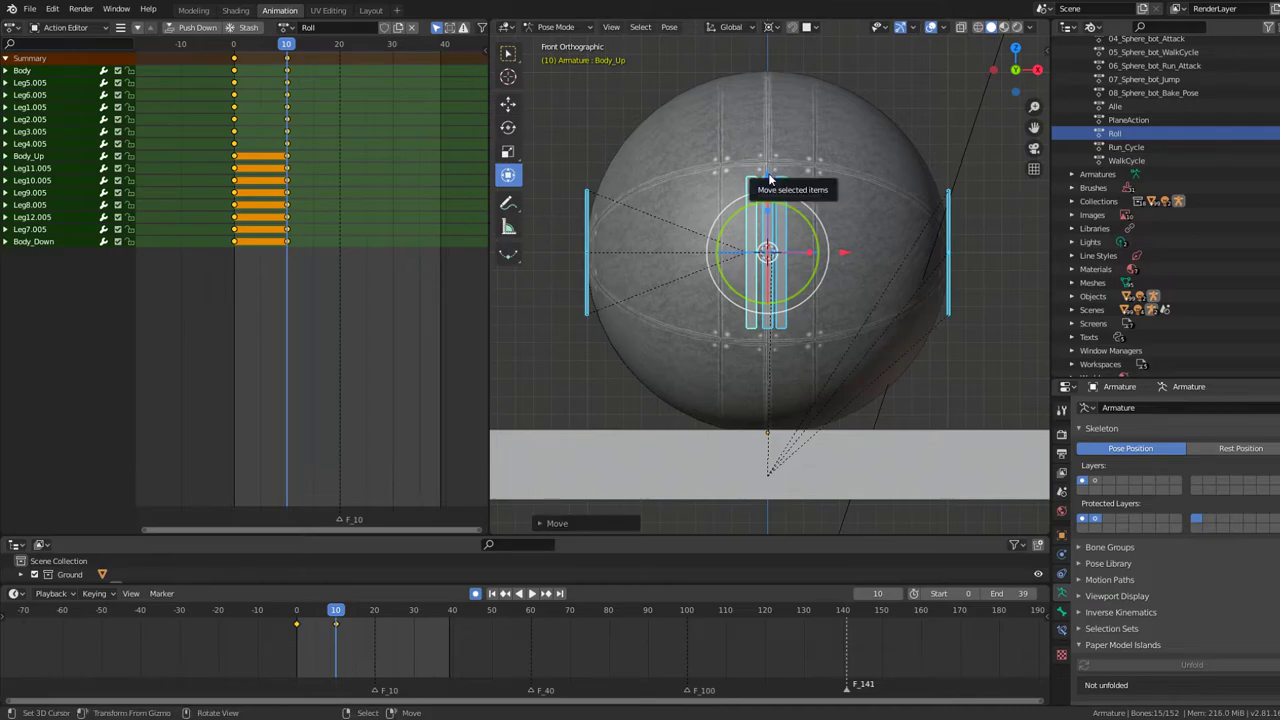
key("space")
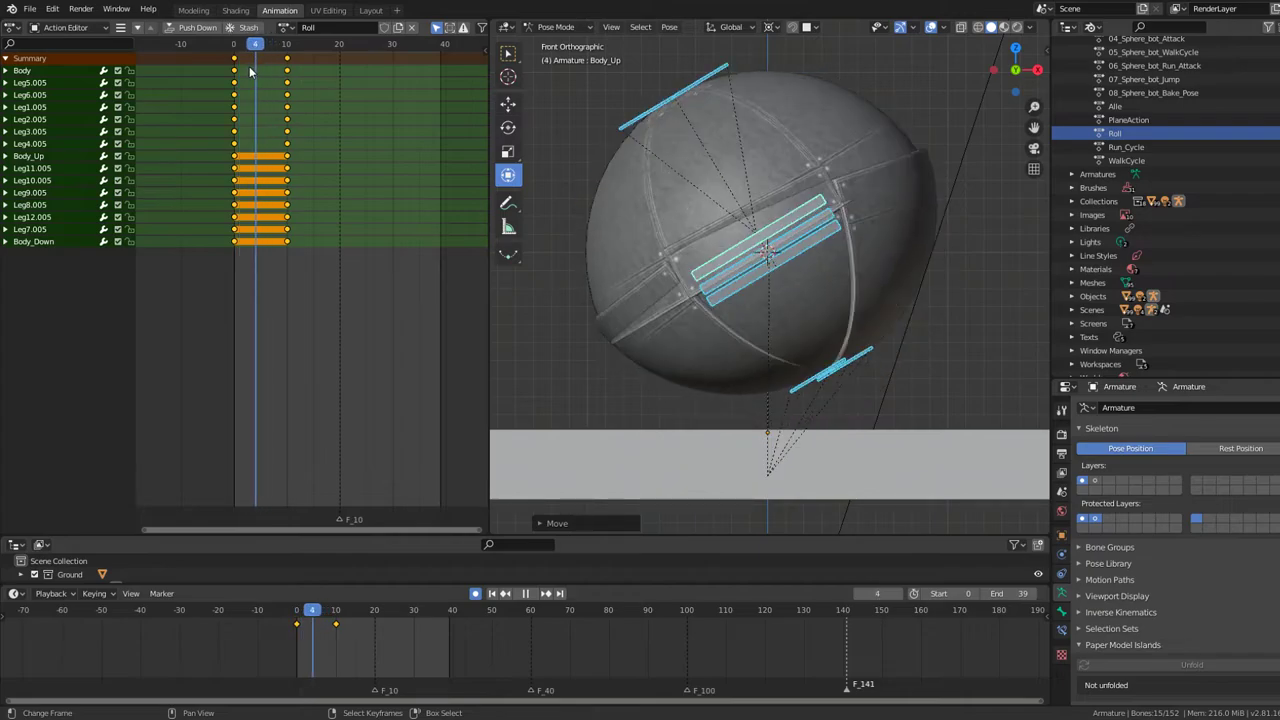
key("Escape")
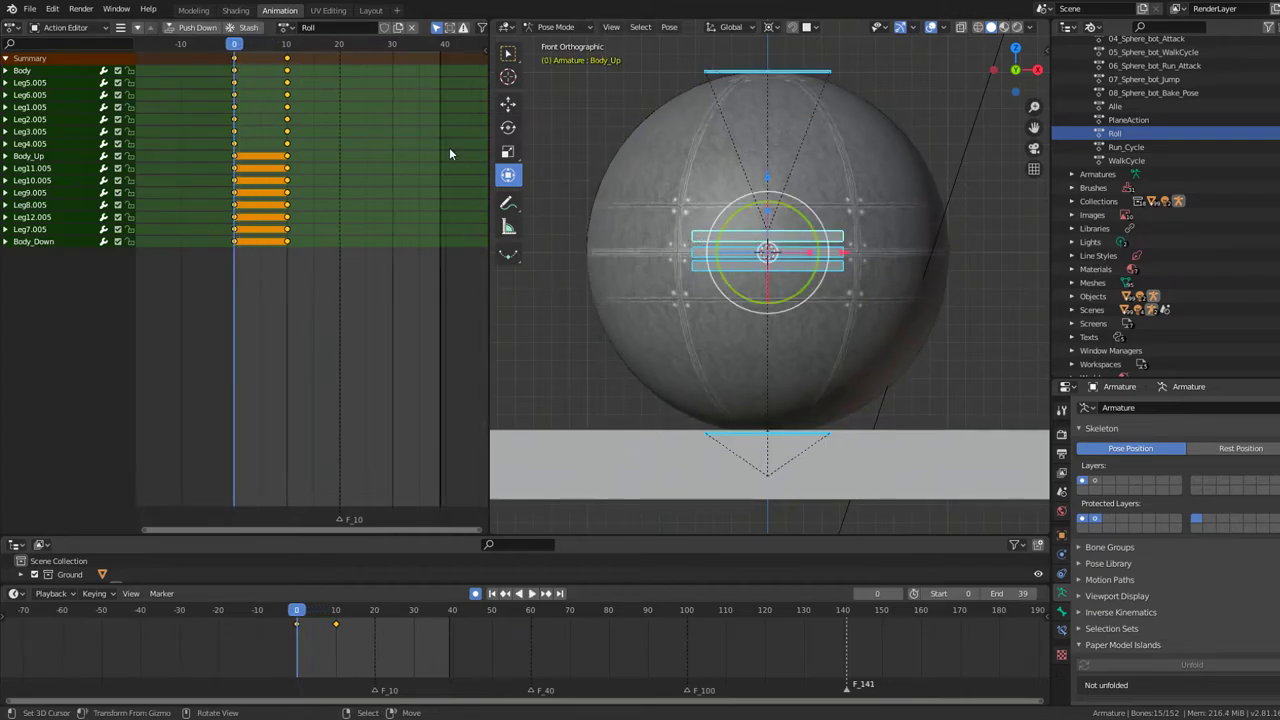
- Select all bones and delete every keyframe at frame 10
left_click(796, 439)
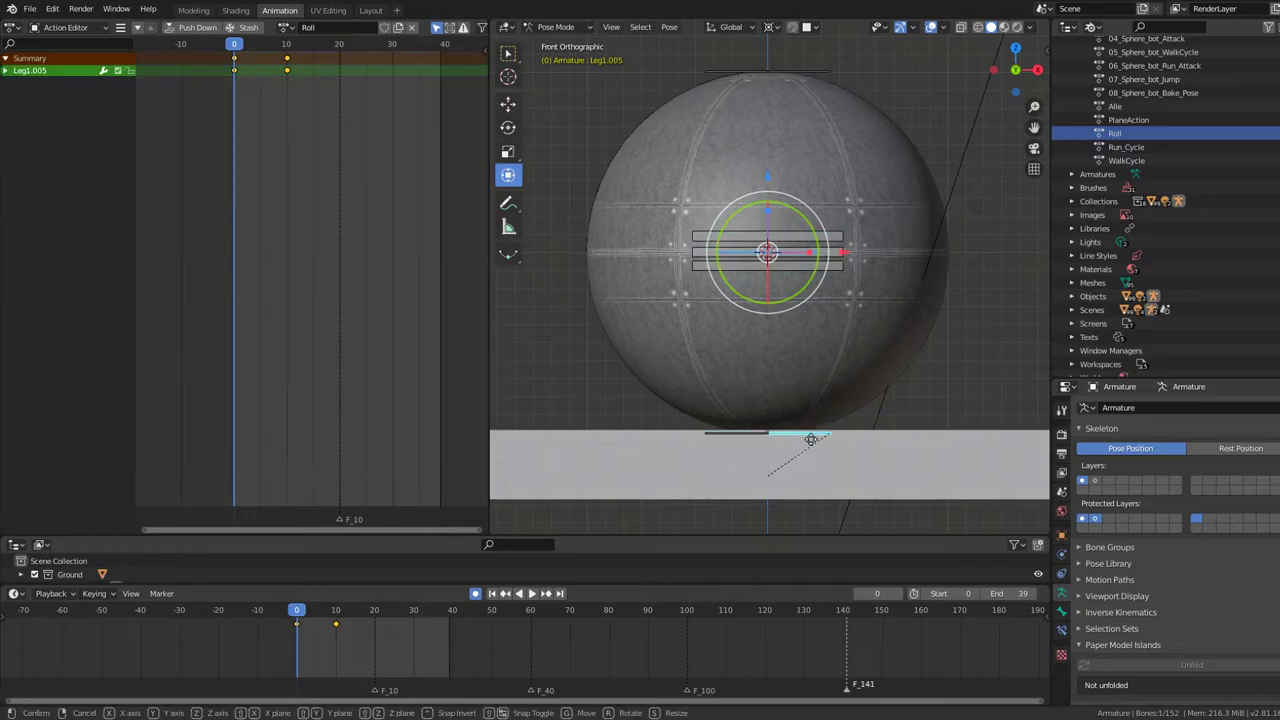
key("a")
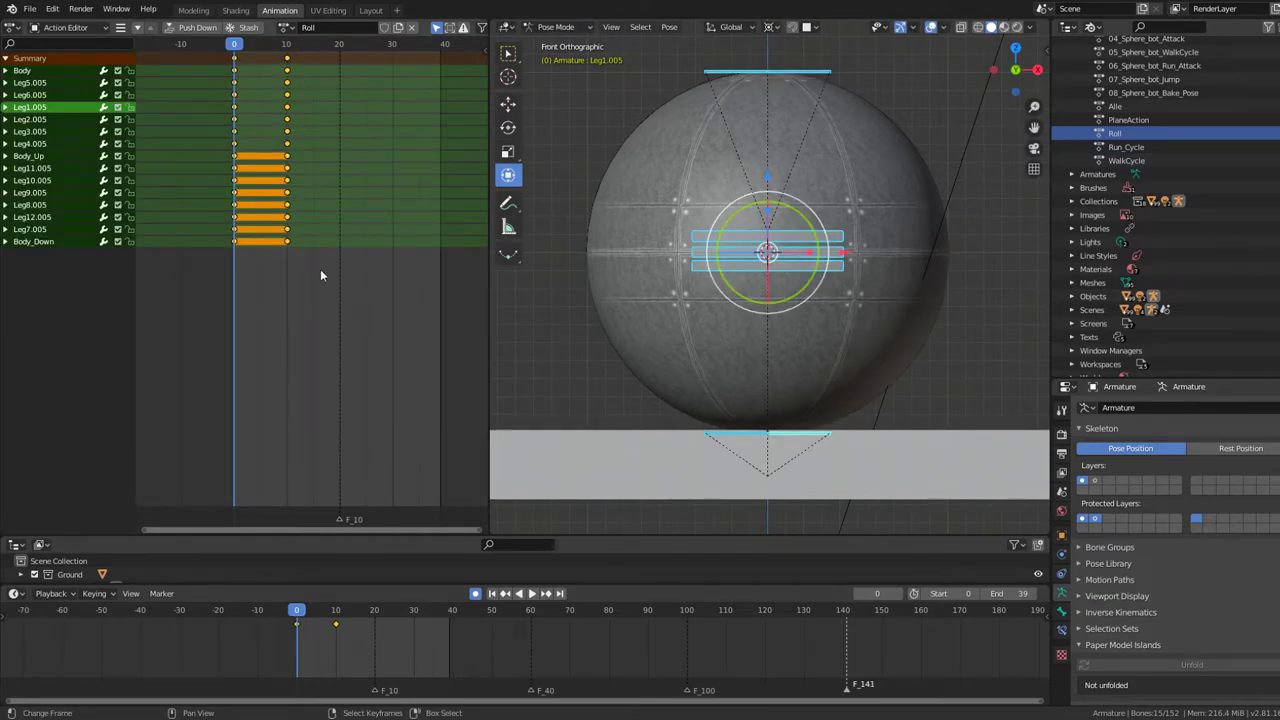
left_click_drag(336, 305, 270, 56)
key("x")
left_click(285, 58)
- Replay the animation, return to frame 0, and reveal the hidden root_2.001 bone
key("space")
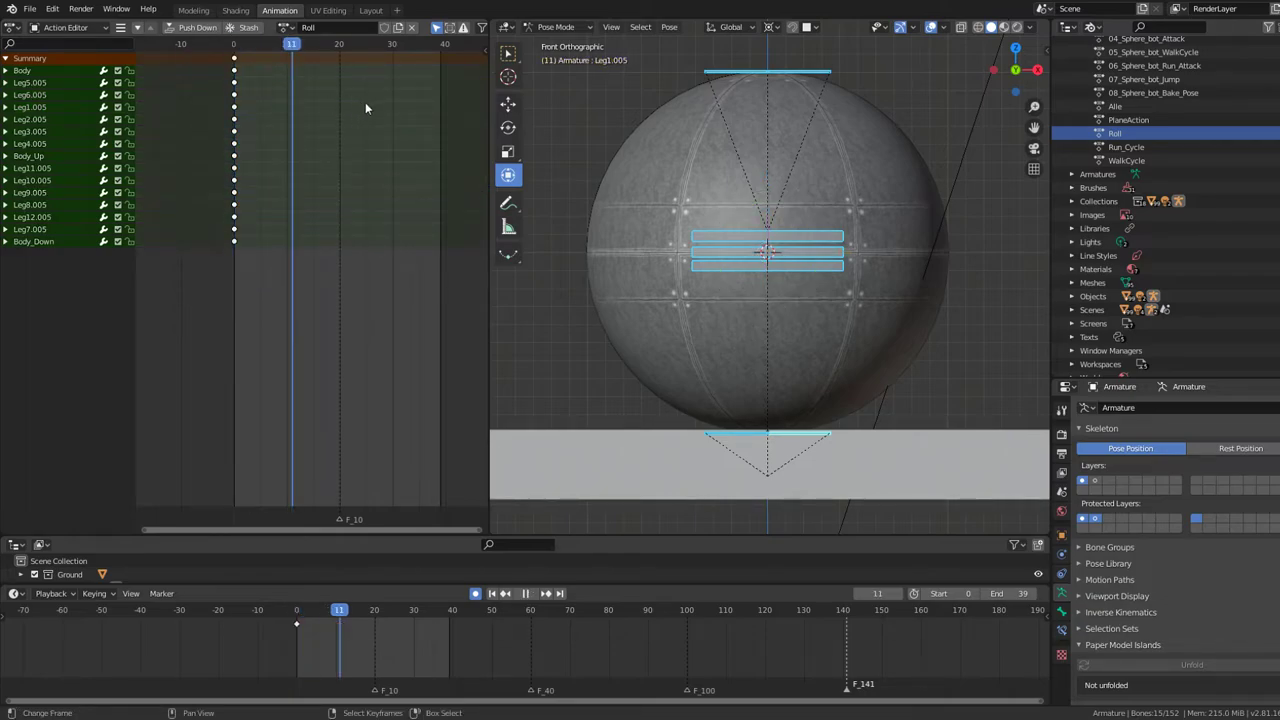
key("shift+Left")
key("space")
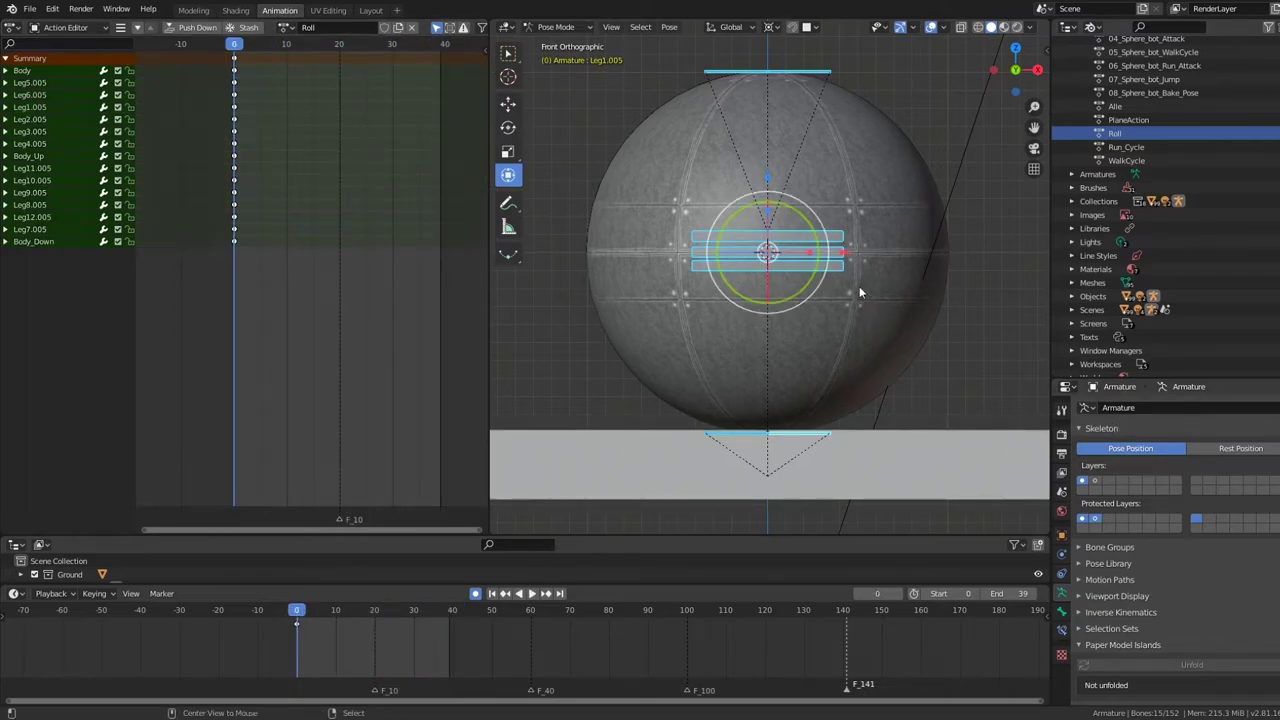
key("alt+h")
key("ctrl+Tab")
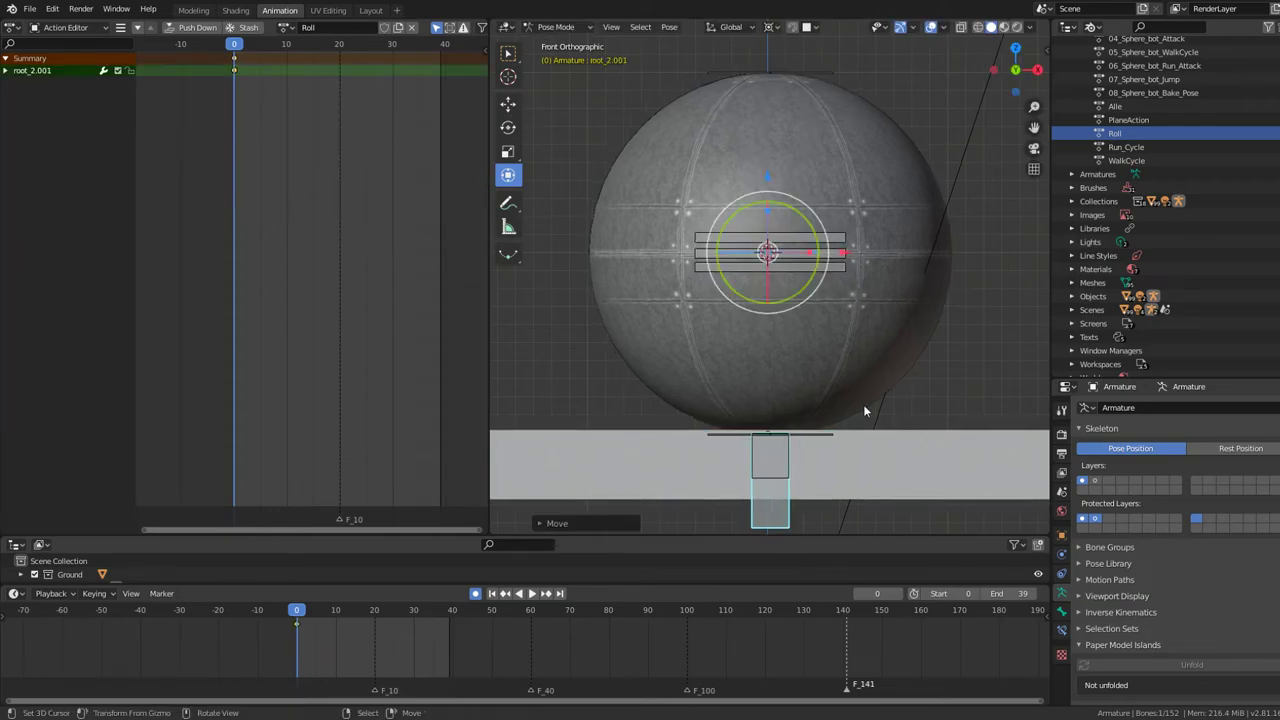
- Reselect the robot armature and return to Pose Mode
left_click(863, 404)
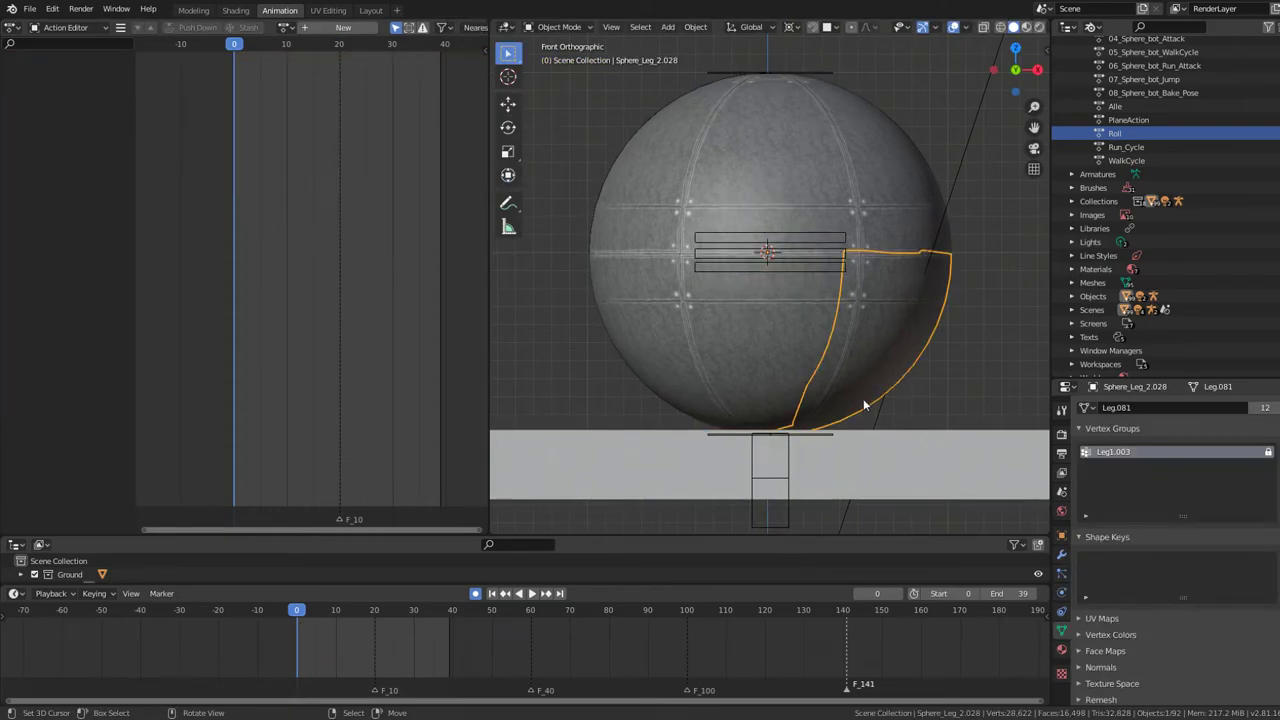
left_click(797, 512)
key("ctrl+Tab")
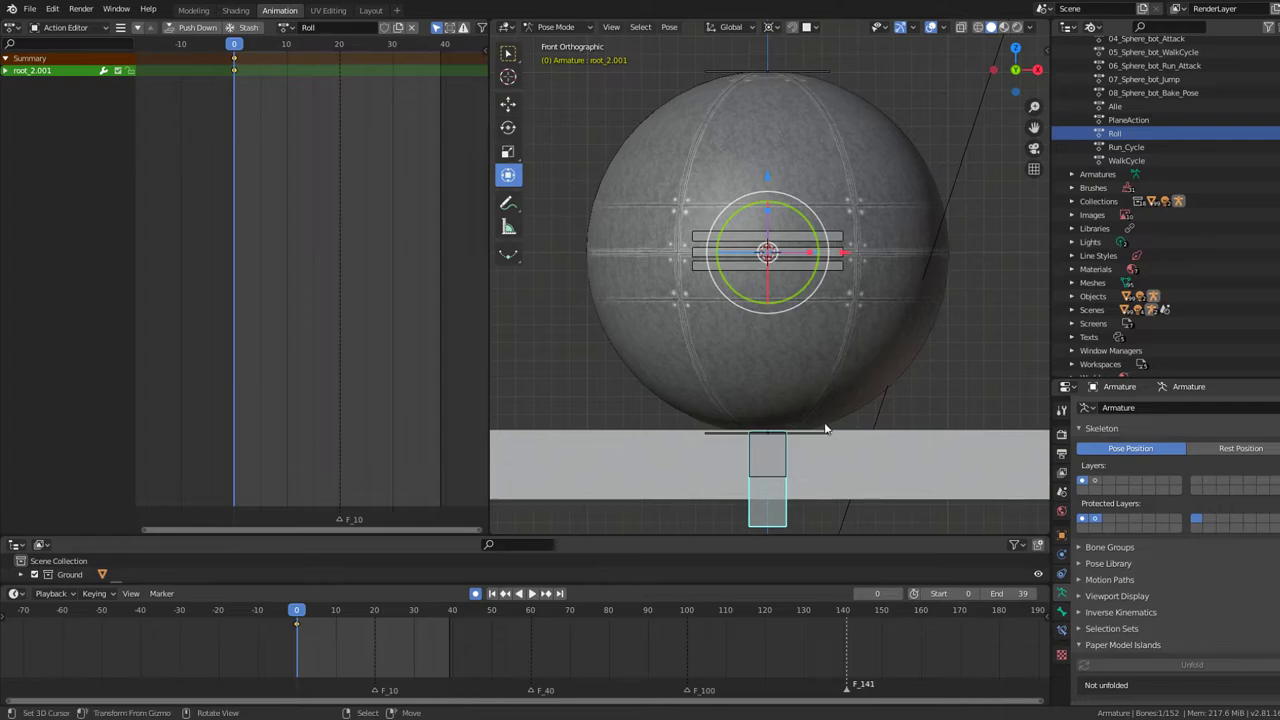
key("r")
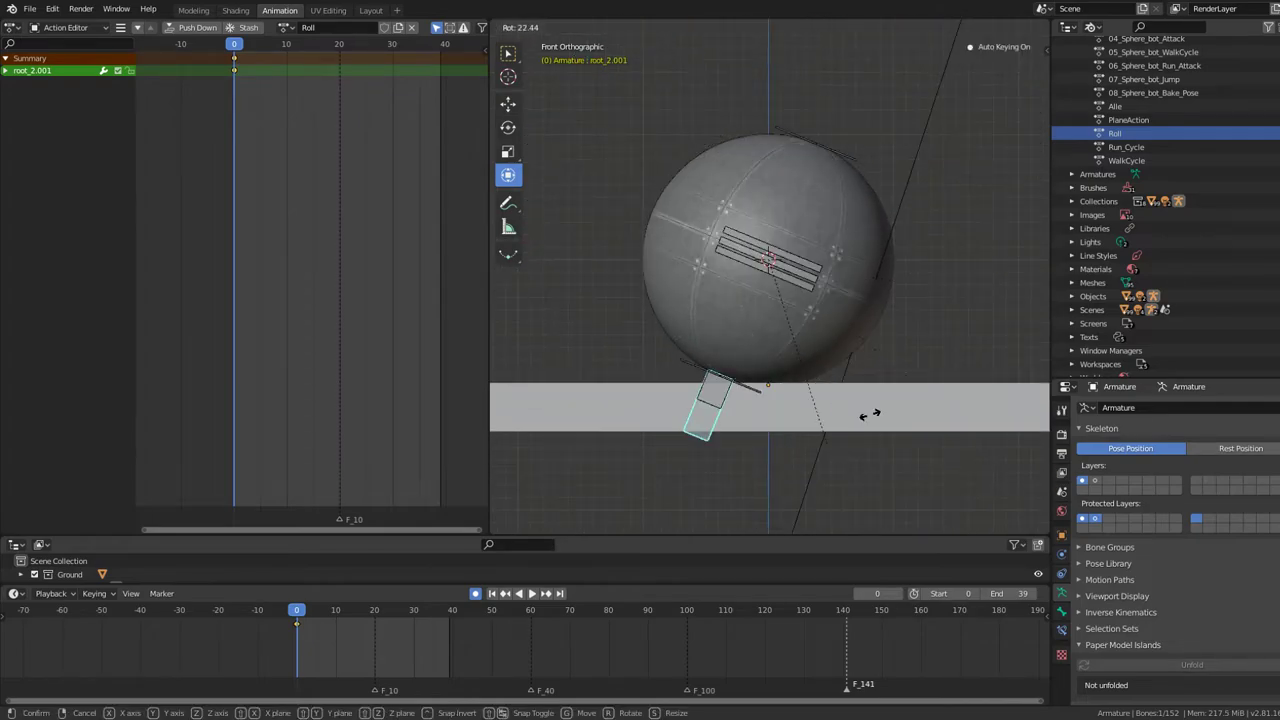
right_click(893, 370)
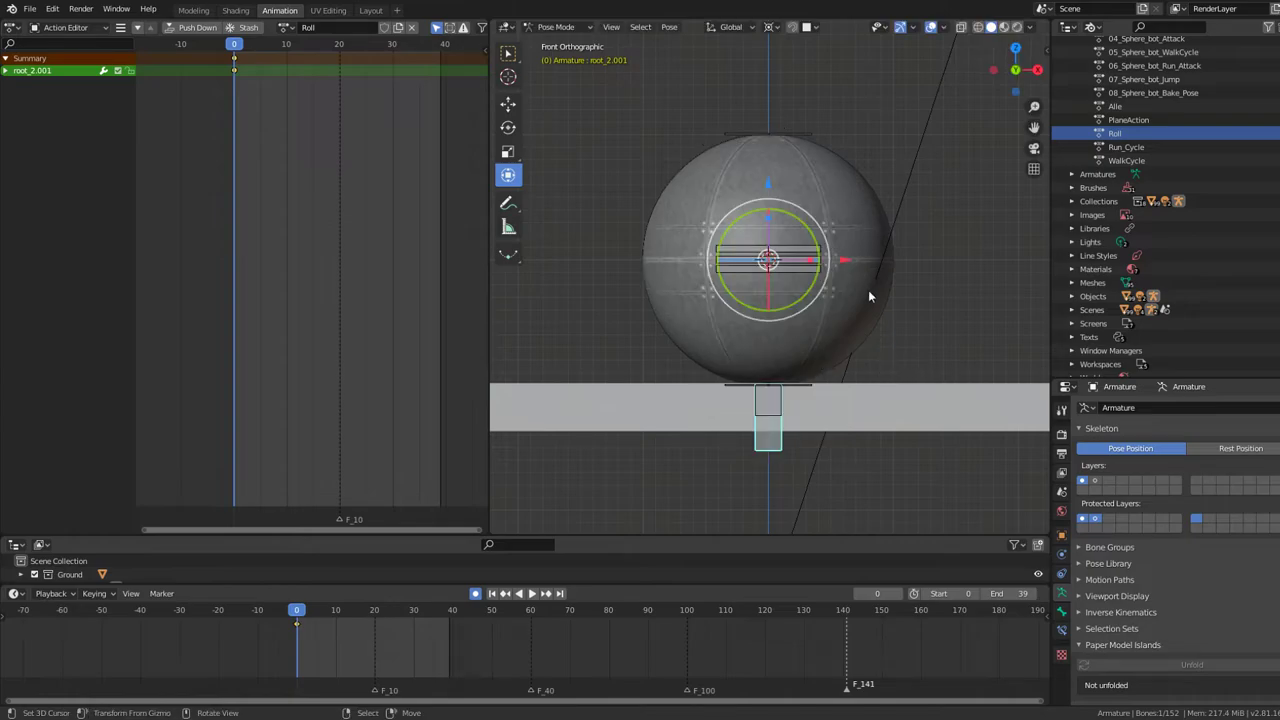
- Tilt the root bone -9° at frame 10, key it, and preview the playback
left_click(286, 87)
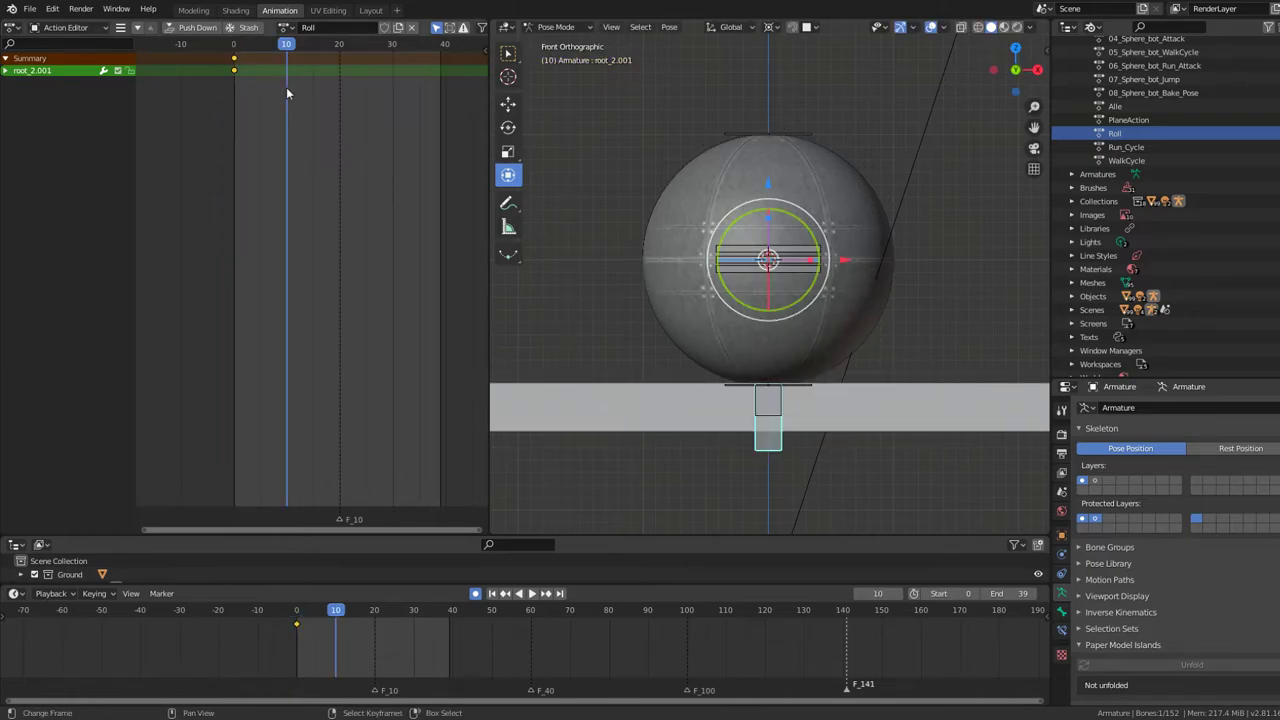
type("r-9")
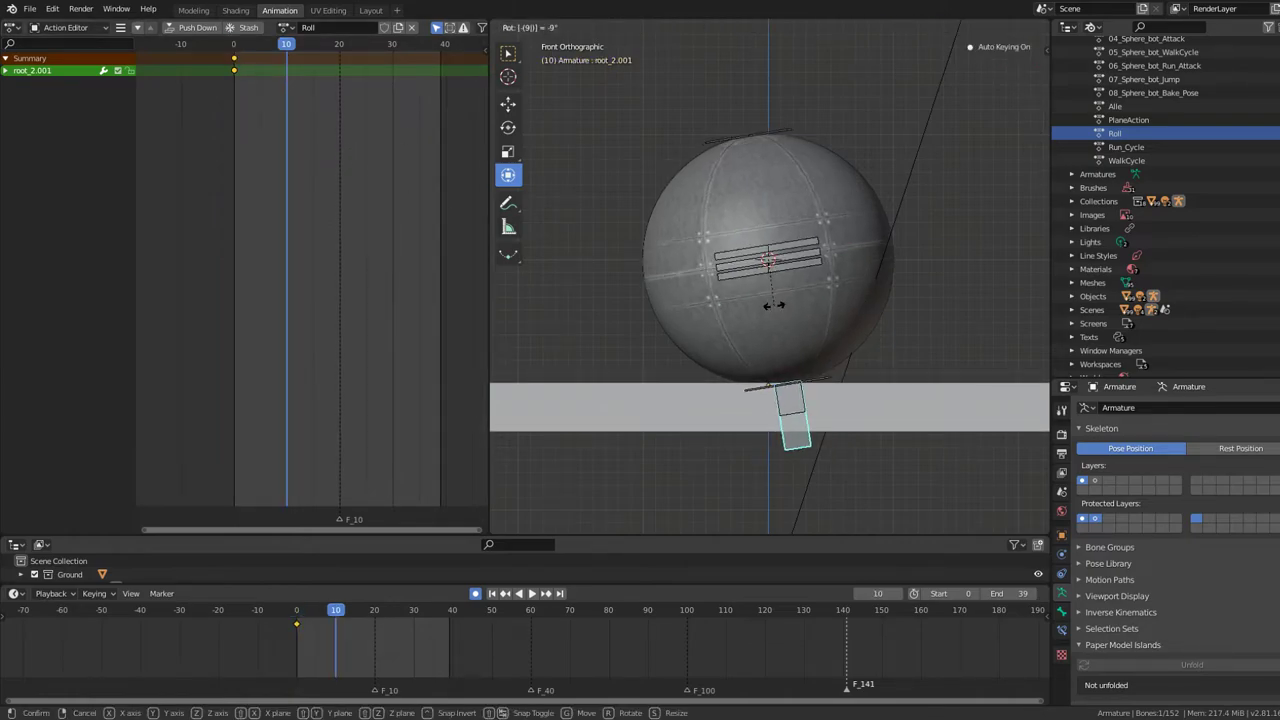
key("Return")
key("i")
key("shift+Left")
key("space")
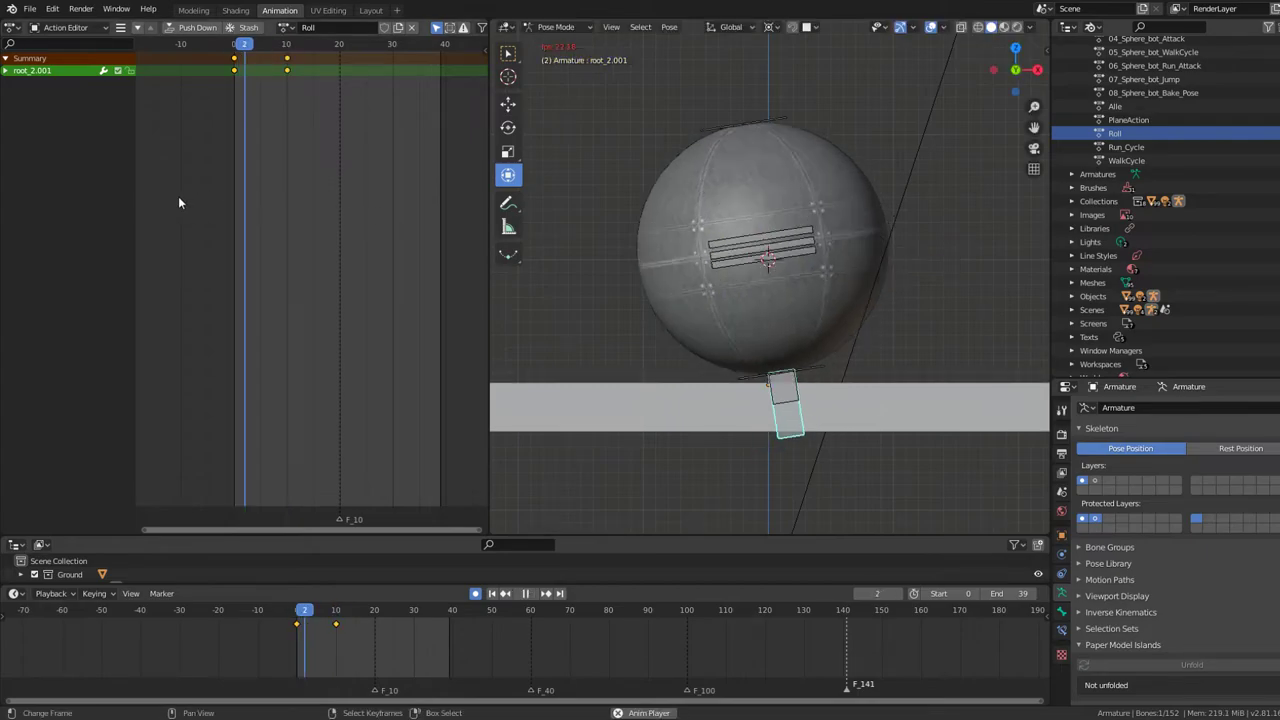
key("space")
- Delete the root bone's frame-10 keyframe
key("Down")
key("Down")
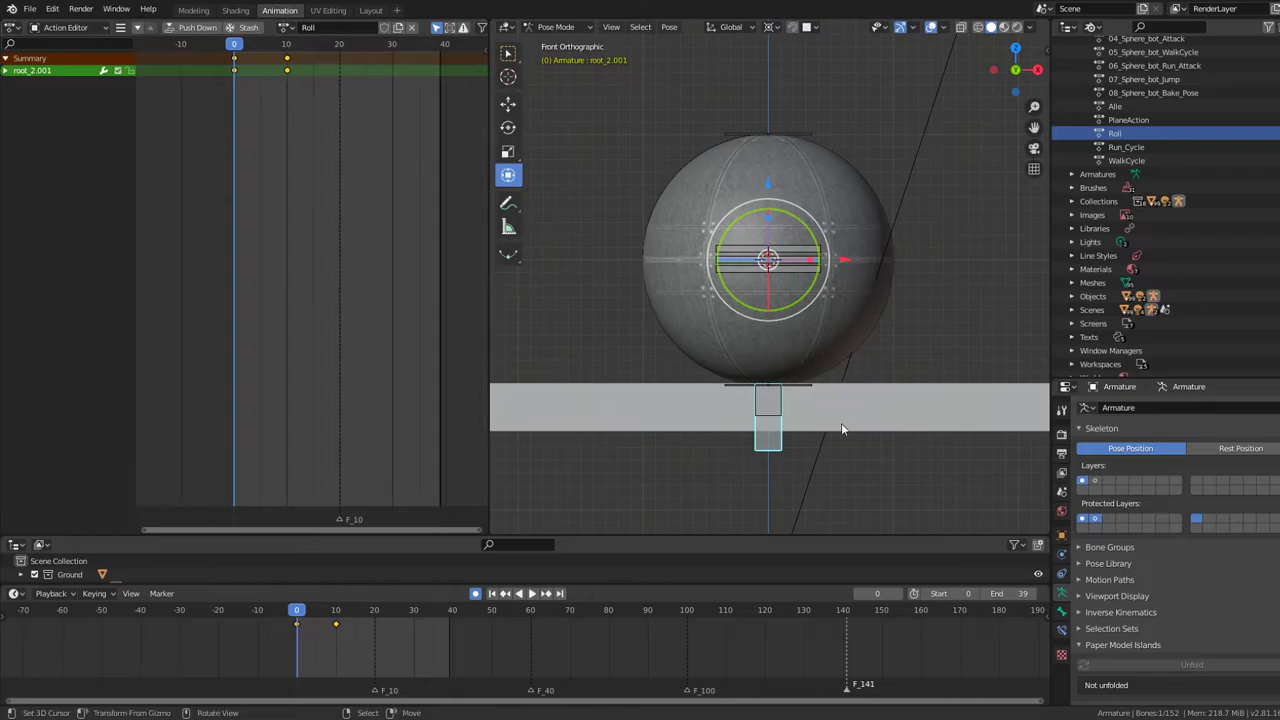
scroll(275, 68, "up", 3)
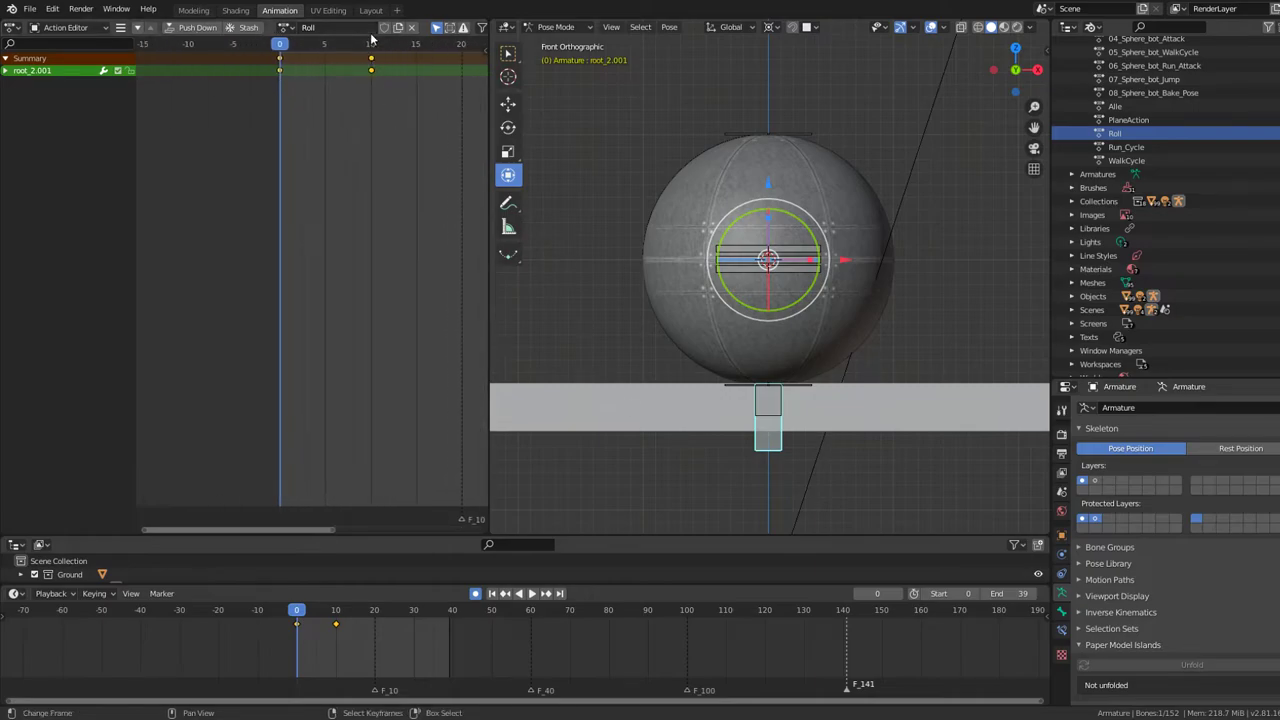
left_click(369, 60)
key("x")
left_click(350, 62)
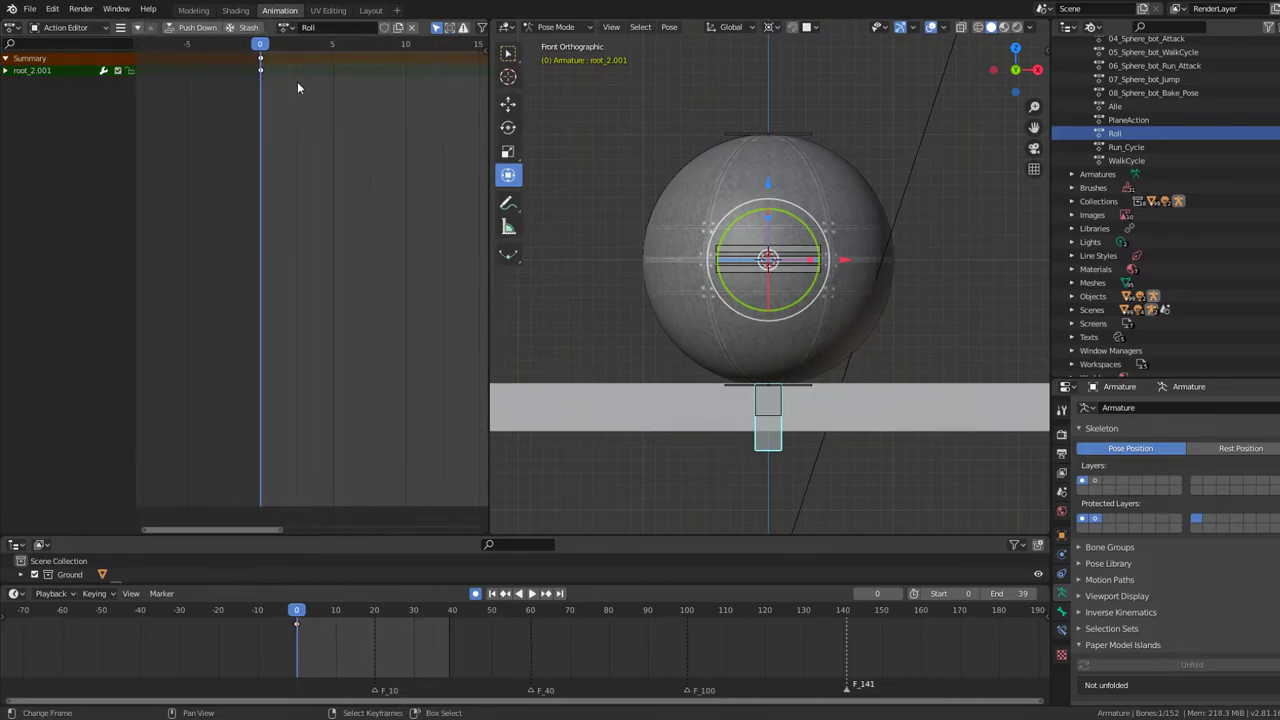
- Frame the keyframe view around the first frames and set the current frame to 1
scroll(297, 81, "up", 3)
middle_click_drag(283, 93, 313, 156)
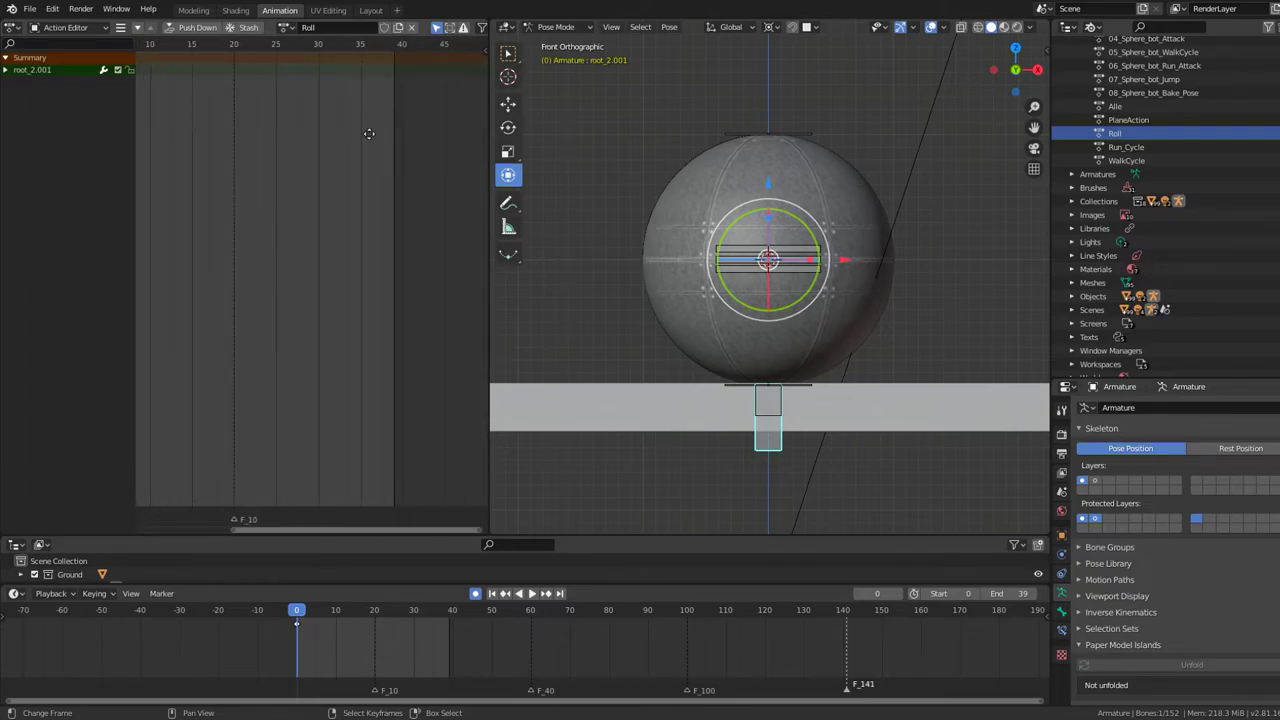
middle_click_drag(313, 156, 463, 147)
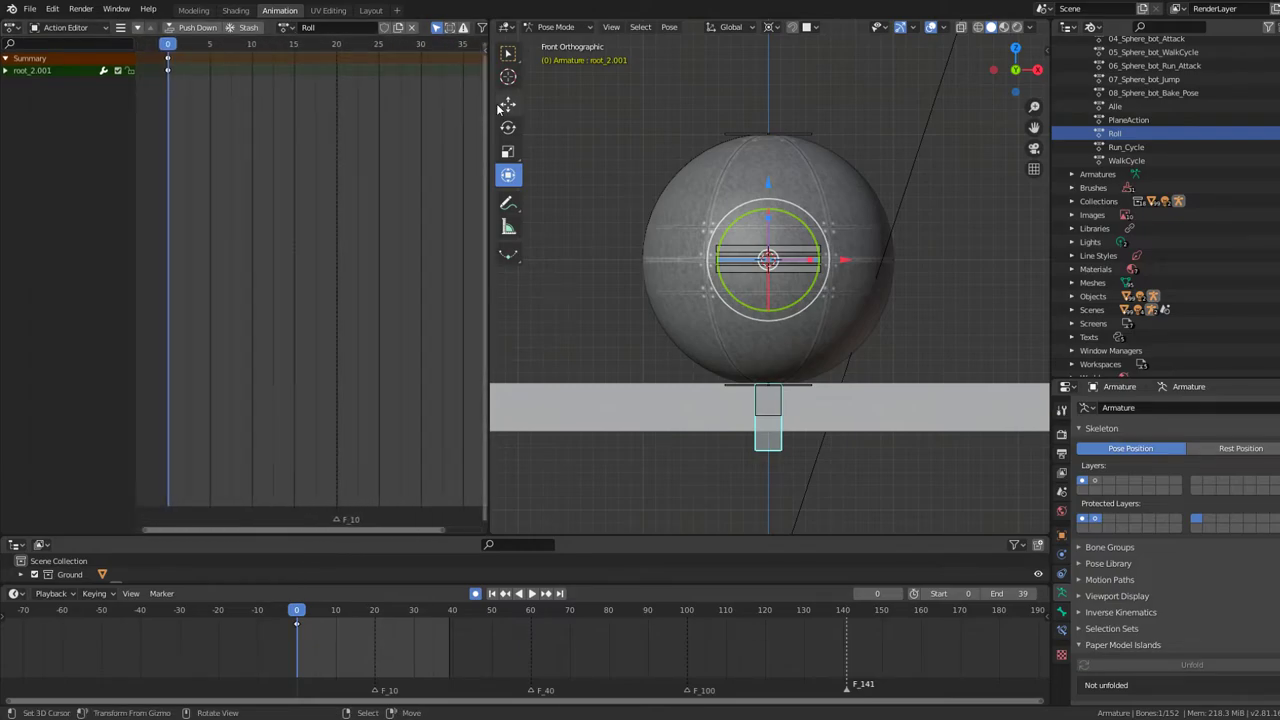
middle_click_drag(133, 85, 366, 137)
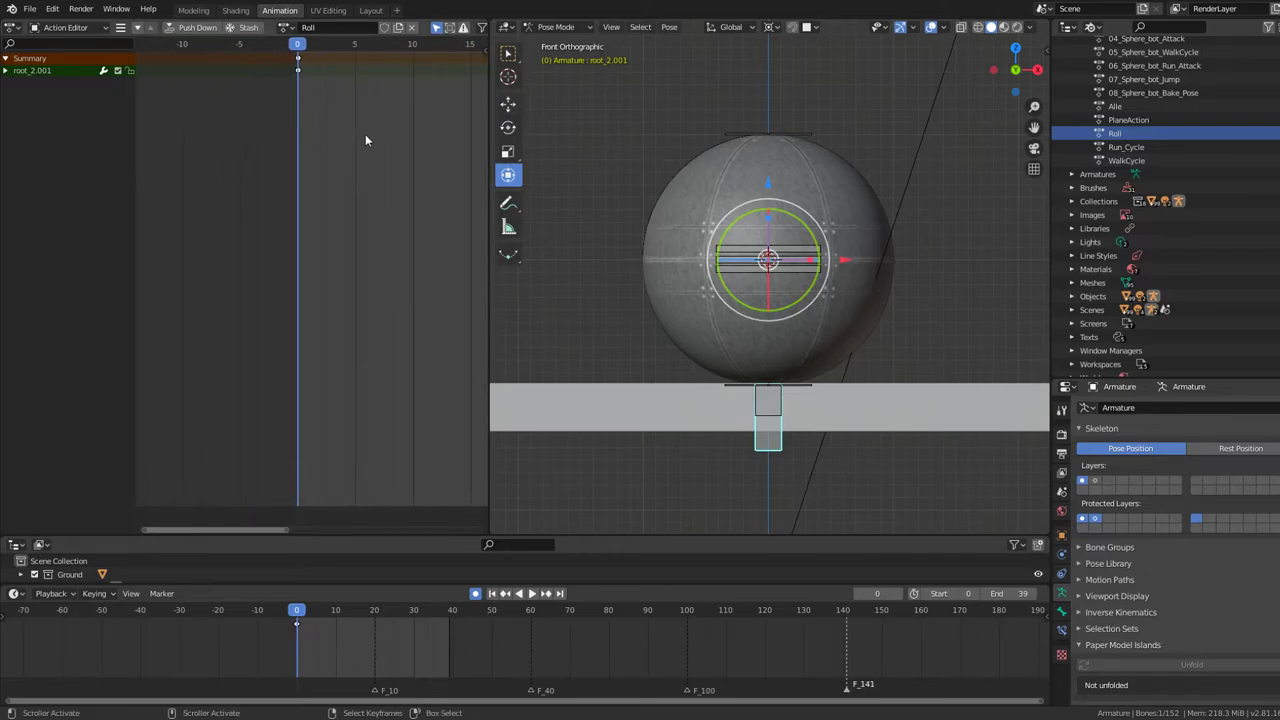
scroll(194, 171, "up", 3)
middle_click_drag(223, 155, 409, 152)
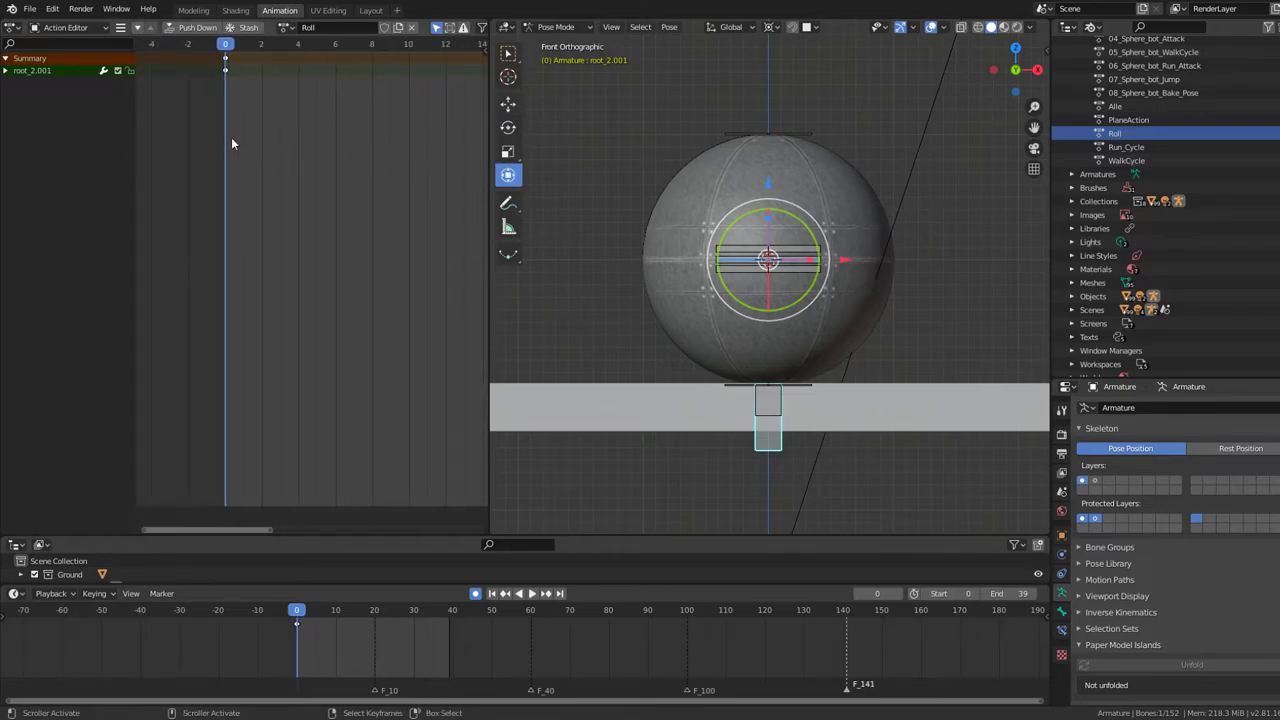
scroll(250, 135, "up", 2)
scroll(280, 112, "up", 1)
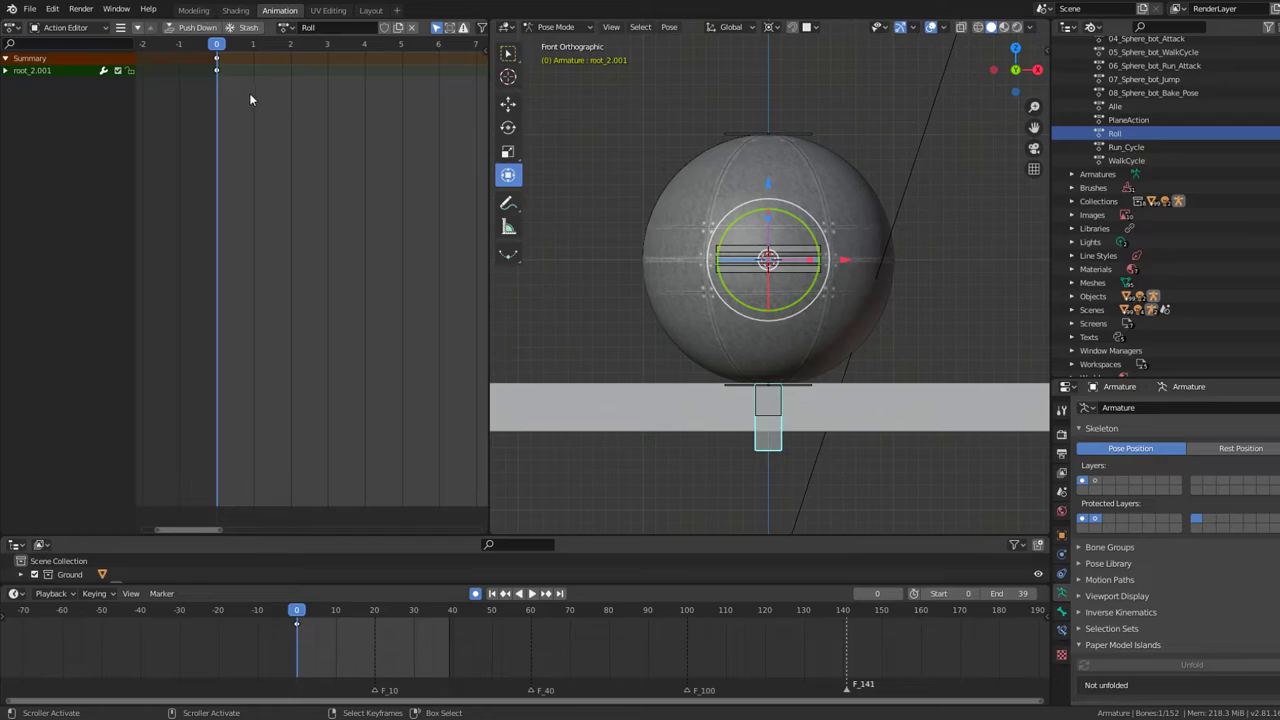
left_click(253, 93)
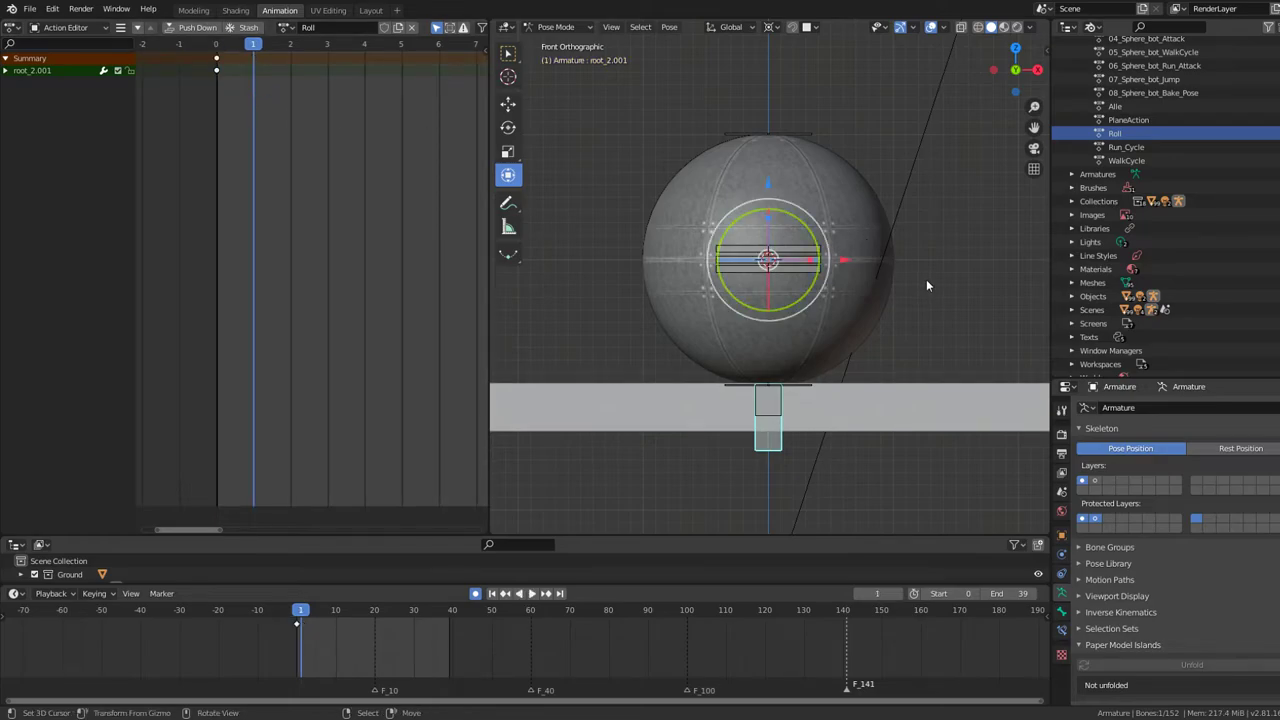
type("r5")
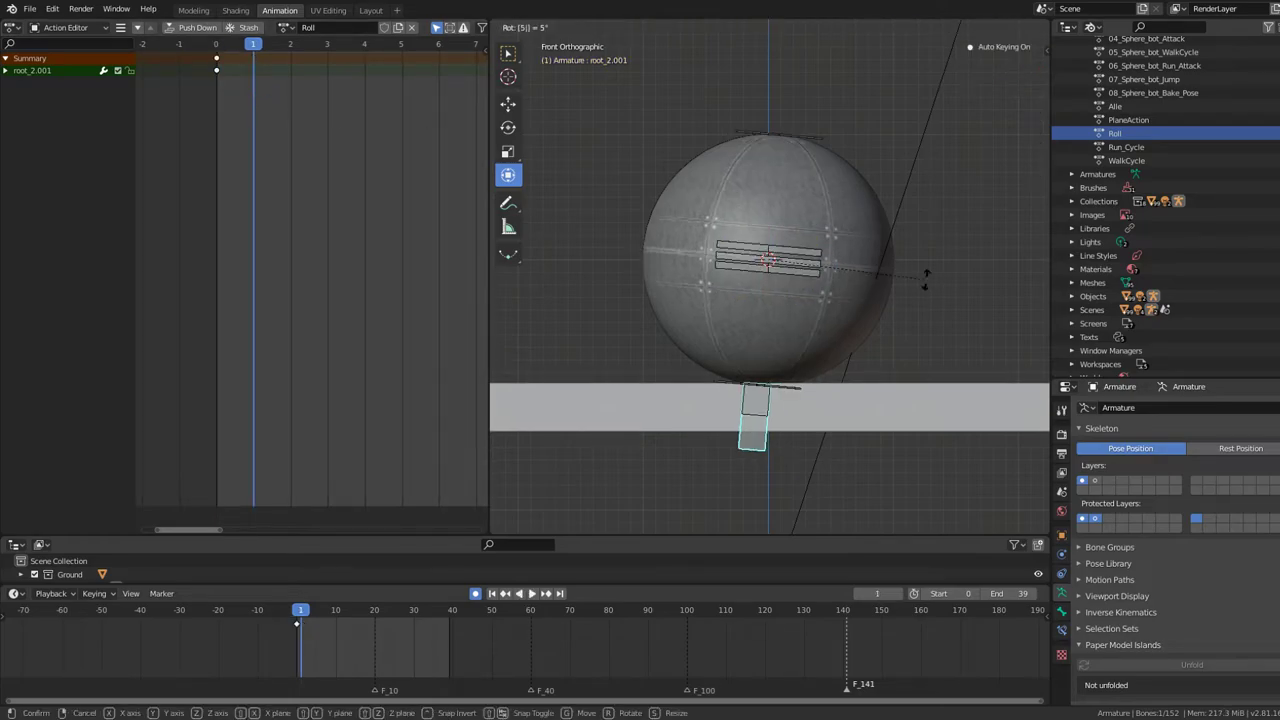
key("minus")
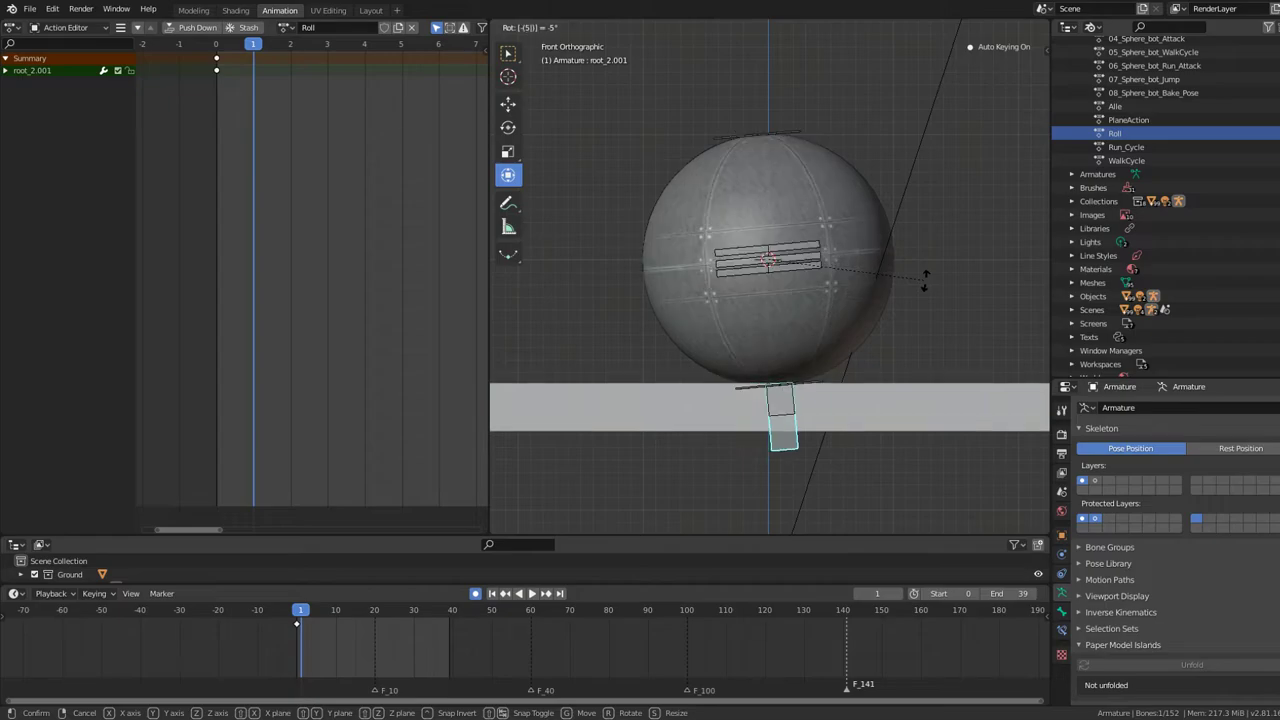
type("0")
key("Escape")
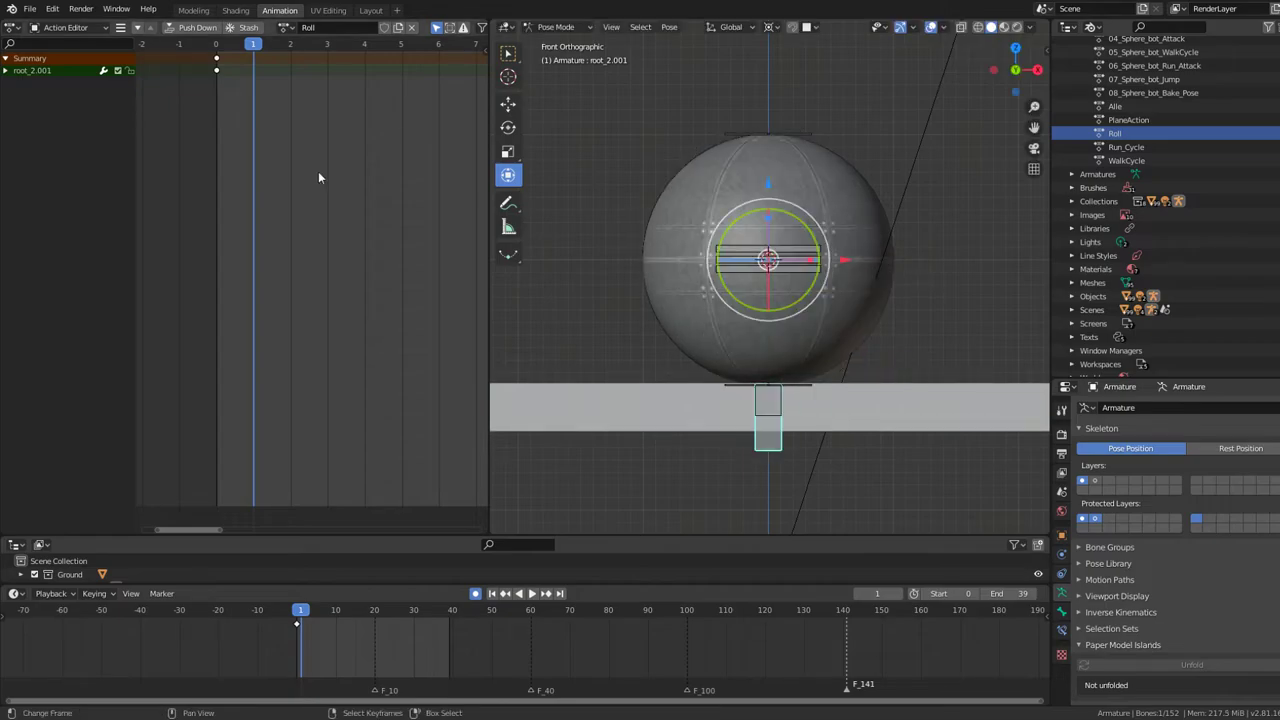
- Rotate the root bone -5° at frame 1 to key it, then play from the start
scroll(220, 120, "down", 2)
key("r")
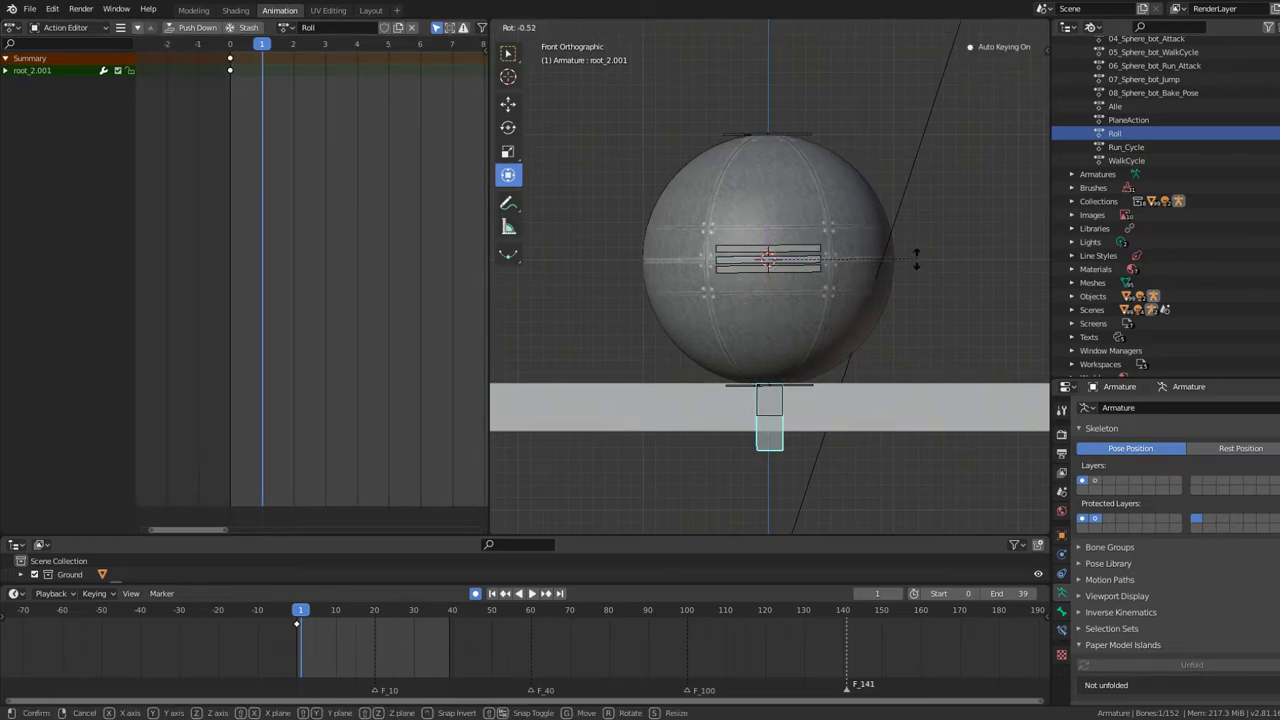
type("-5")
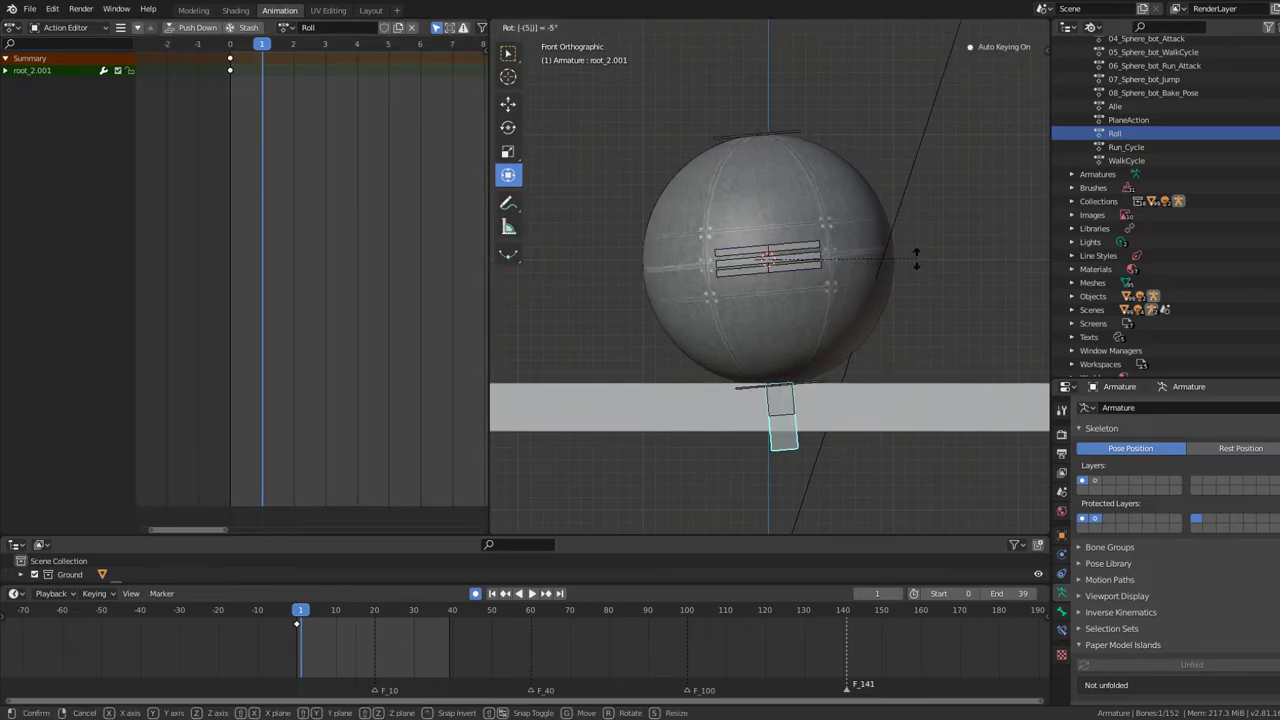
key("Return")
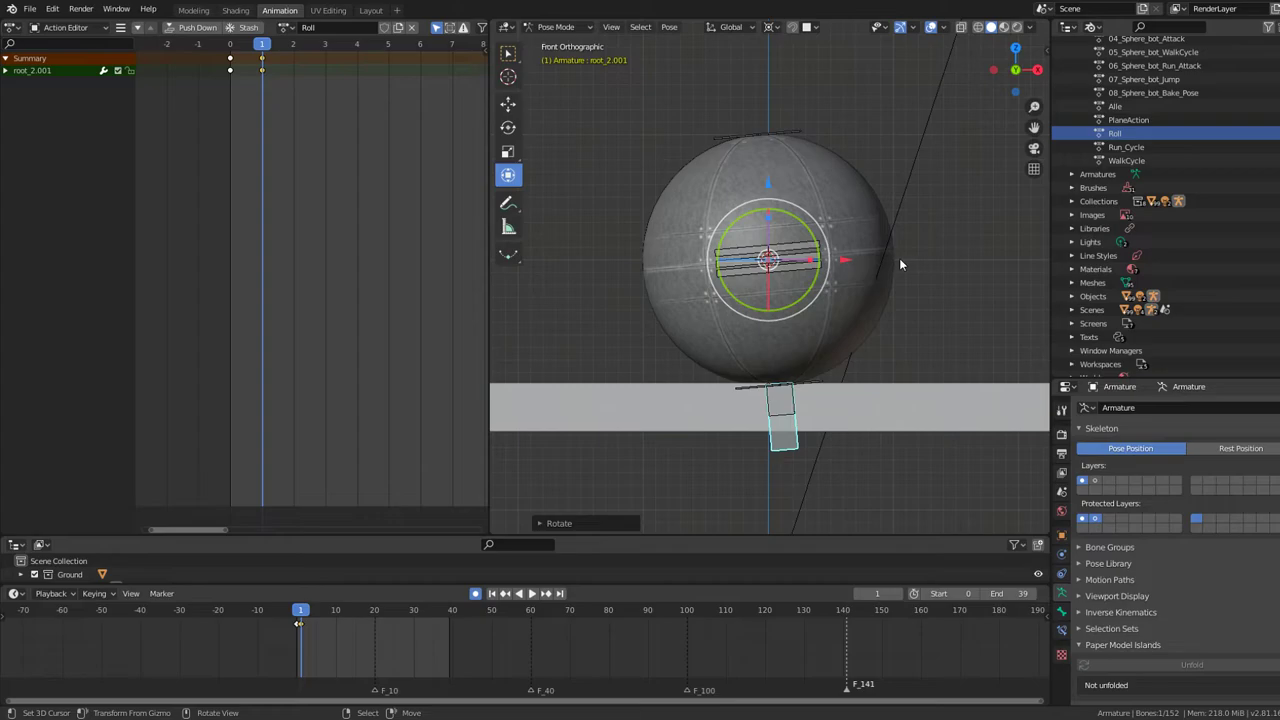
key("shift+Left")
key("space")
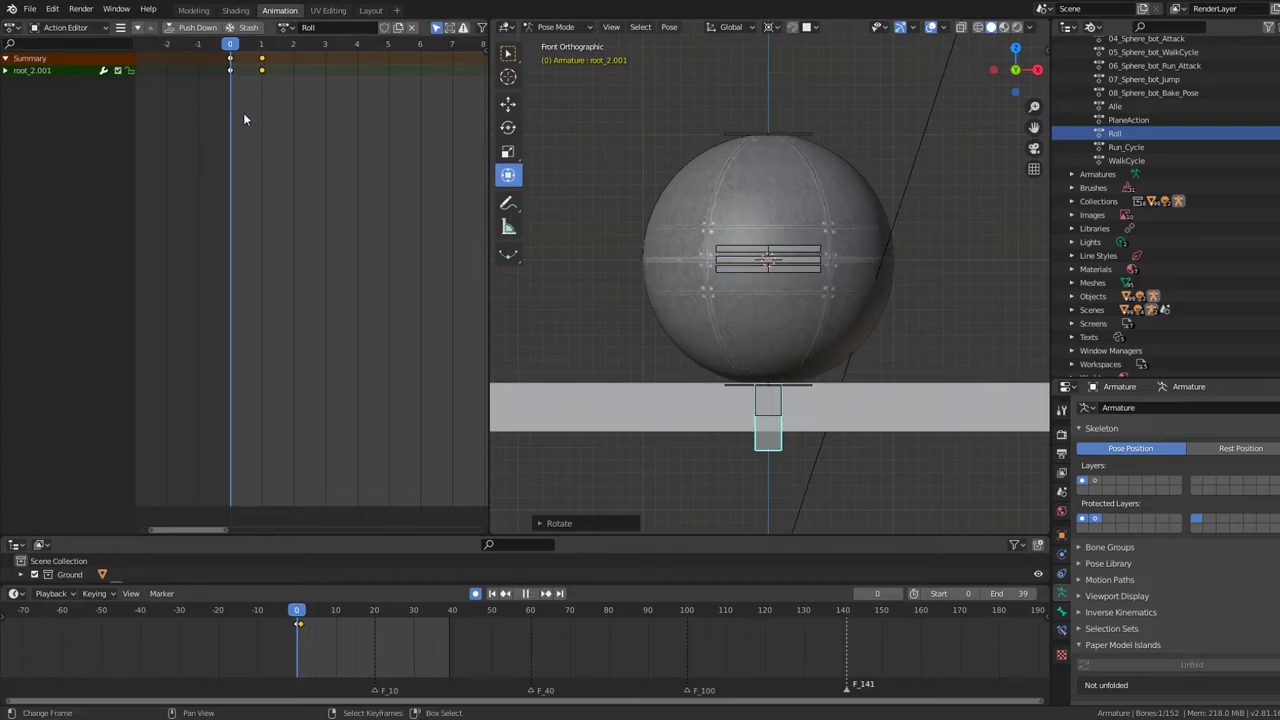
key("space")
- Make the root bone's keyed channels cyclic in the Action Editor
key("shift+e")
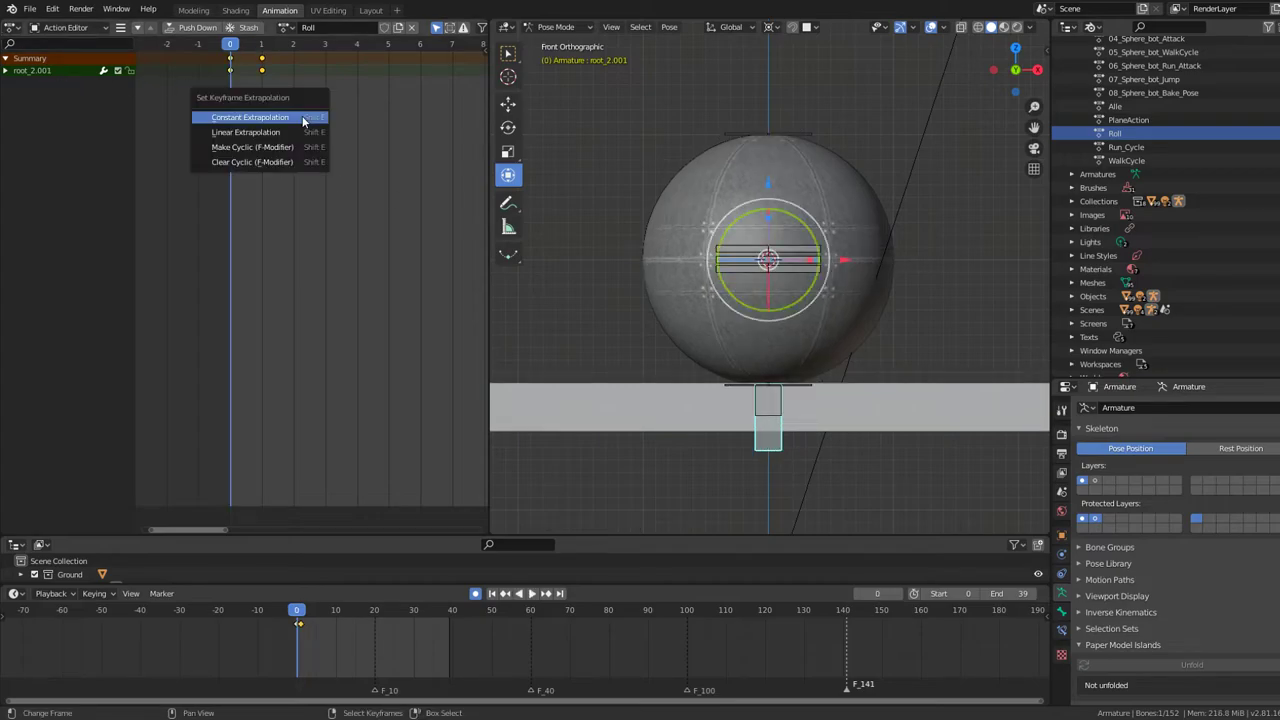
left_click(293, 133)
key("space")
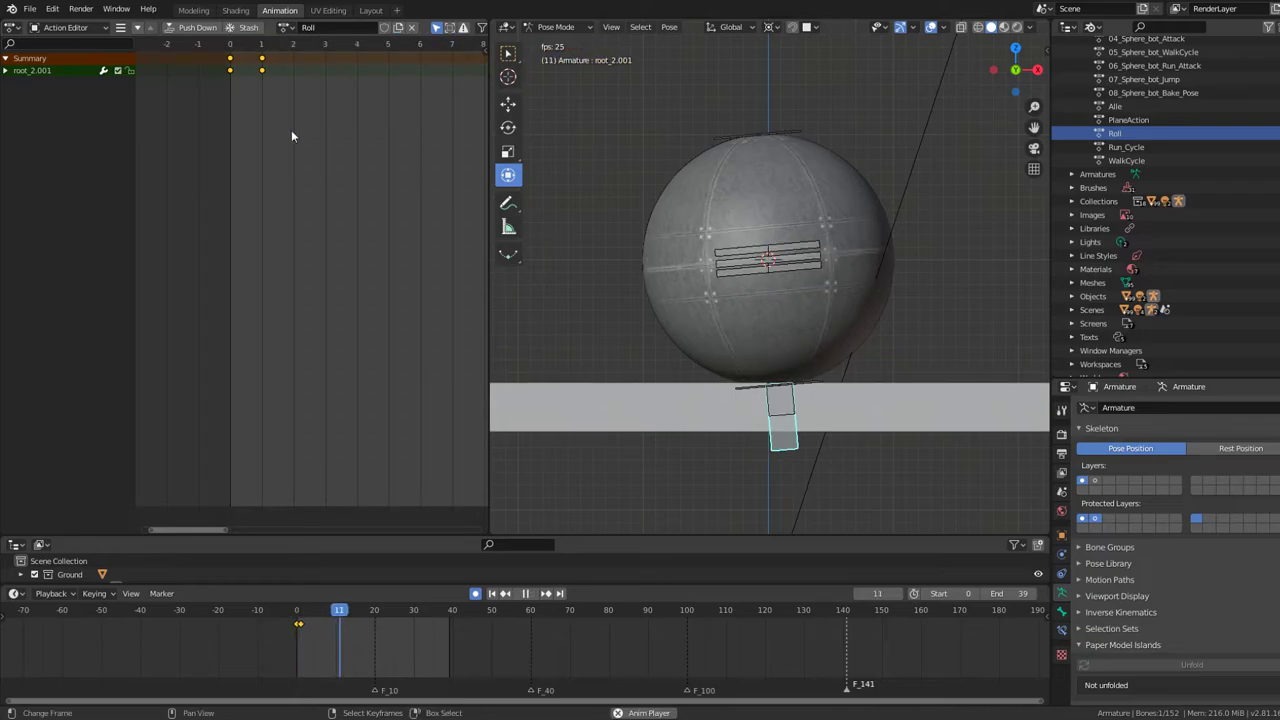
key("shift+e")
left_click(276, 145)
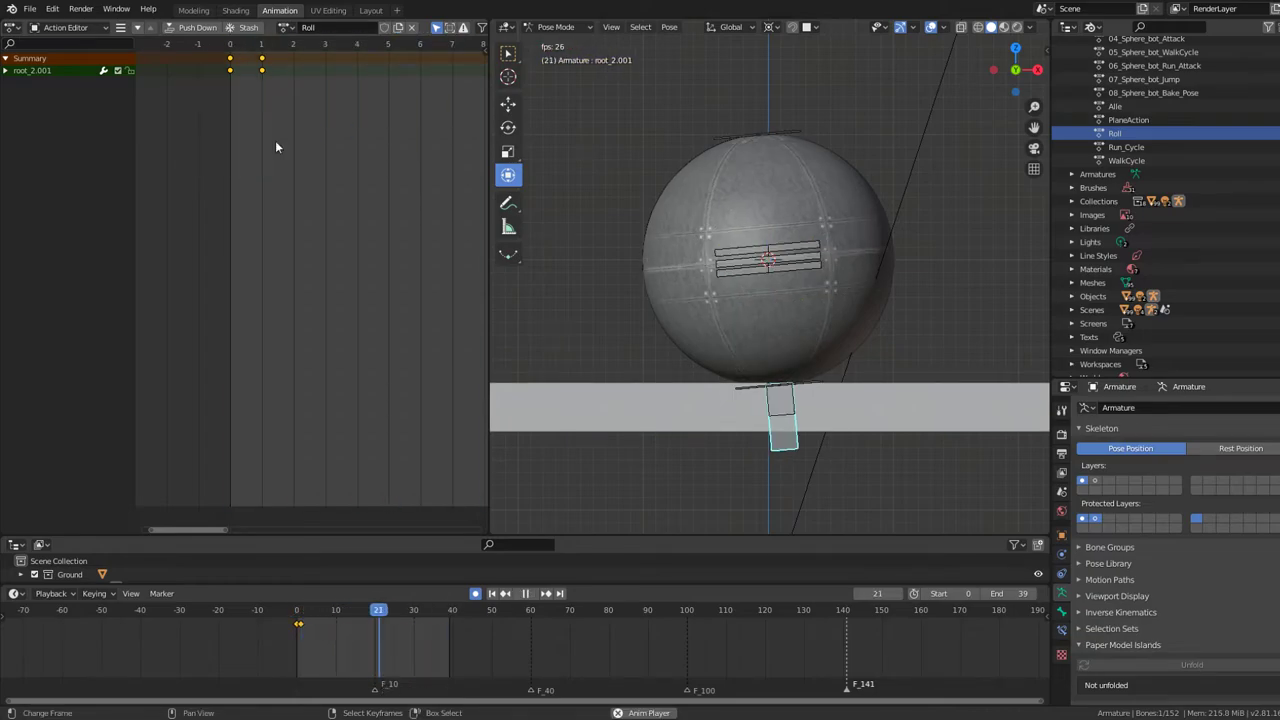
key("space")
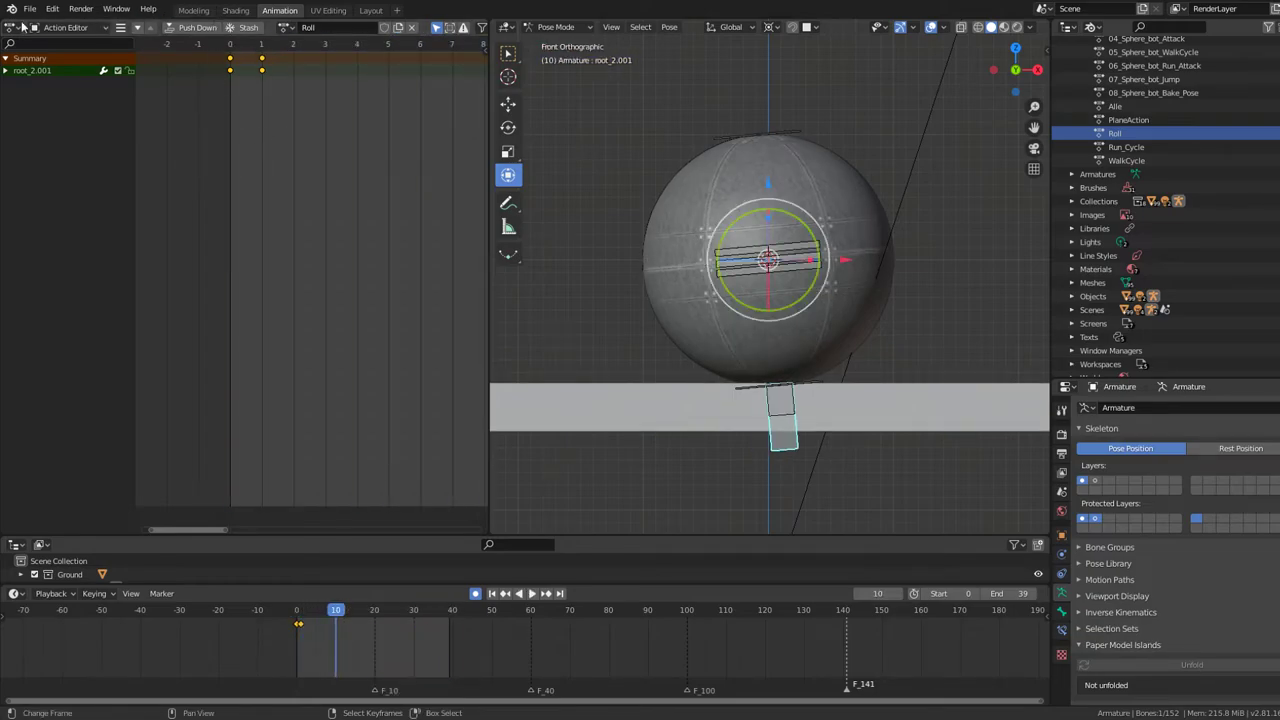
left_click(12, 27)
left_click(65, 27)
- Switch the left area to the Graph Editor and fit all curves into view
left_click(12, 27)
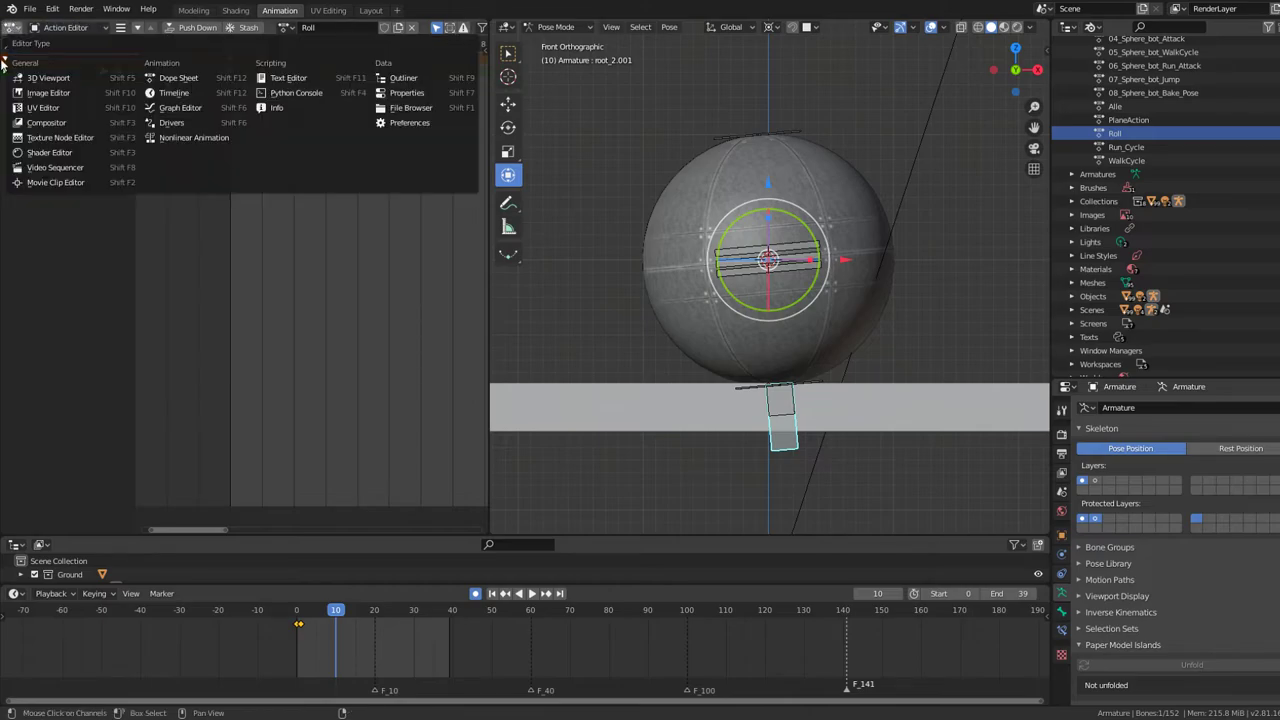
left_click(188, 110)
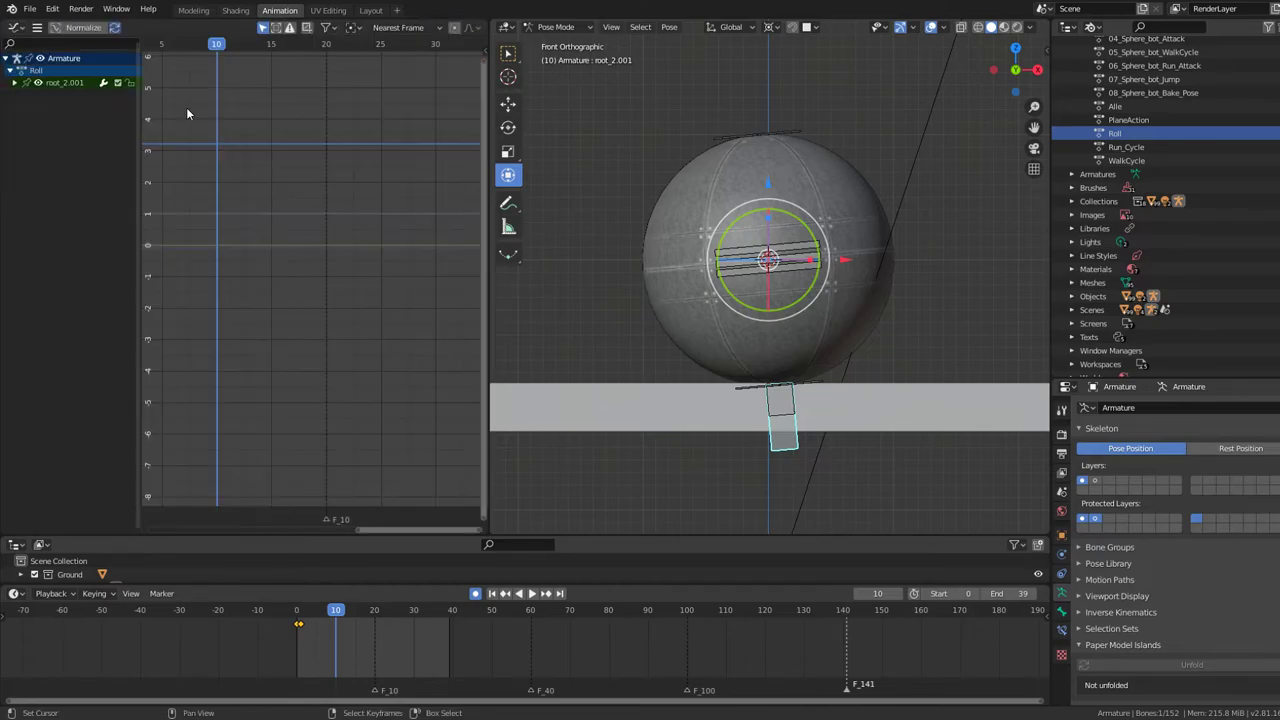
scroll(330, 255, "up", 5)
scroll(315, 241, "up", 2)
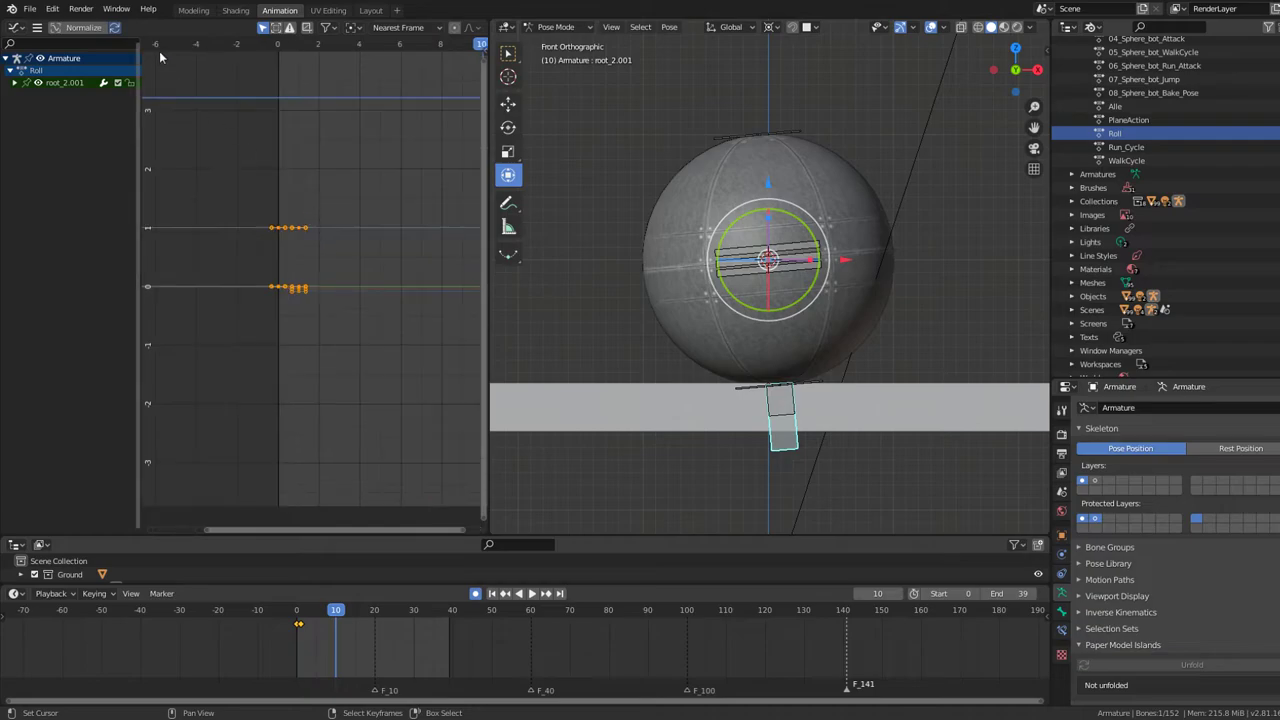
left_click(37, 28)
mouse_move(60, 43)
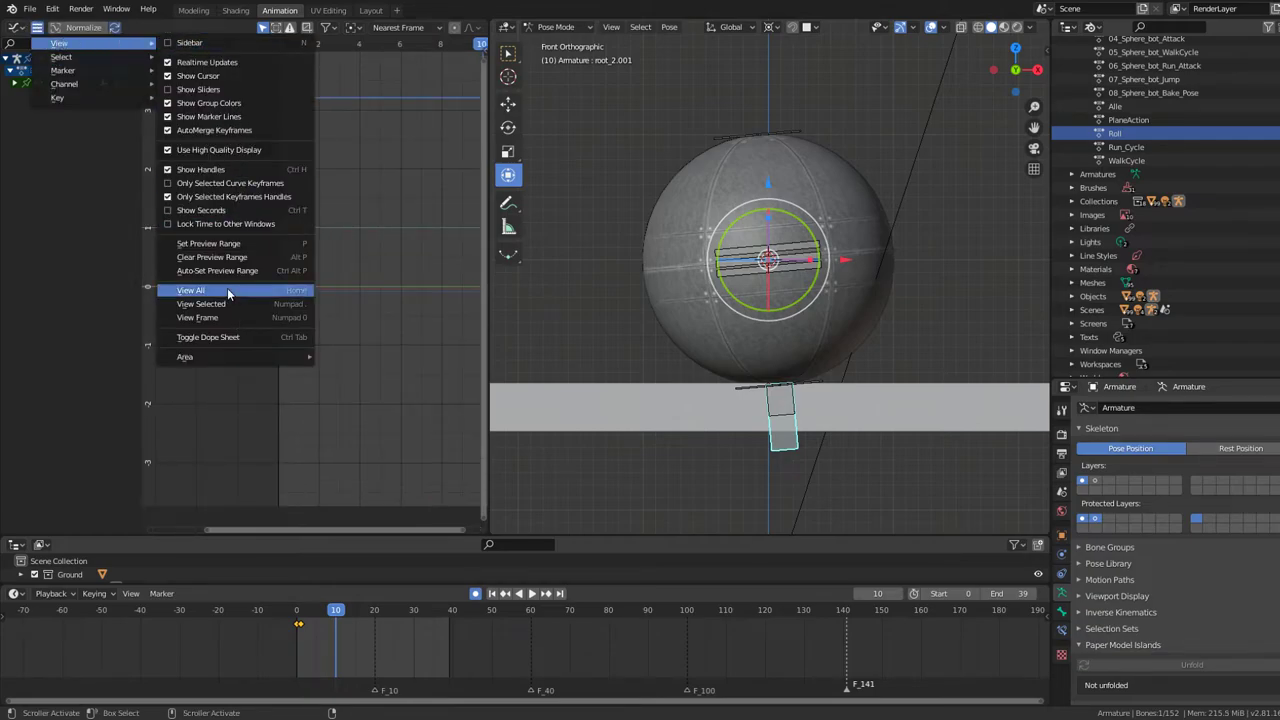
left_click(227, 290)
- Expand root_2.001's channel group, remove the location channels, then undo the removal
scroll(253, 273, "up", 2)
scroll(380, 282, "up", 3)
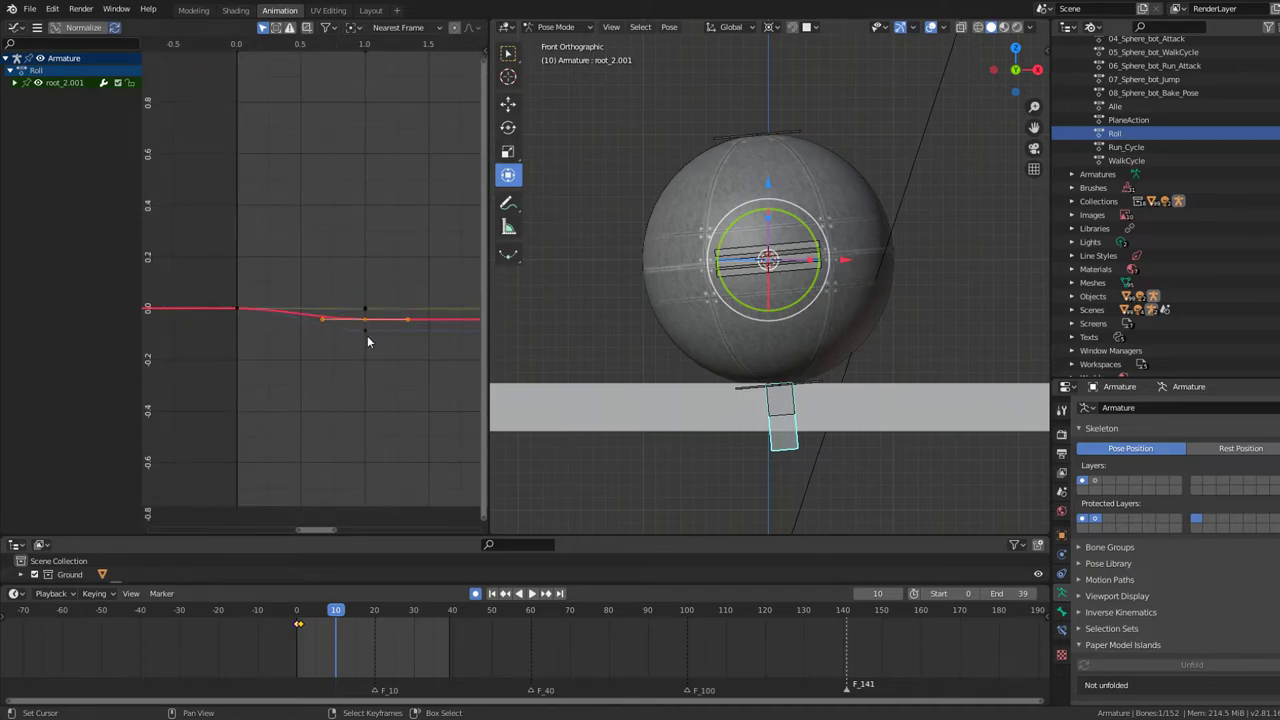
left_click(15, 82)
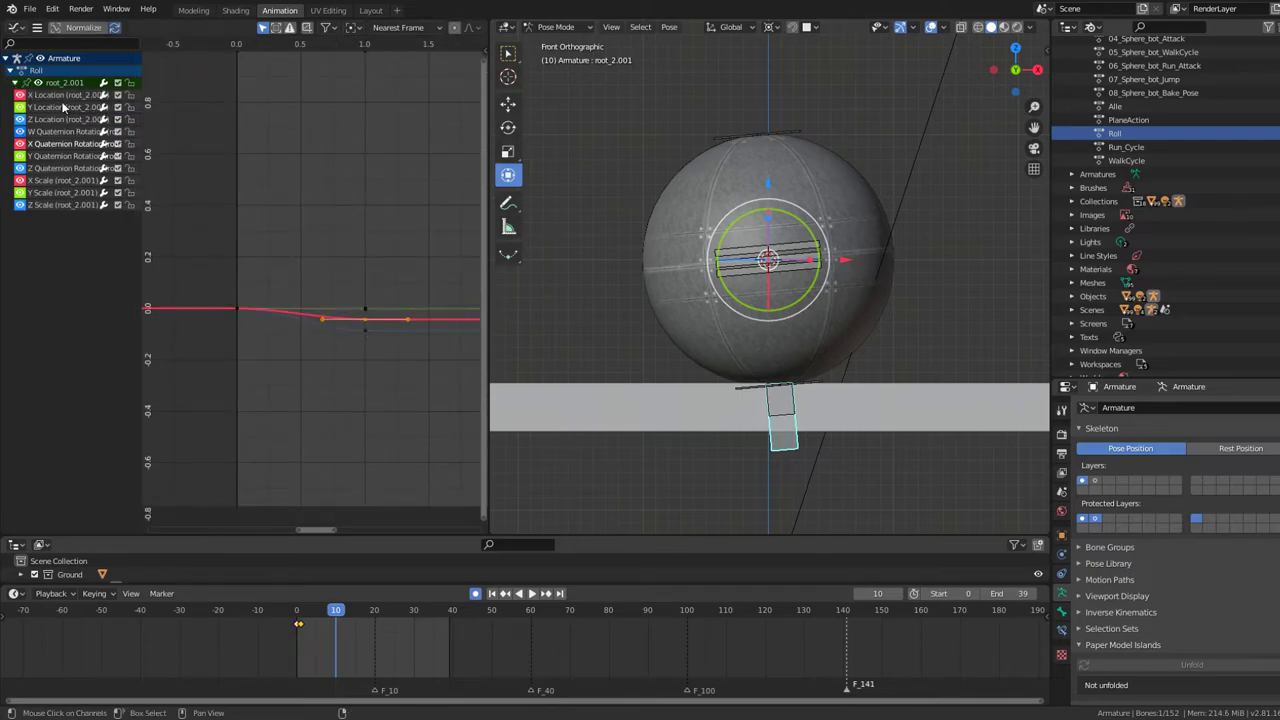
left_click(61, 105)
key("x")
key("x")
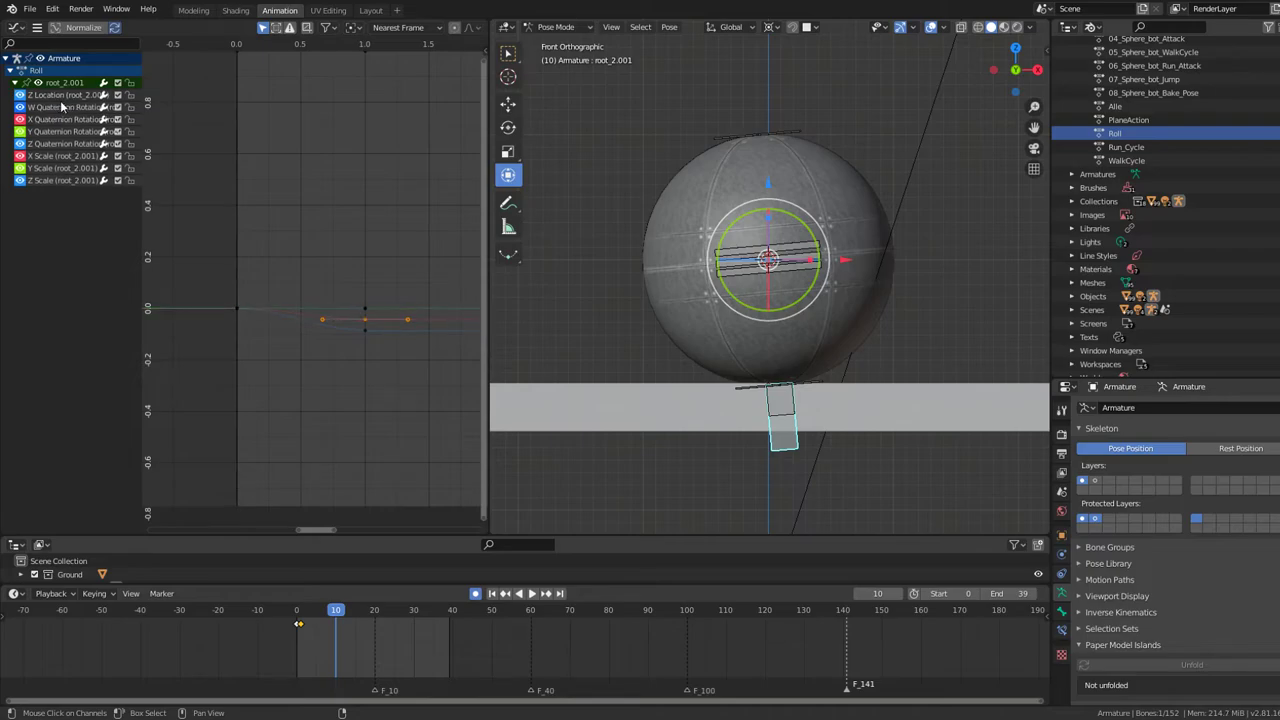
left_click(61, 105)
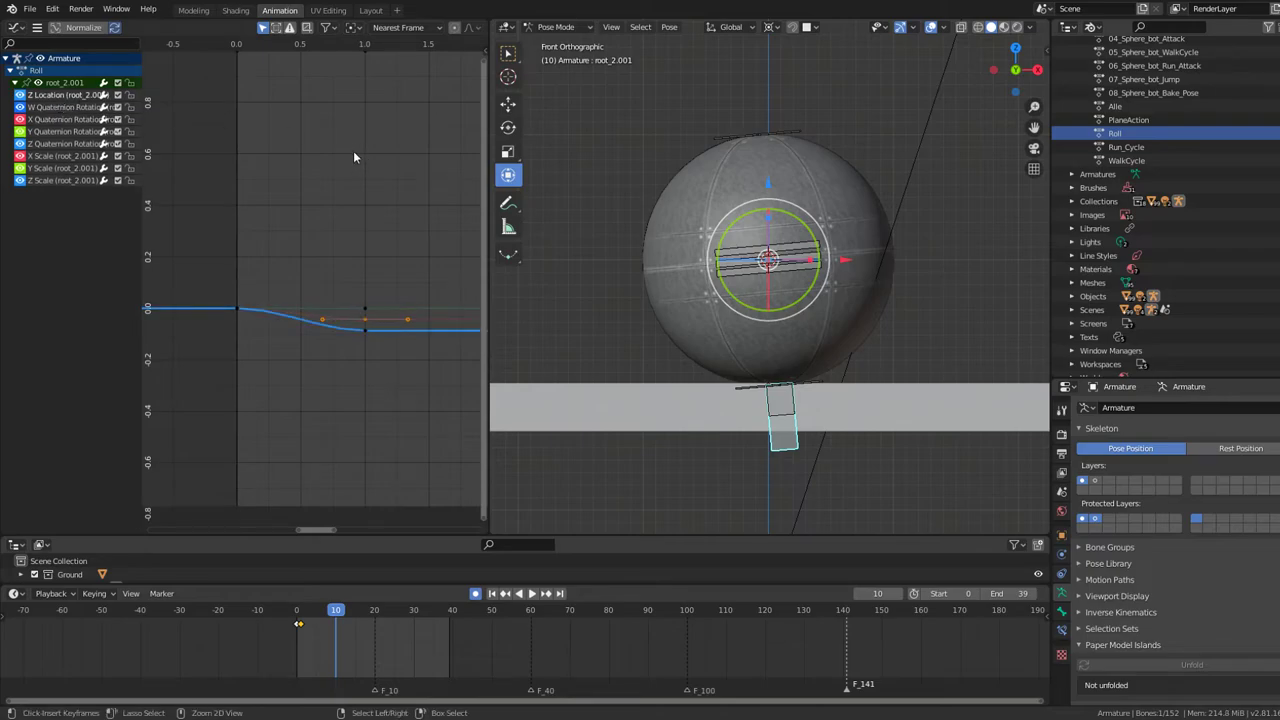
key("ctrl+z")
key("ctrl+z")
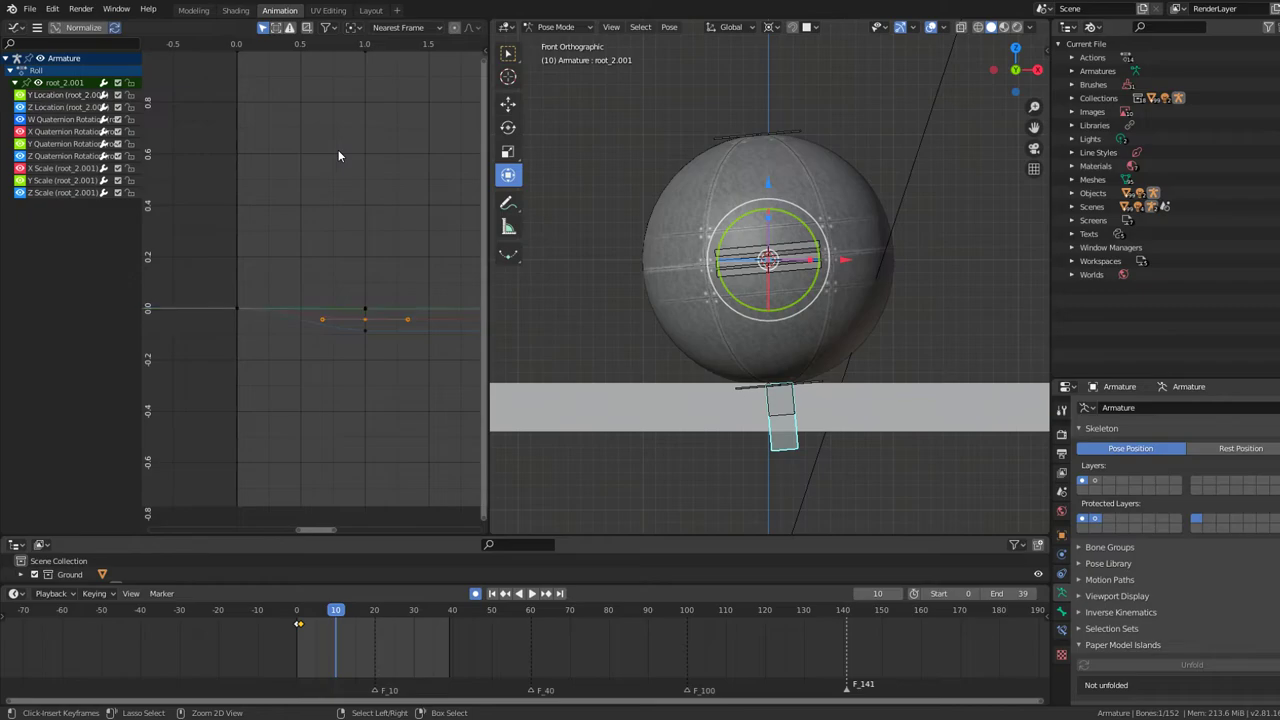
key("ctrl+z")
key("ctrl+z")
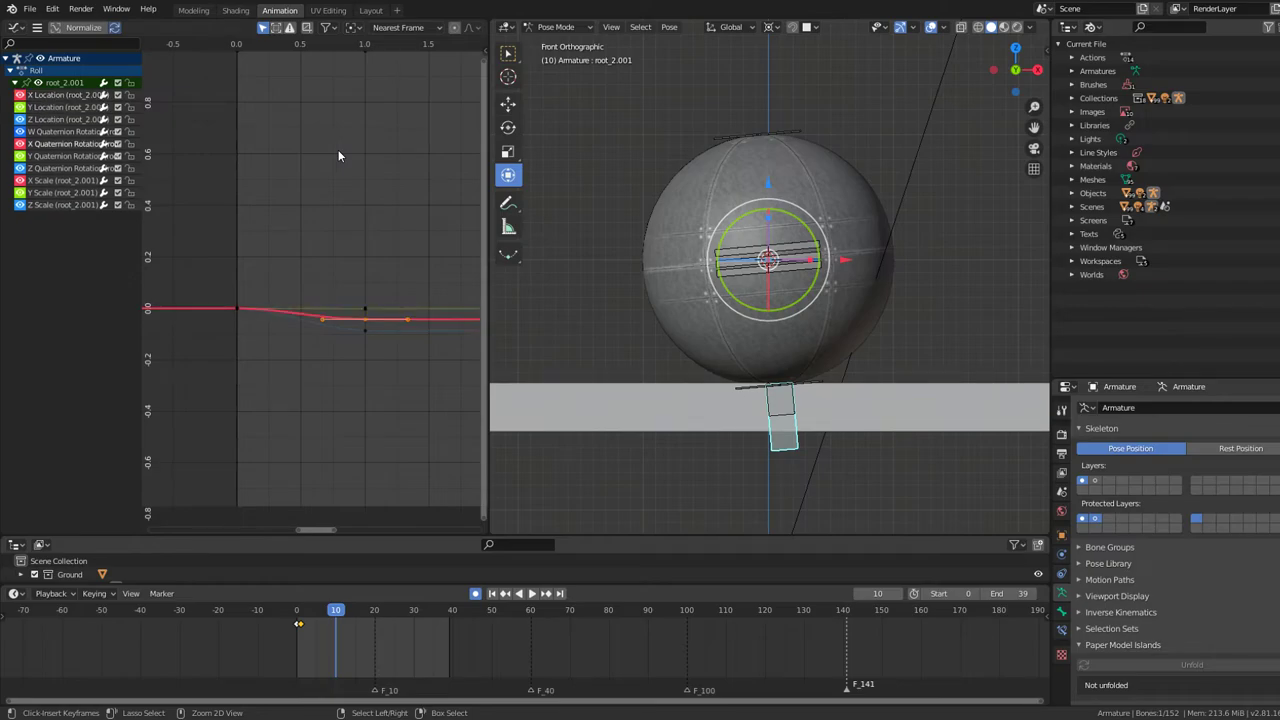
- Select all root_2.001 curves and apply Make Cyclic to them
key("space")
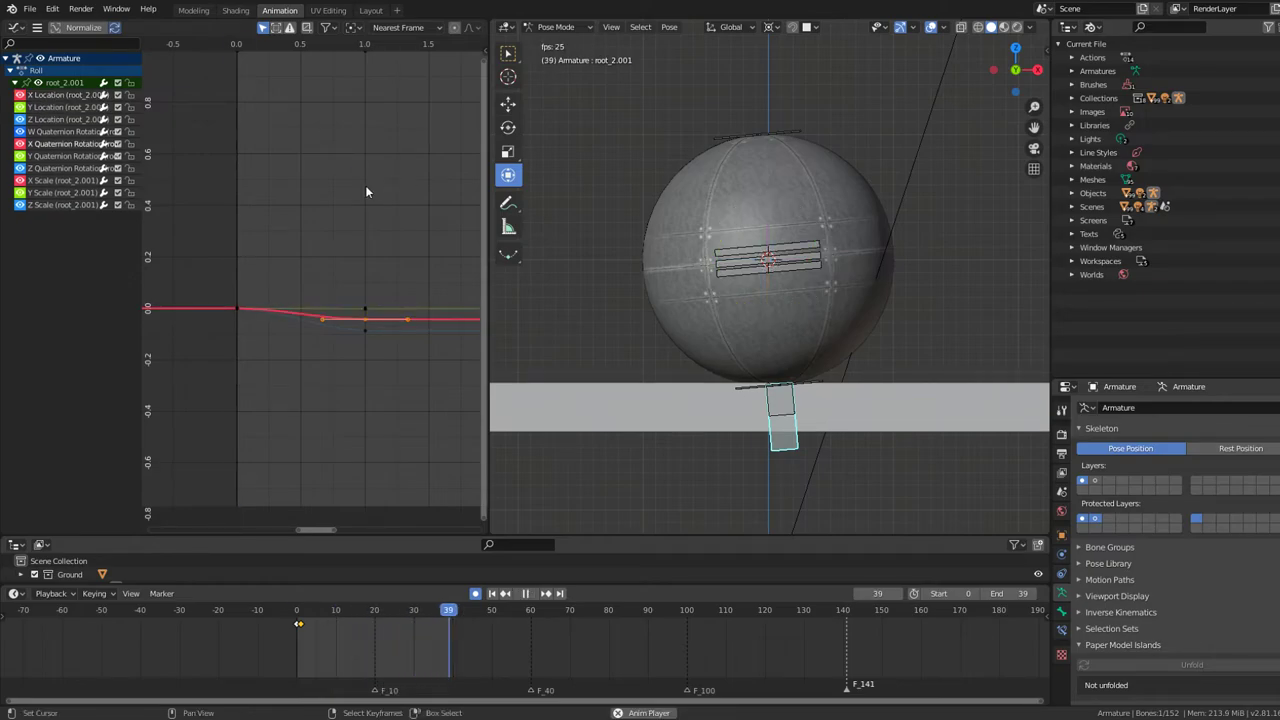
key("a")
key("shift+e")
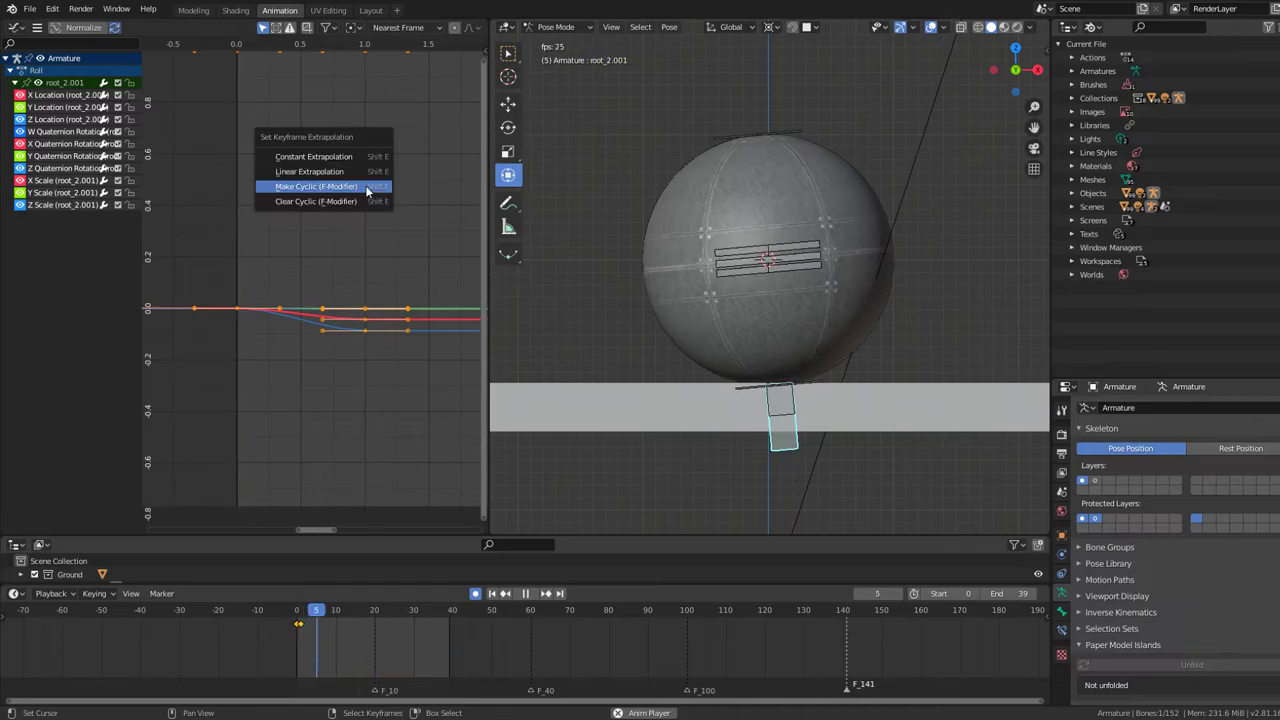
left_click(366, 187)
- Preview the looping roll, restarting playback from frame 0
scroll(697, 234, "down", 5)
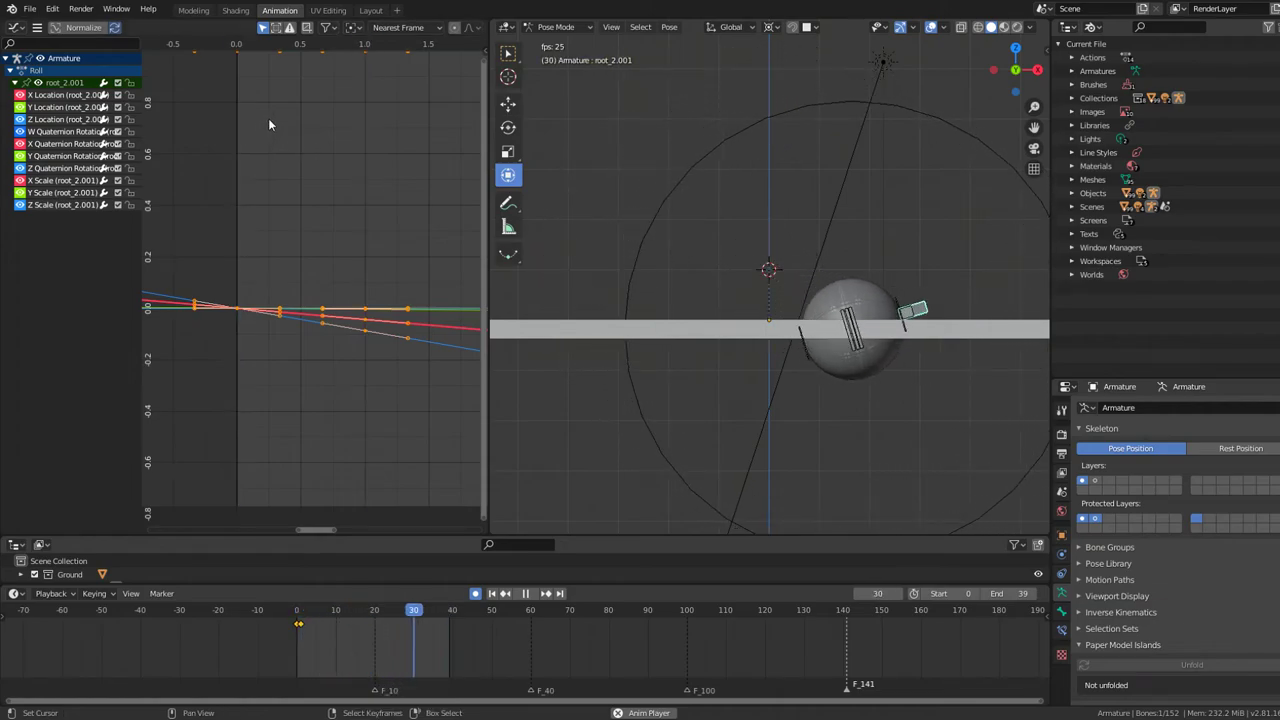
scroll(736, 193, "down", 3)
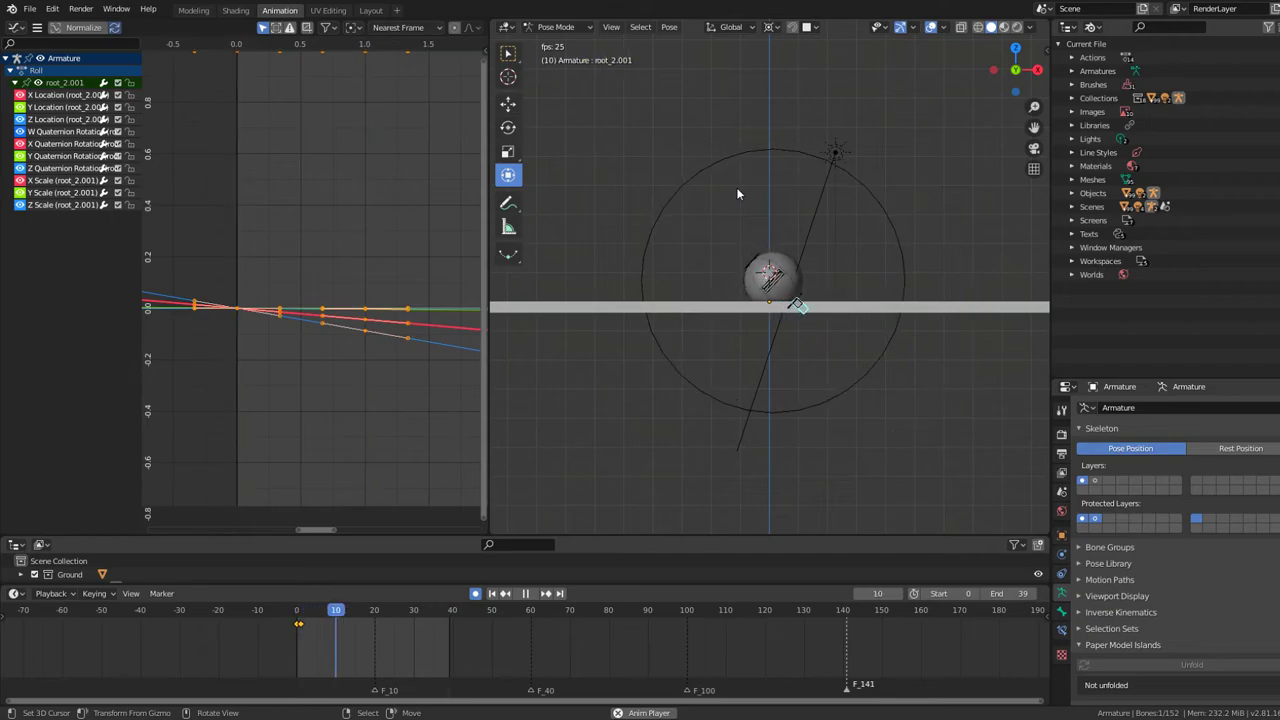
scroll(736, 187, "up", 4)
key("space")
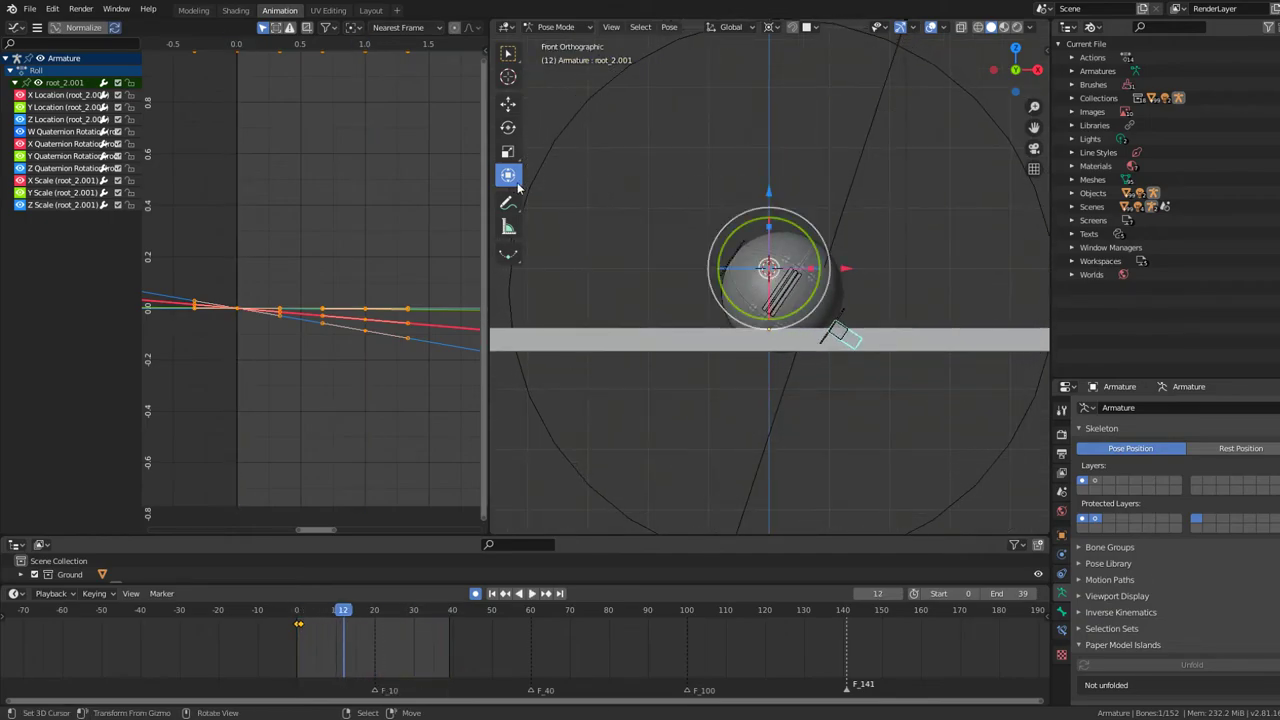
left_click(252, 195)
key("space")
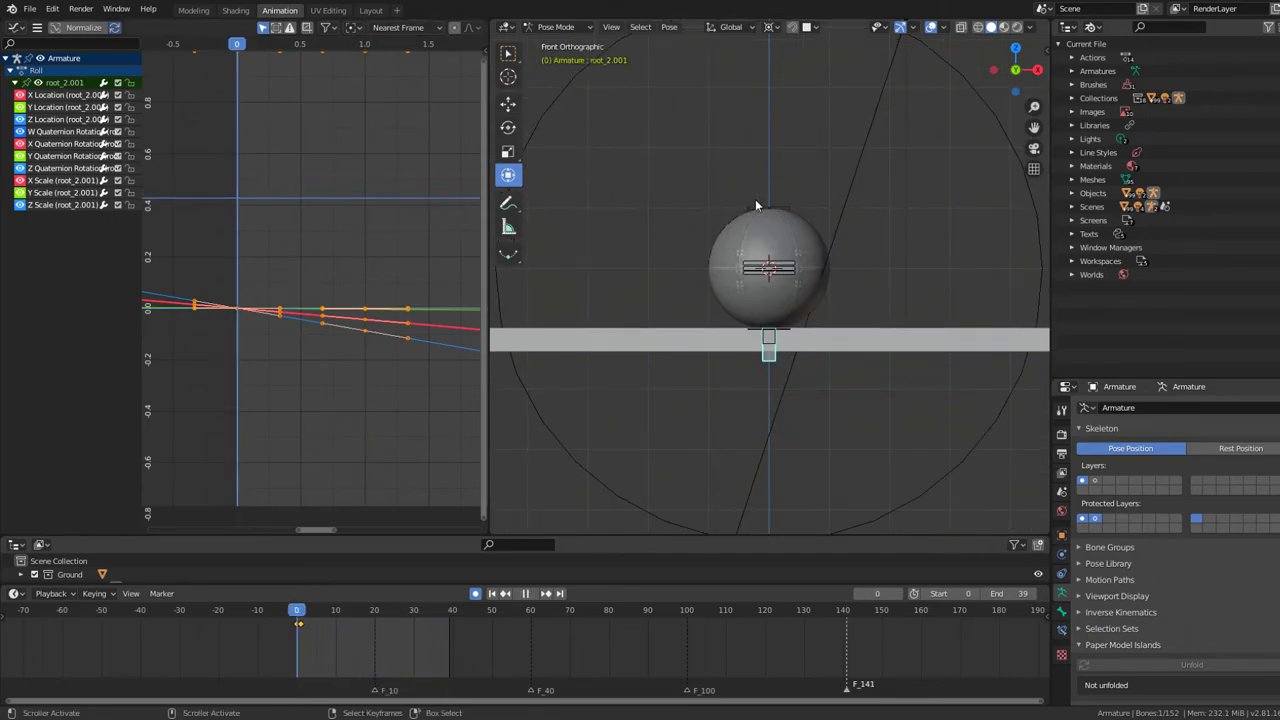
scroll(756, 205, "up", 3)
key("Escape")
- Reselect the armature in Pose Mode, cancelling a test rotation of the root bone
left_click(762, 380)
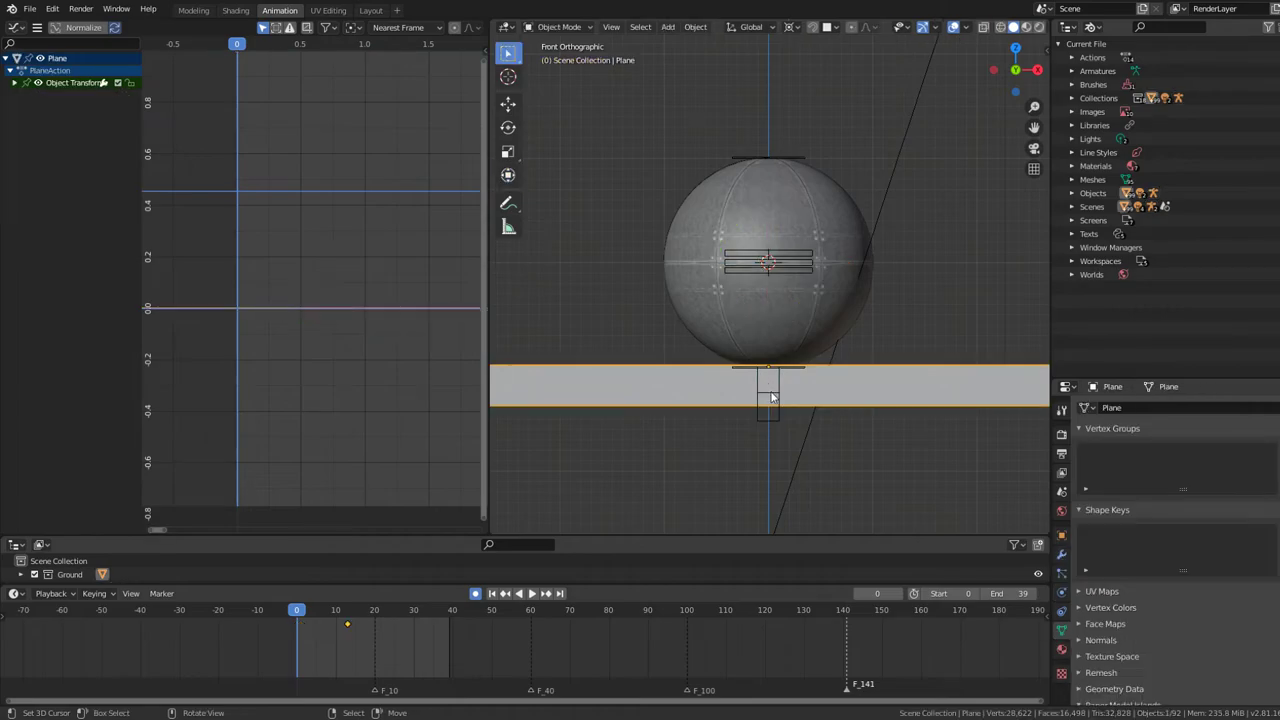
key("ctrl+z")
key("r")
key("Escape")
key("r")
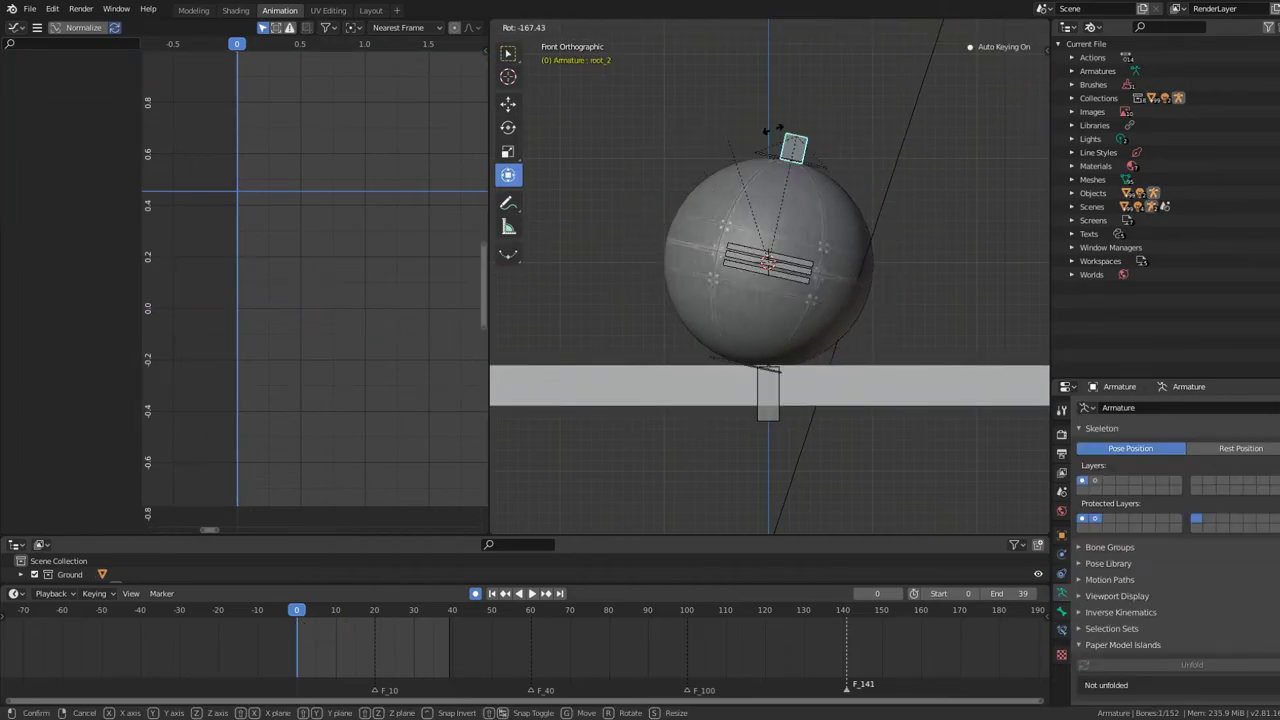
key("Escape")
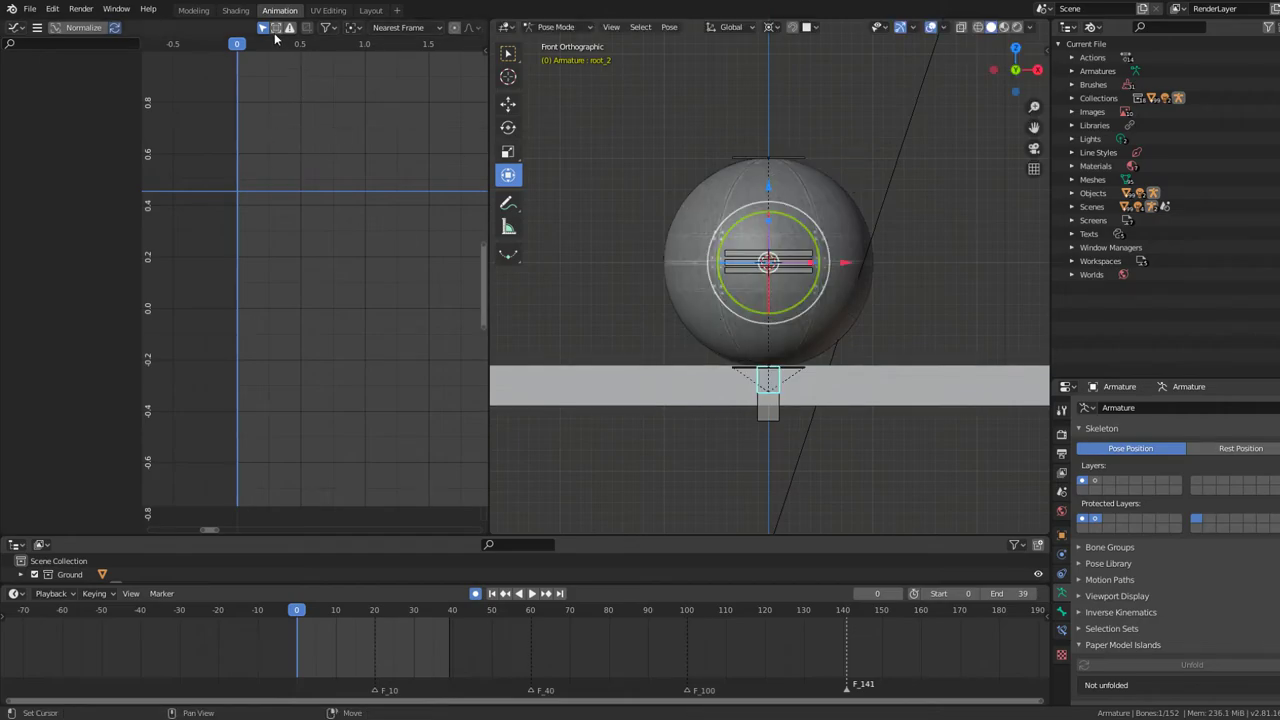
- Switch the left area back to the Action Editor and delete keyframes on all bones
left_click(36, 29)
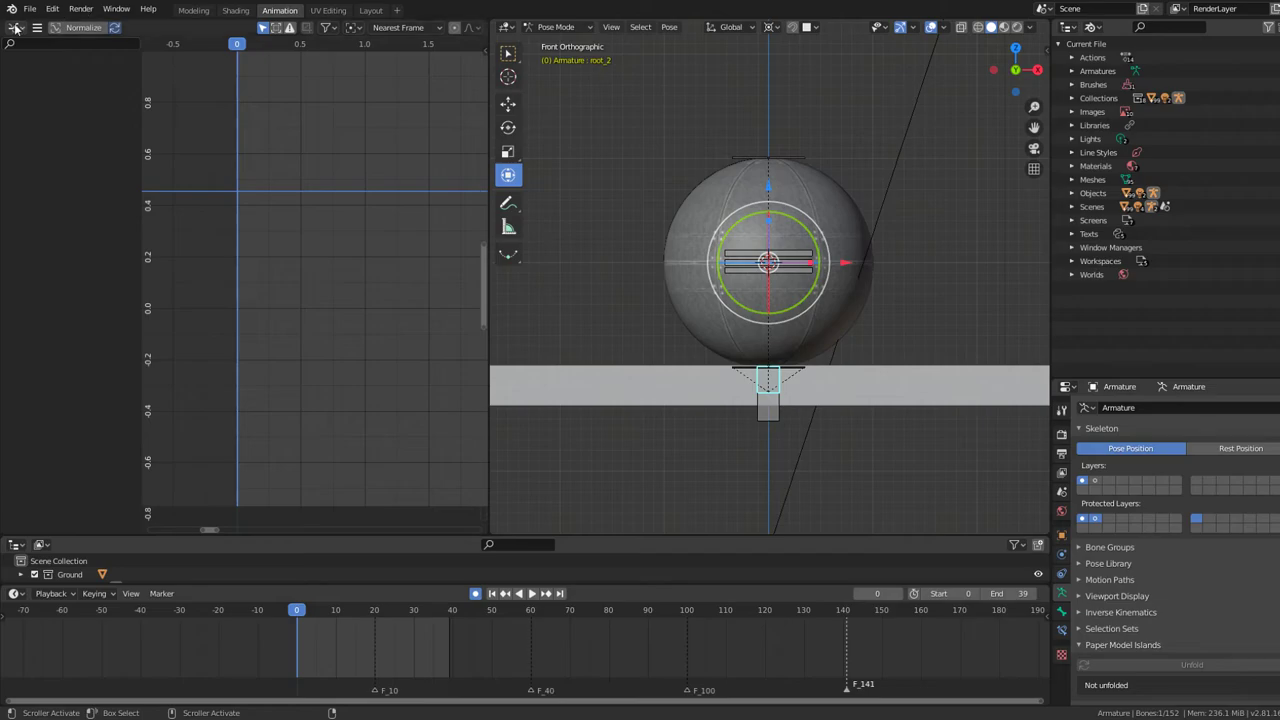
left_click(16, 27)
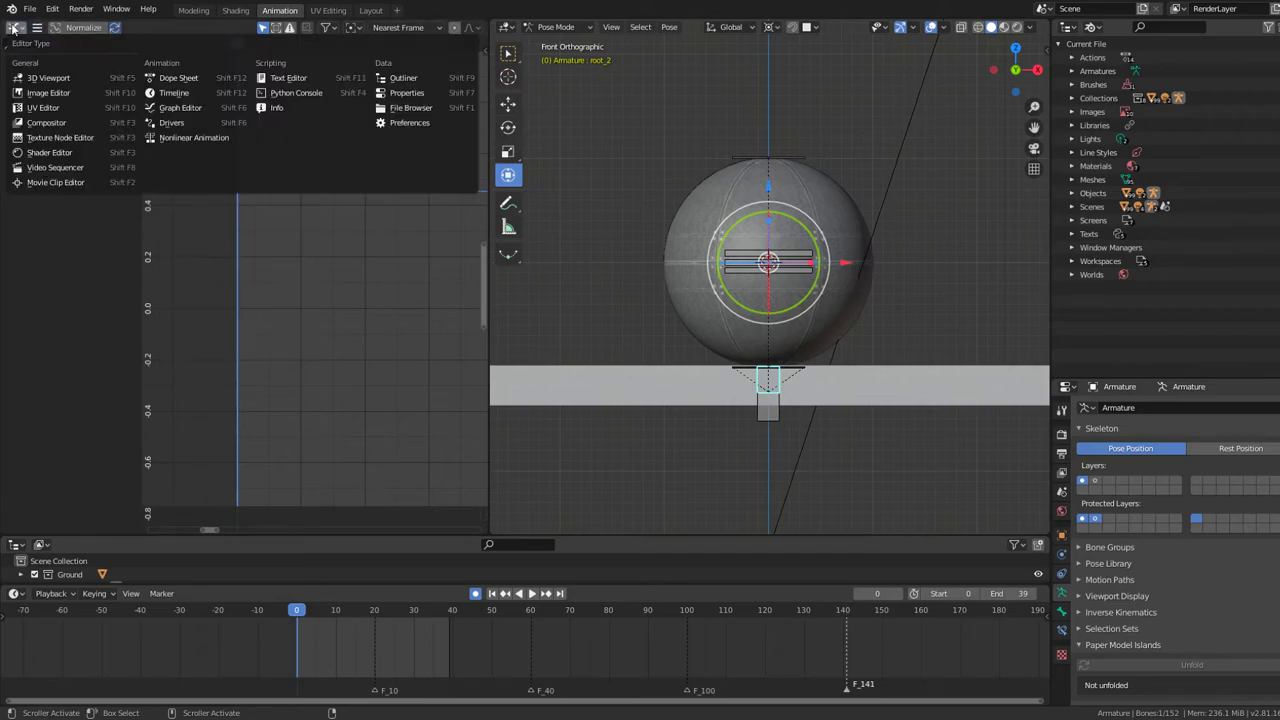
left_click(189, 81)
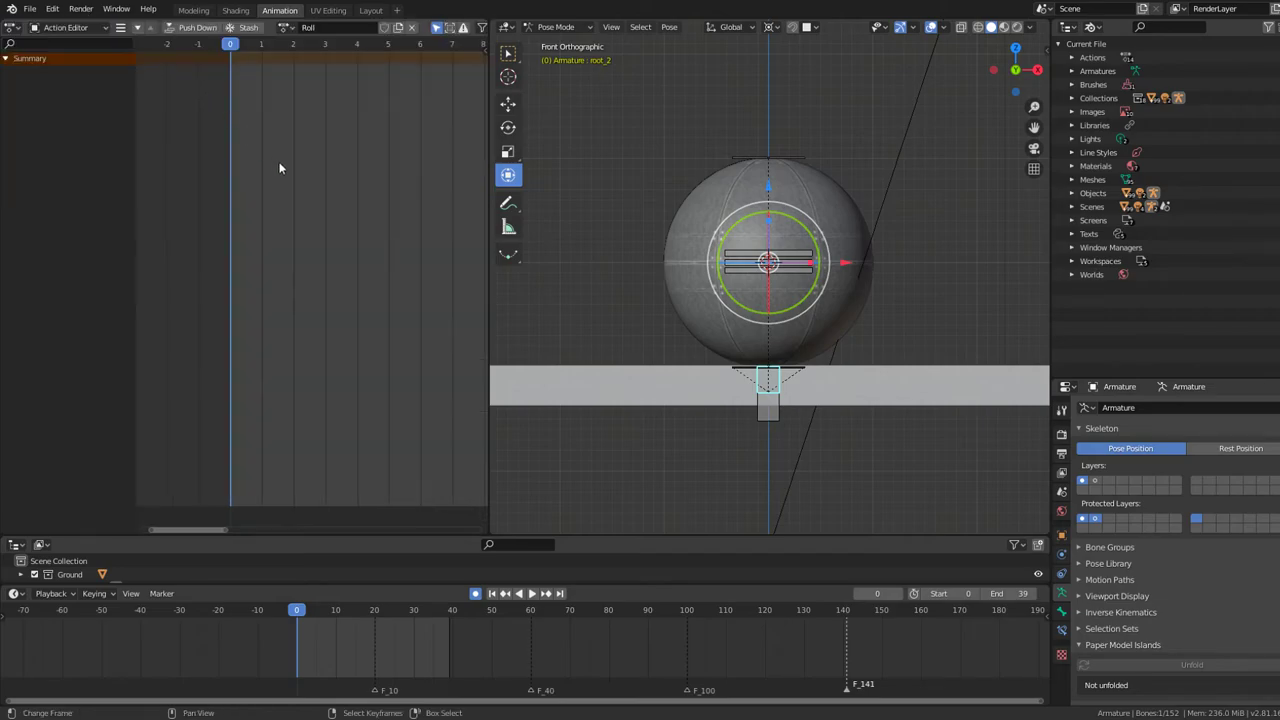
left_click(750, 239)
key("a")
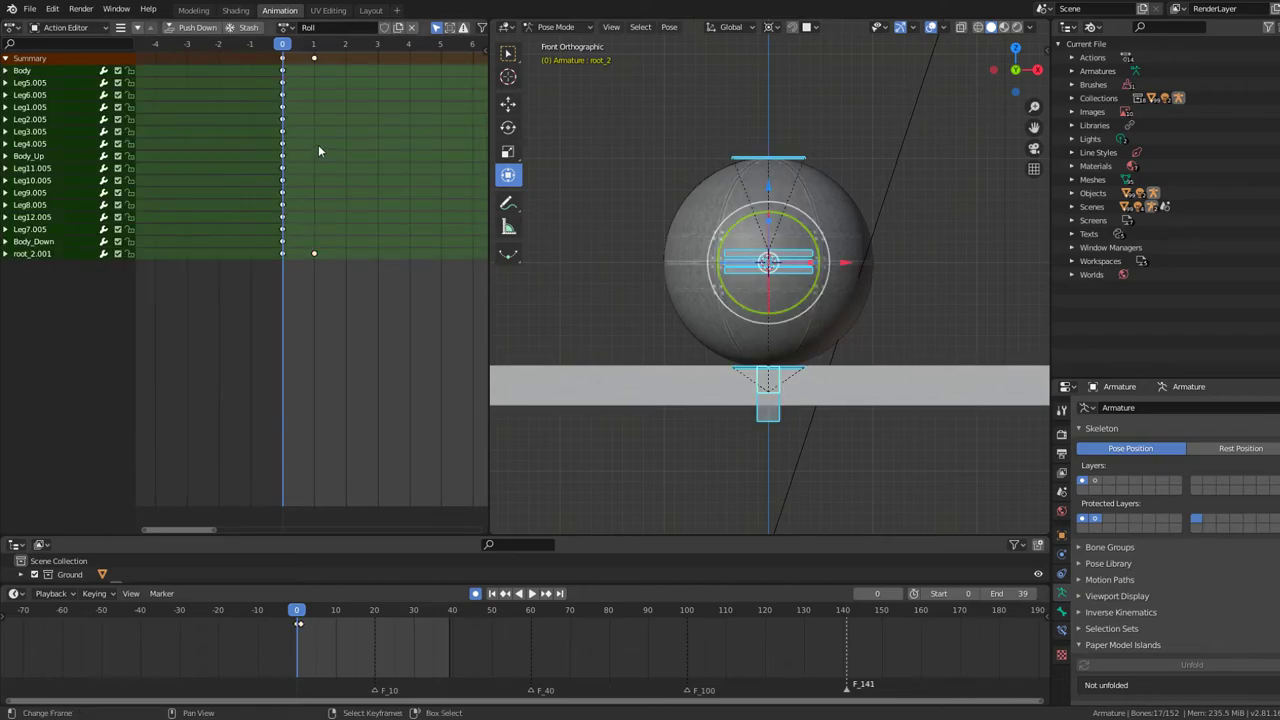
key("x")
left_click(318, 144)
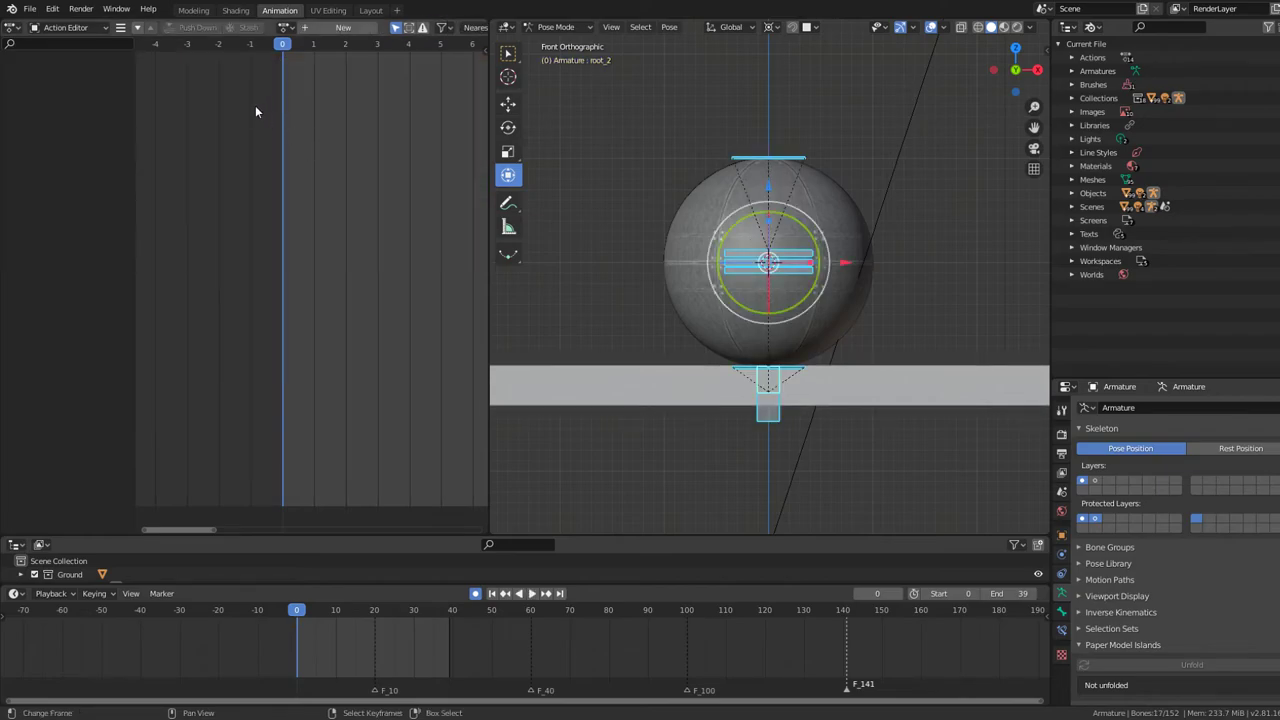
- Reassign the Roll action to the armature, leaving the rig upright
left_click(287, 27)
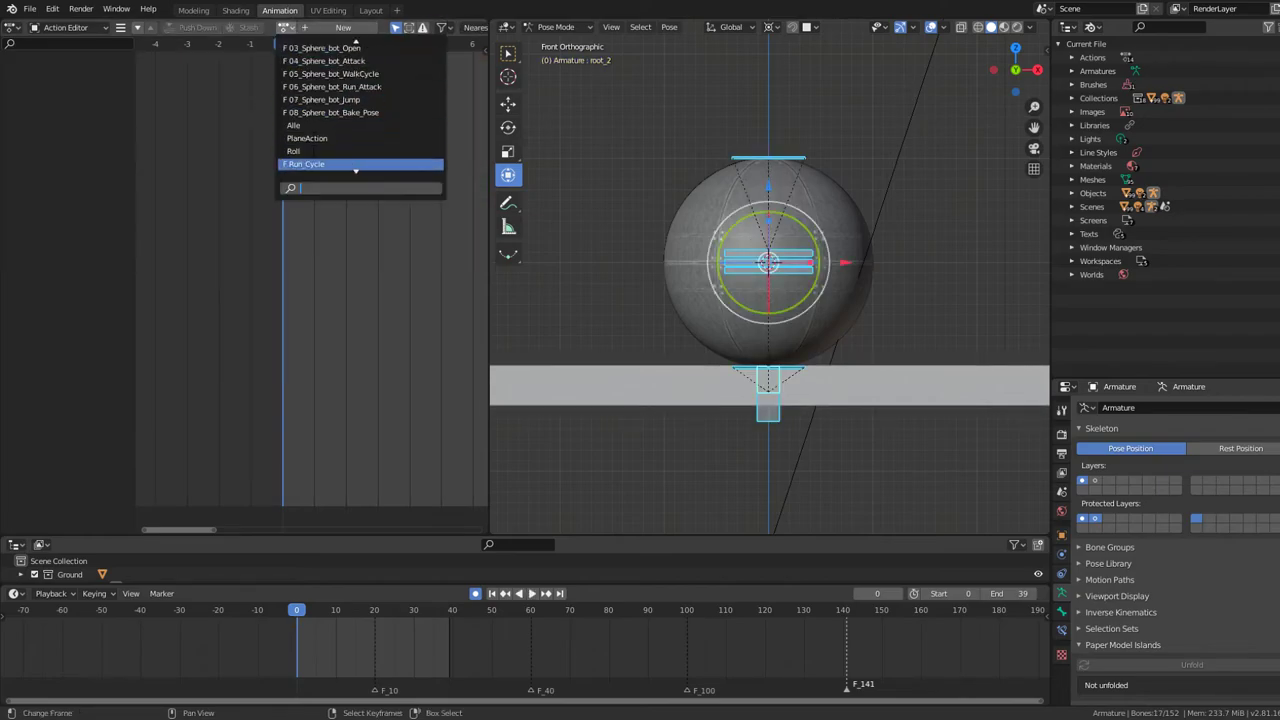
left_click(300, 139)
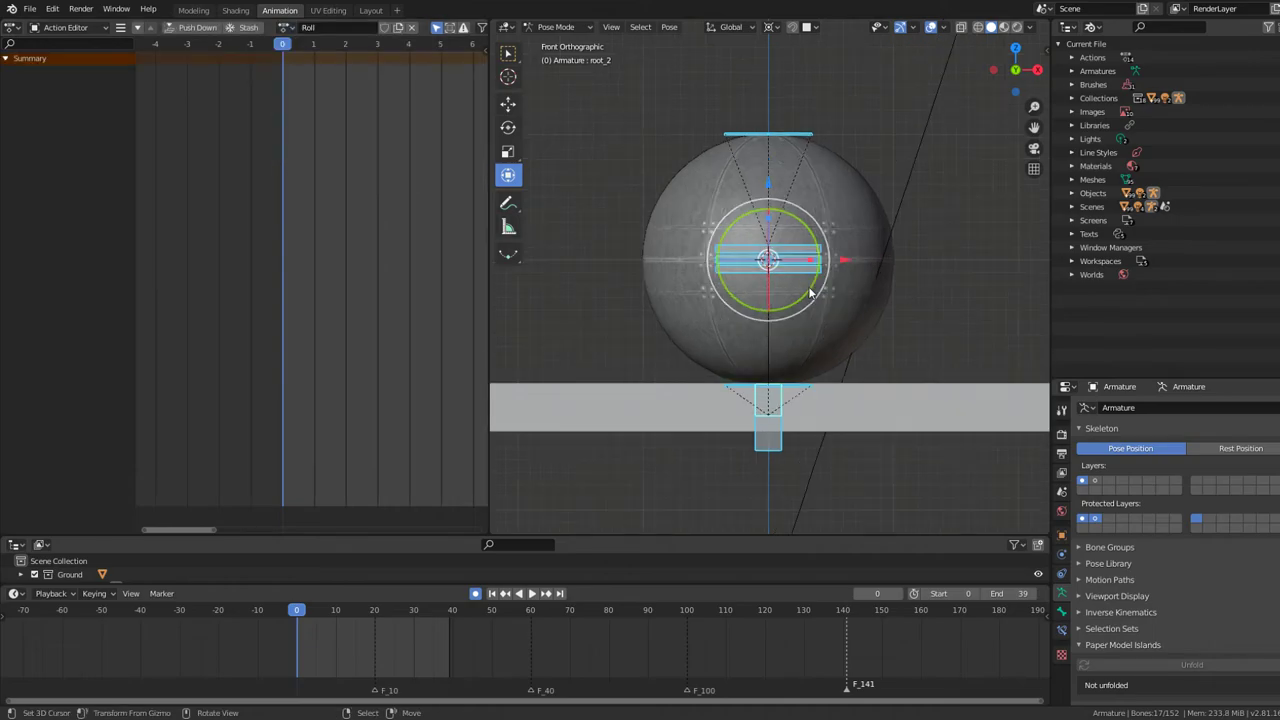
key("r")
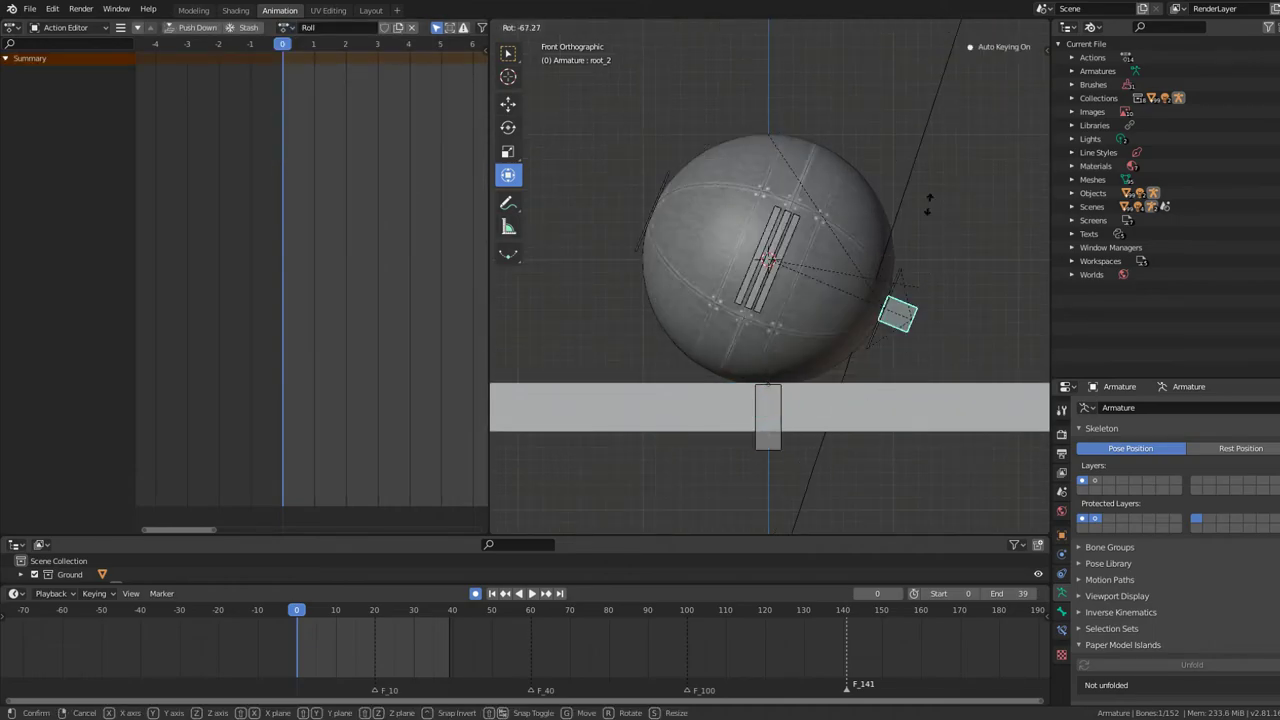
key("Escape")
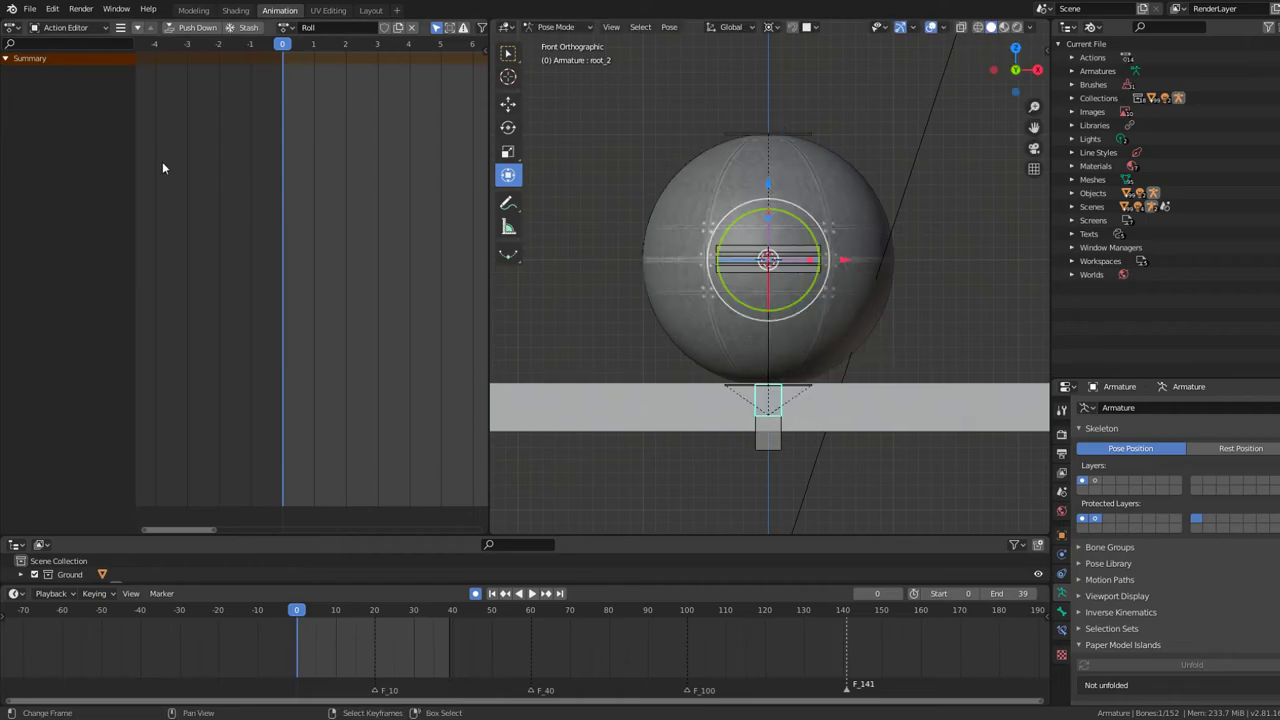
scroll(300, 128, "up", 2)
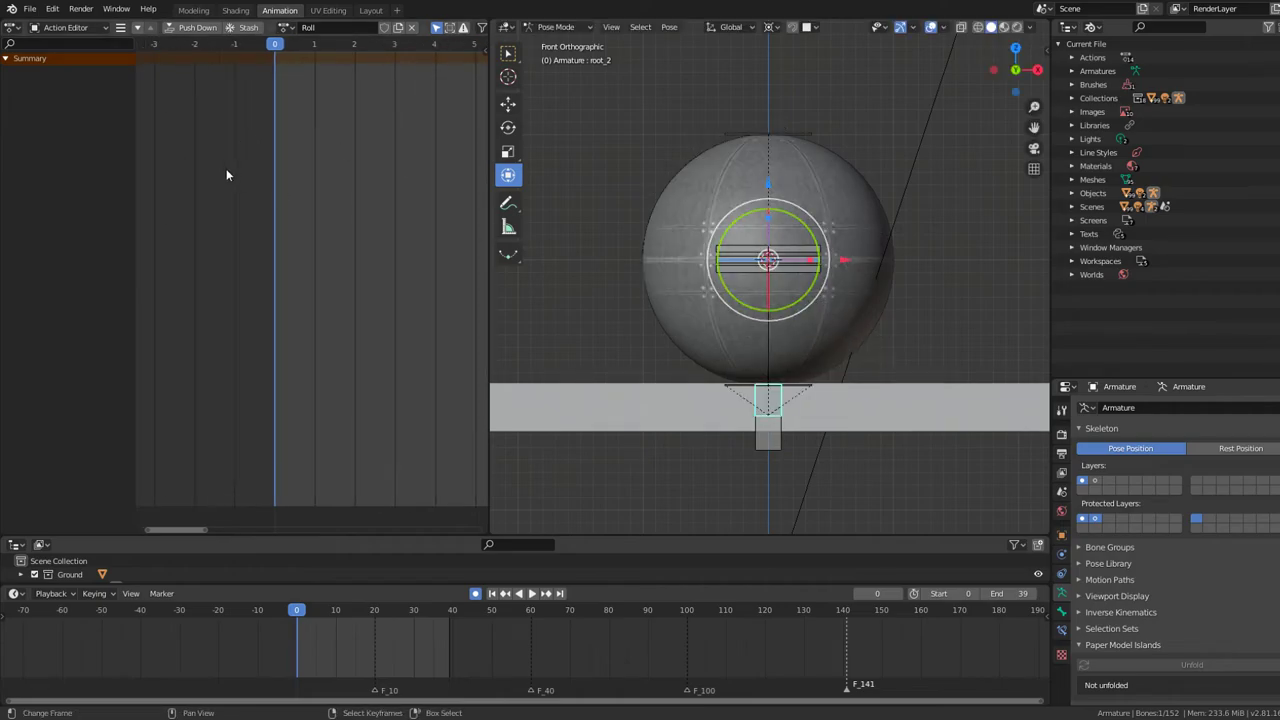
- Key root_2 at frame 0, then rotate it at frame 1 to key a second pose
left_click(771, 184)
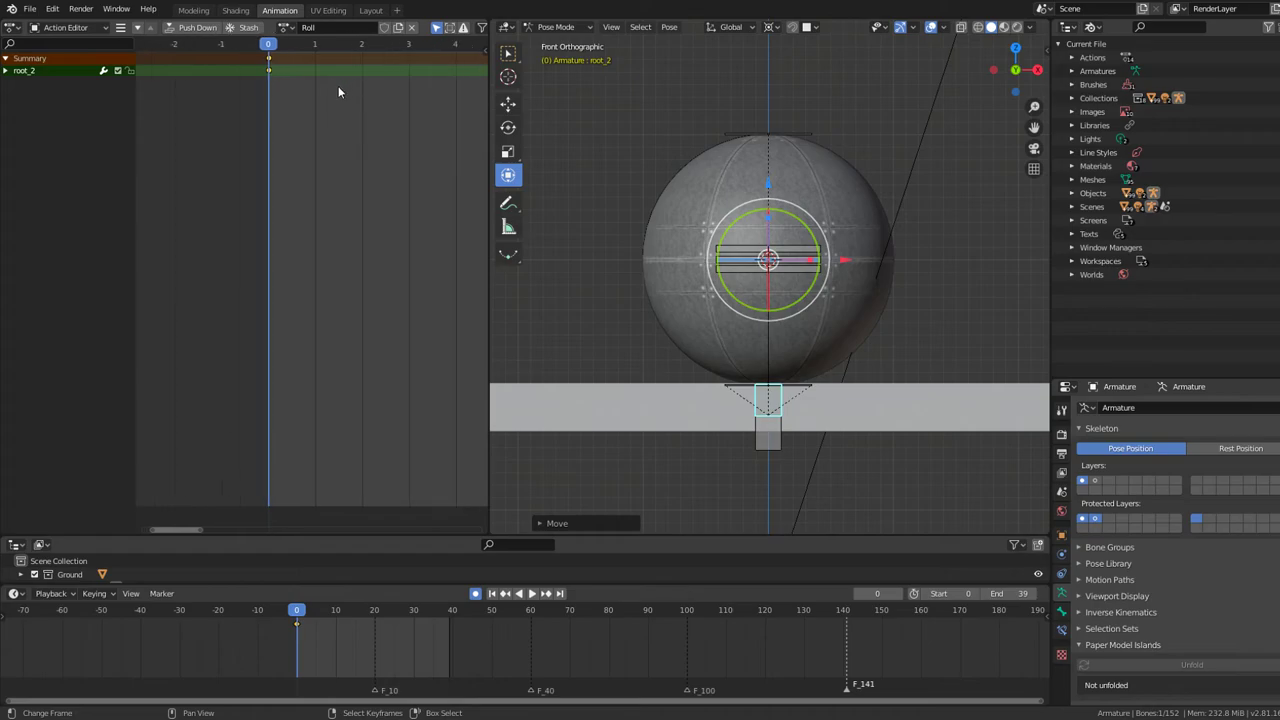
middle_click_drag(338, 86, 315, 95)
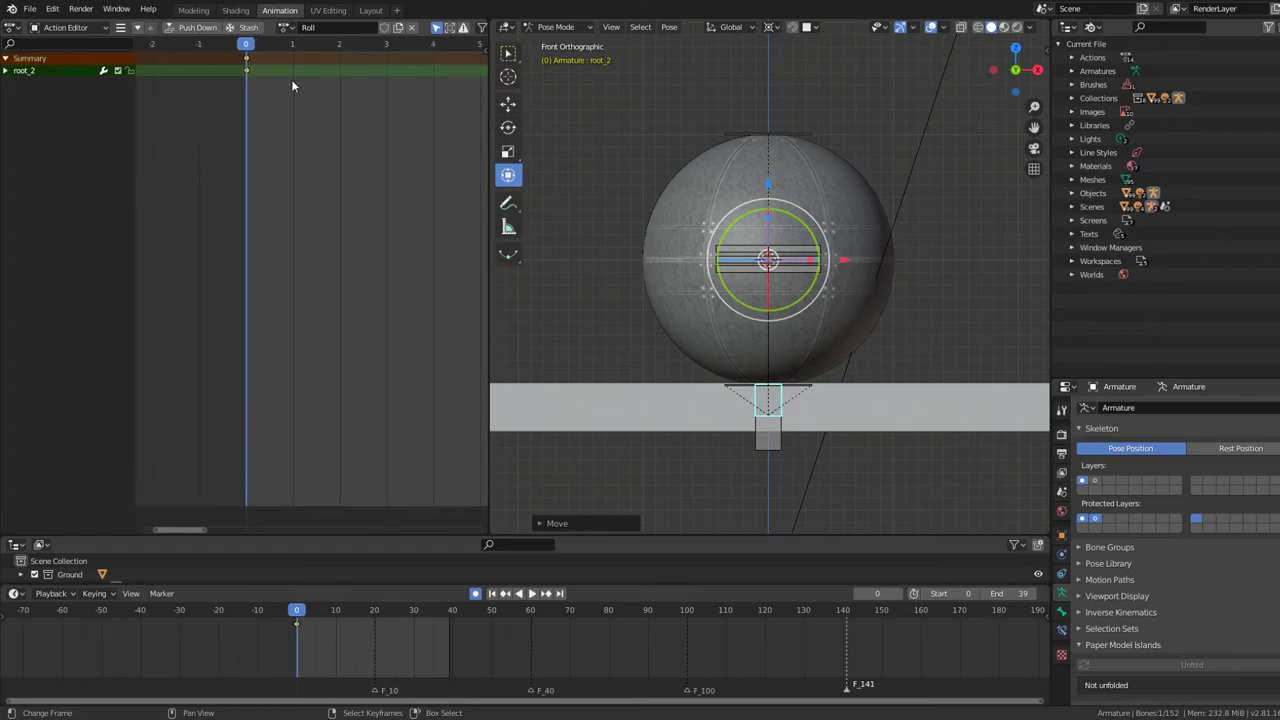
left_click(292, 86)
key("r")
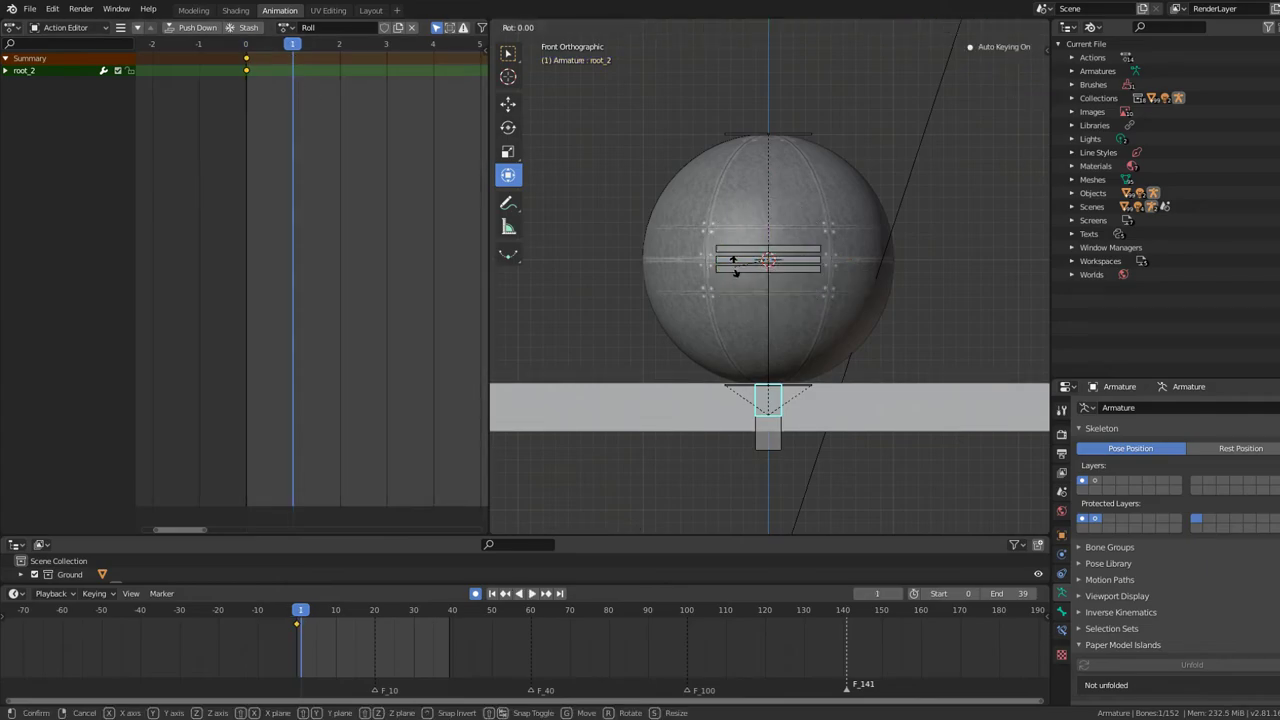
left_click(733, 266)
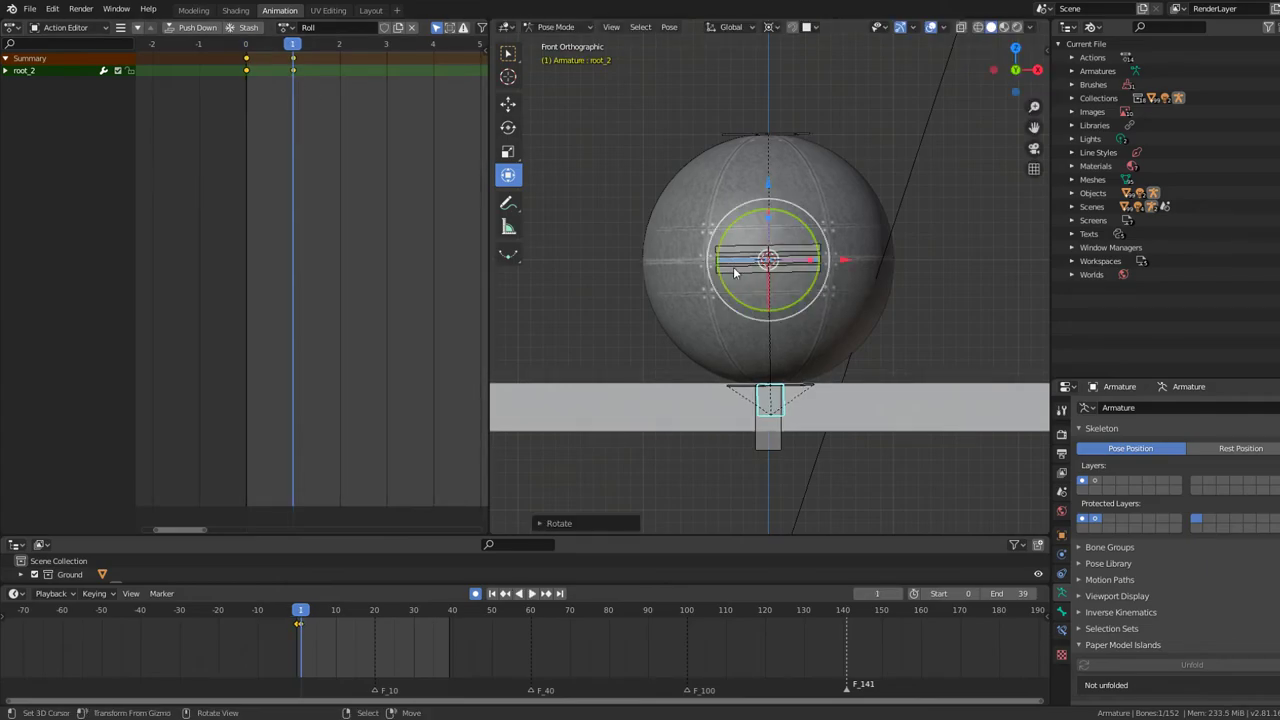
scroll(313, 94, "down", 2)
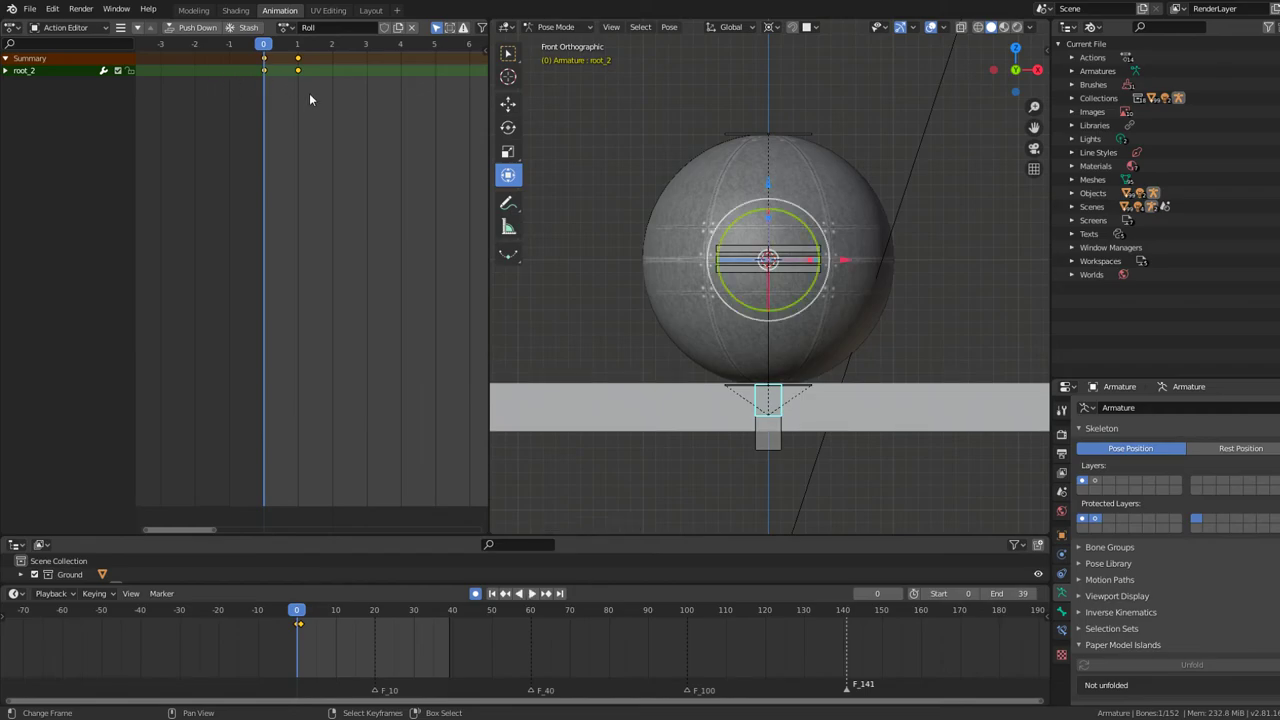
- Make the root_2 animation cyclic and start playback
key("shift+e")
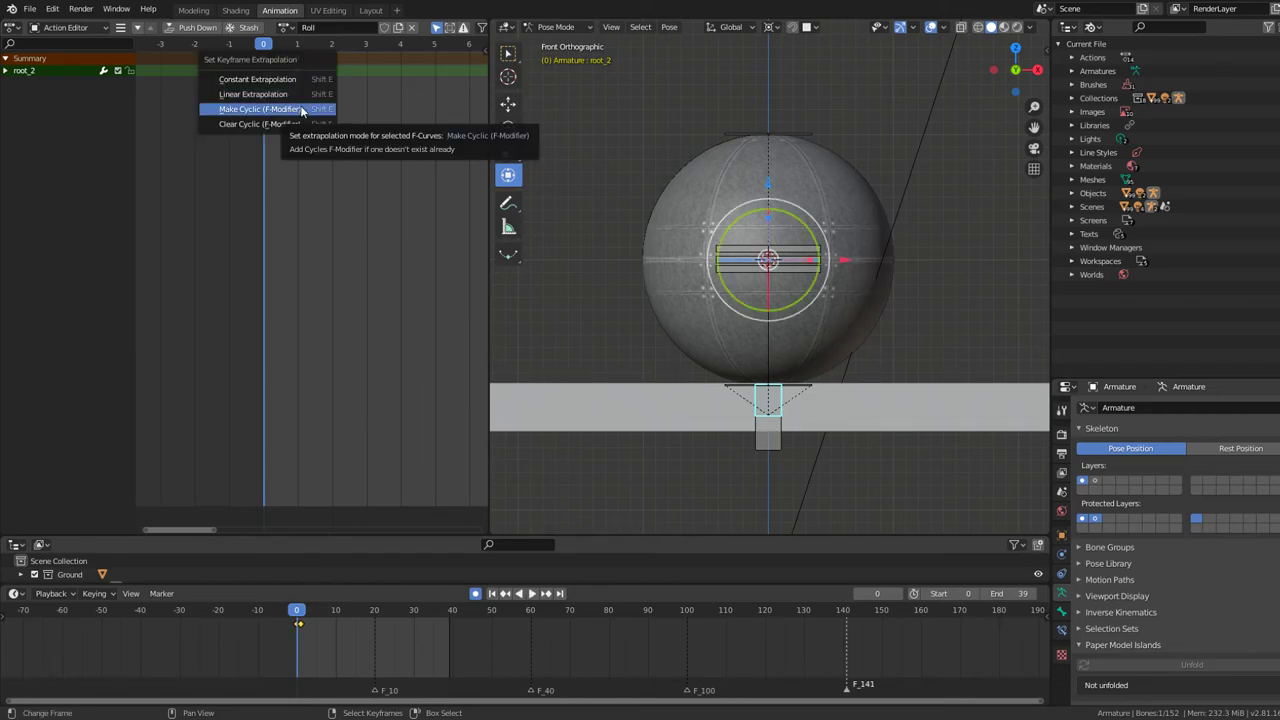
left_click(301, 110)
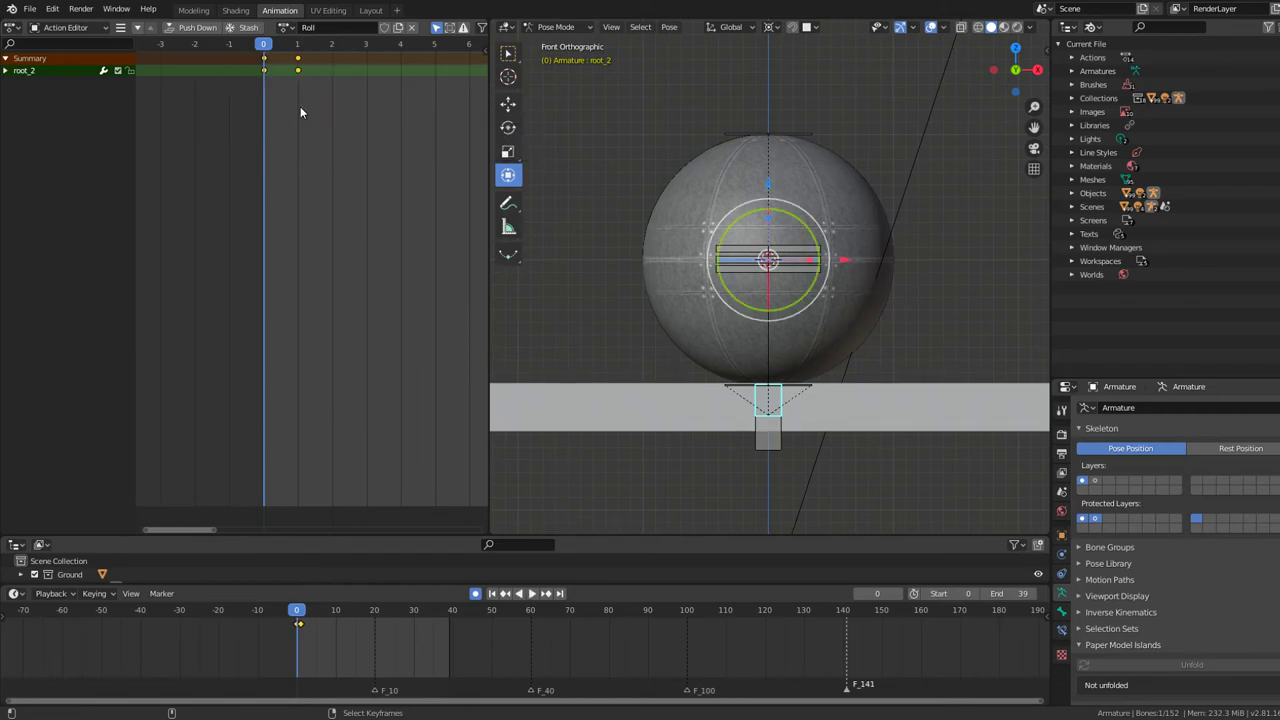
key("space")
key("shift+e")
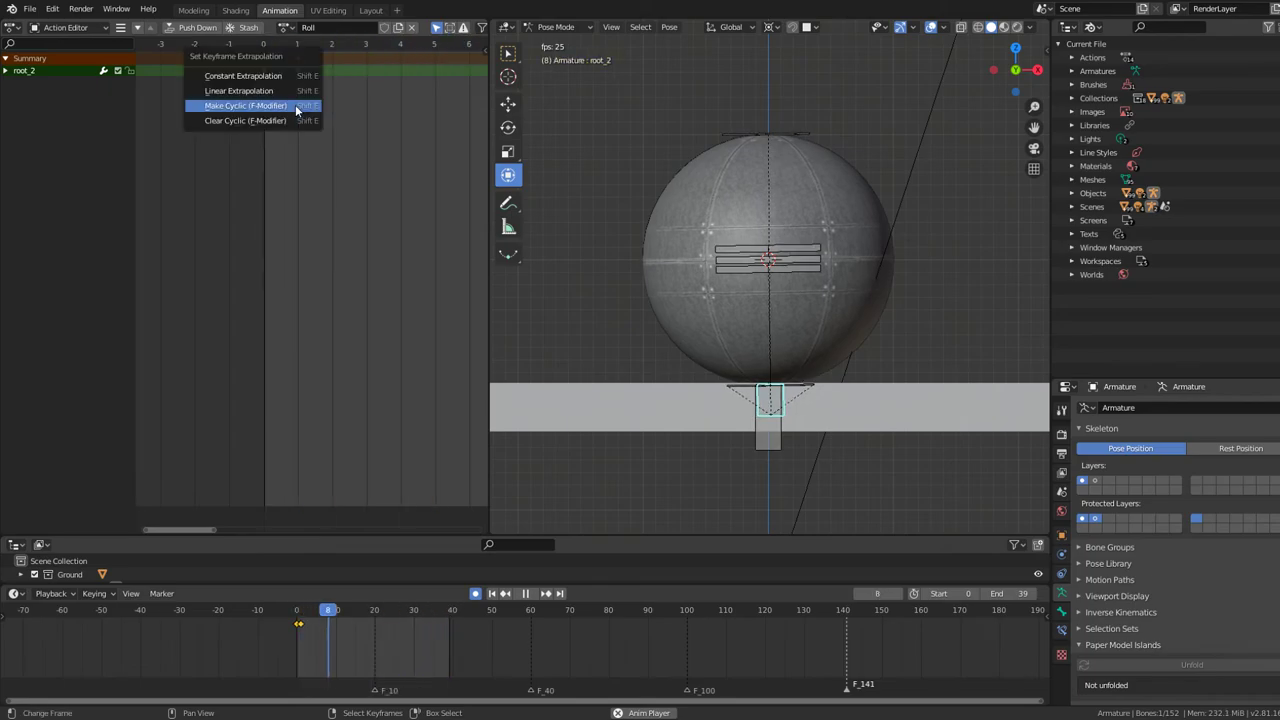
left_click(280, 80)
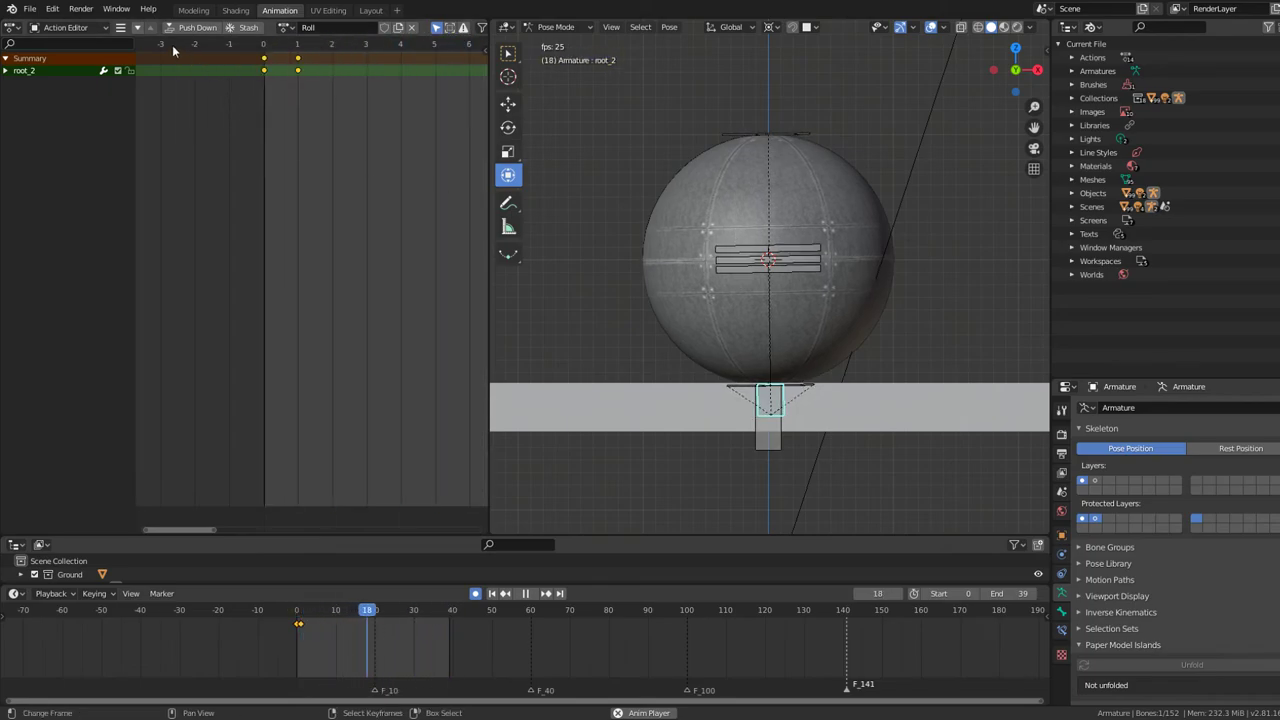
left_click(10, 27)
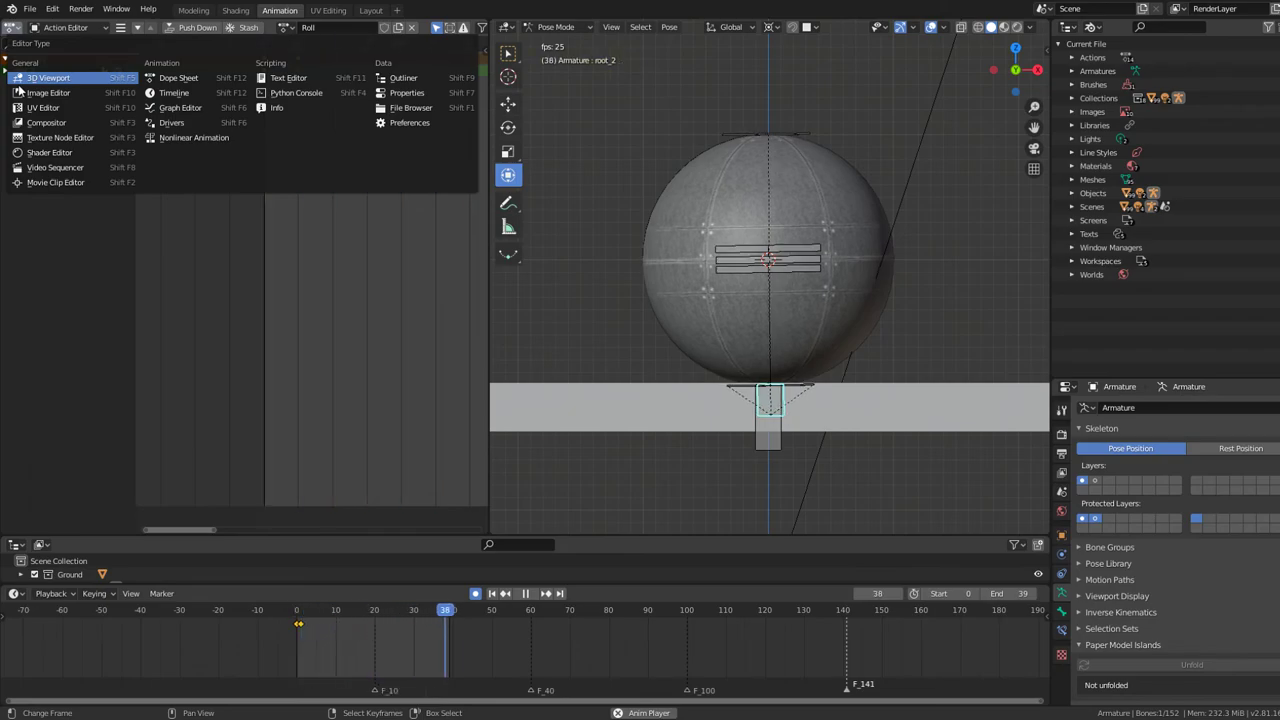
- Switch the left area to the Graph Editor and give all root_2 curves linear extrapolation
left_click(180, 107)
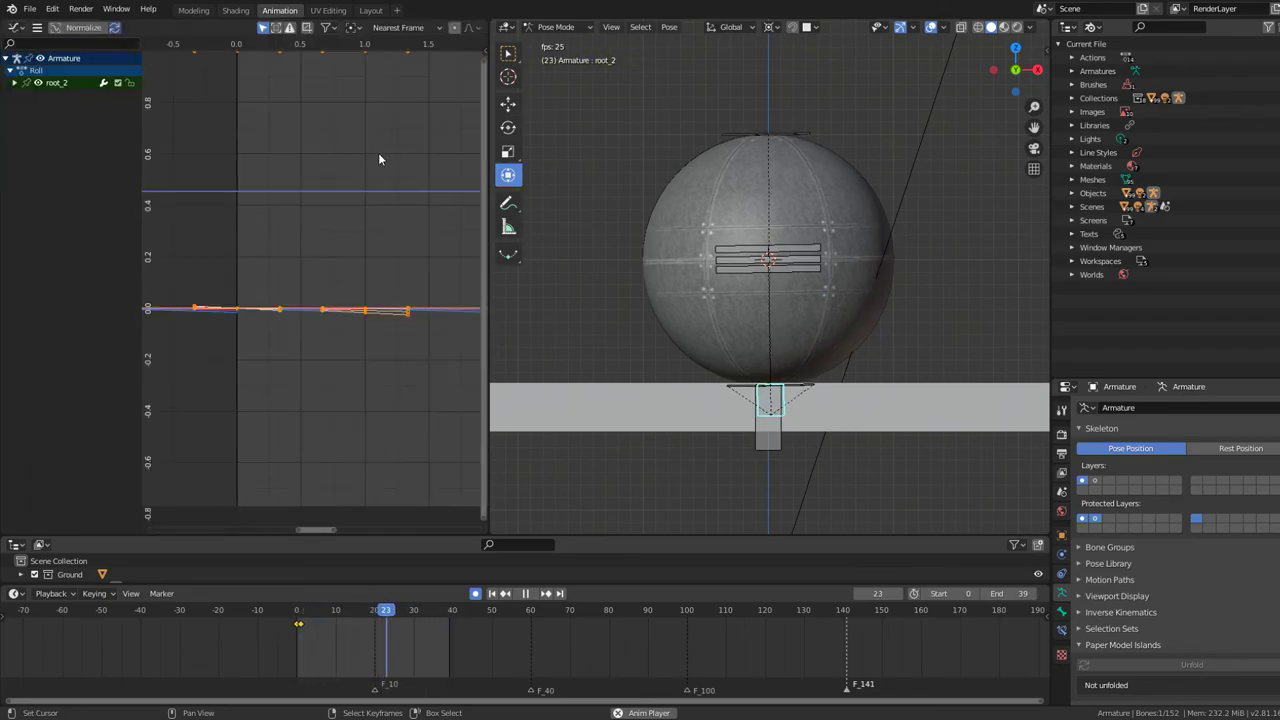
key("shift+e")
left_click(383, 236)
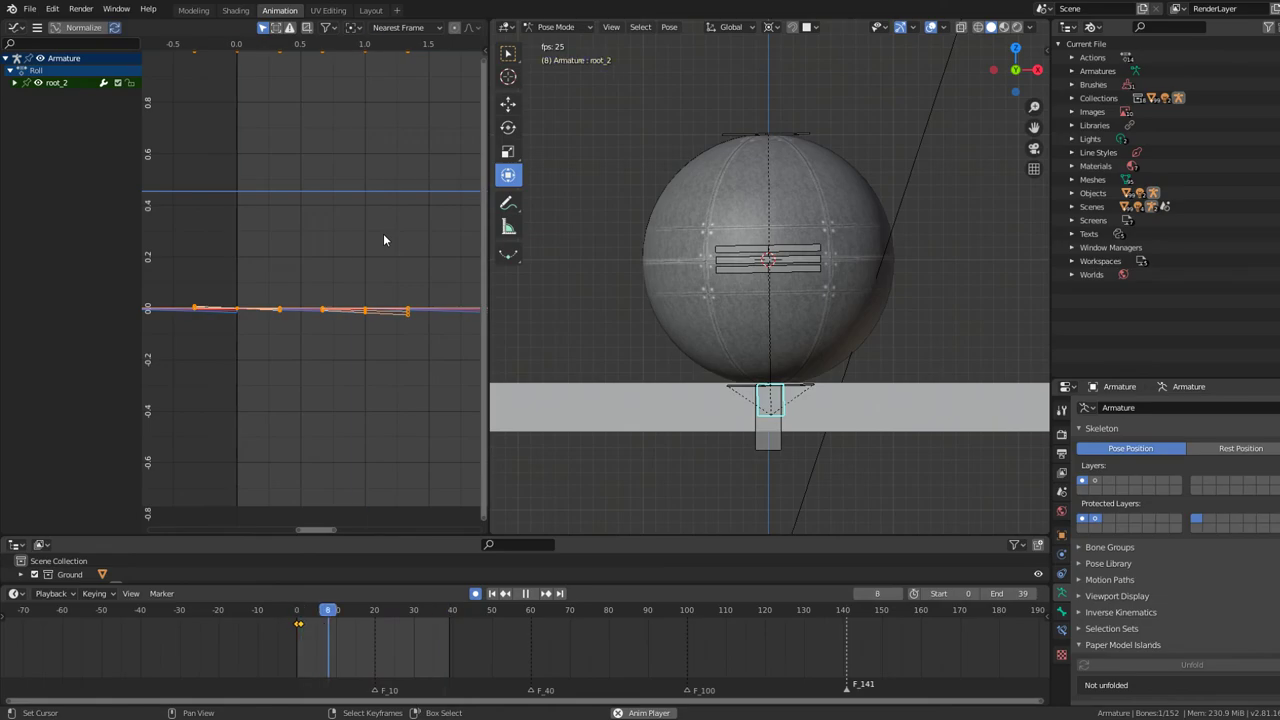
key("shift+e")
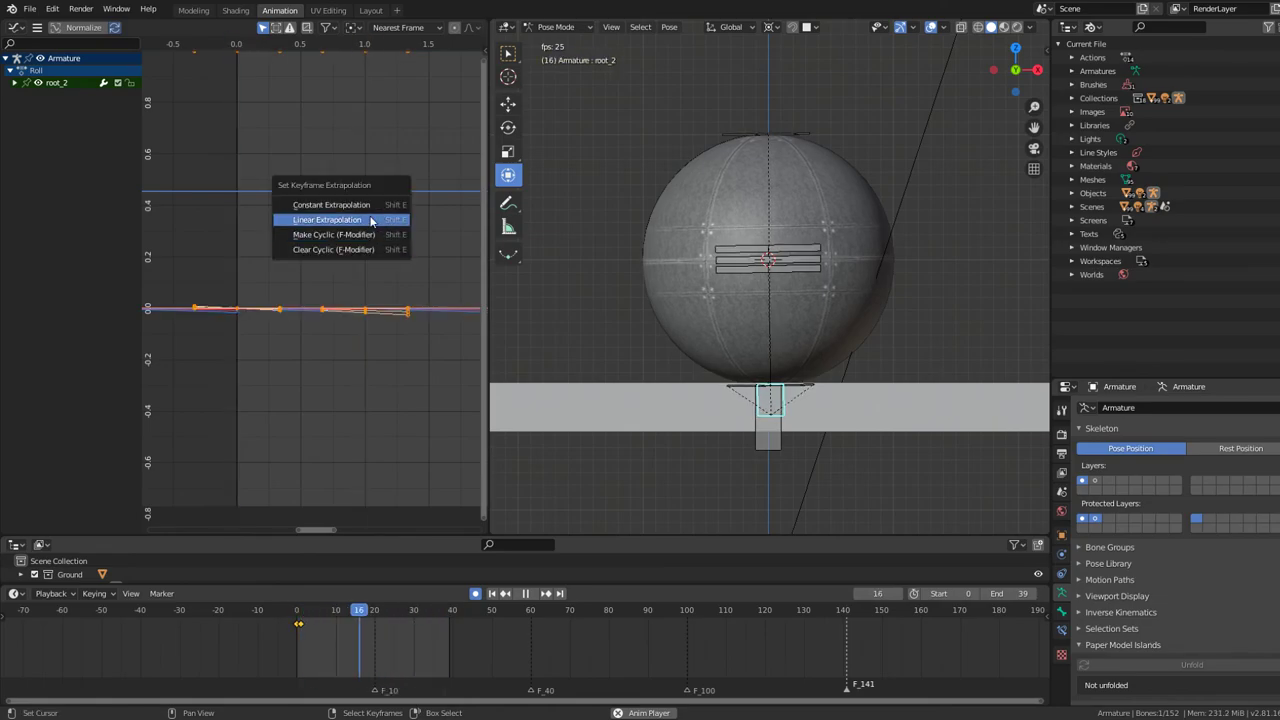
left_click(369, 217)
key("a")
key("shift+e")
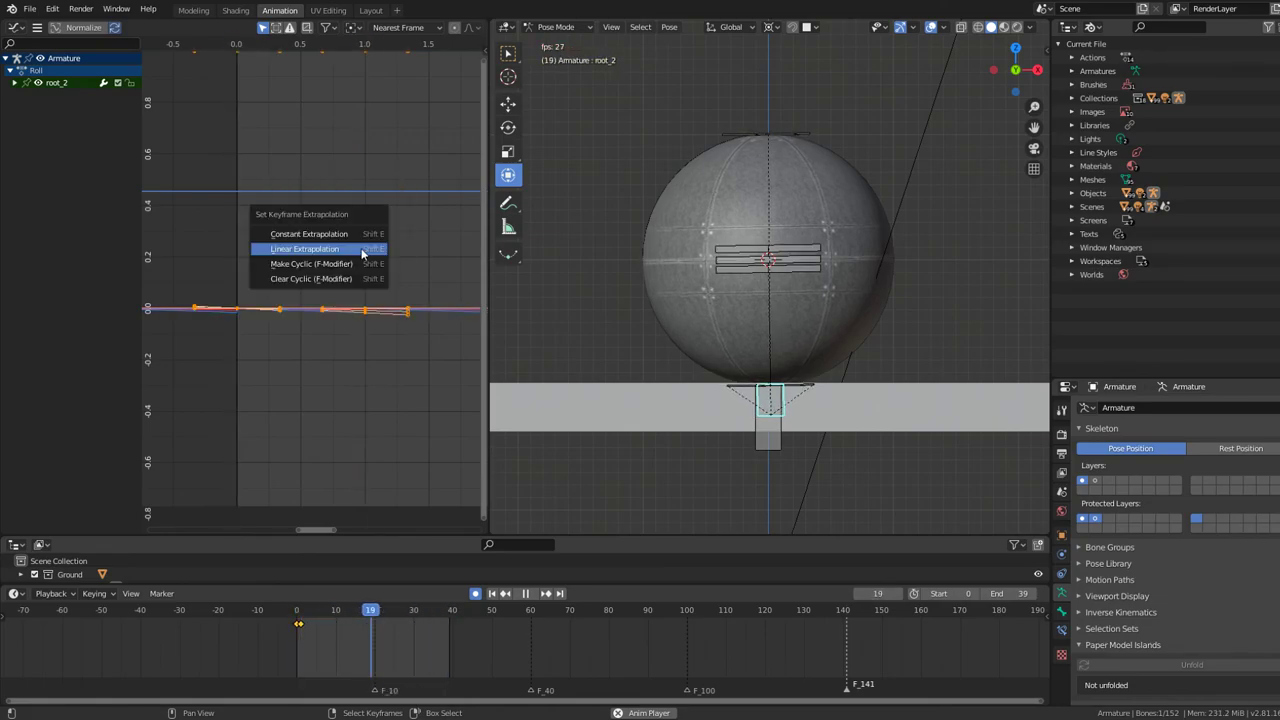
left_click(334, 280)
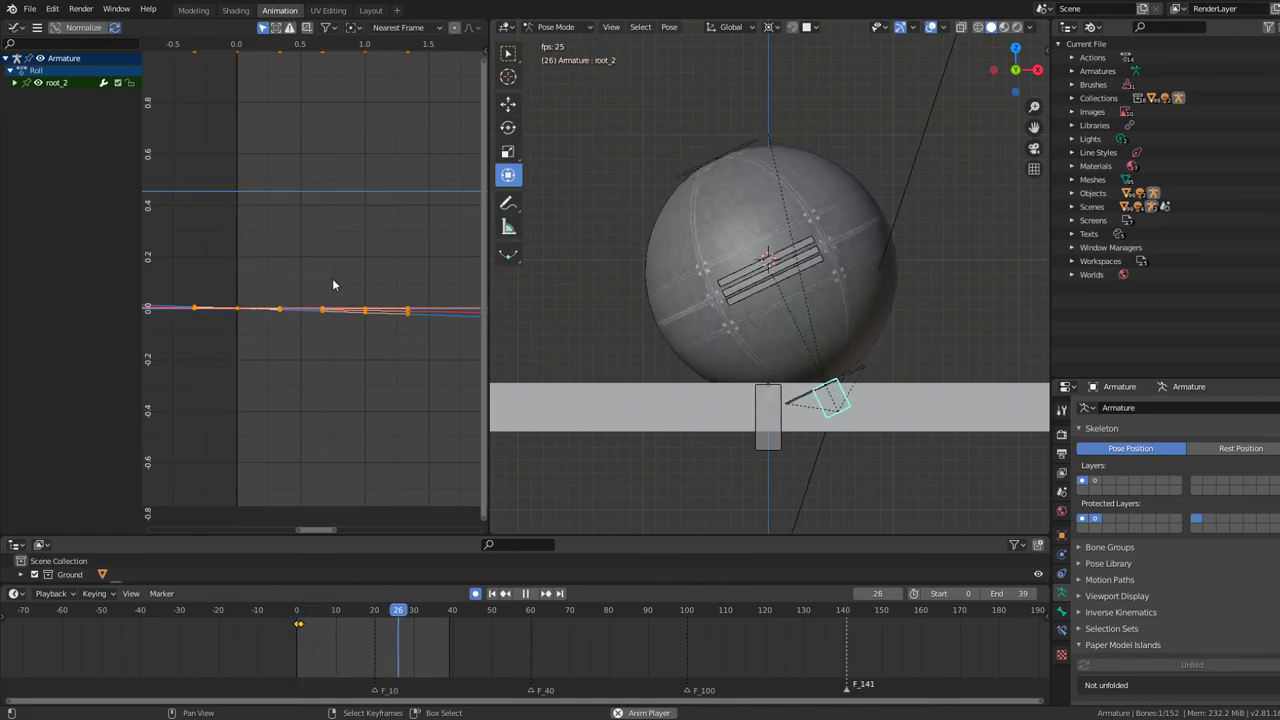
key("shift+e")
left_click(334, 280)
- Stop playback, view from the front at frame 0, and set constant extrapolation
key("KP_1")
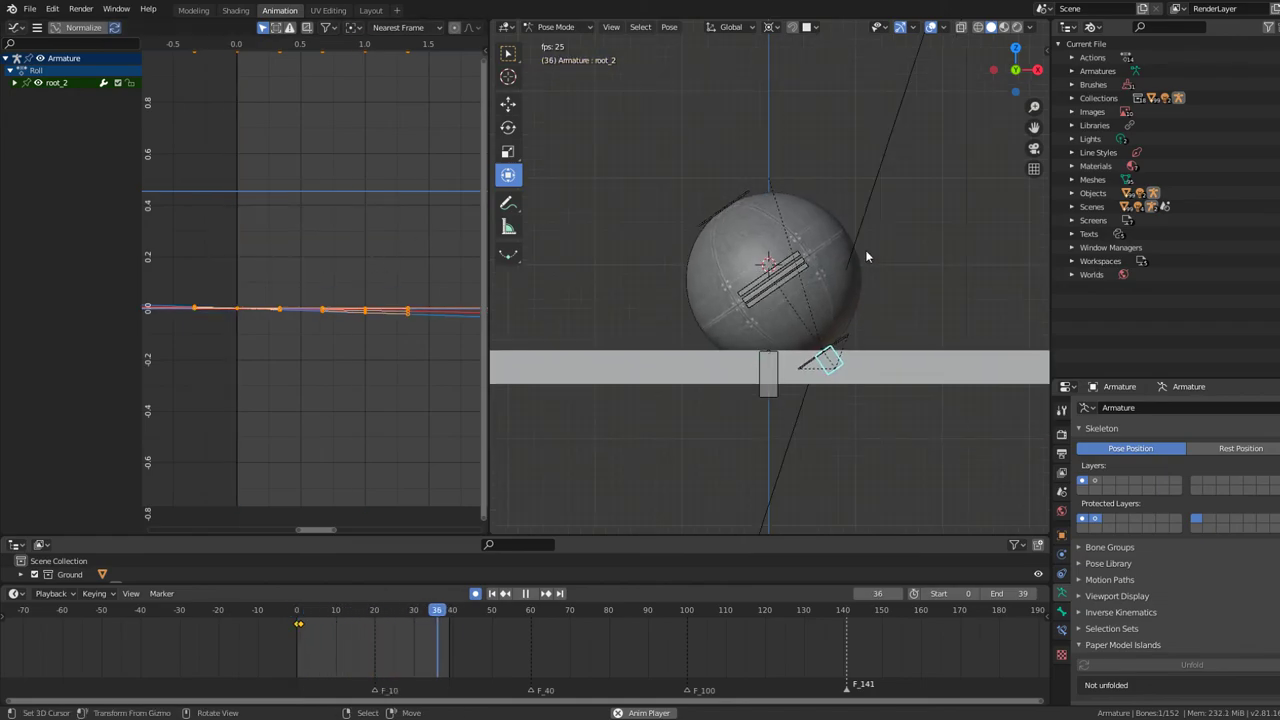
key("space")
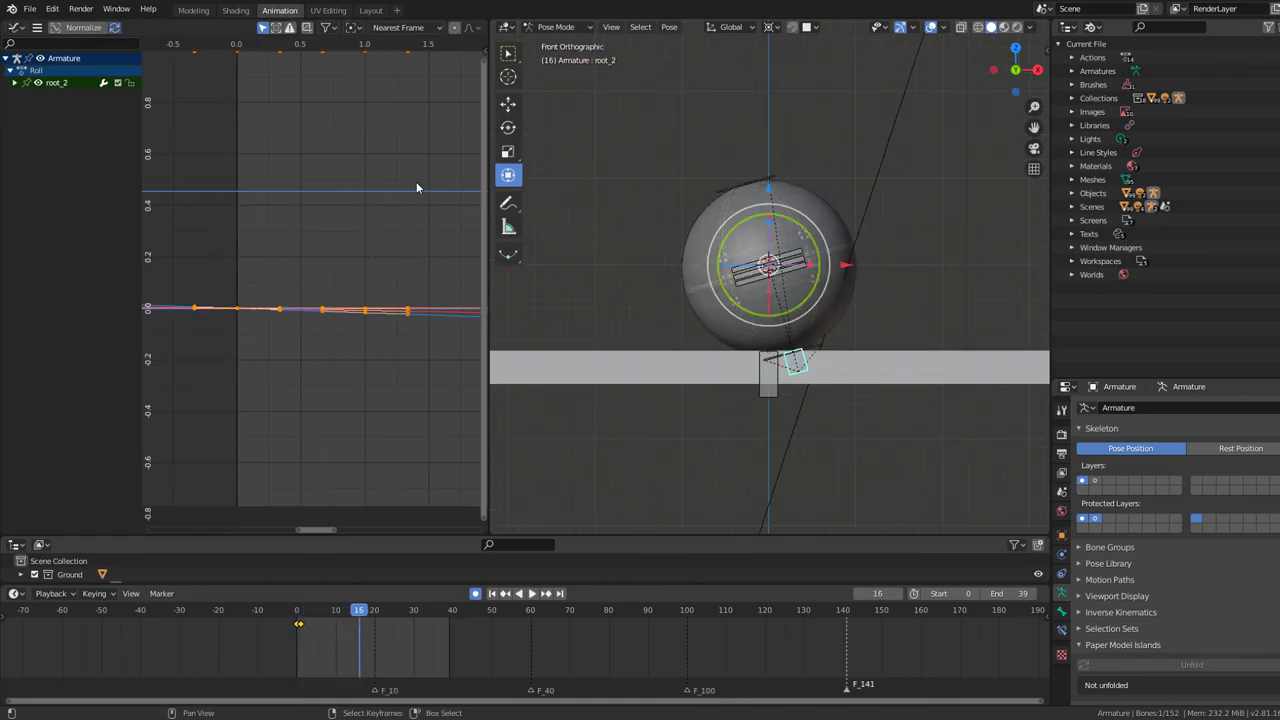
key("shift+Left")
key("shift+e")
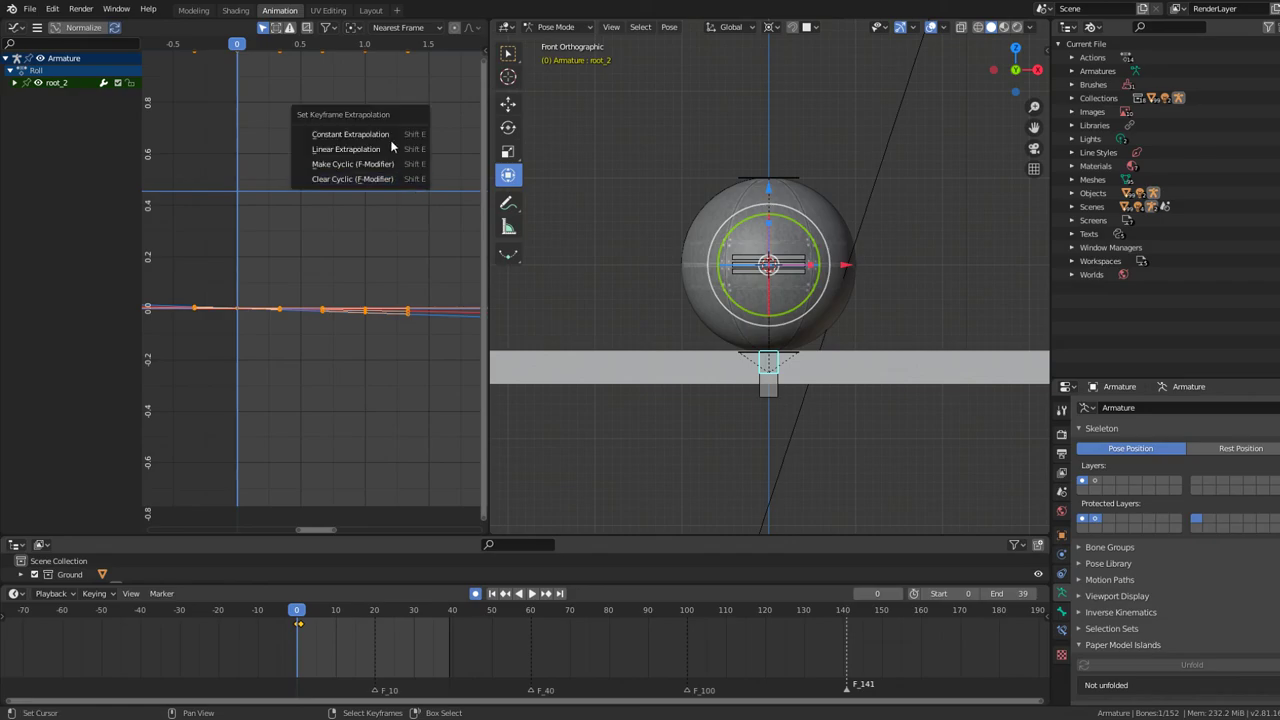
left_click(388, 134)
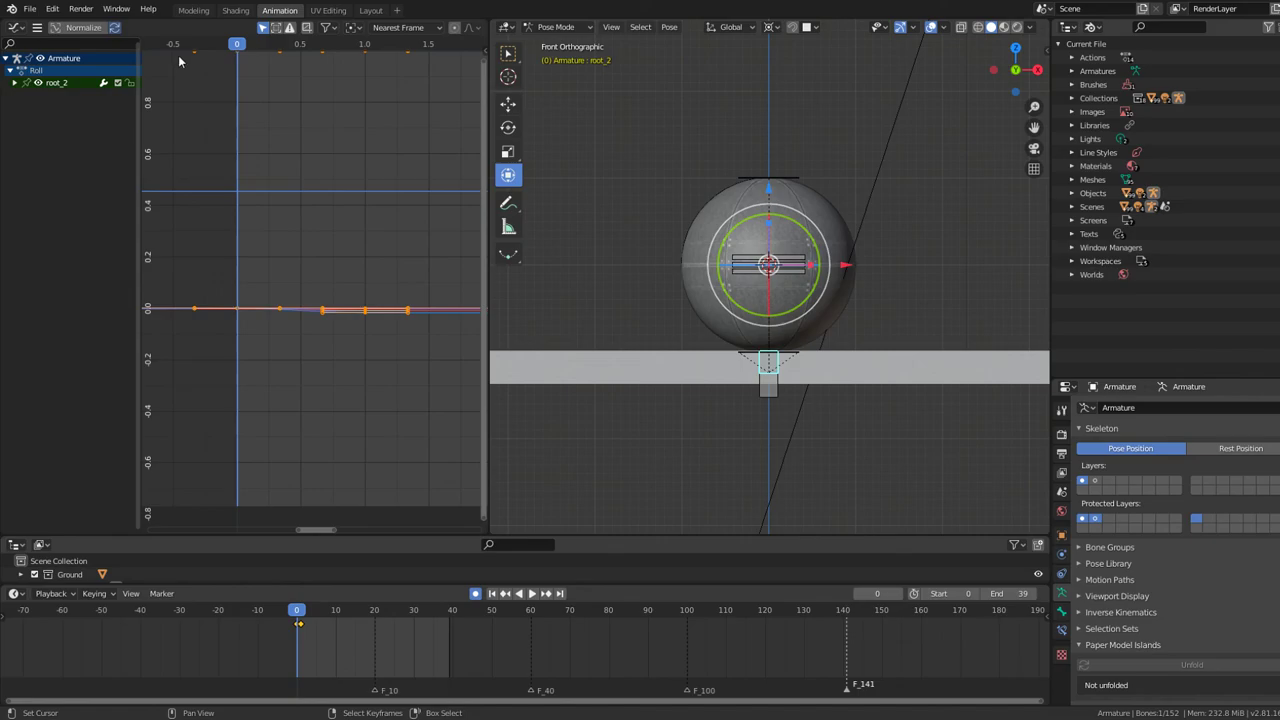
left_click(15, 27)
mouse_move(59, 43)
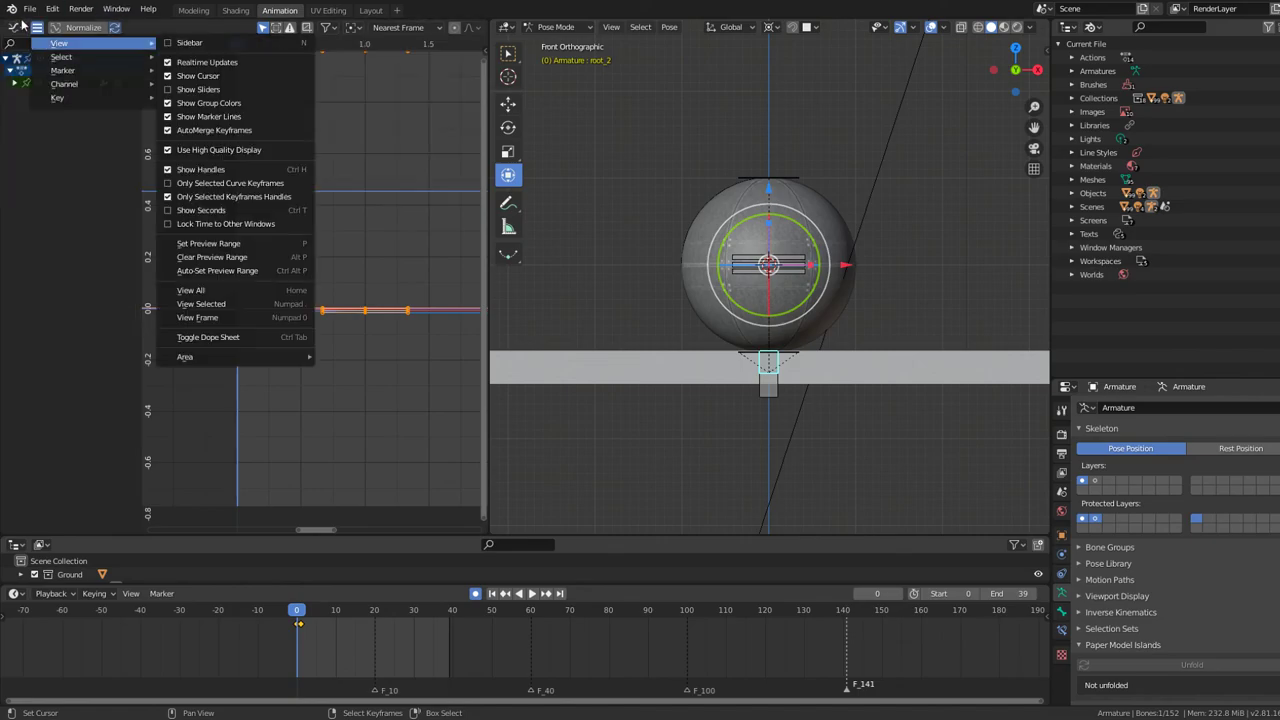